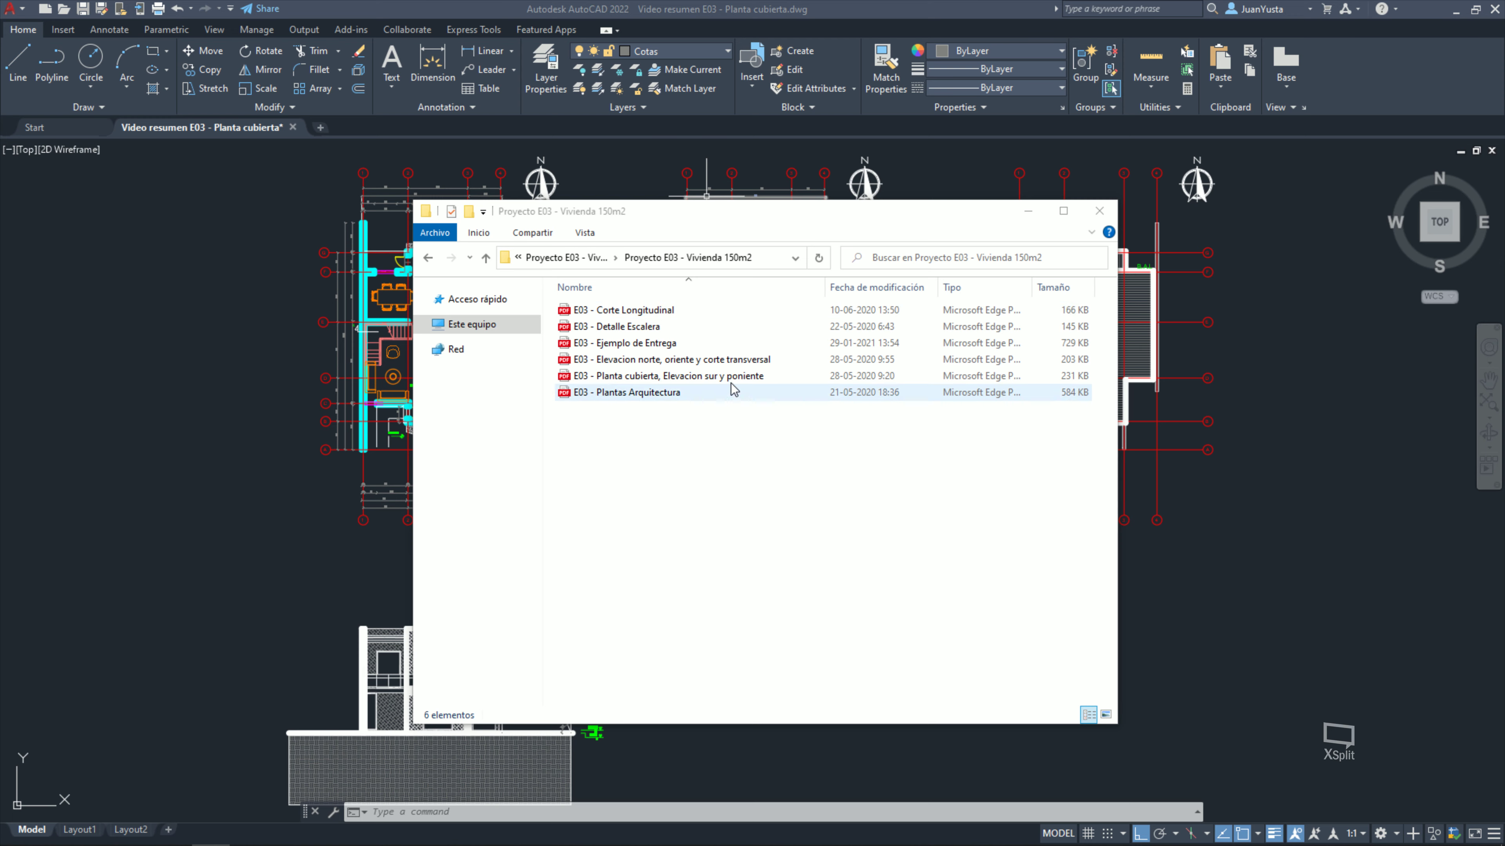
Step: Open the E03 - Corte Longitudinal PDF in Microsoft Edge
left_click(660, 304)
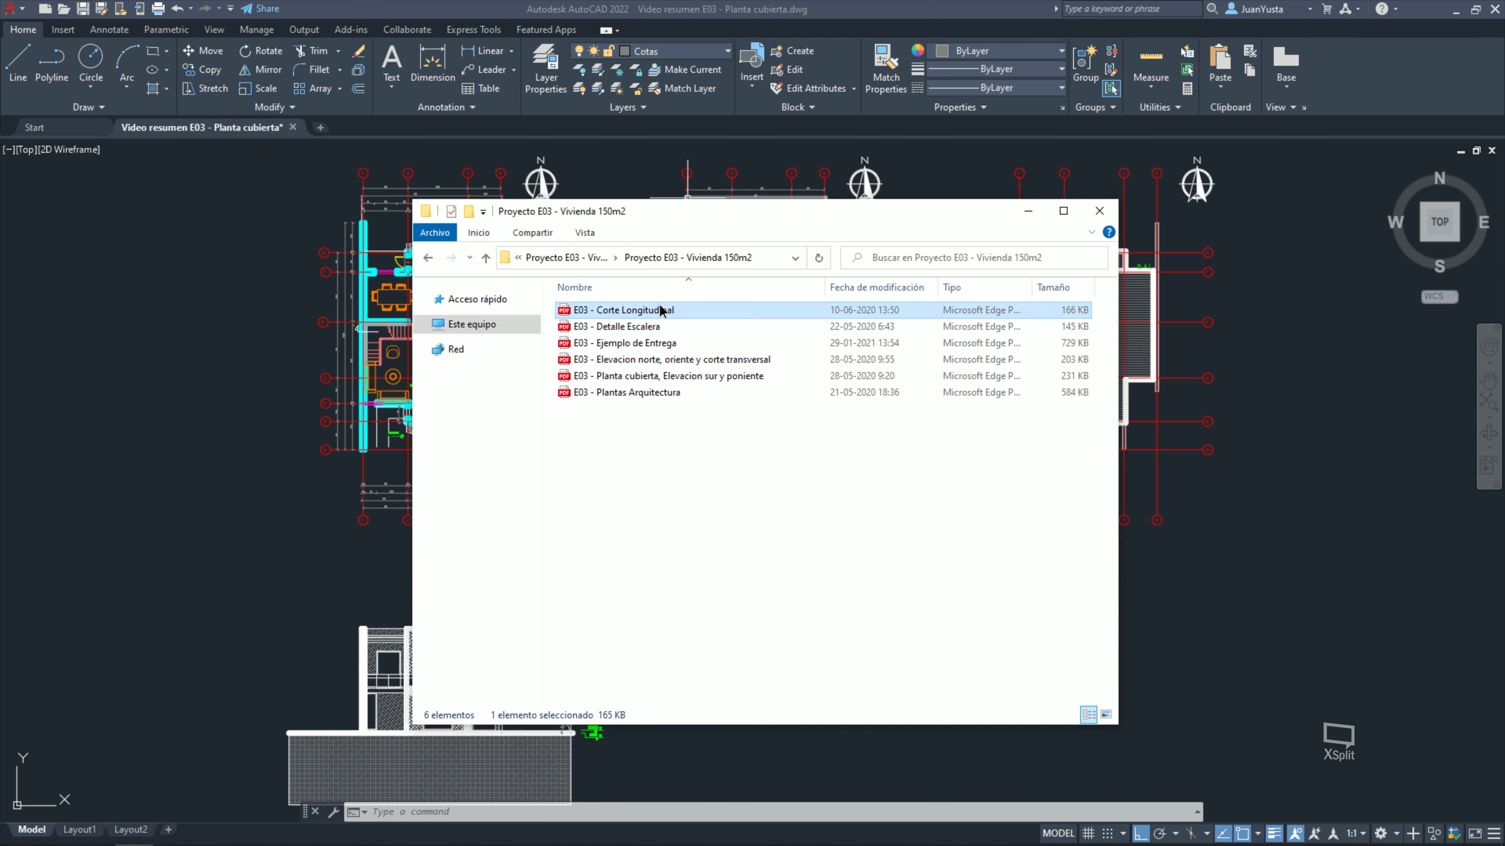
double_click(662, 309)
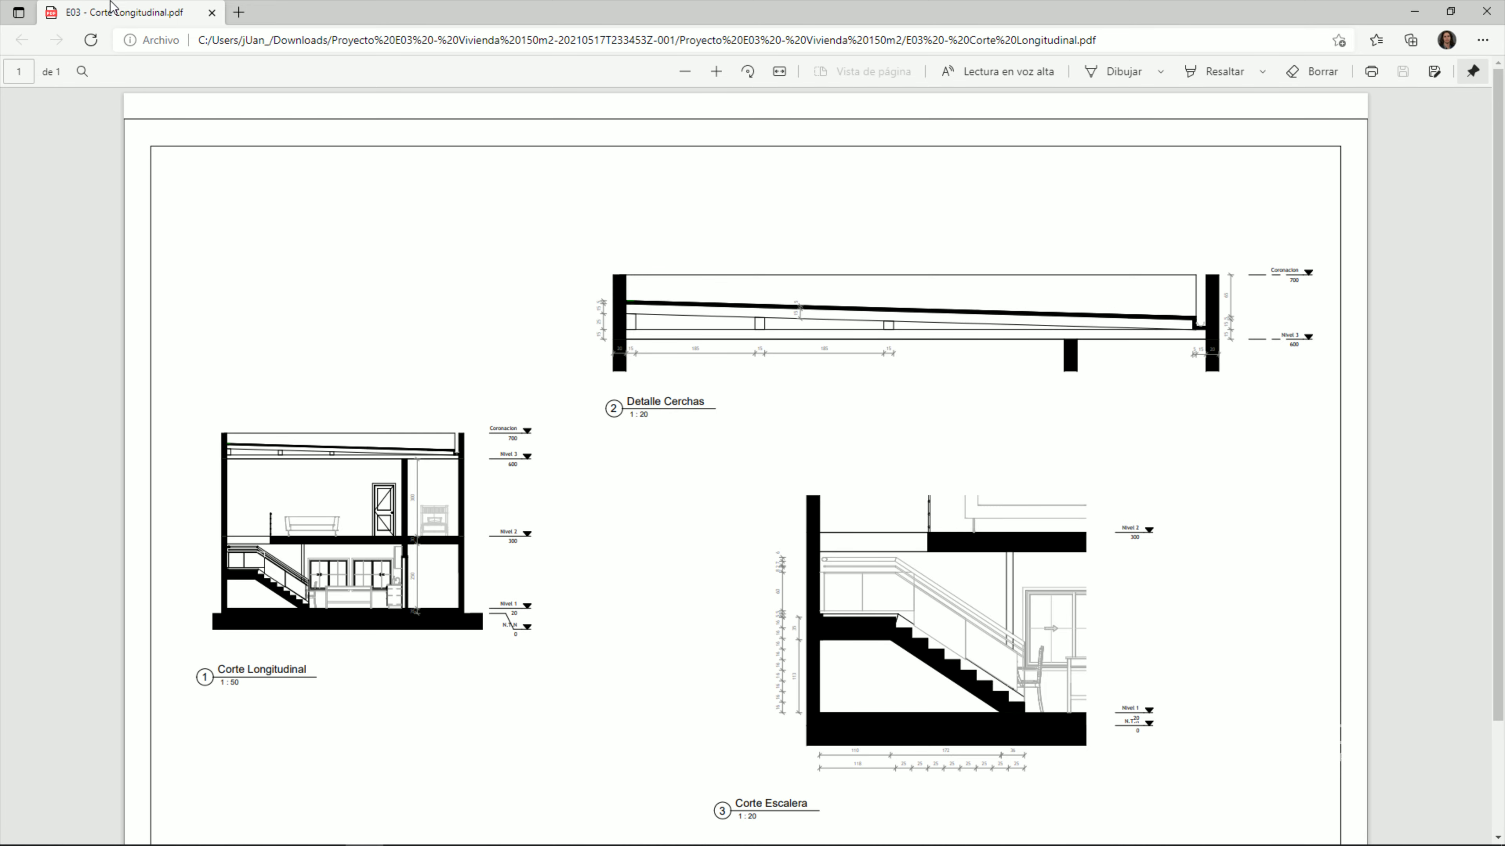
Step: Zoom and pan around the 1:50 Corte Longitudinal section and its levels 20, 300, 600 and 700
scroll(181, 604, "up", 2, "ctrl")
scroll(182, 604, "up", 2, "ctrl")
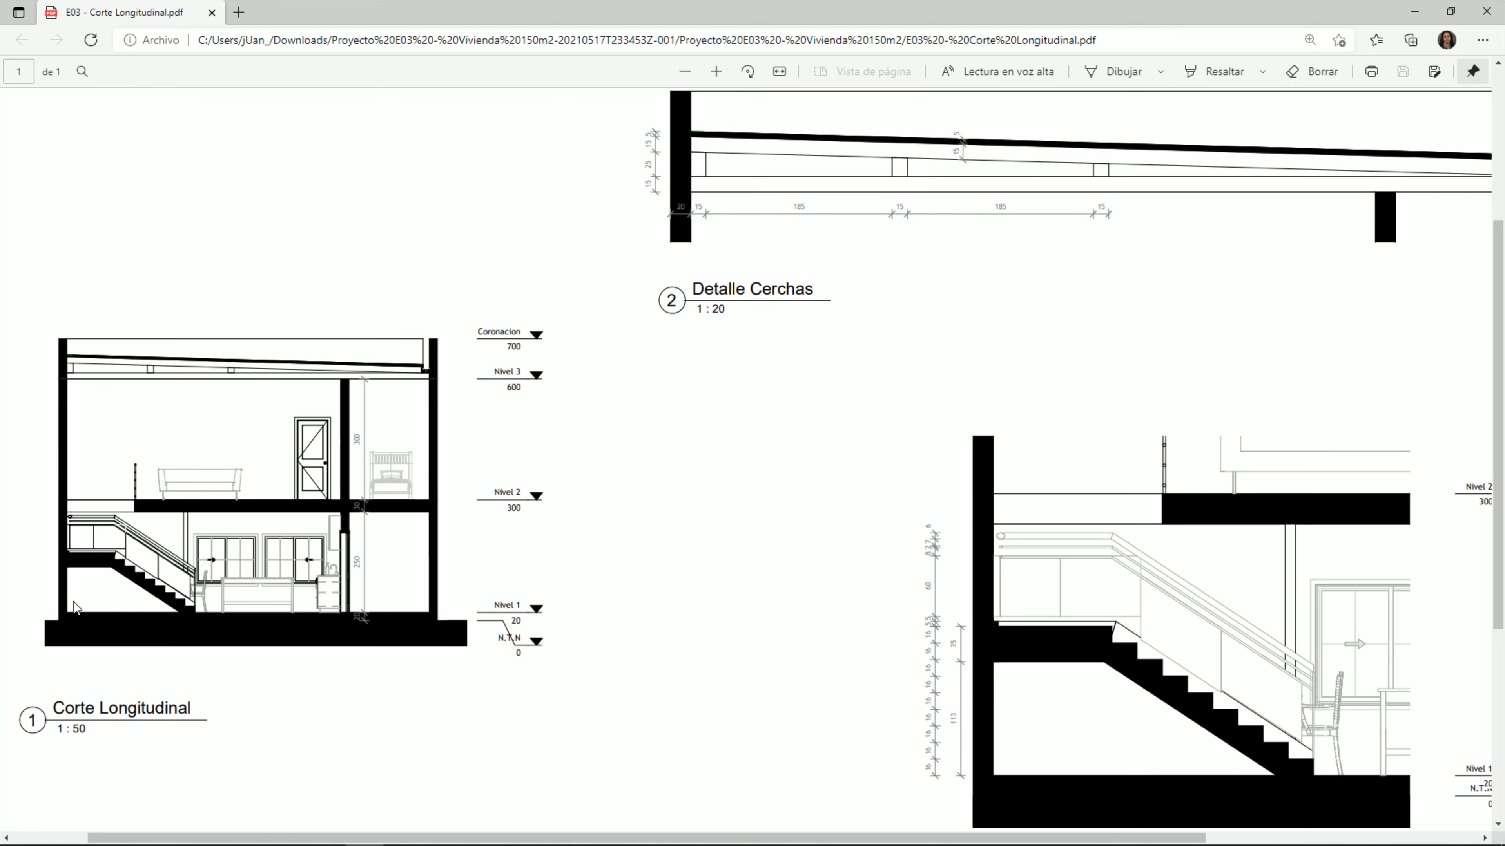
scroll(63, 601, "up", 2, "ctrl")
scroll(63, 601, "down", 3, "ctrl")
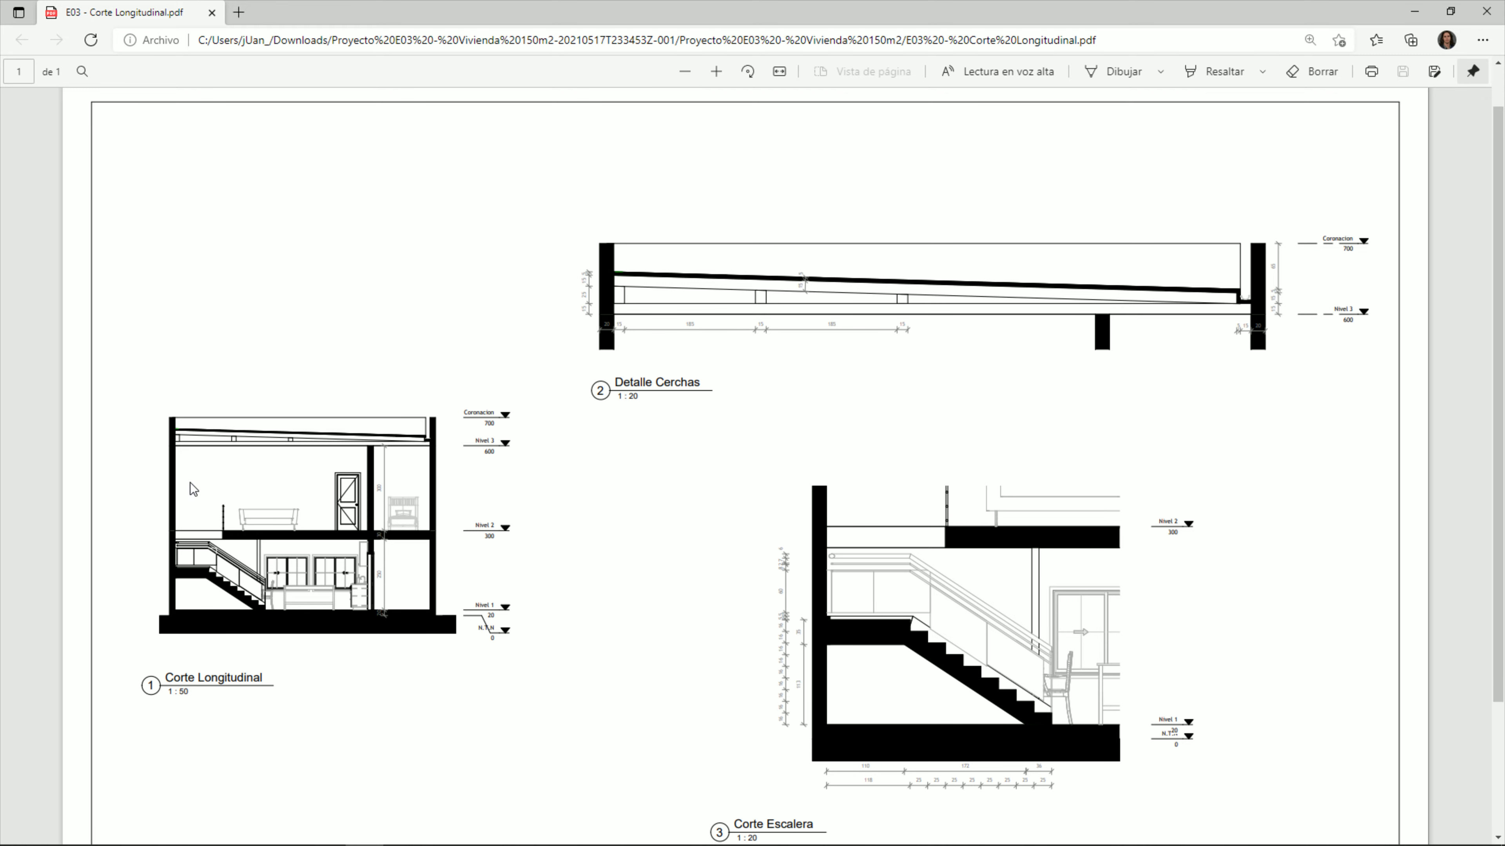
scroll(62, 590, "up", 1, "ctrl")
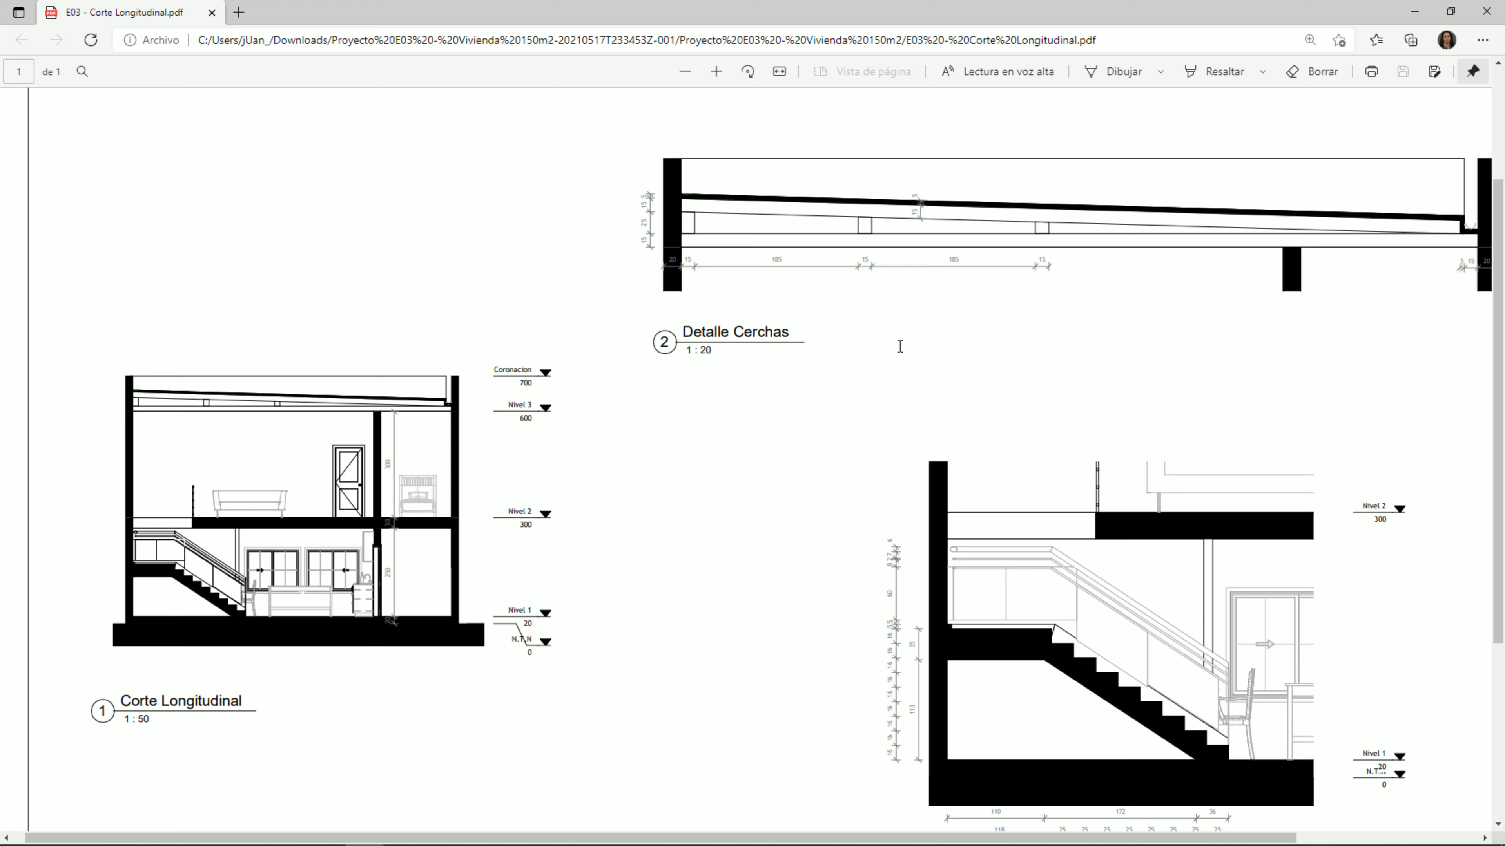
scroll(893, 280, "down", 2)
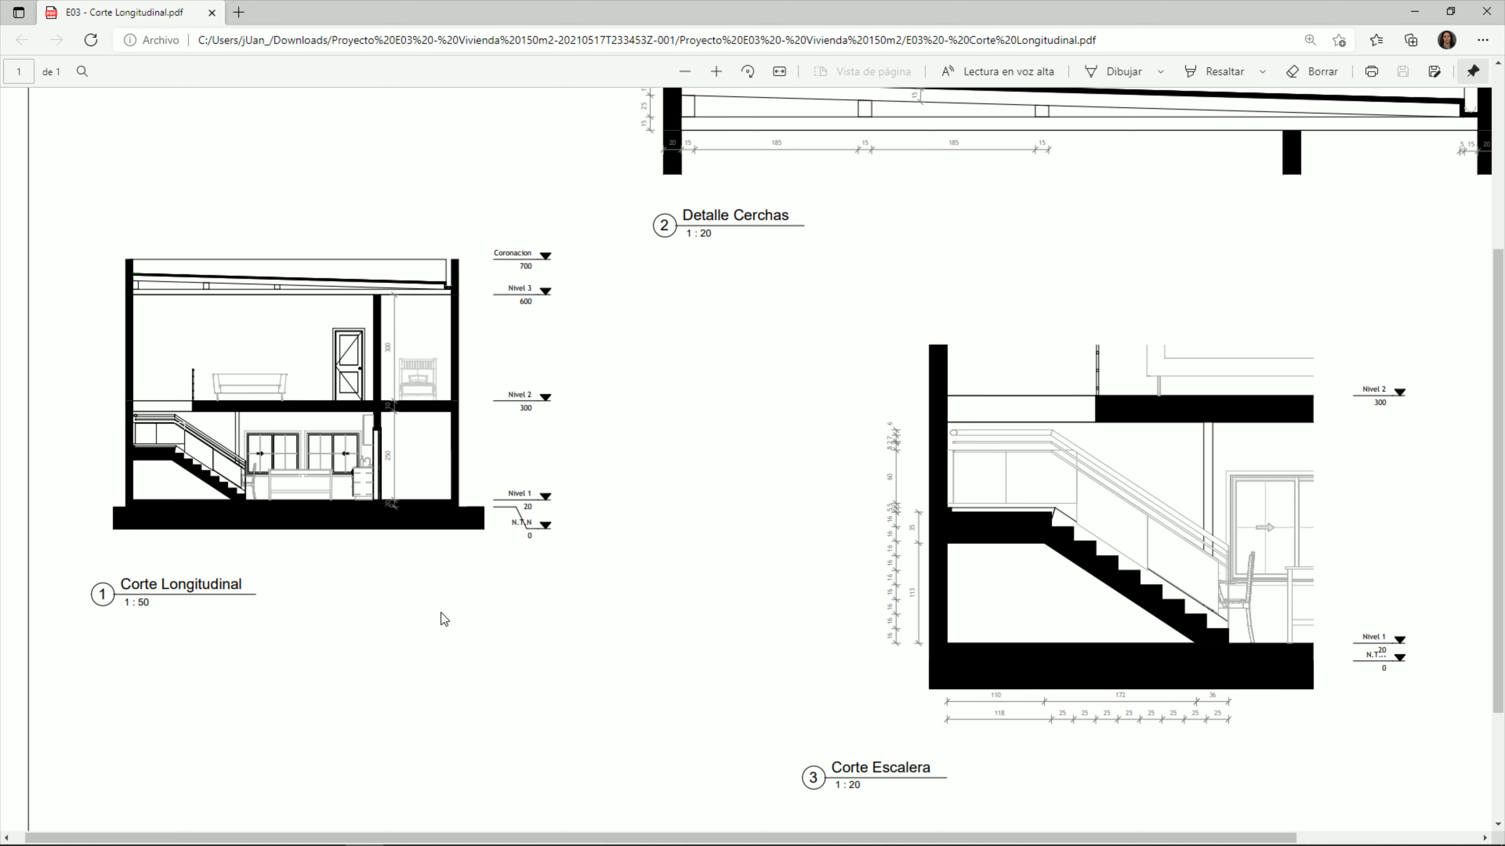
scroll(1218, 618, "up", 4)
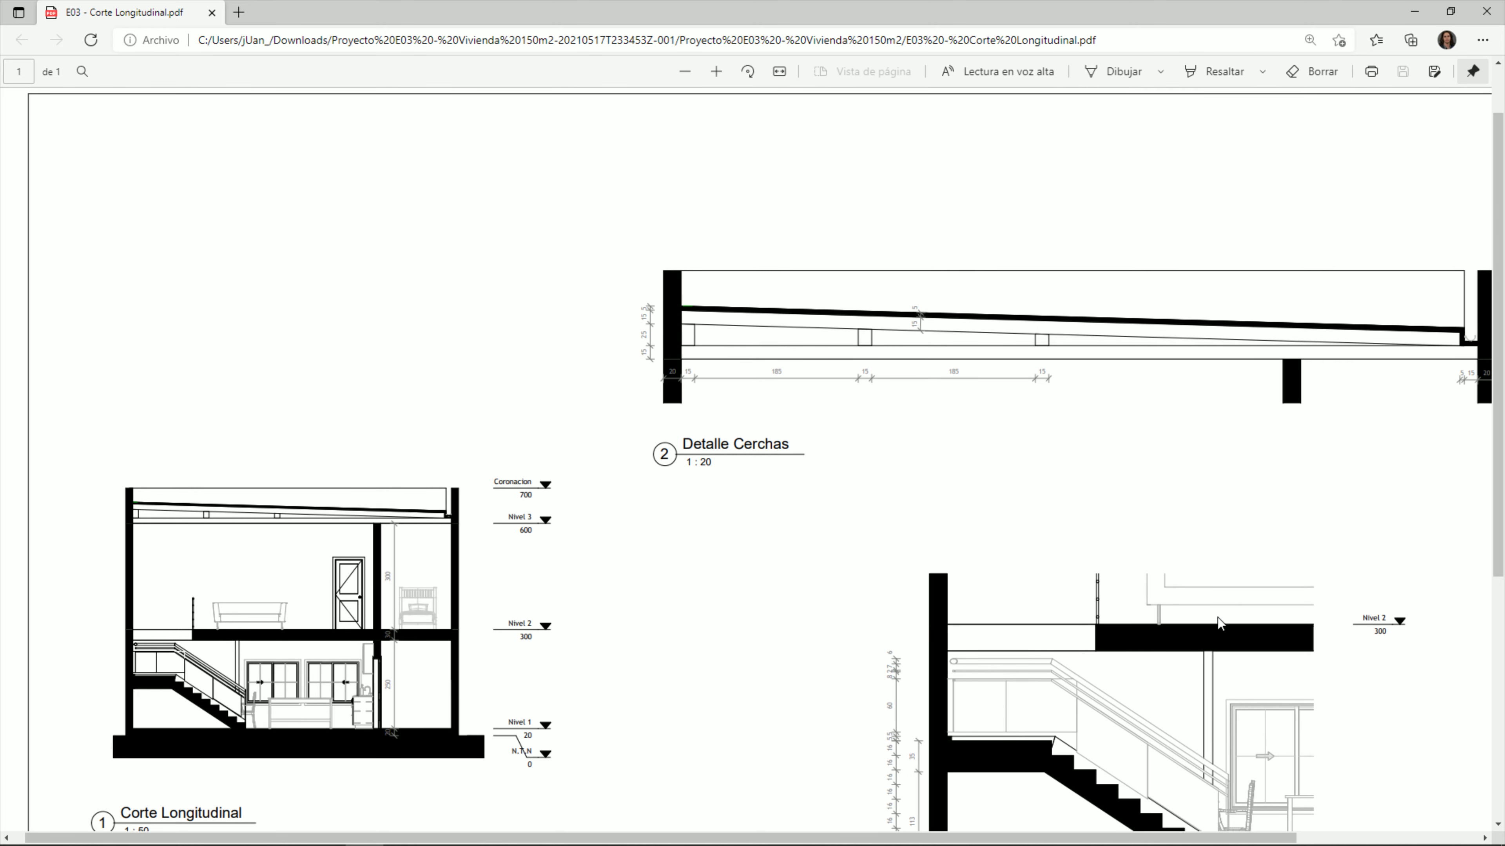
scroll(1175, 444, "down", 2)
scroll(1084, 651, "down", 2)
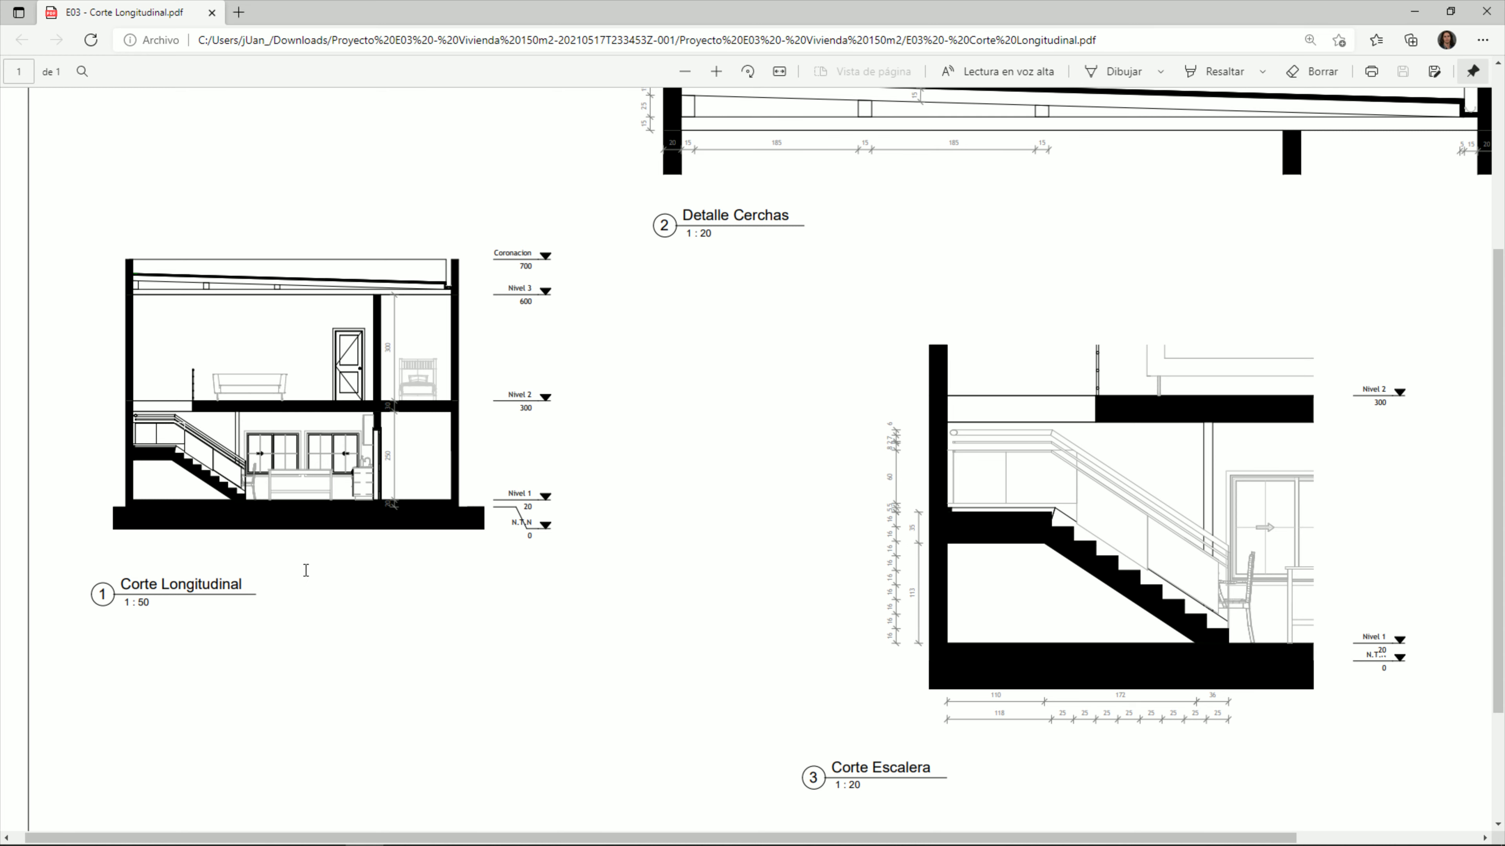
scroll(64, 460, "up", 2, "ctrl")
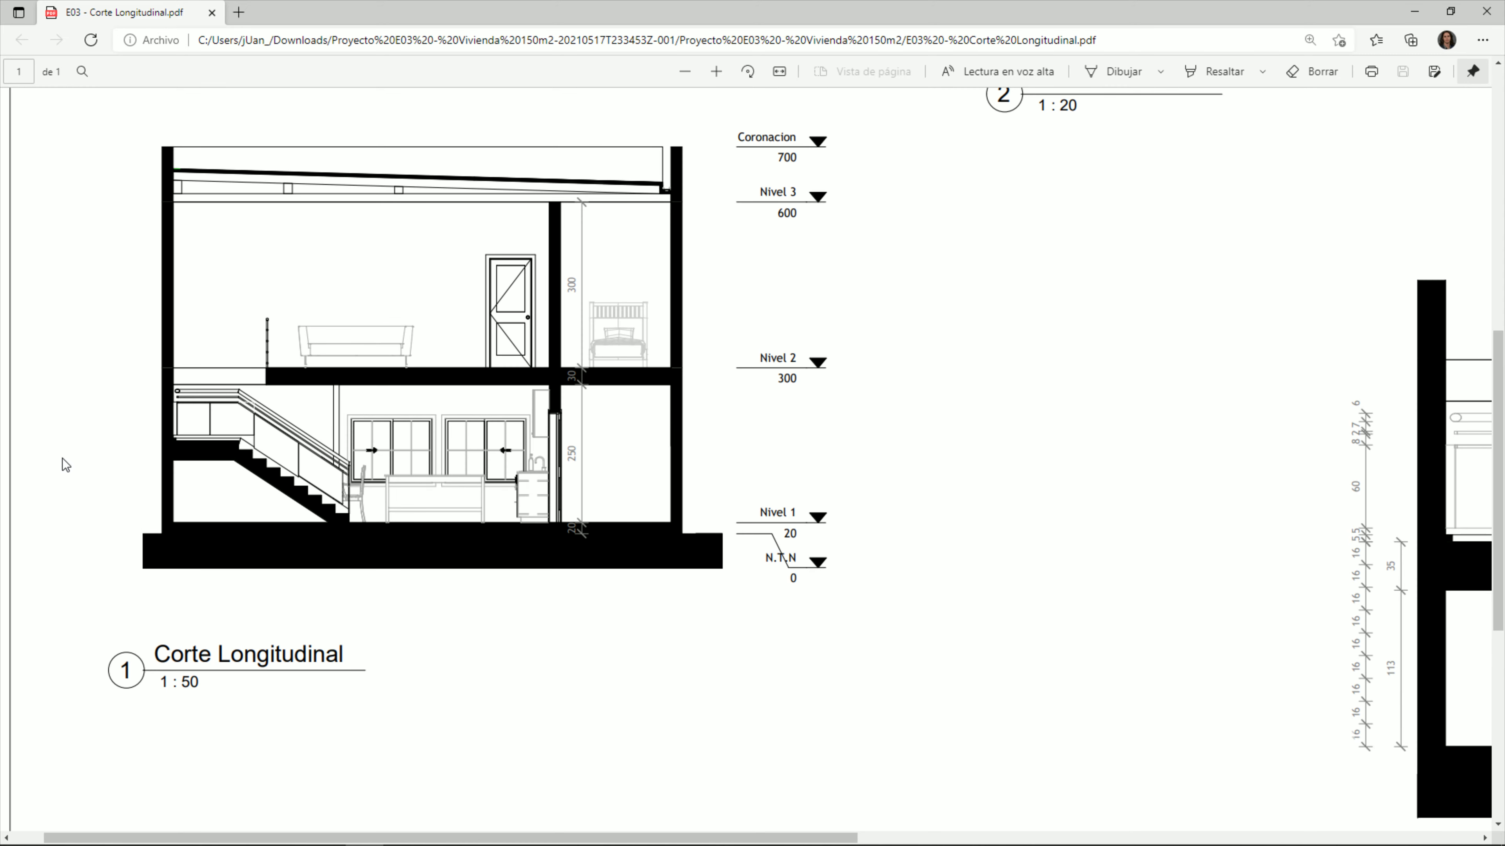
Step: Minimize the PDF viewer and File Explorer to bring the Planta cubierta drawing forward
left_click(1415, 10)
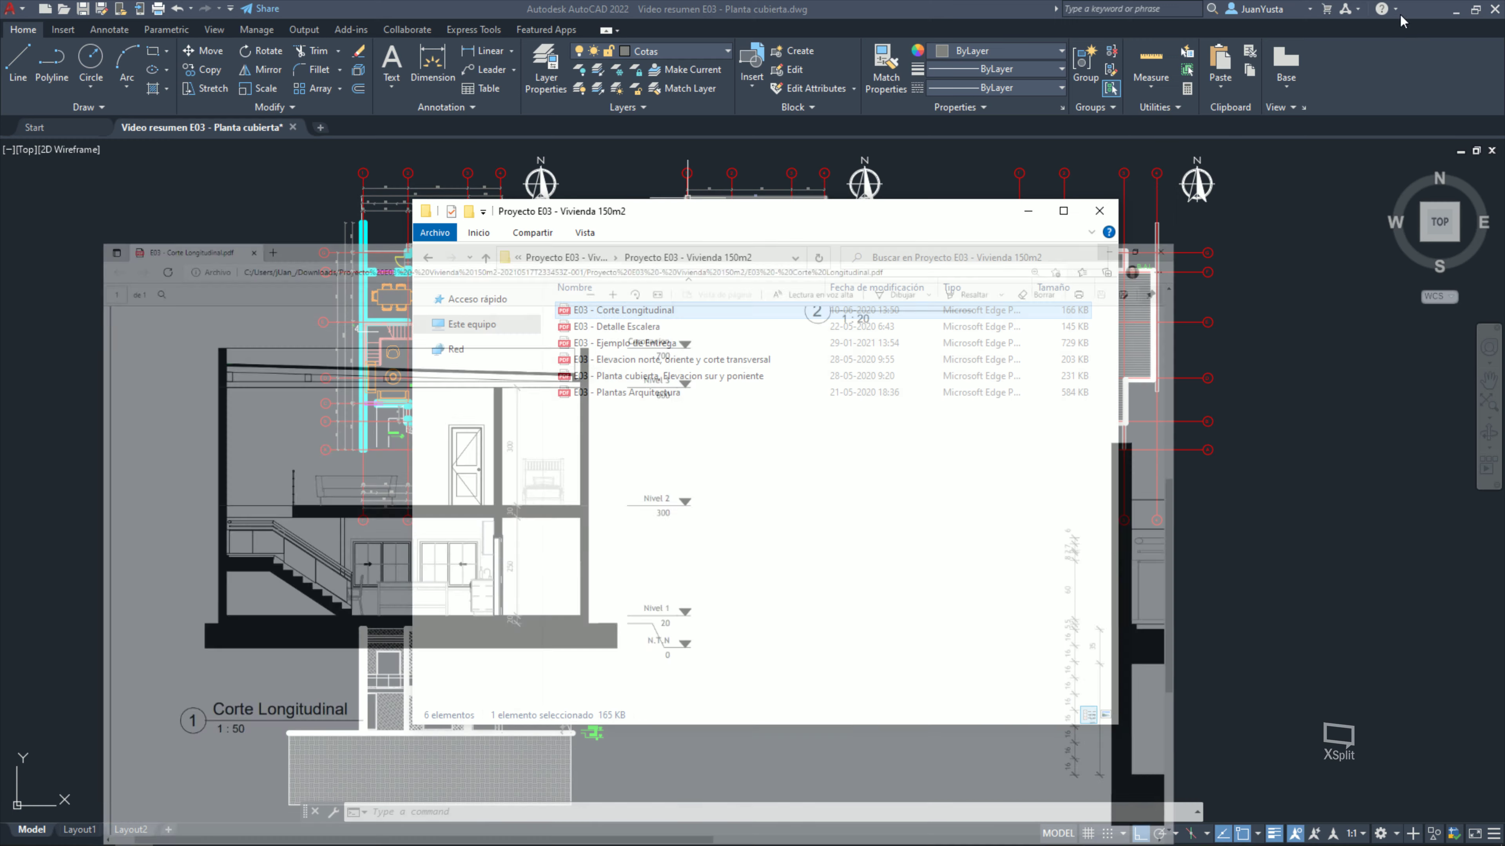
left_click(1025, 207)
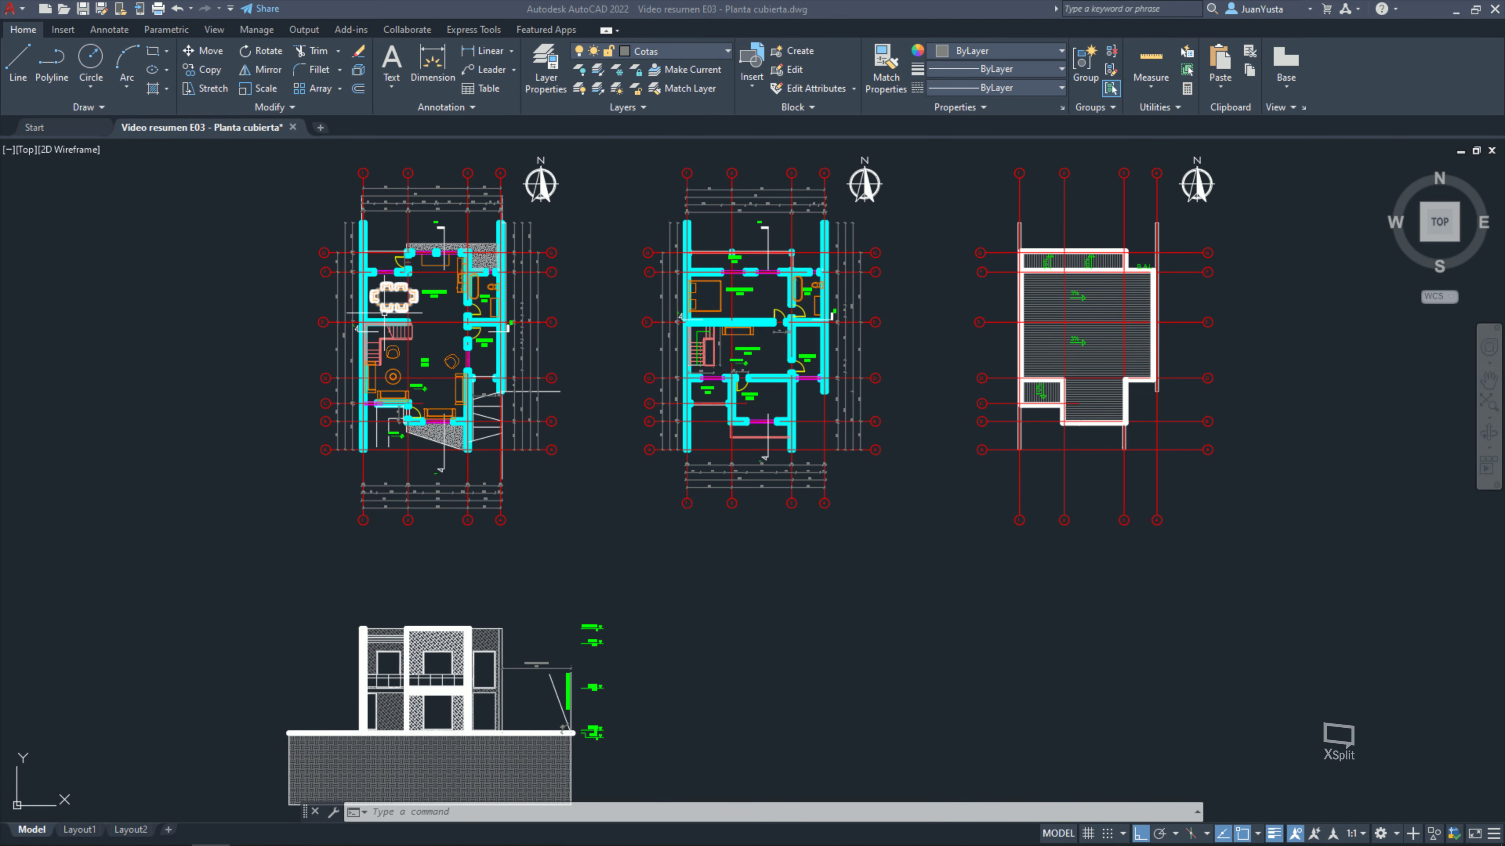
scroll(358, 325, "up", 5)
scroll(358, 326, "up", 3)
scroll(358, 326, "up", 2)
scroll(415, 391, "down", 2)
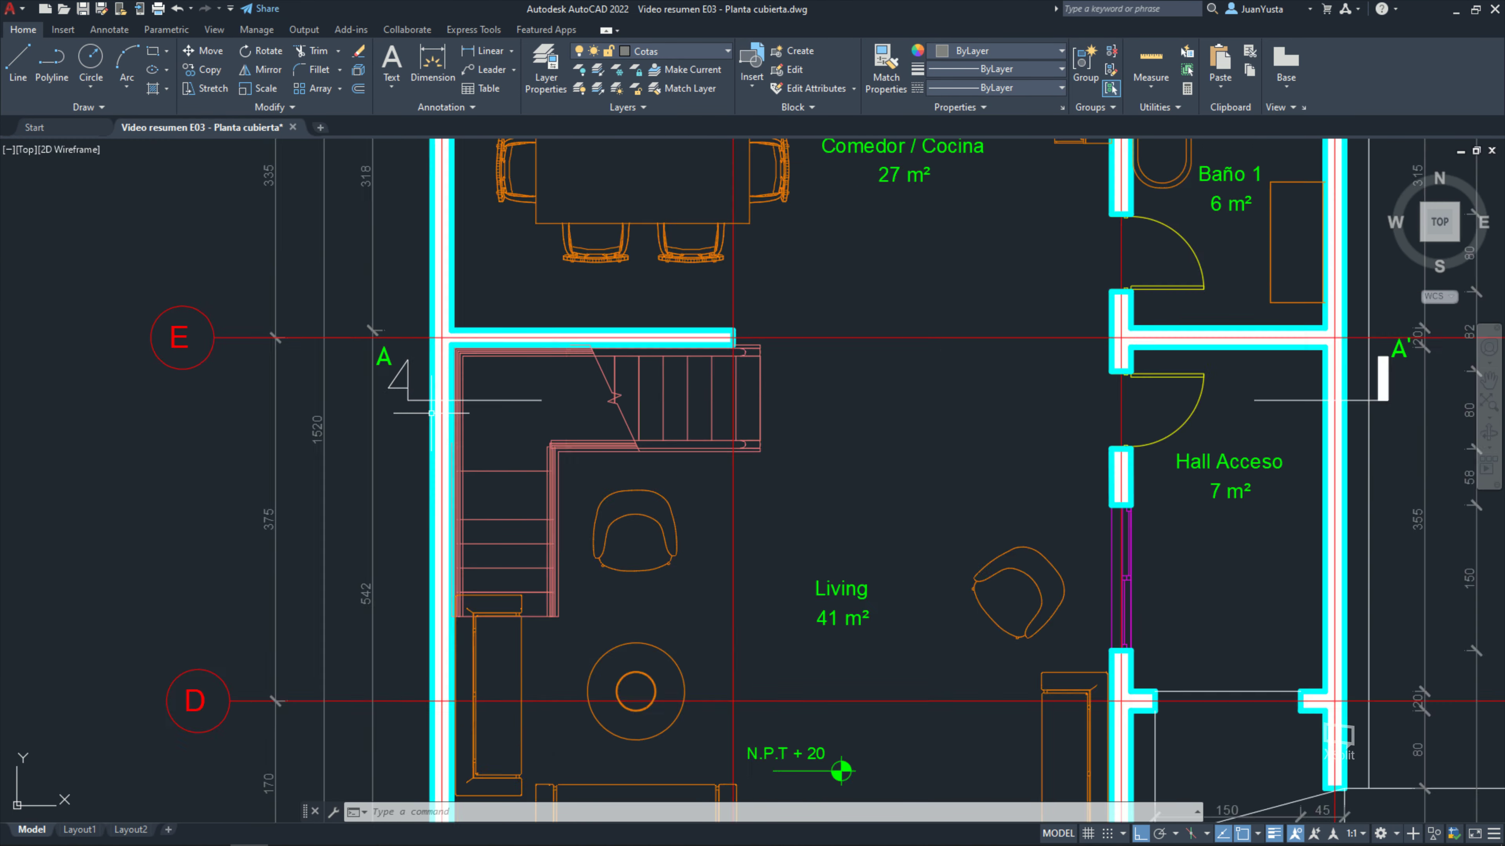
scroll(361, 384, "down", 3)
scroll(361, 383, "up", 2)
scroll(361, 384, "up", 5)
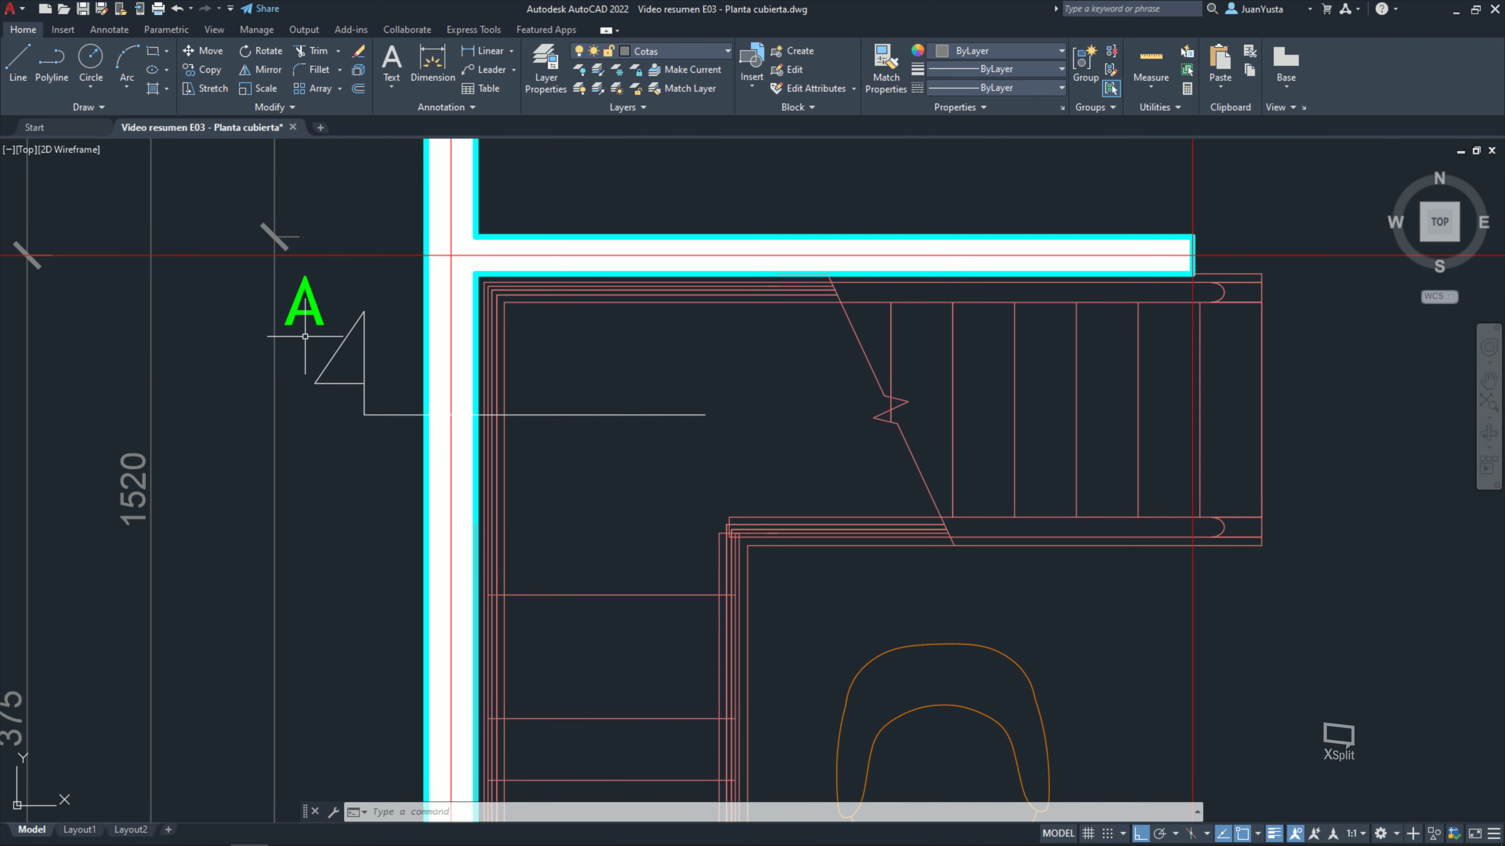
scroll(298, 301, "down", 3)
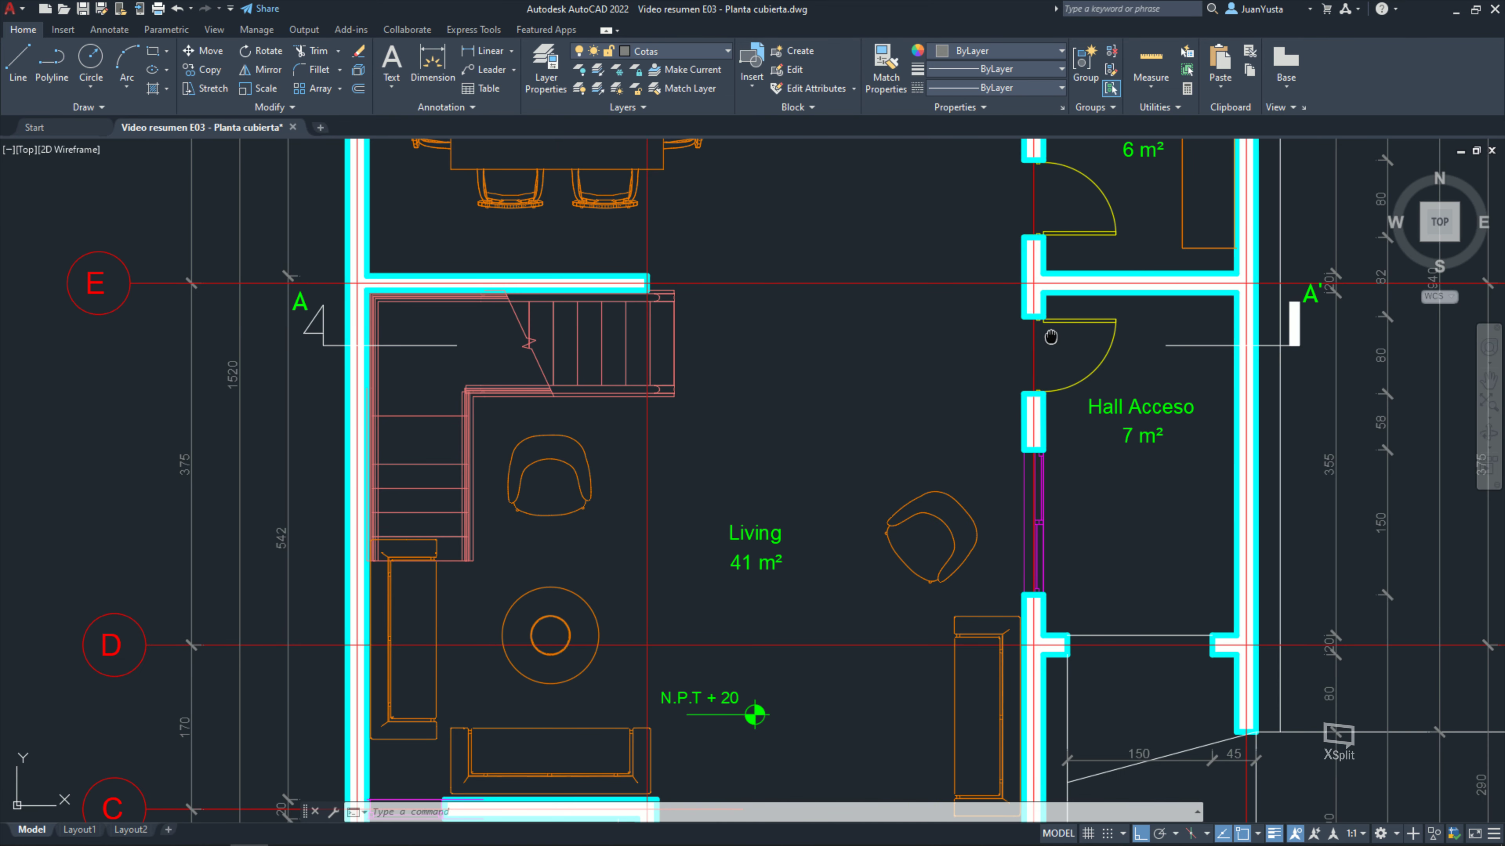
Step: Pan around the stair, Hall Acceso and Comedor area, then view the whole plan
middle_click_drag(1050, 336, 587, 407)
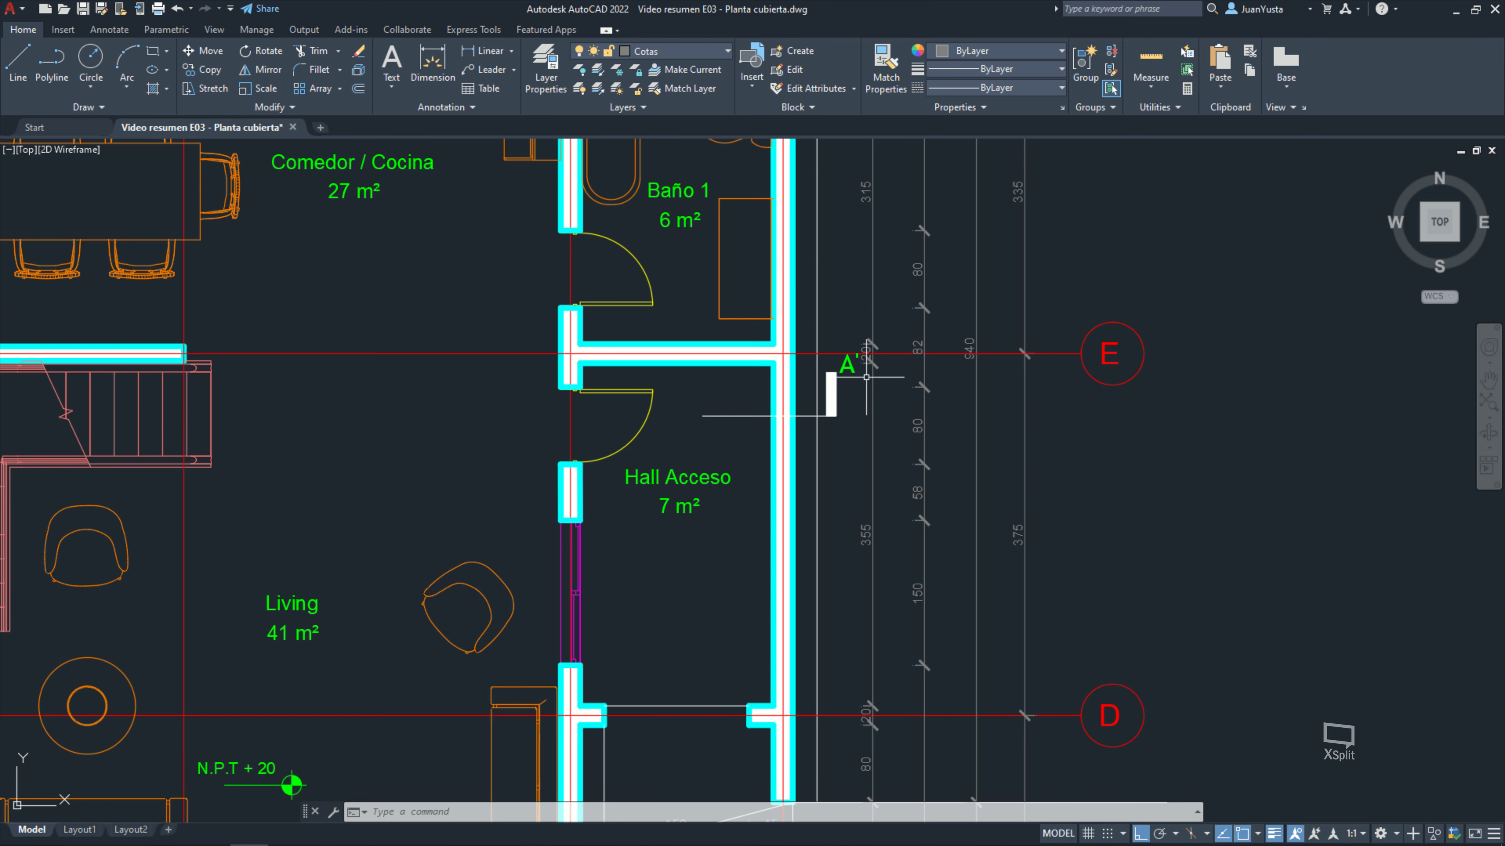
scroll(866, 377, "up", 3)
scroll(857, 396, "down", 3)
middle_click_drag(830, 397, 930, 405)
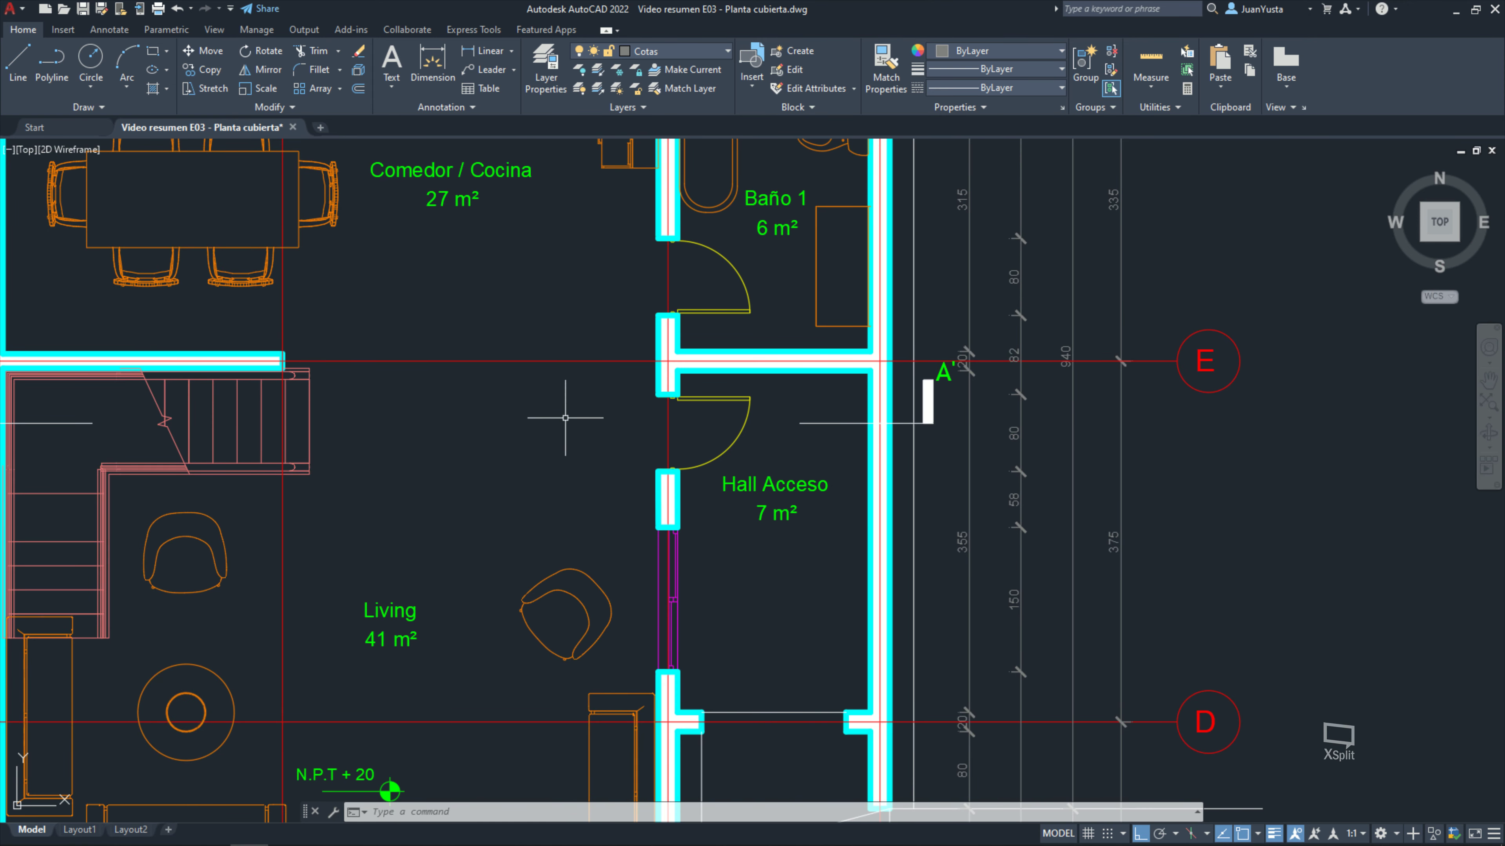
mouse_move(320, 429)
middle_mouse_down()
mouse_move(531, 443)
mouse_move(730, 433)
middle_mouse_up()
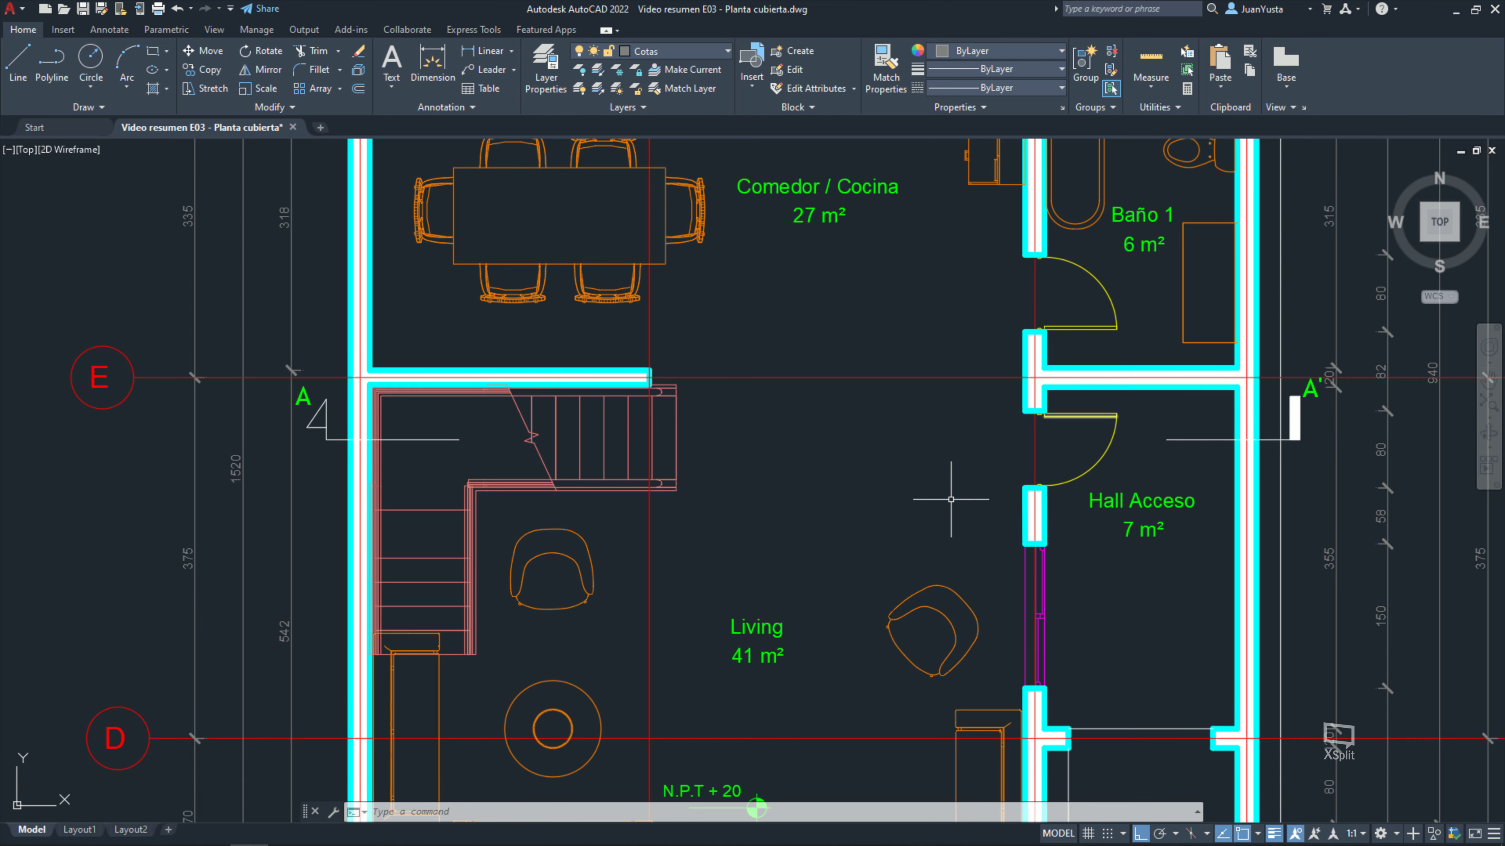
middle_click_drag(951, 499, 939, 531)
middle_click_drag(901, 477, 817, 578)
middle_click_drag(754, 386, 745, 458)
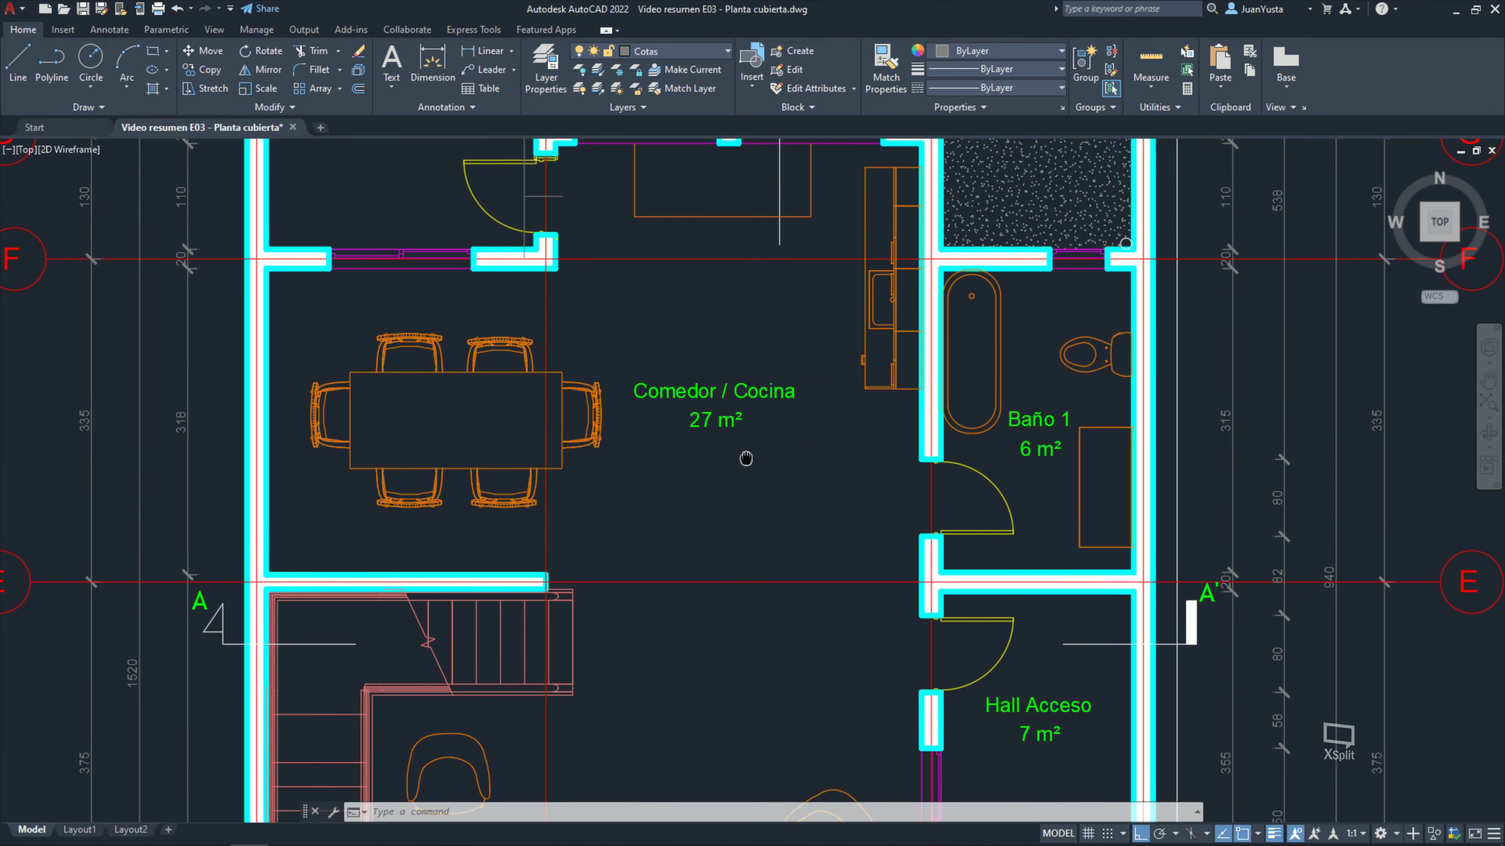
scroll(746, 458, "down", 4)
middle_click_drag(555, 386, 846, 364)
scroll(848, 498, "up", 2)
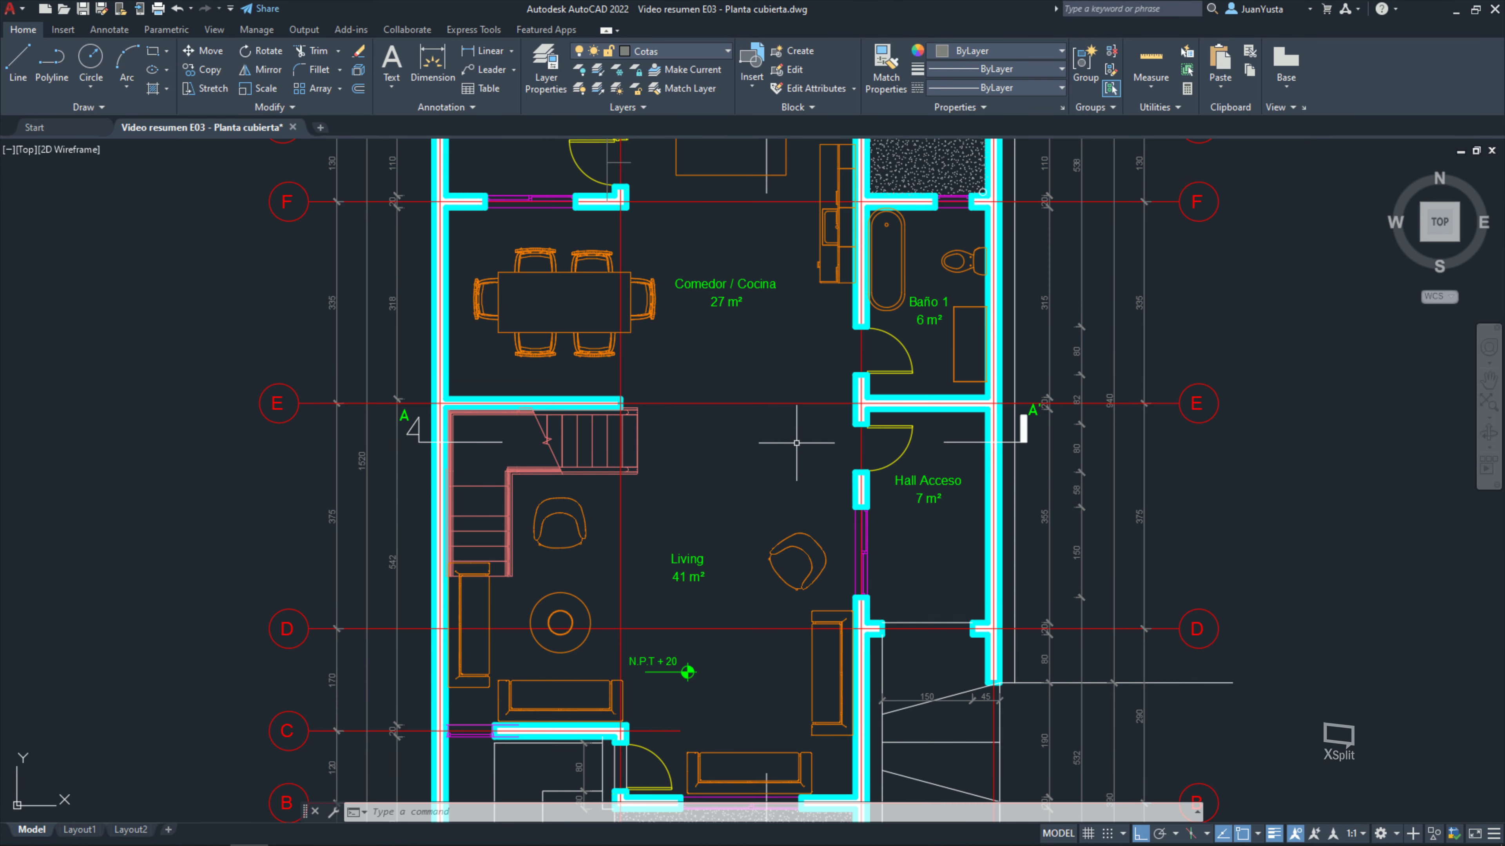
scroll(772, 420, "down", 8)
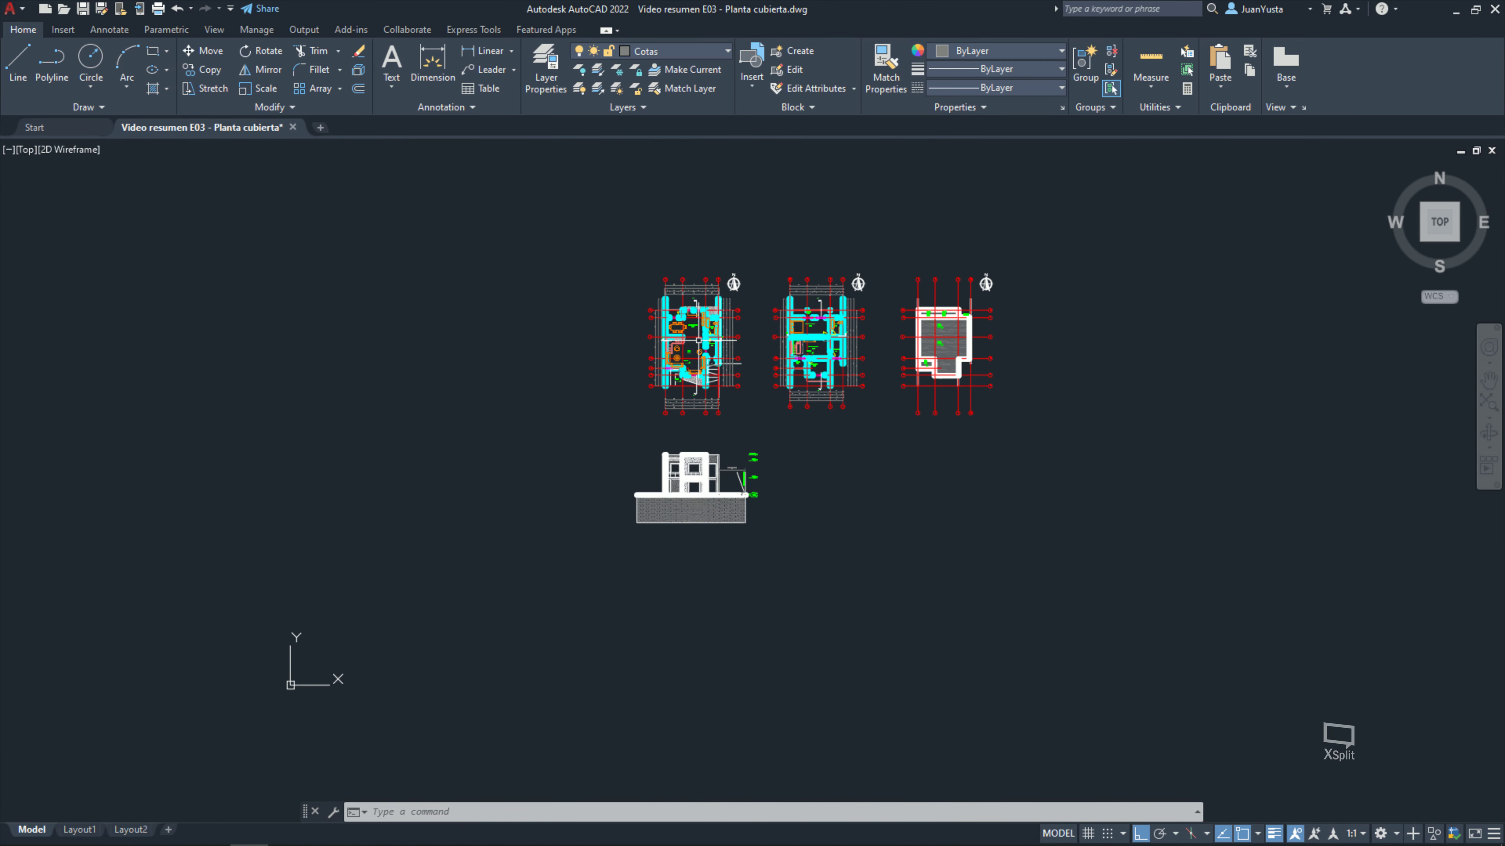
Step: Select the entire elevation and copy it with CO from a base point
scroll(761, 454, "up", 1)
scroll(741, 409, "up", 2)
left_click(856, 648)
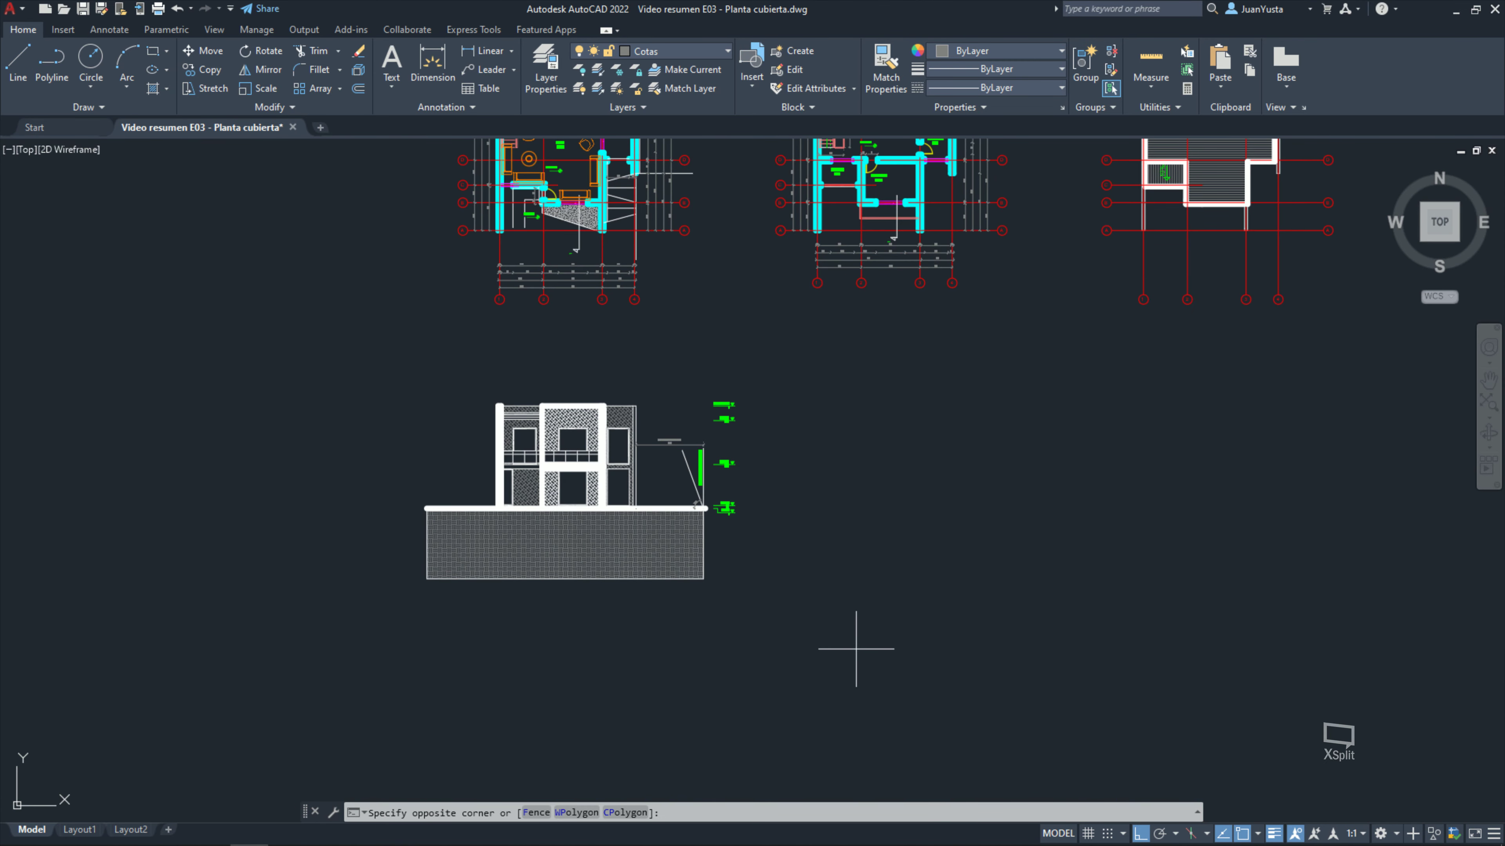
left_click(378, 366)
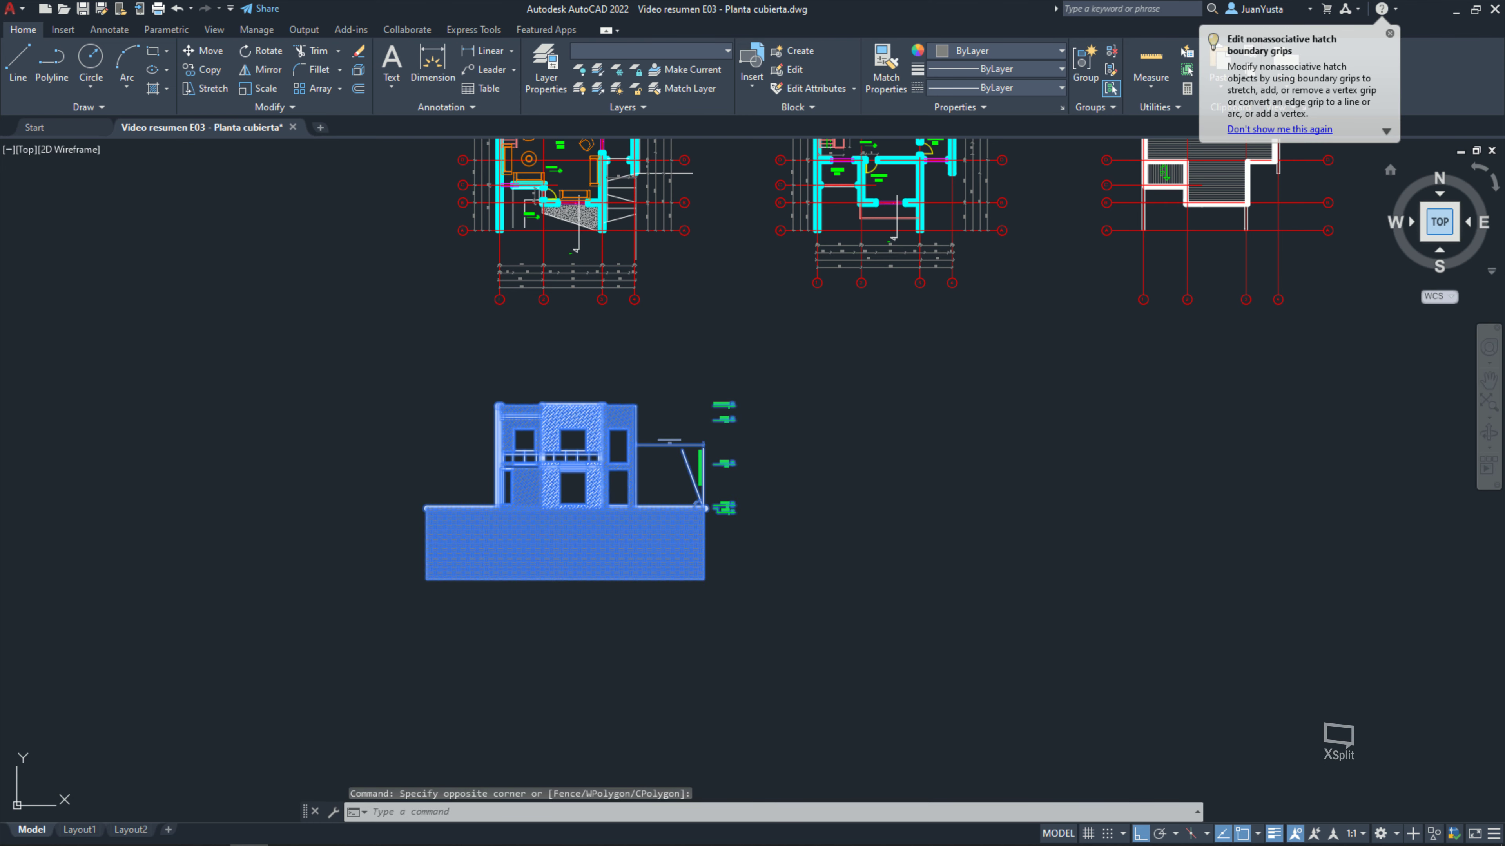
left_click(1389, 33)
type("c")
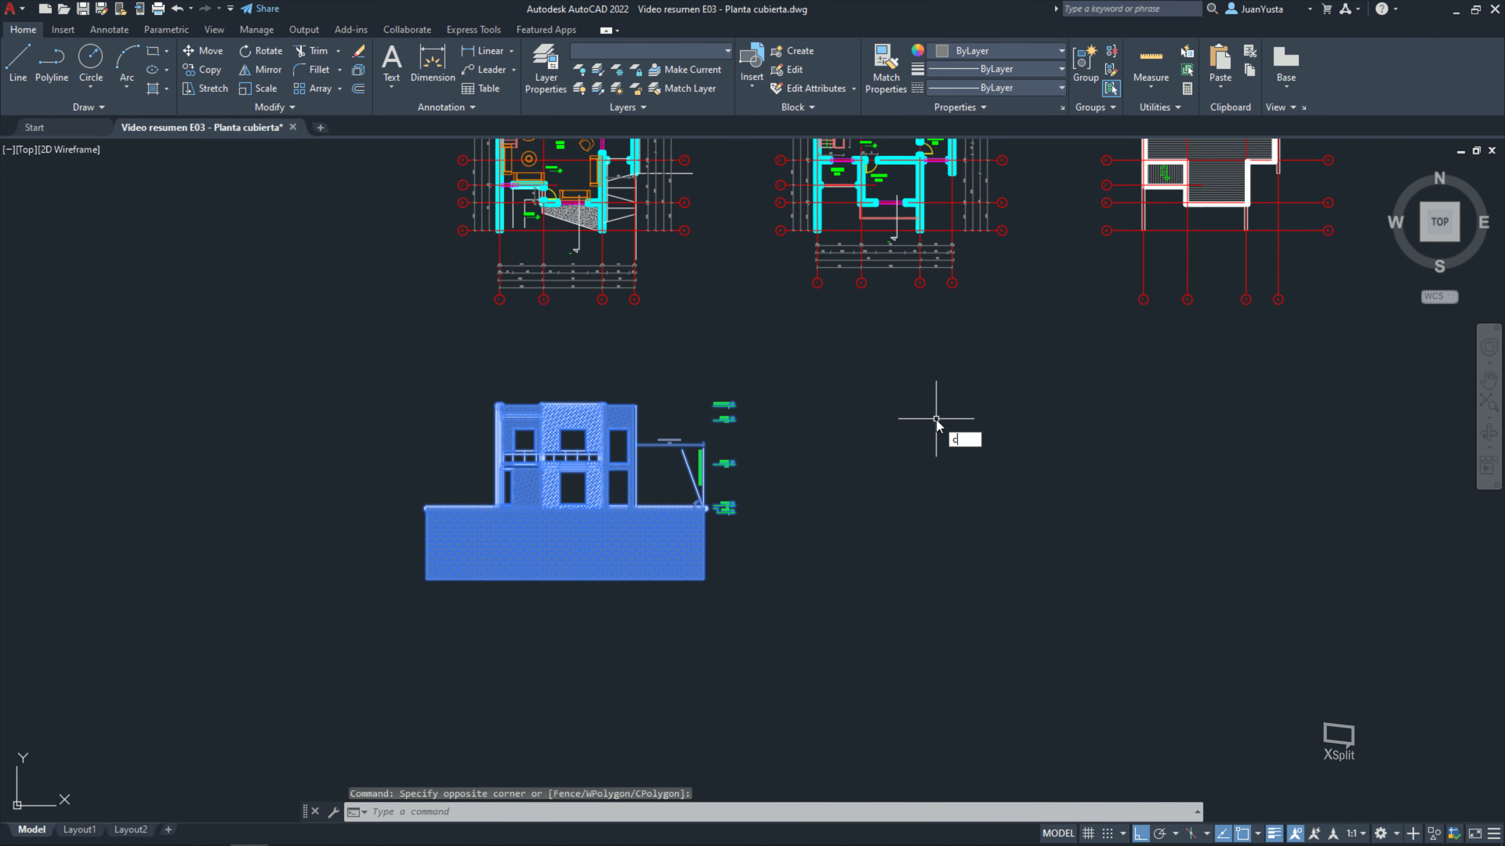
type("o")
key("Return")
left_click(938, 426)
Step: Place the elevation copy straight below the original with Ortho on
middle_click_drag(944, 587, 943, 379)
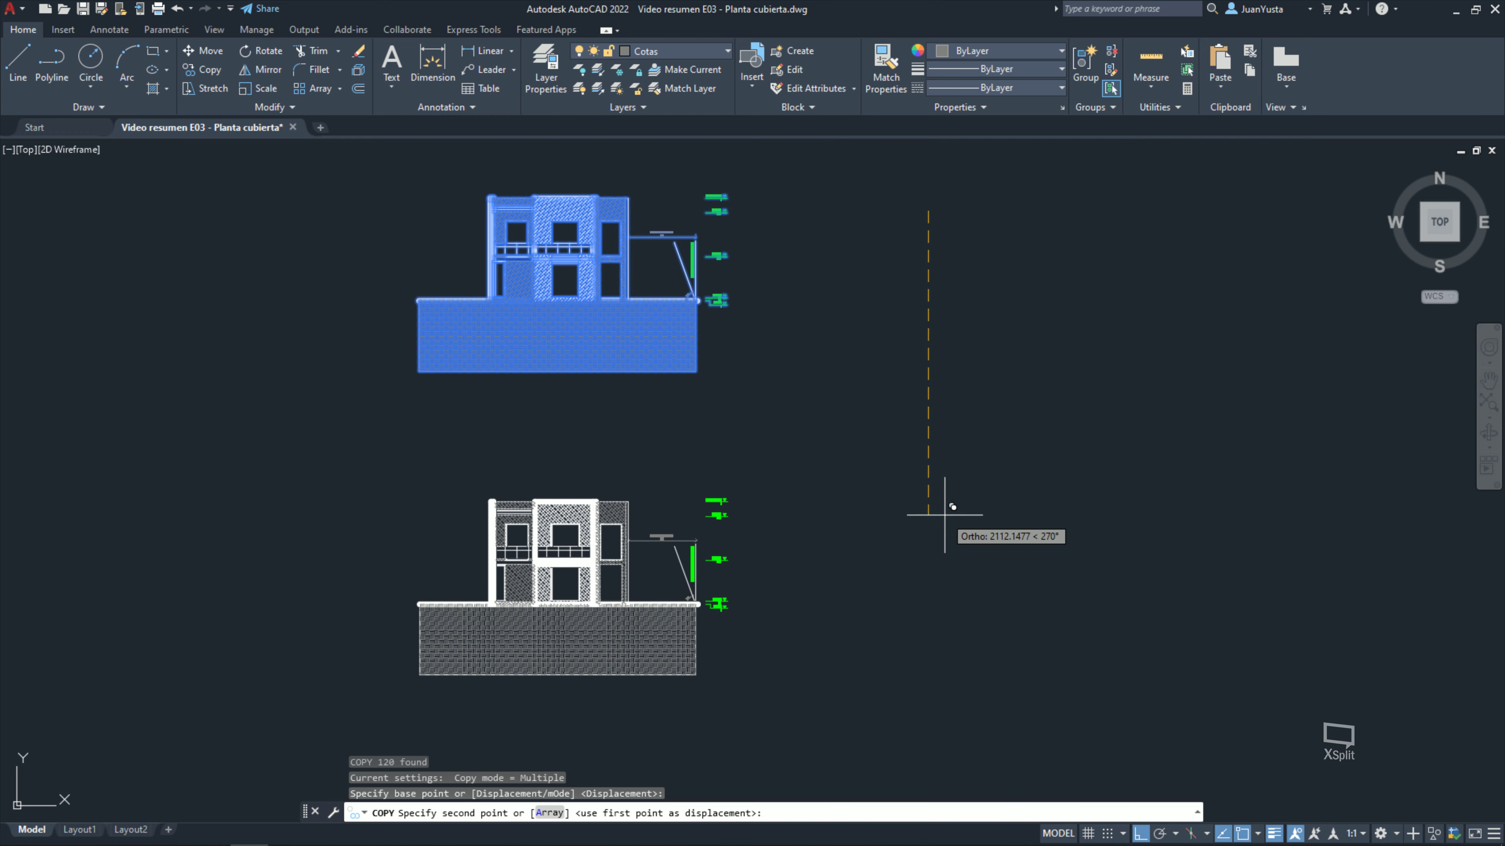
middle_click_drag(900, 437, 894, 494)
middle_click_drag(901, 326, 911, 531)
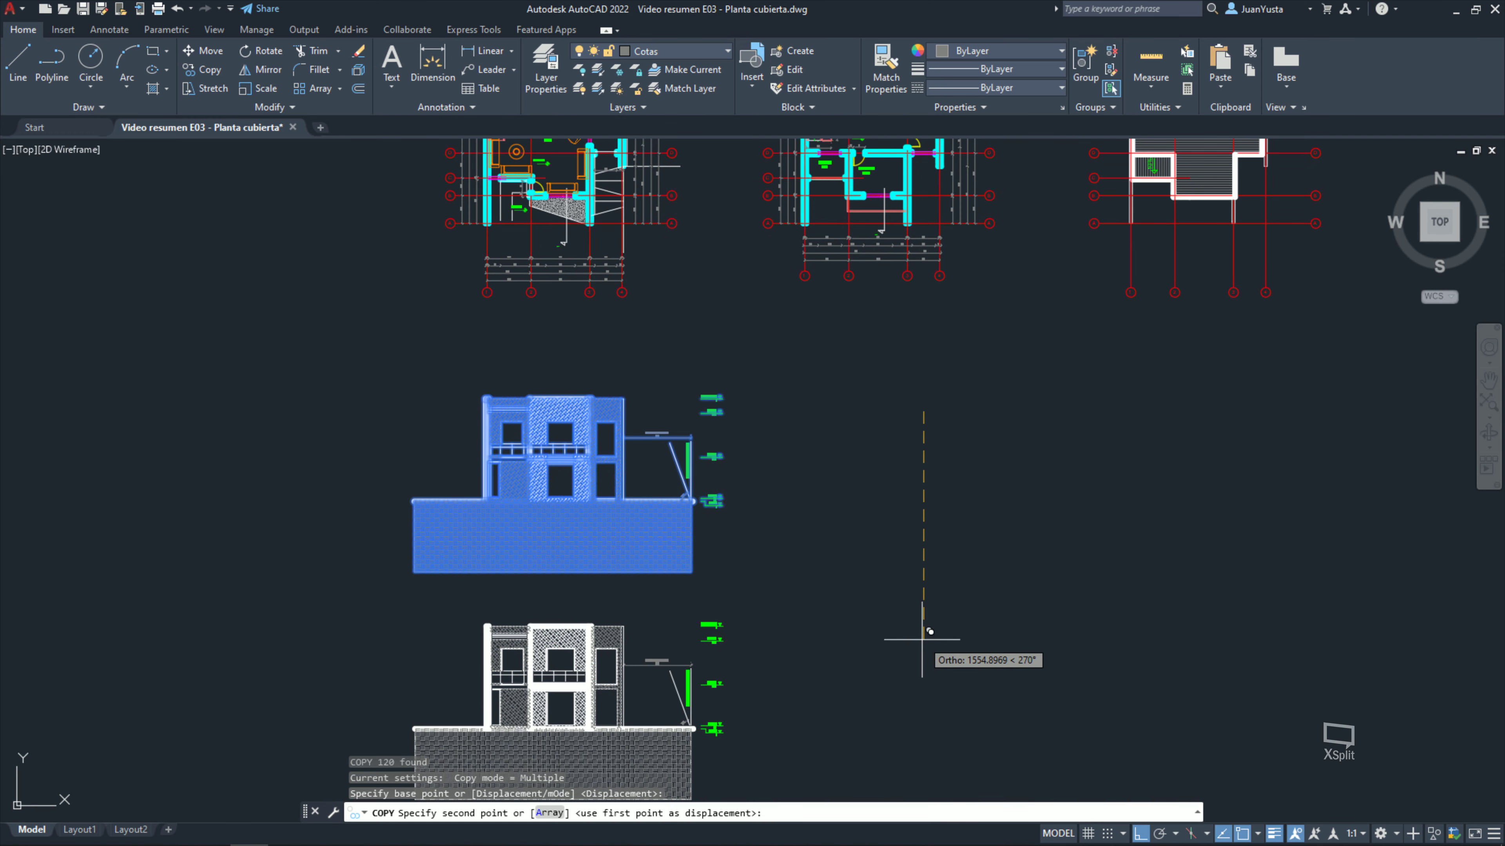
scroll(923, 639, "down", 2)
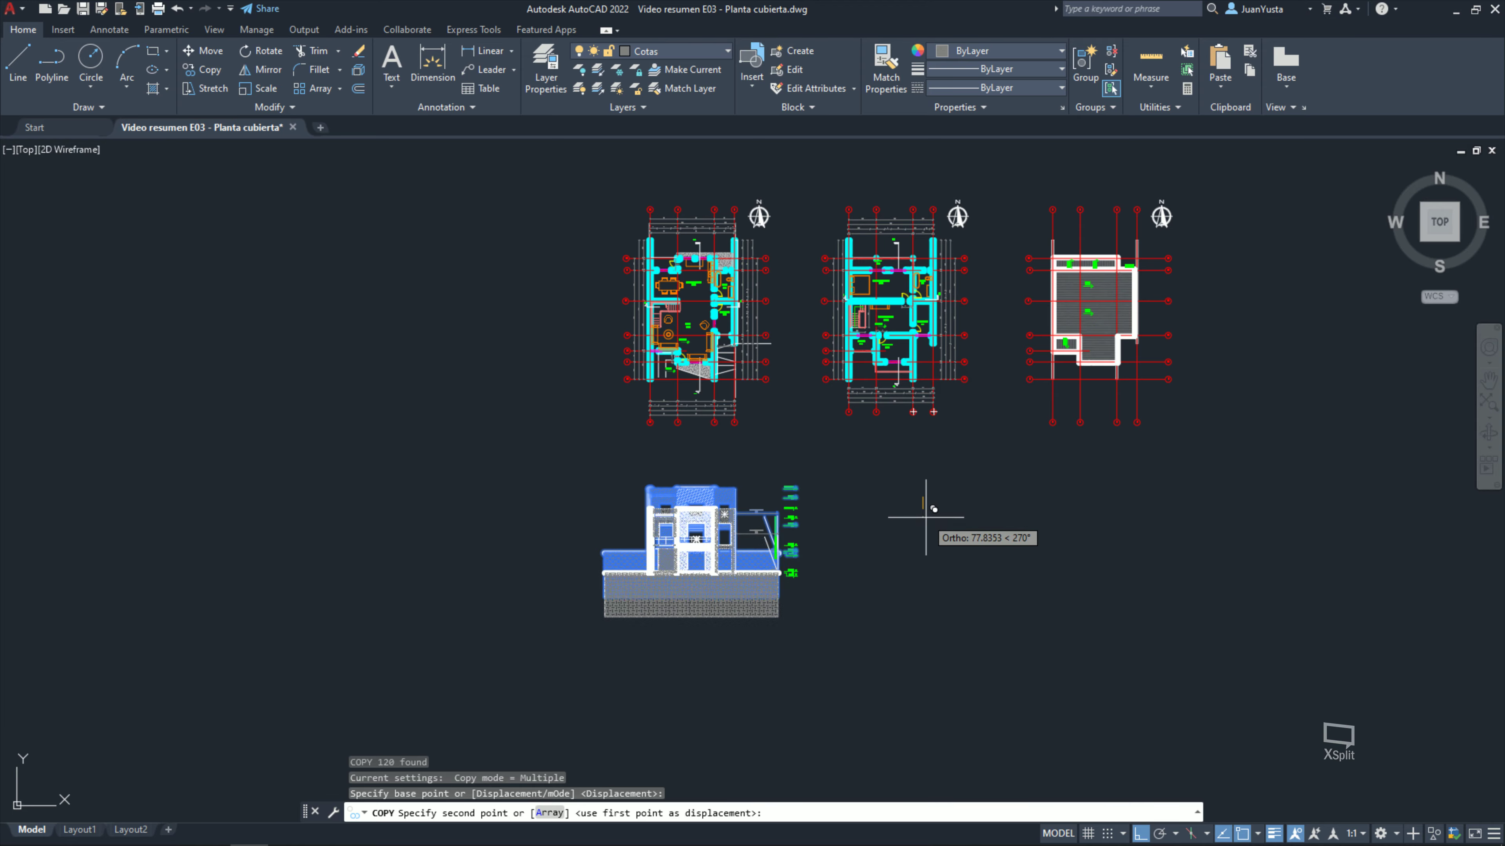
scroll(880, 427, "up", 6)
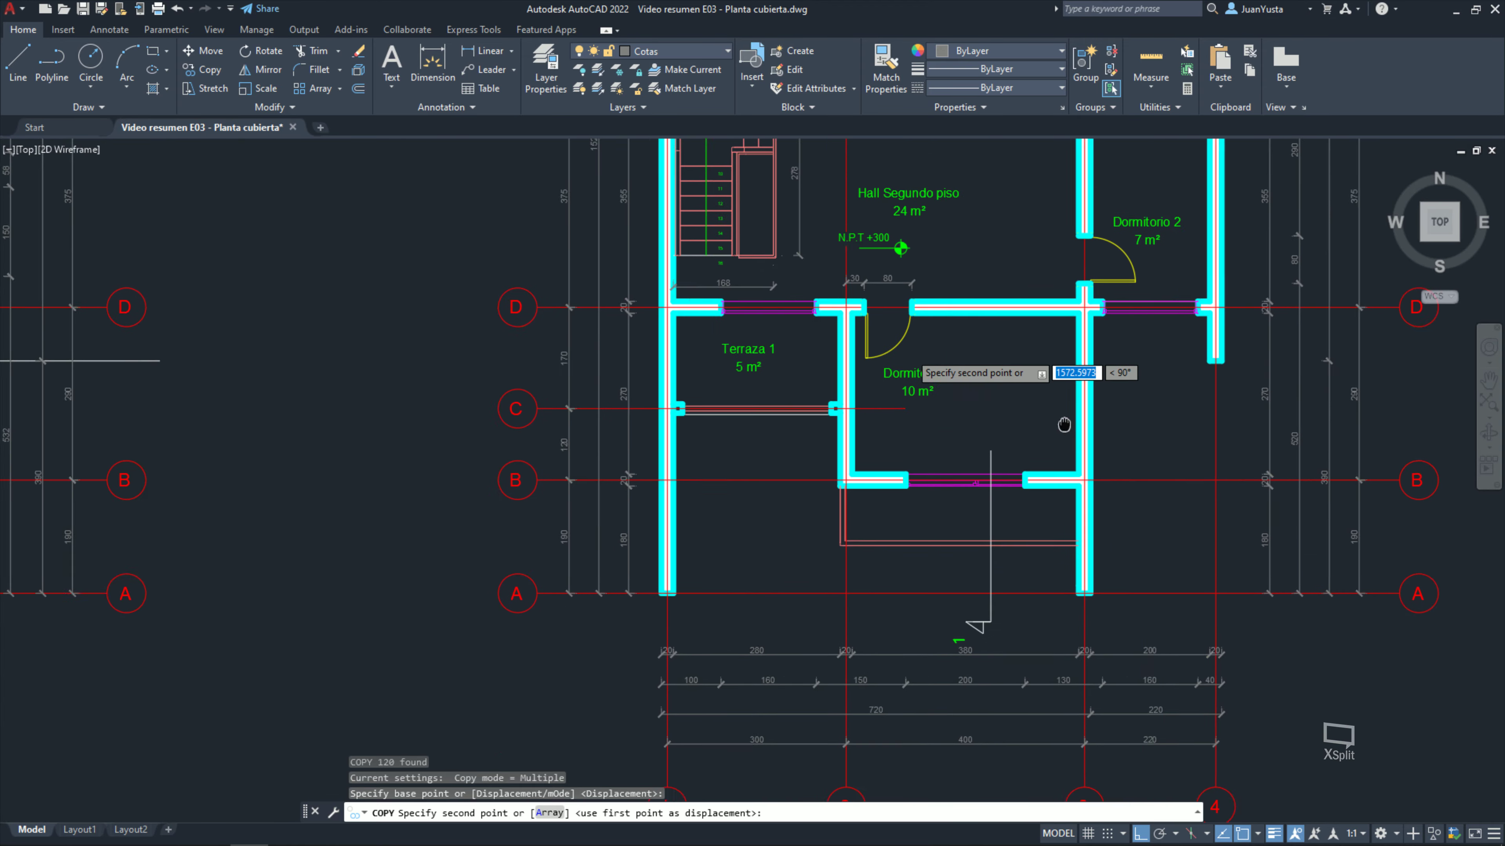
scroll(1064, 426, "down", 3)
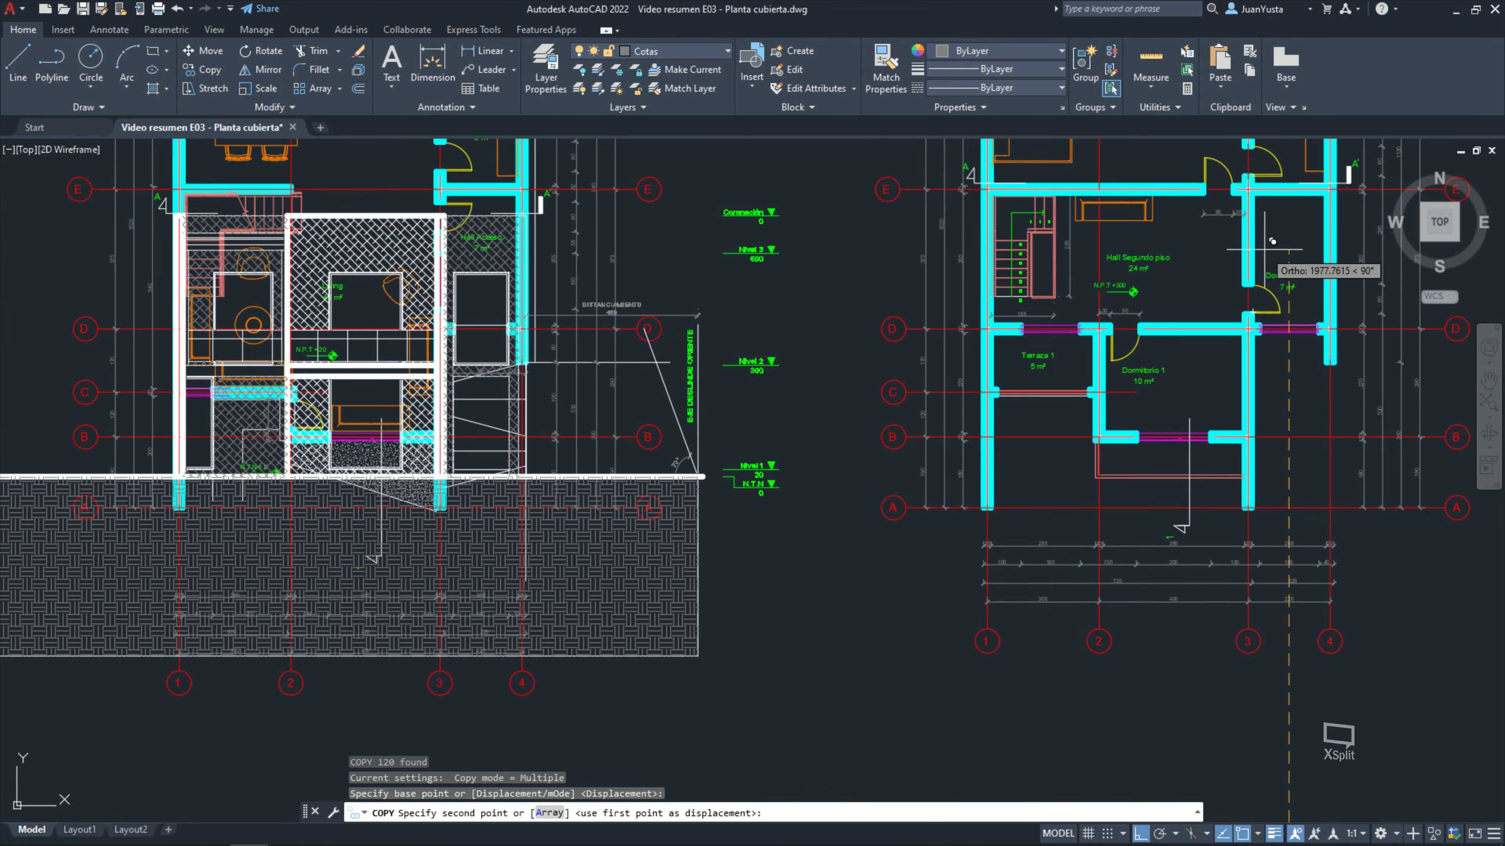
scroll(1274, 364, "down", 4)
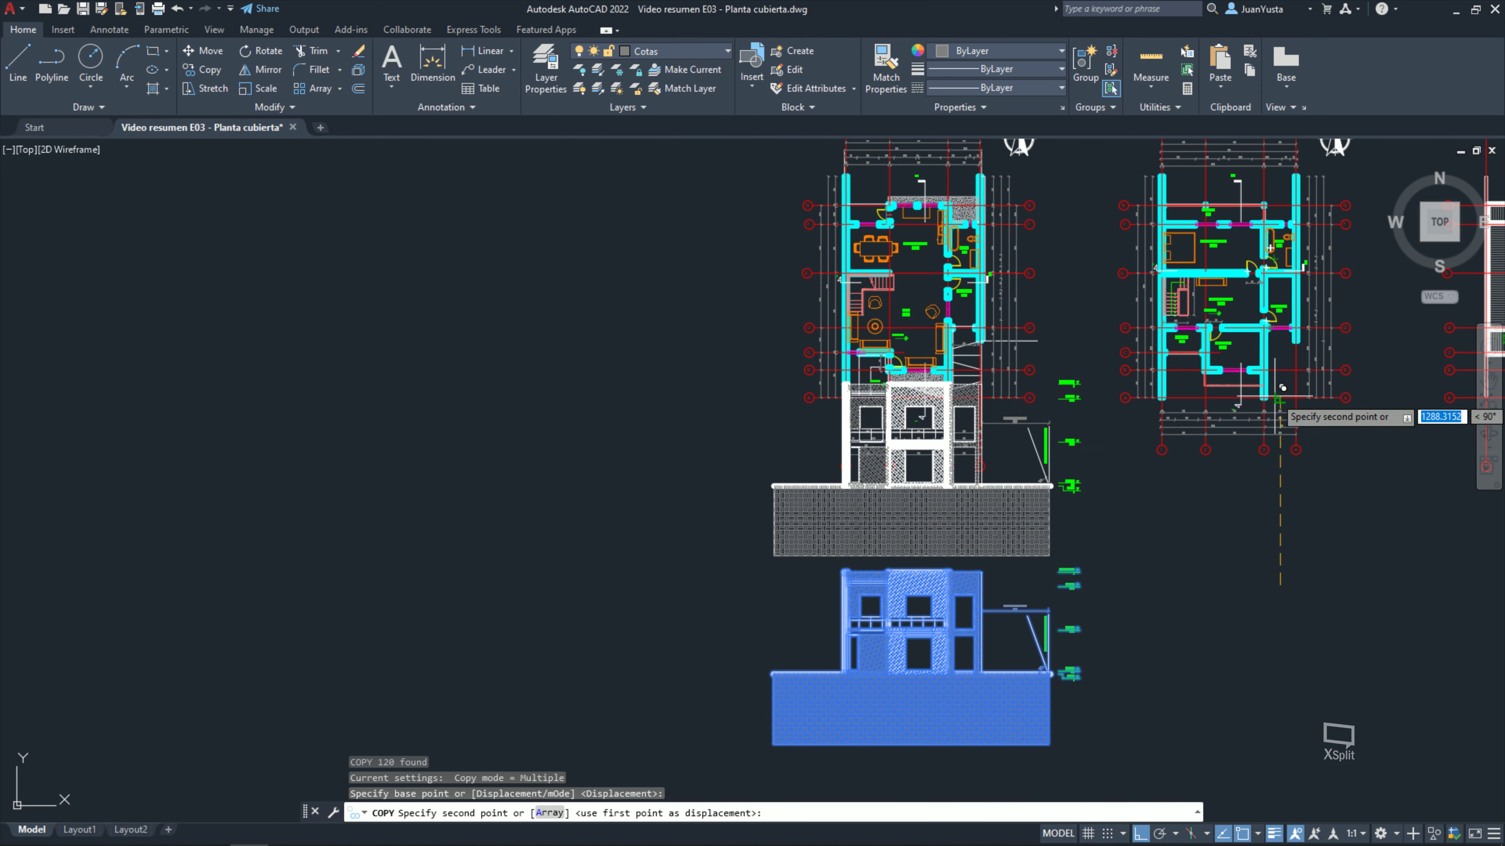
middle_click_drag(1274, 415, 1198, 80)
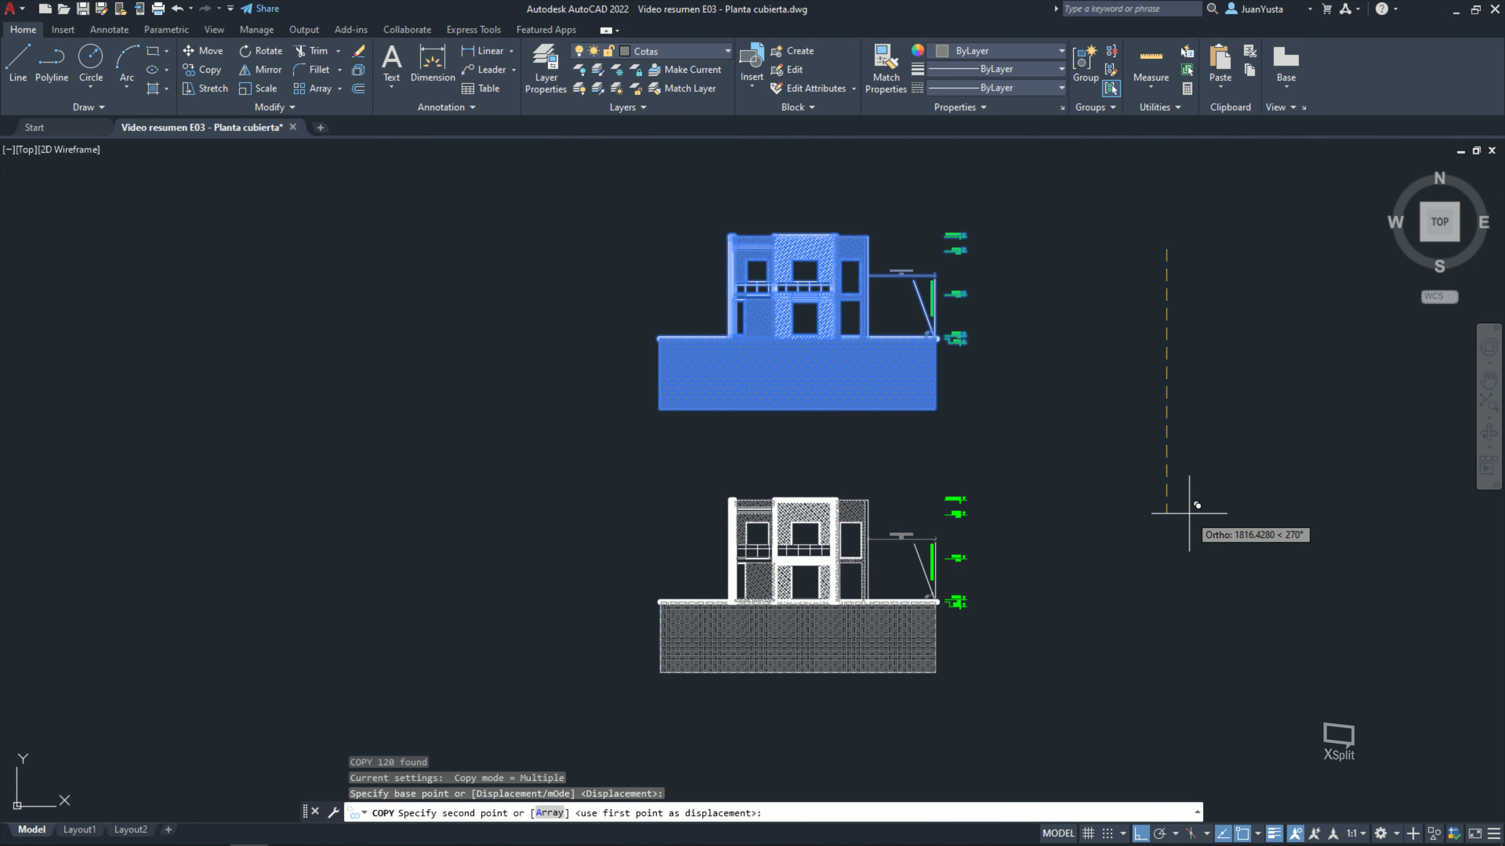
left_click(1107, 504)
key("Escape")
key("Escape")
middle_click_drag(891, 599, 809, 595)
Step: Erase the DISTANCIAMIENTO 460 dimension, diagonal line and EJE DESLINDE ORIENTE text from the lower copy
scroll(808, 596, "up", 3)
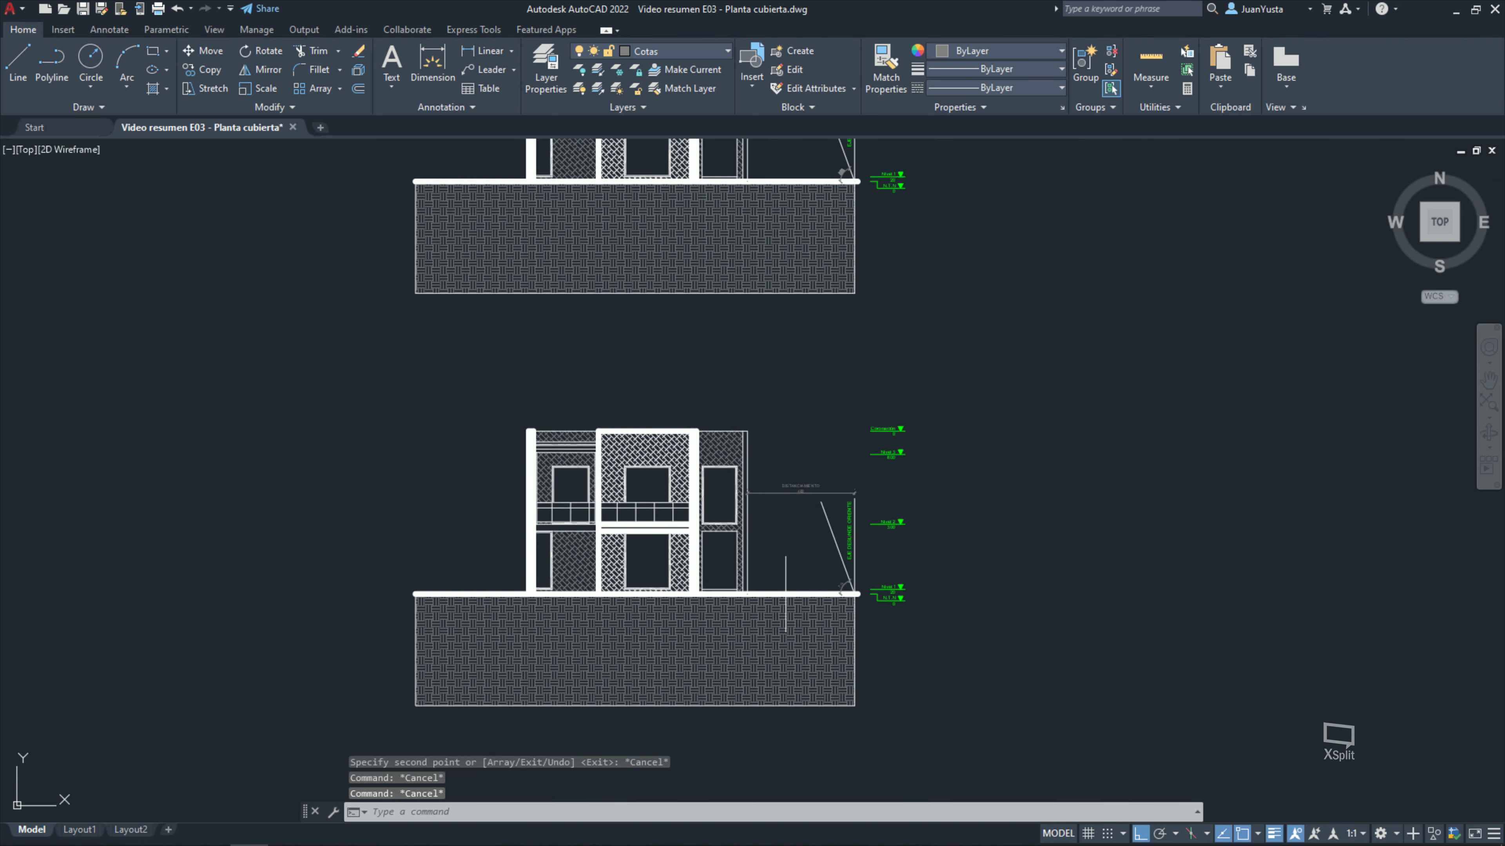
scroll(788, 593, "up", 2)
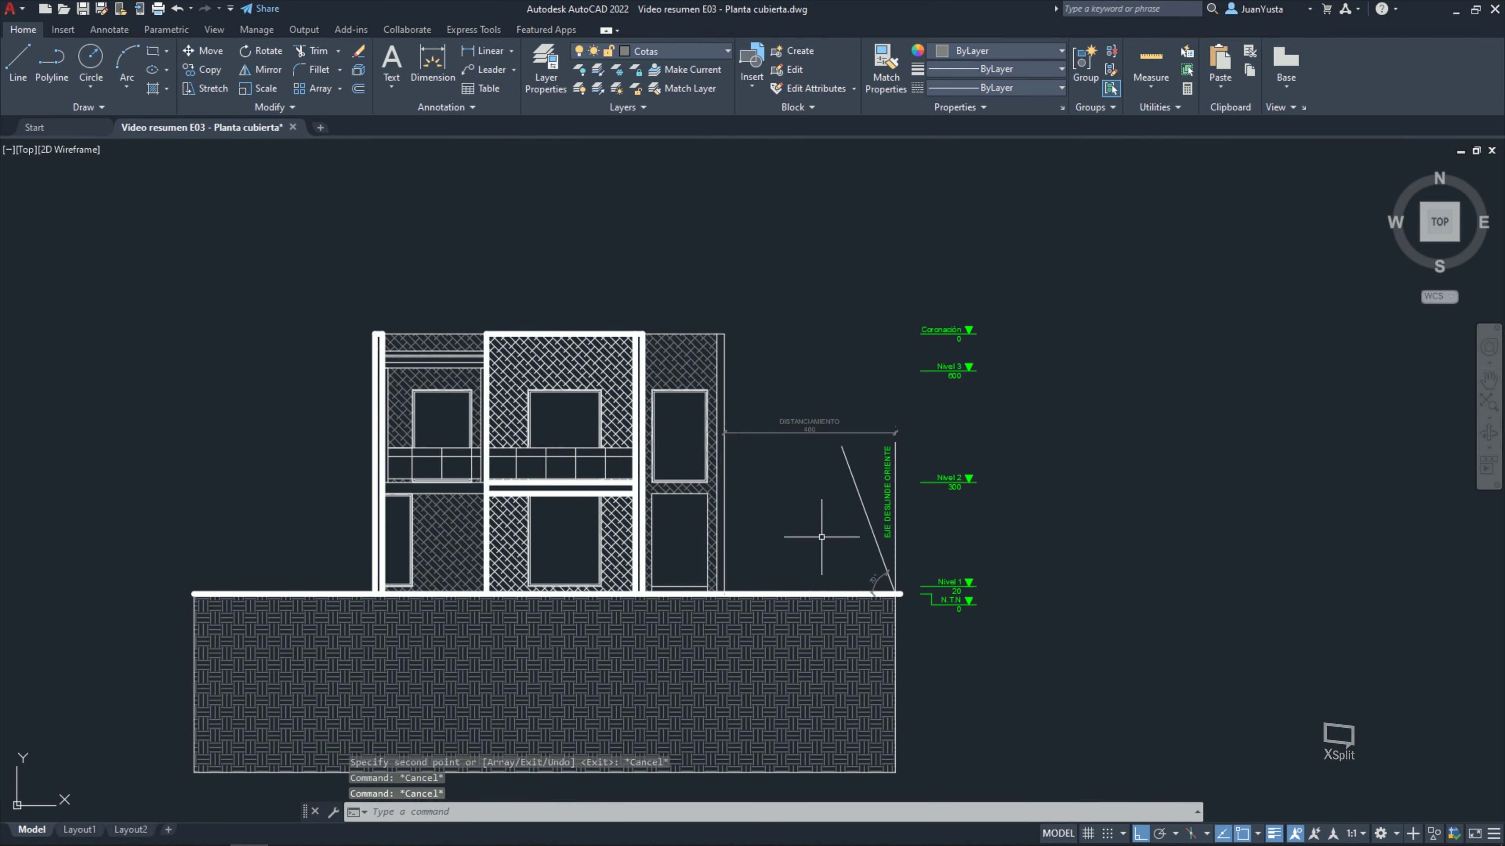
scroll(821, 537, "up", 2)
middle_click_drag(861, 562, 885, 568)
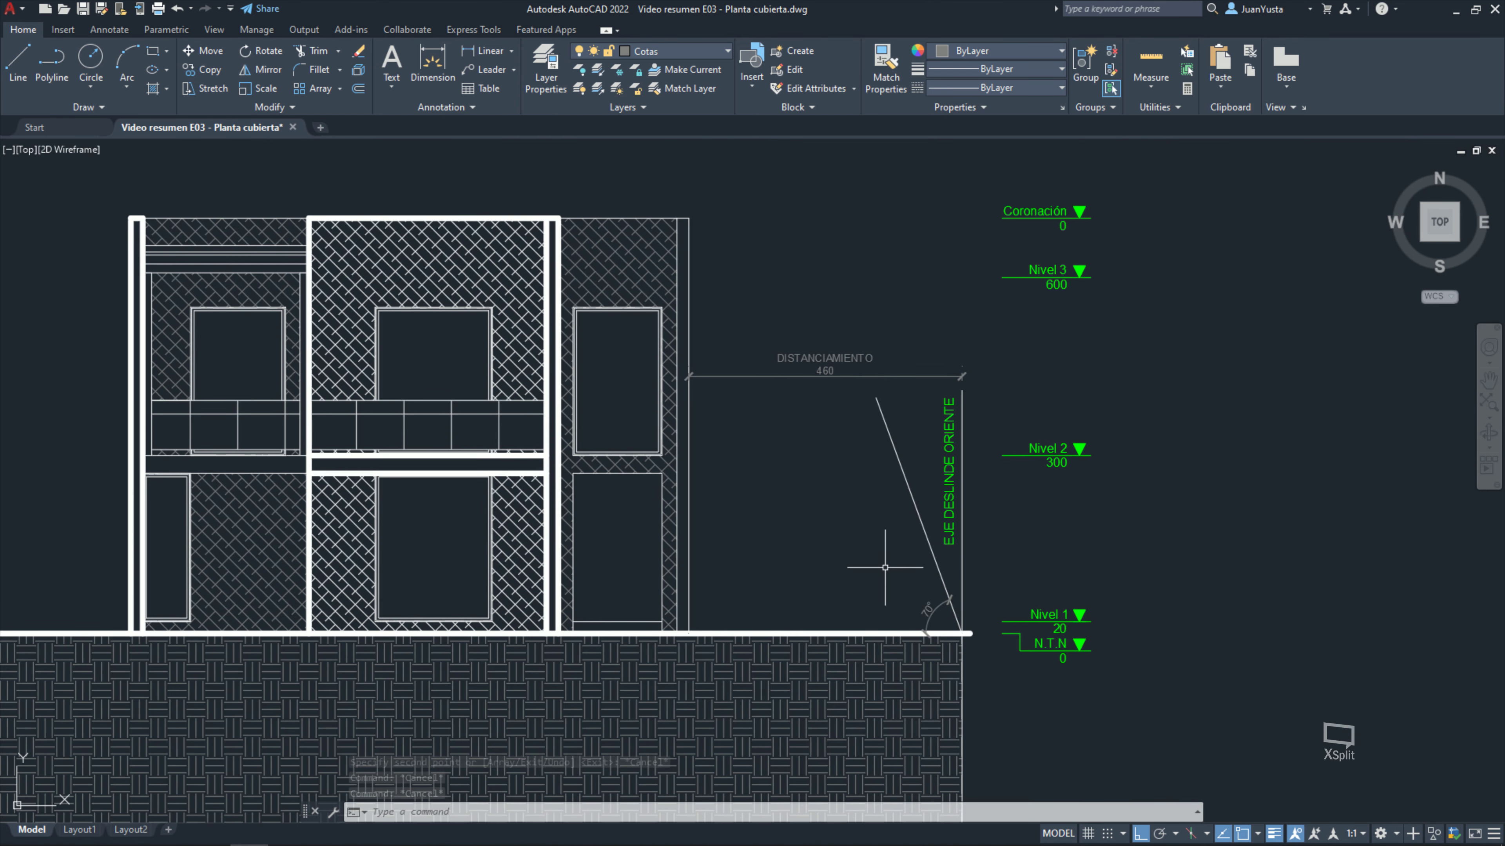
left_click(975, 598)
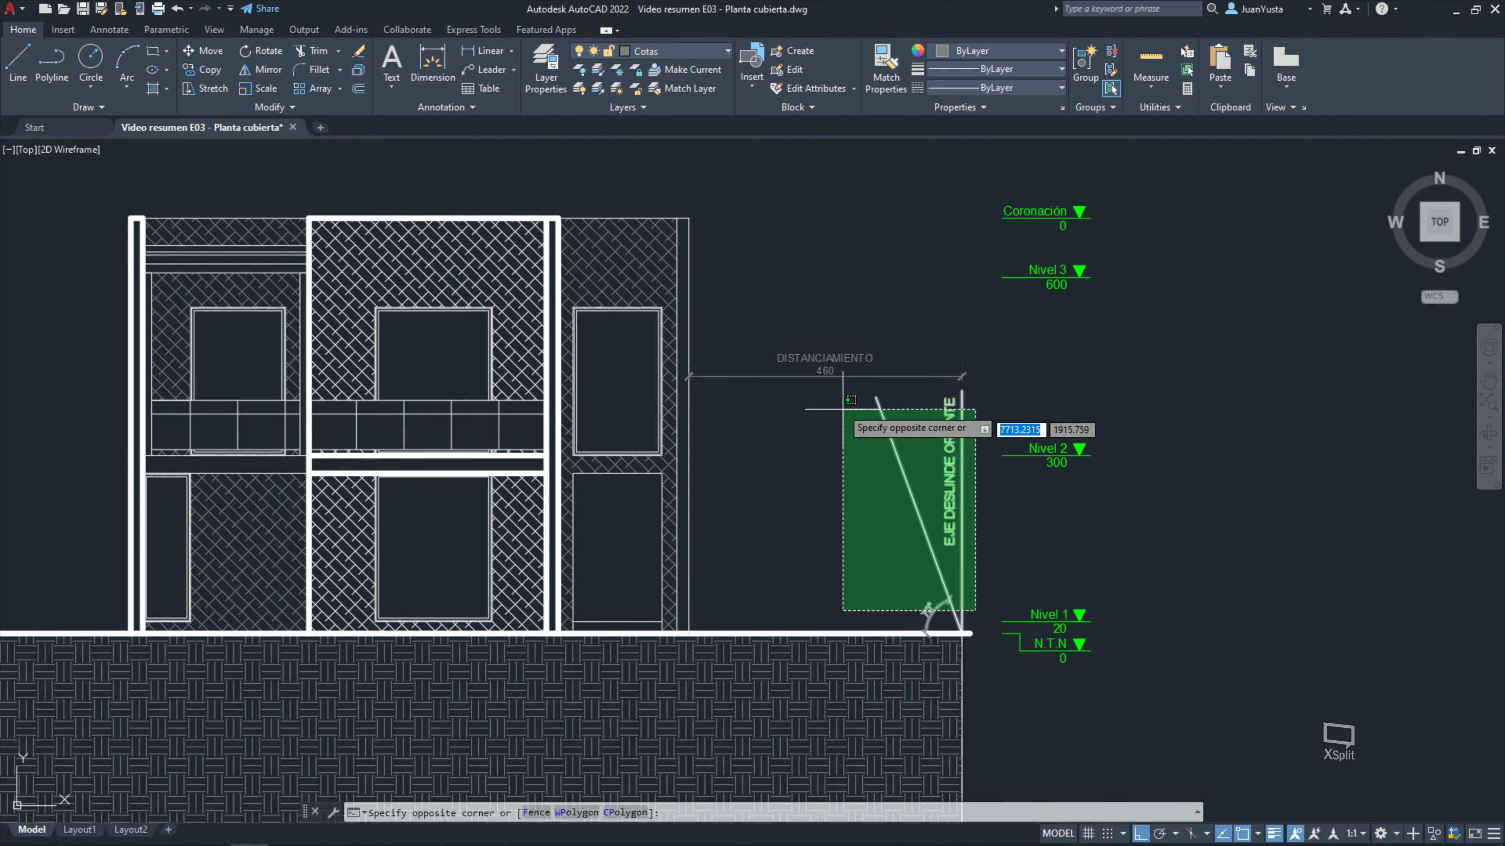
left_click(706, 278)
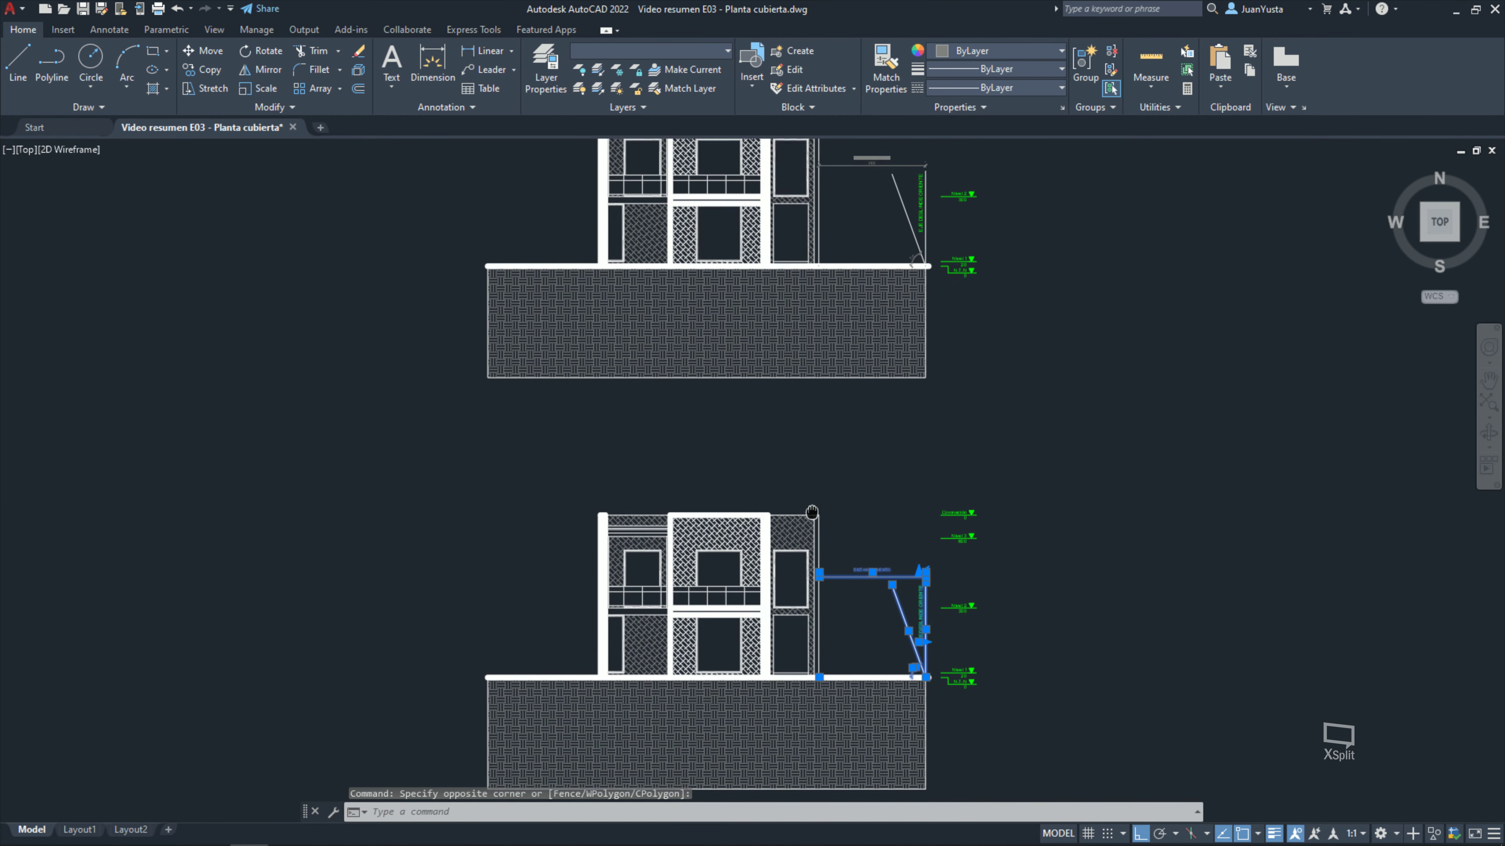
scroll(829, 564, "down", 2)
scroll(859, 557, "up", 2)
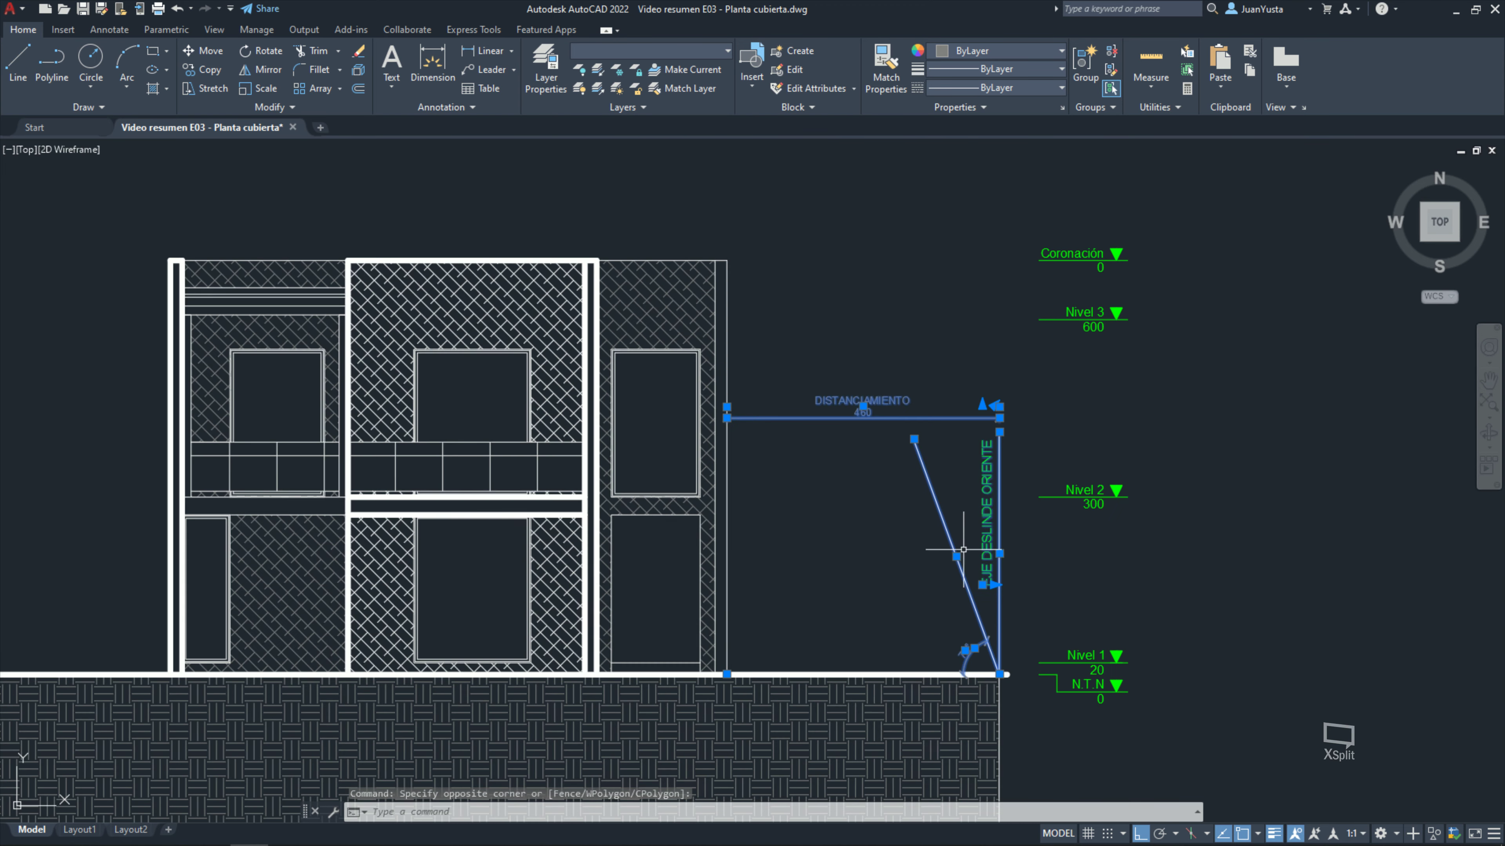
scroll(948, 533, "up", 2)
scroll(948, 533, "down", 3)
scroll(888, 415, "up", 1)
key("Delete")
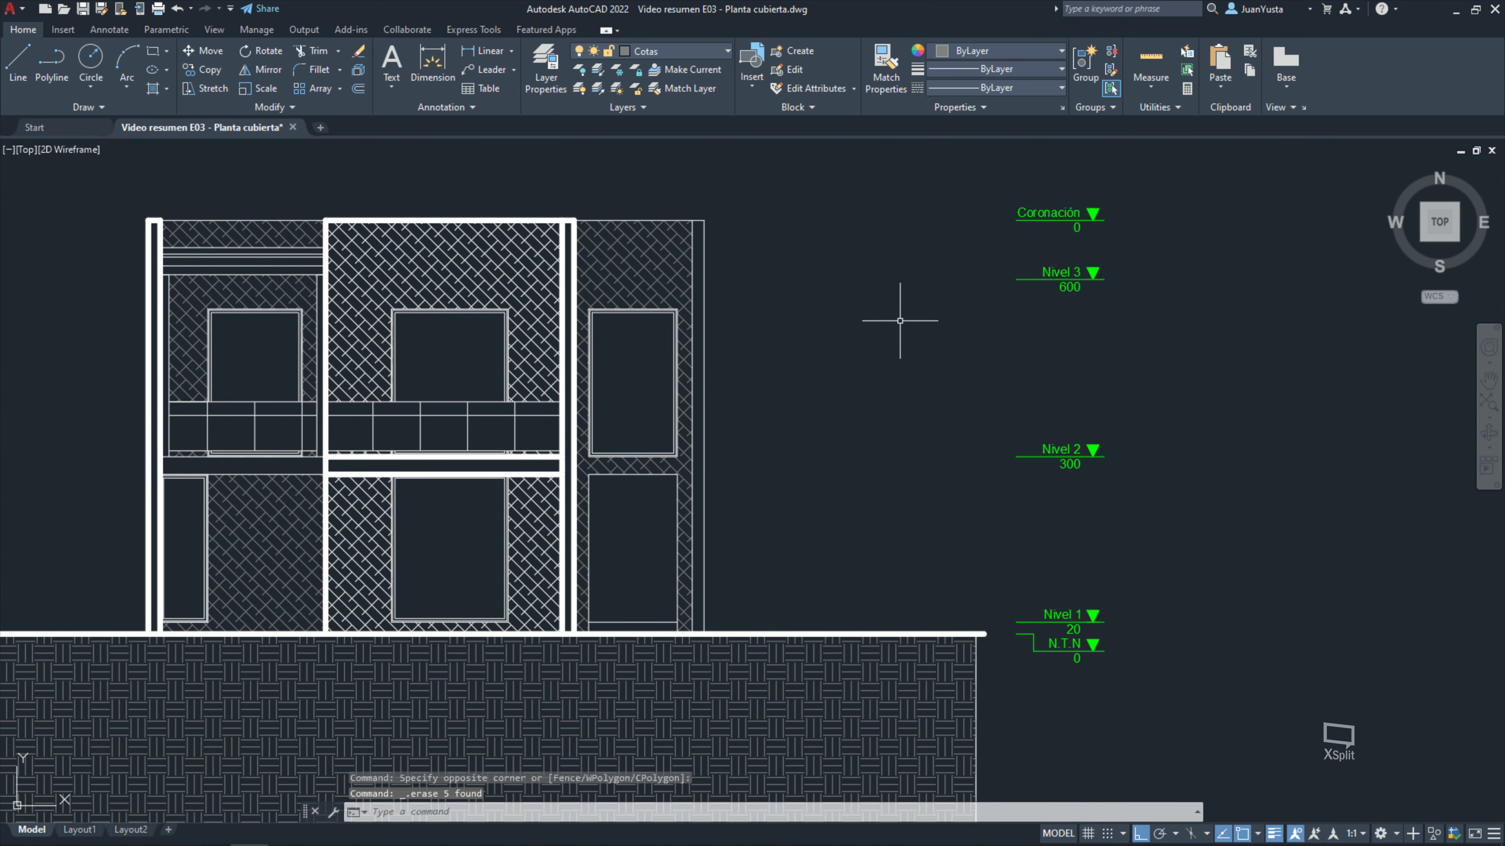
Step: Erase the middle, left and right wall hatches of the lower elevation
middle_click_drag(728, 508, 955, 514)
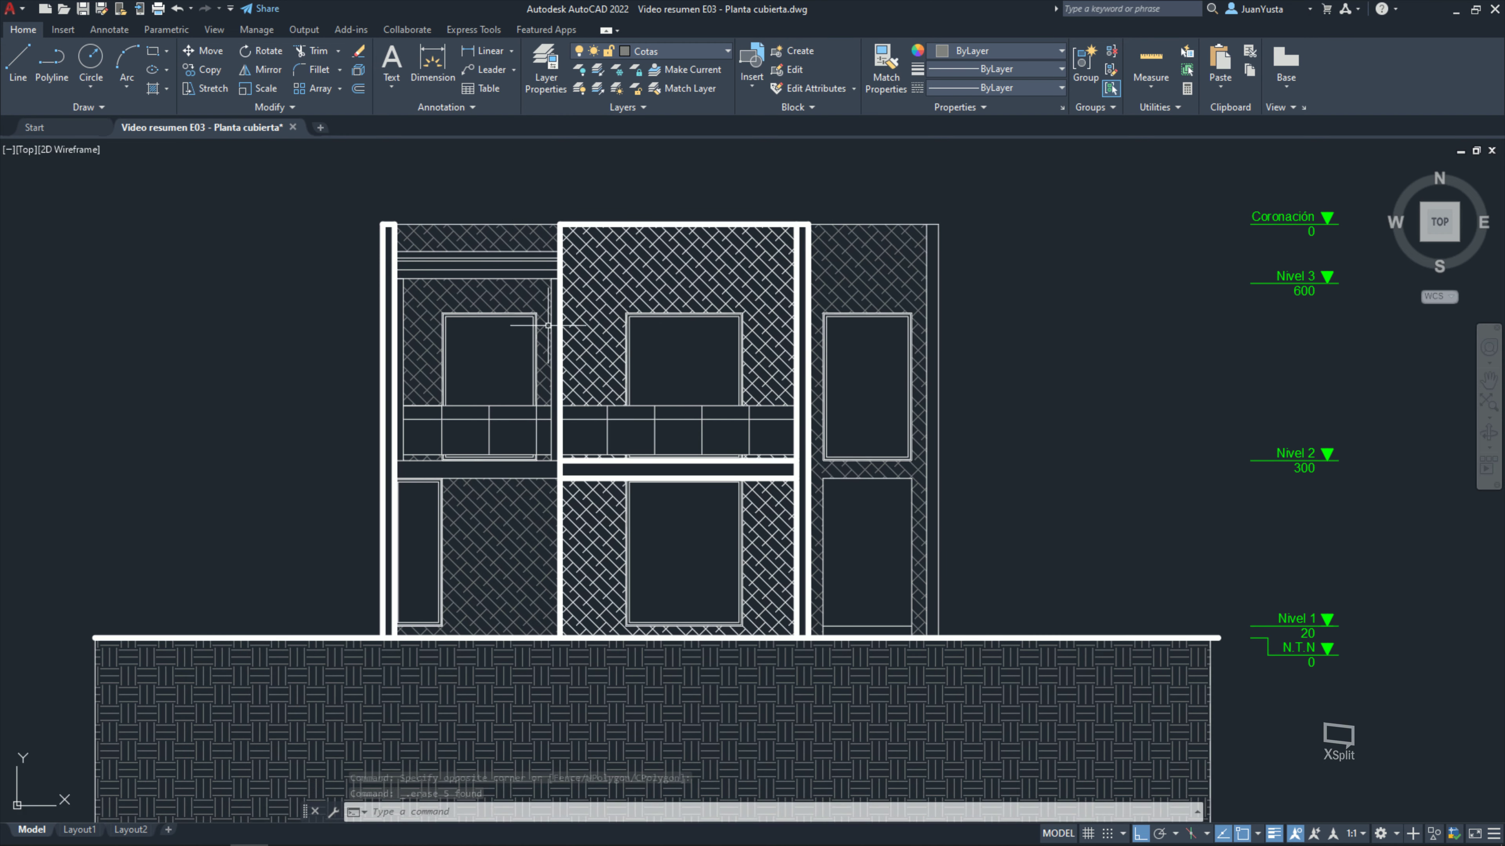
scroll(643, 261, "up", 2)
left_click(642, 261)
key("Delete")
left_click(1001, 214)
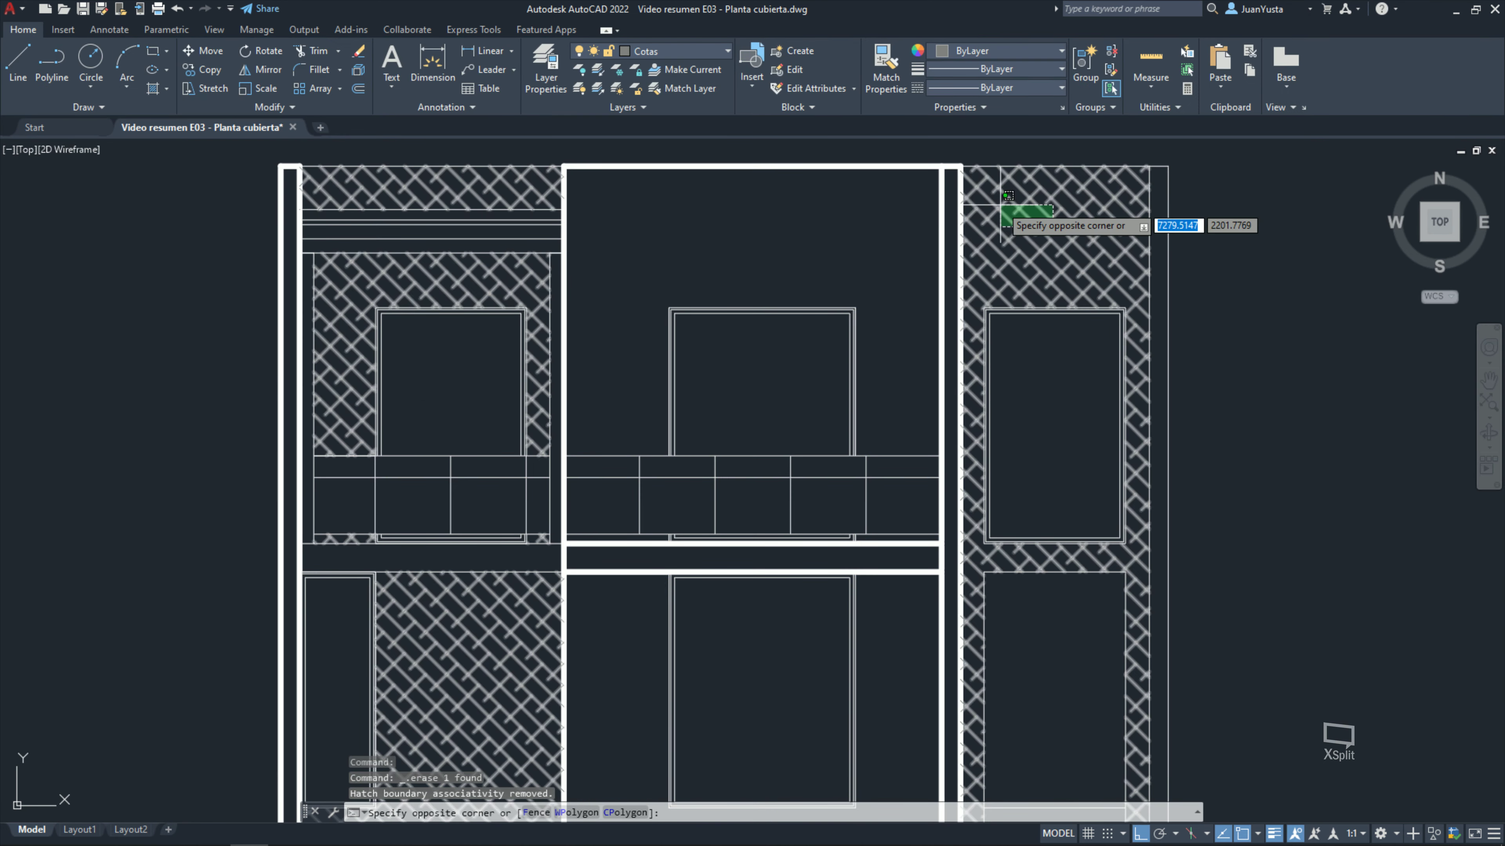
left_click(675, 280)
key("Delete")
Step: Erase the four upper-left horizontal lines, two vertical lines and the left upper window frame
left_click(289, 200)
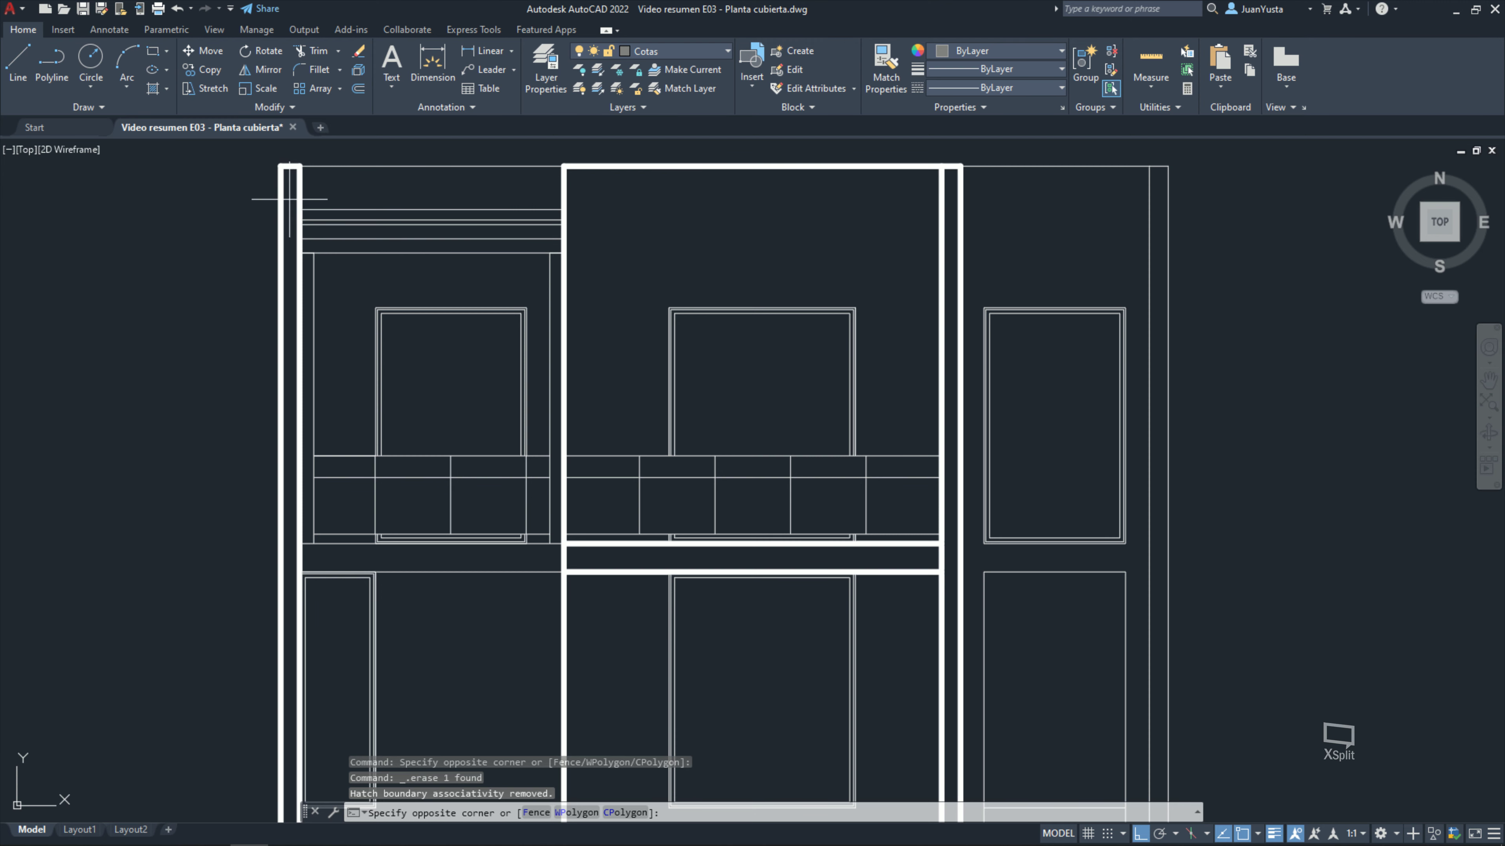
left_click(645, 289)
key("Delete")
left_click(555, 275)
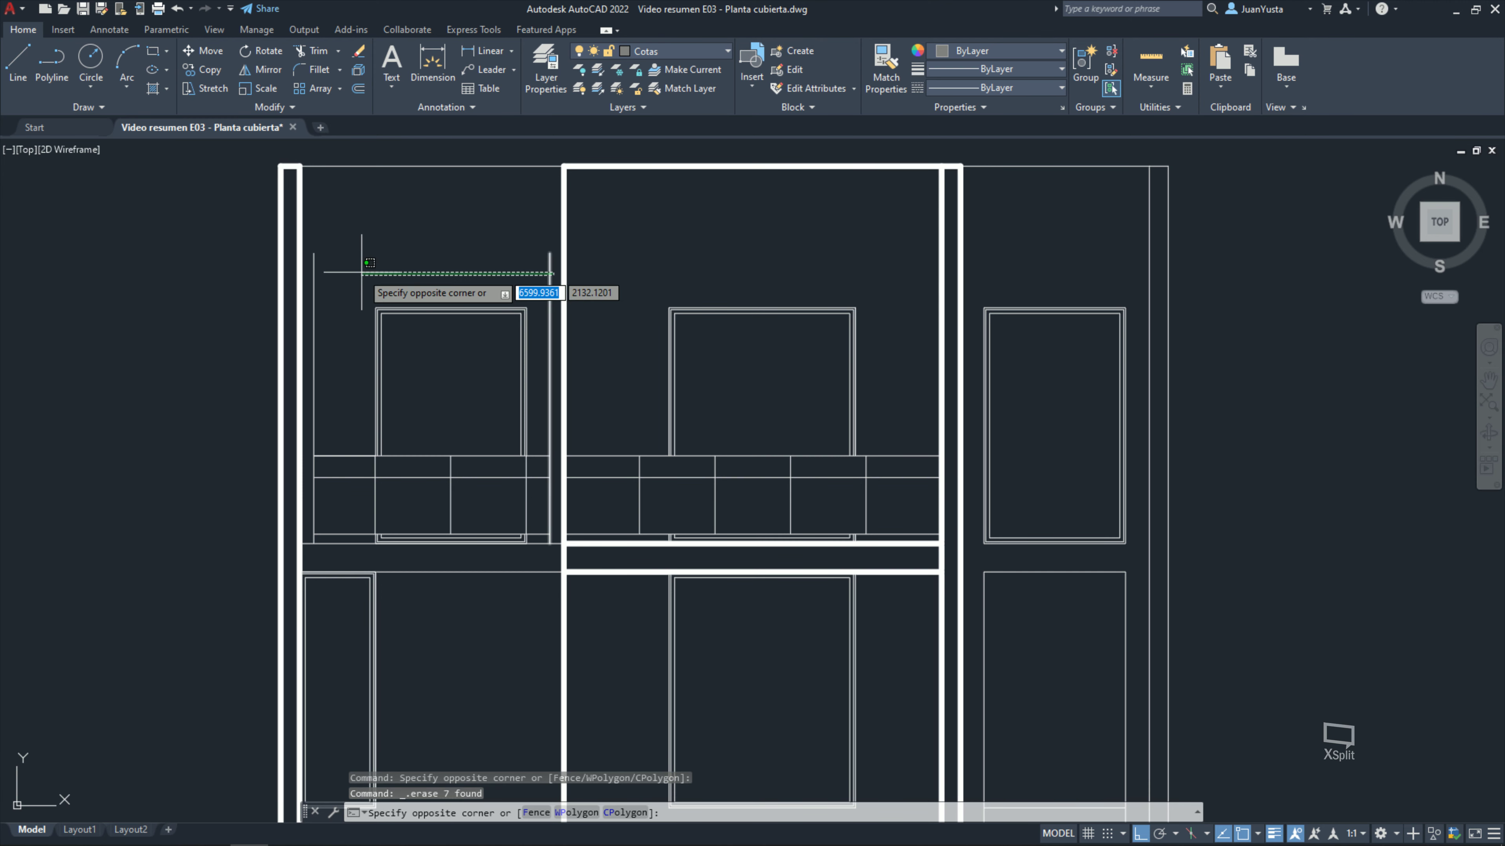
left_click(311, 249)
key("Delete")
left_click(557, 559)
key("Delete")
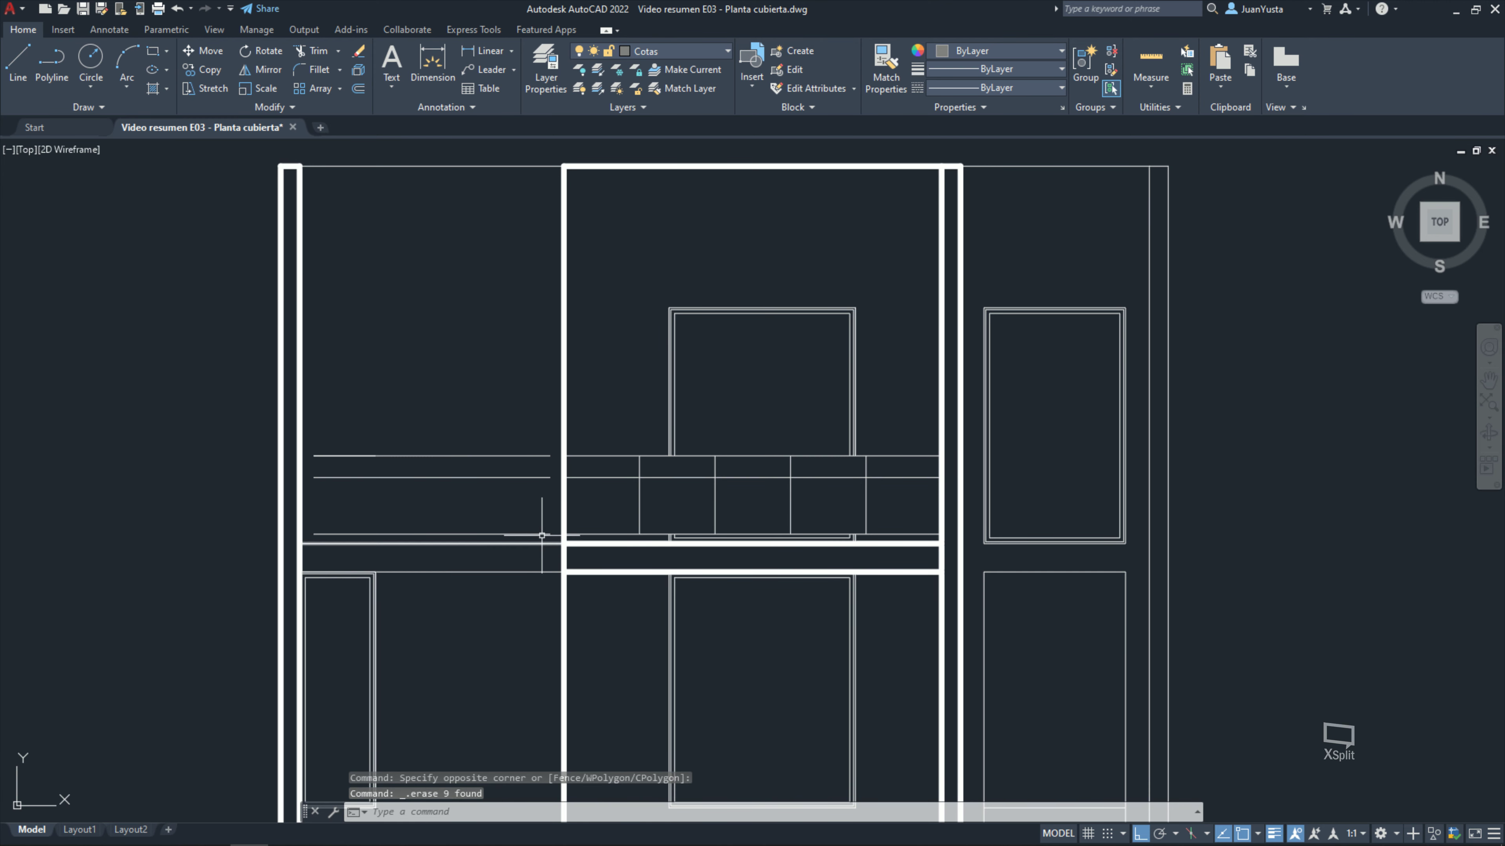
Step: Remove the short lines left of the wall and the middle balcony railing panels
left_click(540, 536)
left_click(385, 450)
key("Delete")
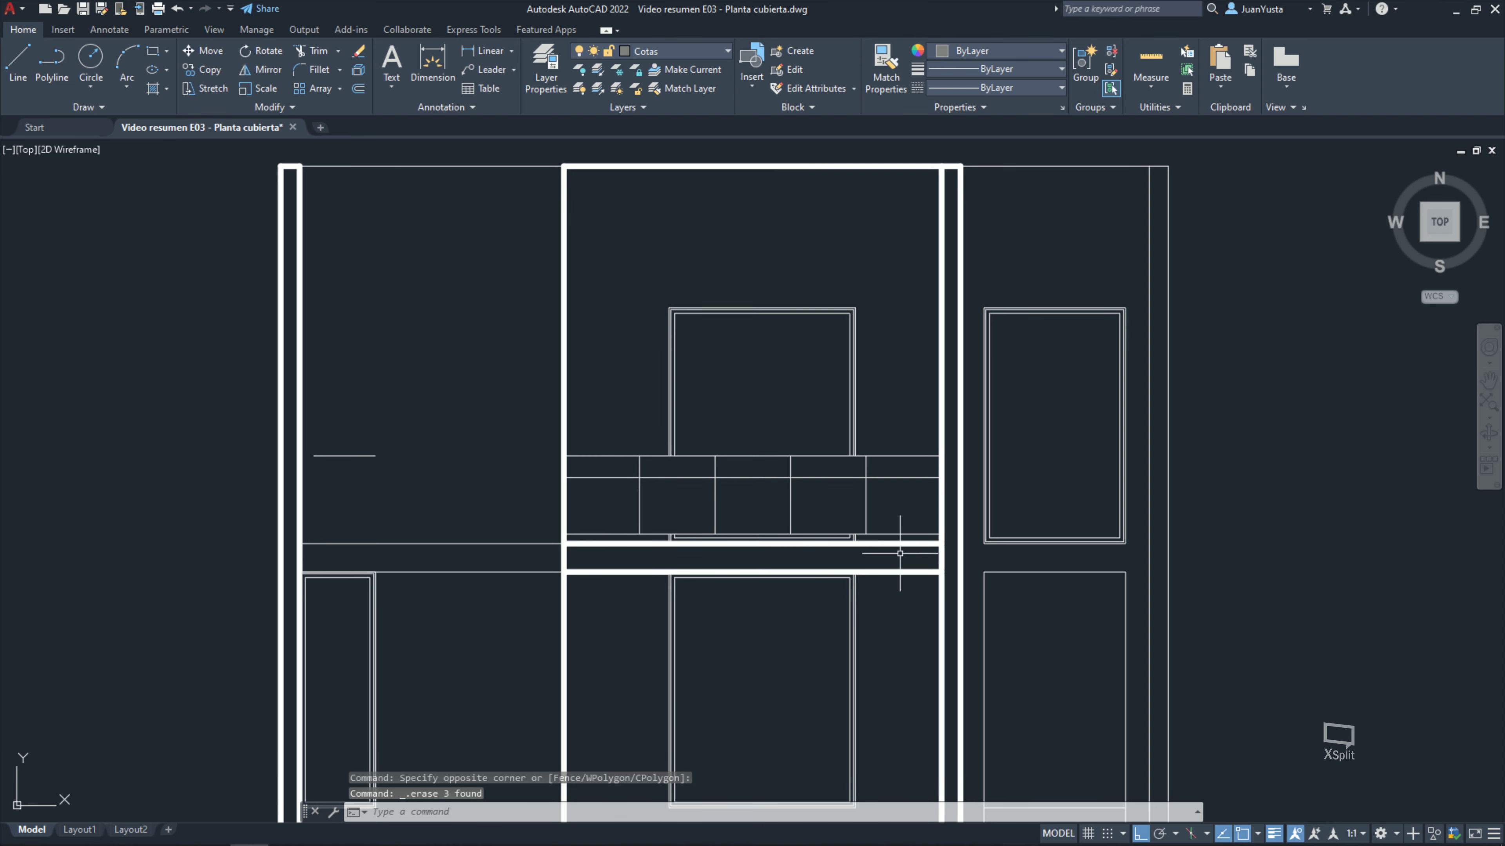
left_click(308, 441)
left_click(403, 503)
key("Delete")
left_click(465, 422)
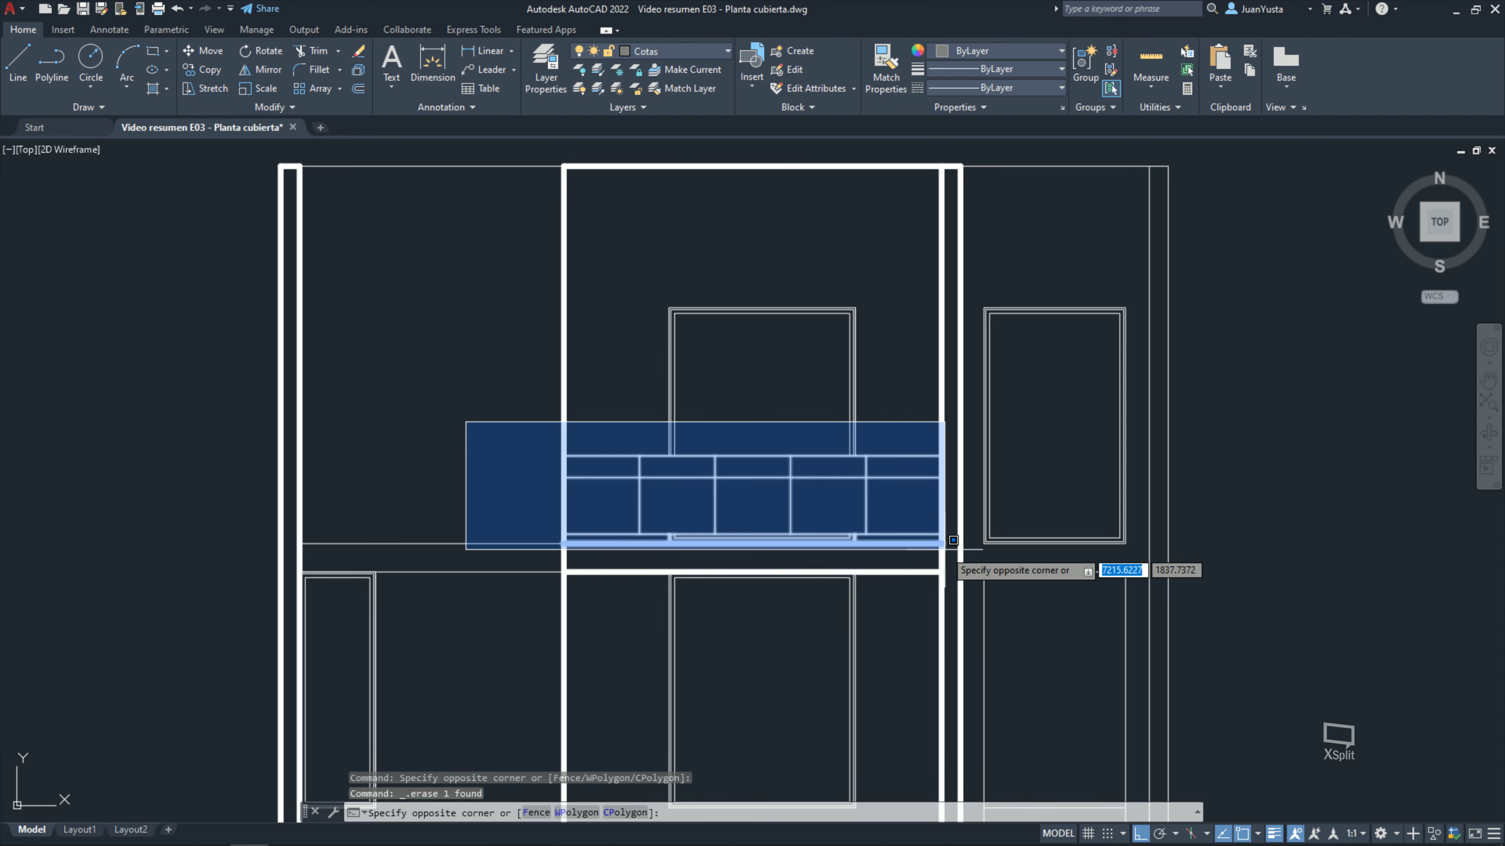
left_click(953, 540)
key("Delete")
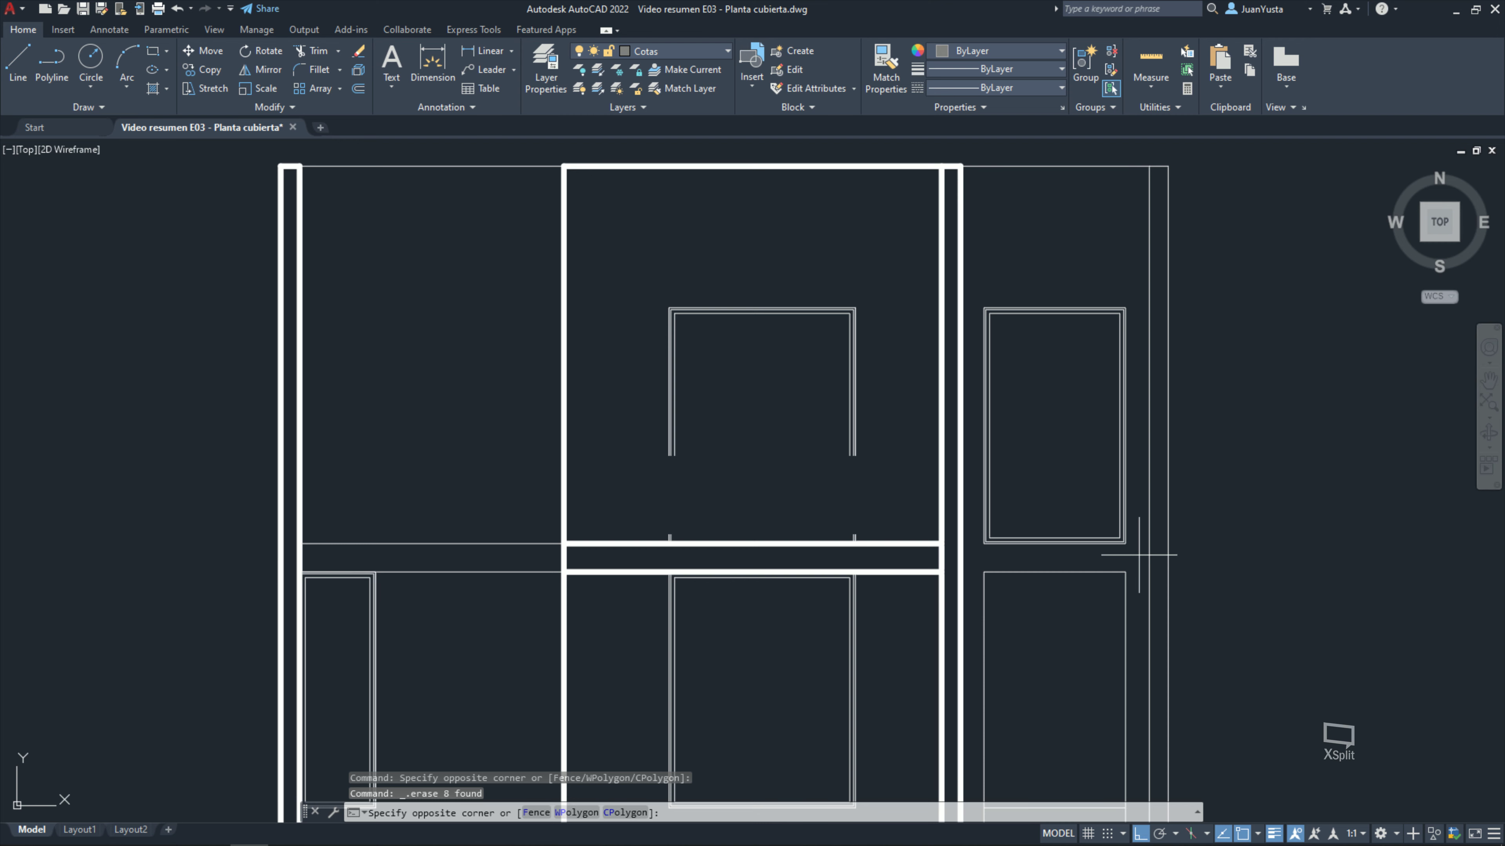
Step: Erase the right upper window frame, the lower rectangle lines and the right vertical line
left_click(971, 276)
key("Delete")
left_click(981, 571)
left_click(1133, 821)
key("Delete")
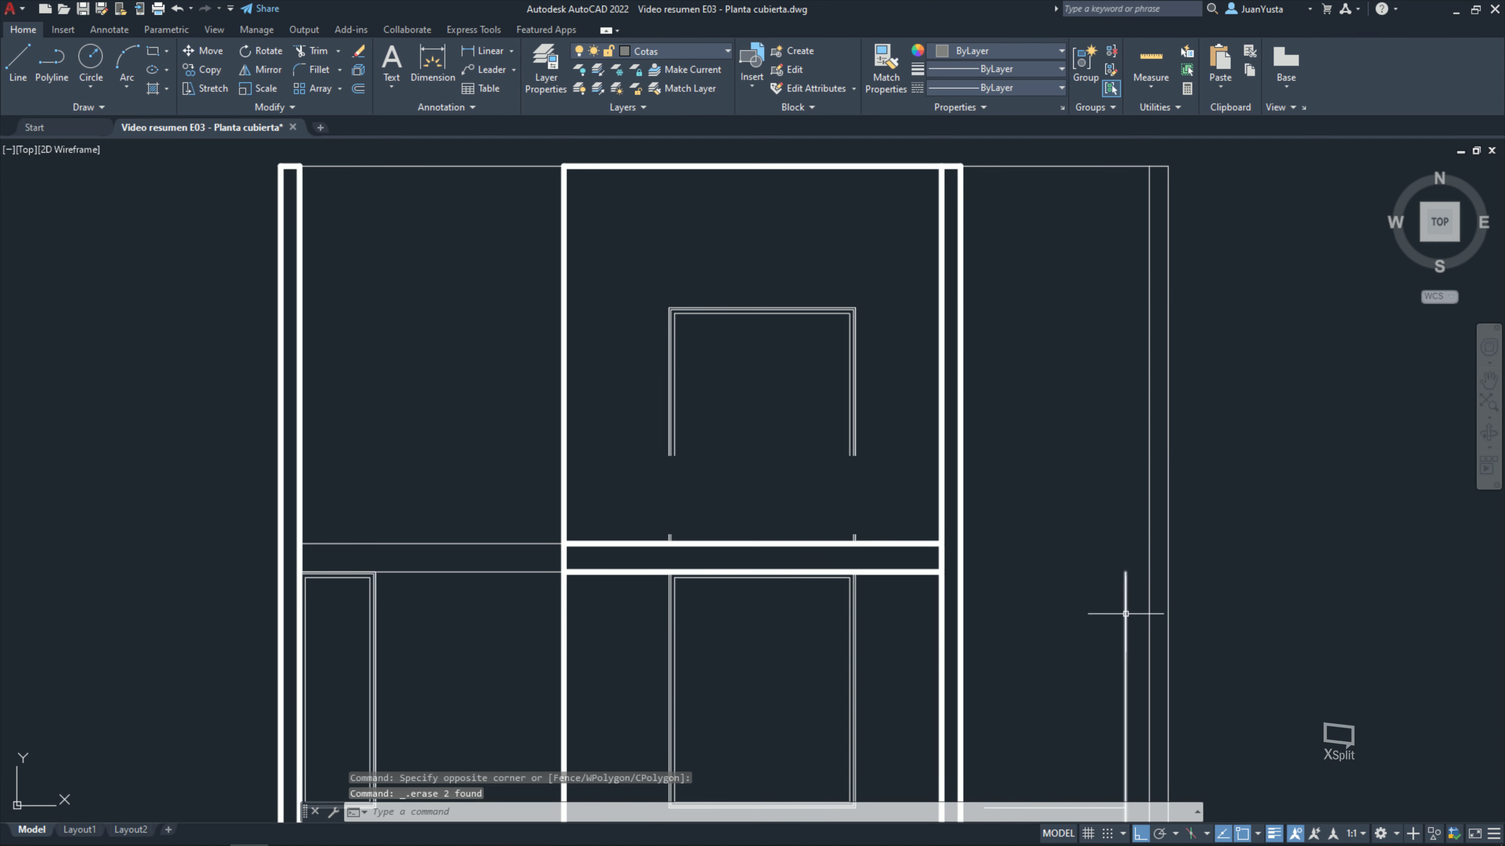
left_click(1136, 615)
left_click(1103, 568)
key("Delete")
Step: Delete the short stubs and U-shaped window lines under the window
left_click(638, 504)
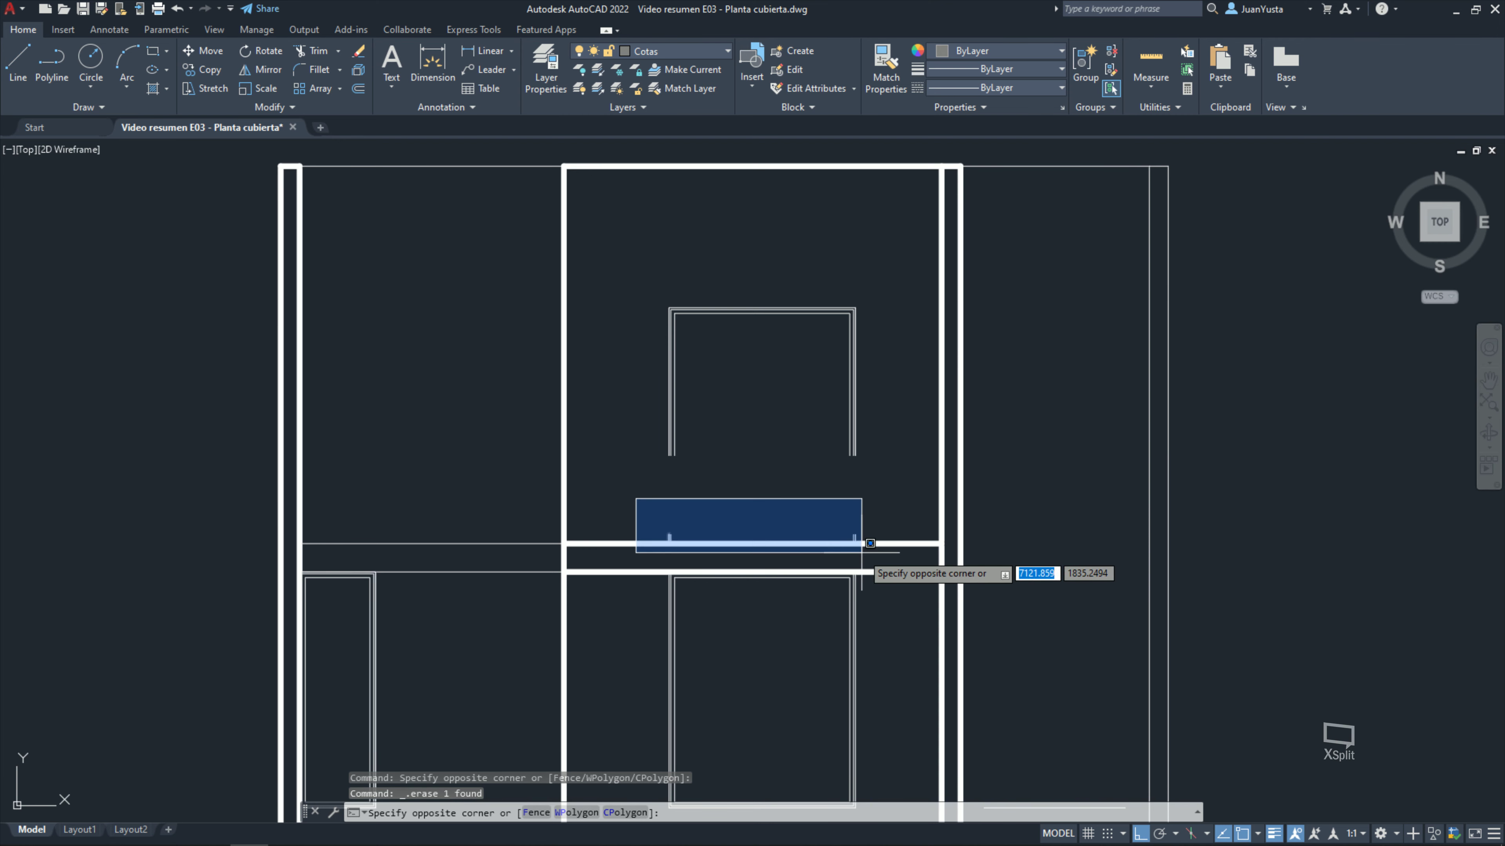
left_click(856, 548)
key("Delete")
left_click(903, 507)
left_click(636, 273)
key("Delete")
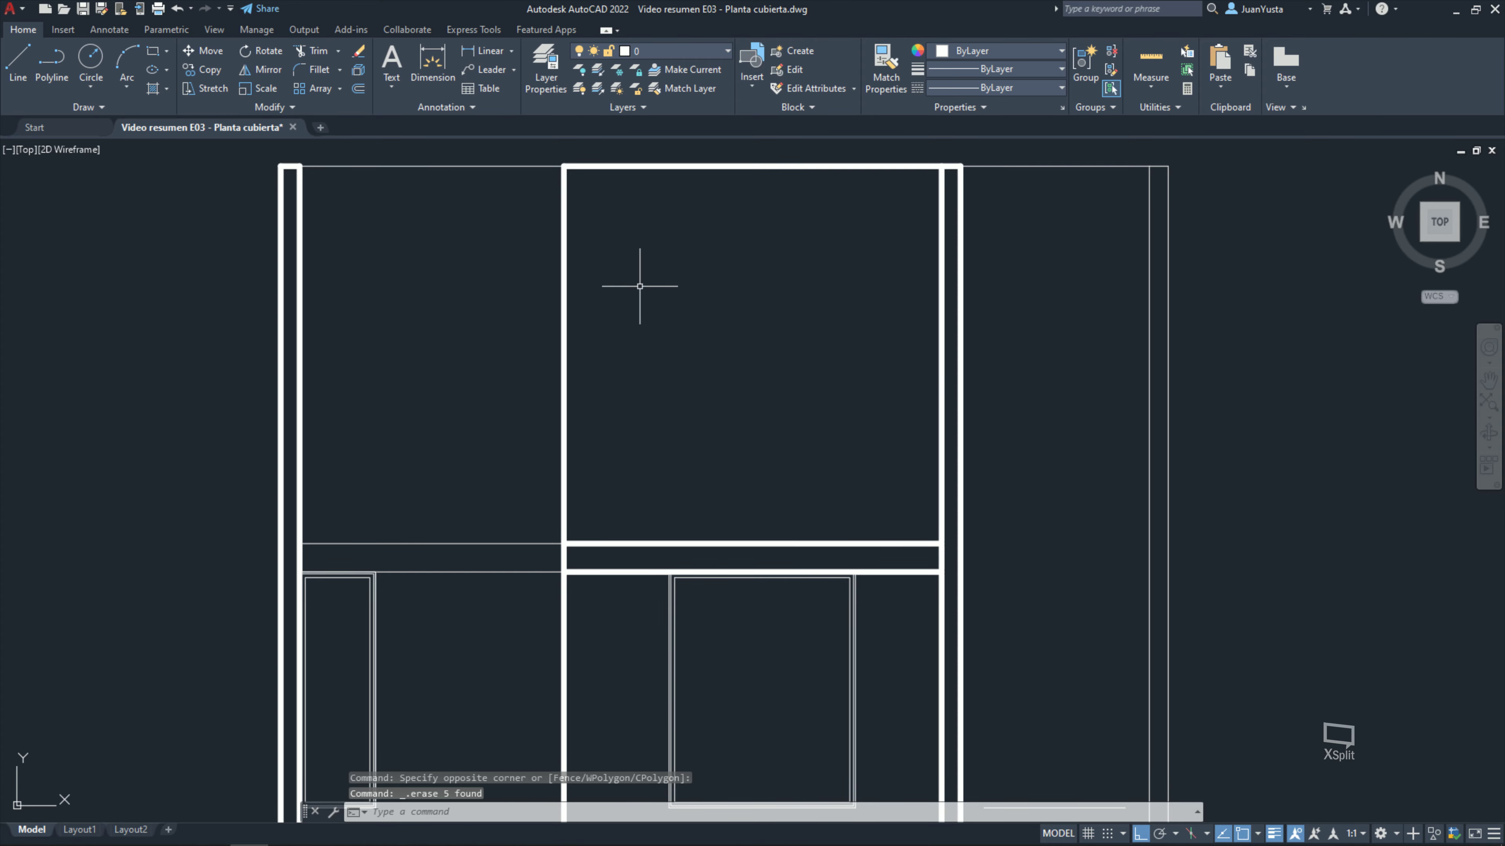
Step: Erase the ground-floor inner rectangle and the lower middle window frame
middle_click_drag(758, 678, 701, 406)
left_click(828, 539)
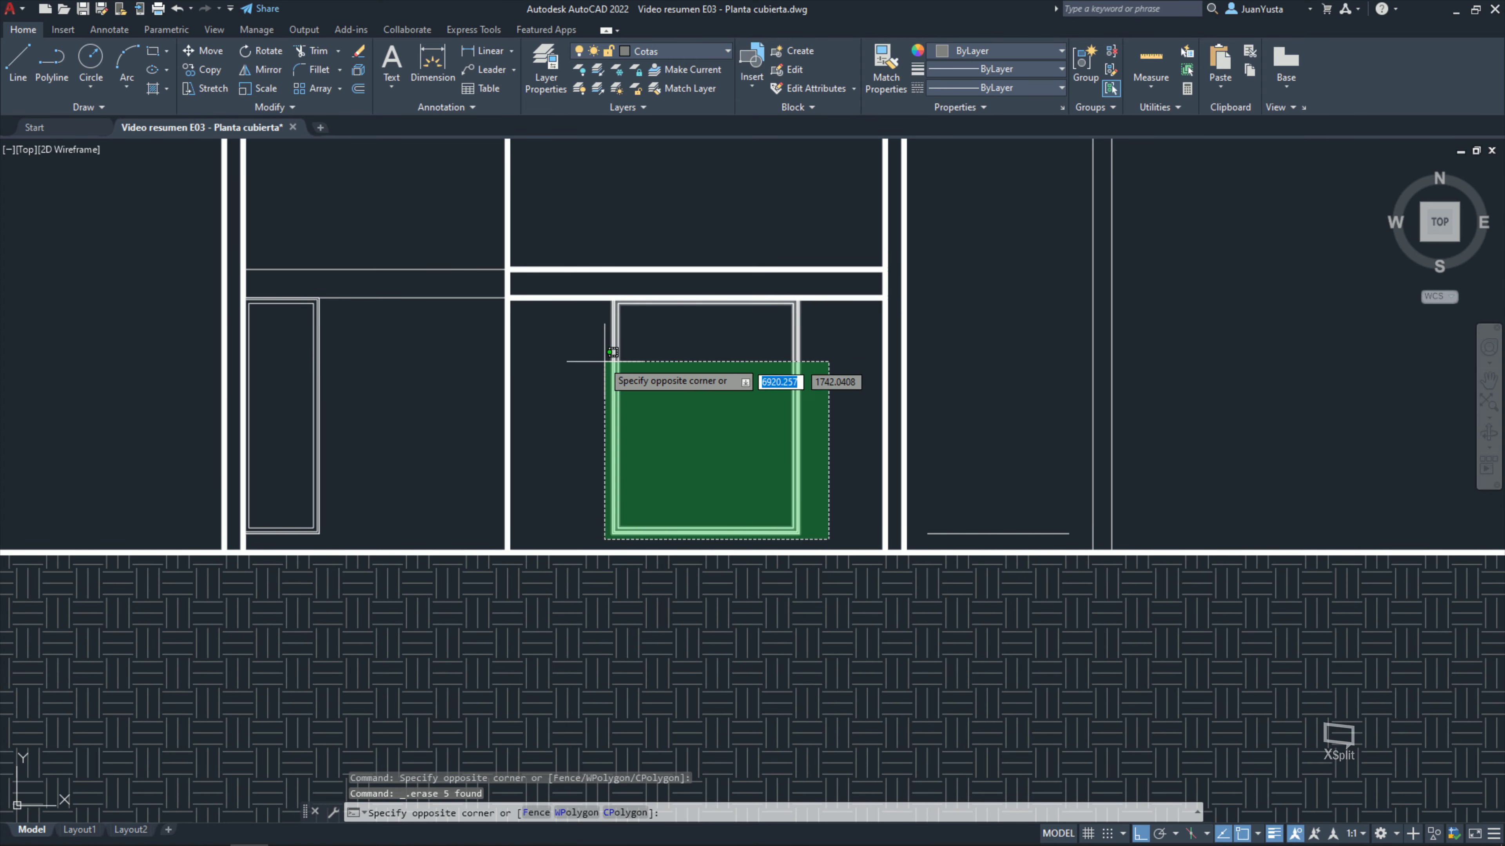
left_click(606, 353)
key("Delete")
left_click(345, 543)
left_click(314, 409)
key("Delete")
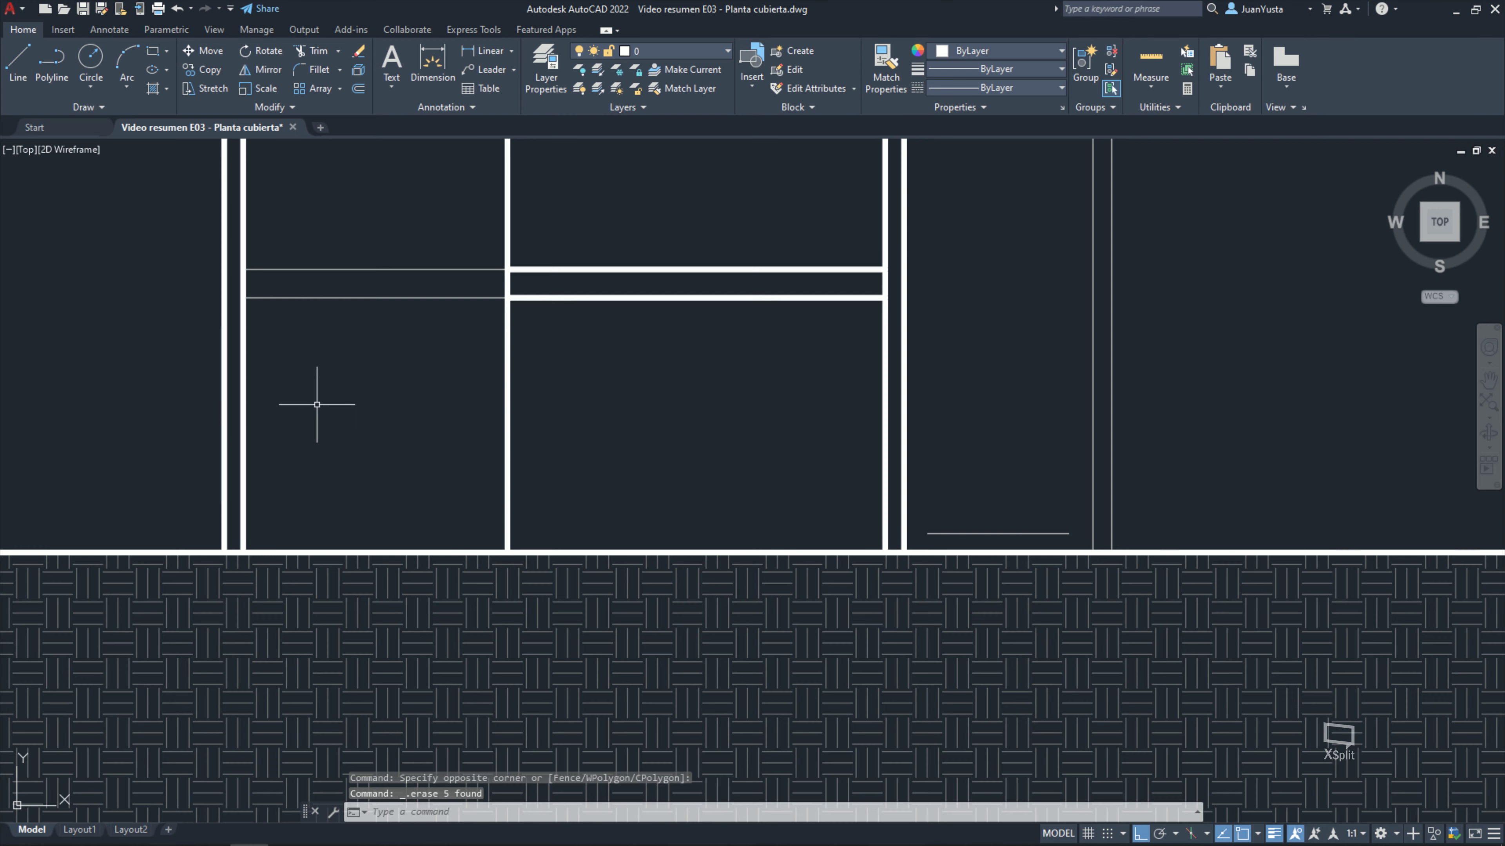
scroll(355, 504, "down", 2)
scroll(362, 562, "down", 1)
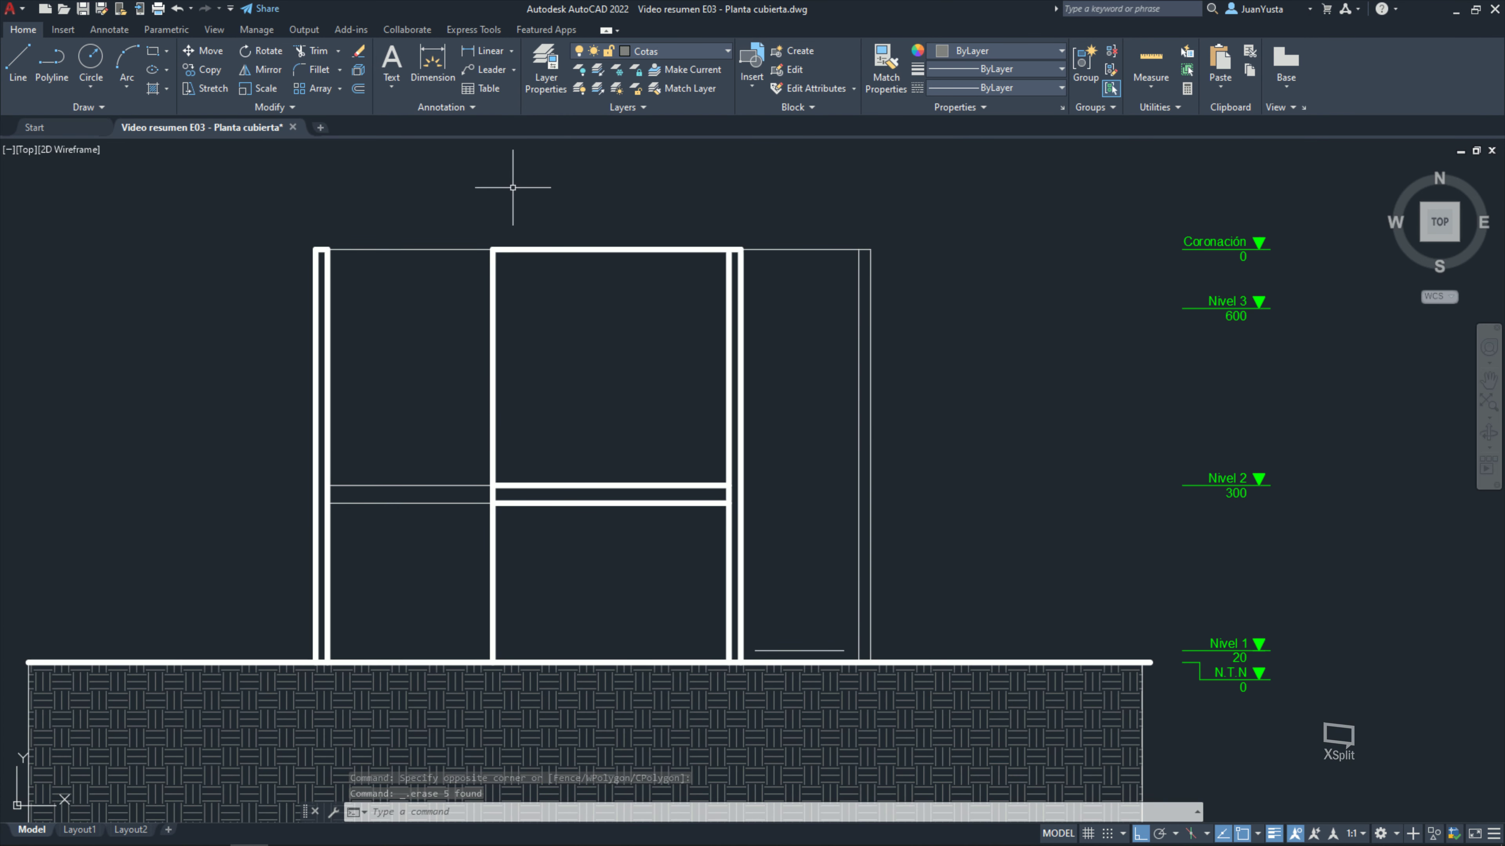
middle_click_drag(629, 446, 702, 456)
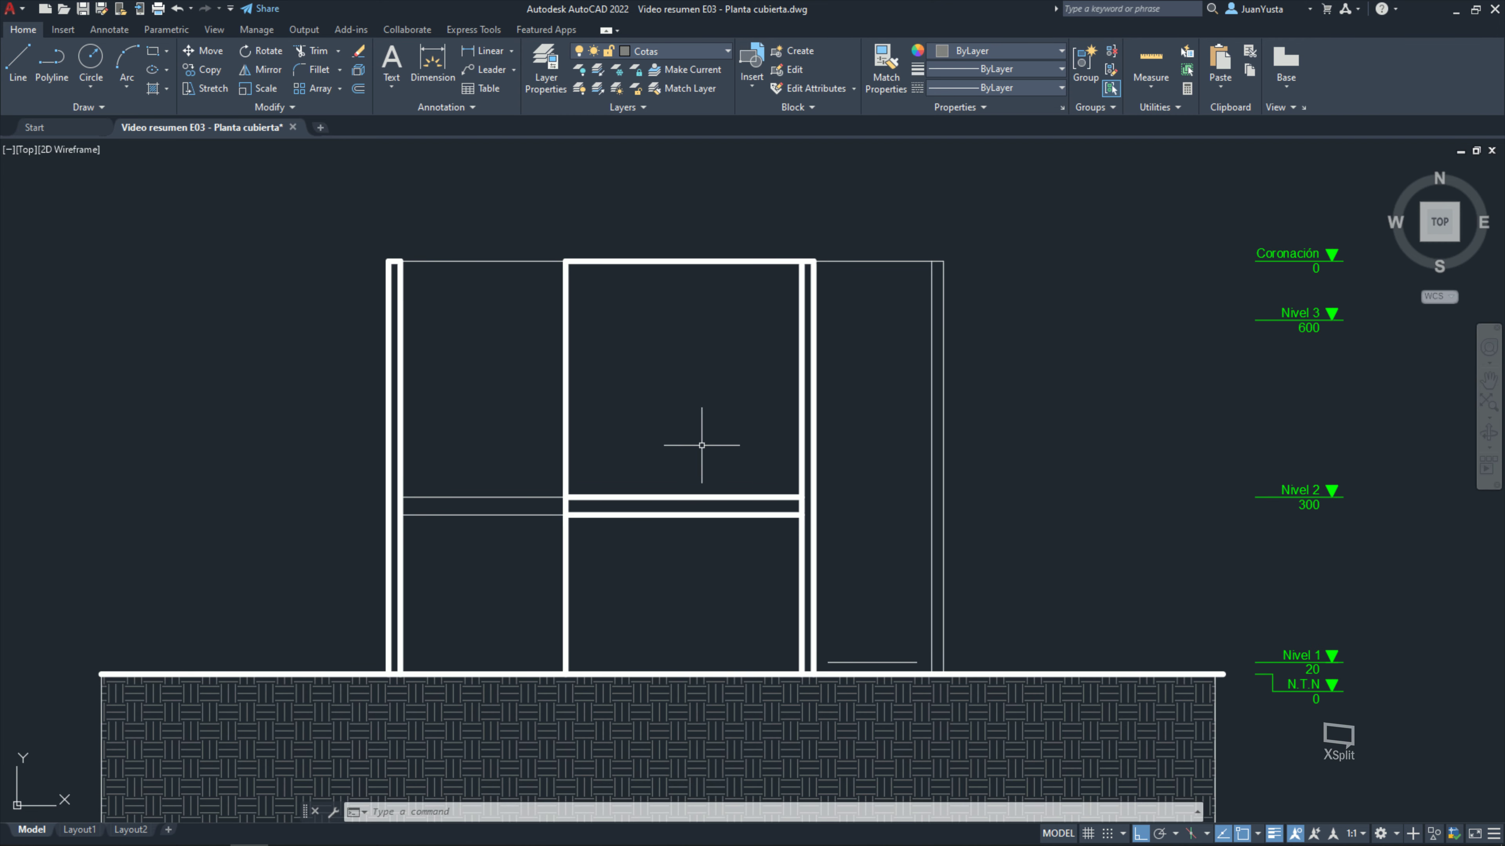
left_click(655, 411)
left_click(536, 379)
scroll(584, 633, "down", 3)
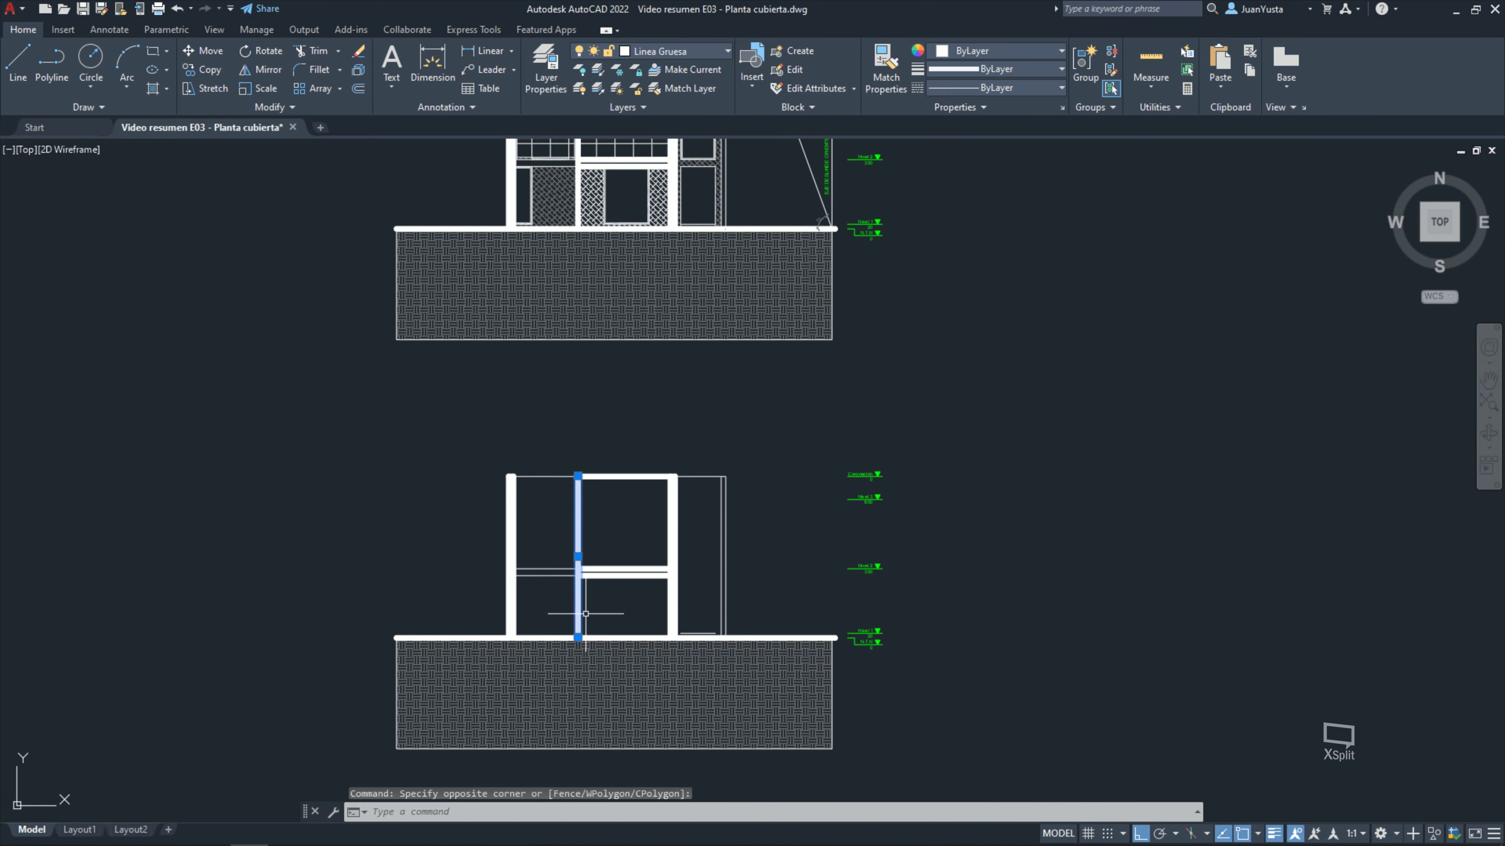
scroll(584, 633, "down", 2)
scroll(597, 638, "up", 2)
scroll(599, 385, "up", 1)
scroll(598, 359, "up", 1)
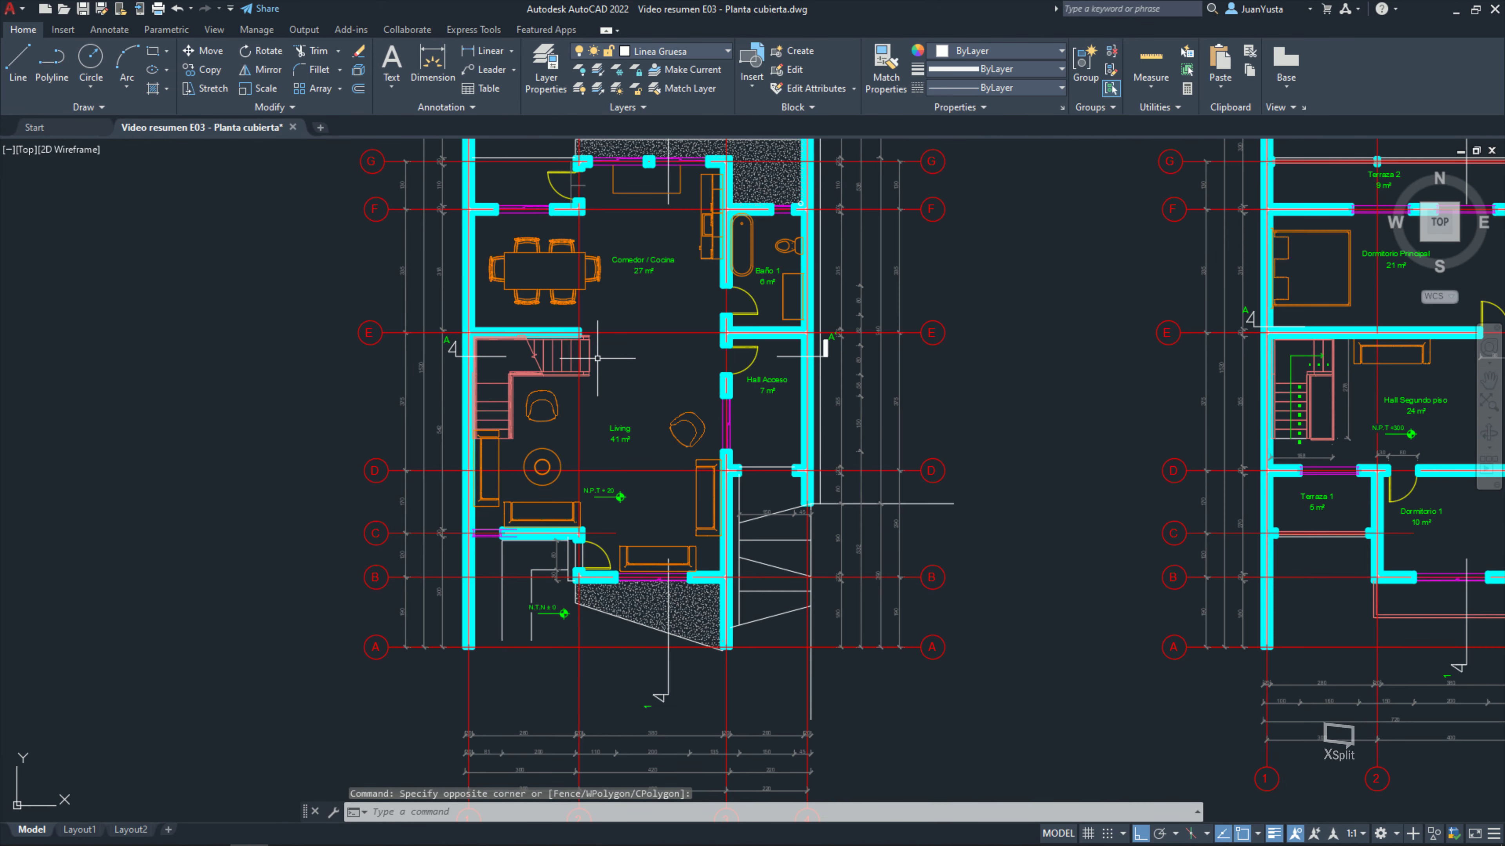
scroll(581, 570, "up", 3)
scroll(732, 638, "up", 2)
scroll(733, 639, "down", 3)
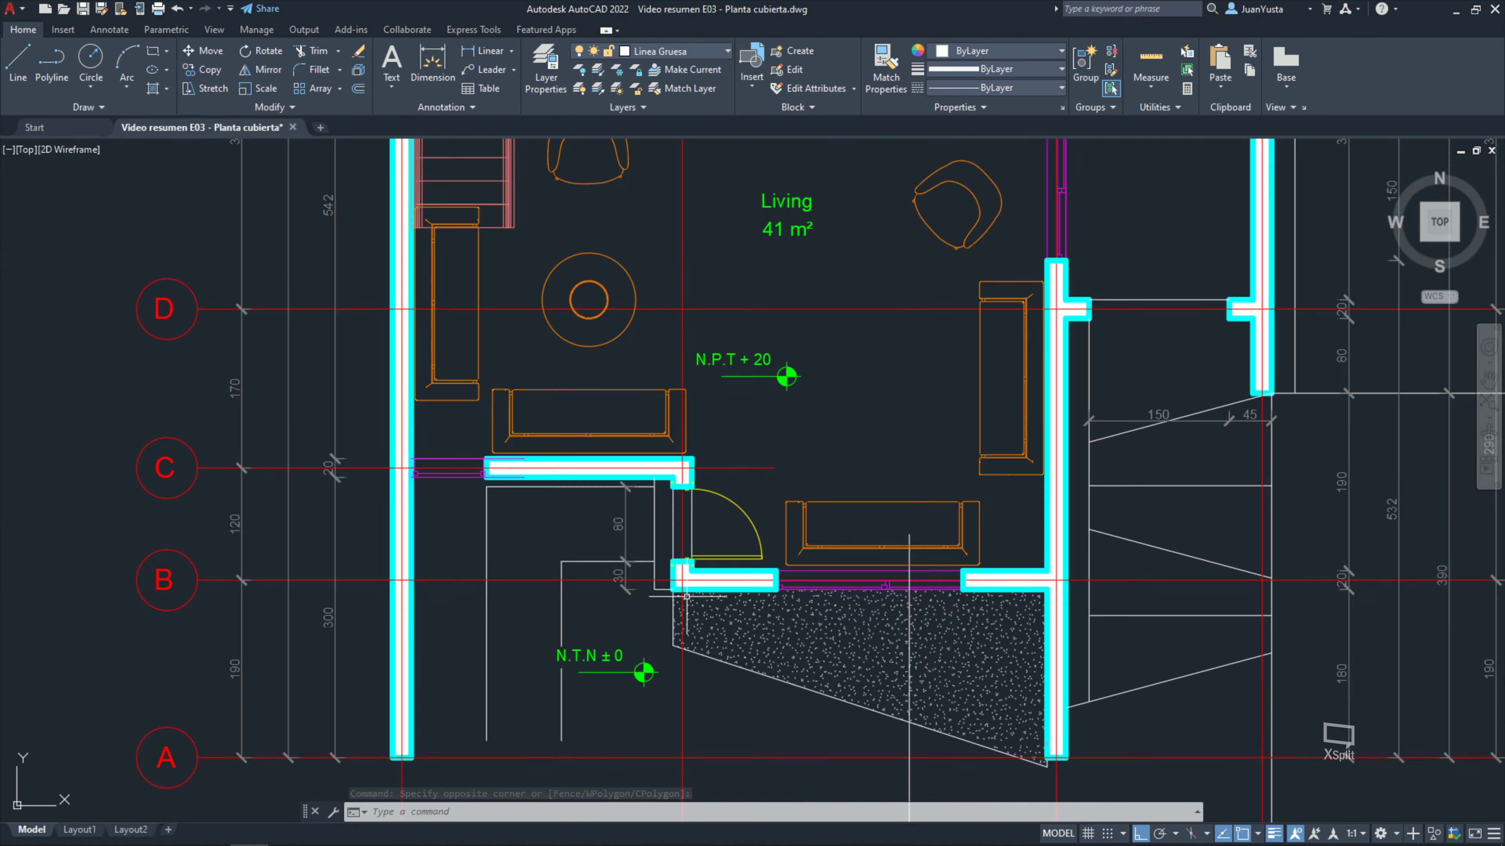
scroll(686, 595, "down", 2)
mouse_move(686, 596)
middle_mouse_down()
mouse_move(624, 535)
mouse_move(593, 184)
middle_mouse_up()
scroll(578, 515, "up", 3)
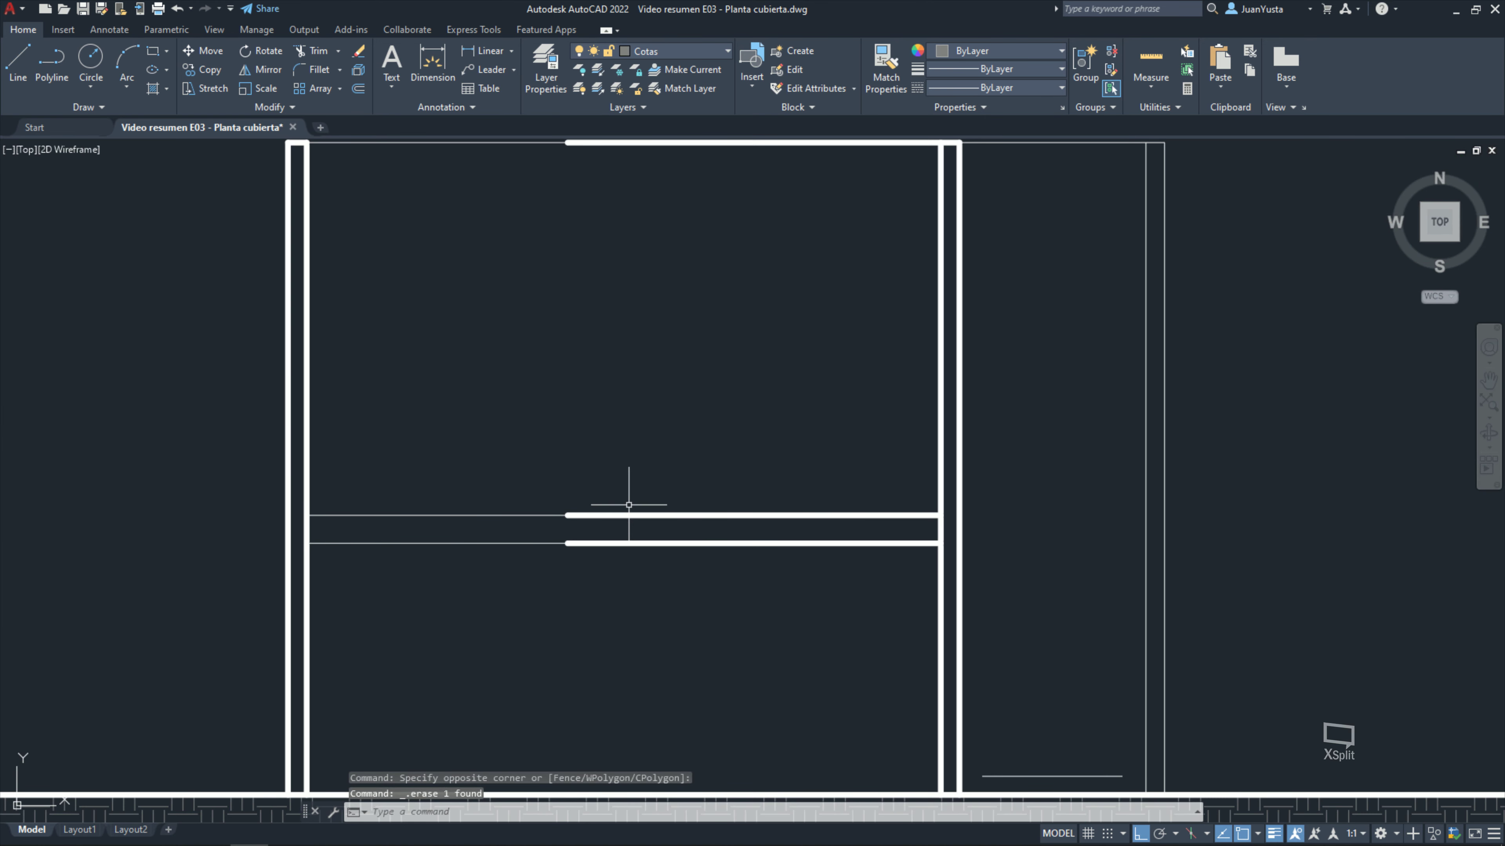
left_click_drag(629, 511, 616, 548)
scroll(849, 520, "down", 5)
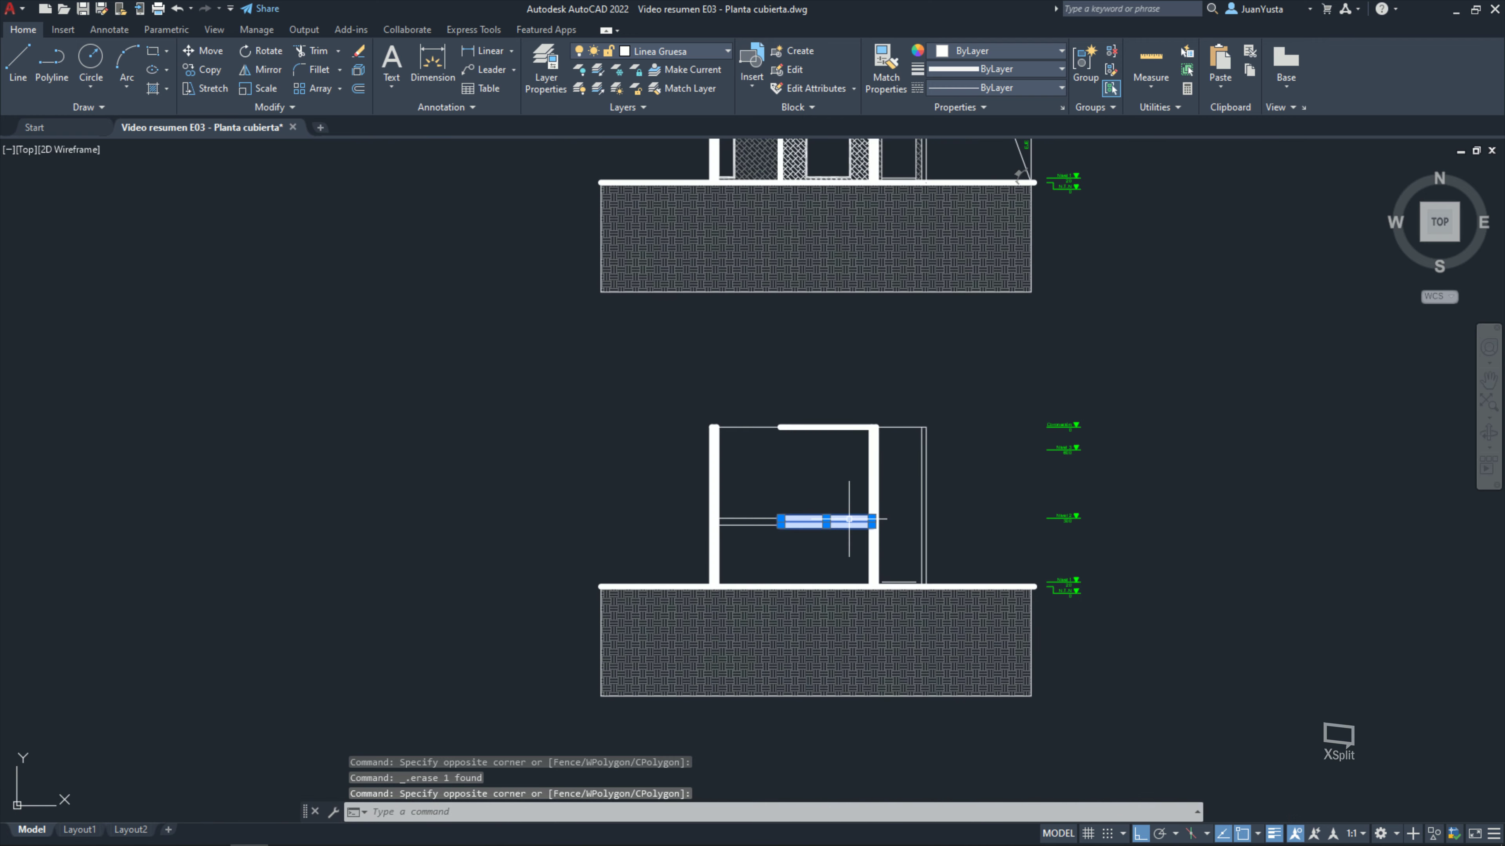
scroll(819, 531, "up", 1)
scroll(819, 531, "up", 5)
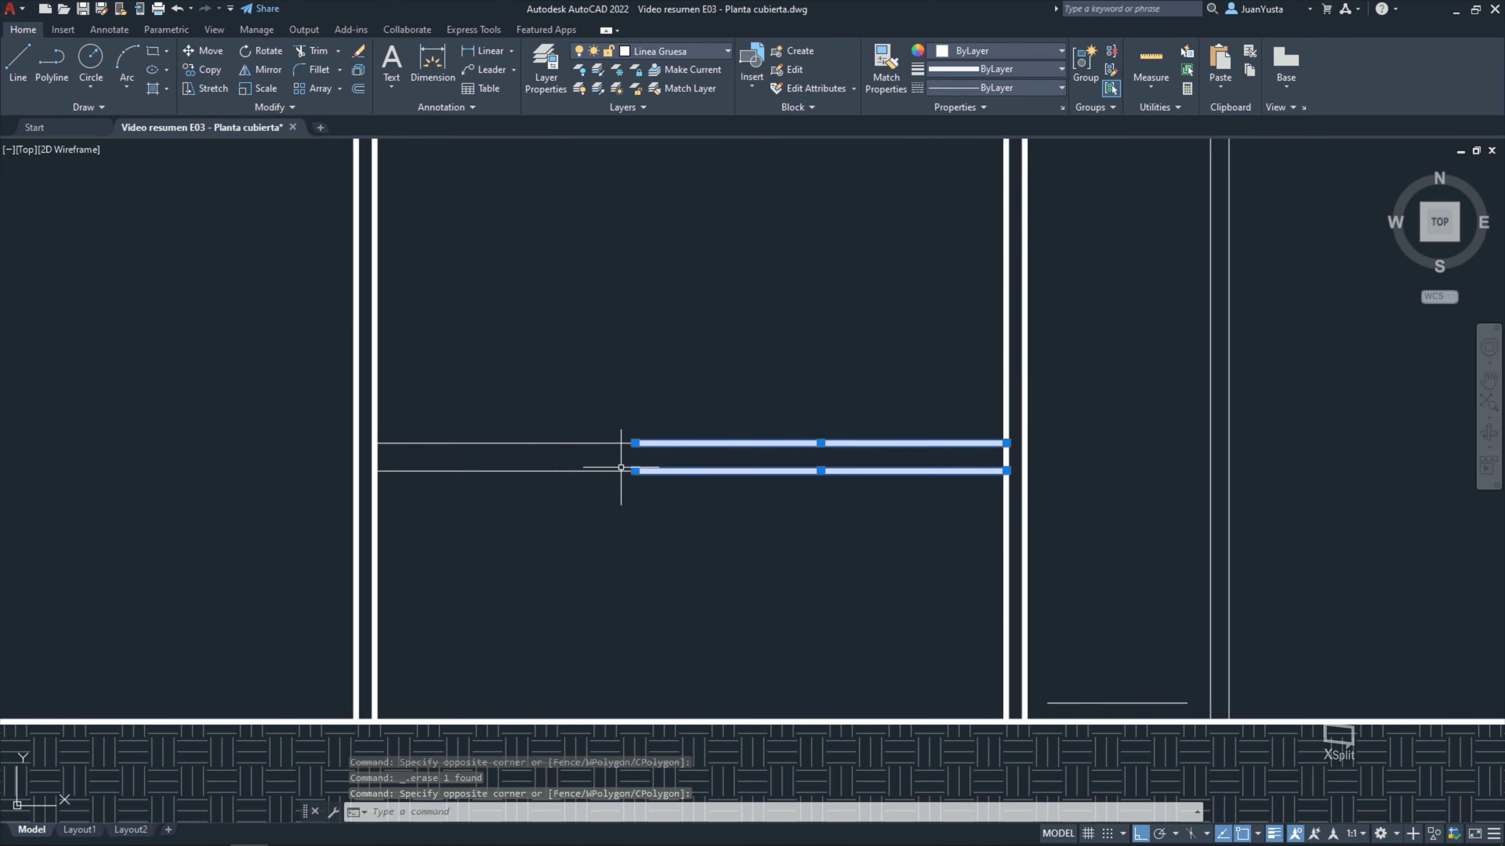
middle_click_drag(537, 477, 487, 470)
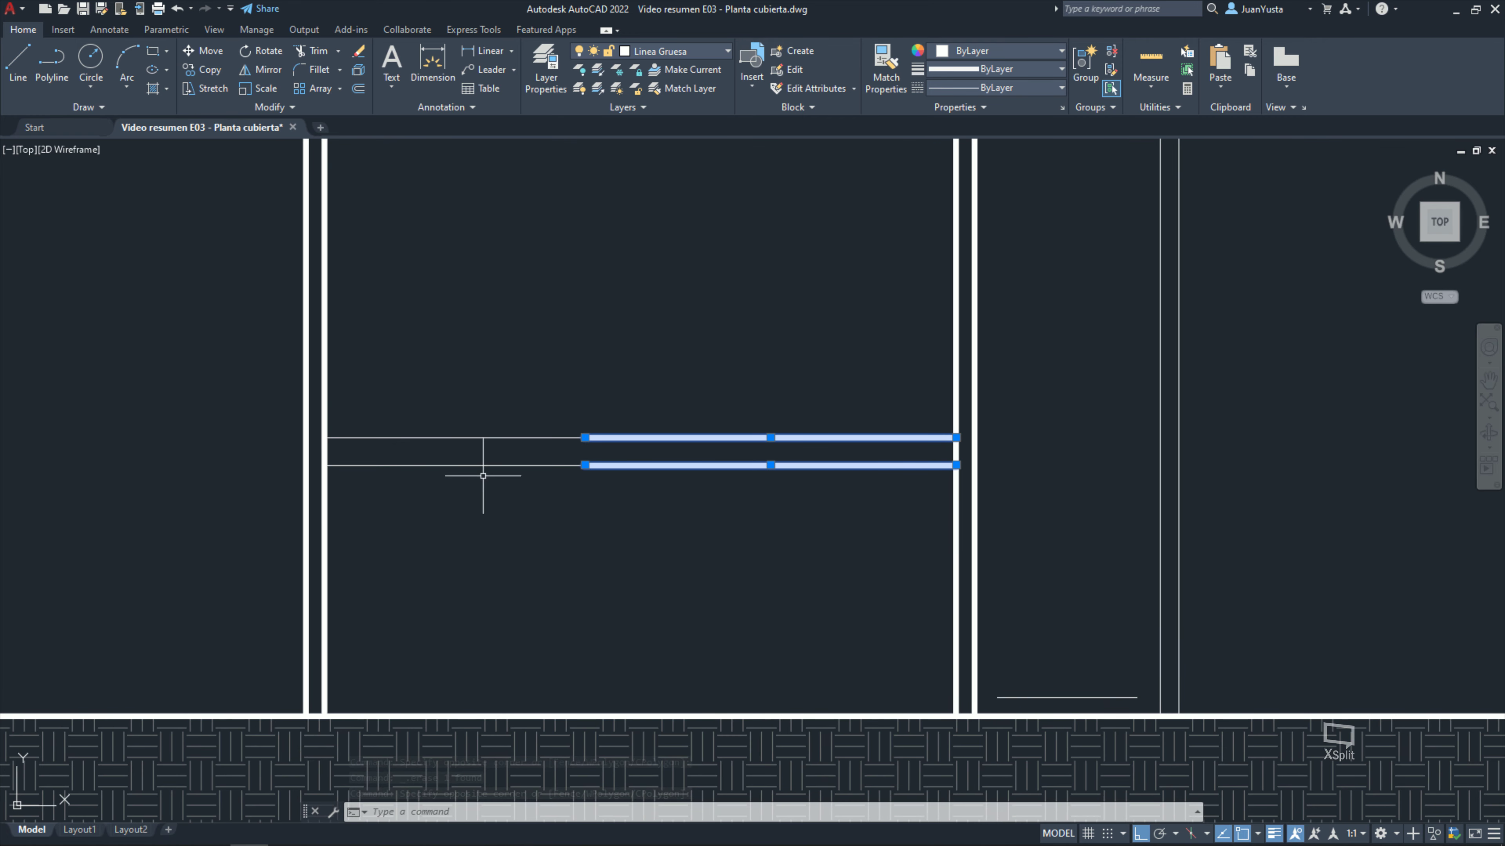
middle_click_drag(837, 470, 790, 493)
middle_click_drag(1002, 381, 890, 447)
key("Escape")
left_click(1111, 350)
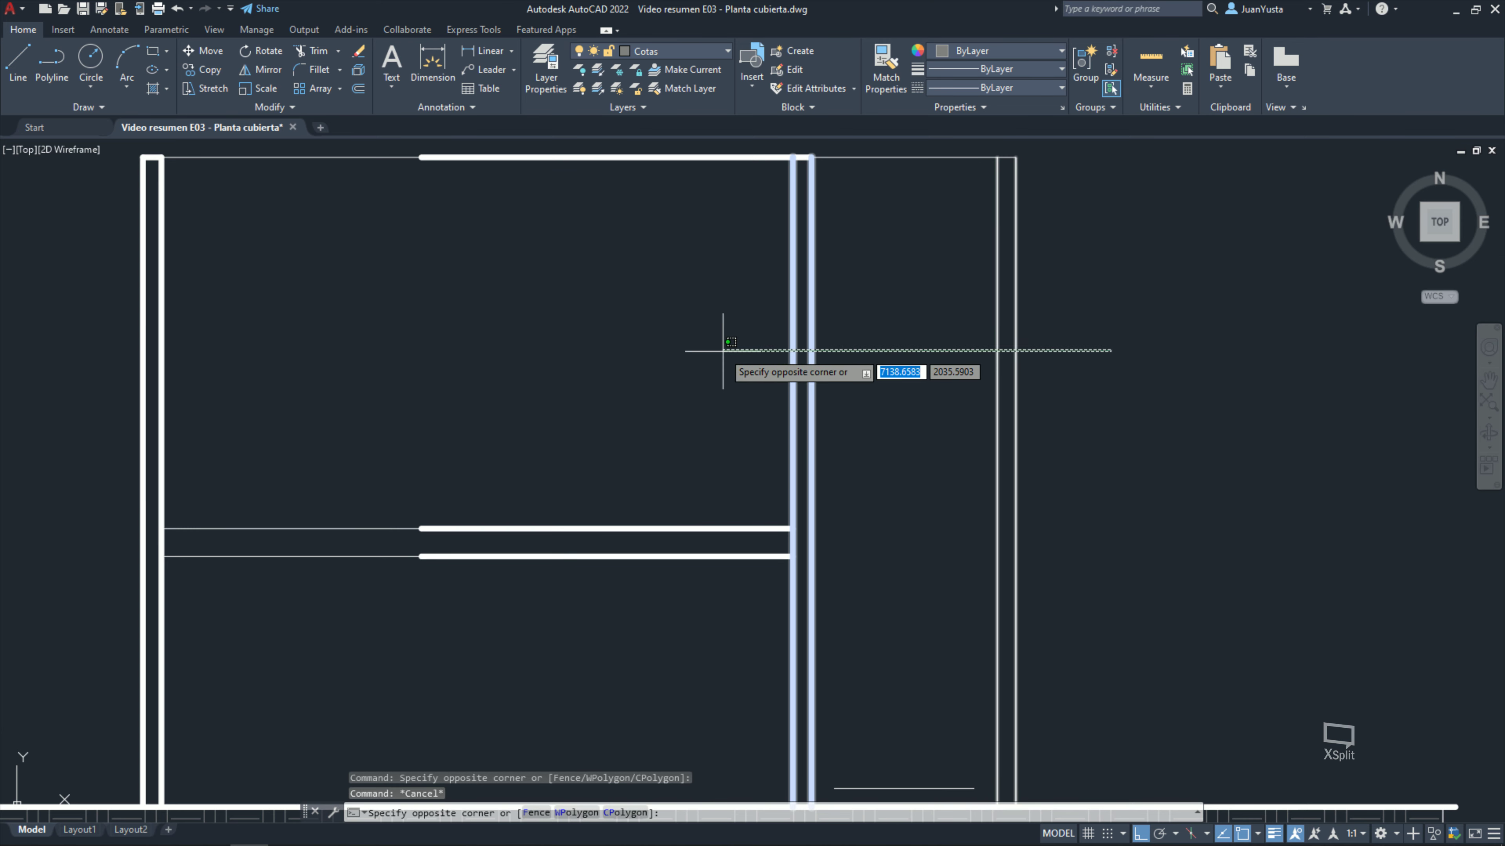
left_click(705, 350)
left_click(533, 344)
left_click(106, 338)
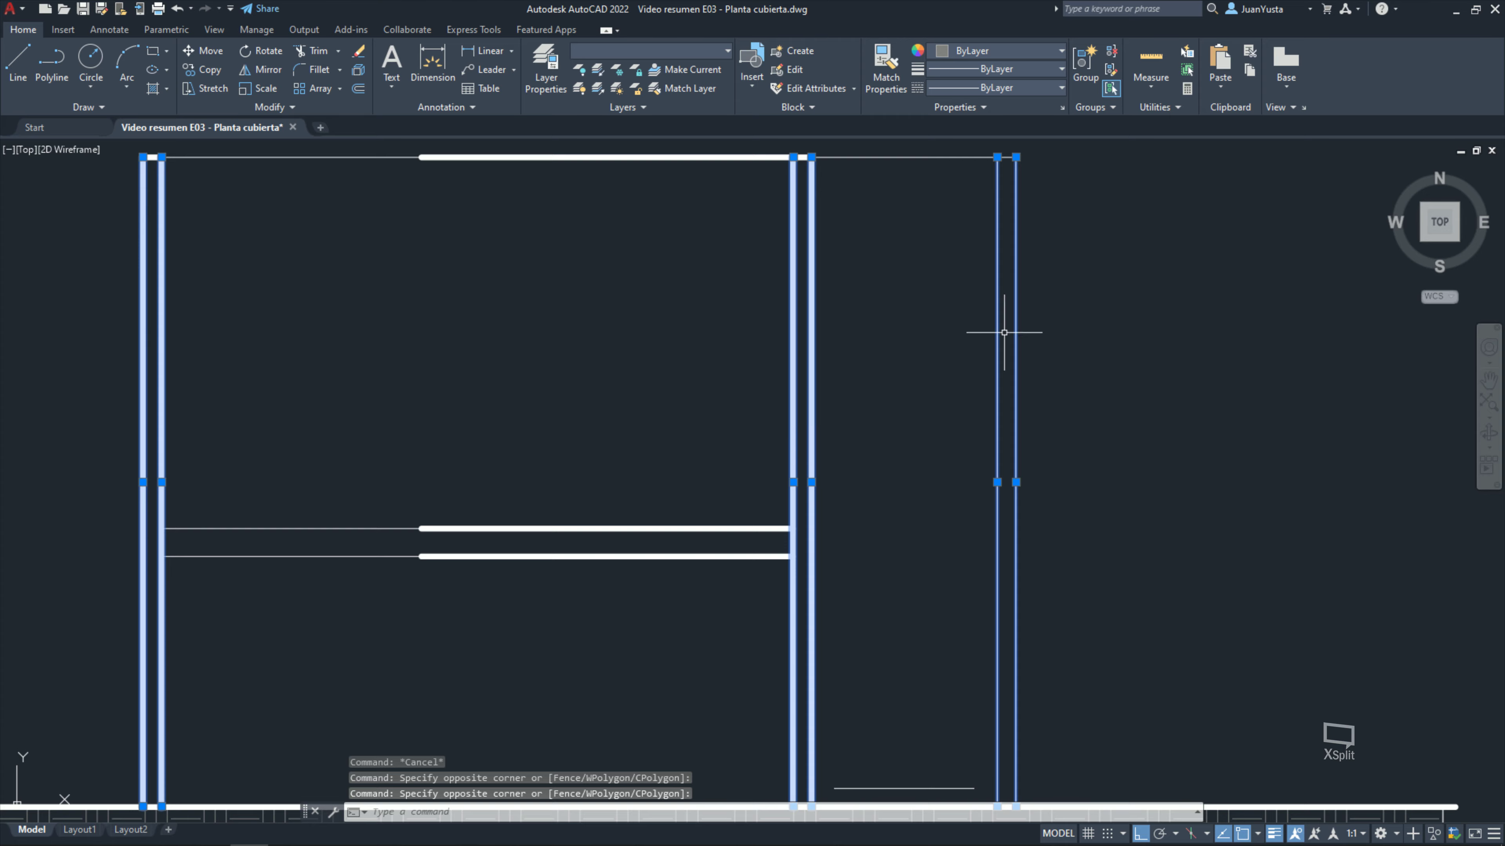
scroll(813, 510, "down", 3)
middle_click_drag(825, 296, 809, 252)
scroll(743, 413, "up", 3)
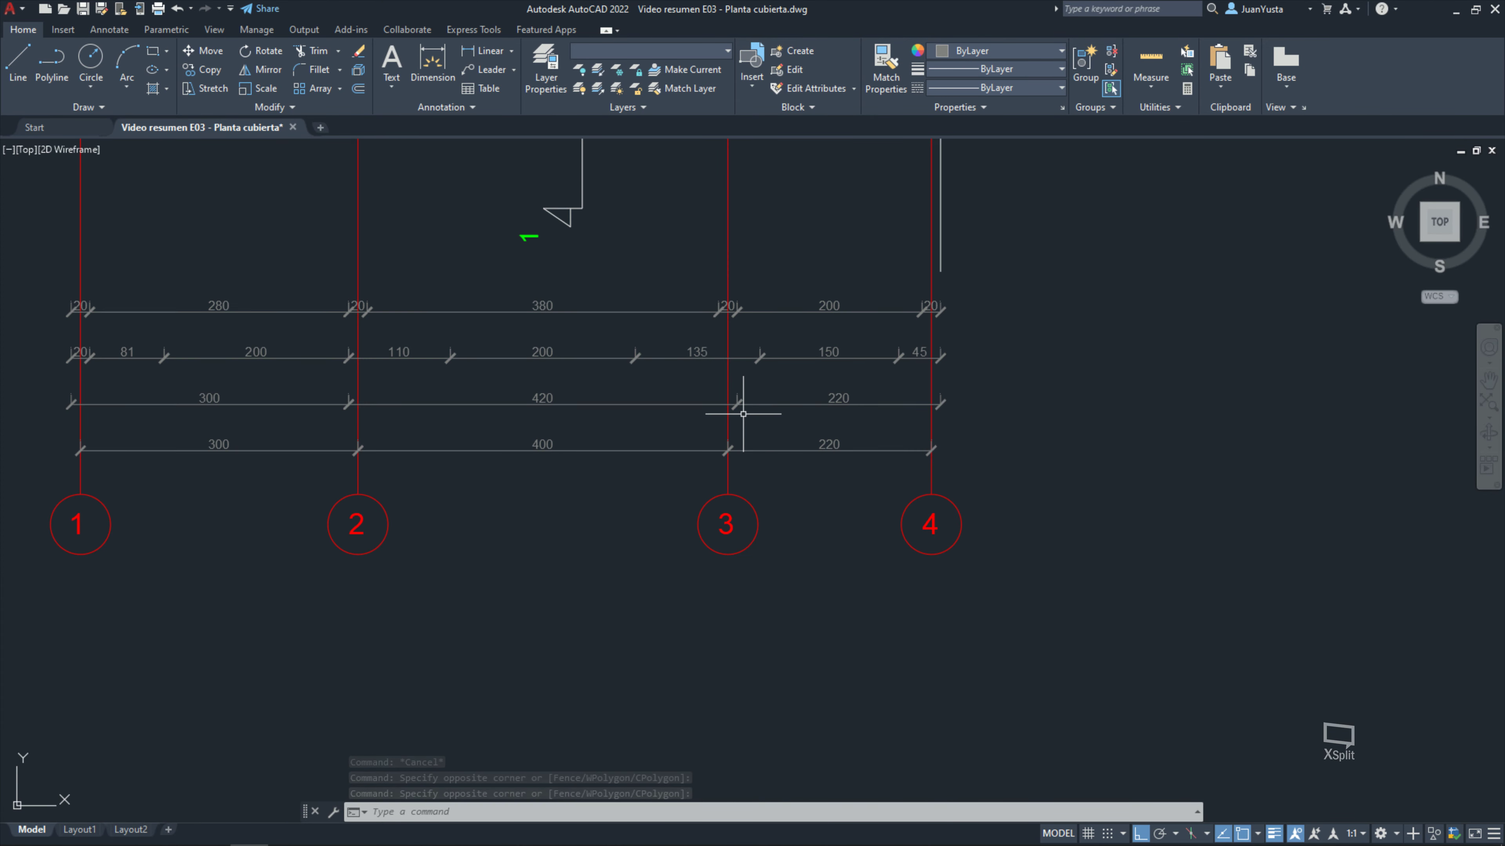
scroll(743, 414, "down", 5)
middle_click_drag(743, 413, 743, 515)
scroll(598, 408, "up", 5)
middle_click_drag(599, 407, 662, 434)
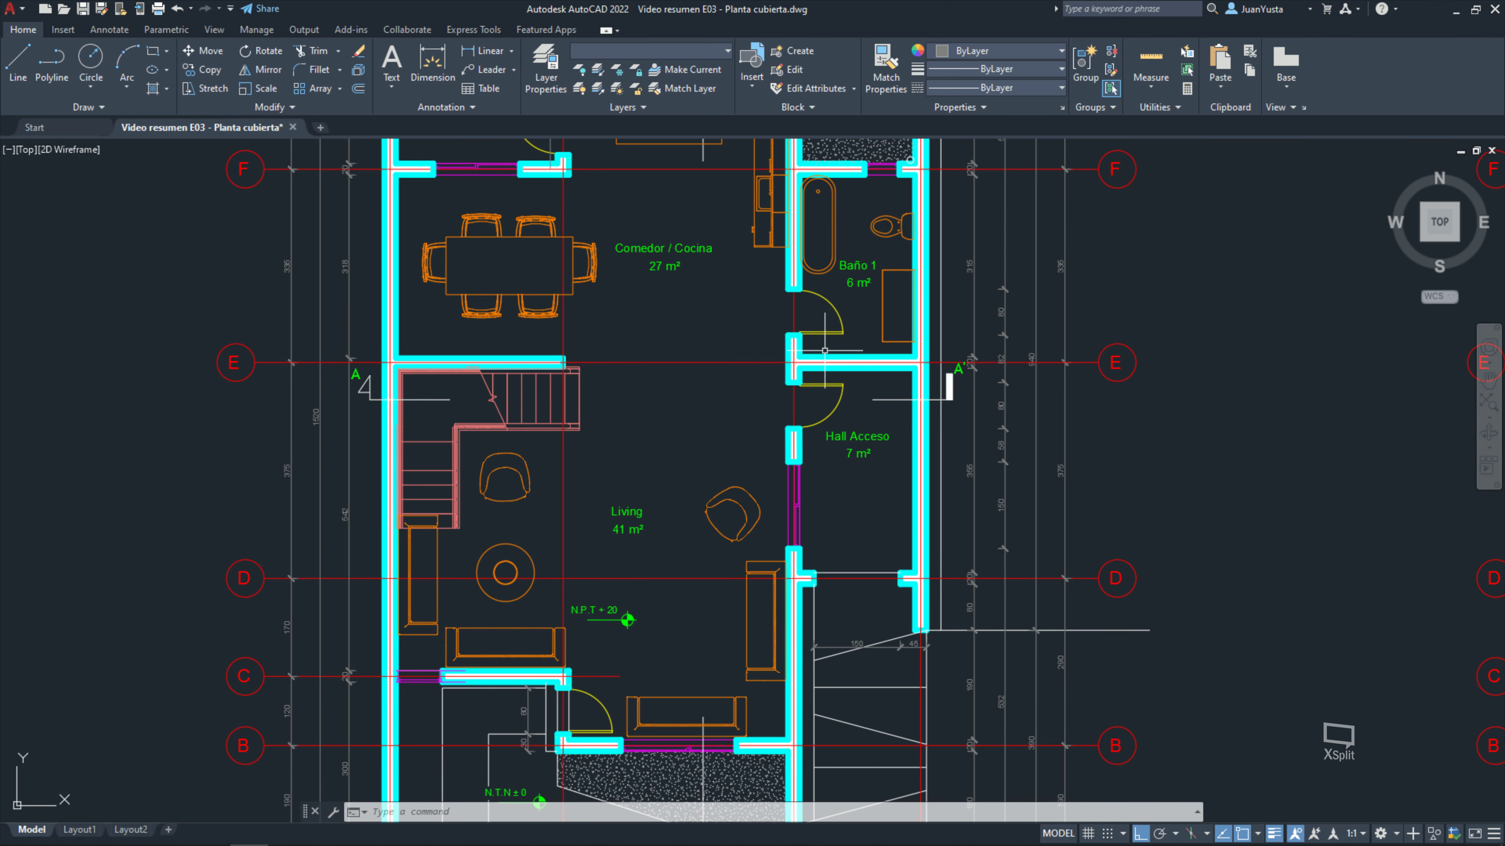
scroll(942, 363, "up", 2)
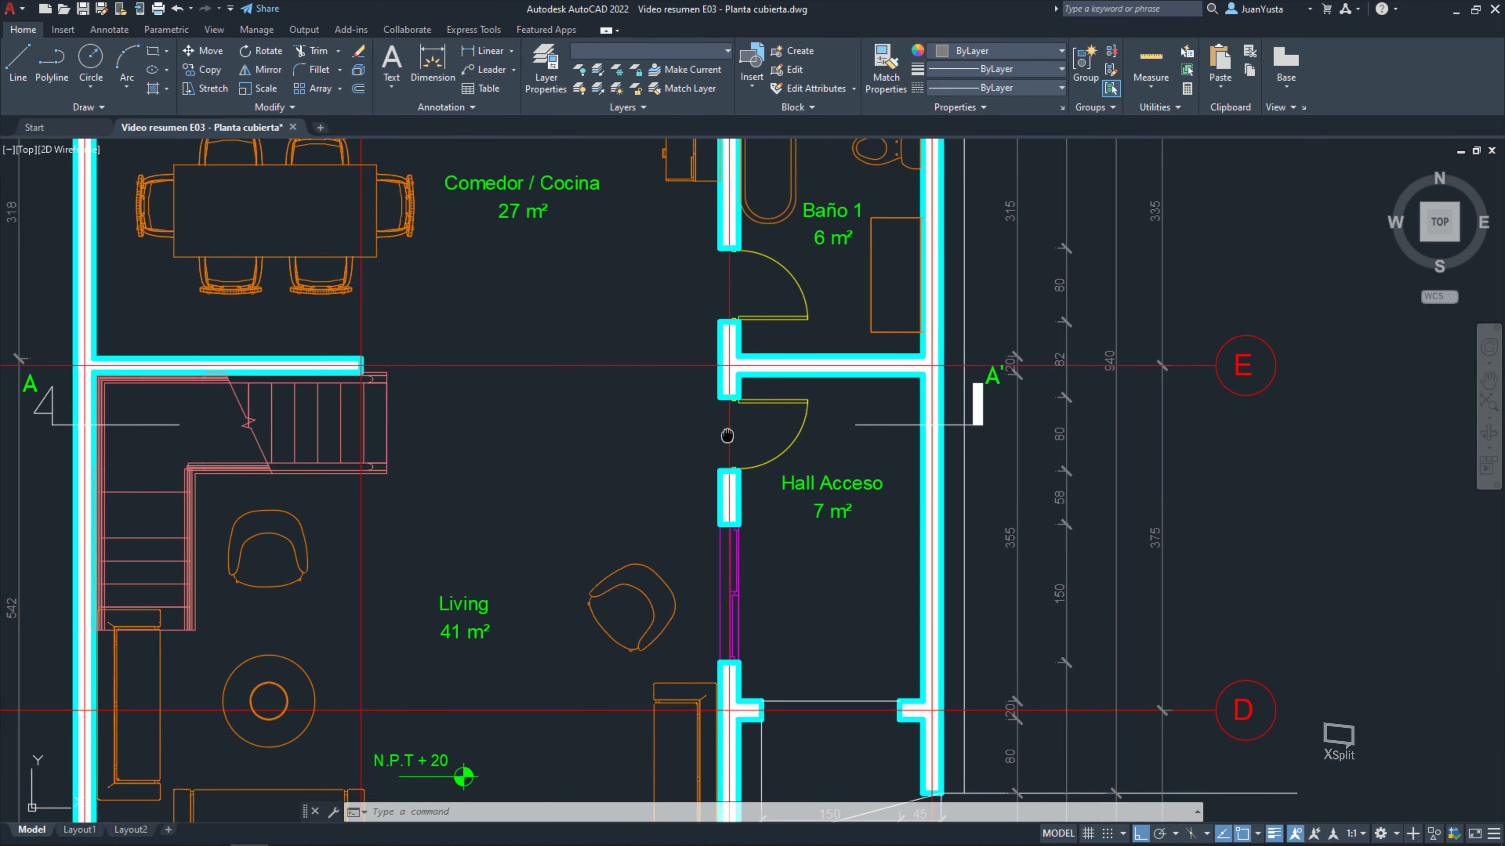
middle_click_drag(97, 423, 348, 425)
scroll(308, 418, "down", 5)
scroll(290, 421, "down", 2)
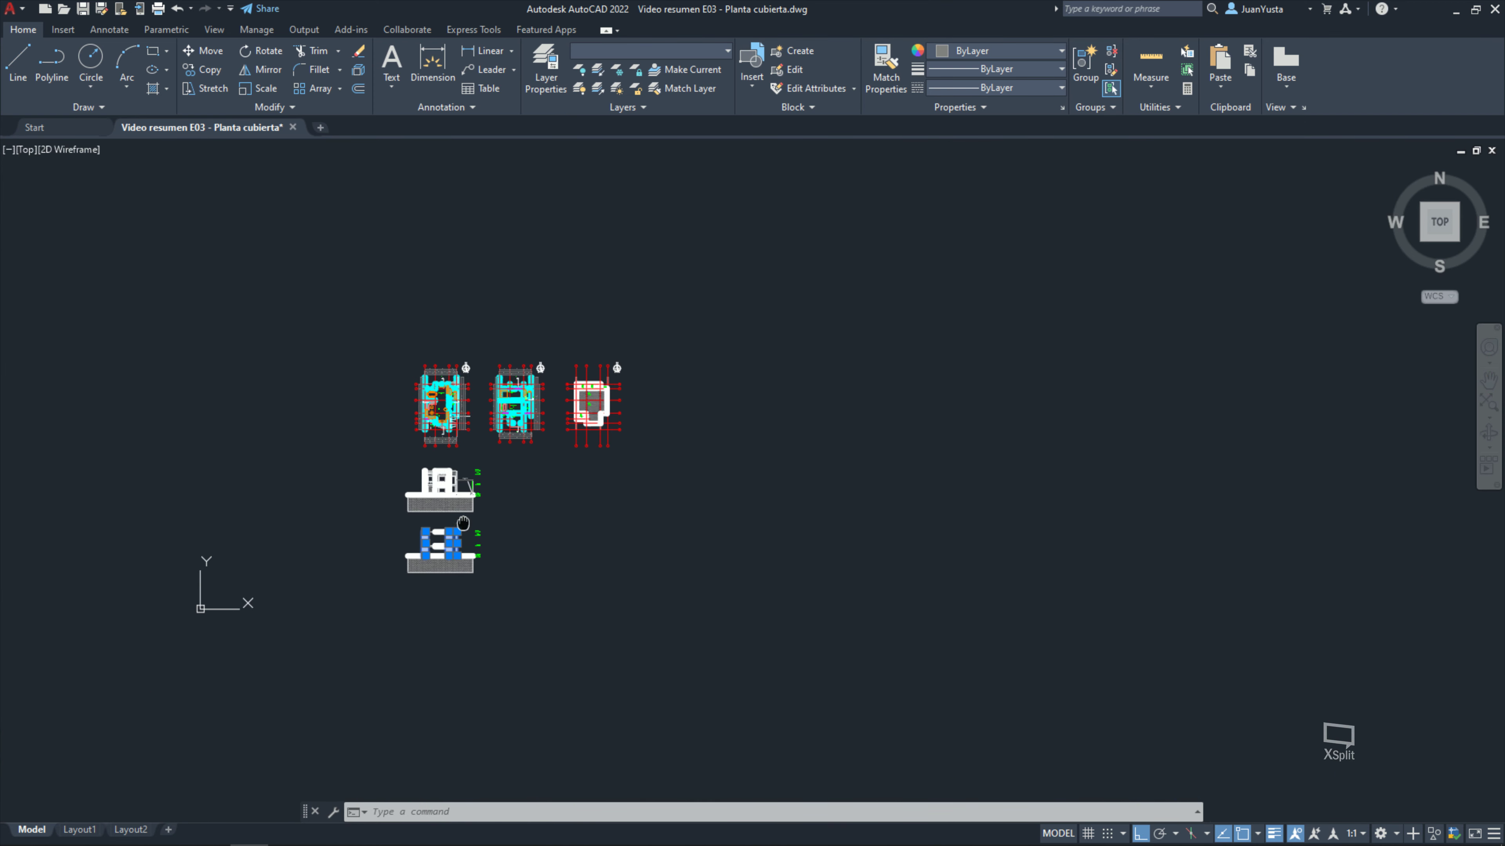
scroll(369, 554, "up", 6)
Step: Move the two right-wall lines onto the Linea Gruesa layer
middle_click_drag(369, 554, 687, 485)
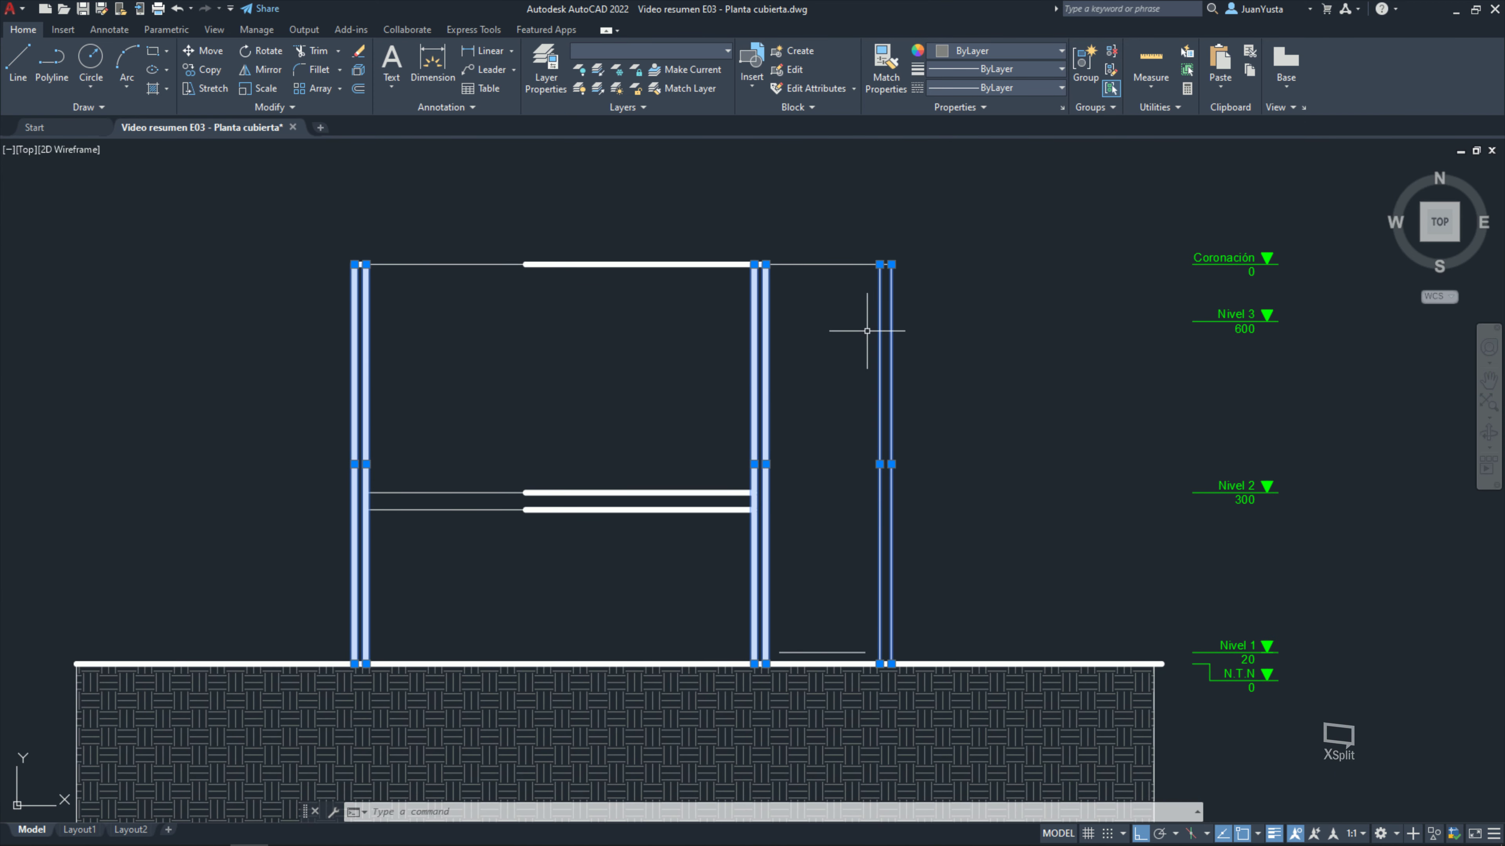
left_click(859, 532)
key("Escape")
scroll(822, 434, "up", 2)
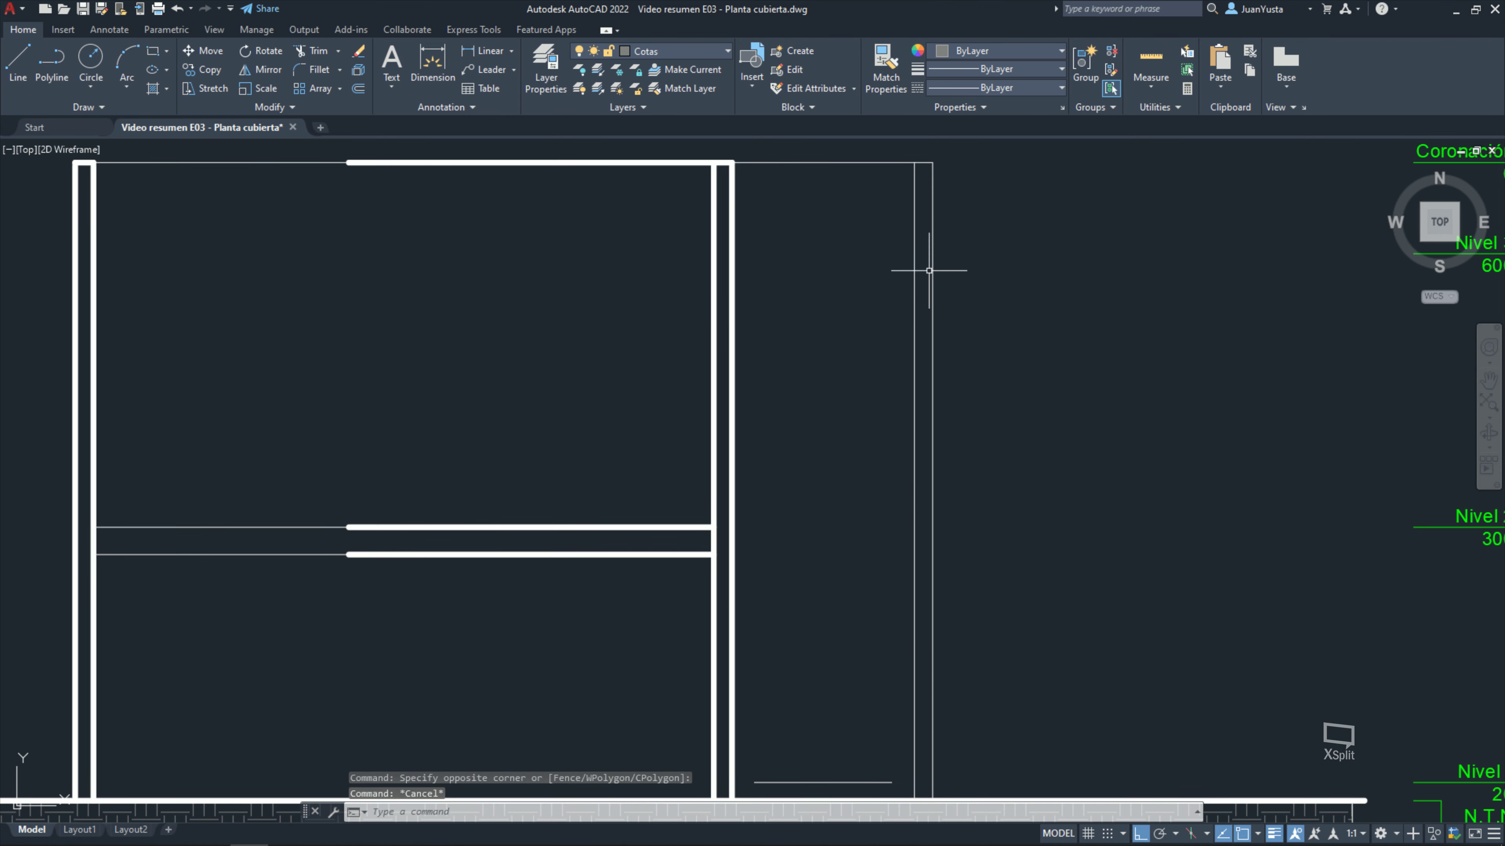
scroll(954, 439, "down", 1)
scroll(947, 418, "down", 3)
scroll(953, 421, "up", 2)
left_click(960, 422)
left_click(850, 281)
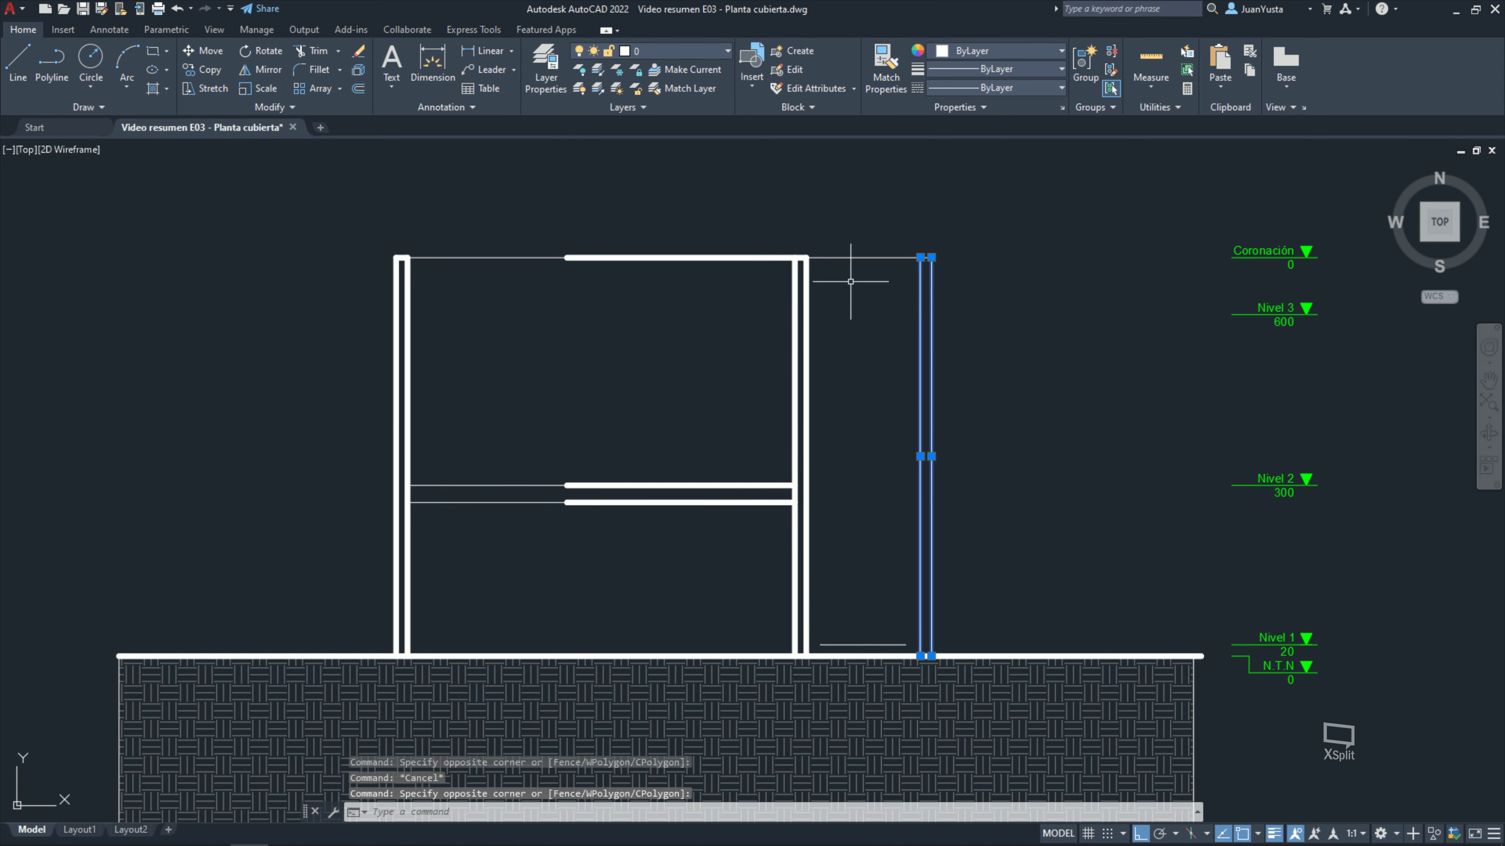
left_click(705, 56)
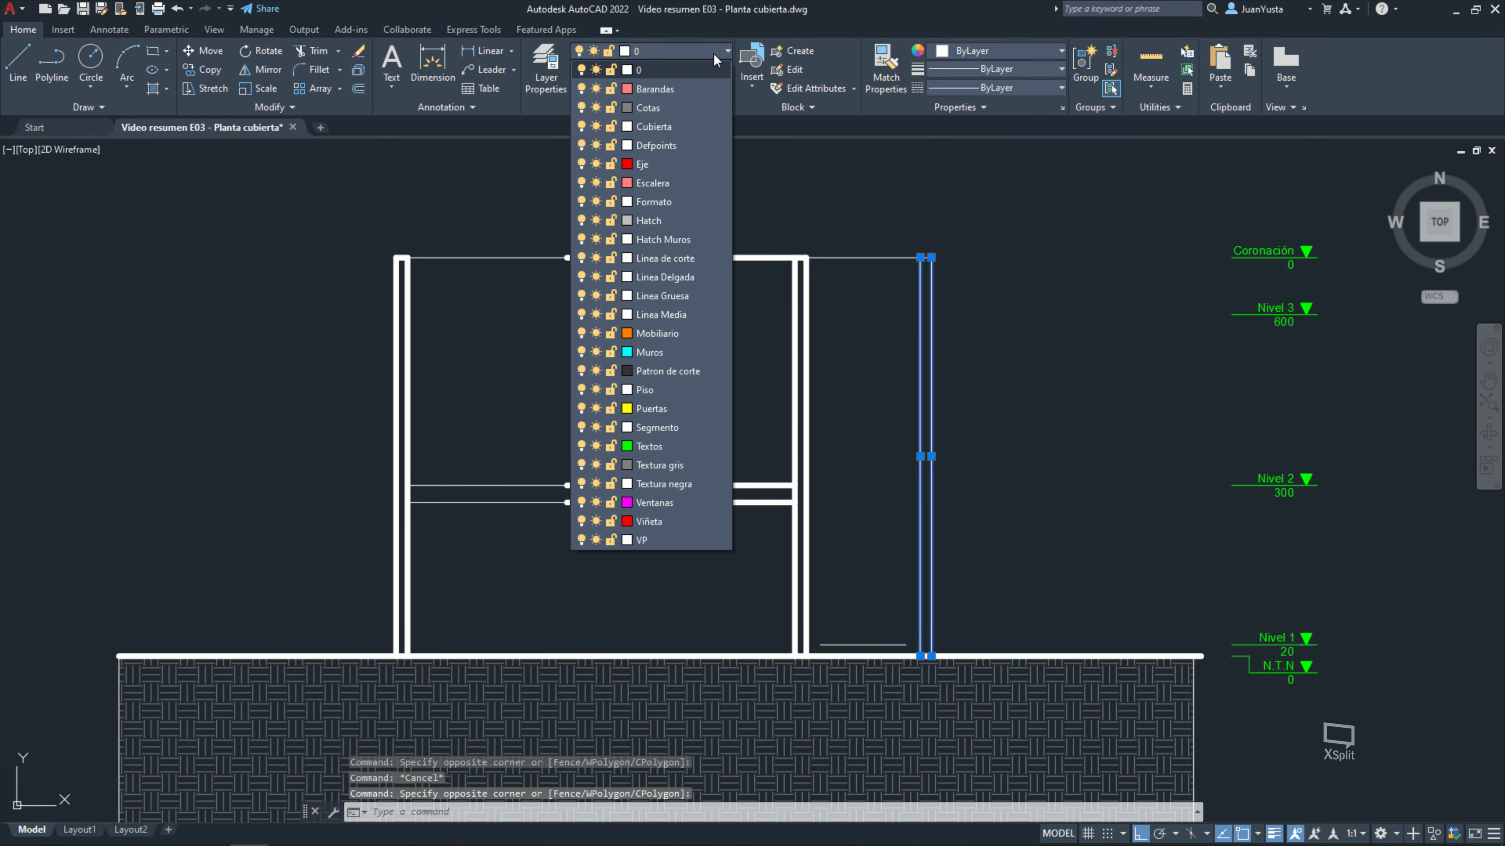
left_click(647, 107)
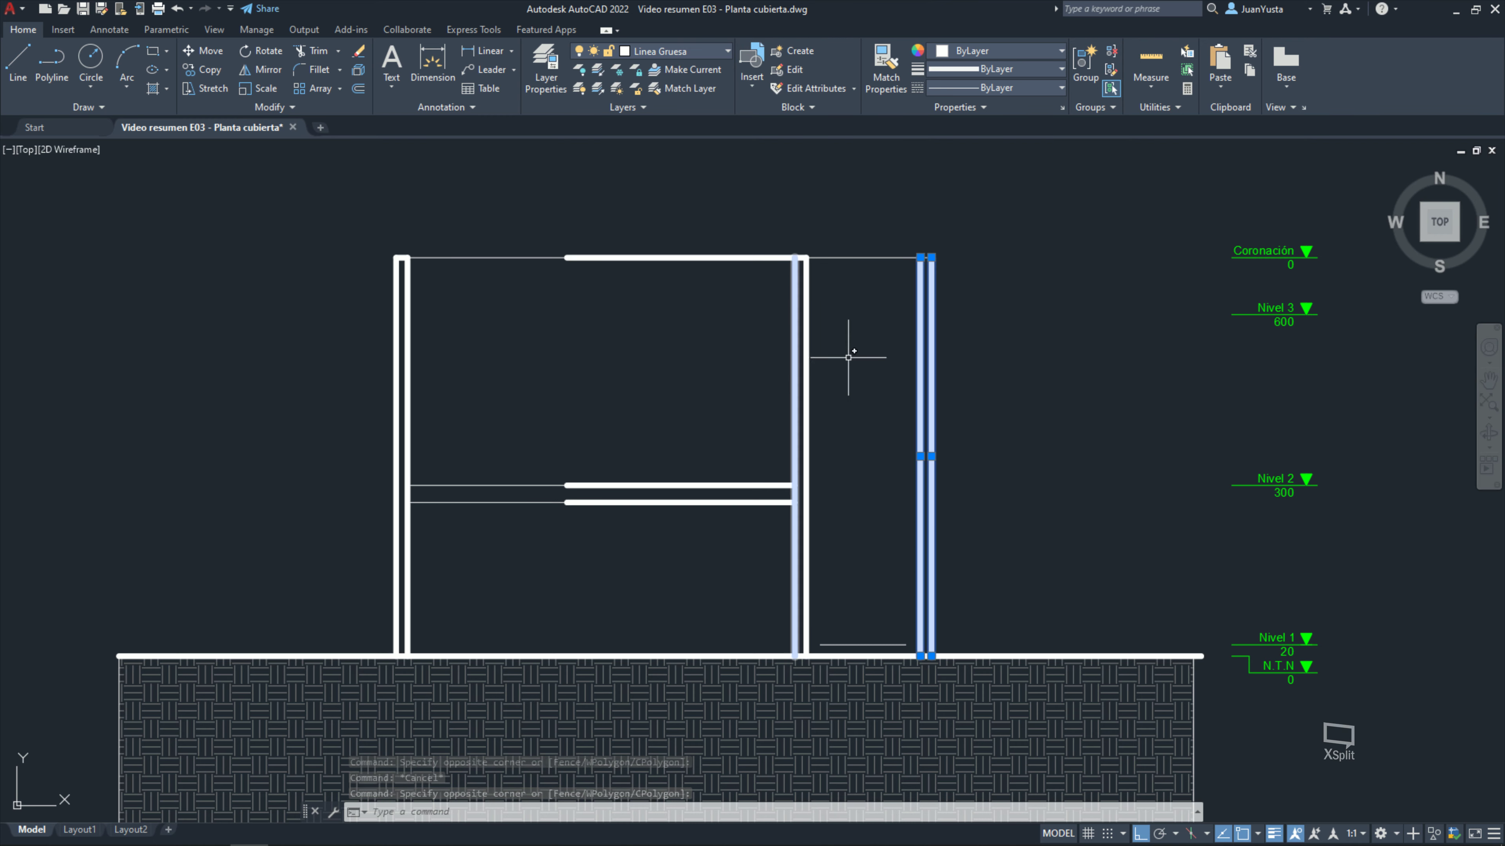
key("Escape")
middle_click_drag(855, 449, 831, 430)
Step: Put the top of the right wall on Linea Gruesa and compare with the reference PDF
left_click(893, 237)
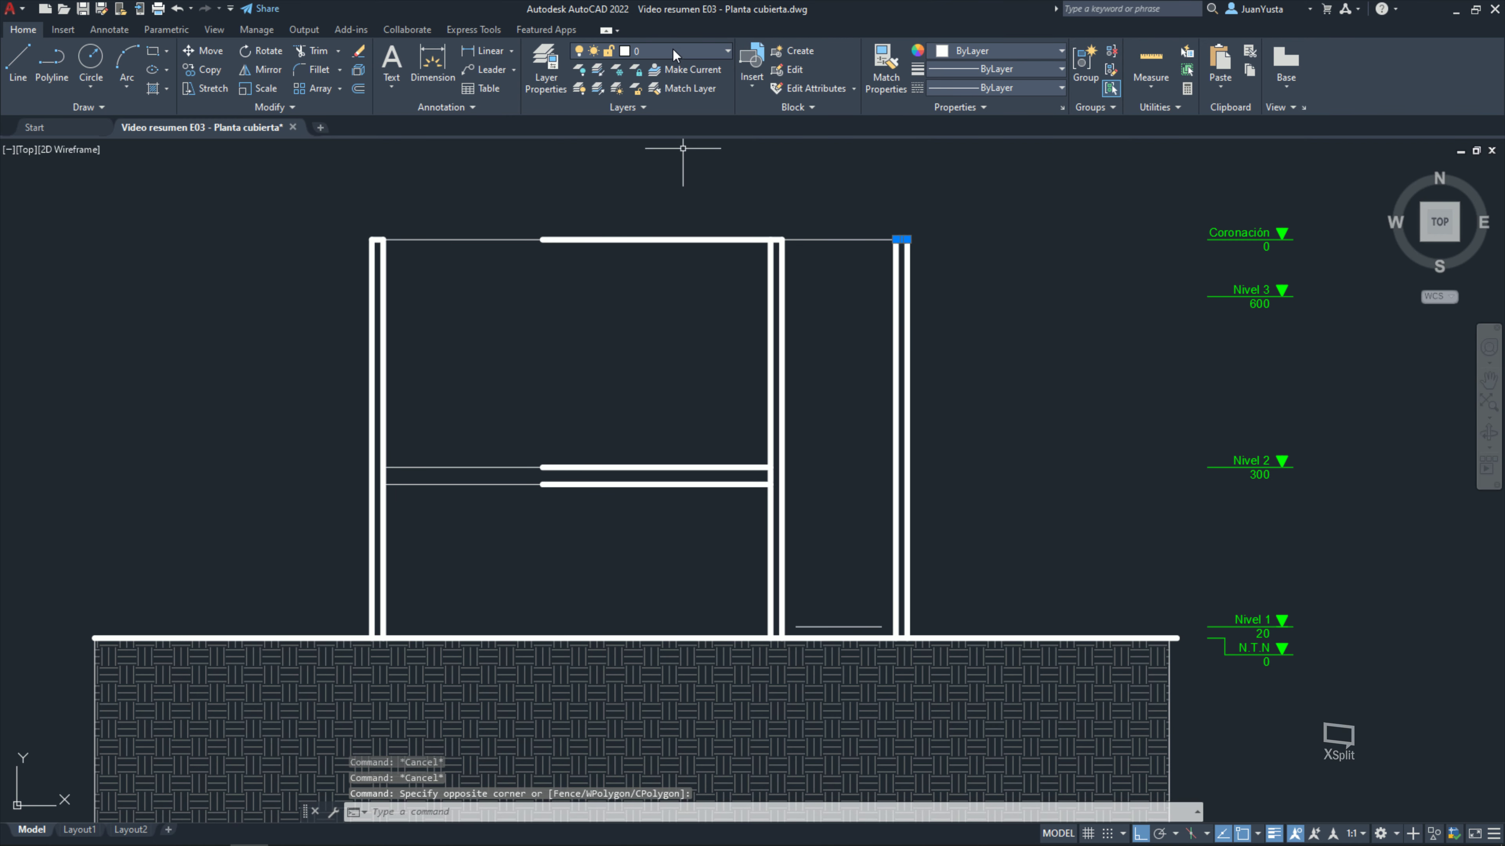
left_click(683, 53)
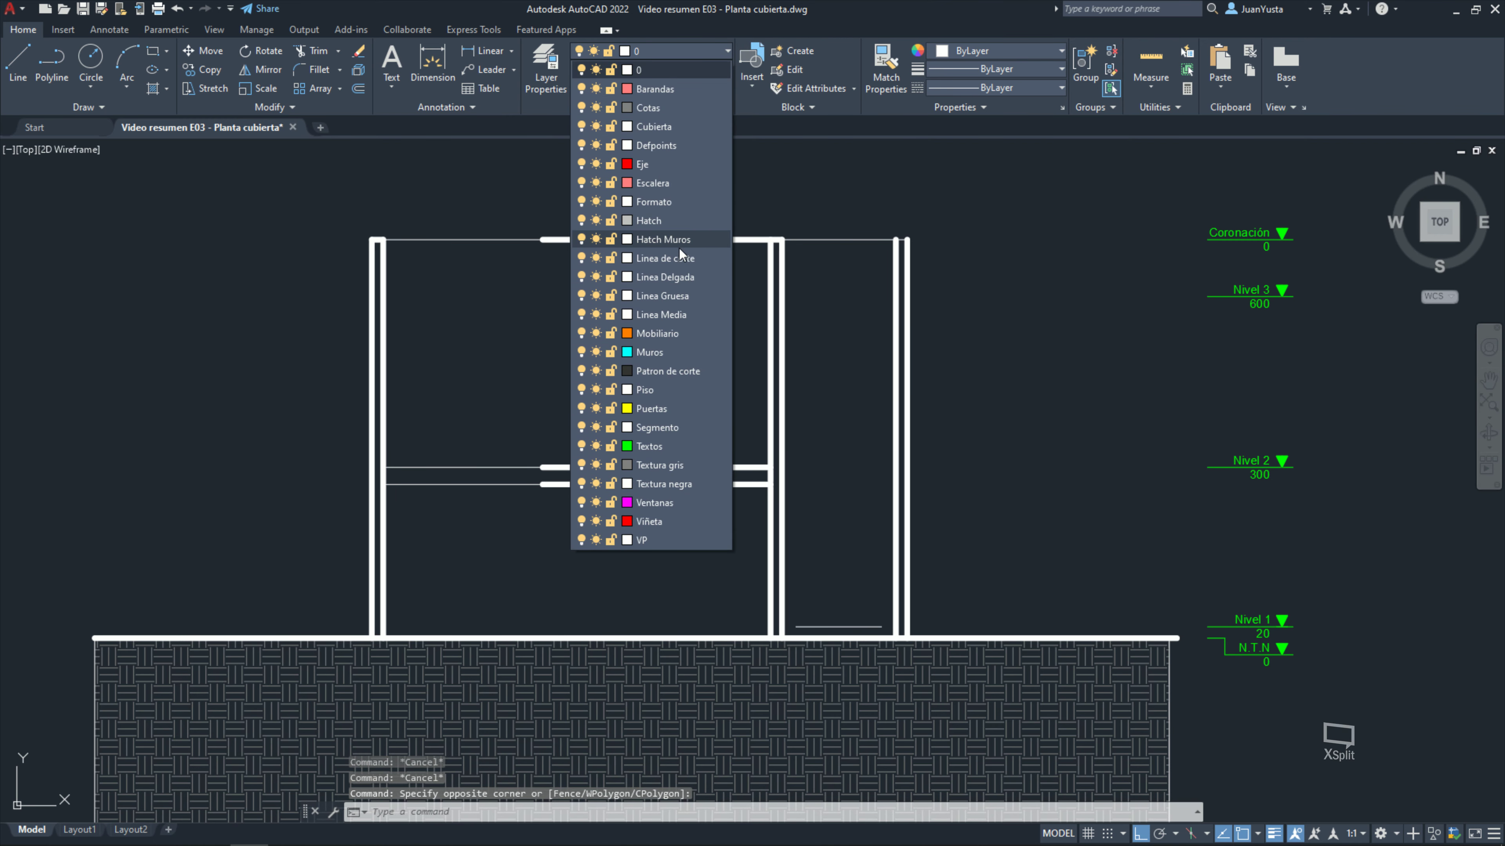
left_click(689, 296)
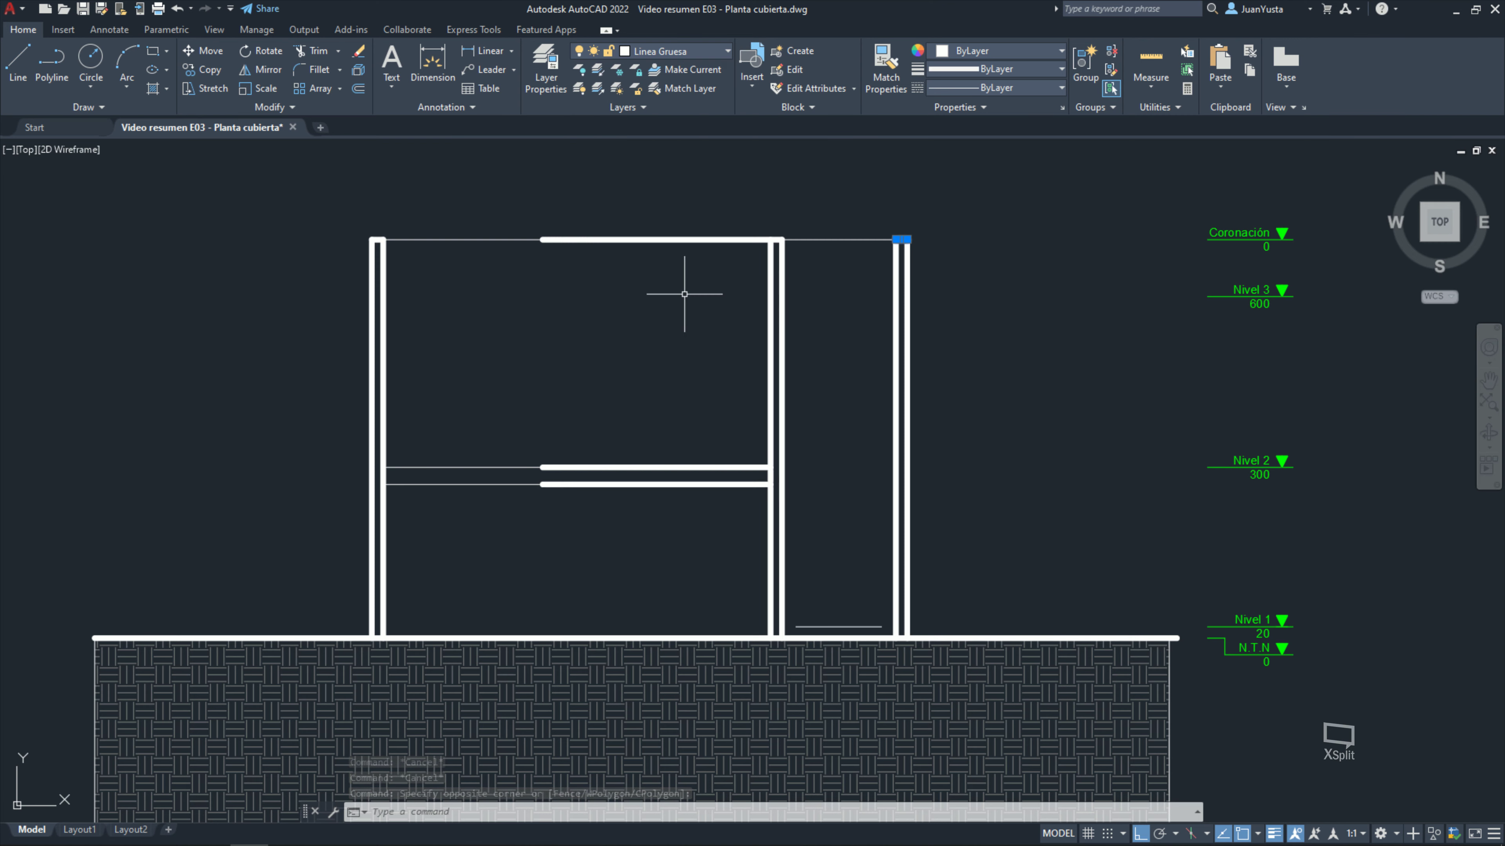
key("Escape")
middle_click_drag(688, 511, 667, 508)
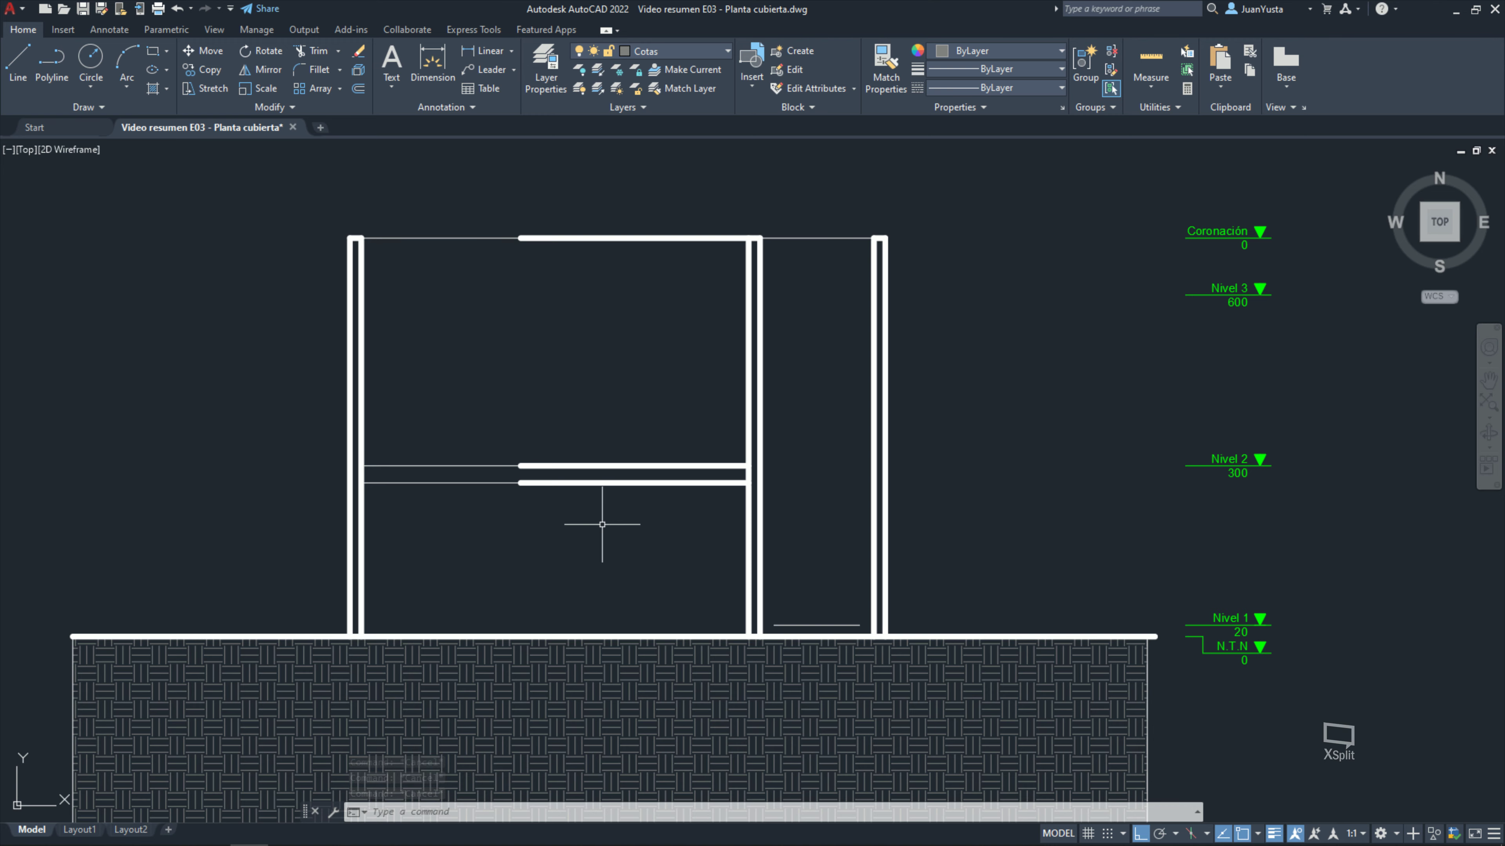
key("alt+Tab")
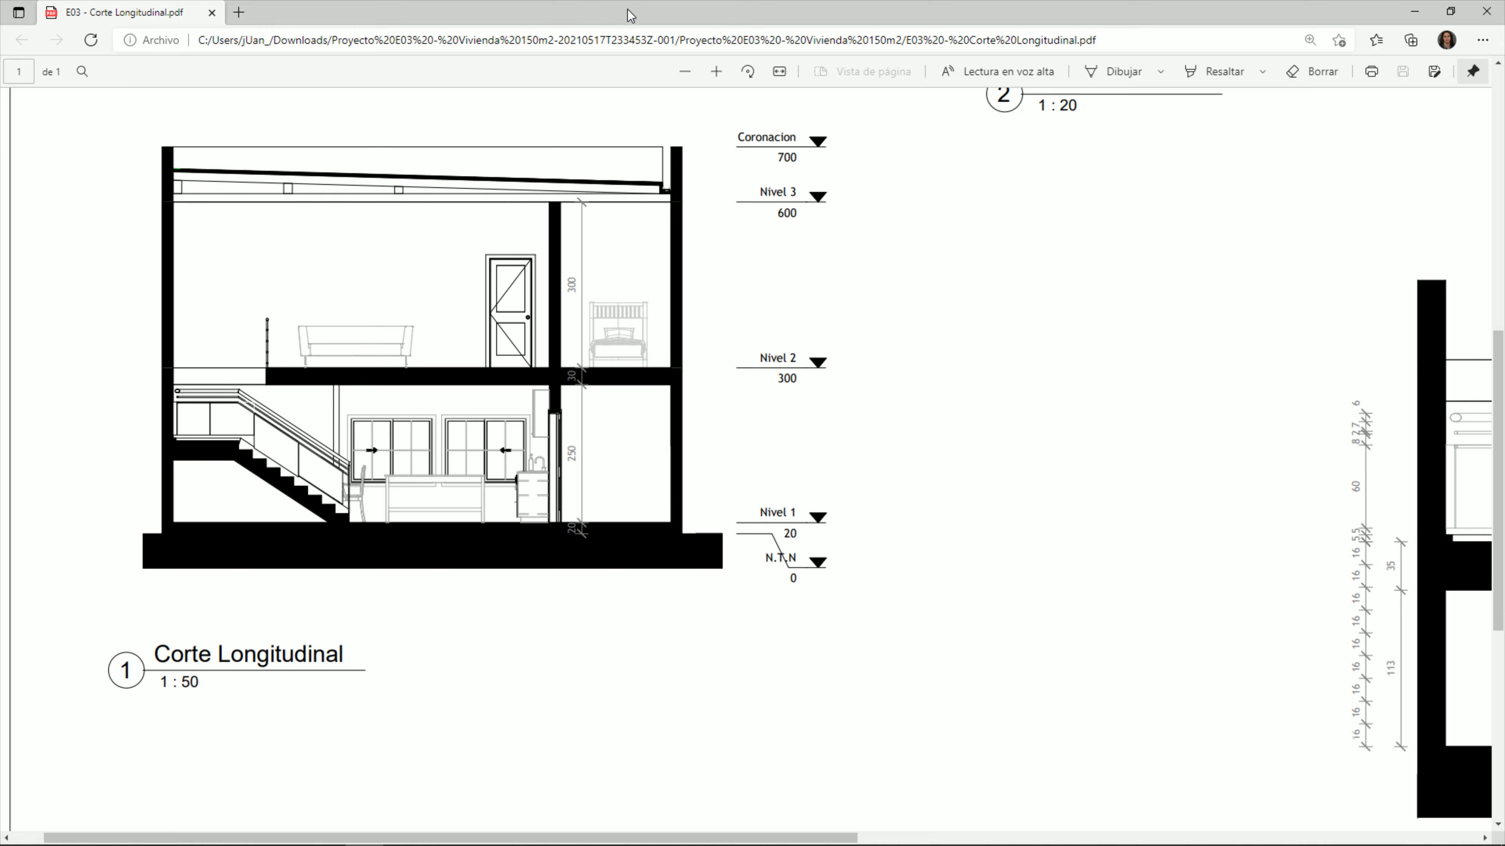
key("alt+Tab")
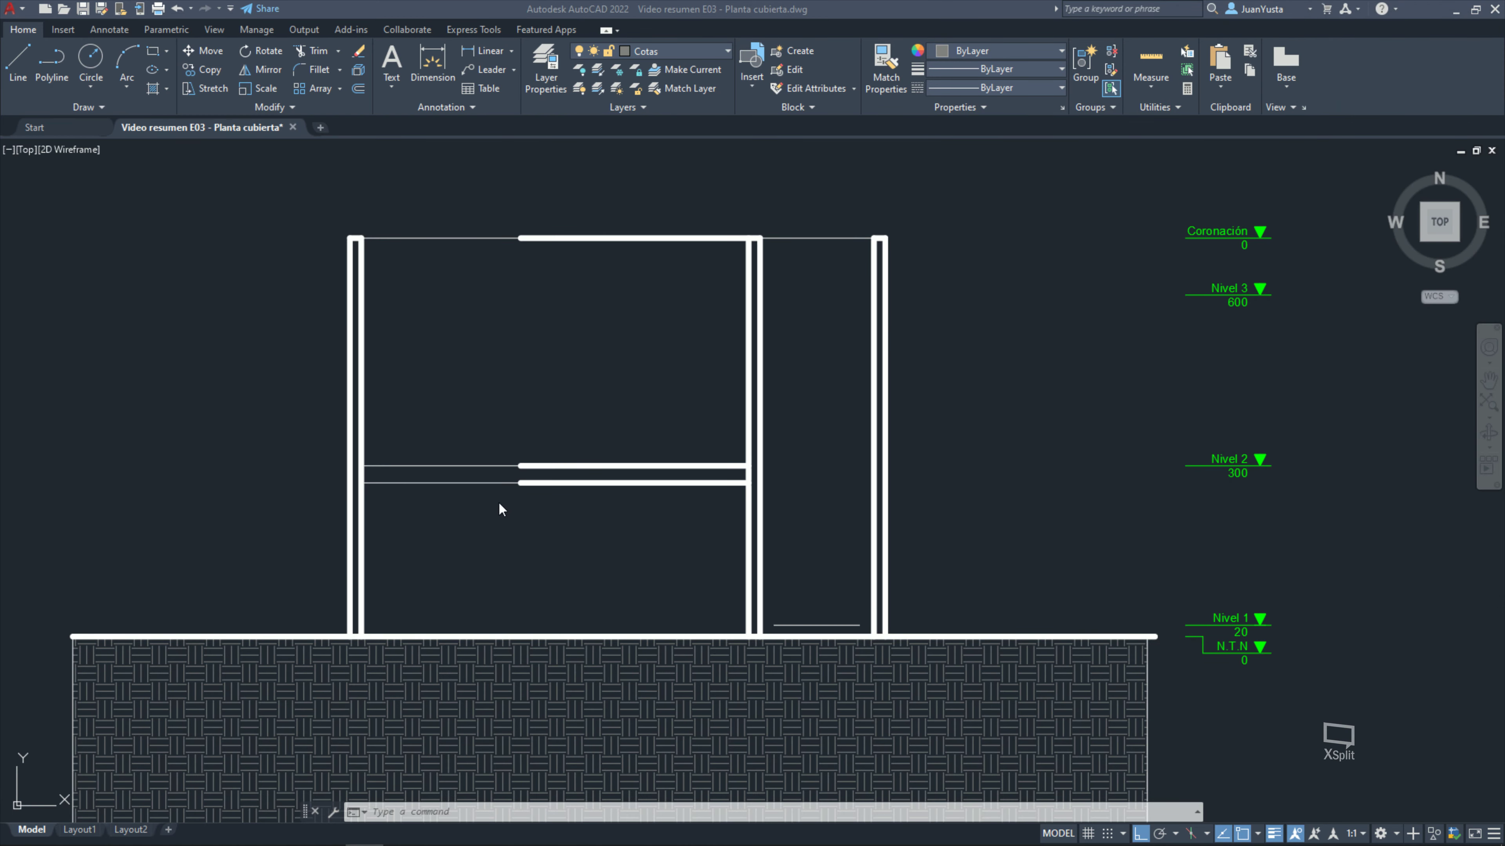
Step: Erase the short stray line in the right bay
scroll(460, 460, "up", 1)
scroll(510, 380, "up", 2)
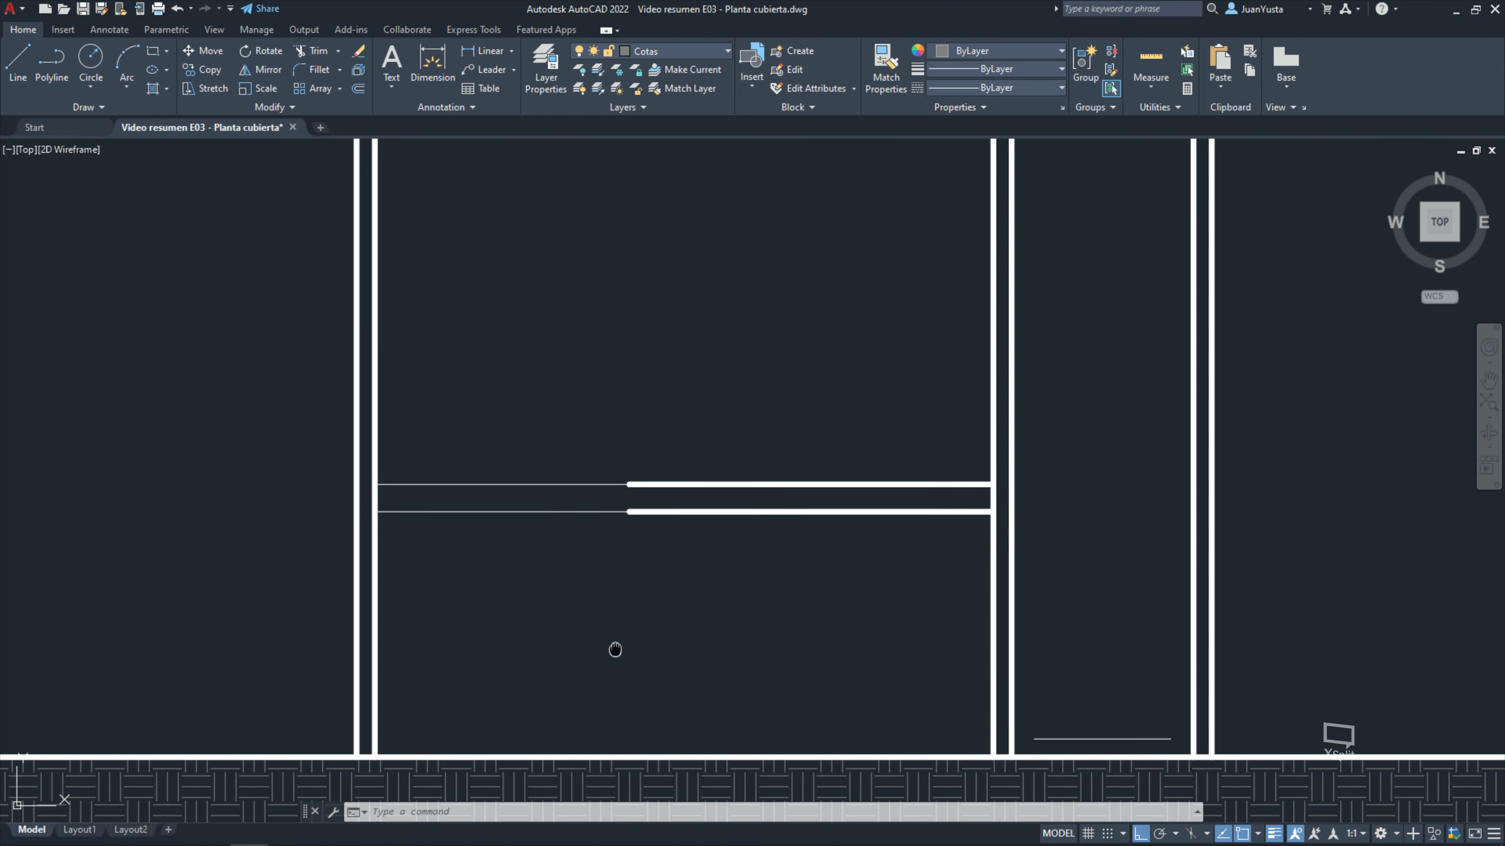
mouse_move(615, 650)
middle_mouse_down()
mouse_move(626, 583)
mouse_move(610, 537)
middle_mouse_up()
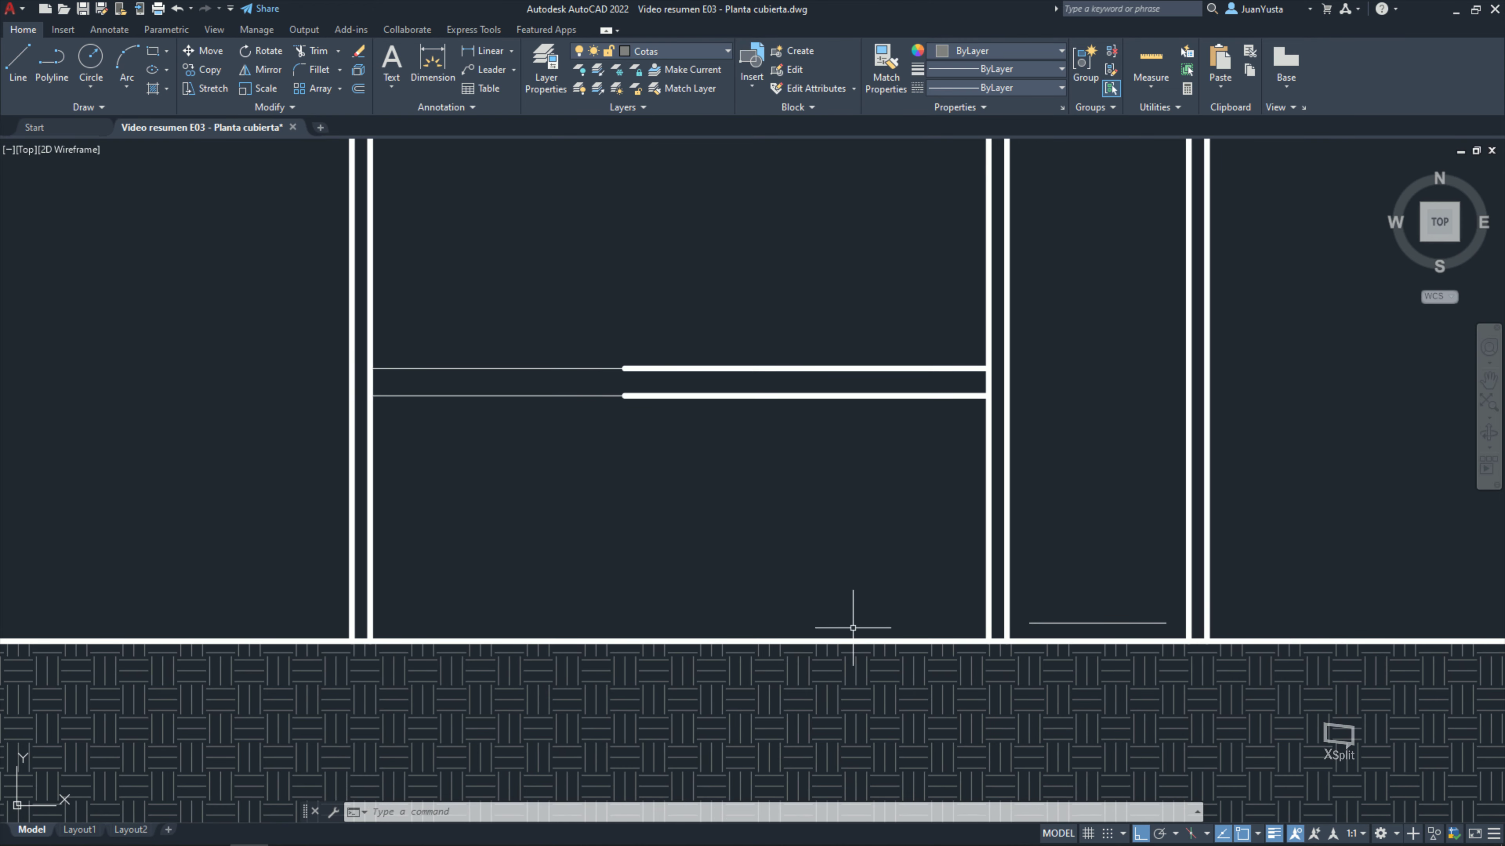
scroll(1077, 615, "up", 2)
left_click(1084, 611)
left_click(1046, 636)
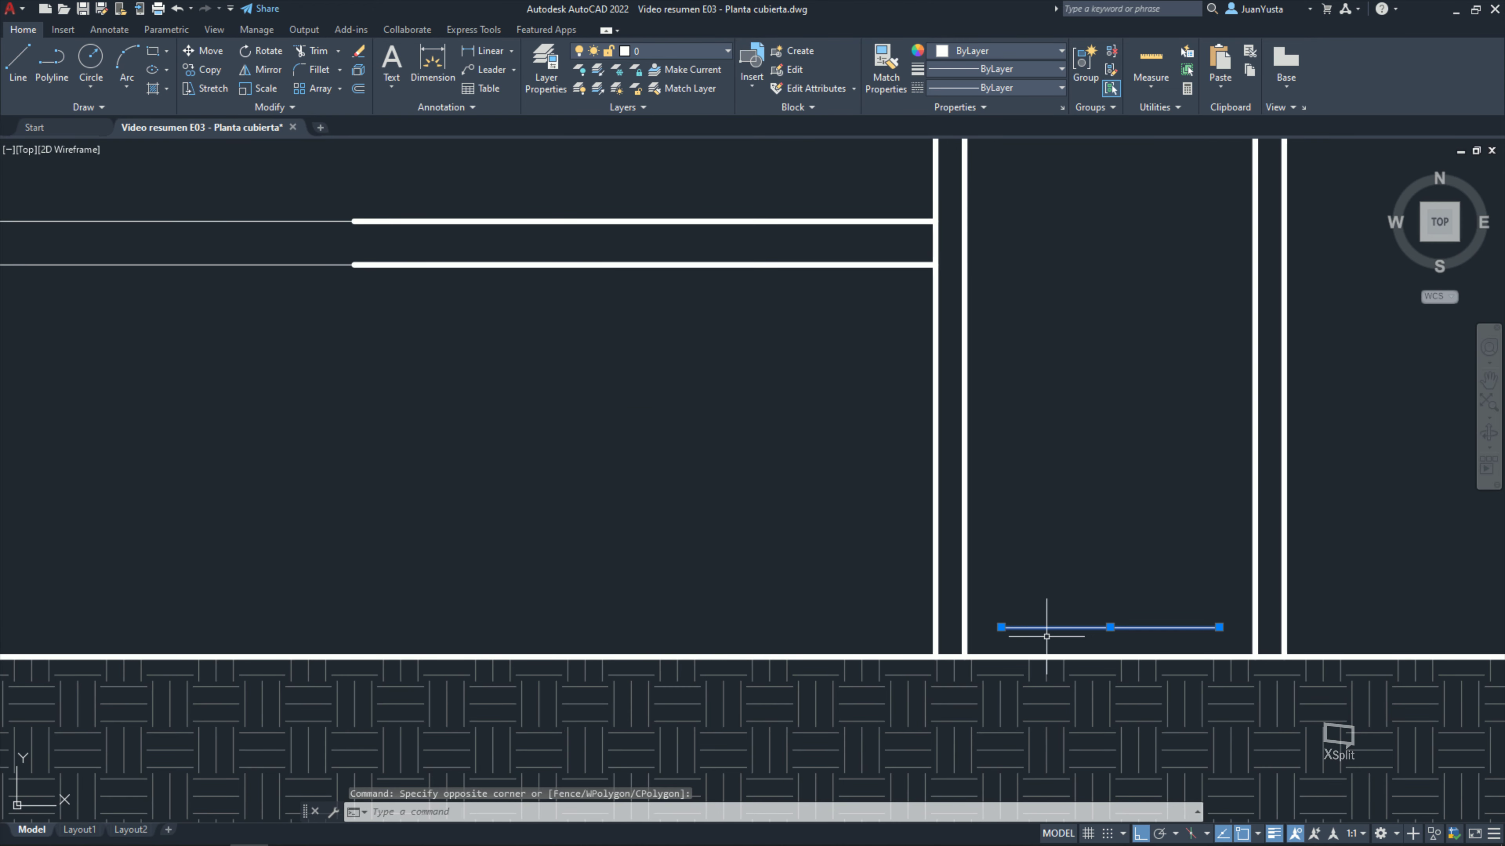
key("Delete")
Step: Copy the ground line 20 units up to make the floor line
scroll(1061, 598, "down", 2)
scroll(977, 610, "down", 2)
left_click(935, 630)
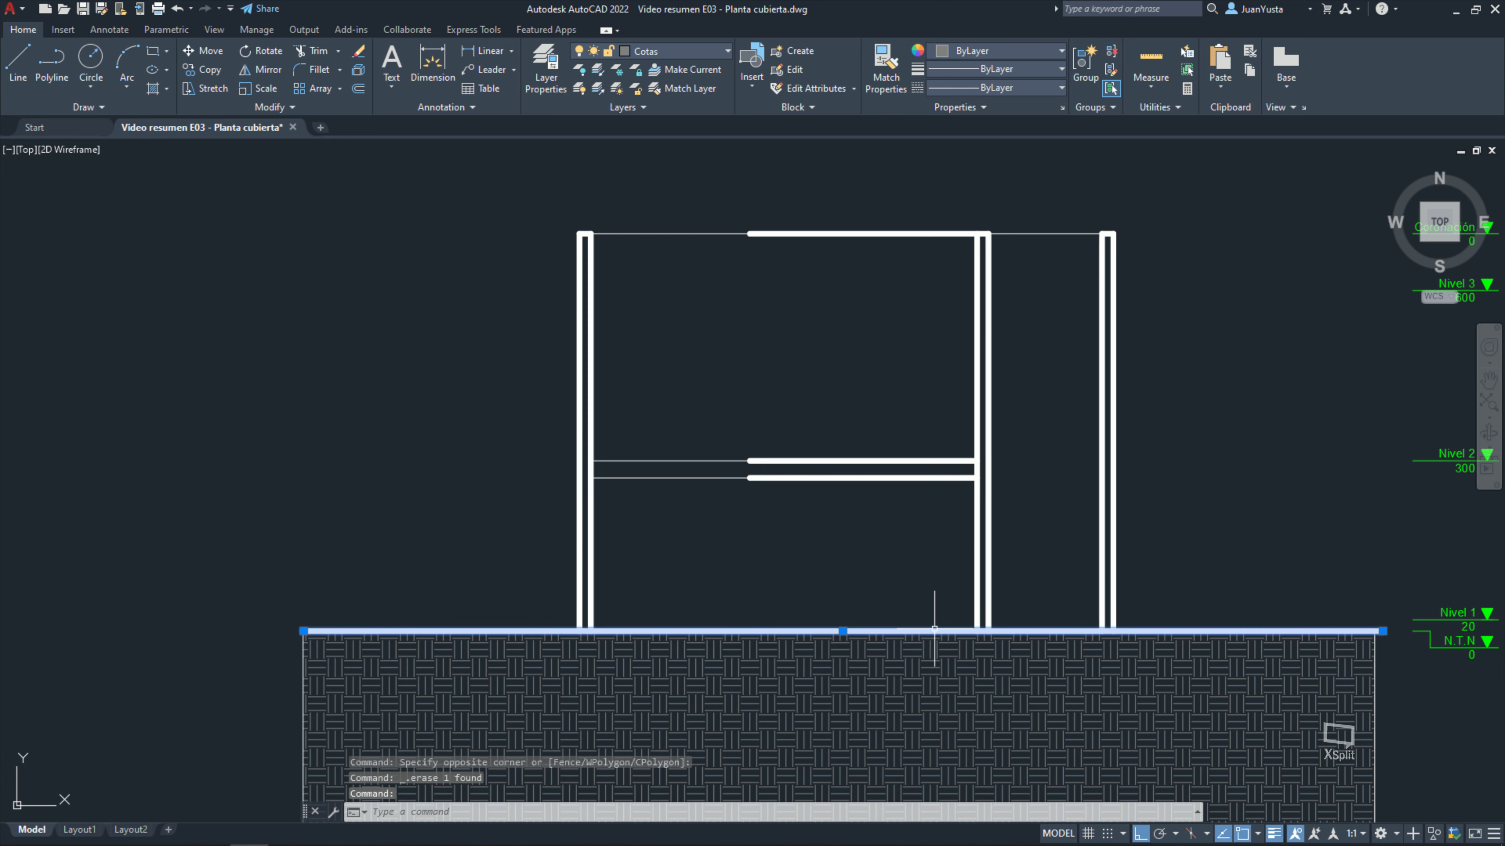
type("co")
key("Return")
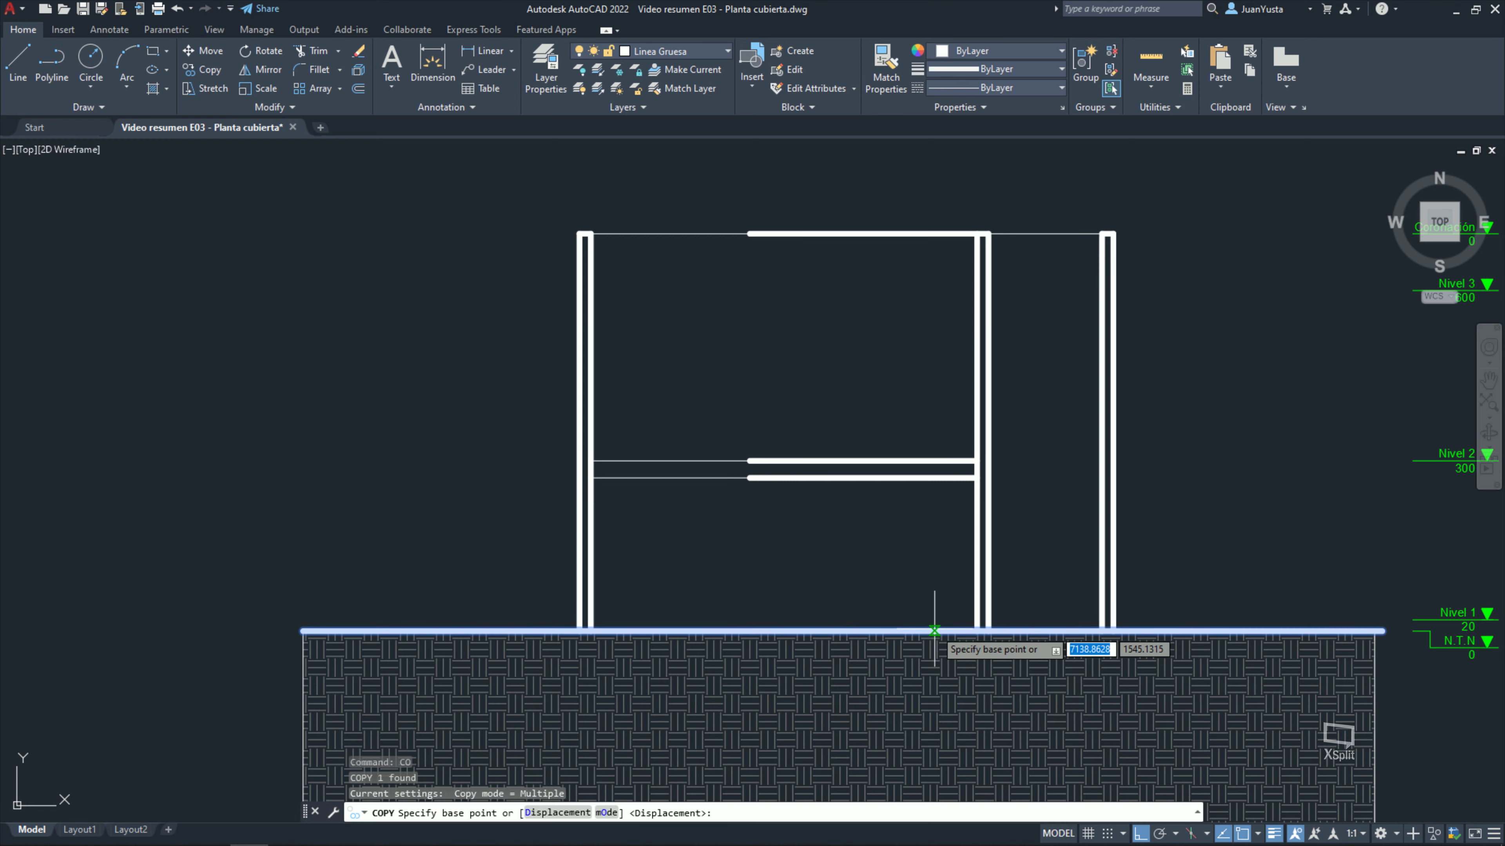
left_click(933, 630)
type("20")
key("Return")
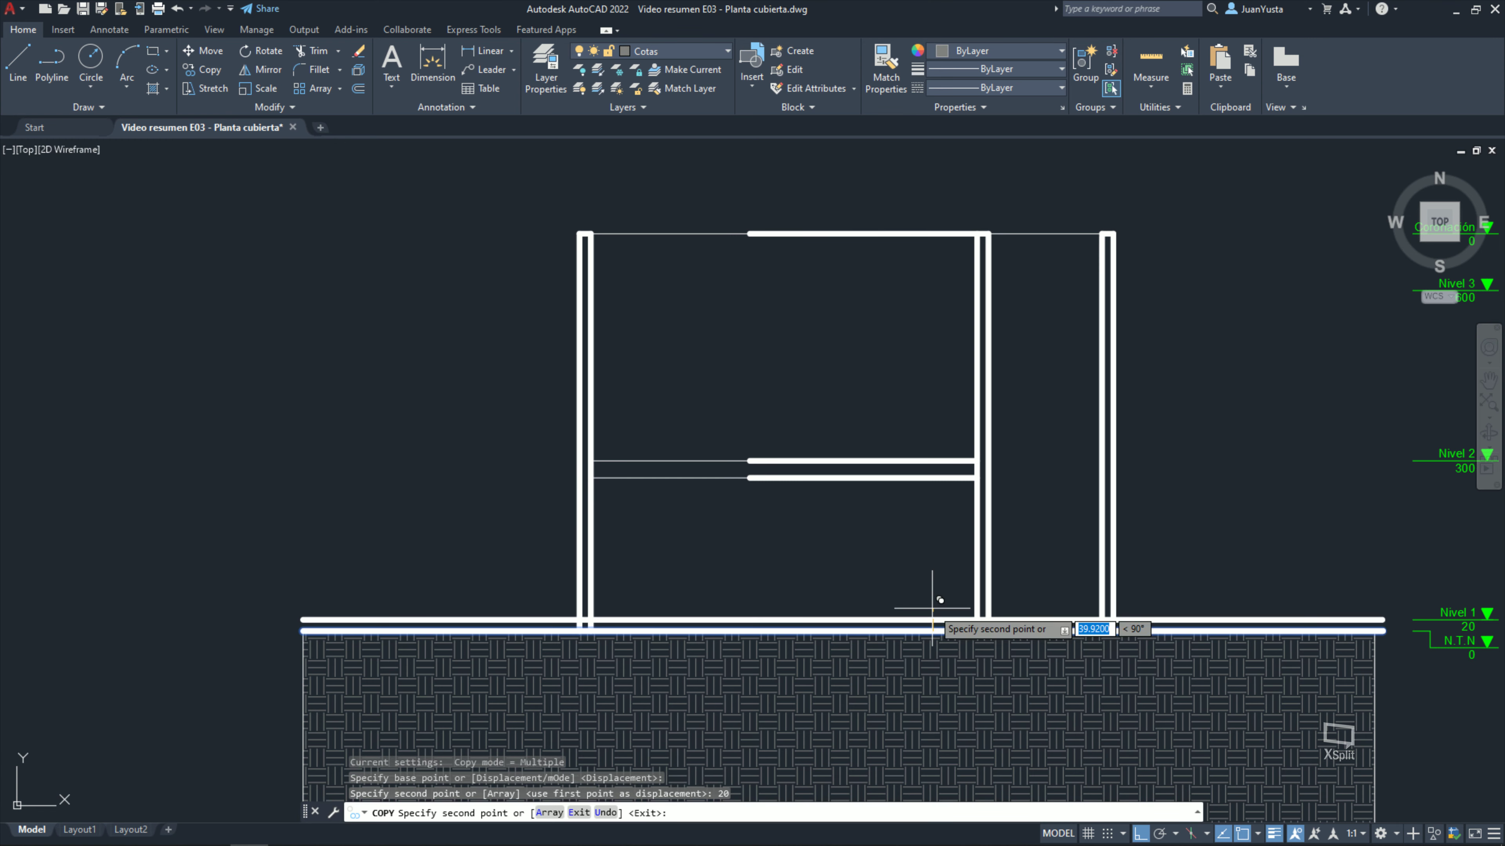
key("Escape")
key("Escape")
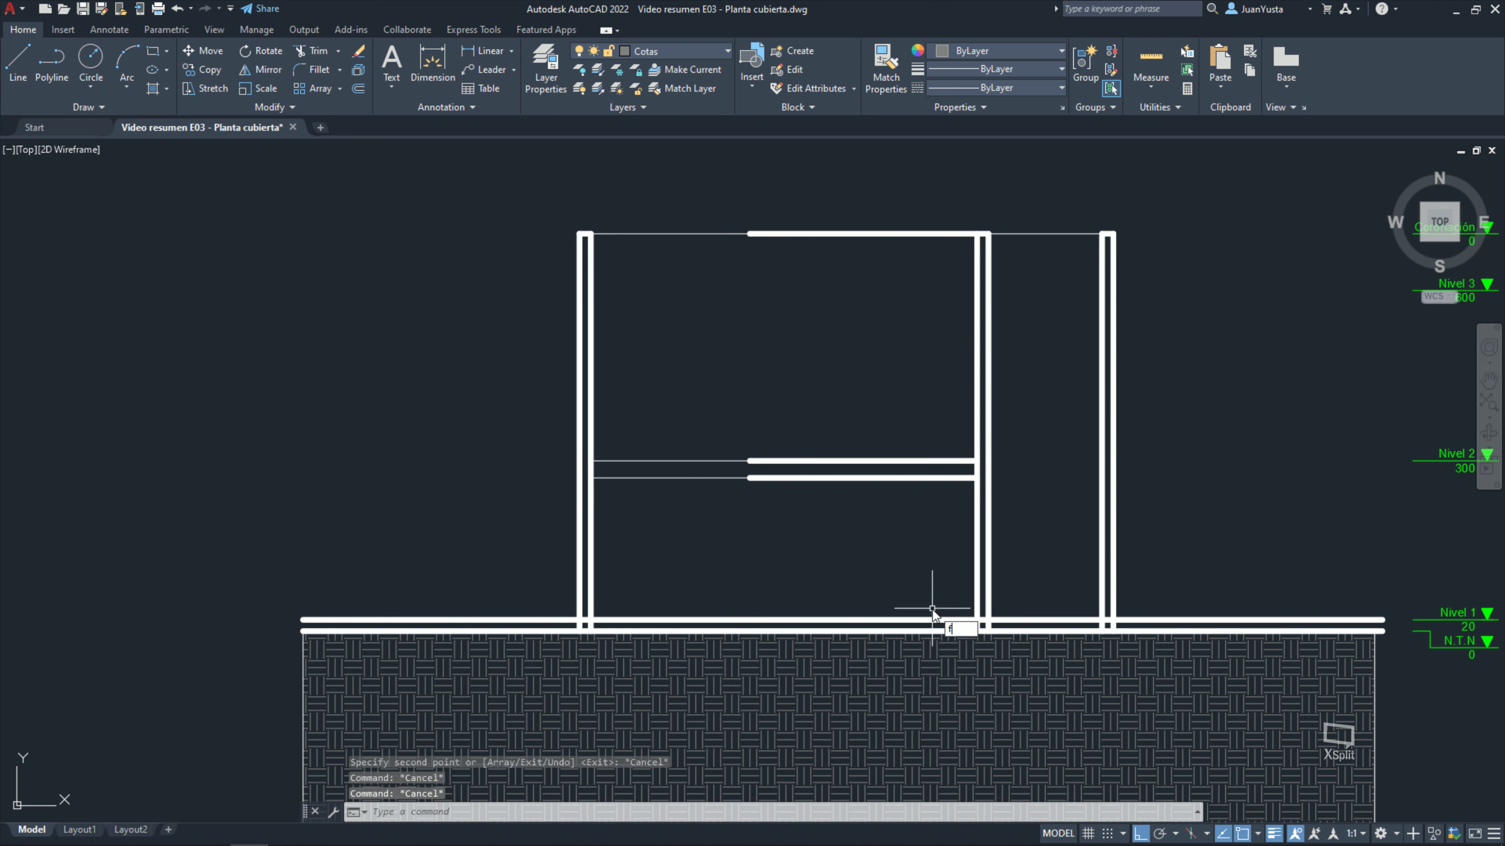
Step: Fillet the new floor line to the left and right inner walls
key("Return")
left_click(652, 620)
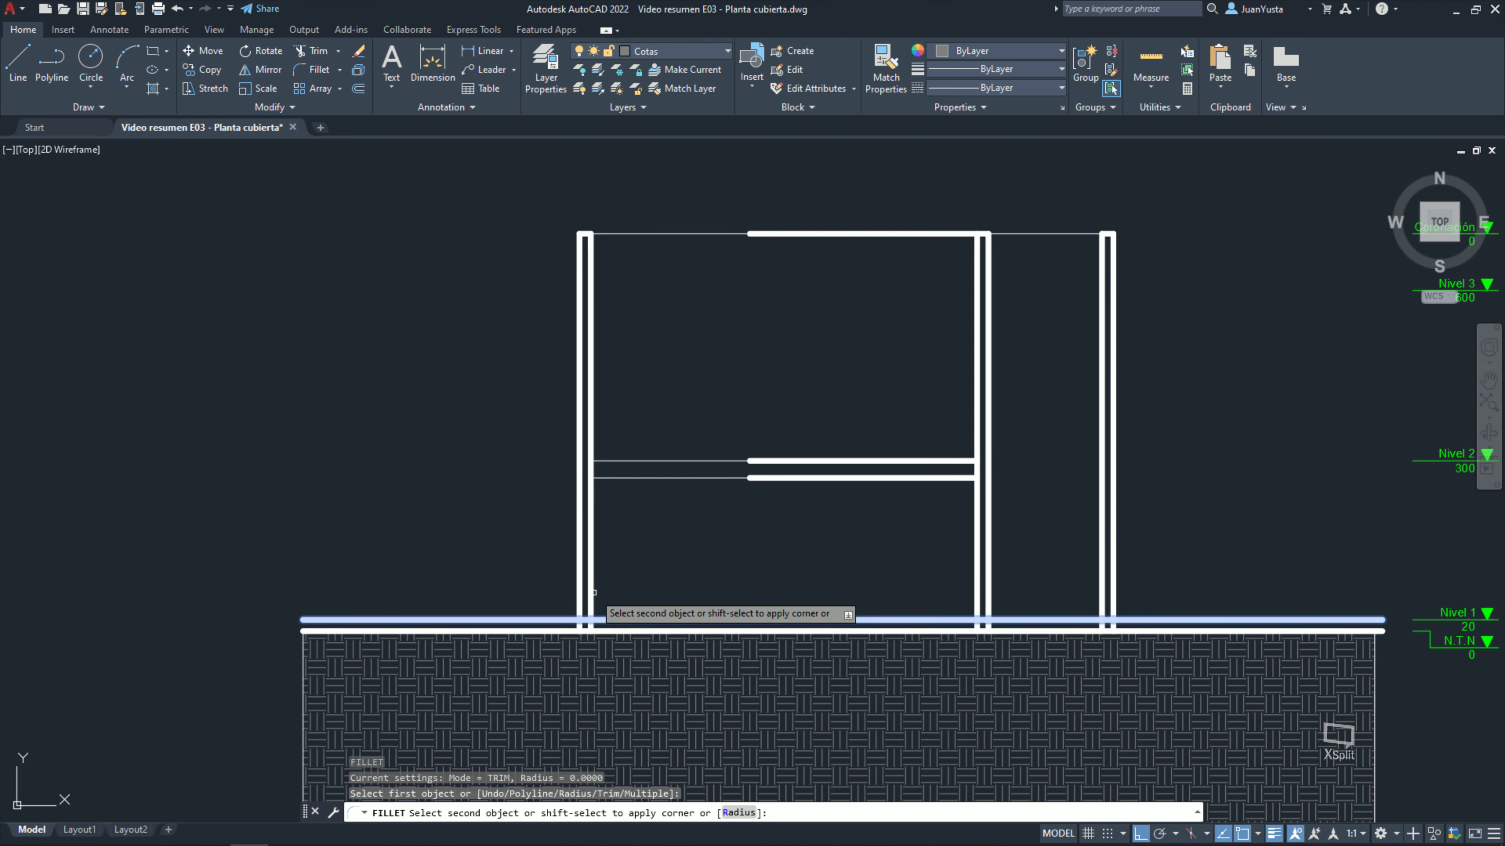
left_click(594, 592)
key("Return")
left_click(1089, 618)
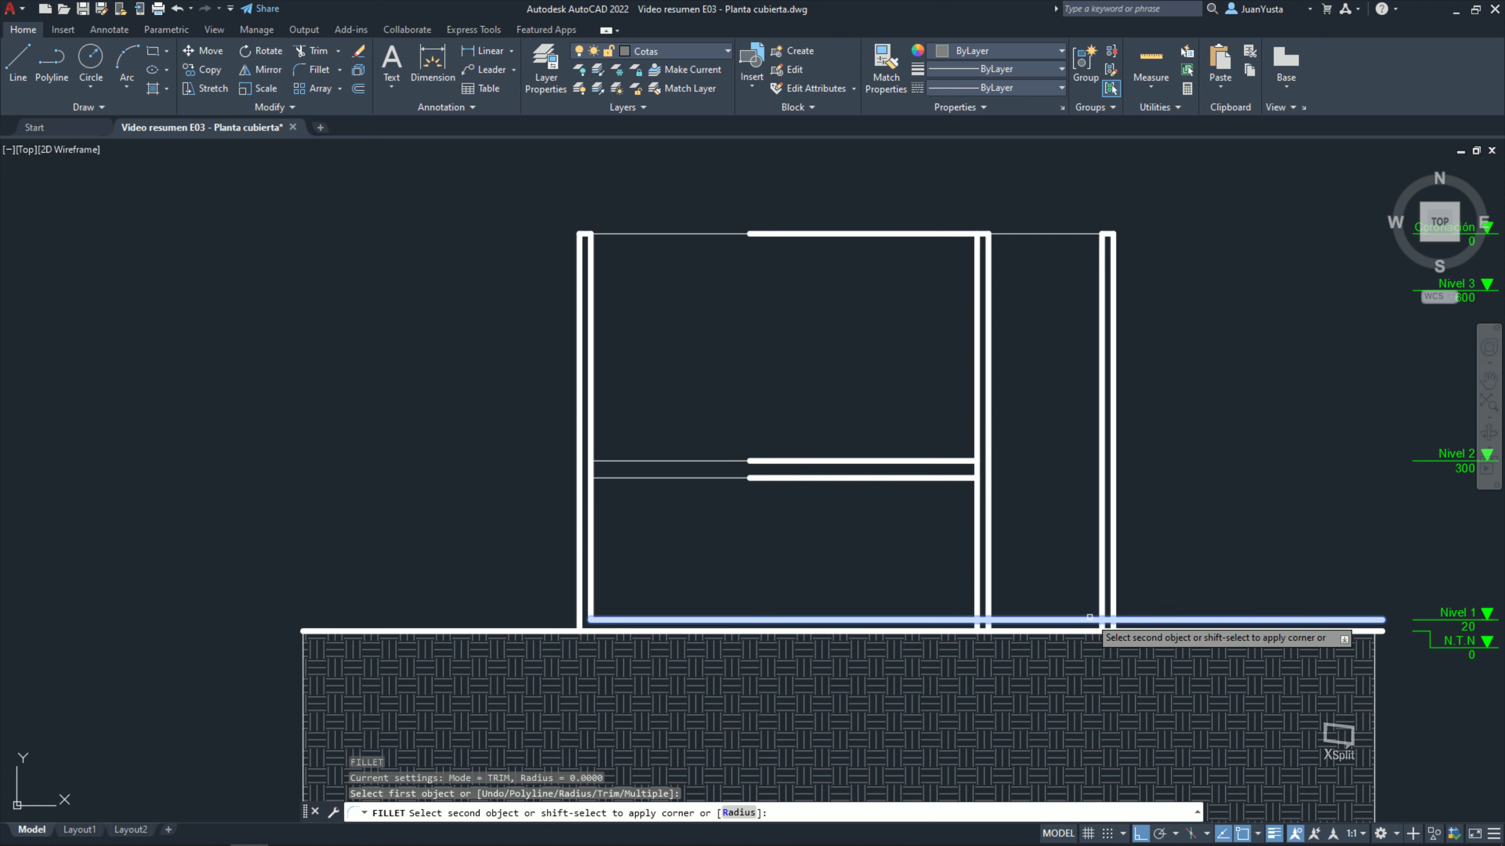
left_click(1100, 605)
Step: Grip-stretch the lower and upper level-2 slab lines right to the right wall
middle_click_drag(977, 482, 887, 487)
left_click(882, 490)
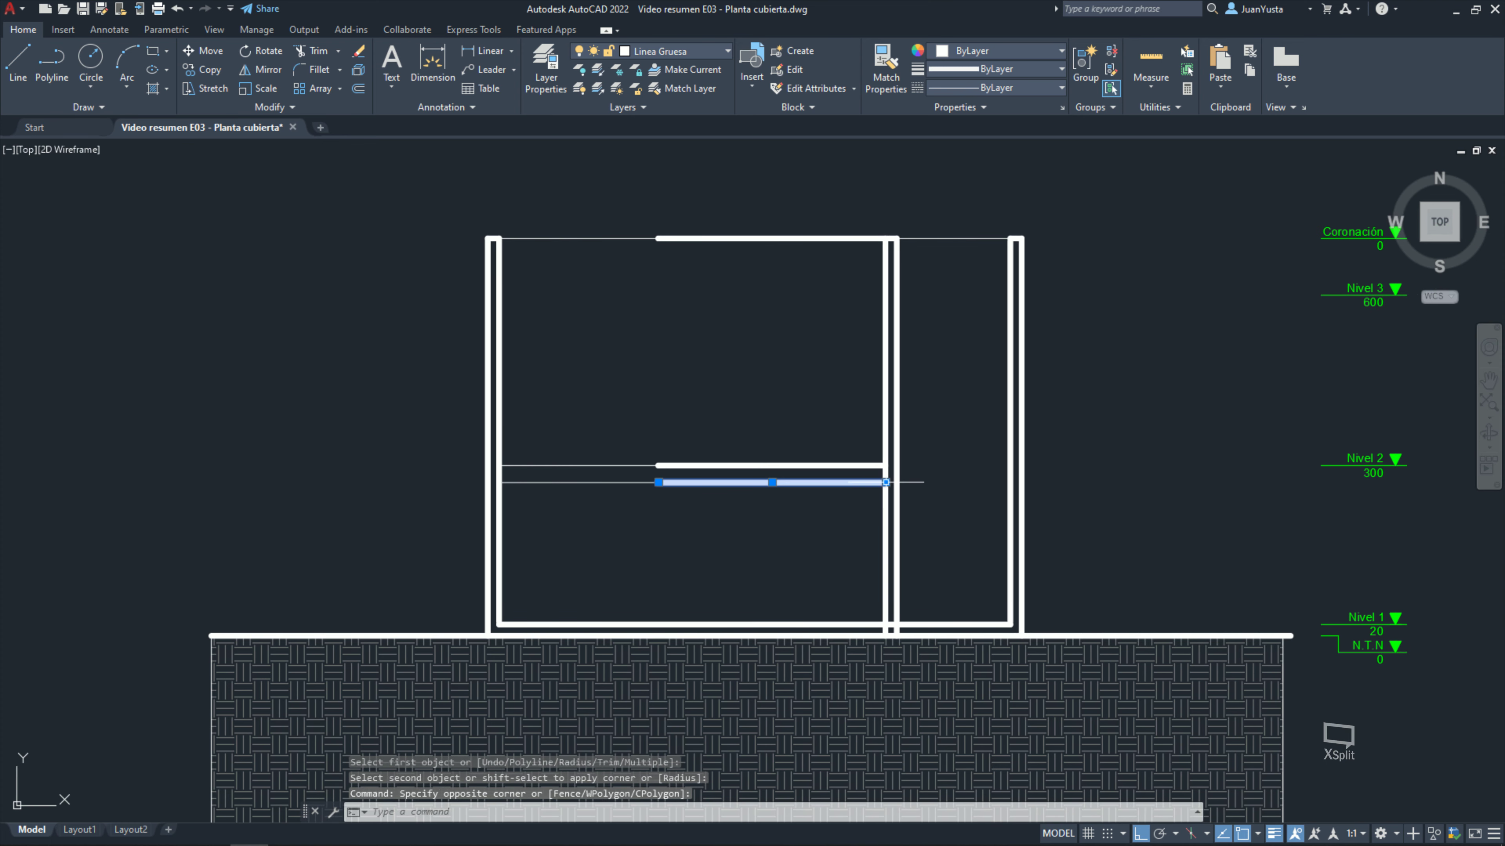
left_click(886, 482)
left_click(1010, 482)
left_click(869, 465)
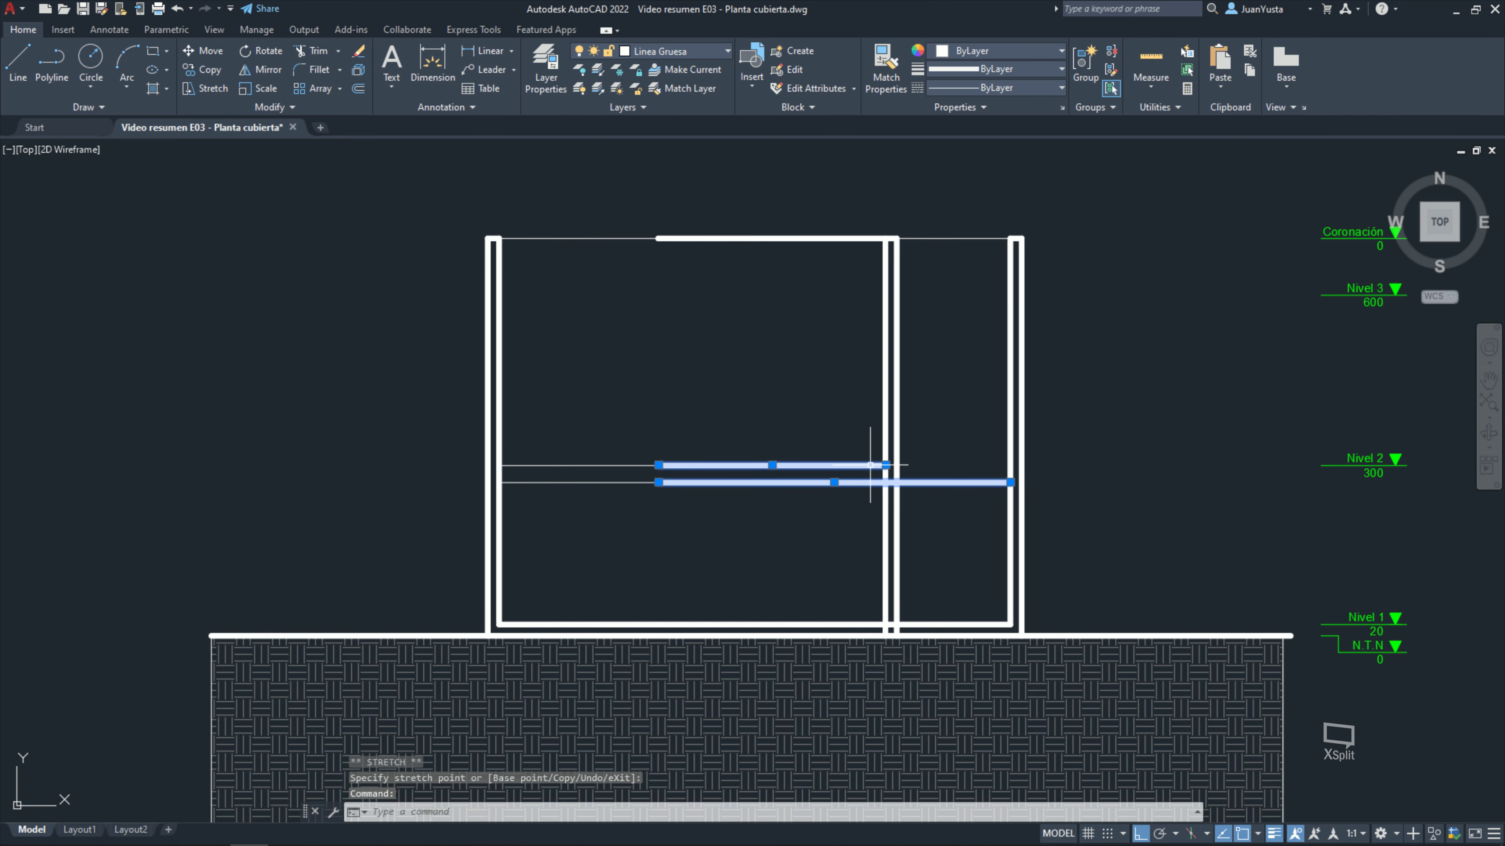
left_click(886, 464)
left_click(1012, 465)
key("Escape")
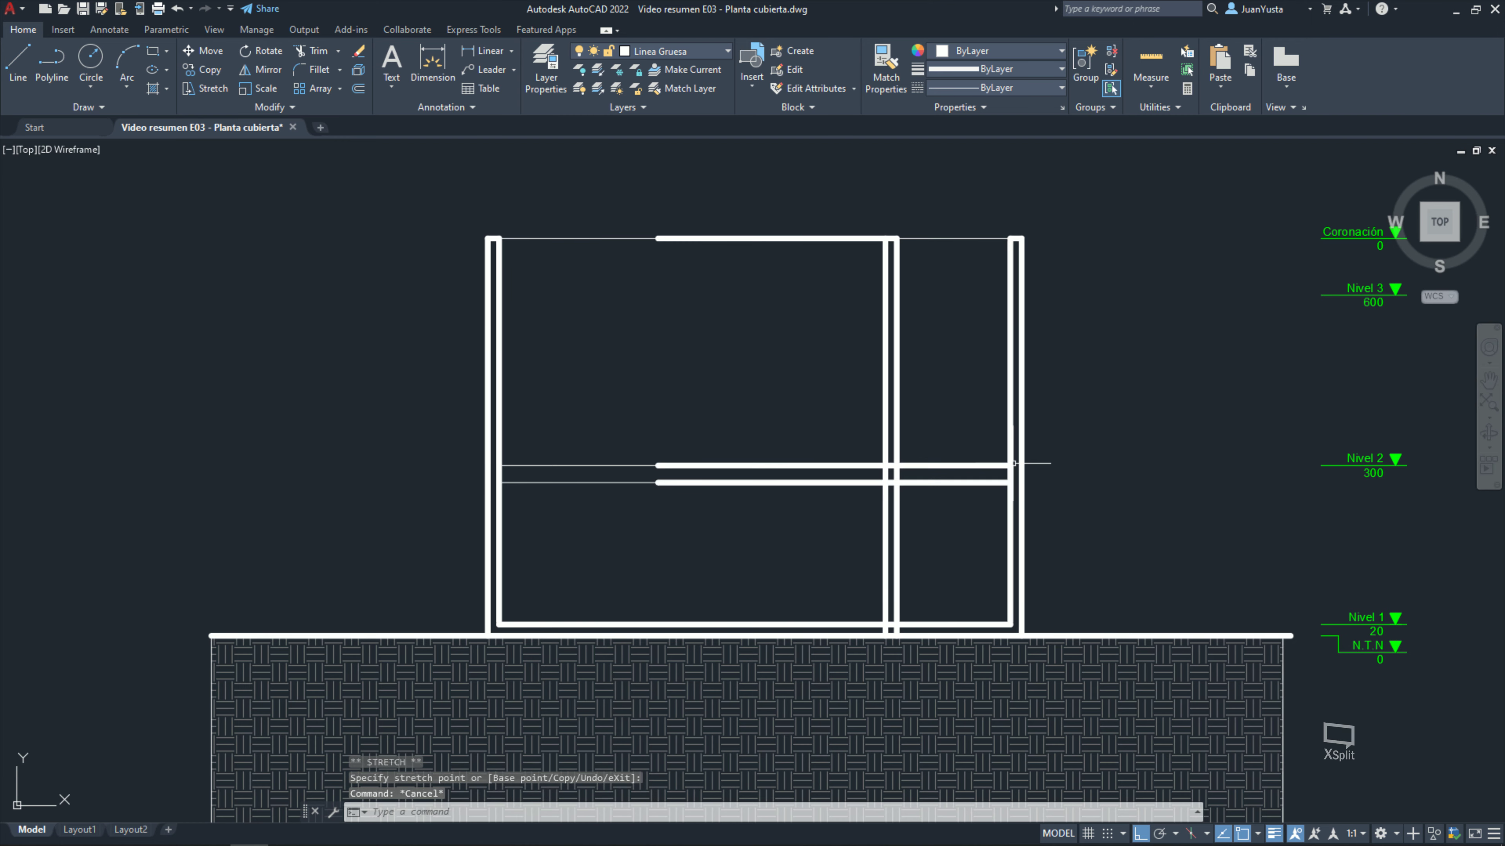
key("Escape")
key("Escape")
middle_click_drag(961, 527, 863, 514)
scroll(507, 470, "up", 5)
middle_click_drag(693, 428, 628, 424)
scroll(702, 382, "up", 4)
scroll(702, 385, "up", 2)
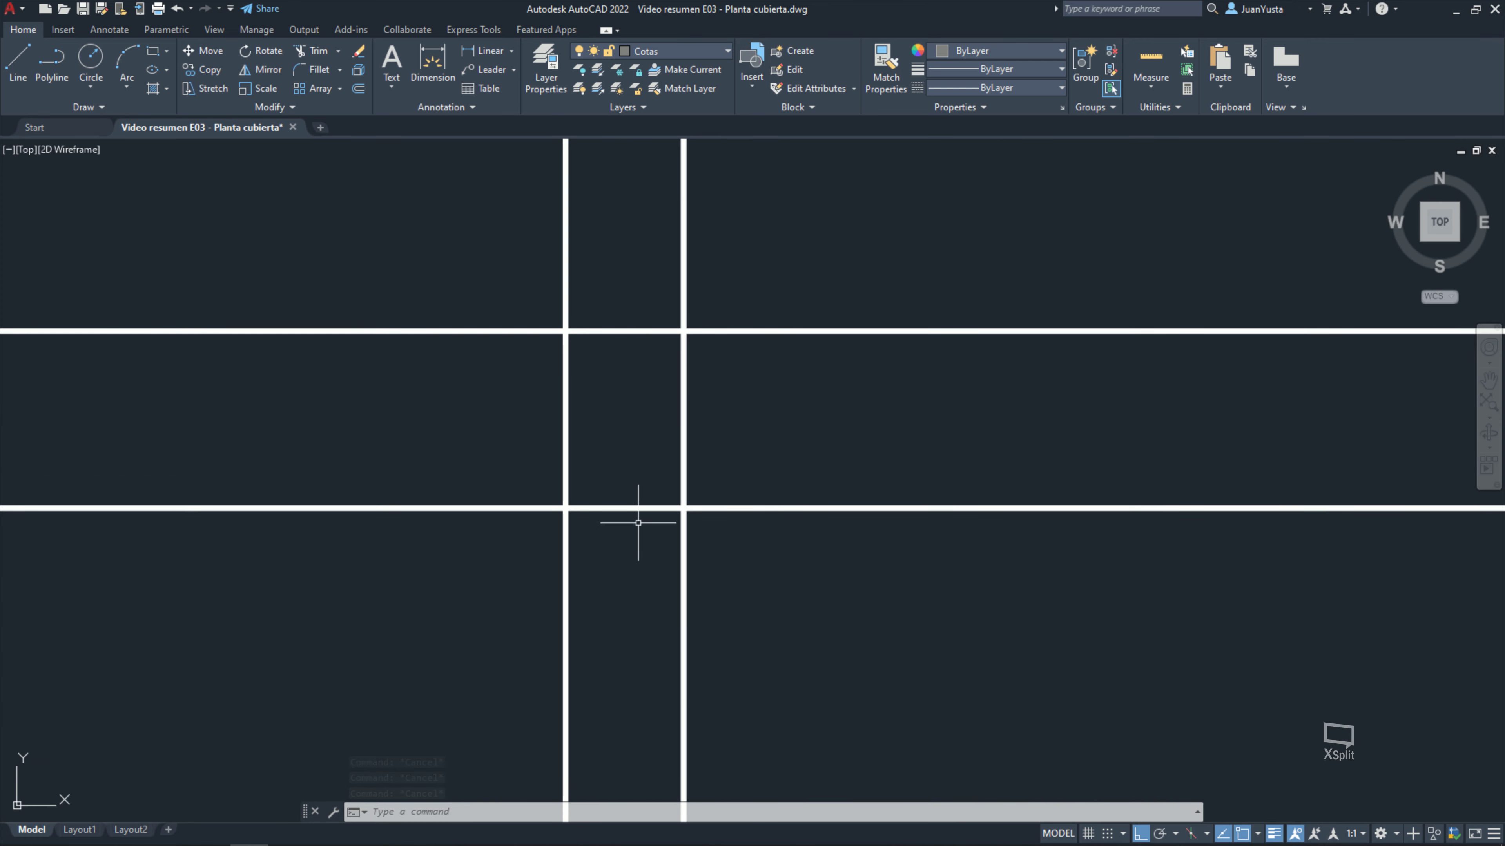
Step: Trim the overlapping lines at the wall–slab junctions into clean intersections
key("Return")
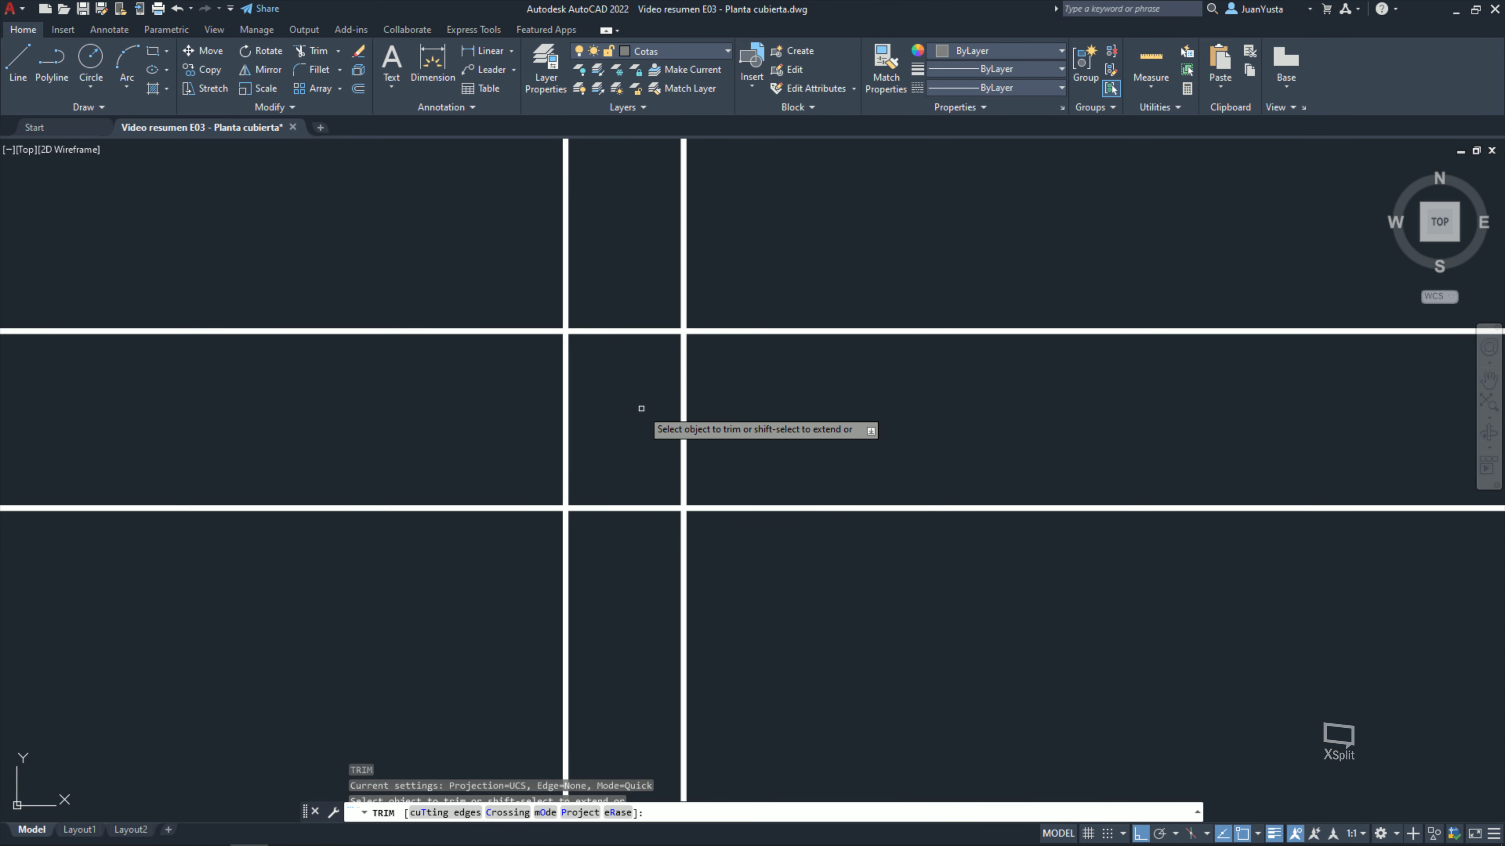
left_click(641, 413)
key("Return")
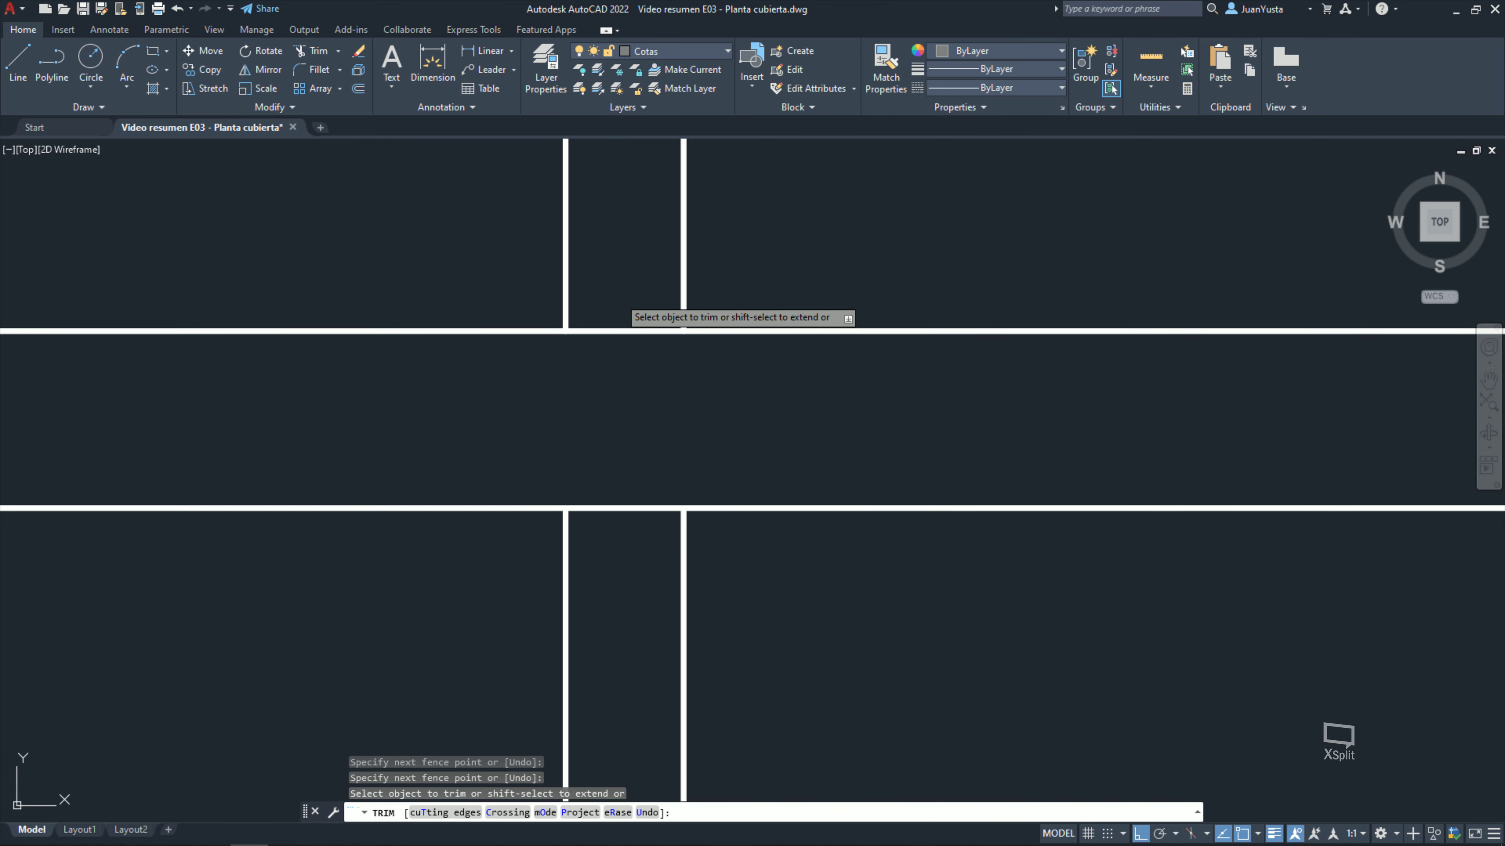
left_click(616, 178)
key("Return")
scroll(653, 462, "down", 4)
scroll(829, 472, "down", 3)
scroll(892, 411, "up", 3)
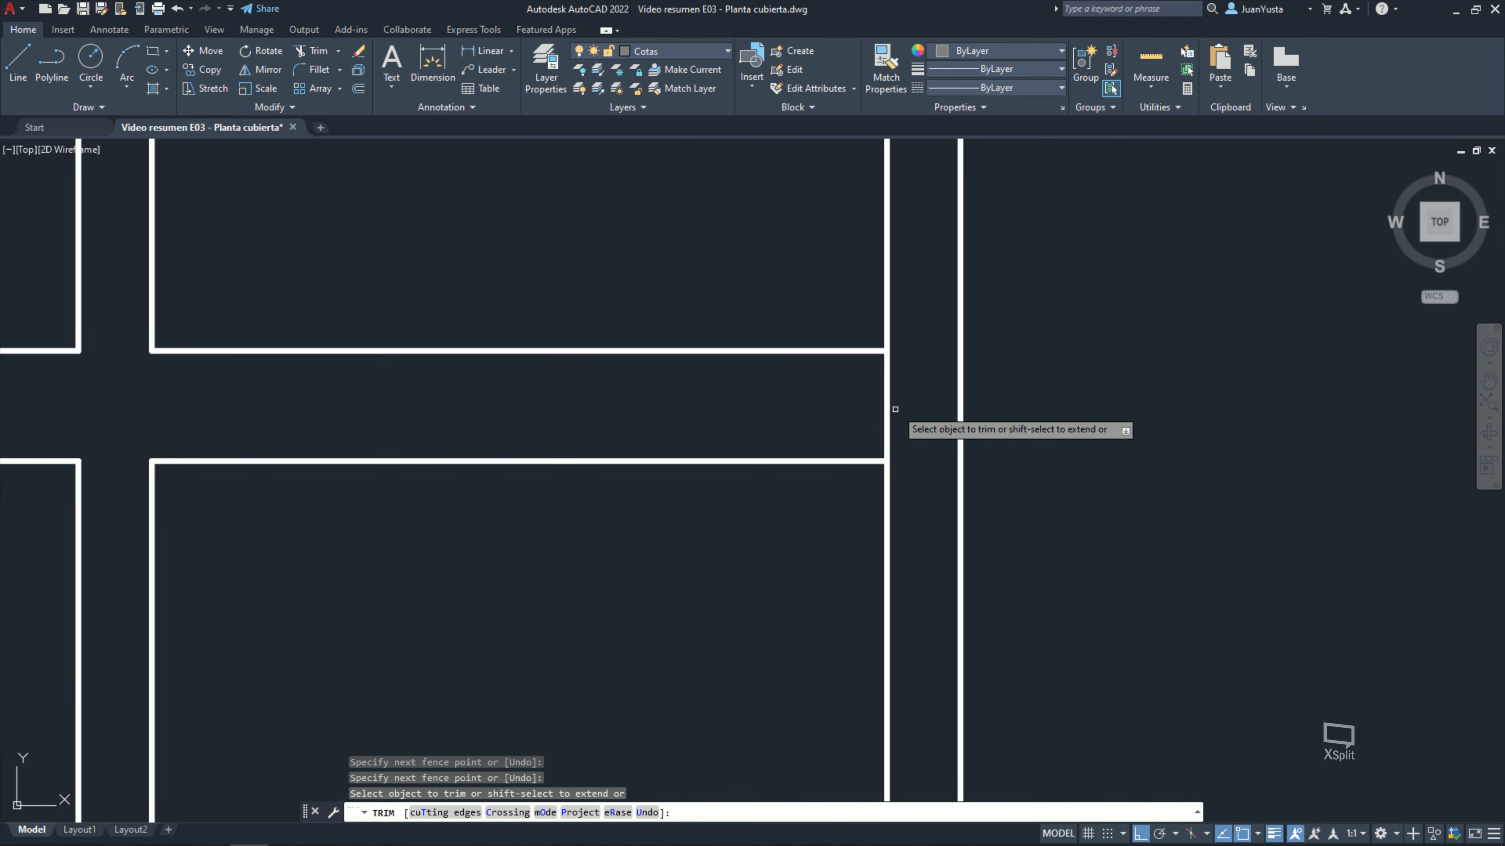
left_click(856, 403)
scroll(839, 391, "up", 2)
scroll(839, 391, "down", 3)
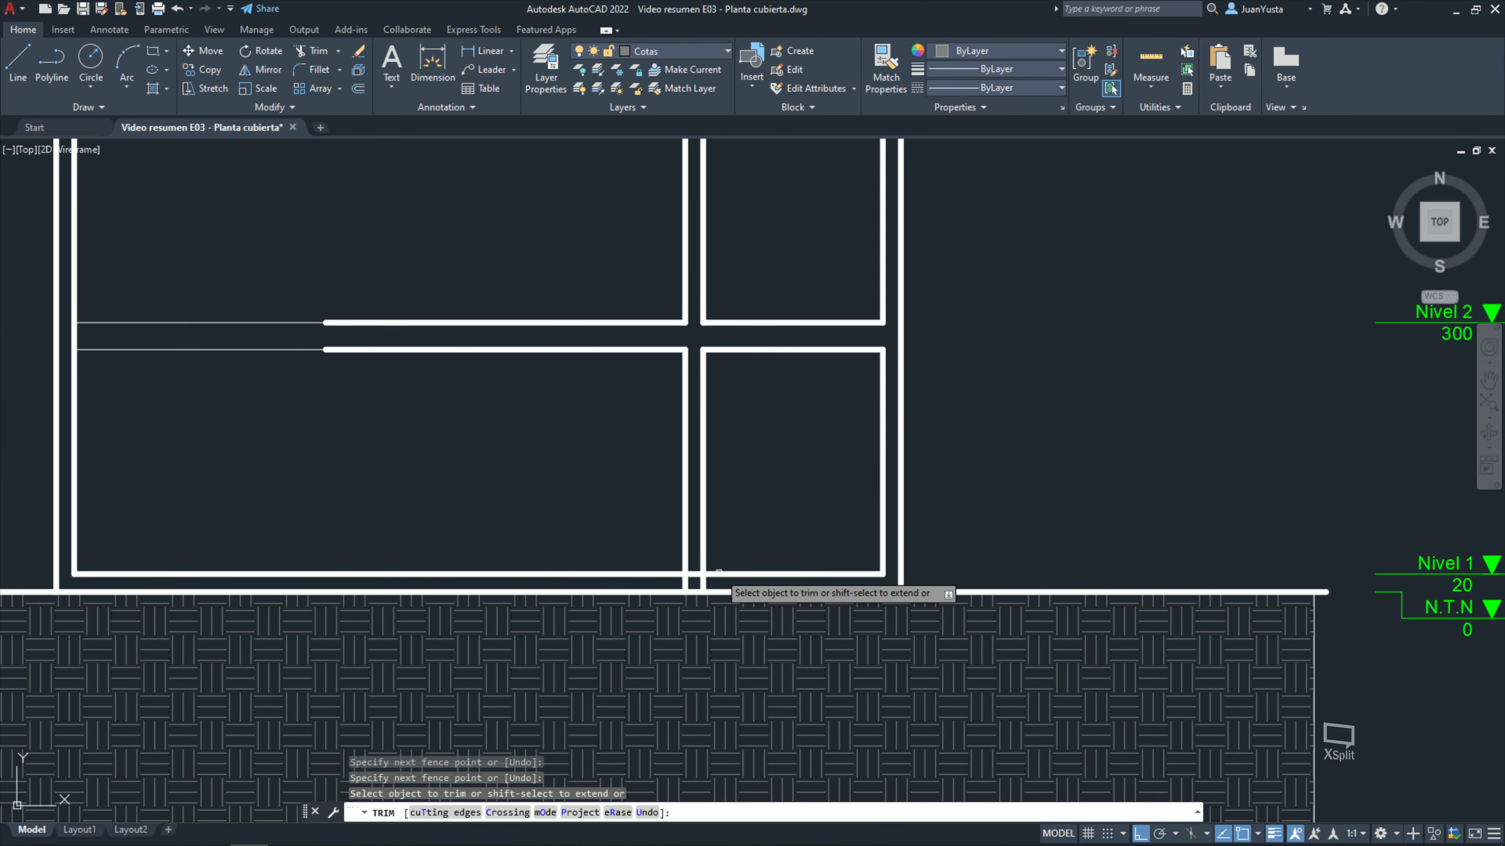
scroll(770, 584, "up", 4)
key("Return")
Step: End the trim, zoom out to the full section, and bring up the reference PDF
scroll(614, 538, "down", 2)
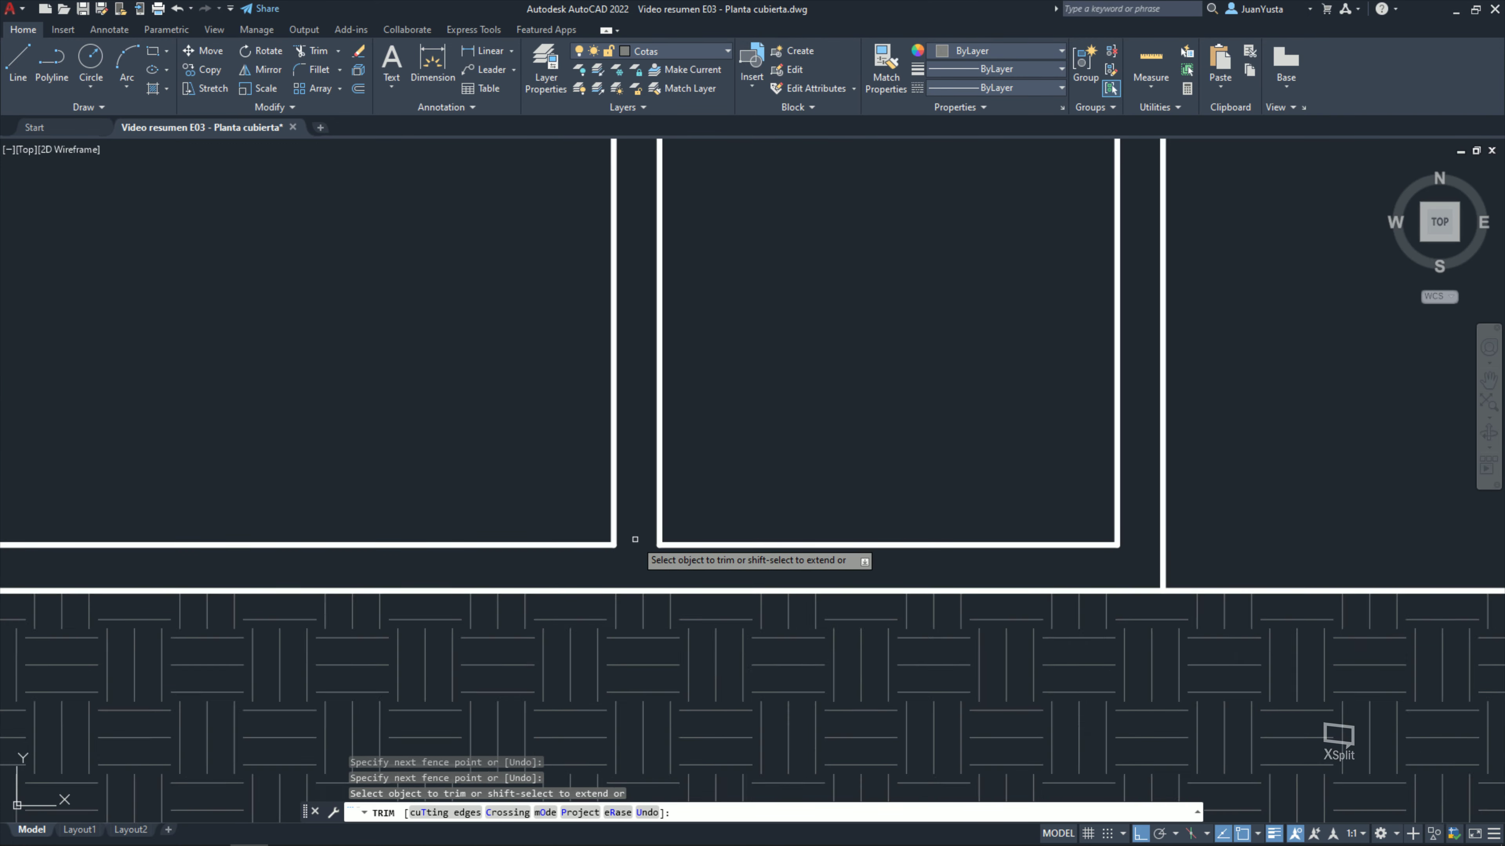
scroll(634, 545, "down", 2)
middle_click_drag(399, 615, 600, 458)
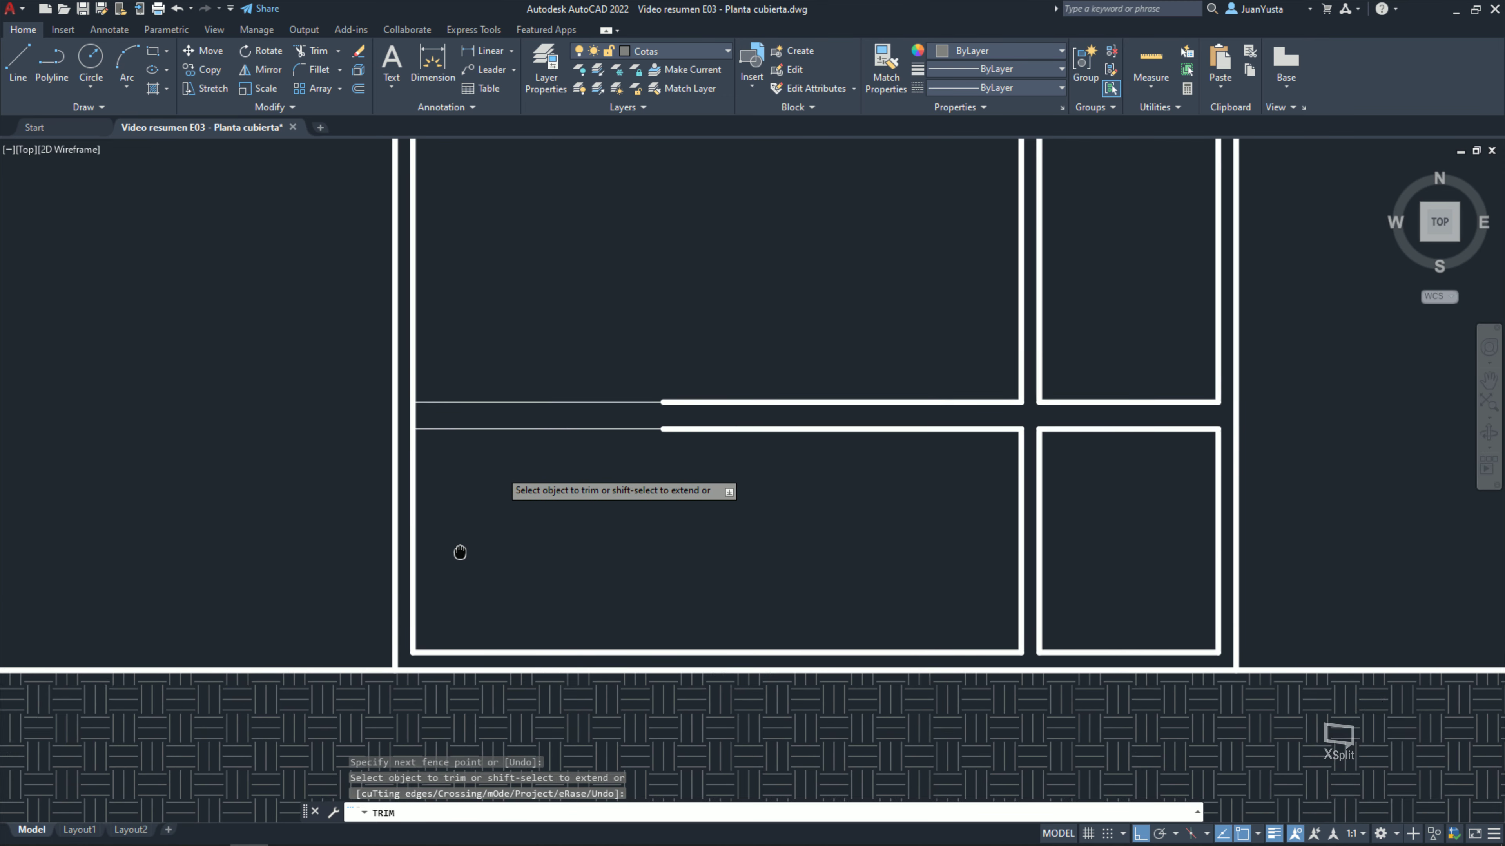
scroll(569, 456, "down", 2)
key("Escape")
key("Escape")
scroll(588, 454, "down", 2)
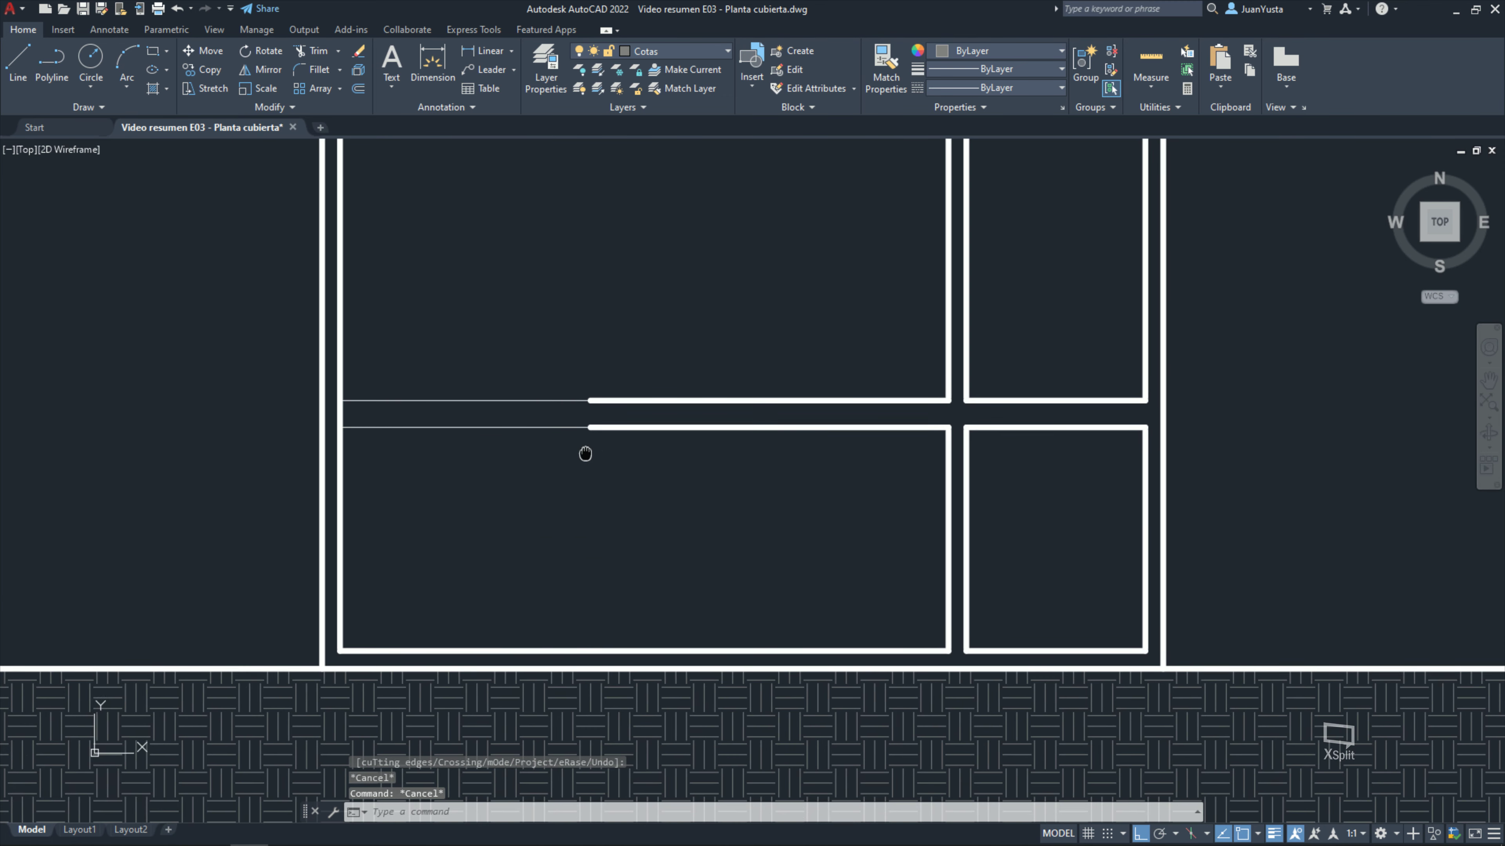
scroll(591, 460, "down", 2)
middle_click_drag(591, 461, 551, 491)
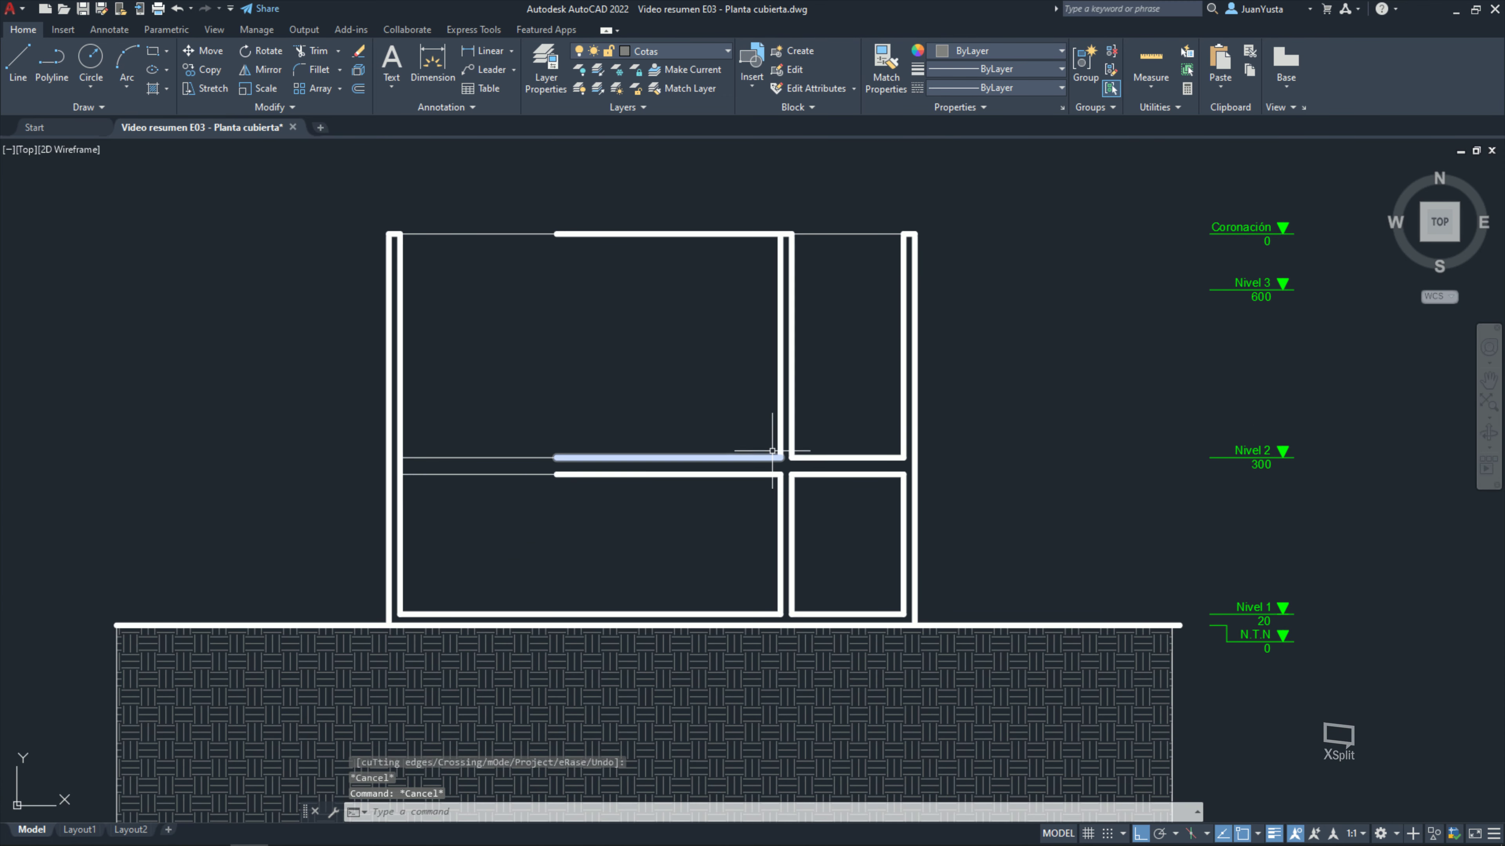
key("alt+Tab")
Step: Move the Corte Longitudinal PDF aside, review it, then minimize Edge
left_click_drag(804, 173, 529, 157)
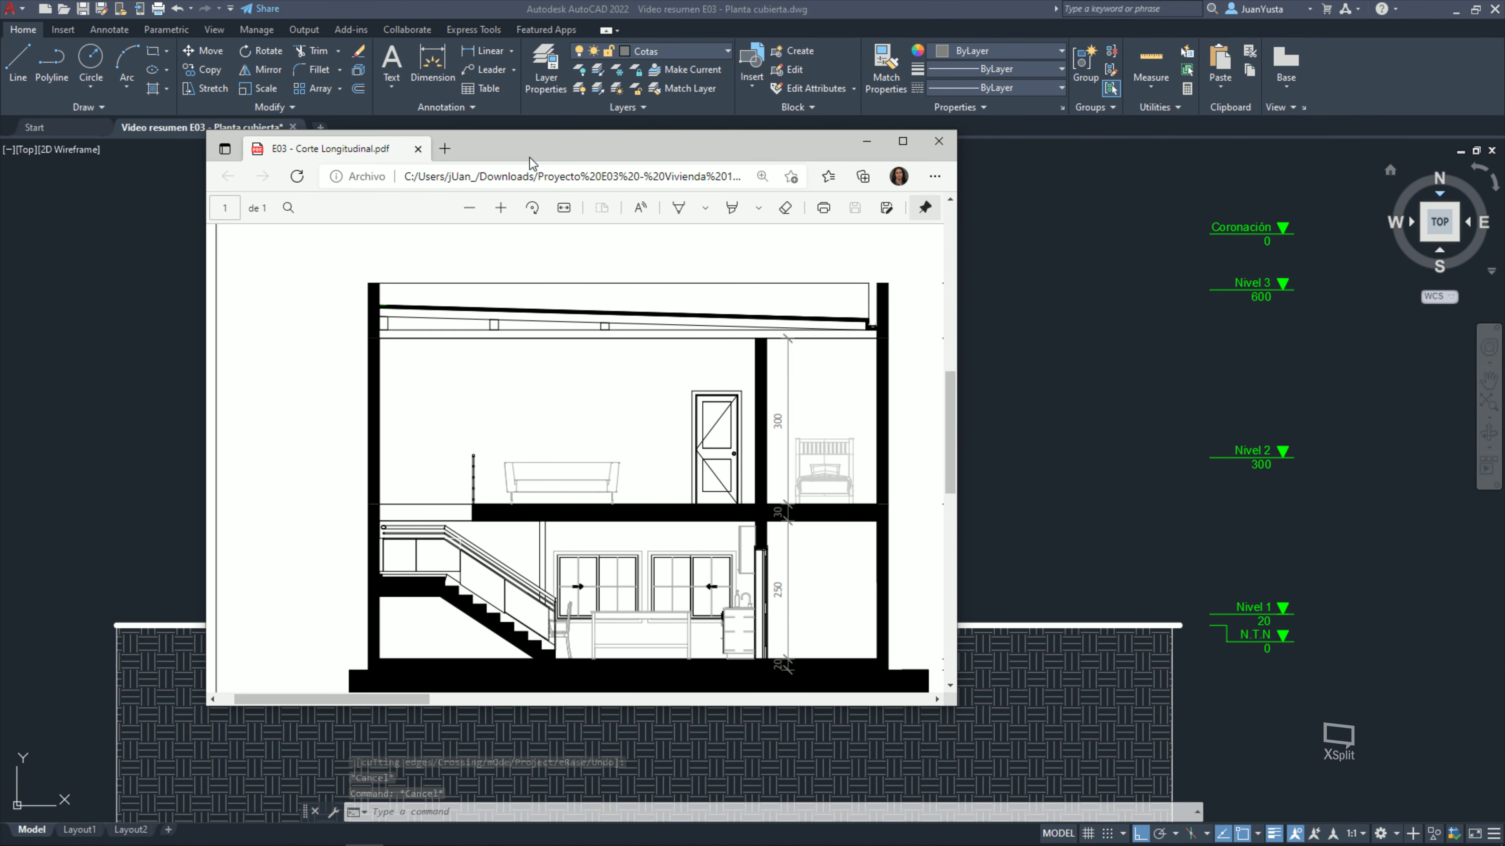
left_click(786, 427)
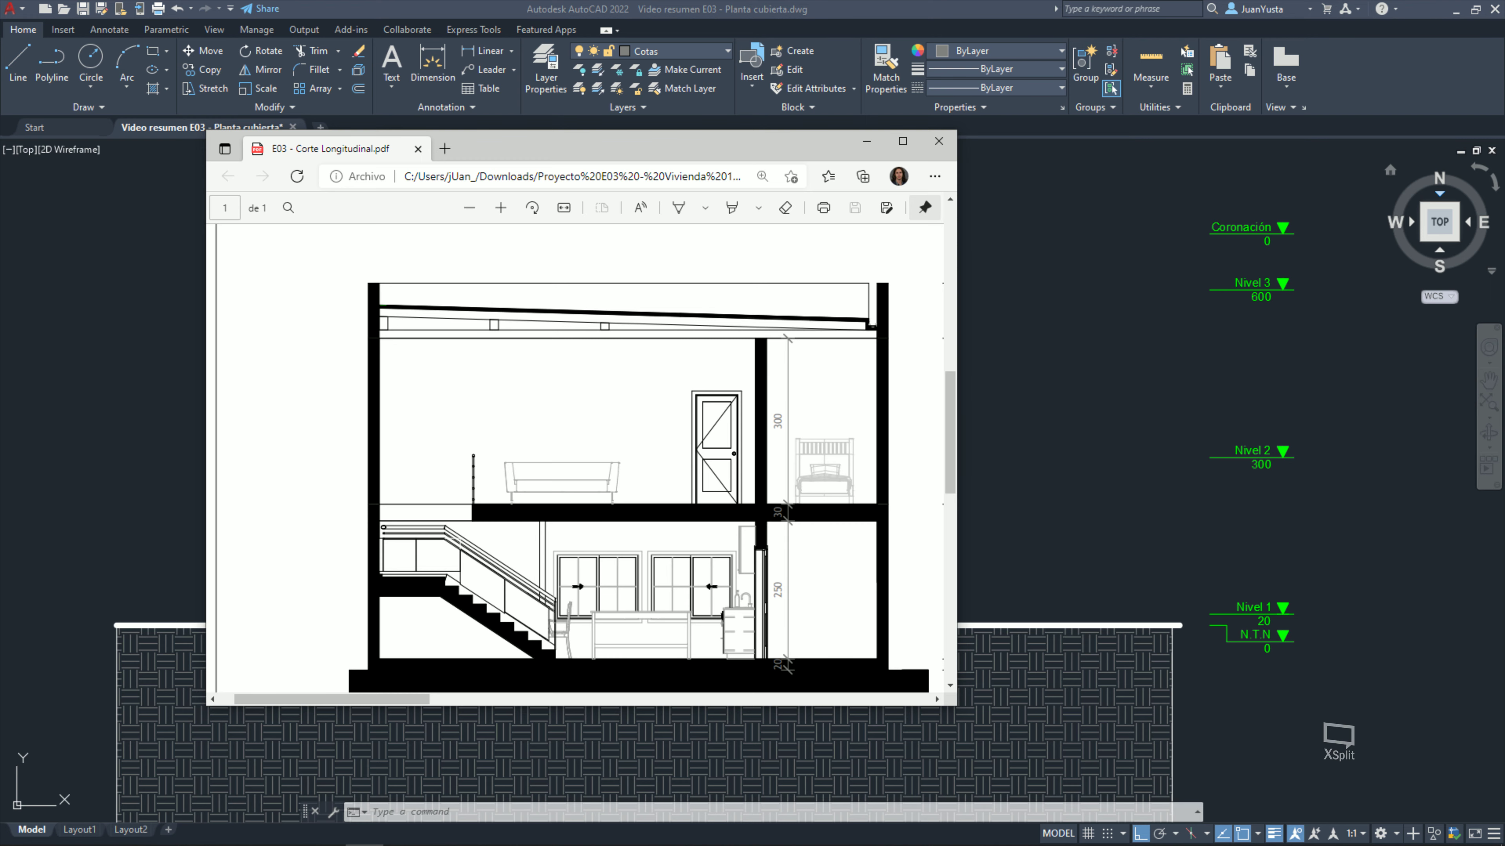
left_click(879, 148)
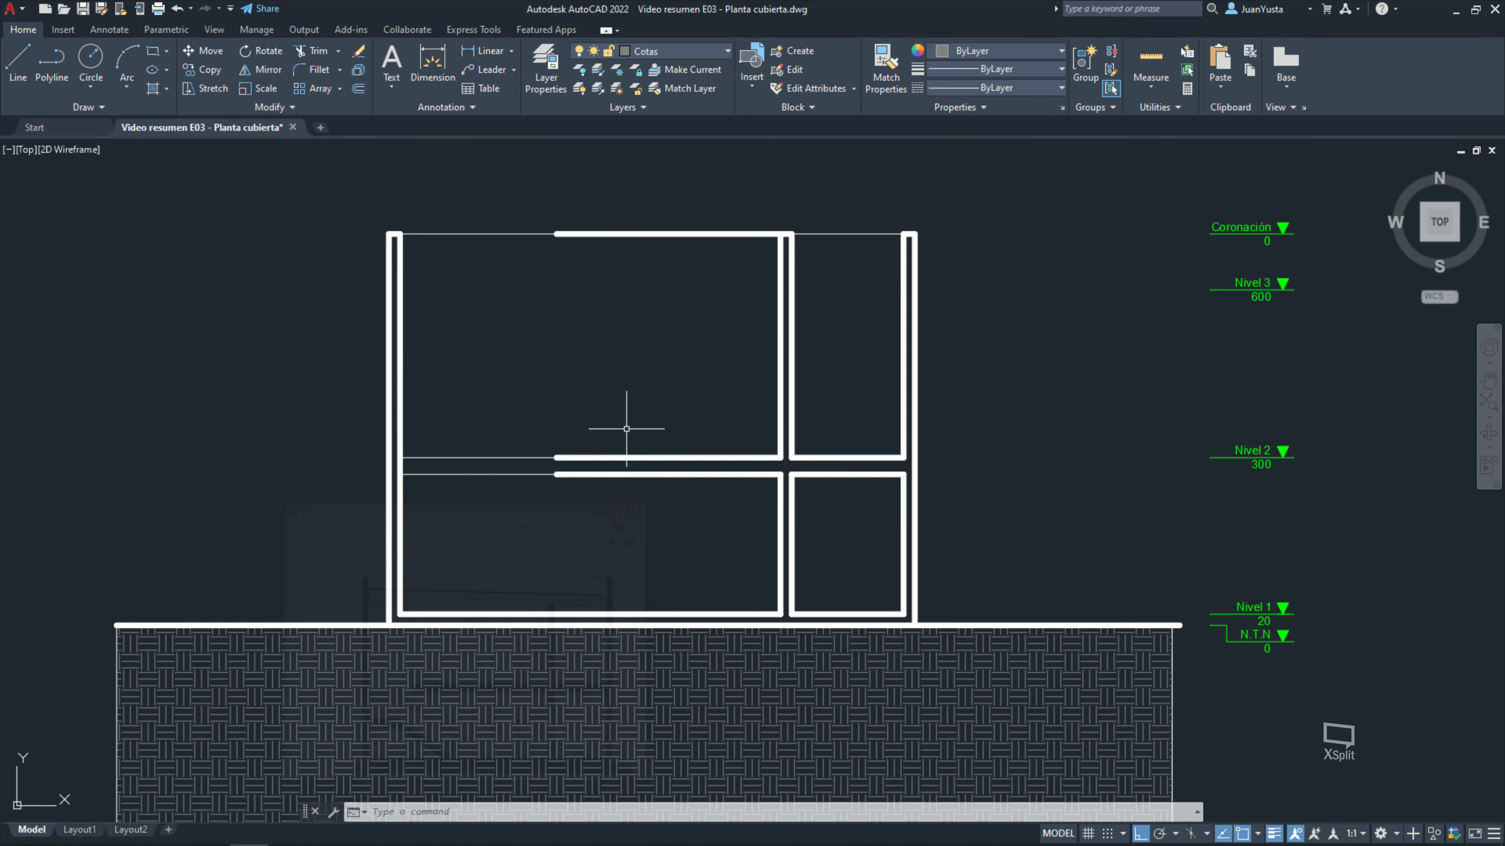
scroll(638, 437, "up", 3)
scroll(651, 427, "down", 2)
left_click(656, 419)
Step: Draw a horizontal line 300 units above the left wall corner, across to the right wall
mouse_move(656, 320)
middle_mouse_down()
mouse_move(687, 381)
mouse_move(689, 453)
middle_mouse_up()
key("Escape")
key("Escape")
type("l")
key("Return")
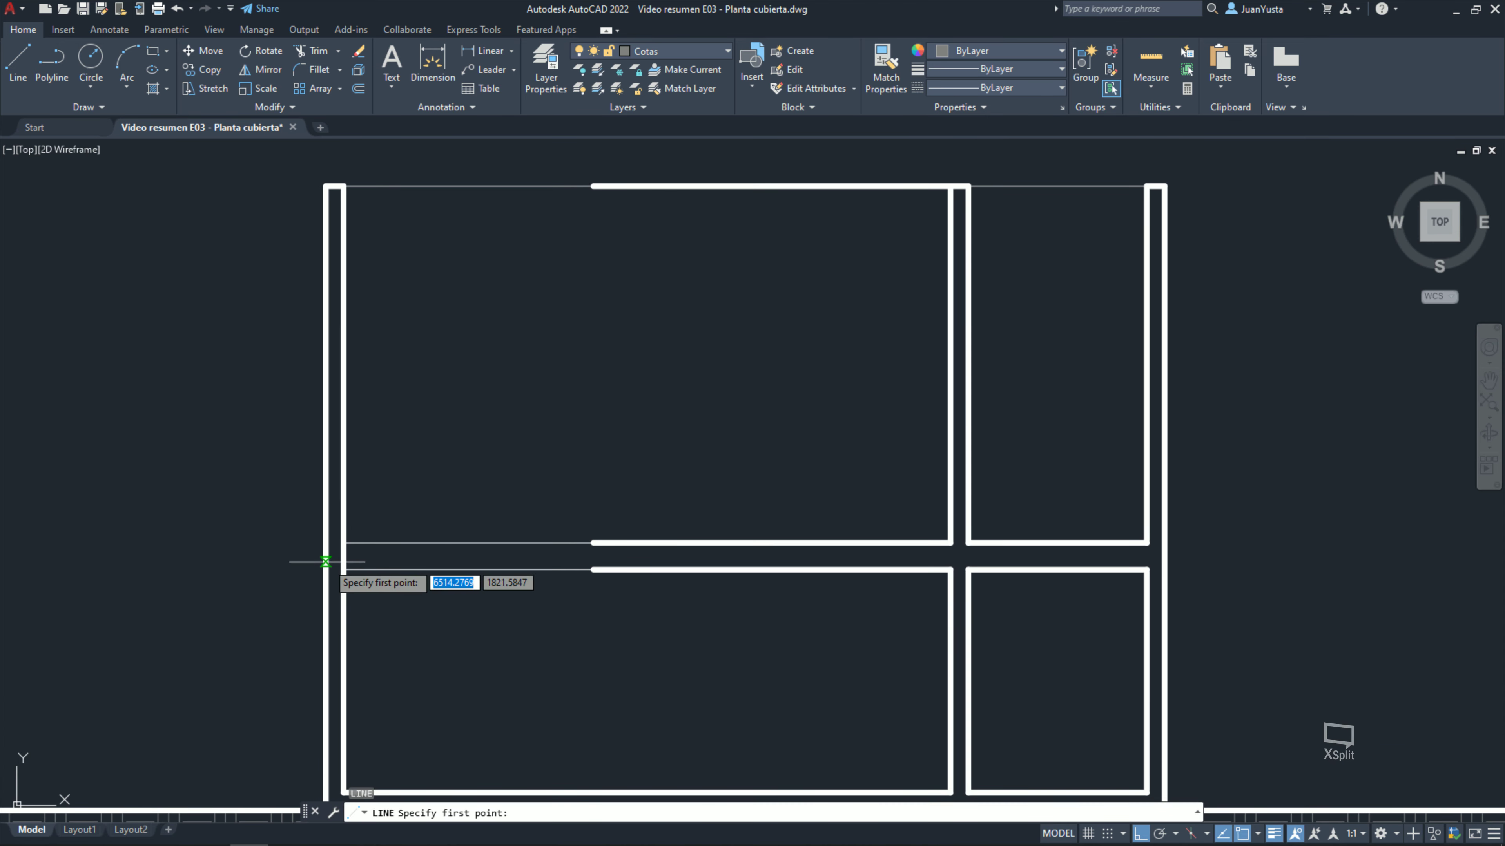
left_click(344, 543)
type("33")
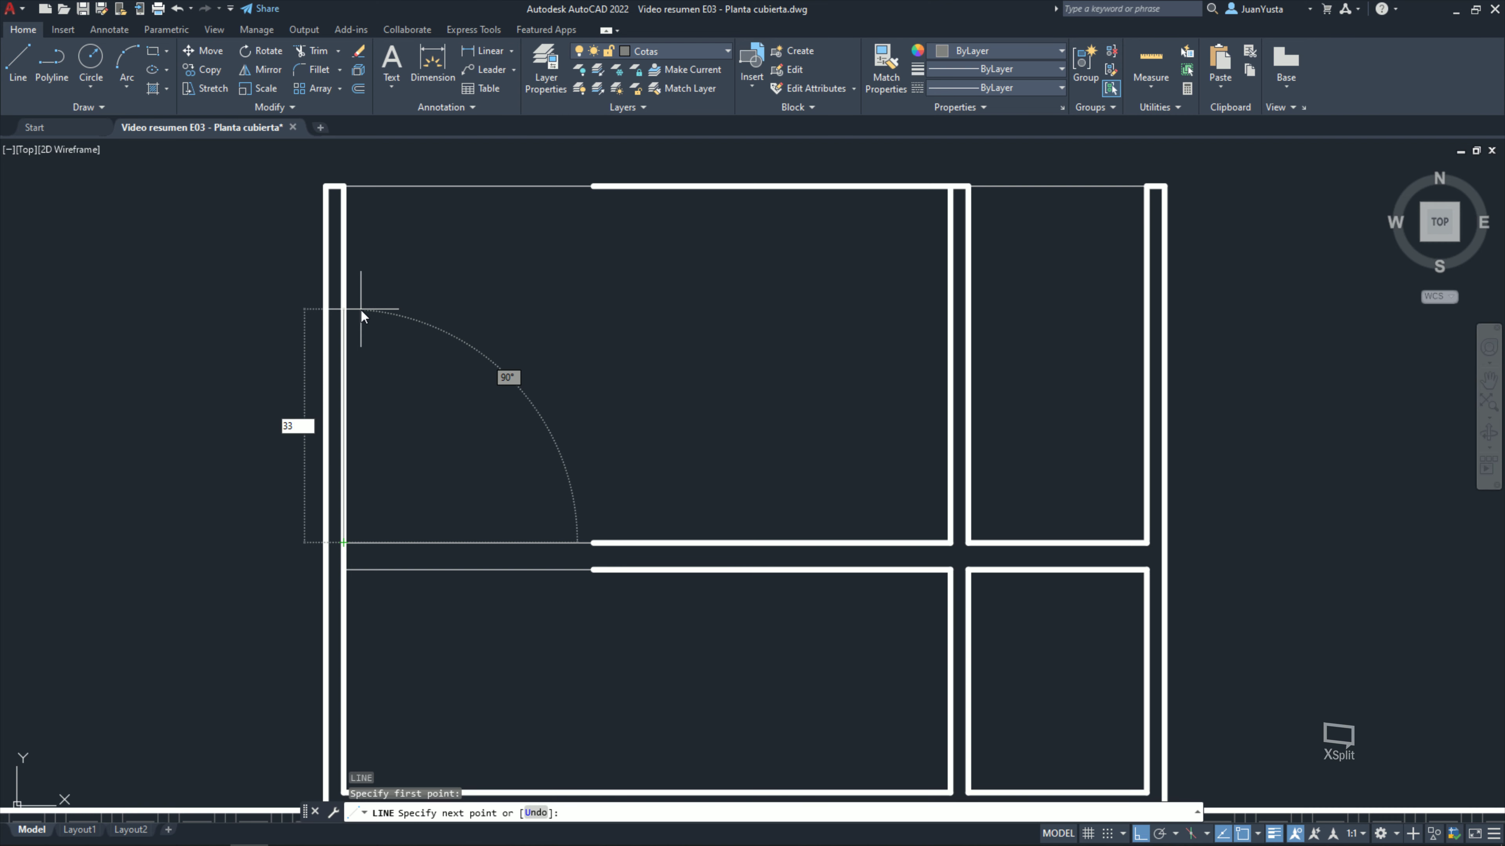
key("BackSpace")
type("00")
key("Return")
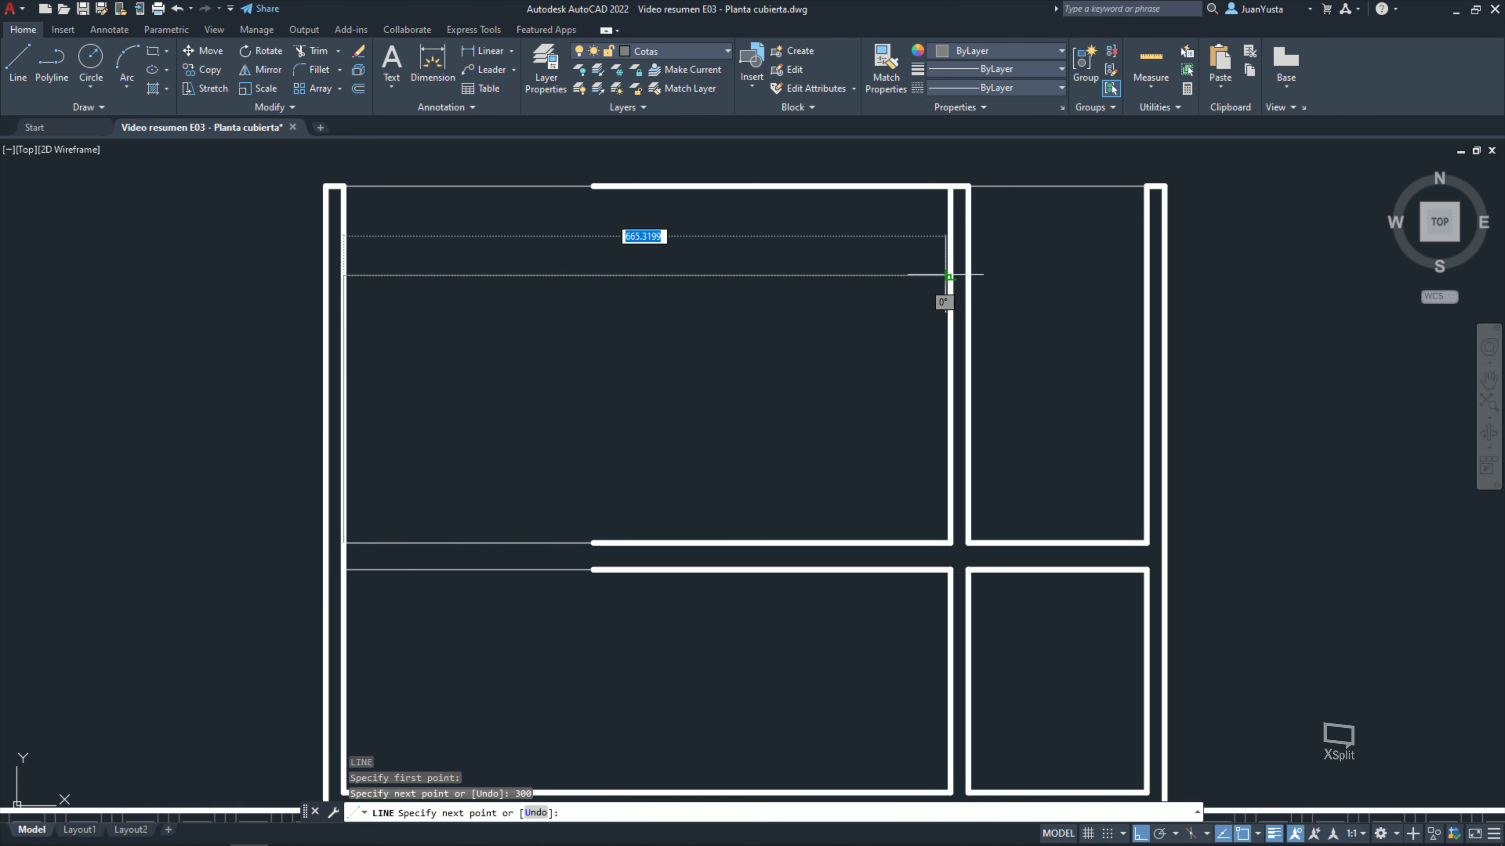
left_click(1146, 275)
key("Escape")
key("Escape")
Step: Select the new 300 line to check it, then deselect and pan slightly left
left_click(859, 264)
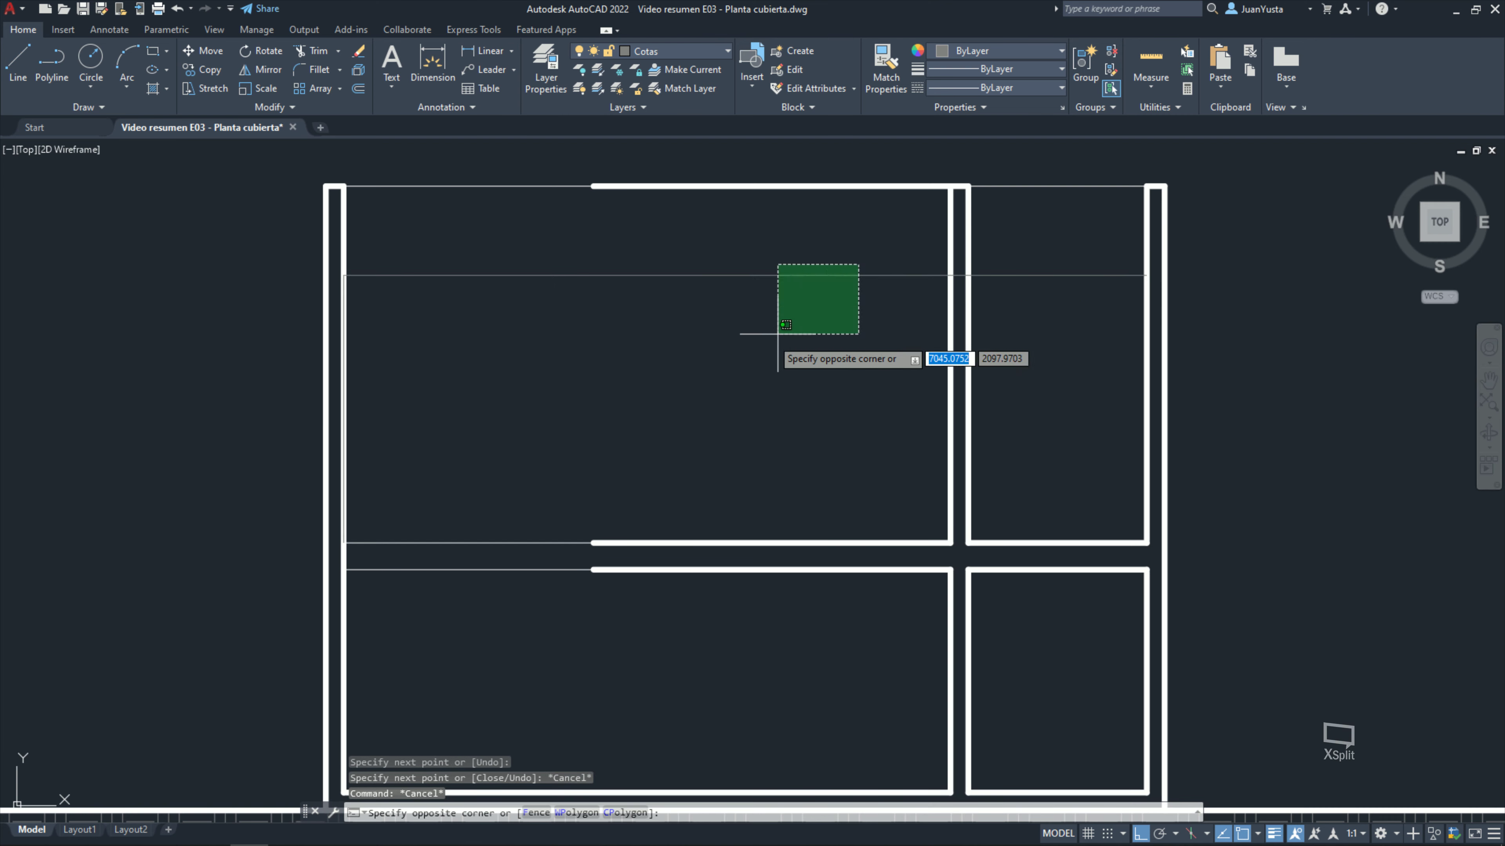
left_click(778, 334)
left_click(696, 56)
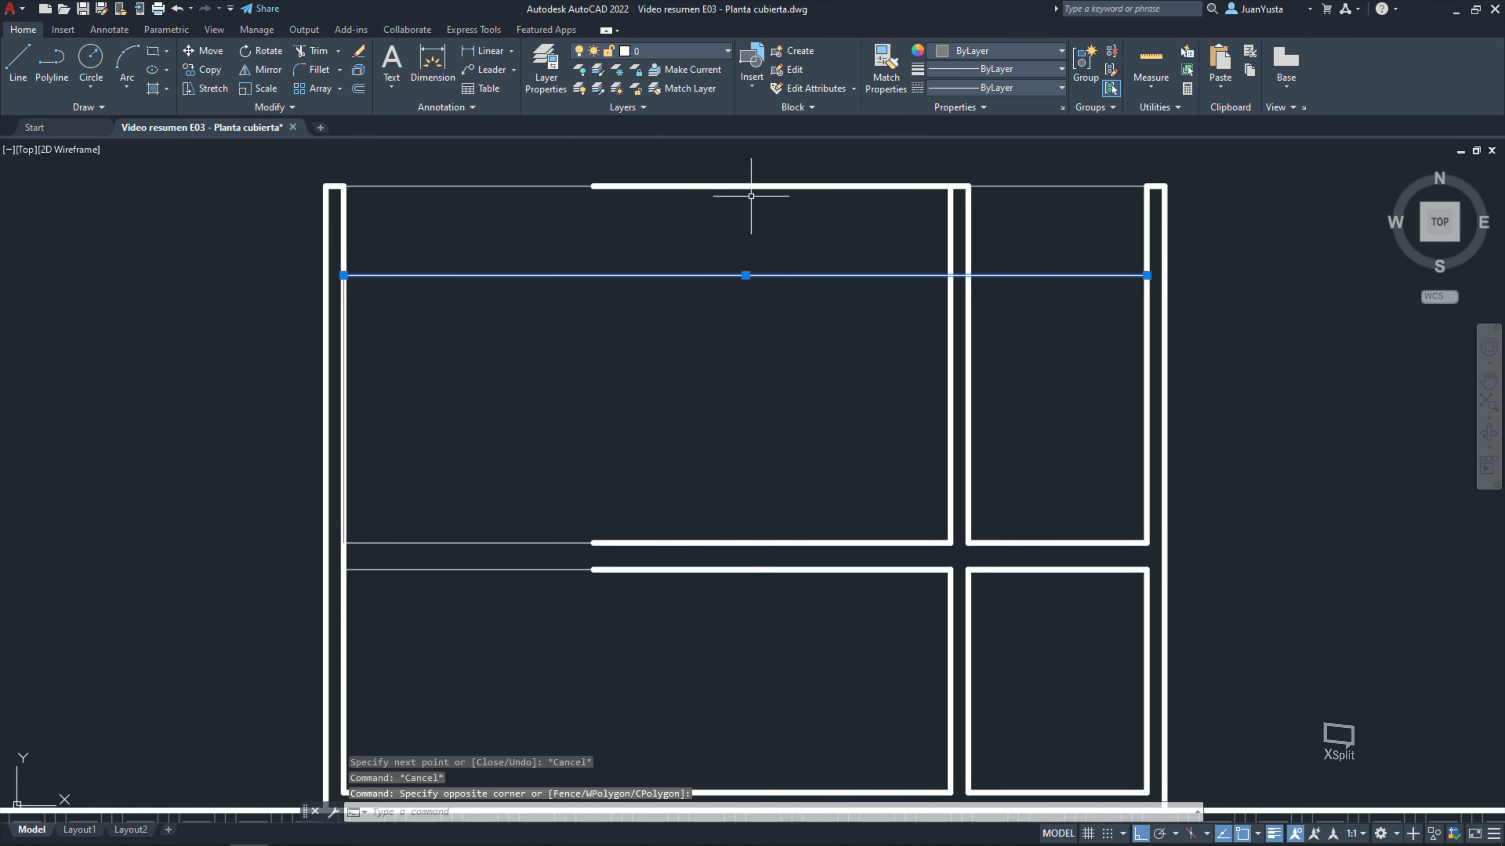
key("Escape")
key("Escape")
middle_click_drag(667, 444, 642, 447)
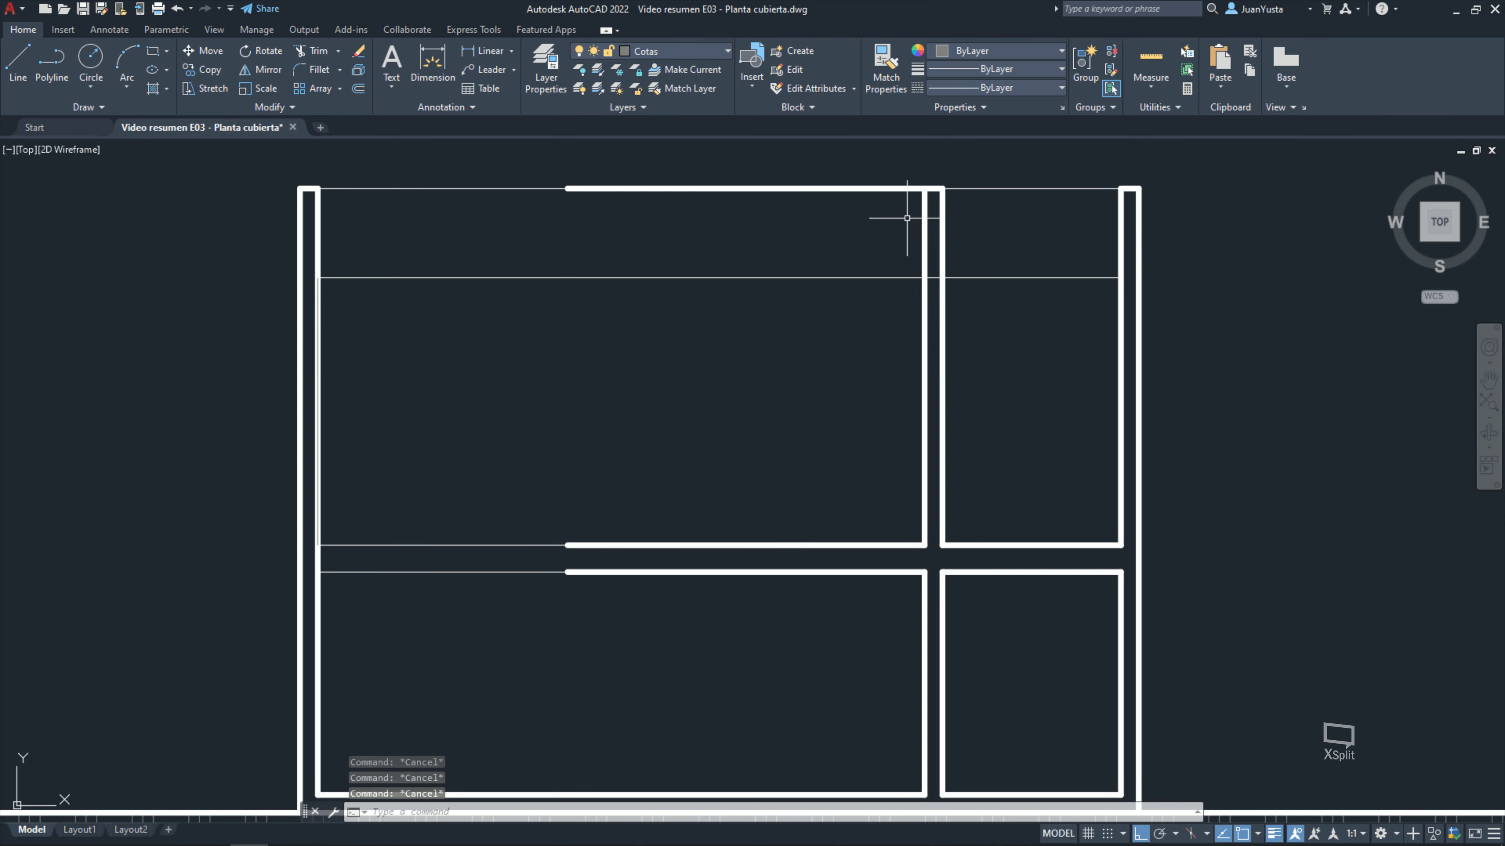
key("alt+Tab")
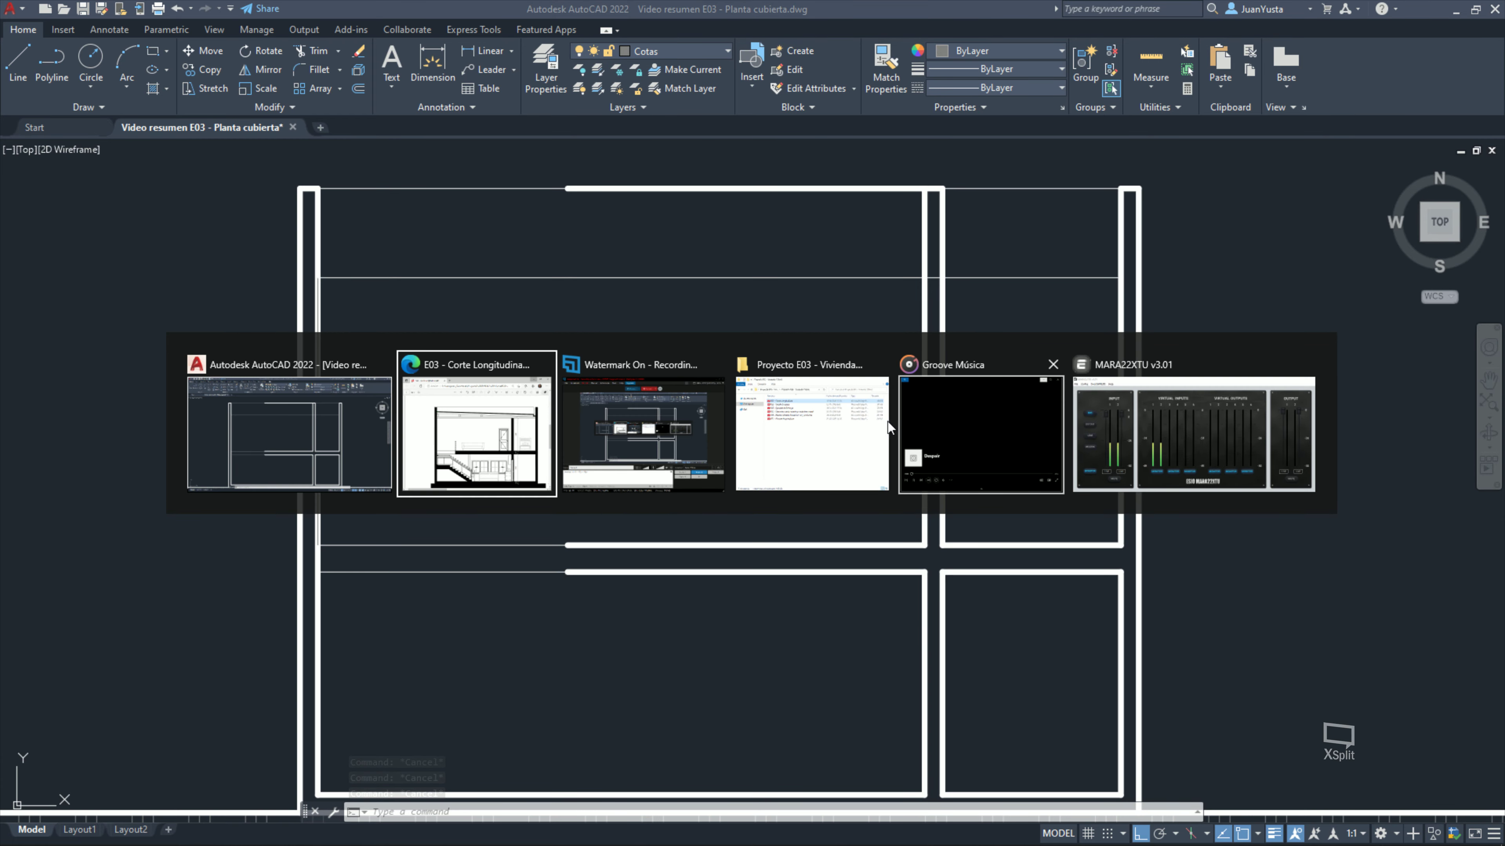
Step: Switch to the Edge window showing E03 - Corte Longitudinal.pdf
left_click(484, 412)
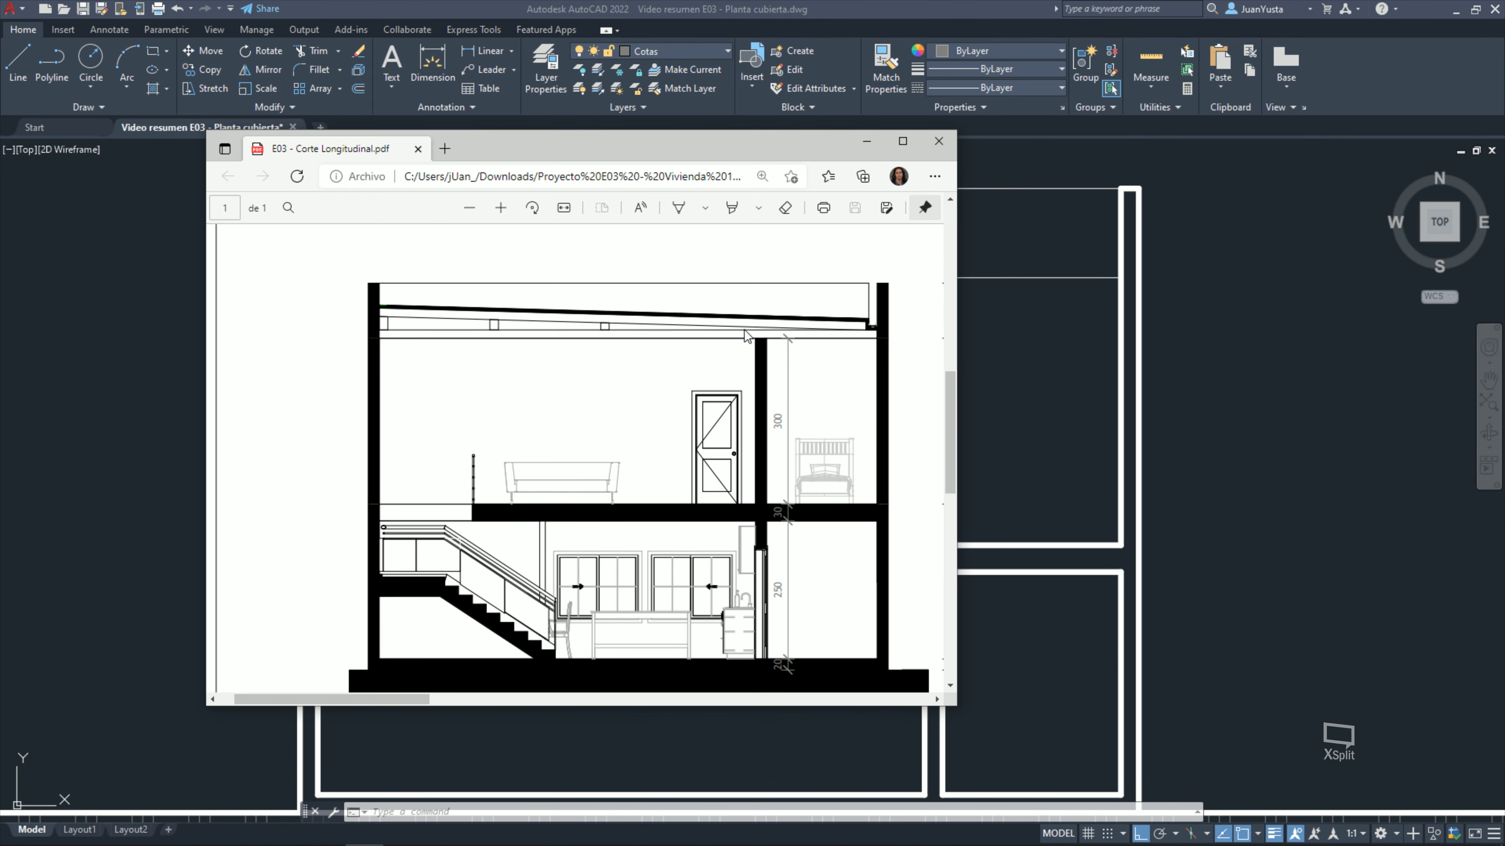
key("ctrl")
Step: Stretch both interior wall lines' top ends down to the new 300 line
left_click(1011, 335)
left_click(924, 225)
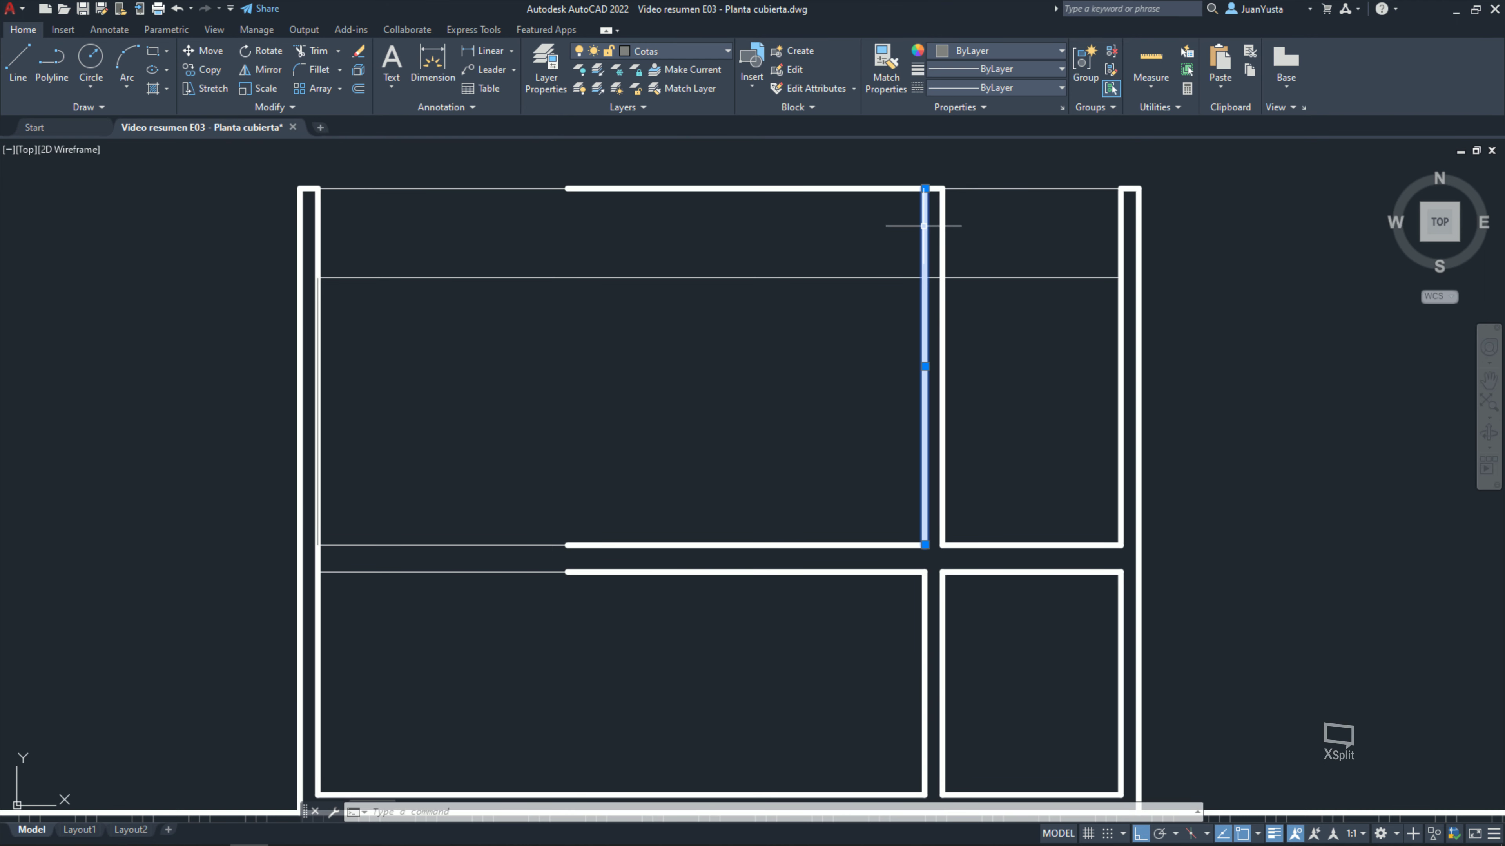
left_click(923, 188)
left_click(924, 278)
key("Escape")
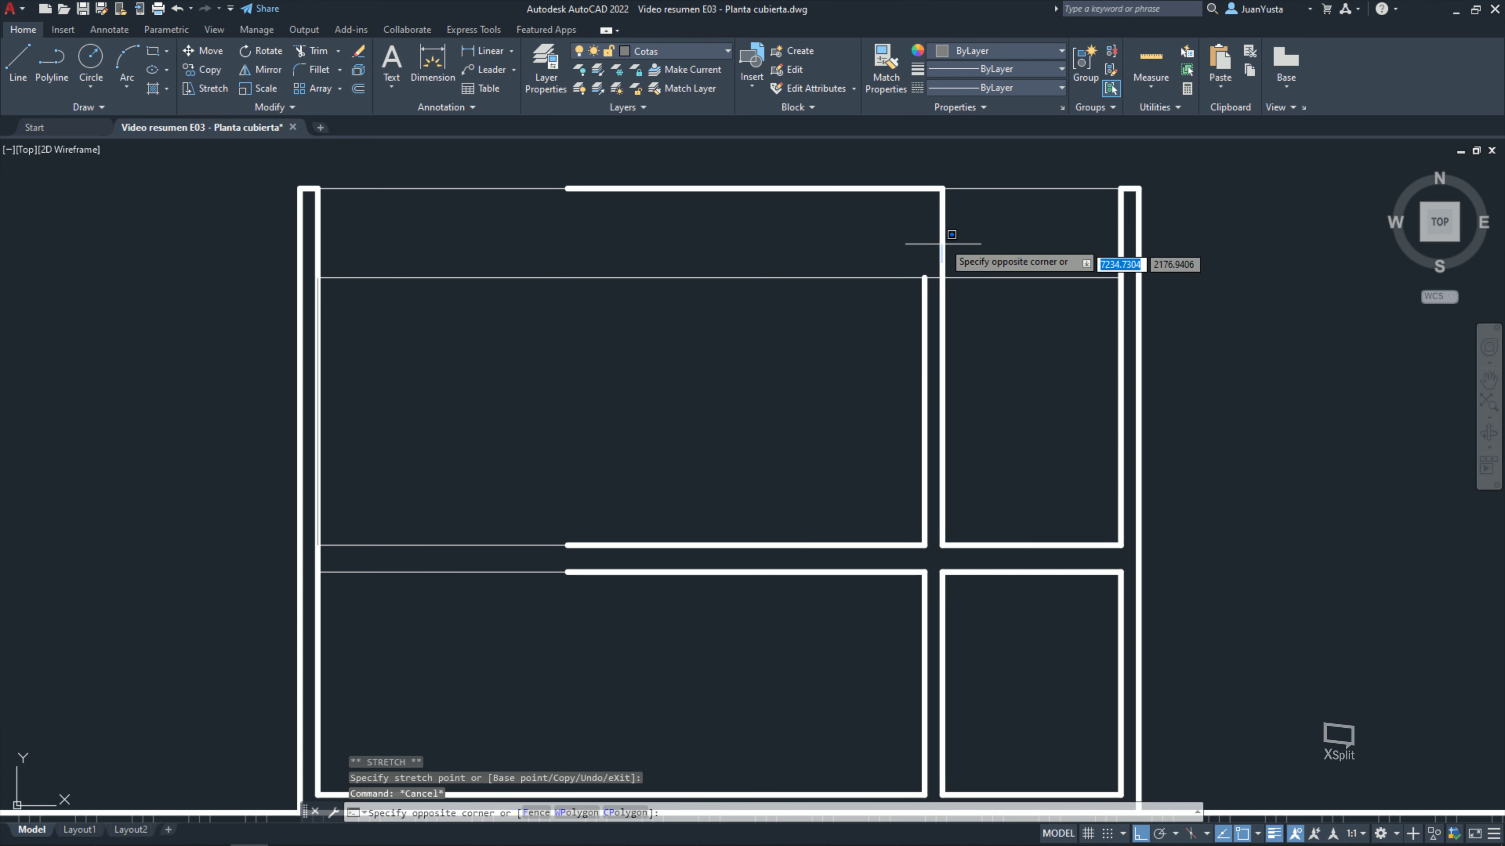
left_click(942, 226)
left_click(942, 189)
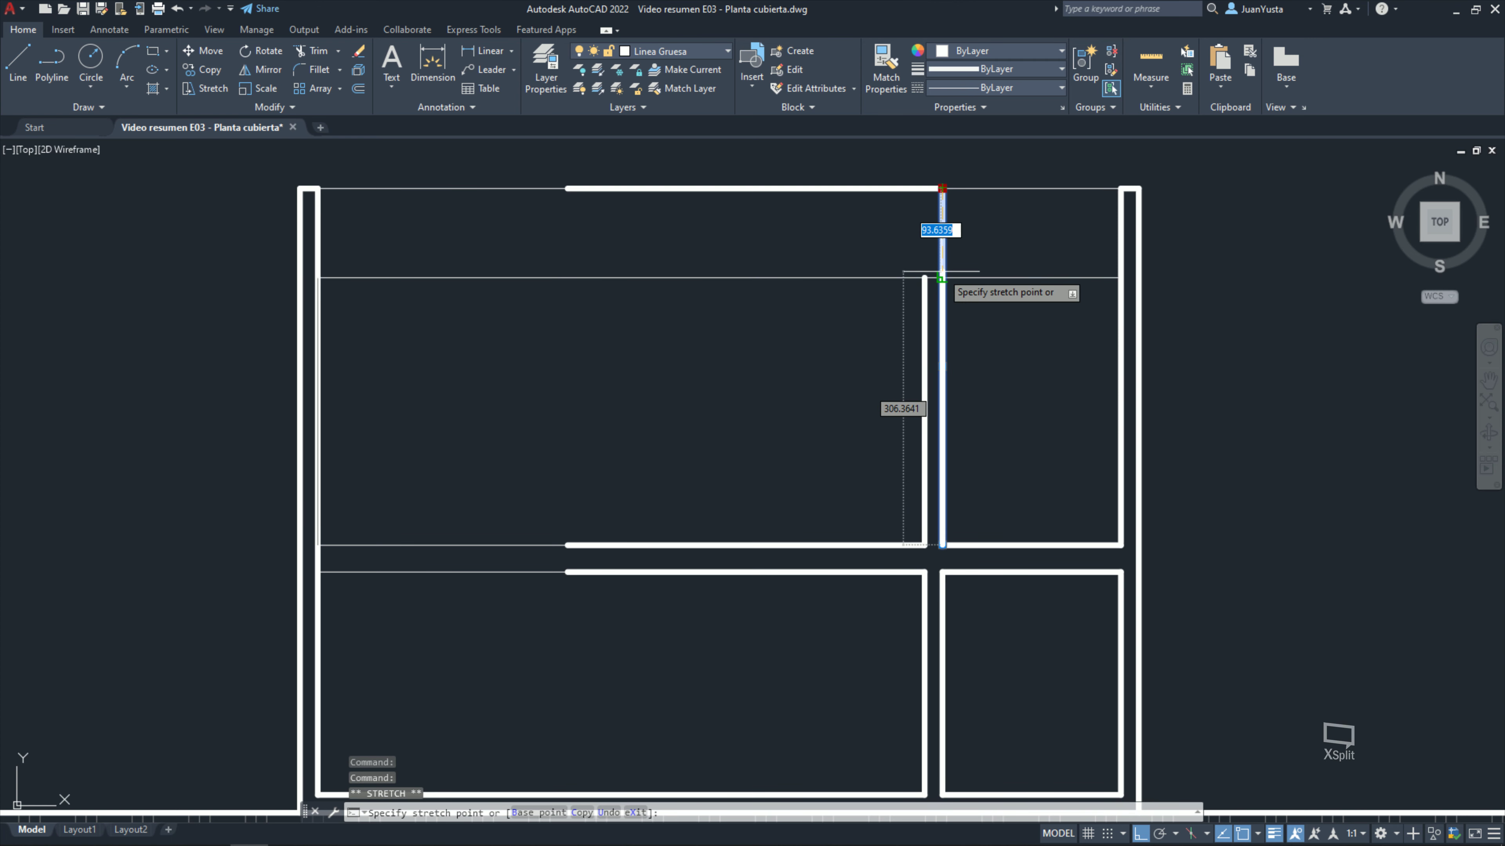
left_click(942, 277)
key("Escape")
key("Escape")
Step: Erase the middle top segment and extend the right piece left to the left wall
left_click(920, 189)
key("Delete")
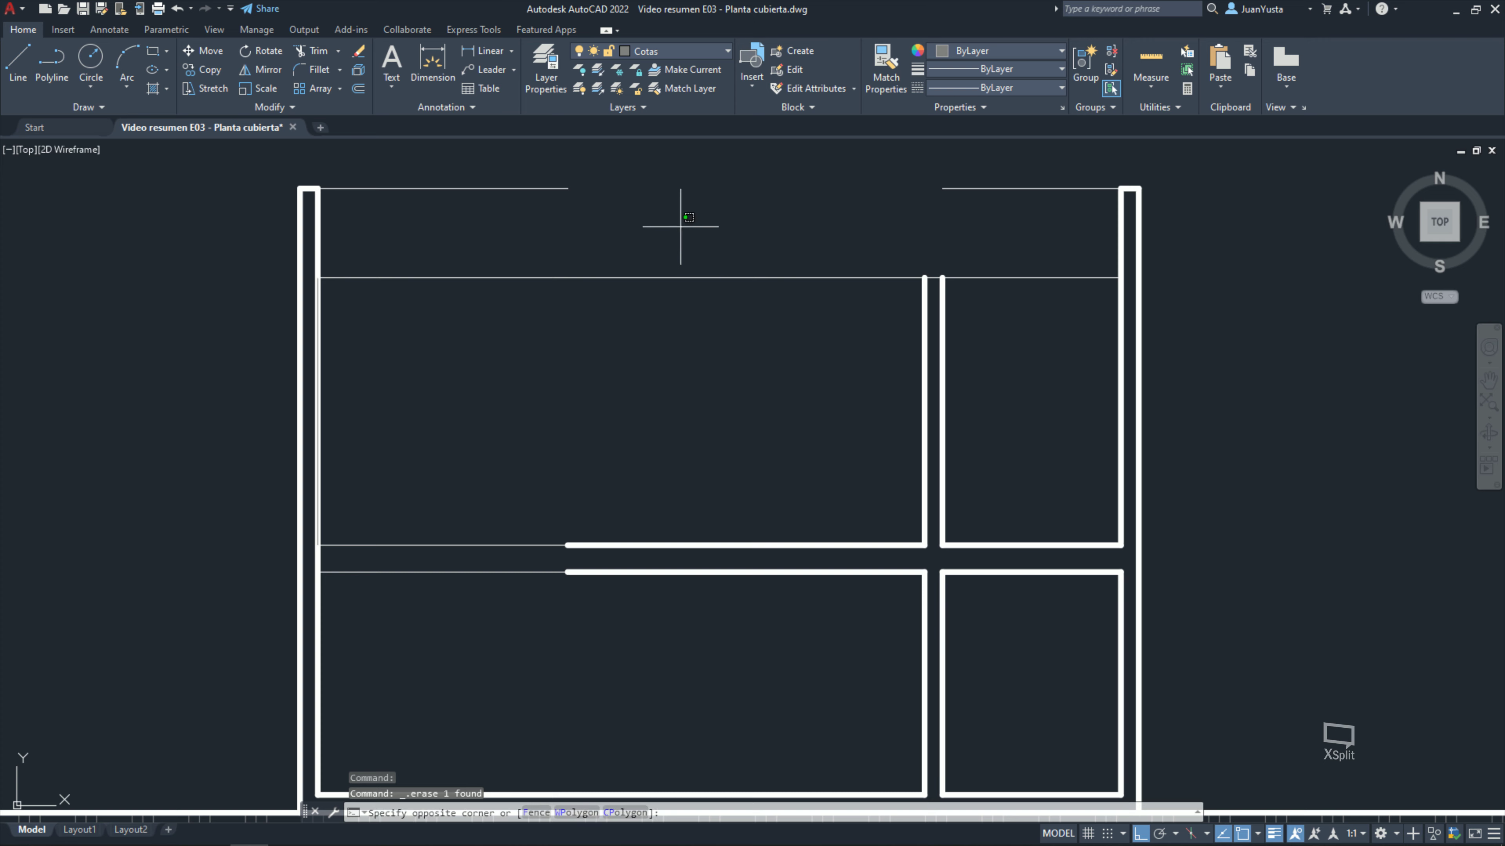
left_click(979, 189)
left_click(942, 188)
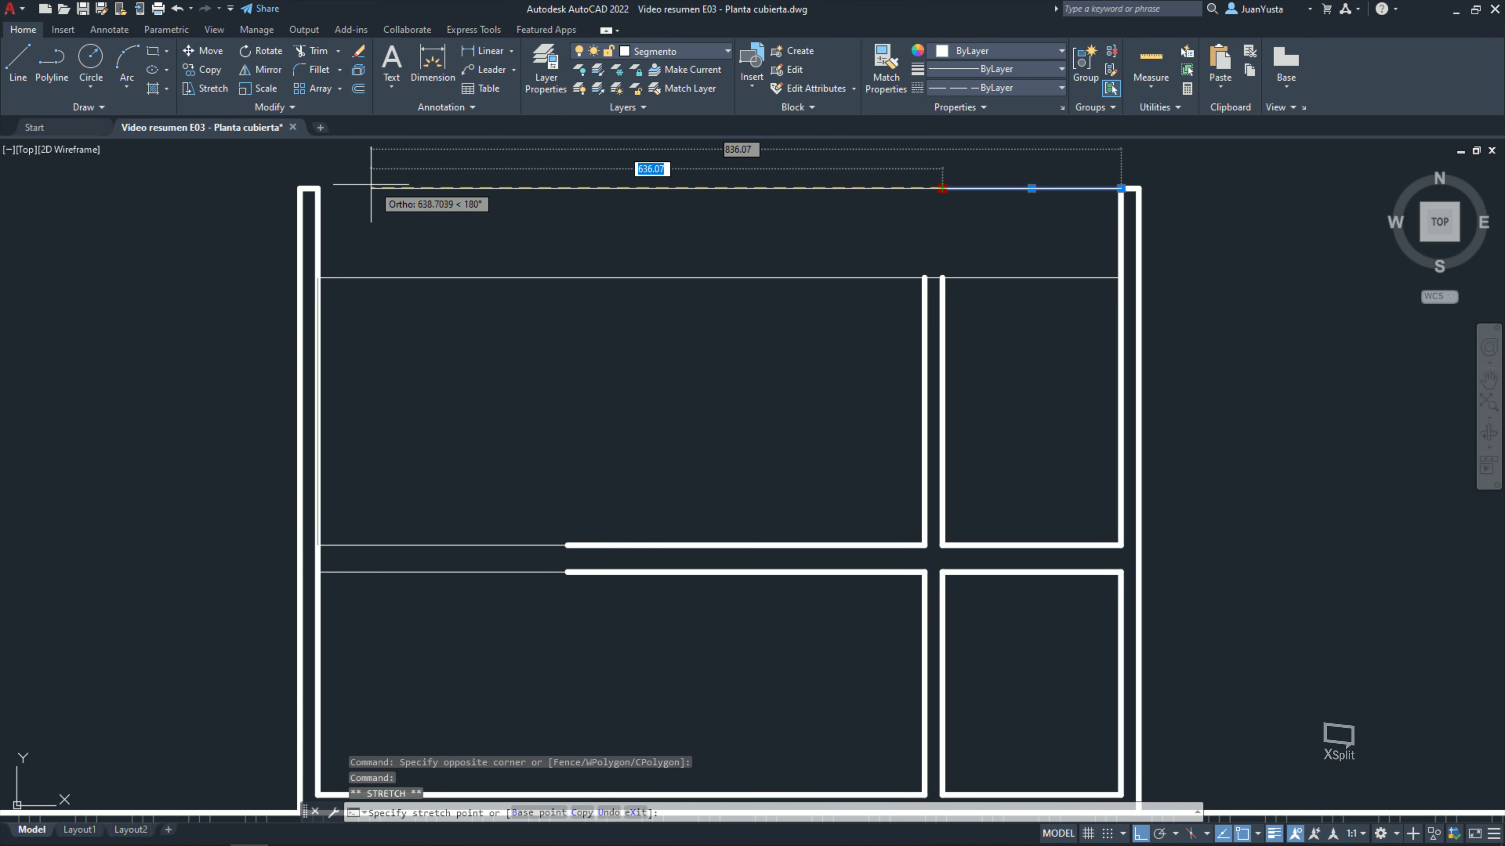
left_click(320, 188)
key("Escape")
key("Escape")
key("Escape")
Step: Put the short wall cap between the interior wall lines on layer Linea Gruesa
type("l")
key("Return")
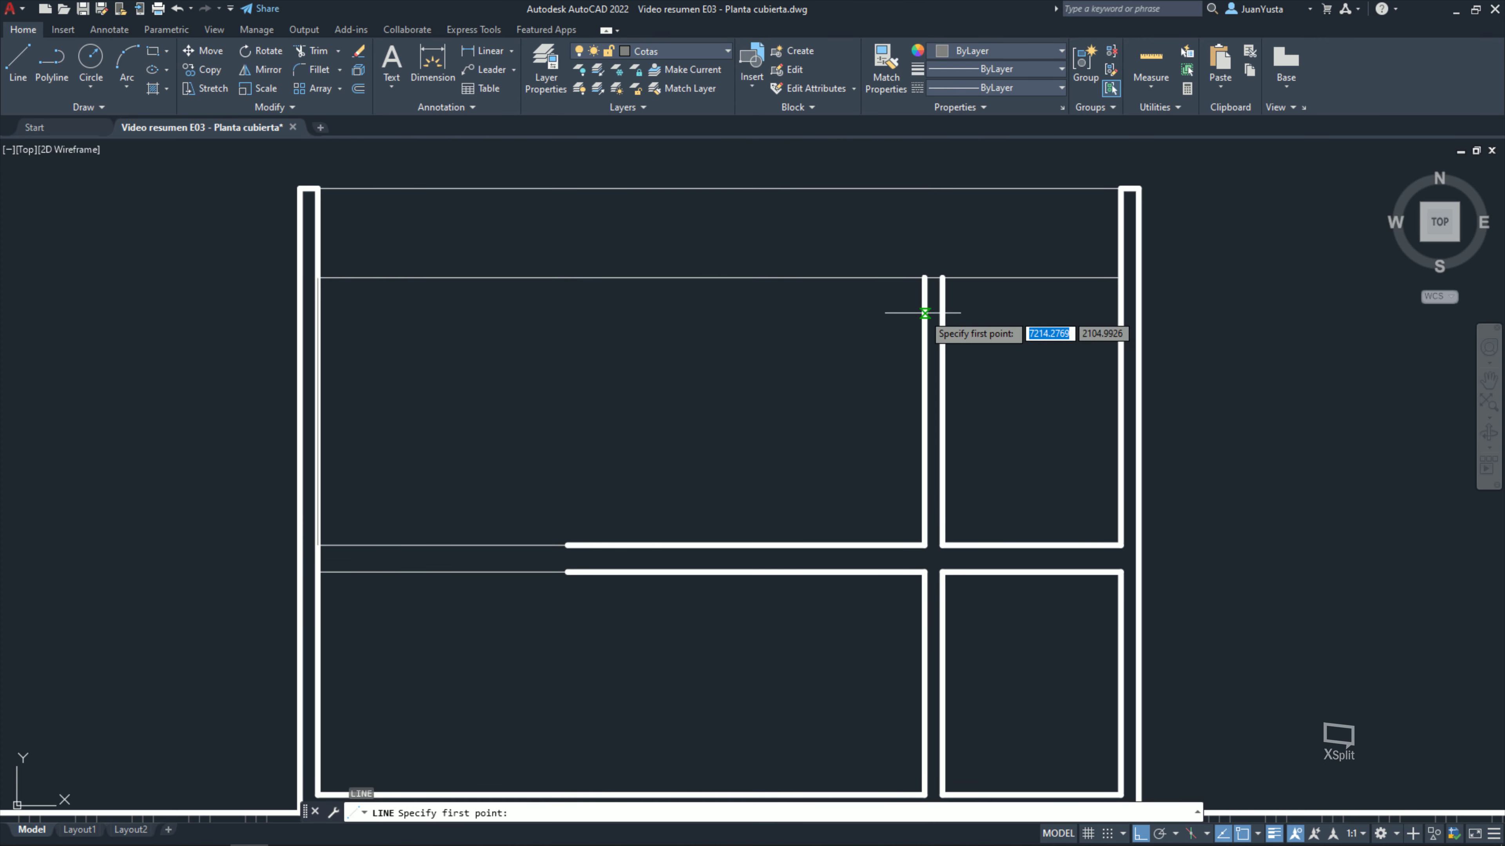
left_click(924, 259)
key("Escape")
key("Escape")
left_click(872, 246)
left_click(947, 288)
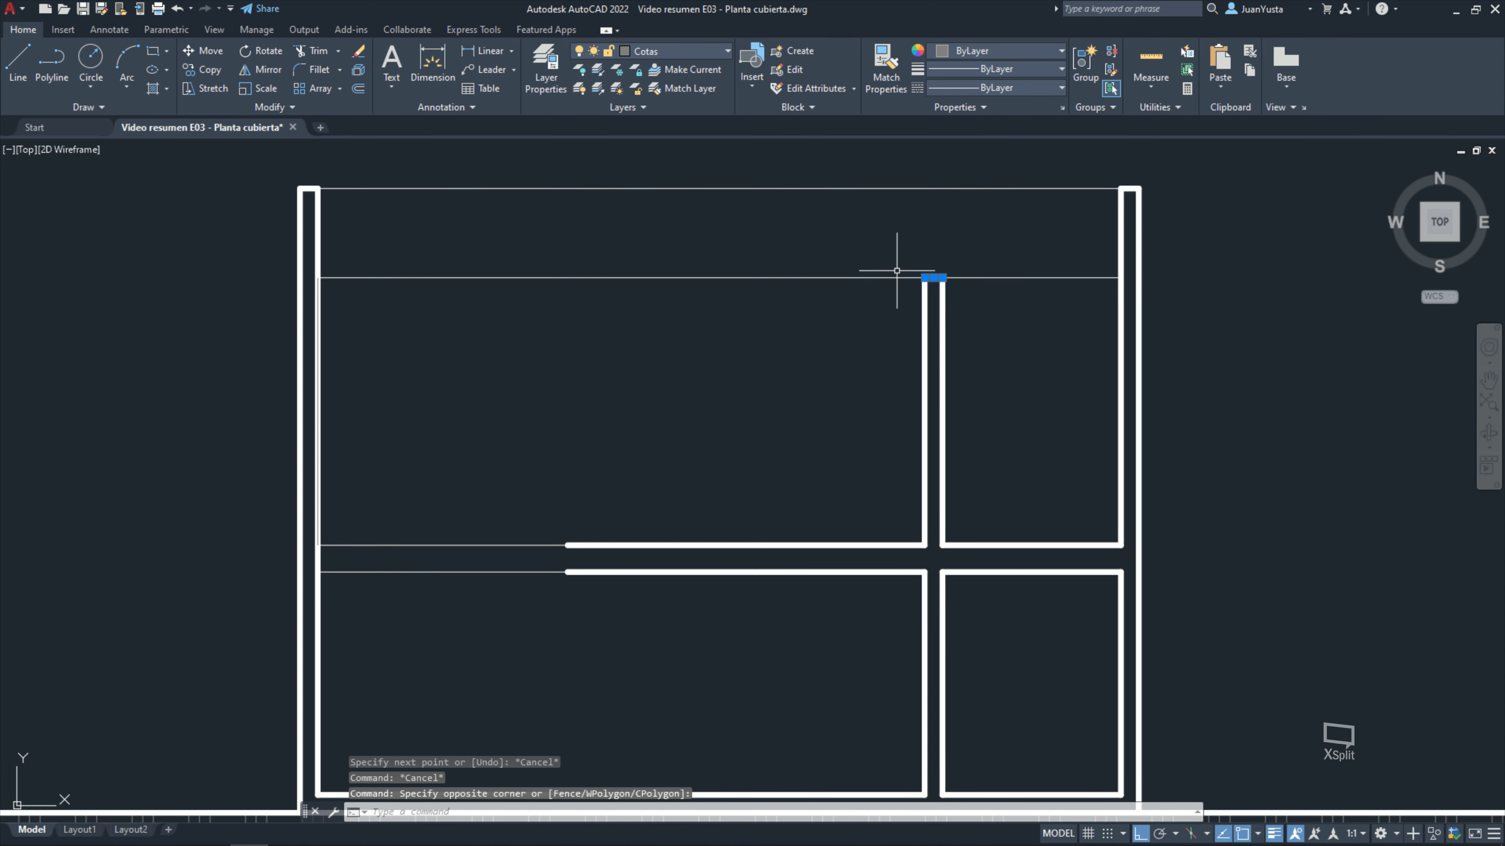
left_click(679, 57)
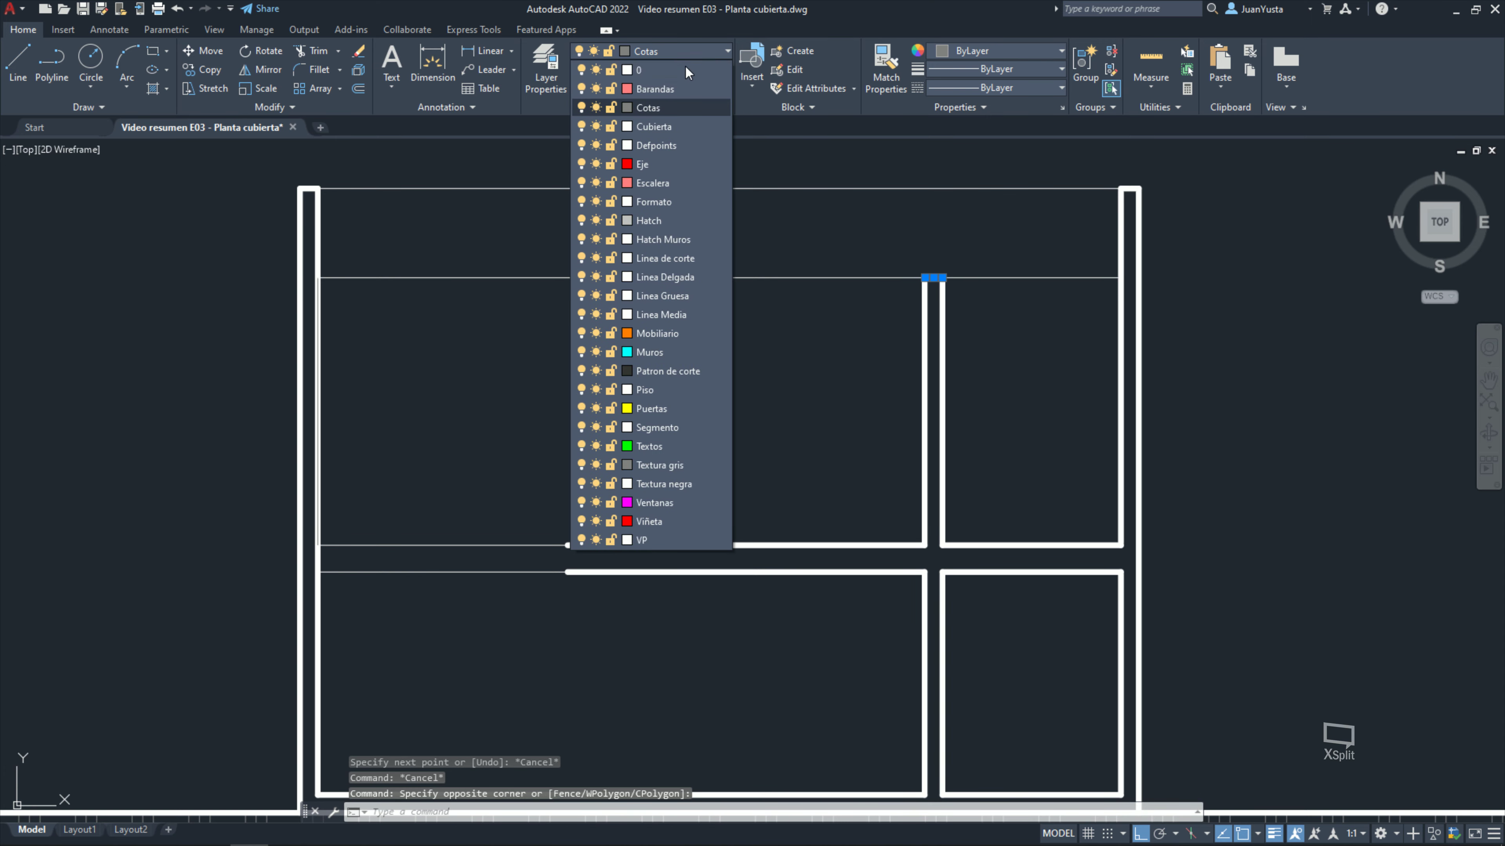
left_click(689, 287)
key("Escape")
key("Escape")
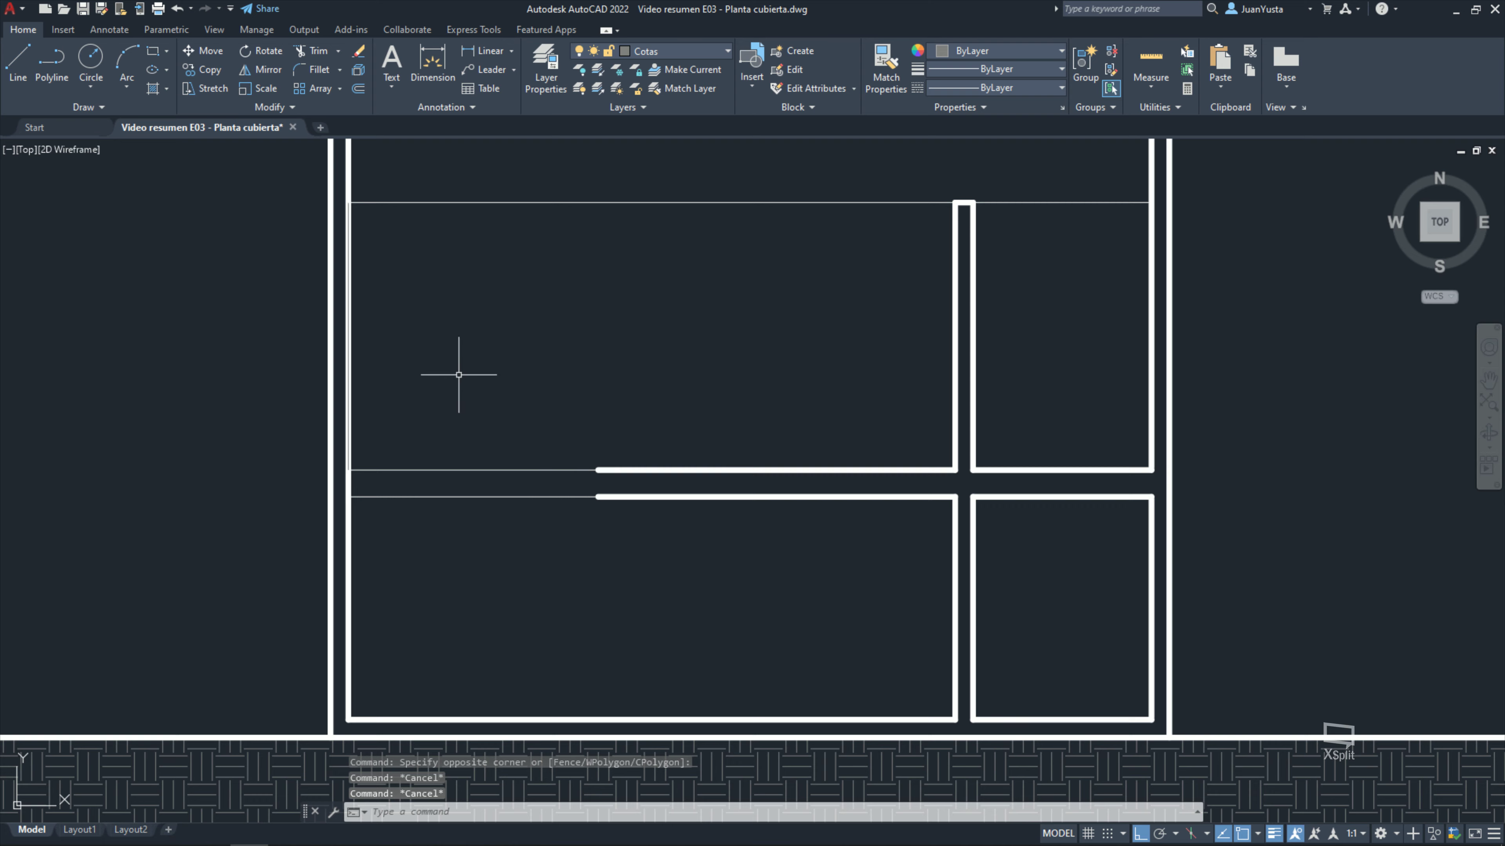
scroll(362, 476, "up", 2)
scroll(362, 476, "up", 2)
scroll(527, 504, "down", 2)
Step: Ink a blue loop around the slab–stair junction and a line above it, then minimize Edge
key("alt+Tab")
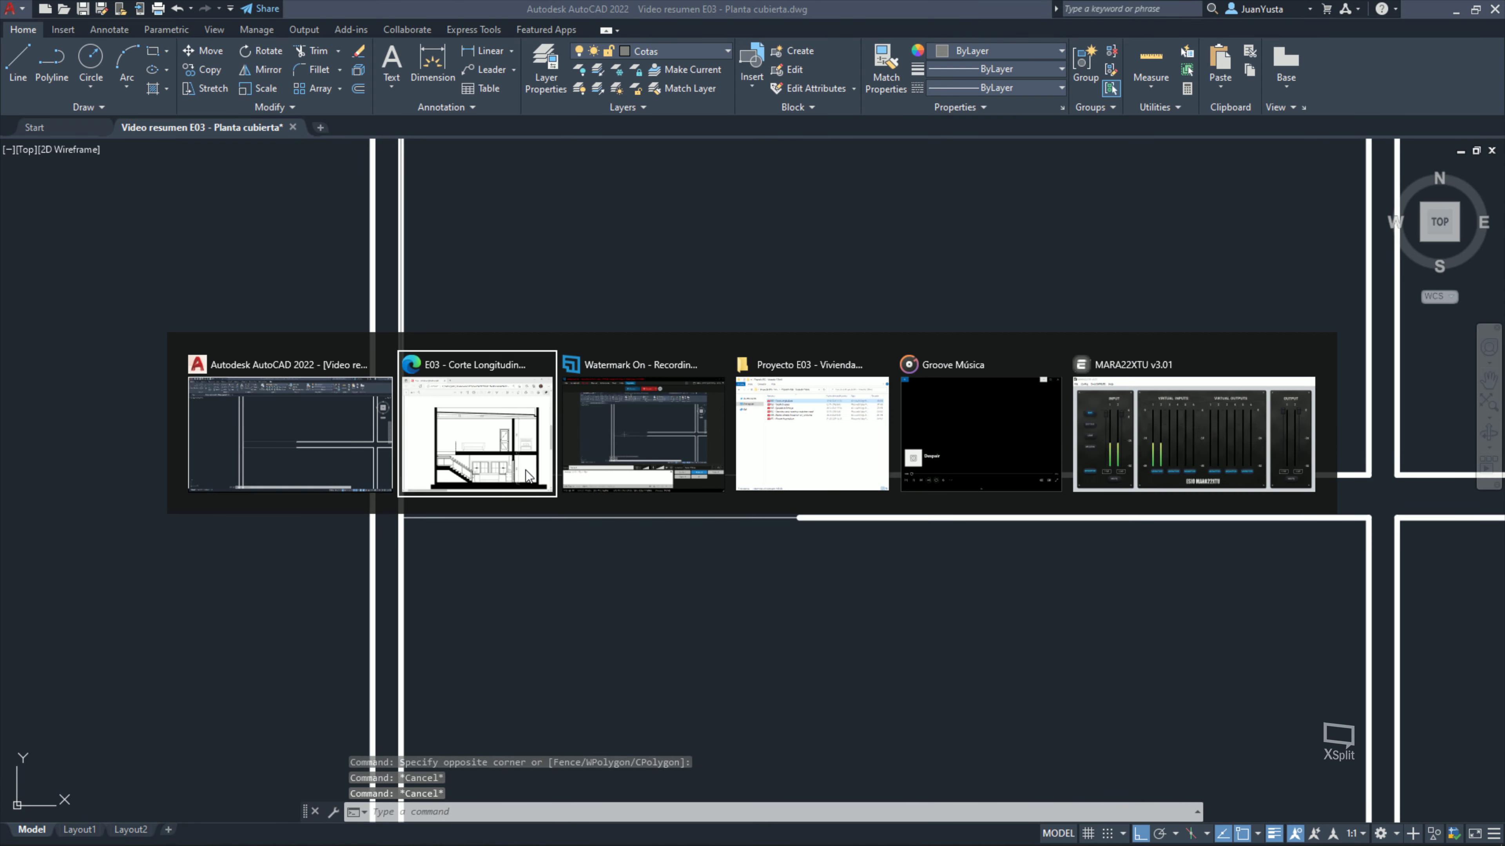
scroll(413, 546, "up", 3, "ctrl")
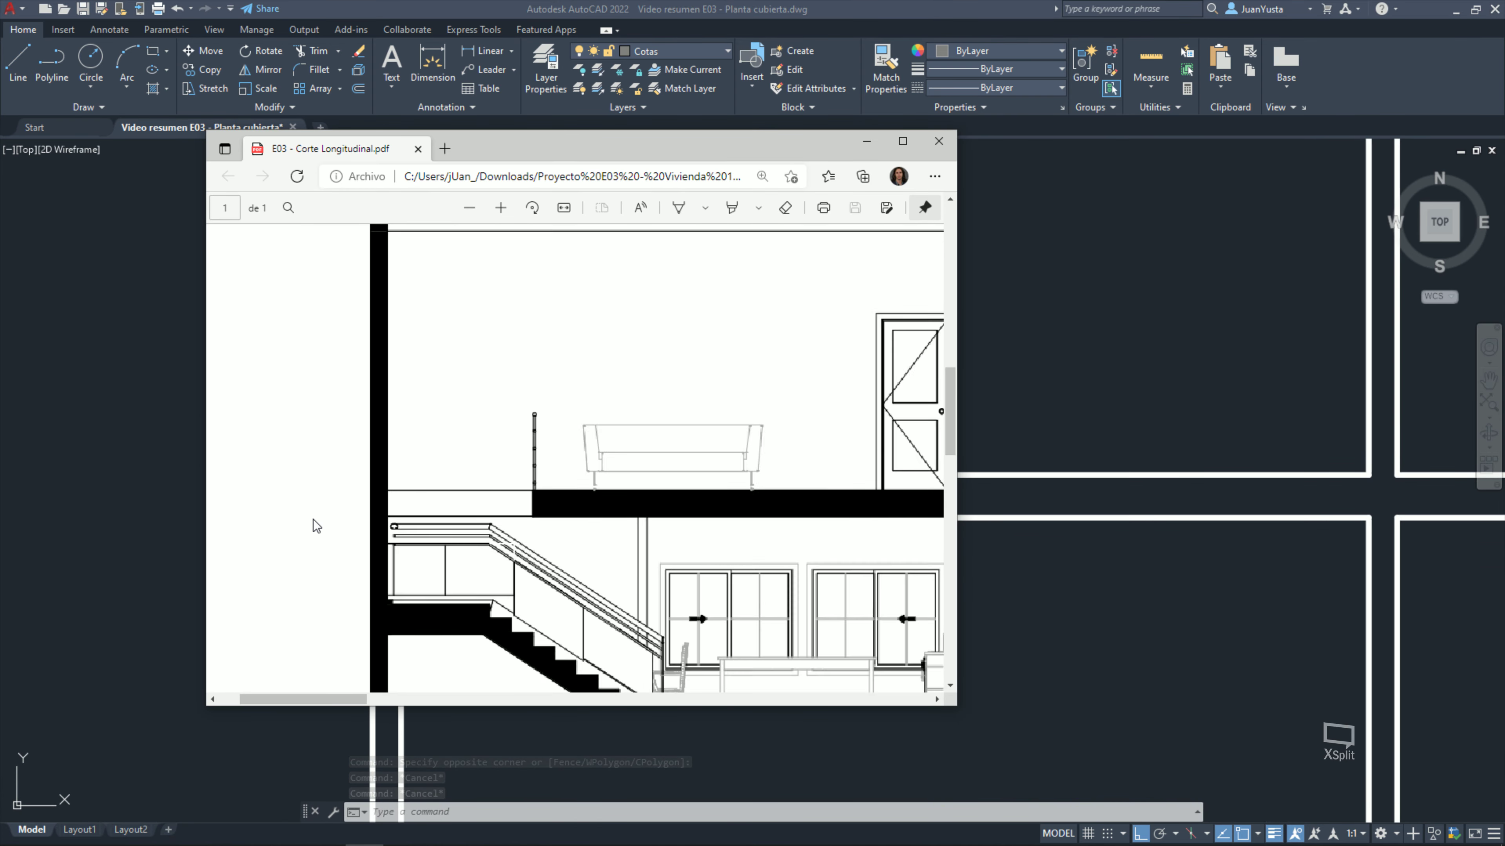
scroll(632, 493, "down", 1)
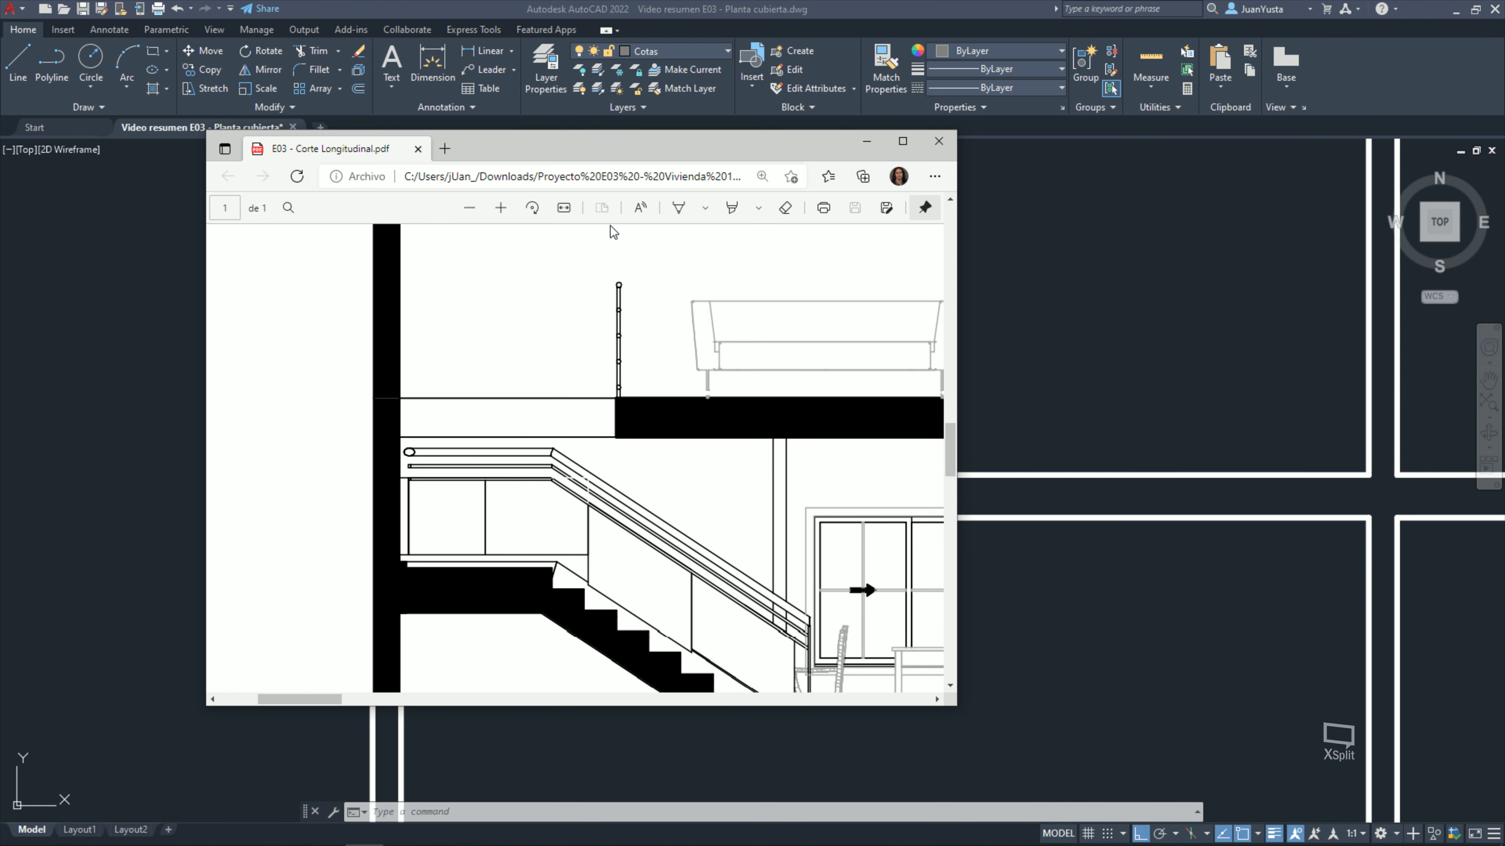
mouse_move(665, 443)
left_mouse_down()
mouse_move(420, 320)
mouse_move(555, 449)
left_mouse_up()
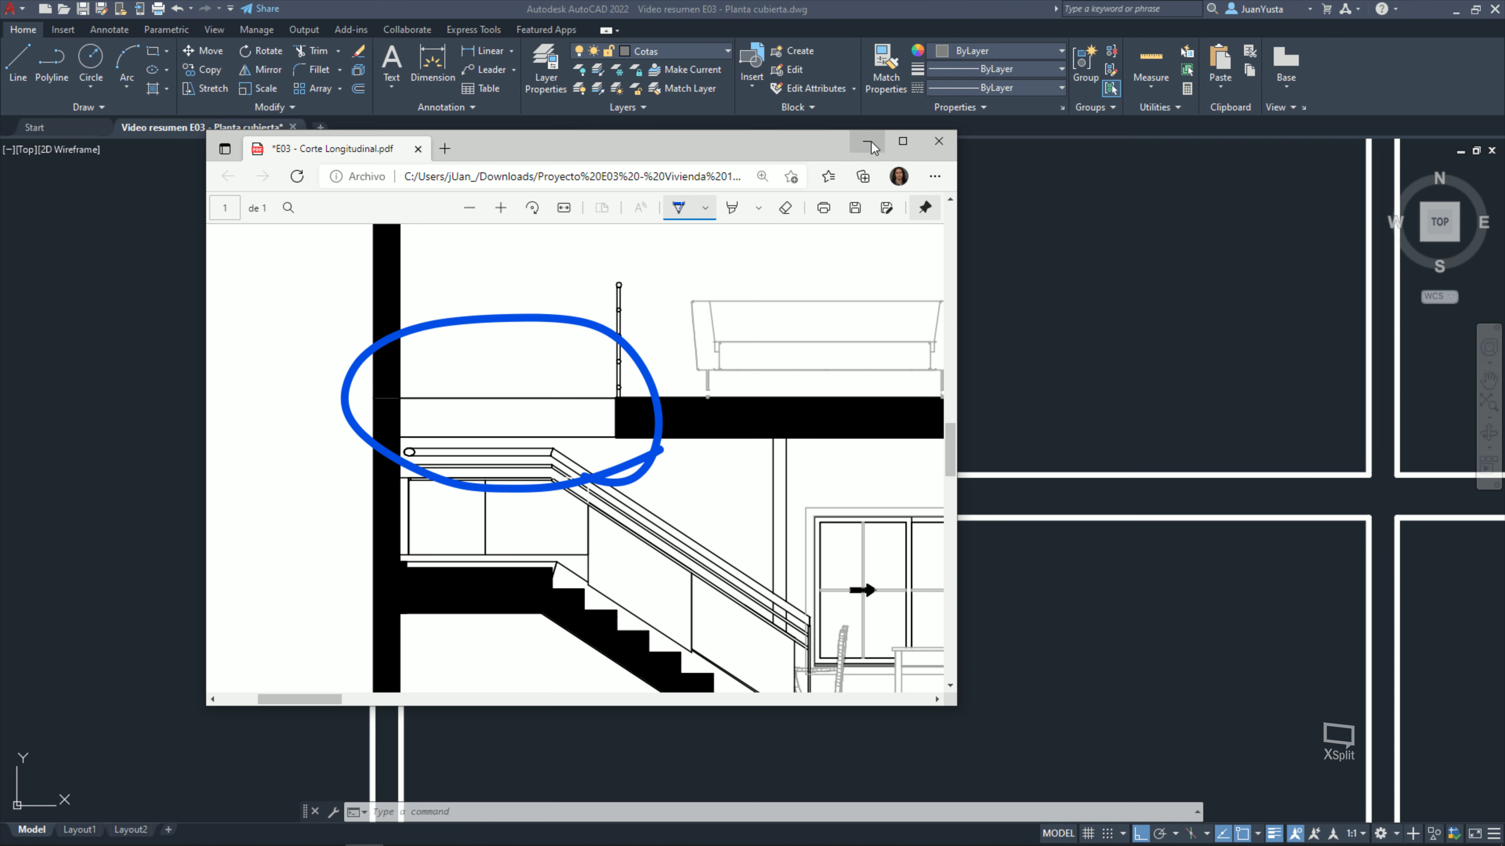
left_click_drag(620, 276, 309, 277)
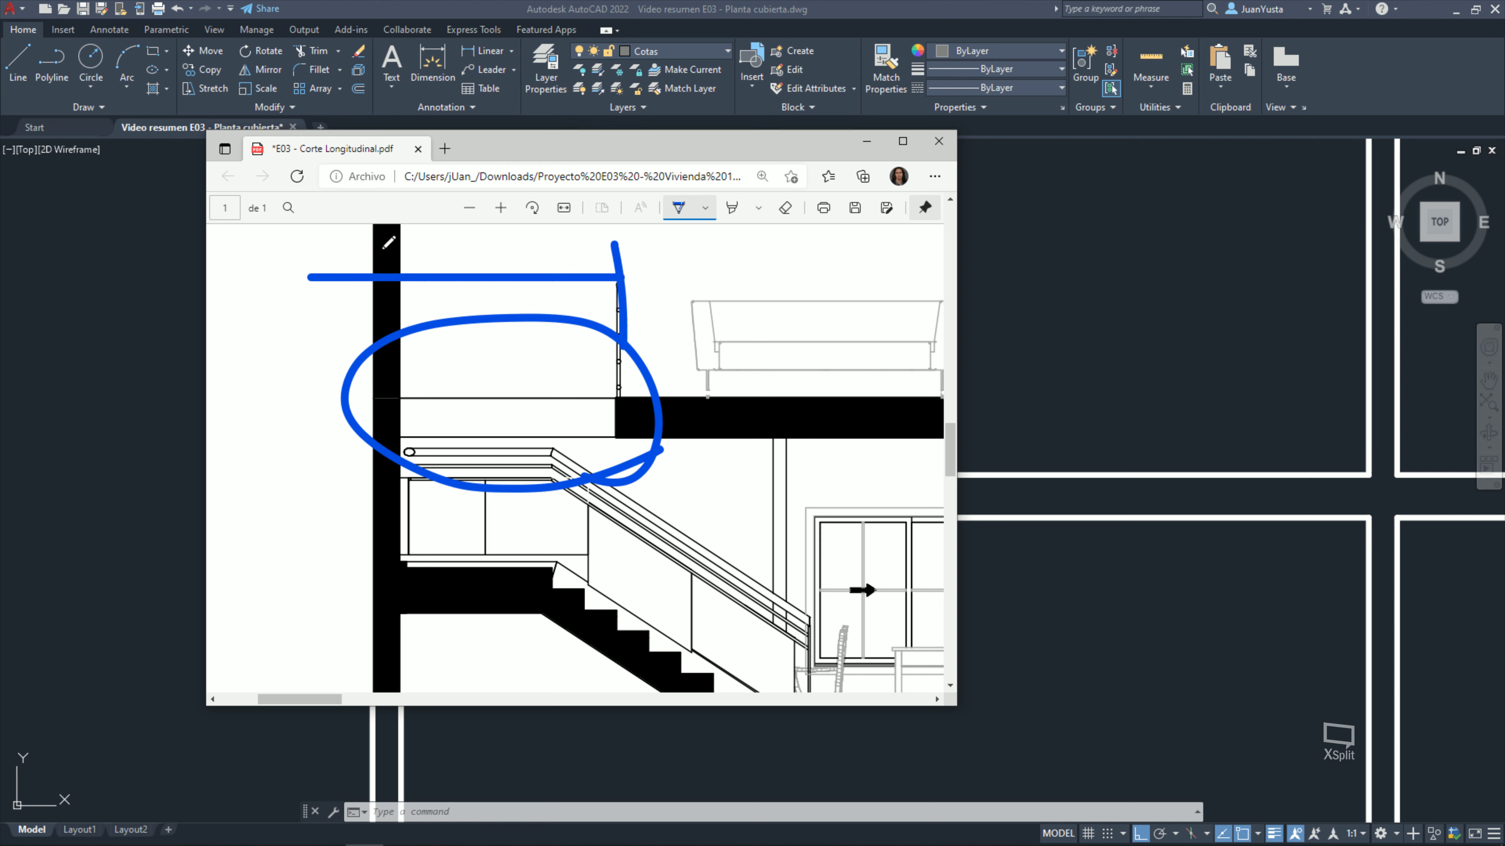
left_click(867, 141)
Step: Draw a 168-long helper line from the left wall corner along the level-2 slab
scroll(764, 320, "down", 5)
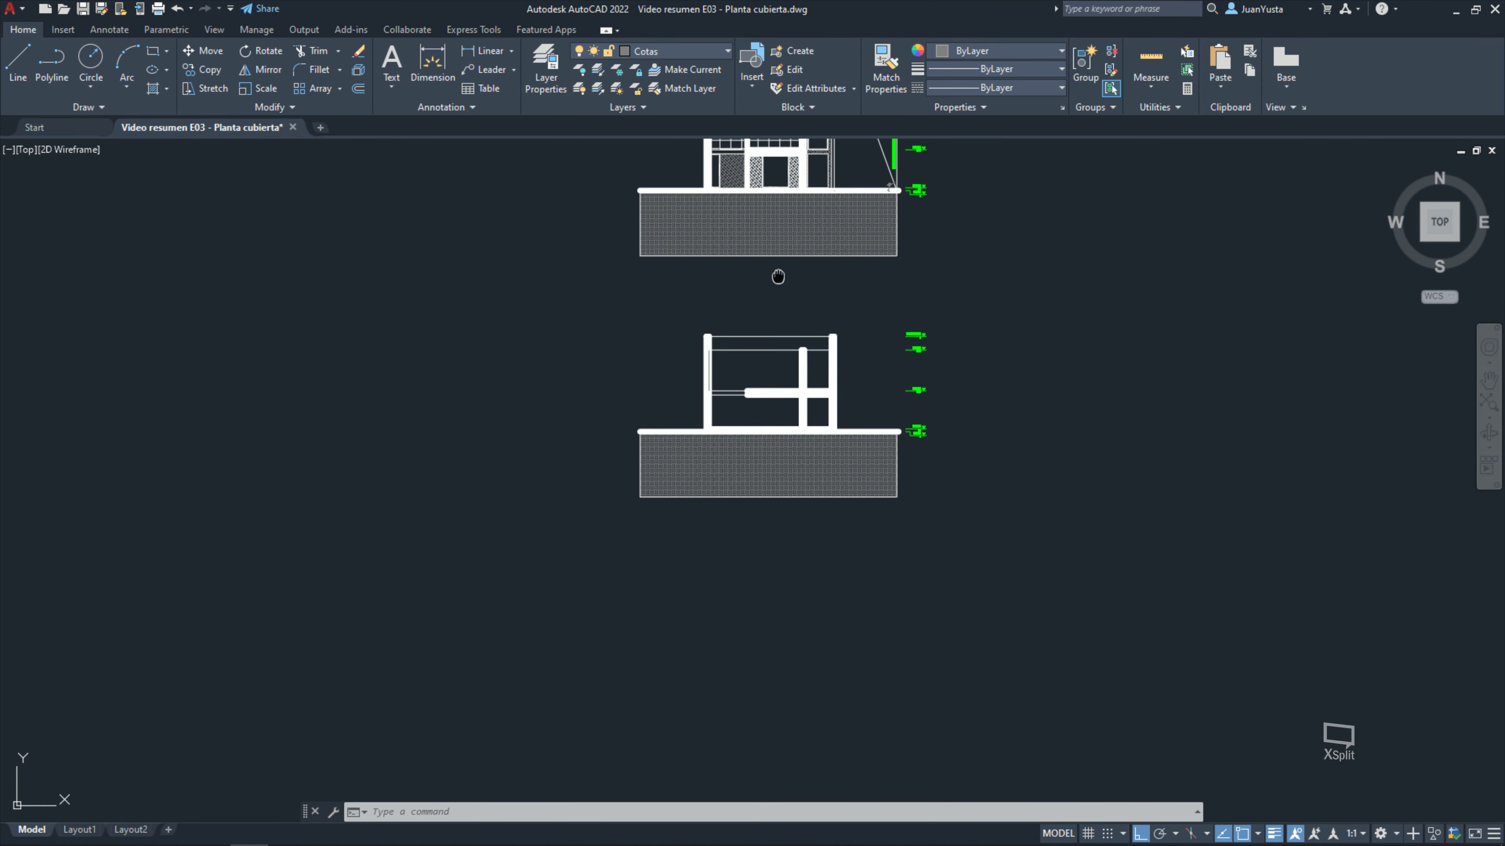
scroll(779, 279, "down", 3)
middle_click_drag(823, 324, 704, 471)
scroll(704, 472, "up", 5)
scroll(704, 472, "up", 4)
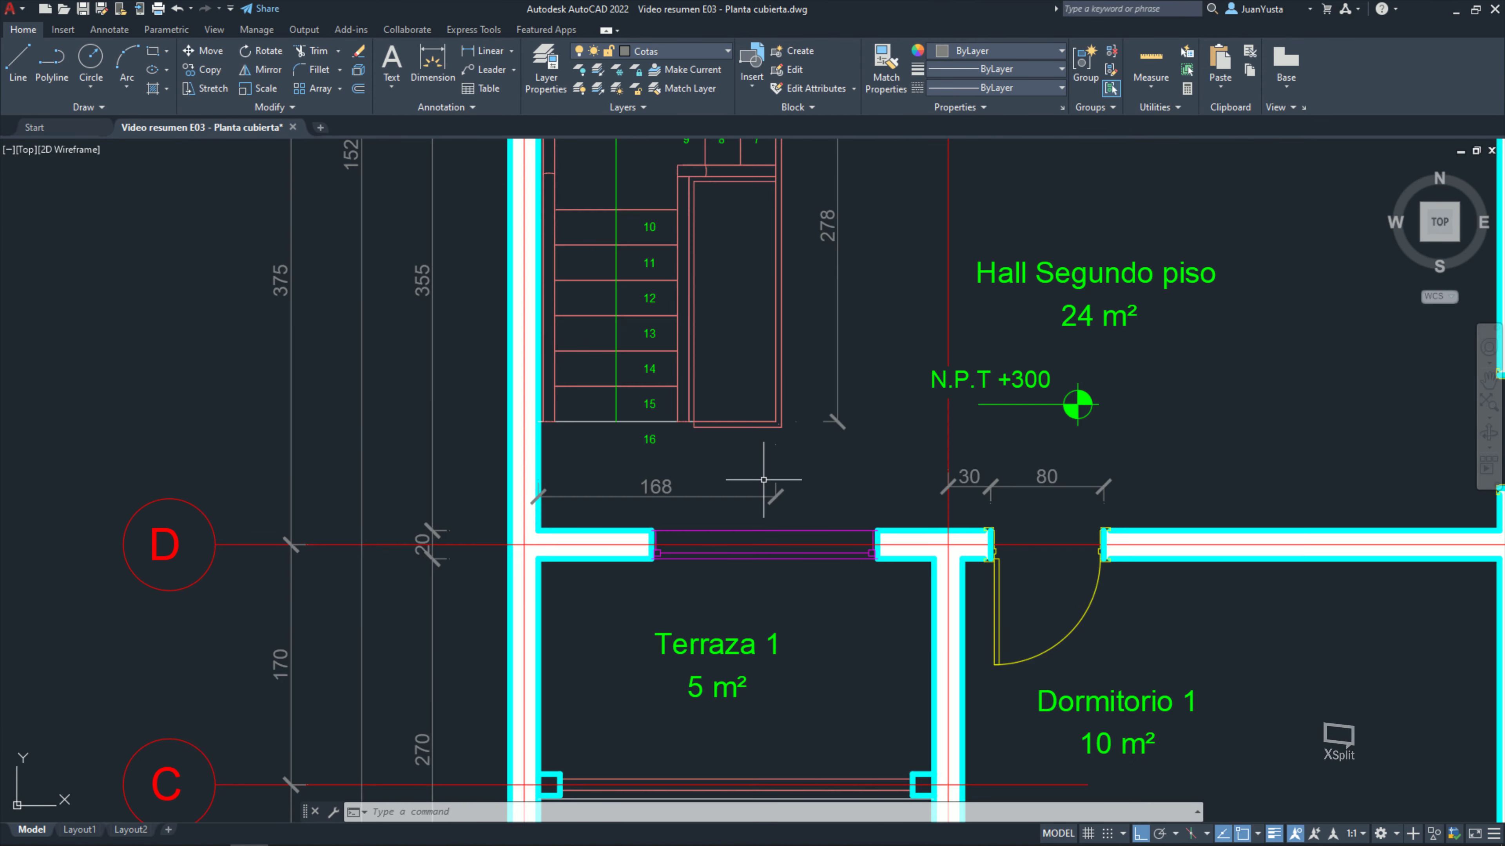
scroll(619, 506, "up", 3)
scroll(716, 482, "down", 4)
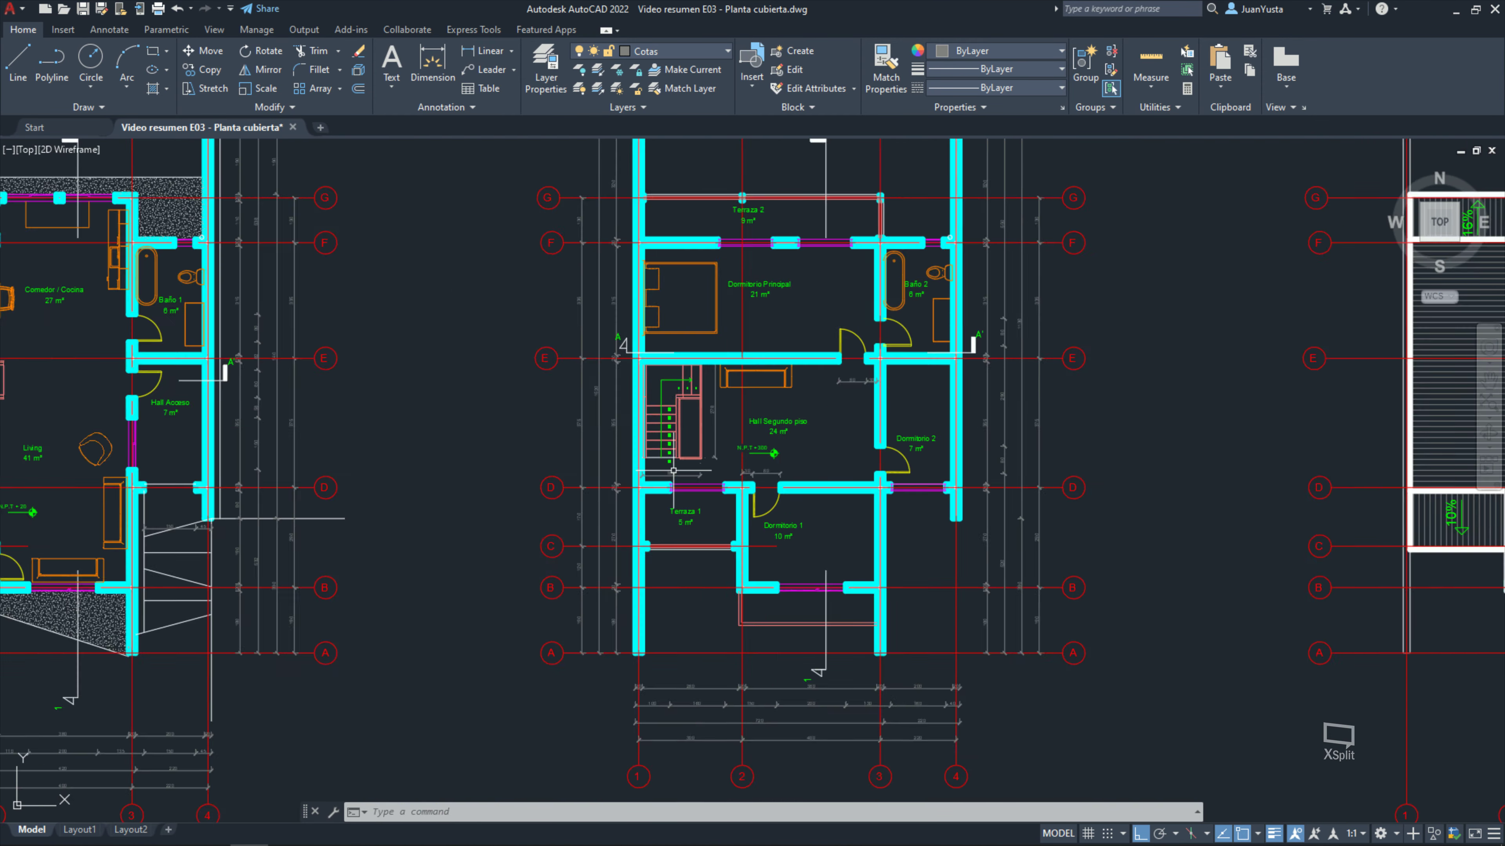
scroll(651, 533, "down", 3)
scroll(548, 605, "up", 2)
scroll(547, 605, "up", 2)
middle_click_drag(547, 605, 702, 396)
scroll(586, 447, "up", 4)
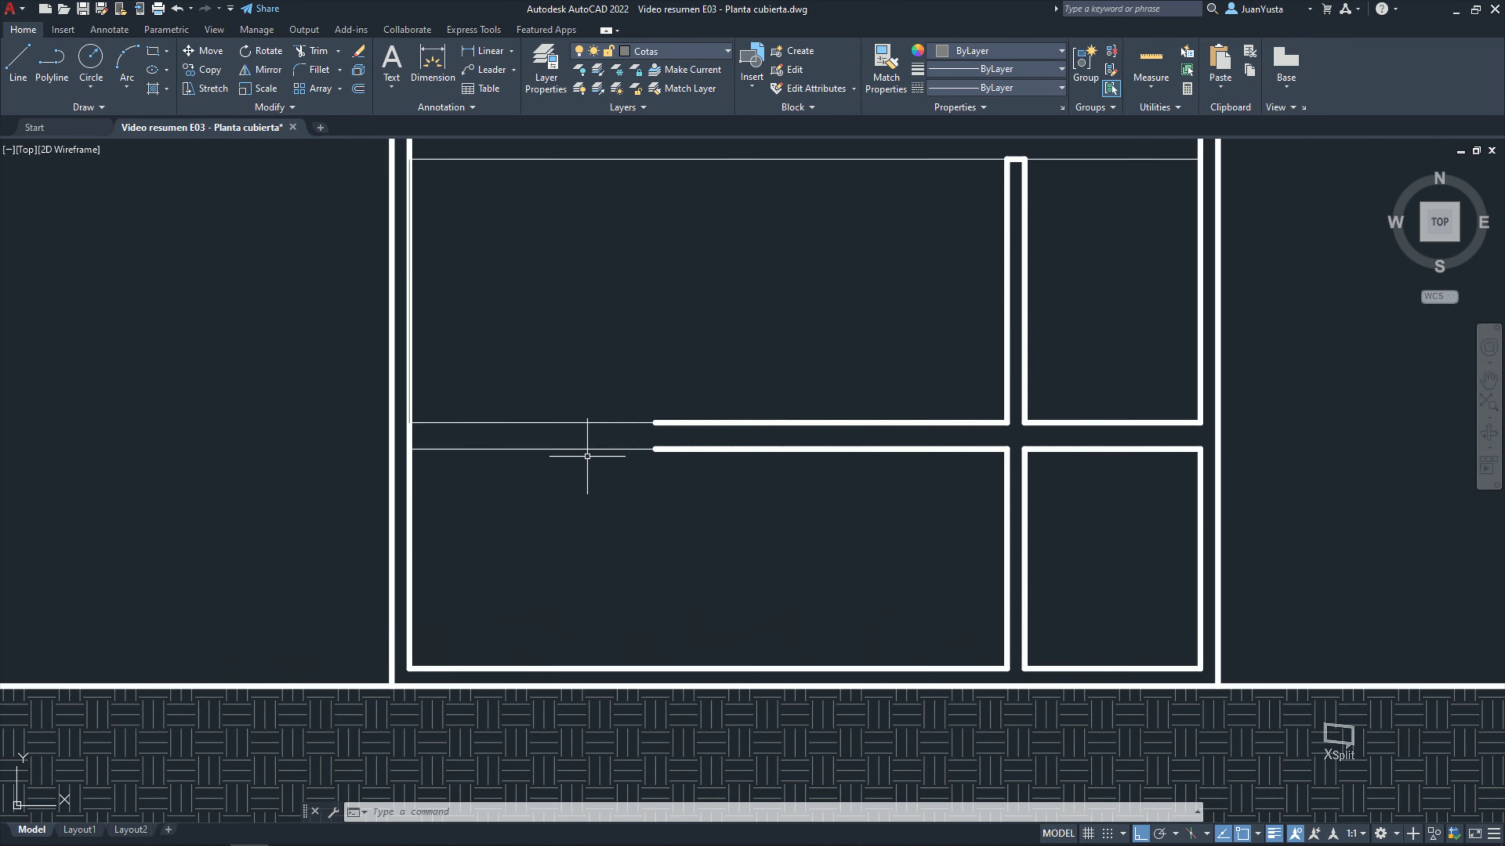
scroll(675, 471, "up", 1)
type("l")
key("Return")
scroll(487, 433, "up", 3)
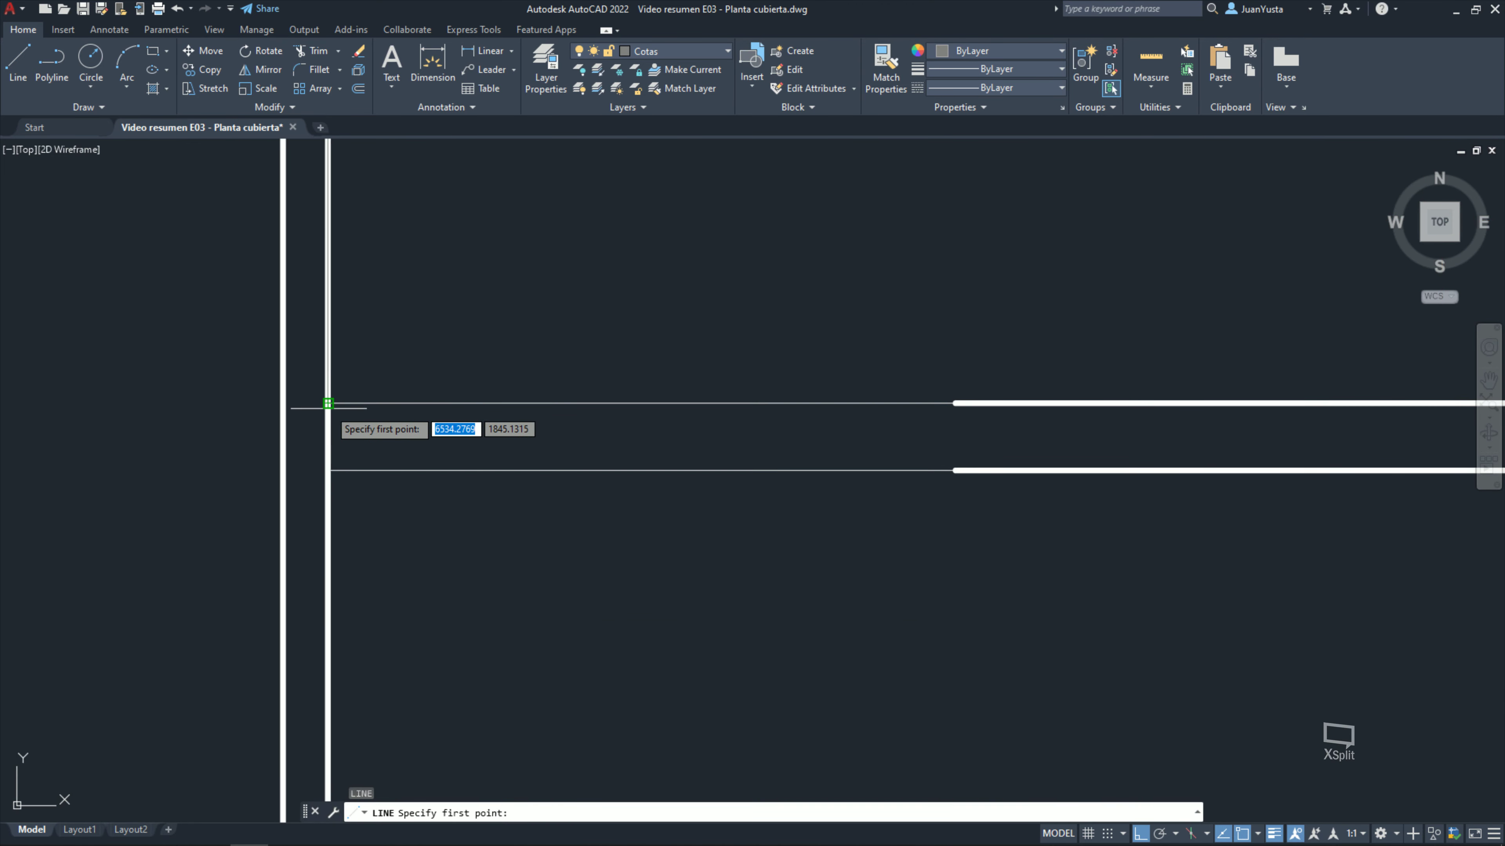
left_click(327, 403)
type("68")
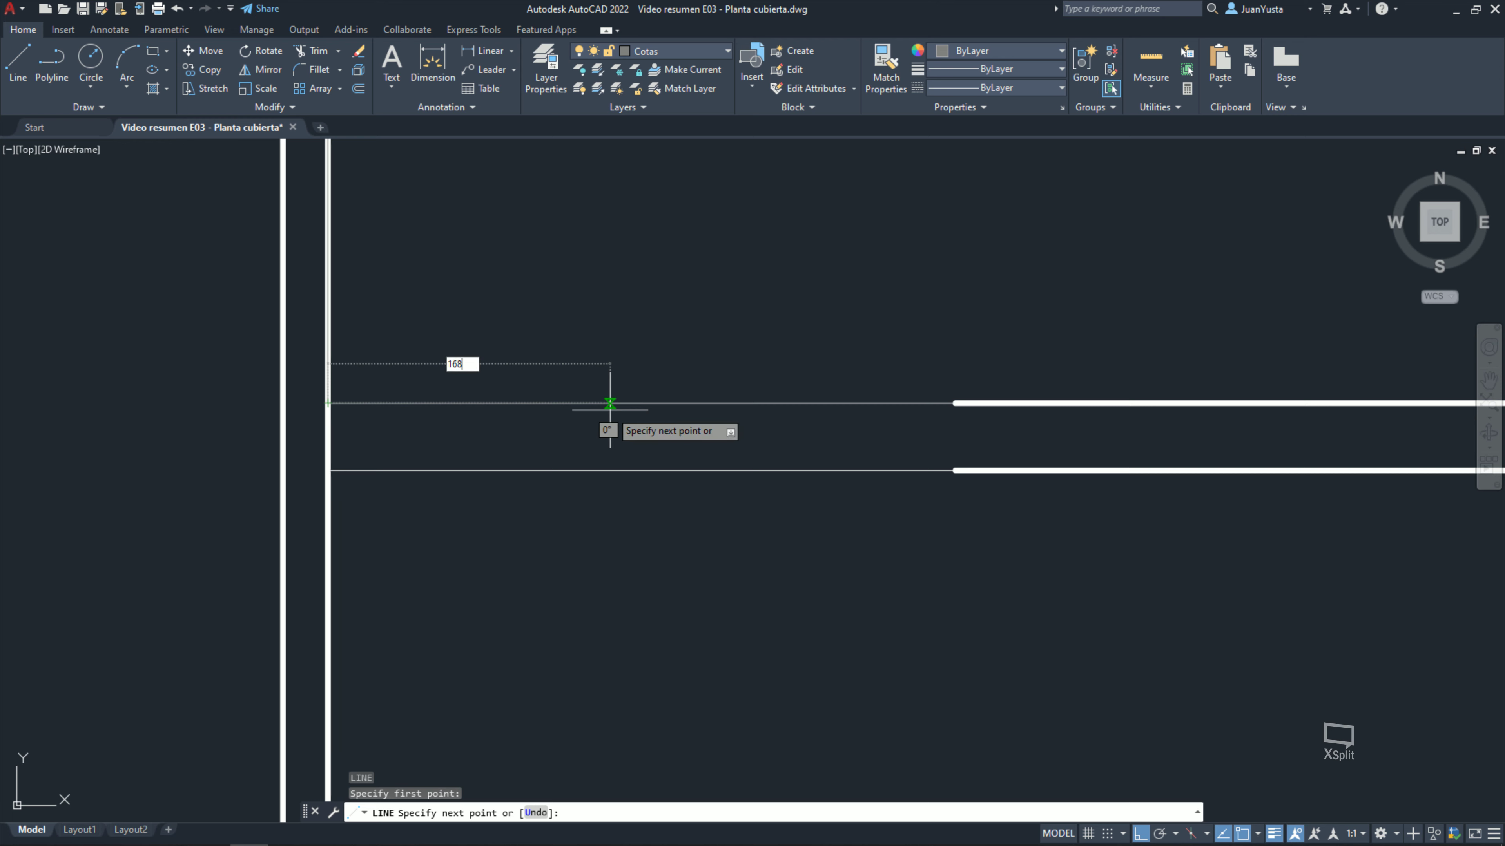
key("Return")
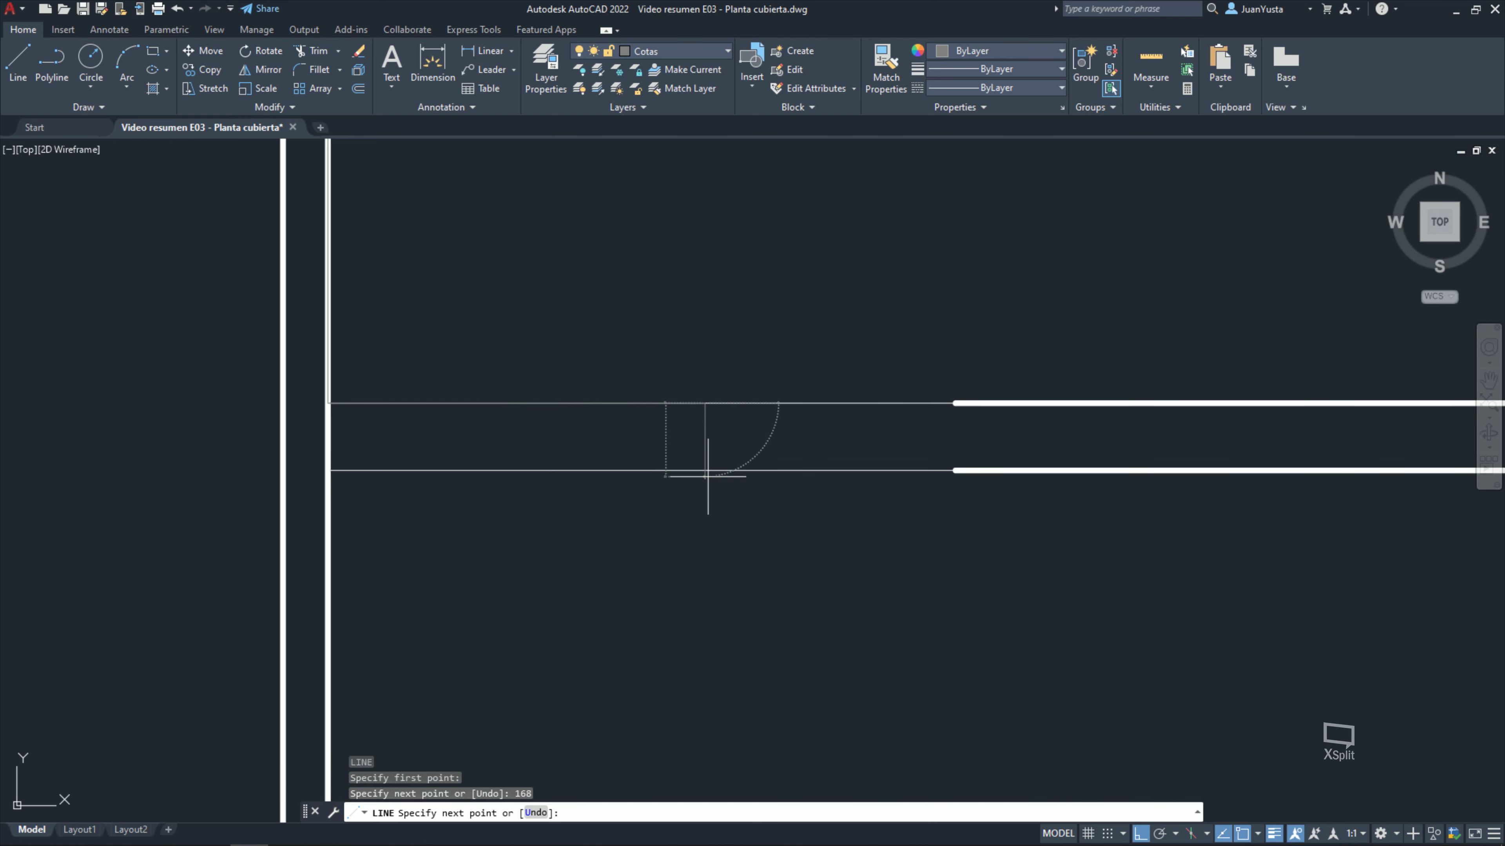
key("Escape")
Step: Delete a stray line and pull the upper and lower thick slab lines back to the vertical line
key("Escape")
key("Escape")
left_click(672, 403)
key("Delete")
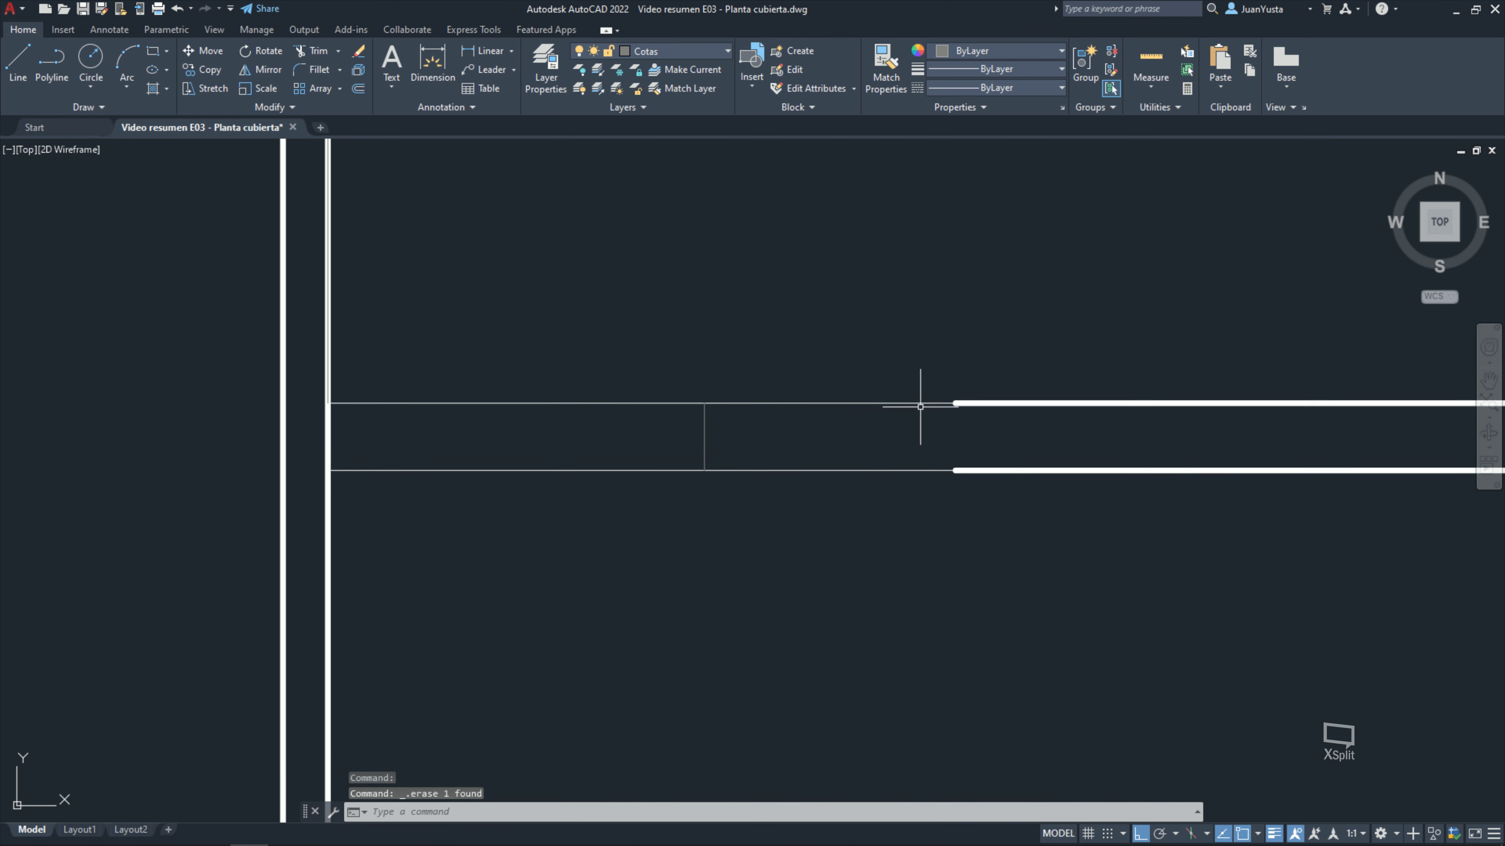
left_click(964, 400)
key("Escape")
left_click(965, 400)
key("Escape")
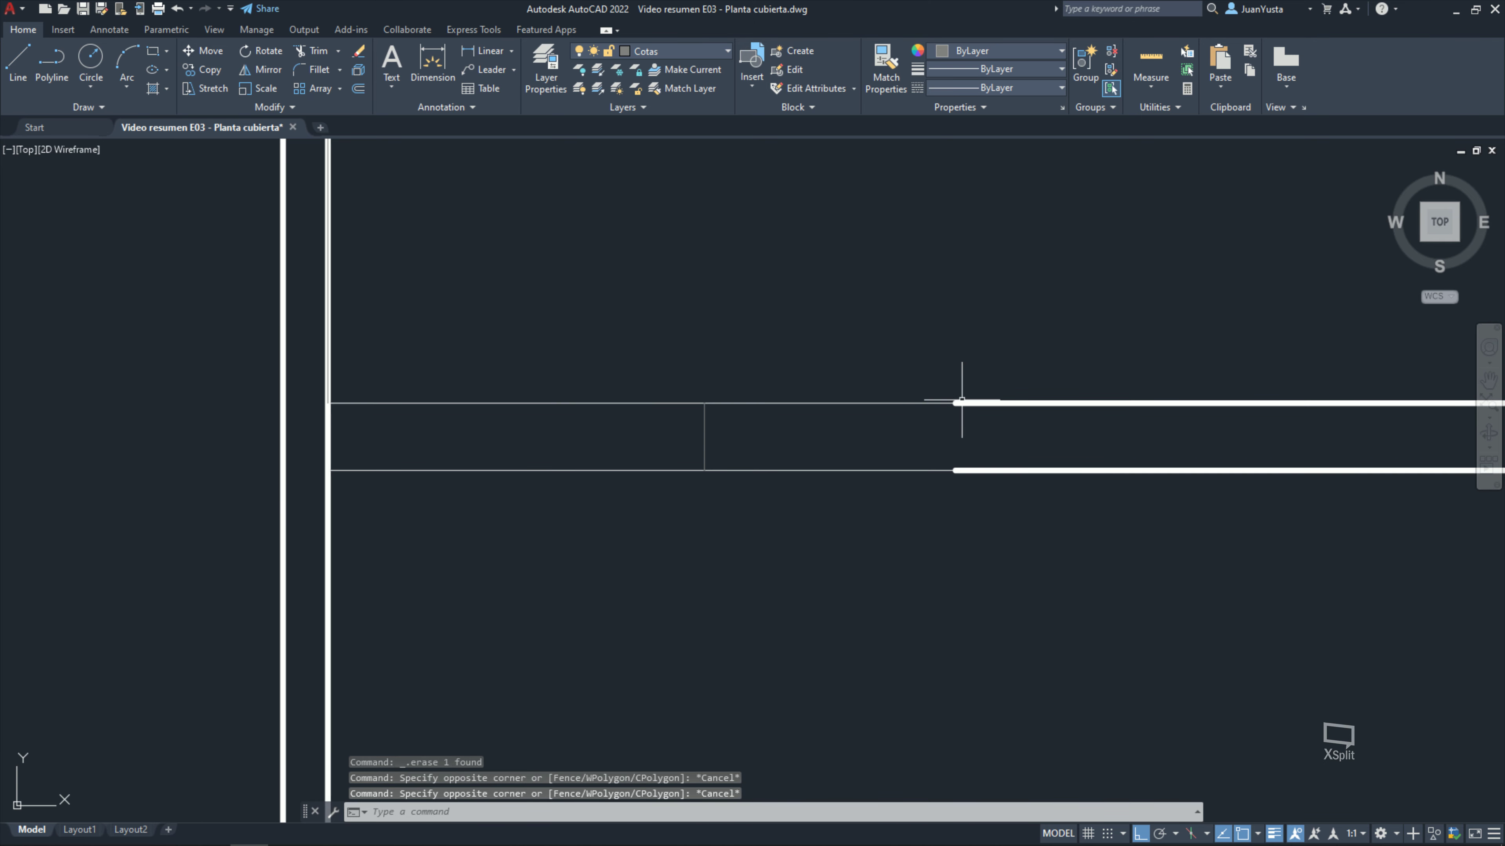
left_click(964, 397)
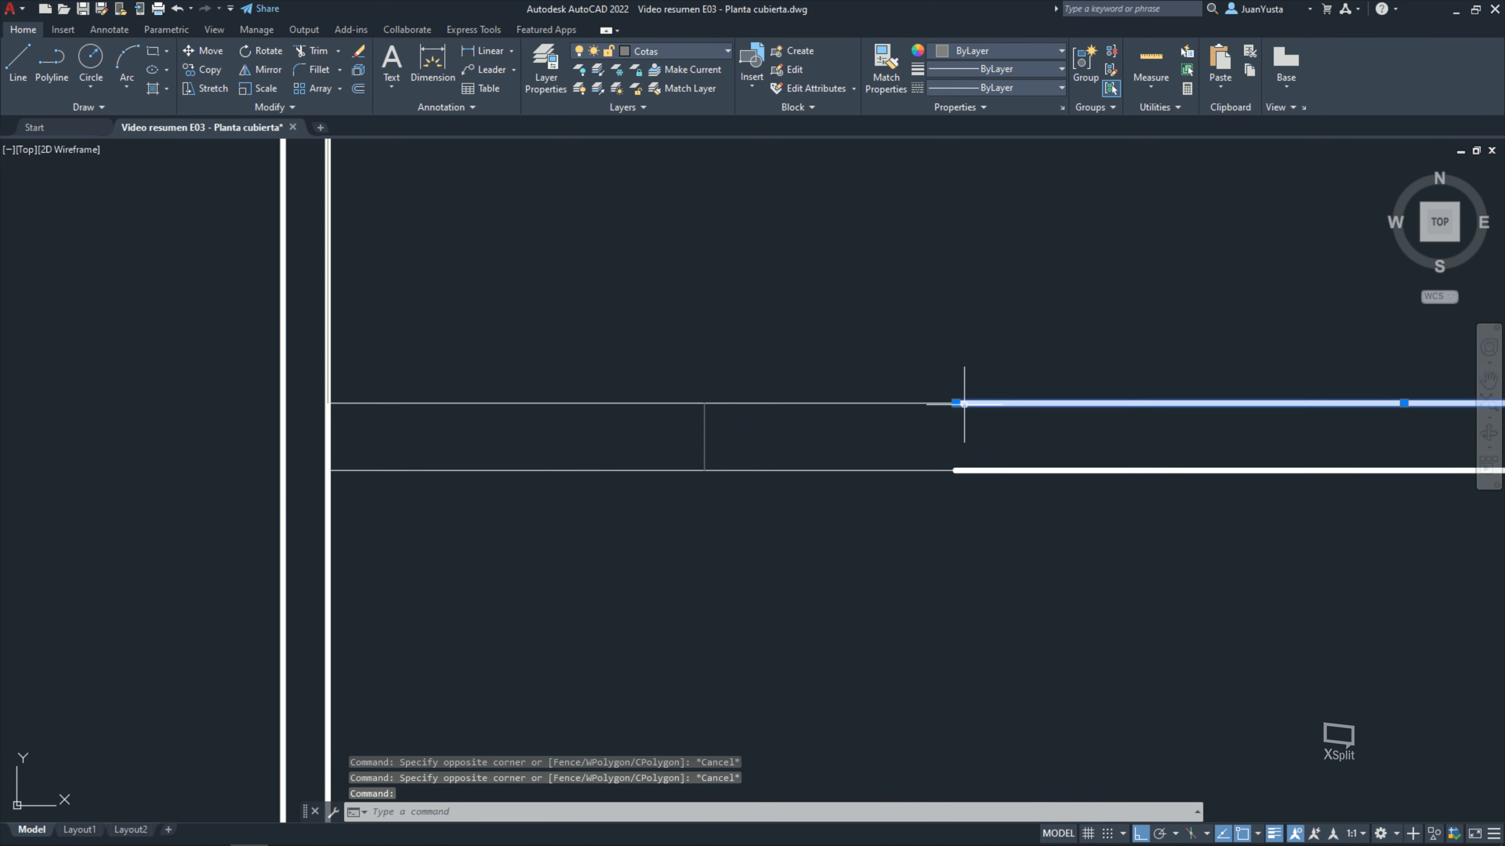
left_click(703, 403)
key("Escape")
key("Escape")
left_click(960, 468)
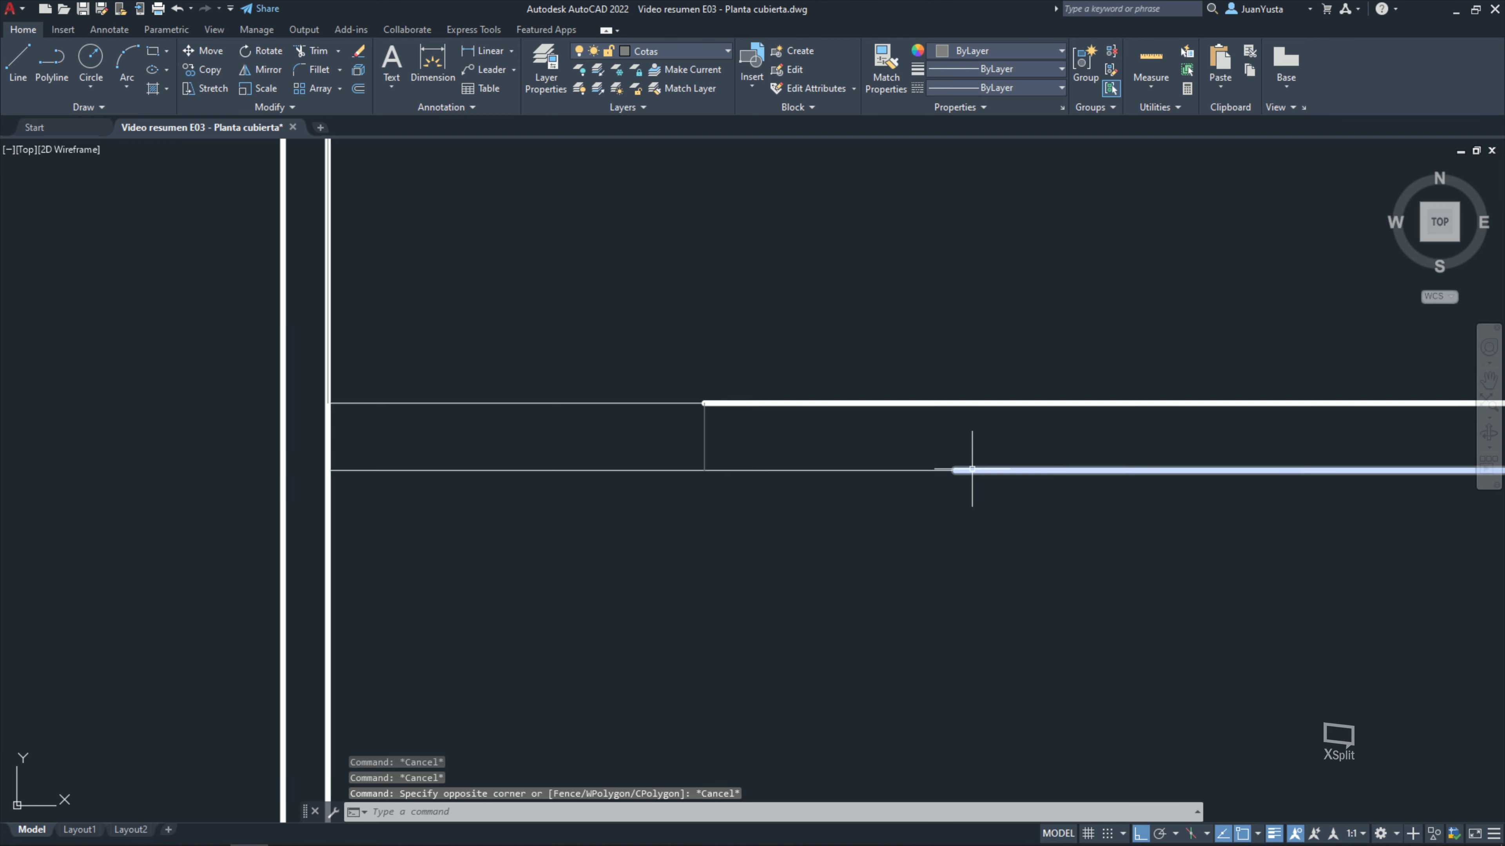
left_click(973, 474)
left_click(703, 470)
key("Escape")
key("Escape")
Step: Put the short vertical slab end line on the Linea Gruesa layer
left_click(689, 358)
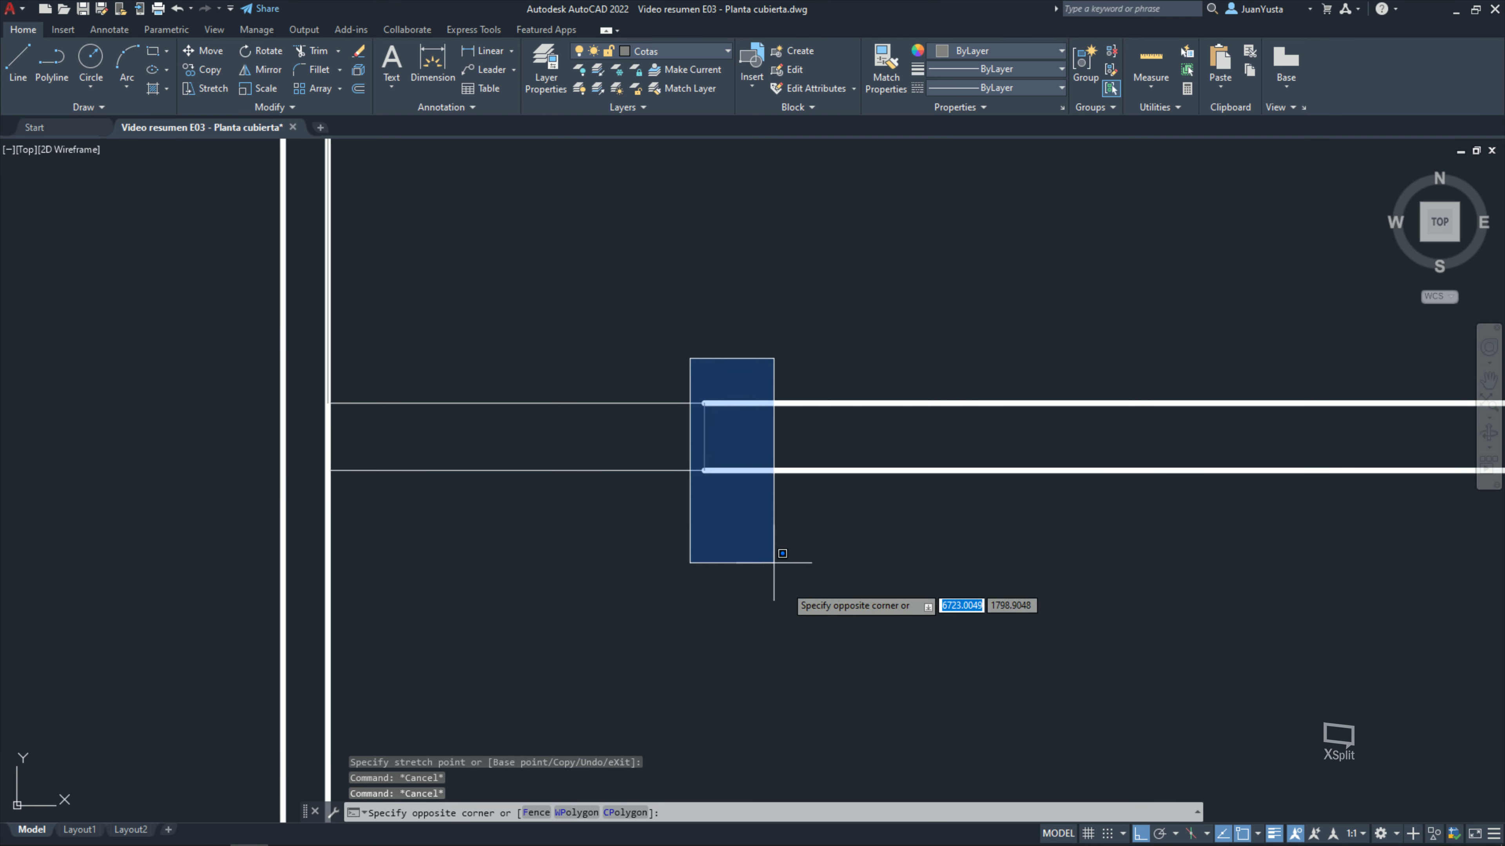
left_click(779, 563)
left_click(687, 57)
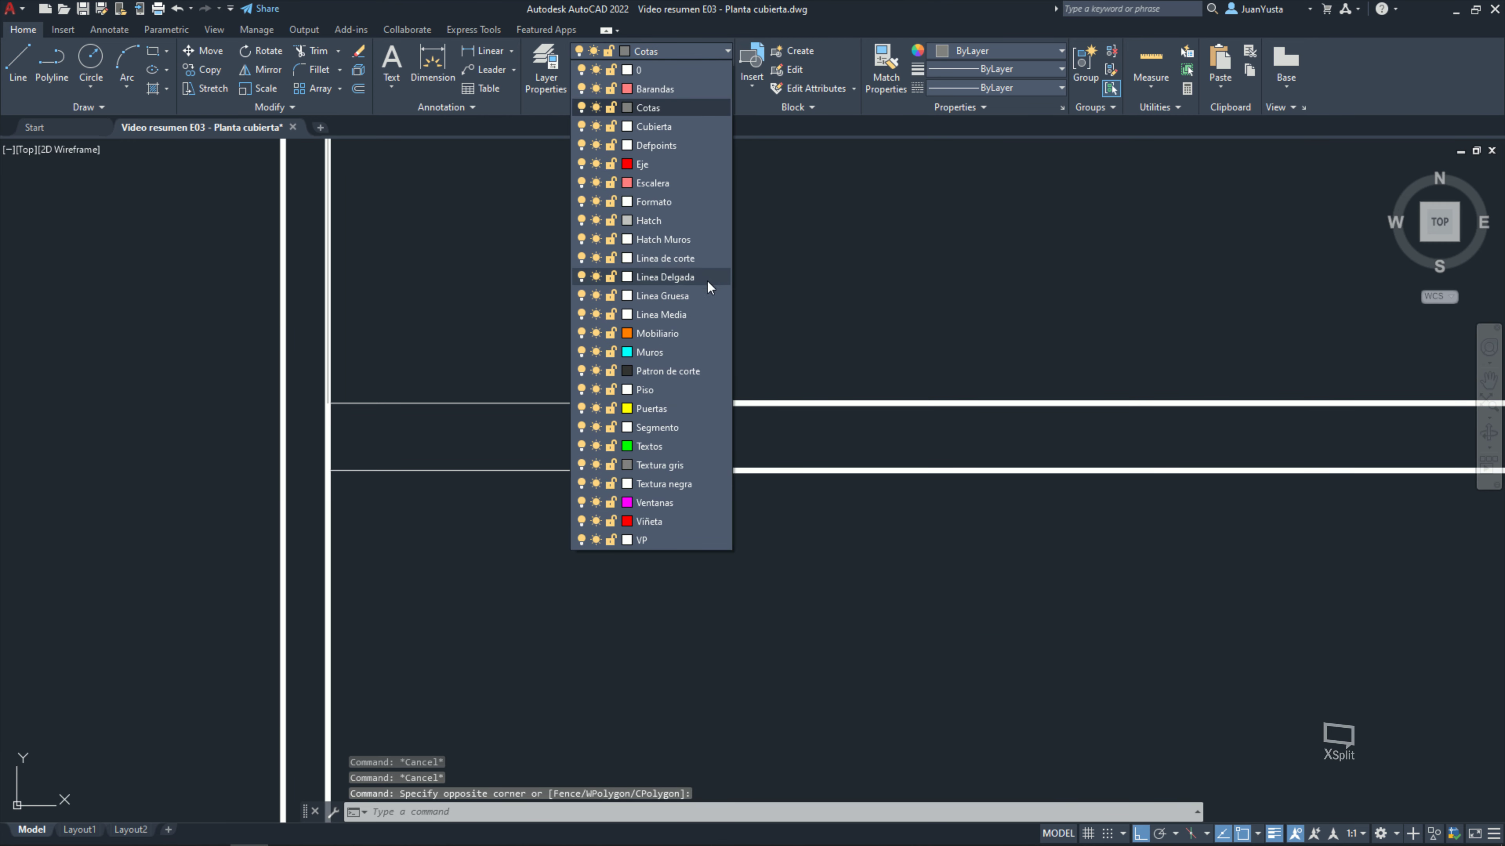
left_click(687, 294)
key("Escape")
Step: Re-stretch both horizontal slab lines so they end exactly at the thick end line
left_click(662, 353)
left_click(591, 510)
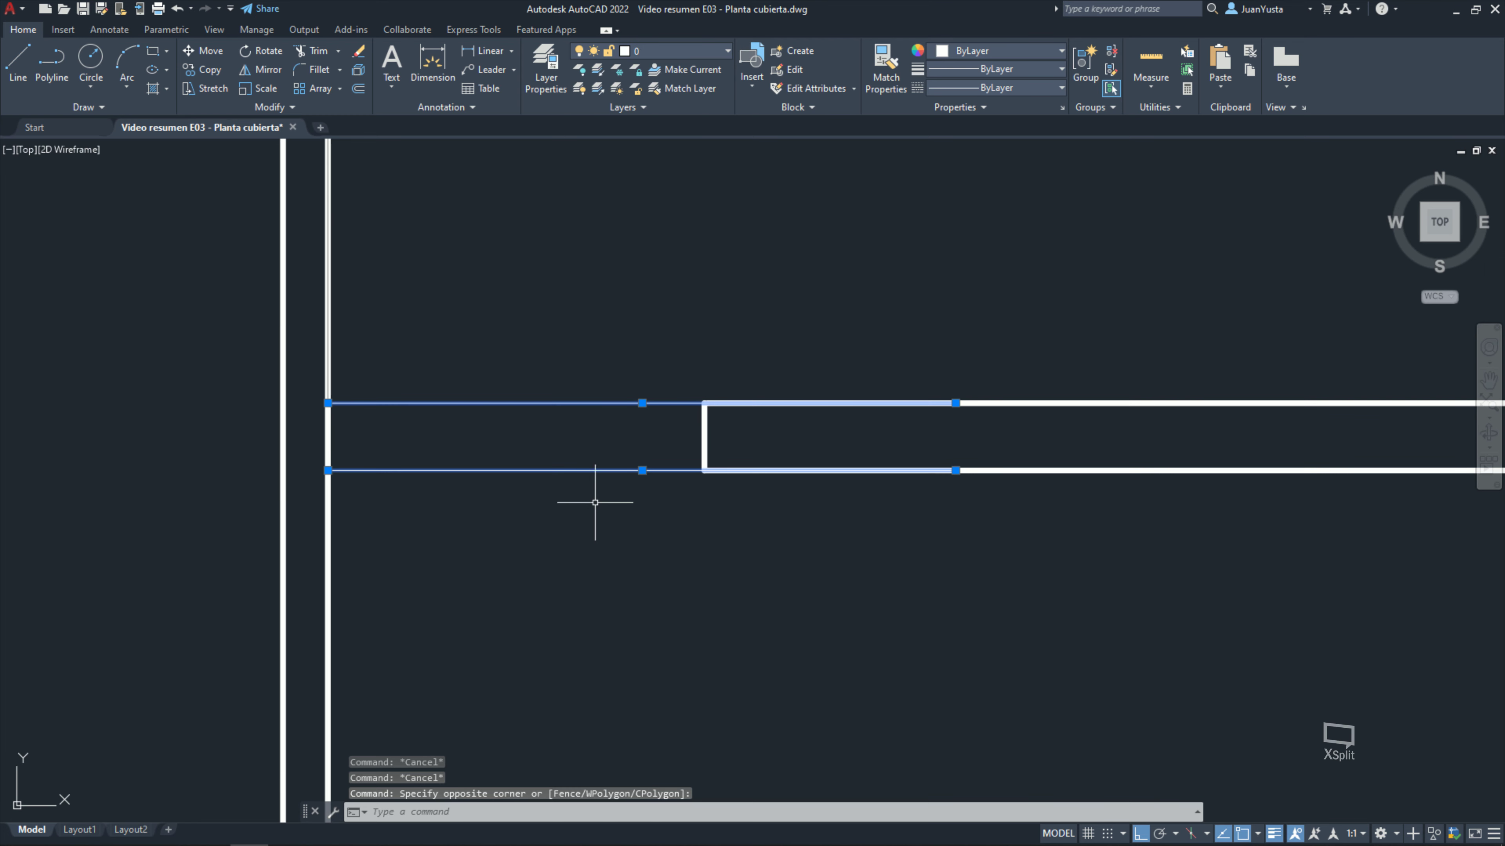
left_click(955, 403)
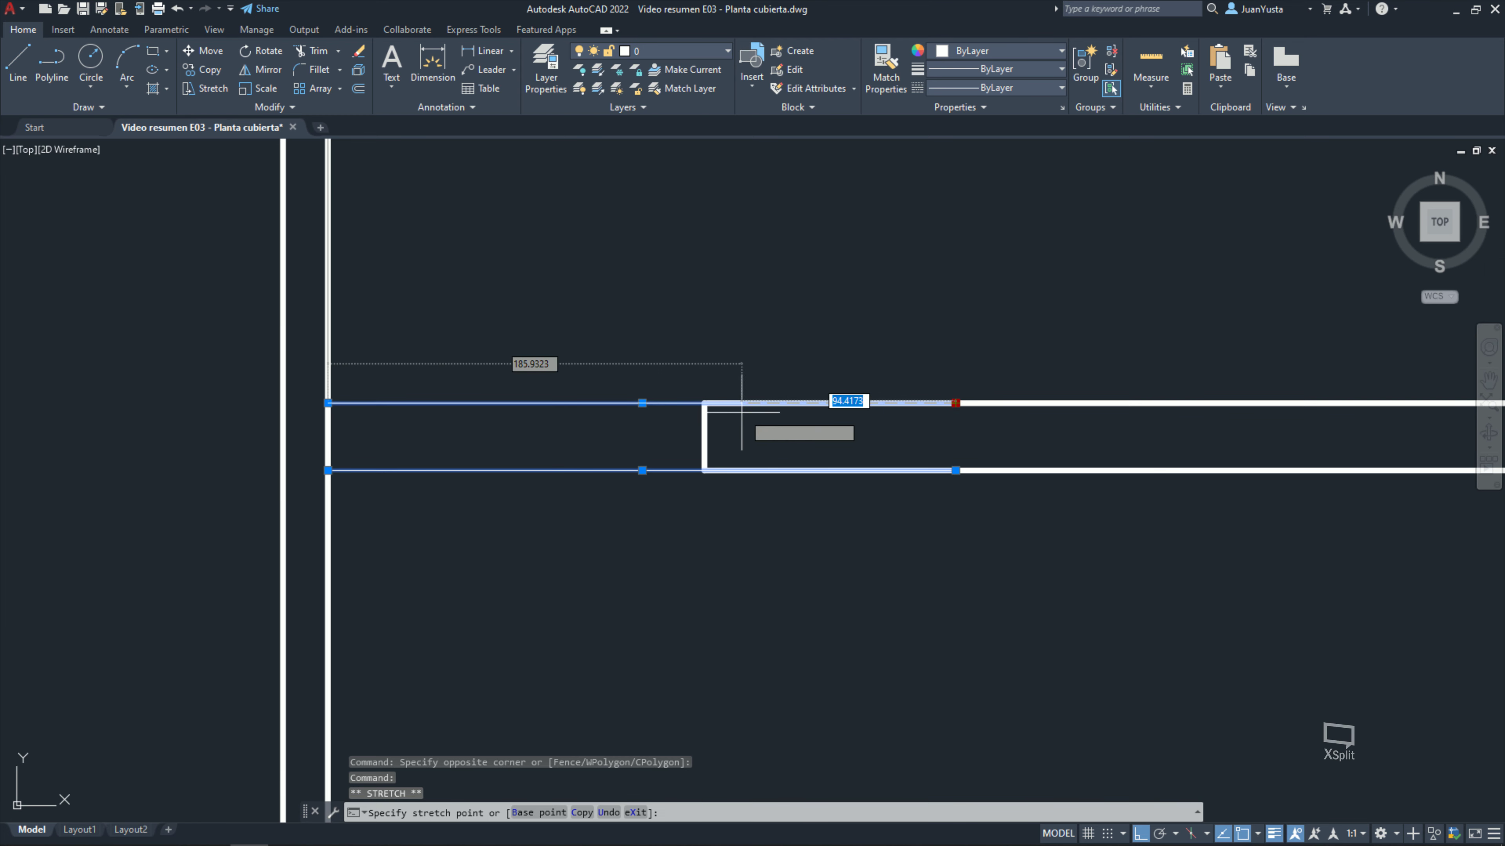
left_click(704, 403)
left_click(955, 470)
left_click(704, 470)
key("Escape")
key("Escape")
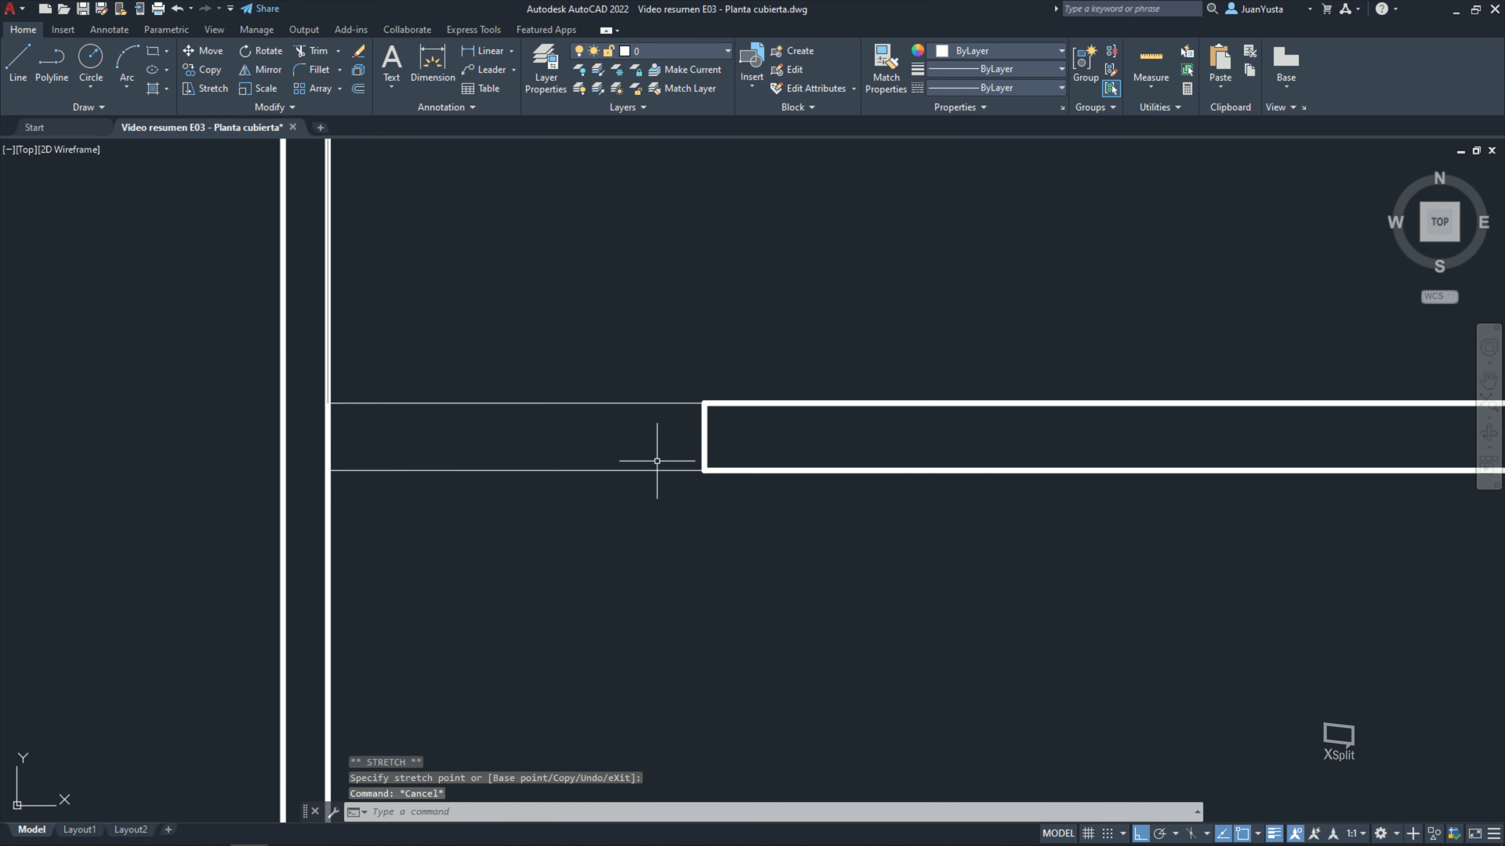
Step: Erase the leftover vertical helper line and return to the reference PDF
left_click(328, 358)
key("Delete")
scroll(457, 363, "down", 2)
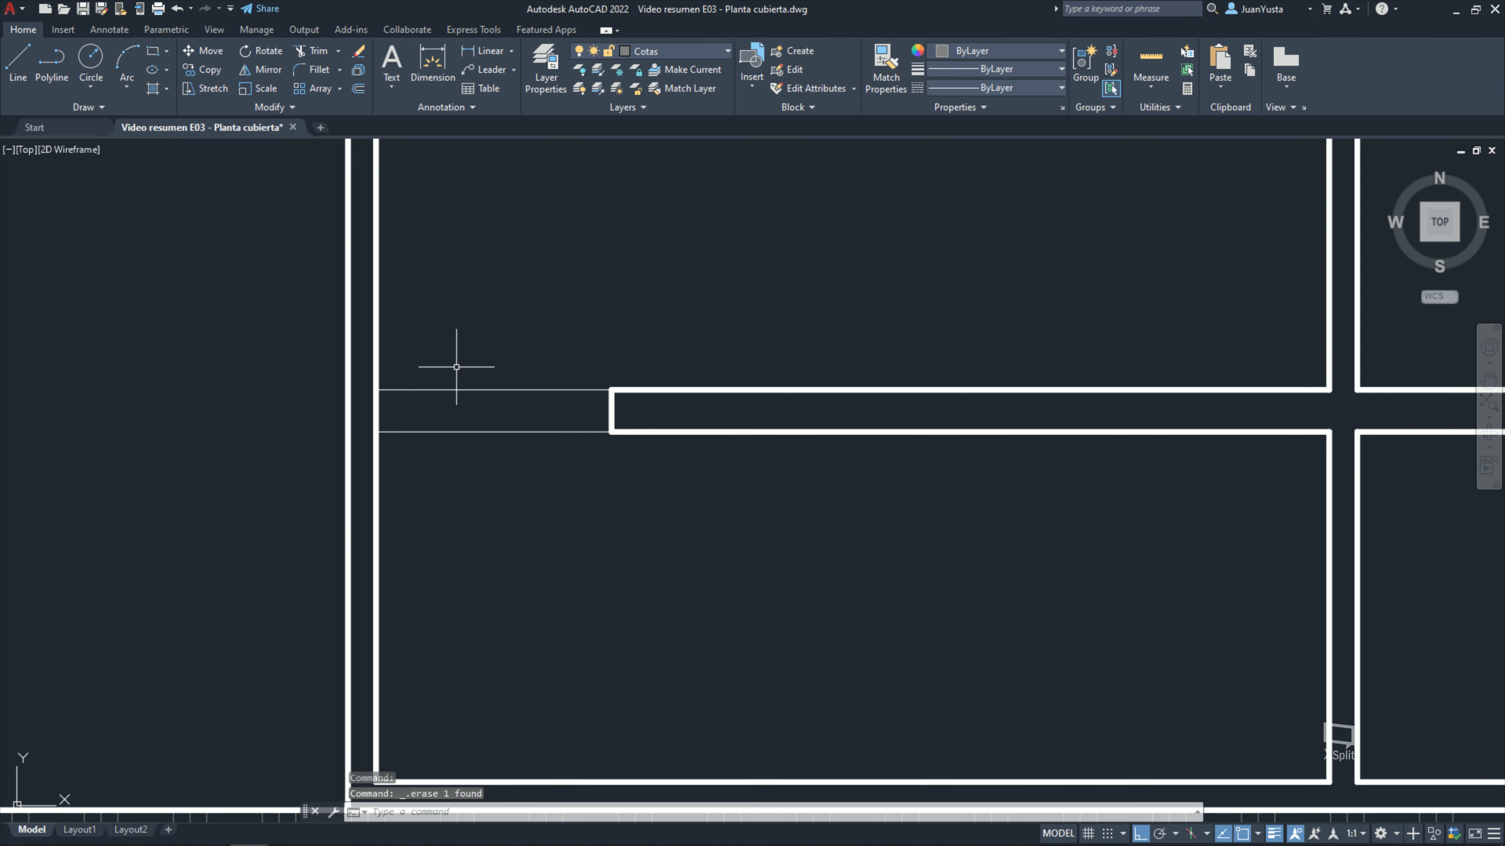
scroll(456, 363, "down", 3)
mouse_move(457, 363)
middle_mouse_down()
mouse_move(616, 385)
mouse_move(571, 437)
middle_mouse_up()
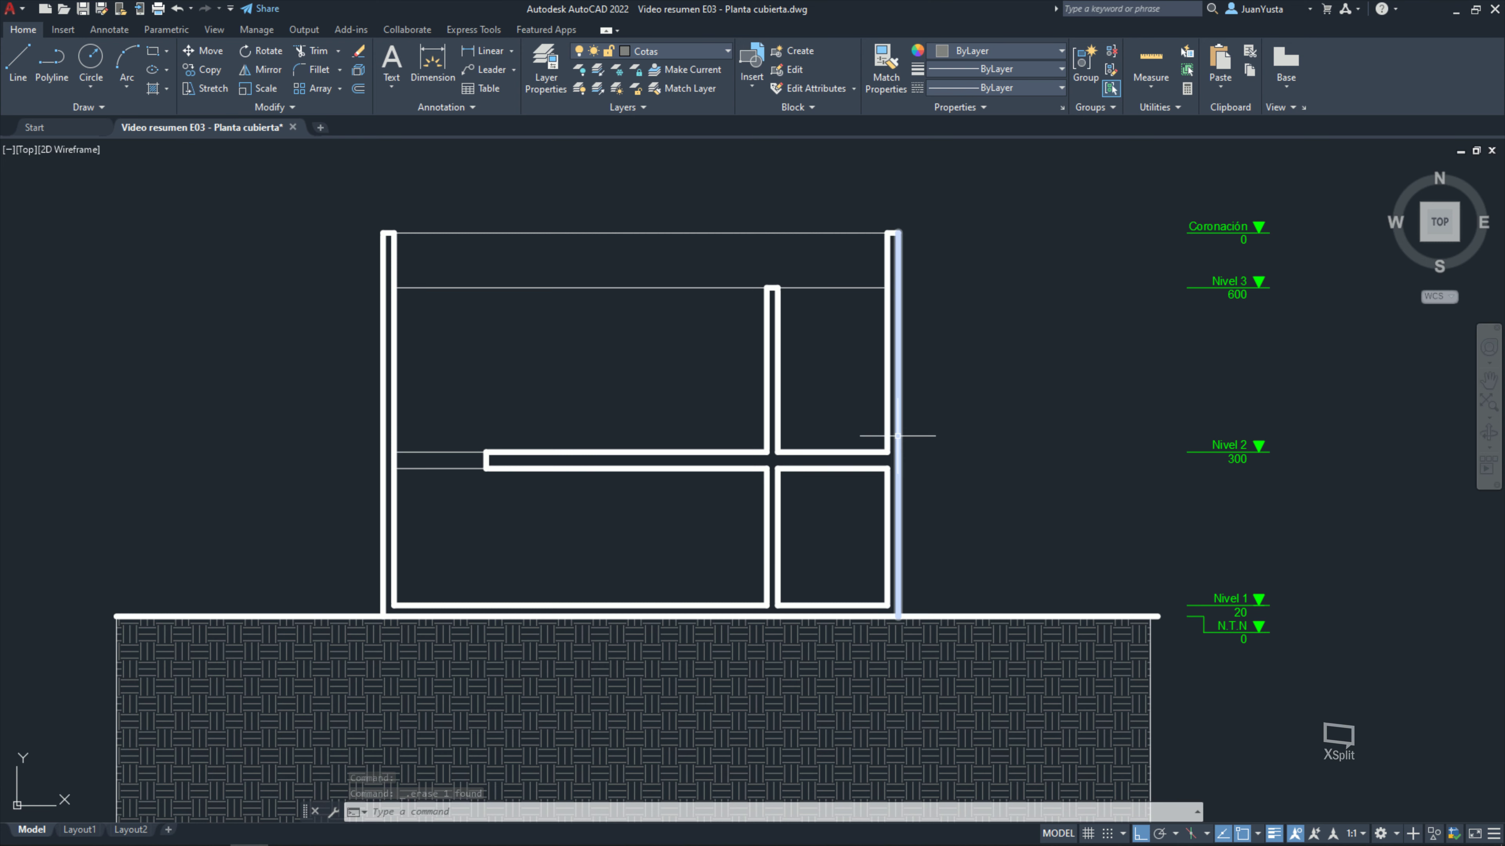
middle_click_drag(772, 476, 736, 460)
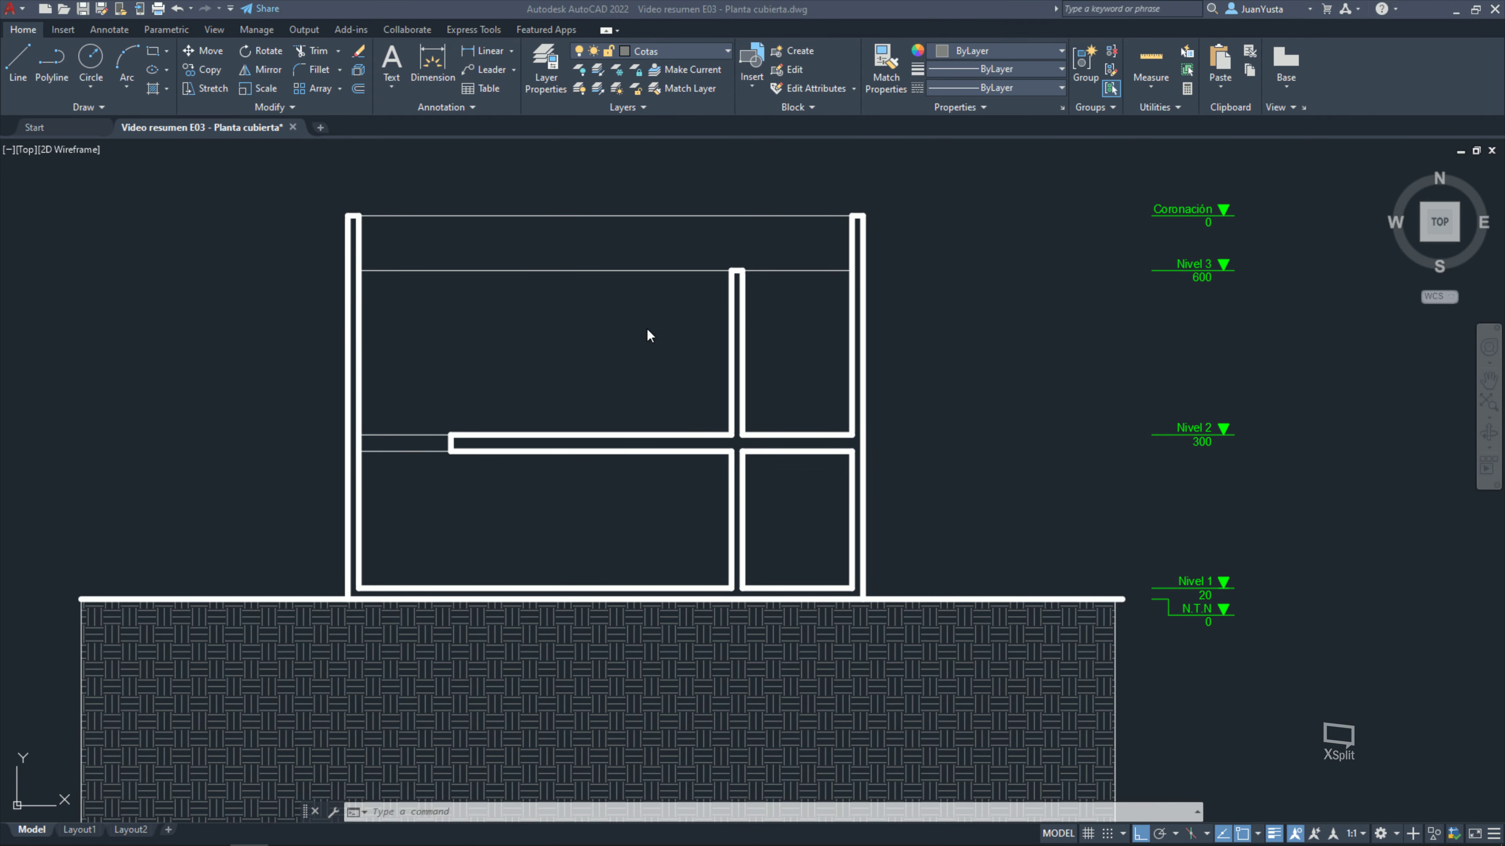
key("alt+Tab")
scroll(445, 402, "down", 2, "ctrl")
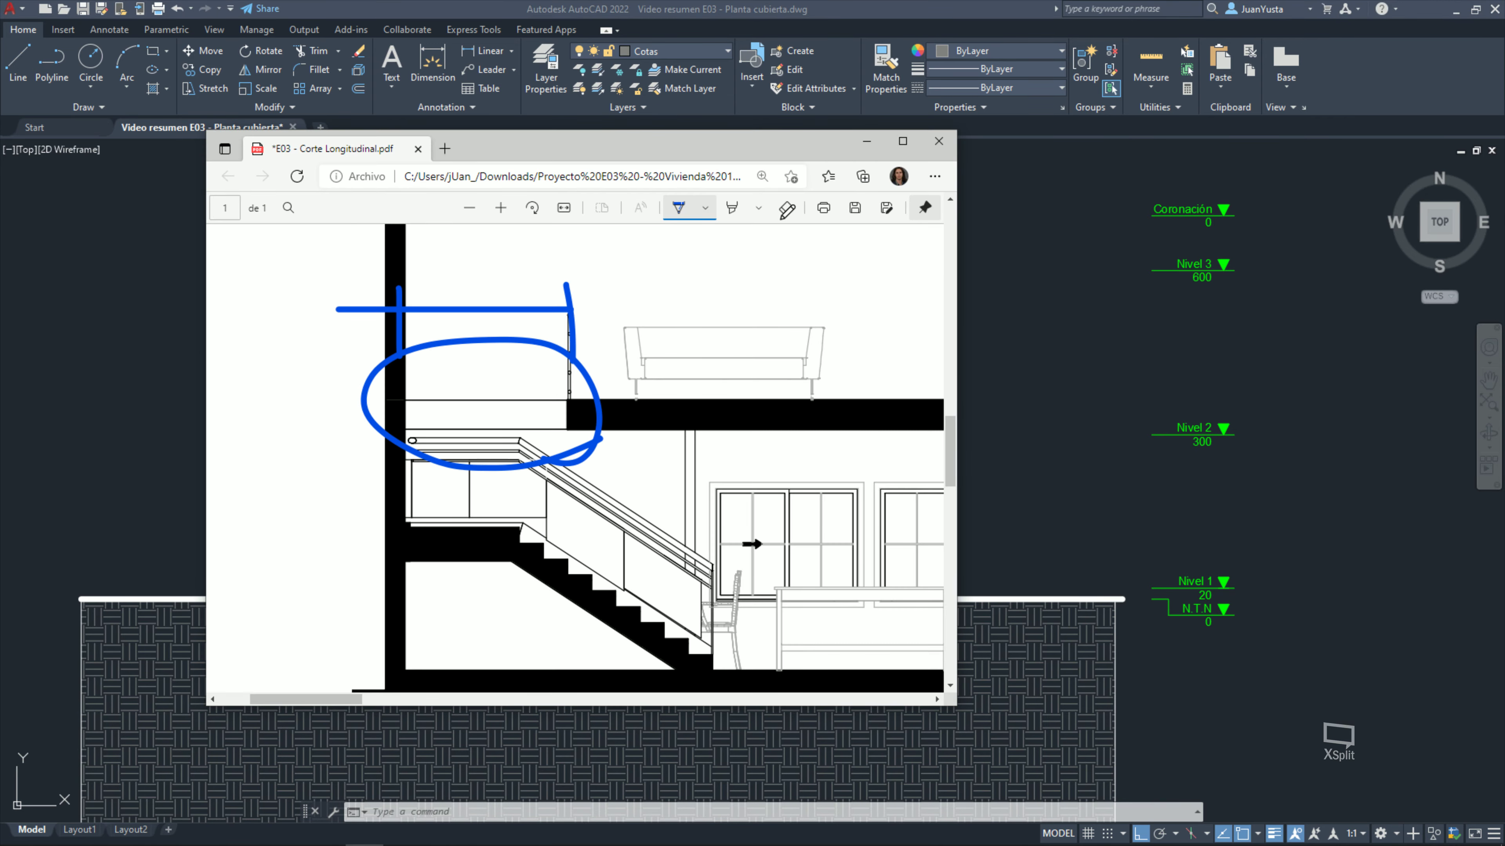
Step: Maximize Edge on Corte Escalera, ink a mark at the stair's end and circle the 25 dimension
left_click(903, 141)
scroll(521, 343, "down", 3, "ctrl")
scroll(520, 343, "down", 1, "ctrl")
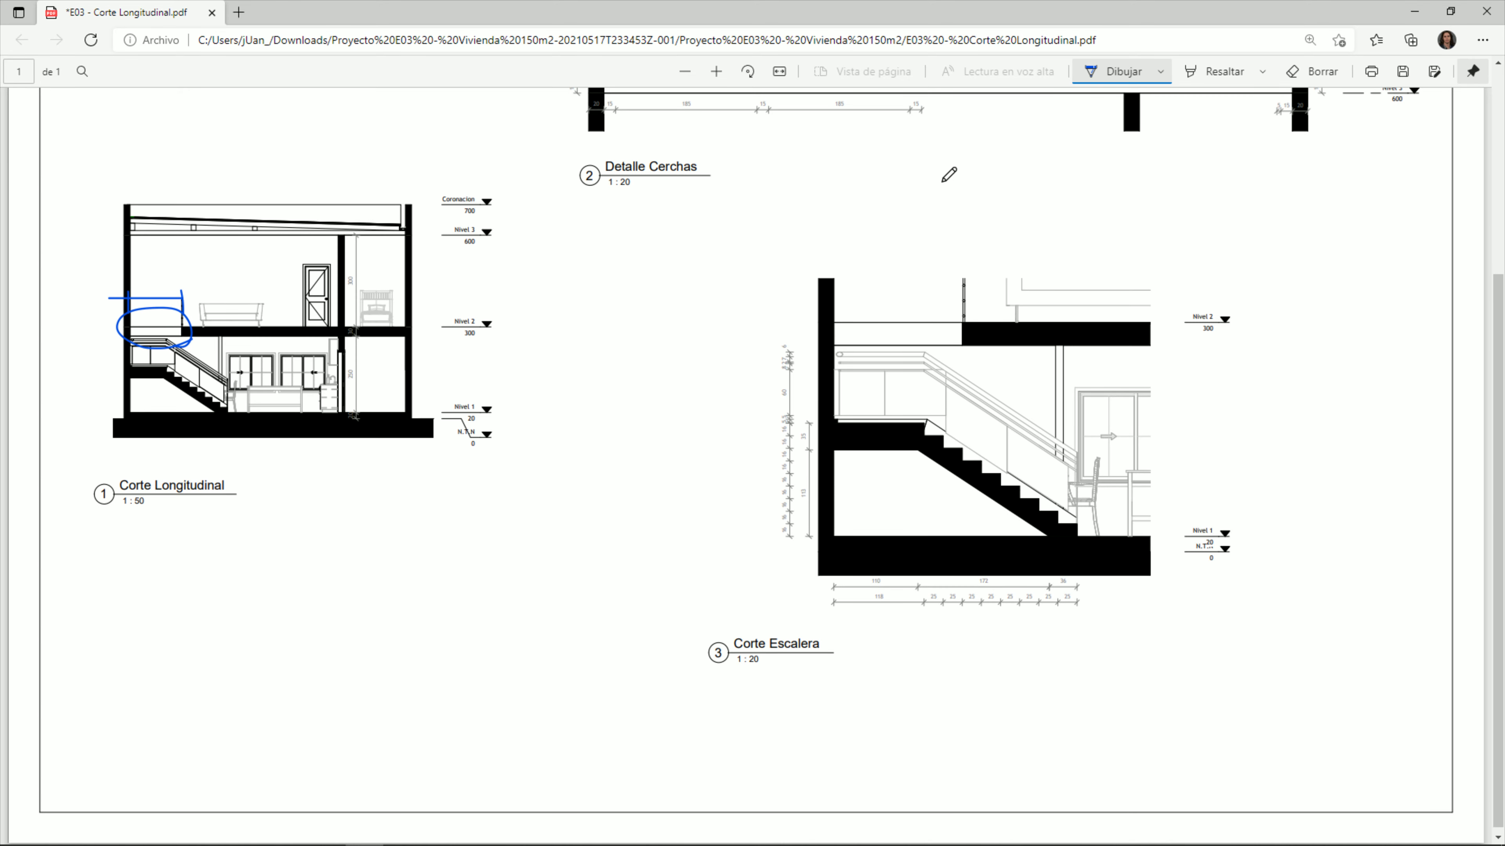
scroll(948, 174, "up", 2)
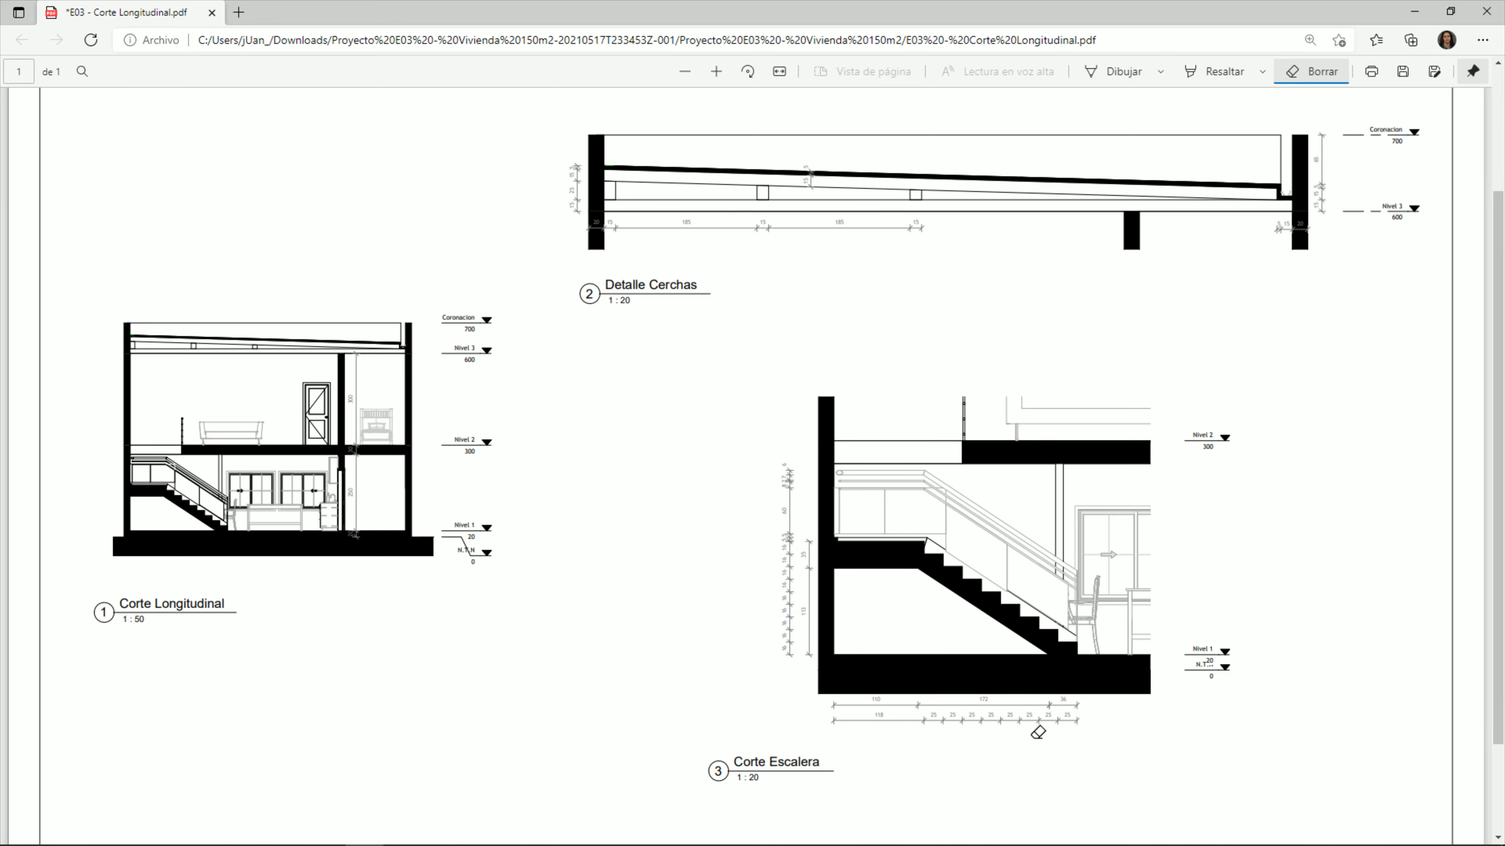
scroll(1038, 733, "up", 2, "ctrl")
scroll(1038, 736, "up", 2, "ctrl")
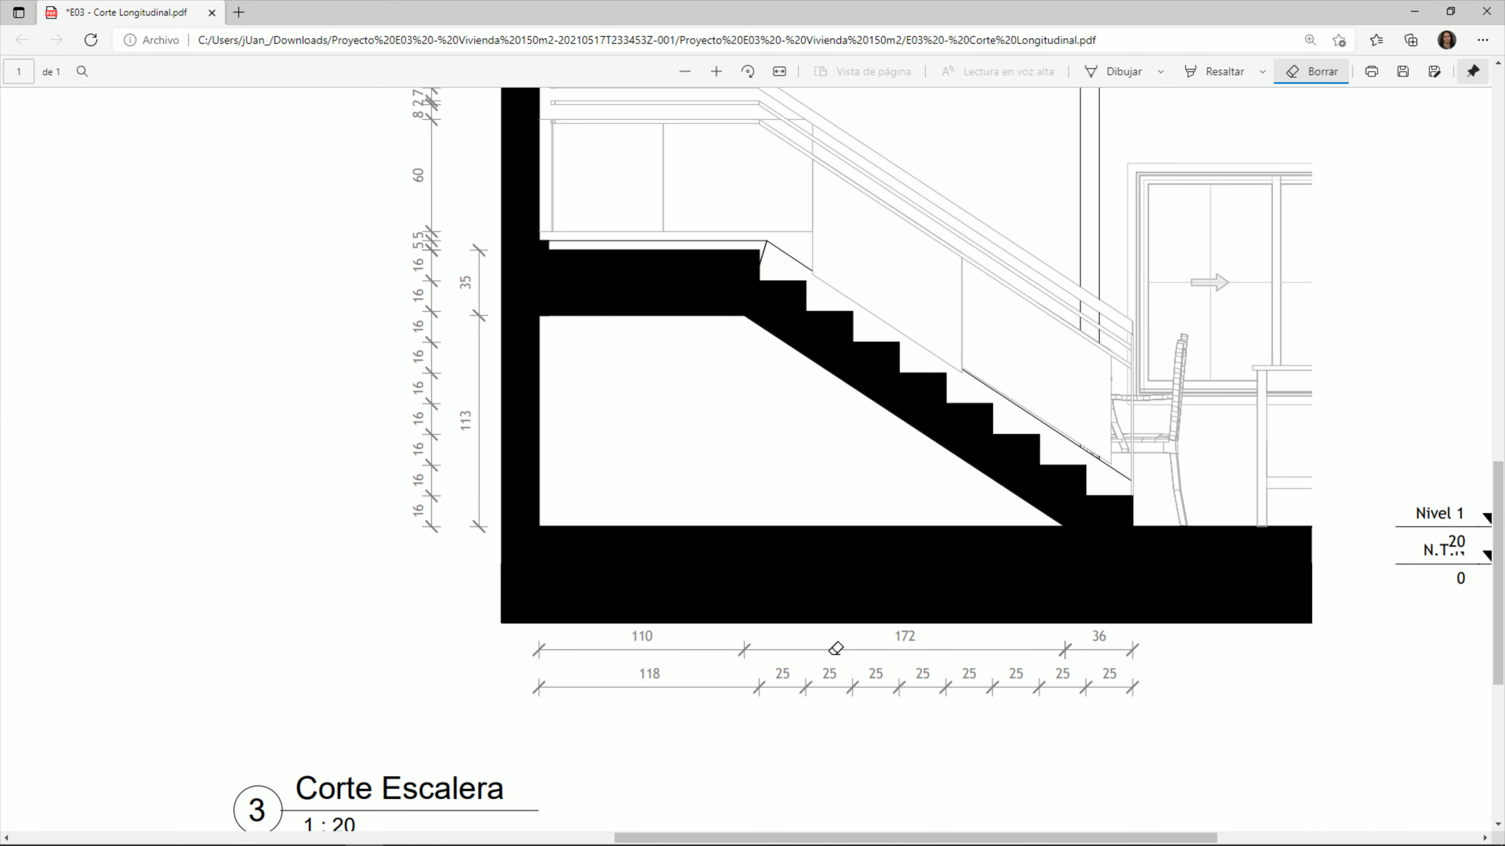
left_click(632, 610)
left_click(1122, 71)
scroll(1112, 621, "up", 1, "ctrl")
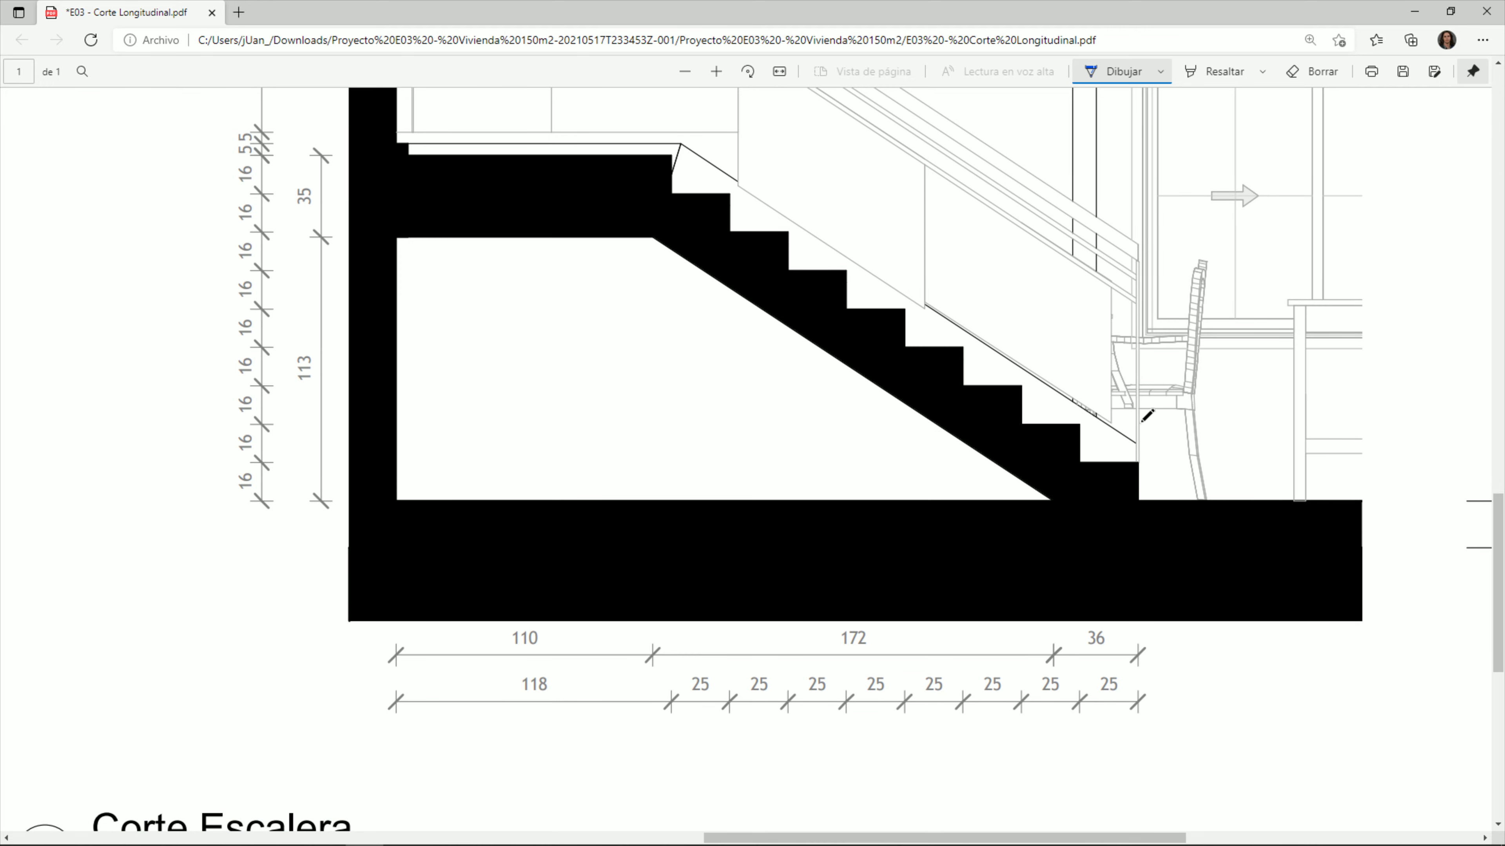
left_click_drag(1141, 507, 1142, 529)
left_click_drag(1031, 714, 1061, 666)
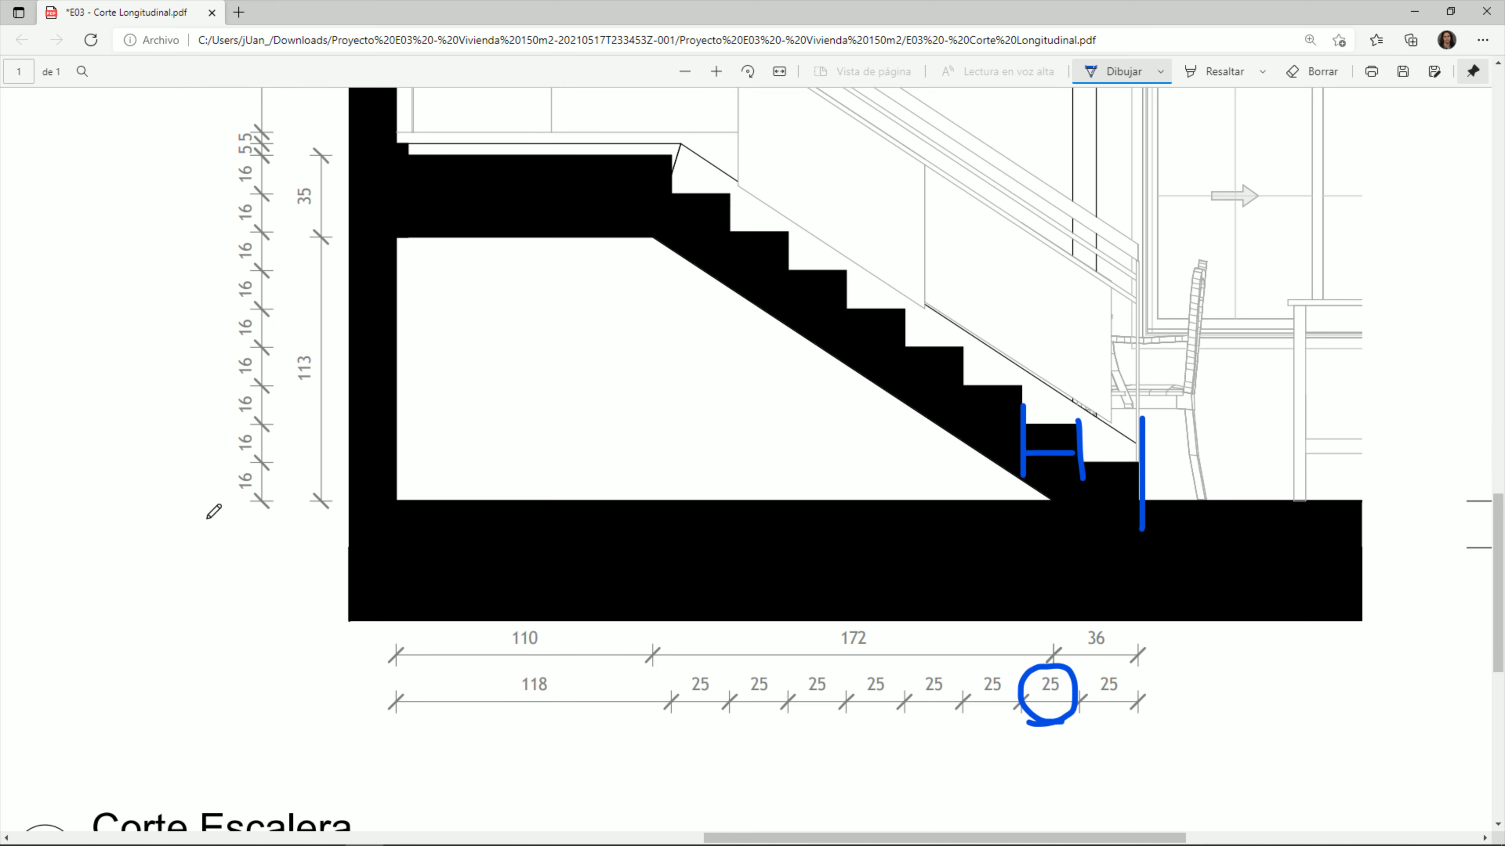
Step: Circle the 16 riser dimension, erase stray ink, and loop the bottom dimension rows
mouse_move(220, 509)
left_mouse_down()
mouse_move(252, 453)
mouse_move(283, 513)
left_mouse_up()
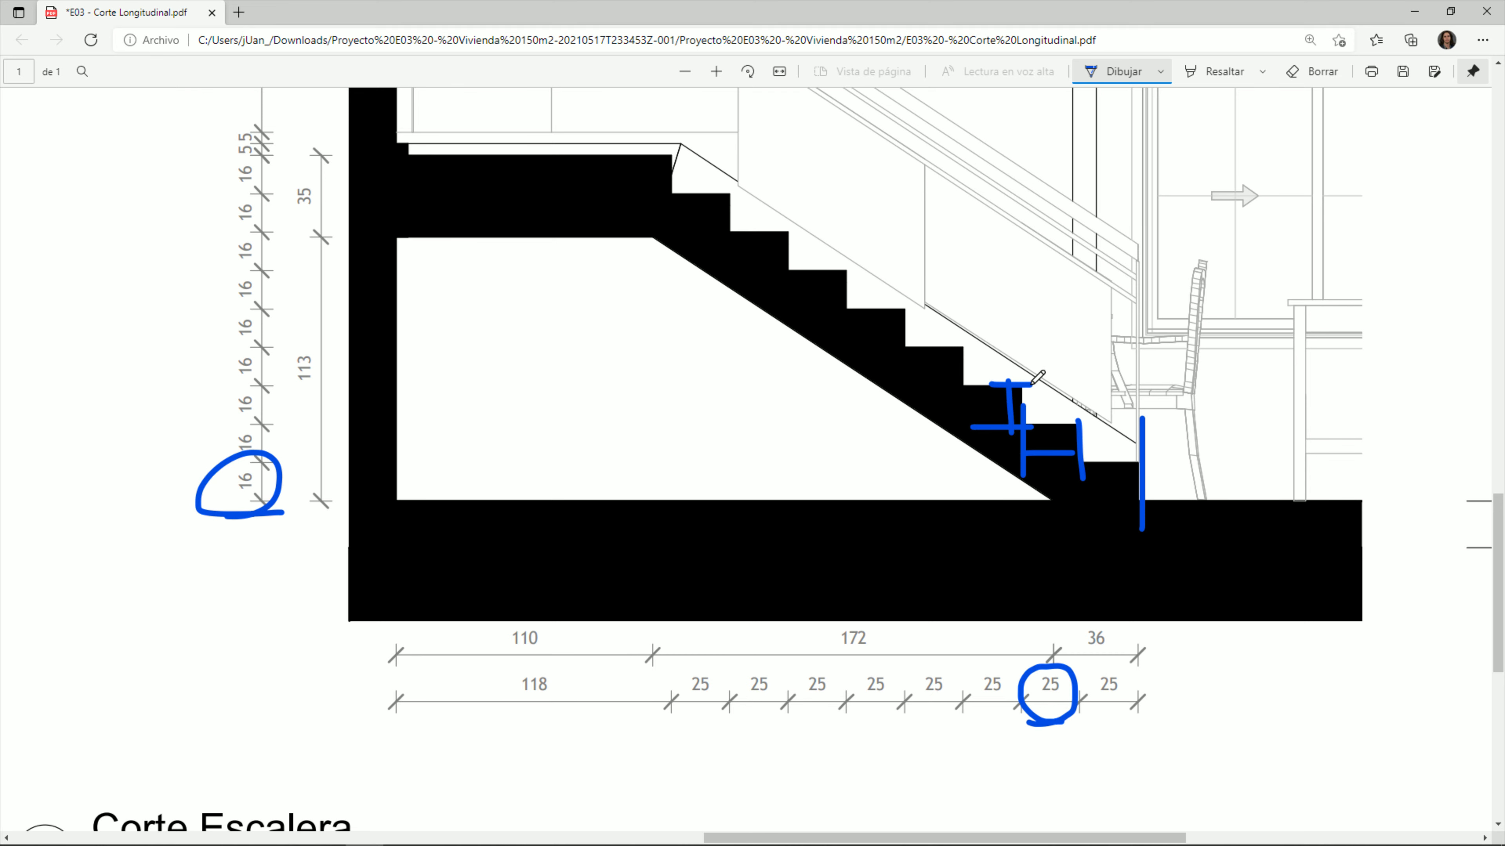
left_click(1339, 80)
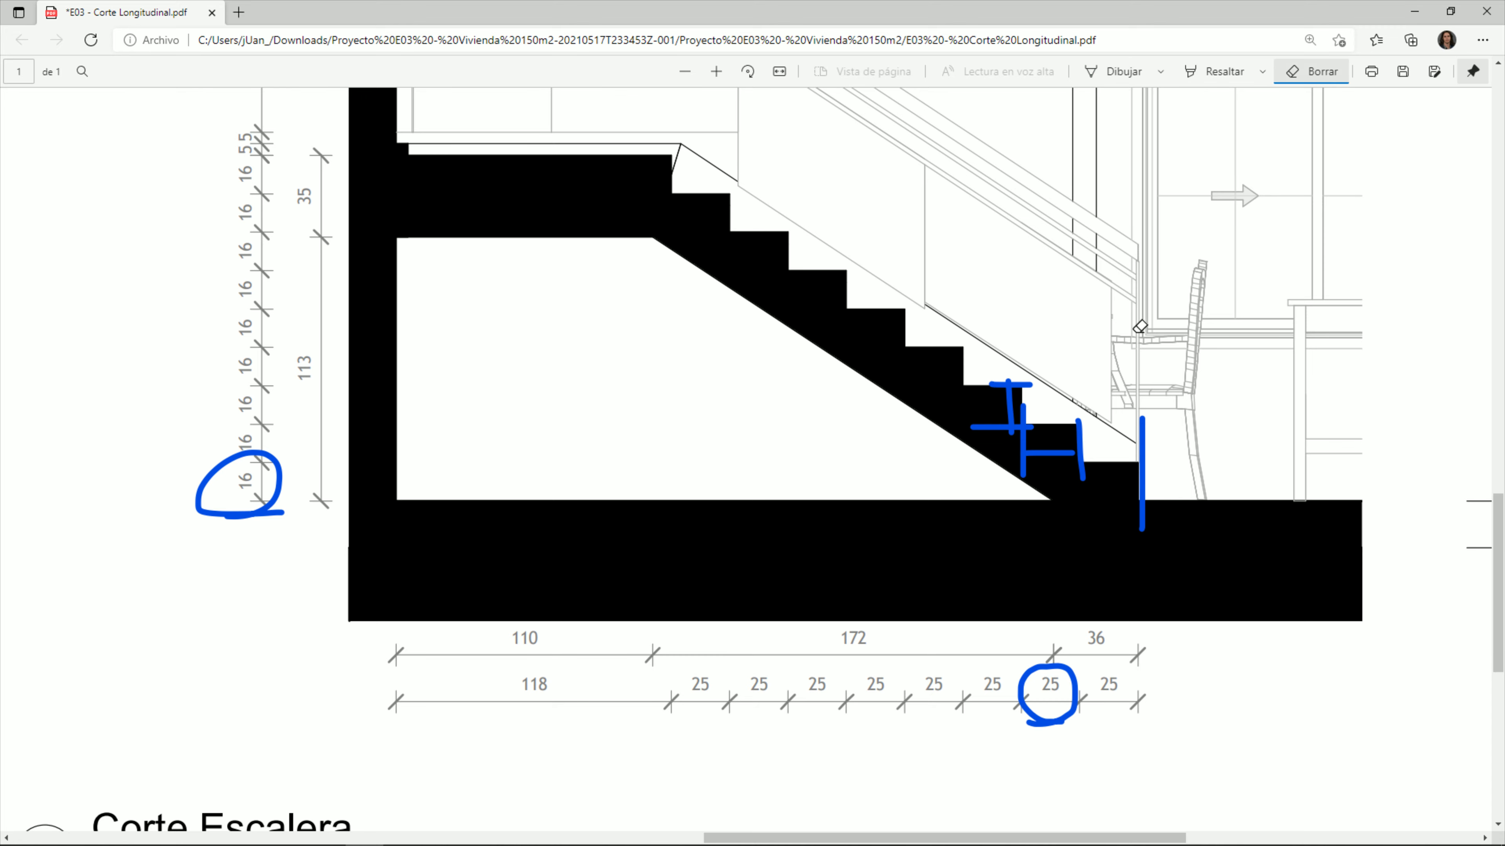
mouse_move(1075, 406)
left_mouse_down()
mouse_move(1050, 424)
mouse_move(1080, 436)
mouse_move(1020, 356)
left_mouse_up()
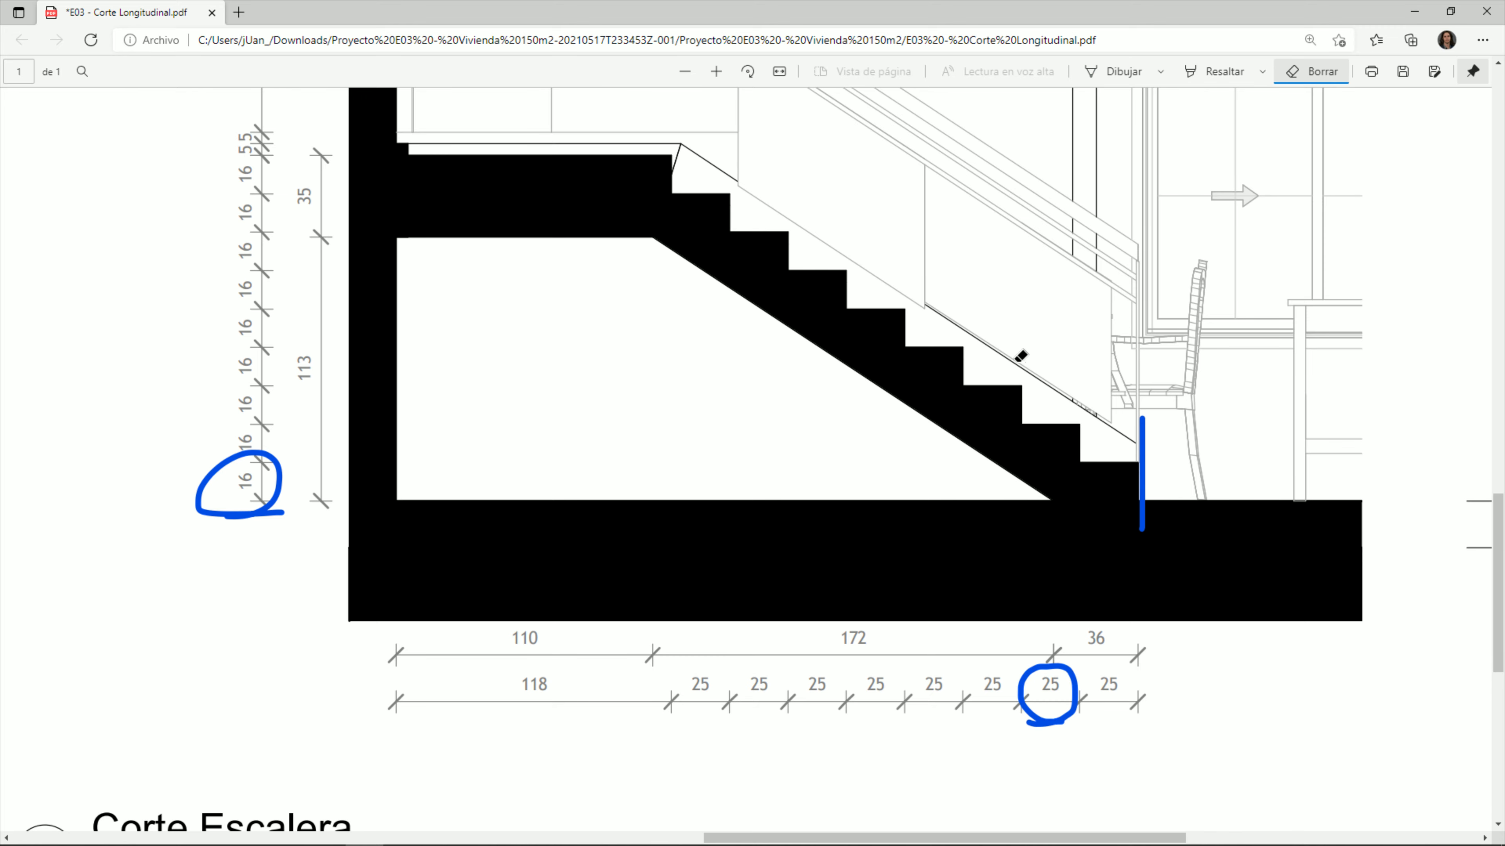
left_click(1109, 83)
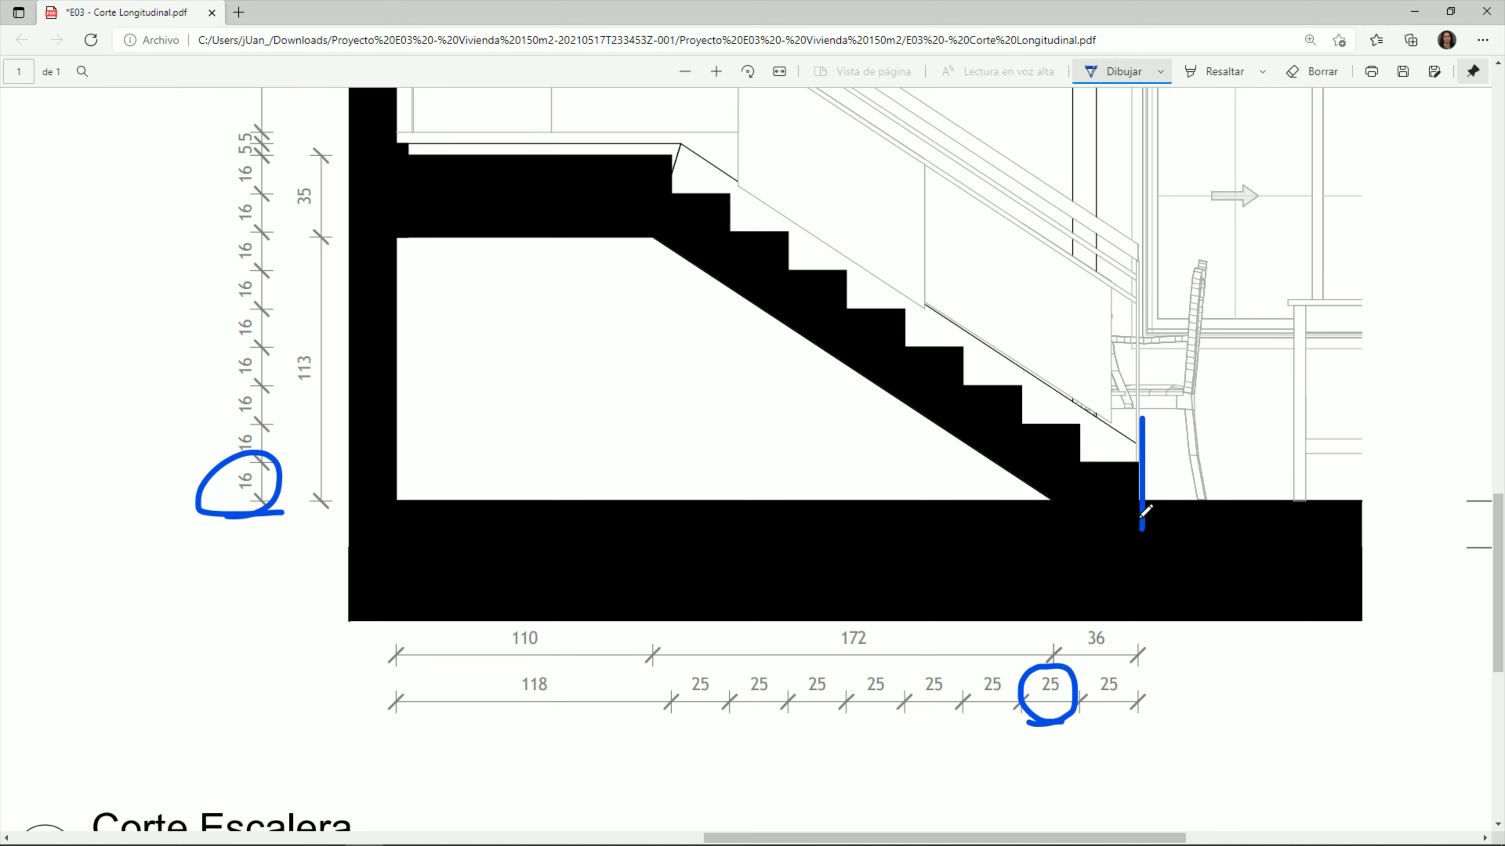
mouse_move(1090, 457)
left_mouse_down()
mouse_move(1063, 413)
mouse_move(942, 348)
mouse_move(1079, 431)
left_mouse_up()
left_click(1311, 71)
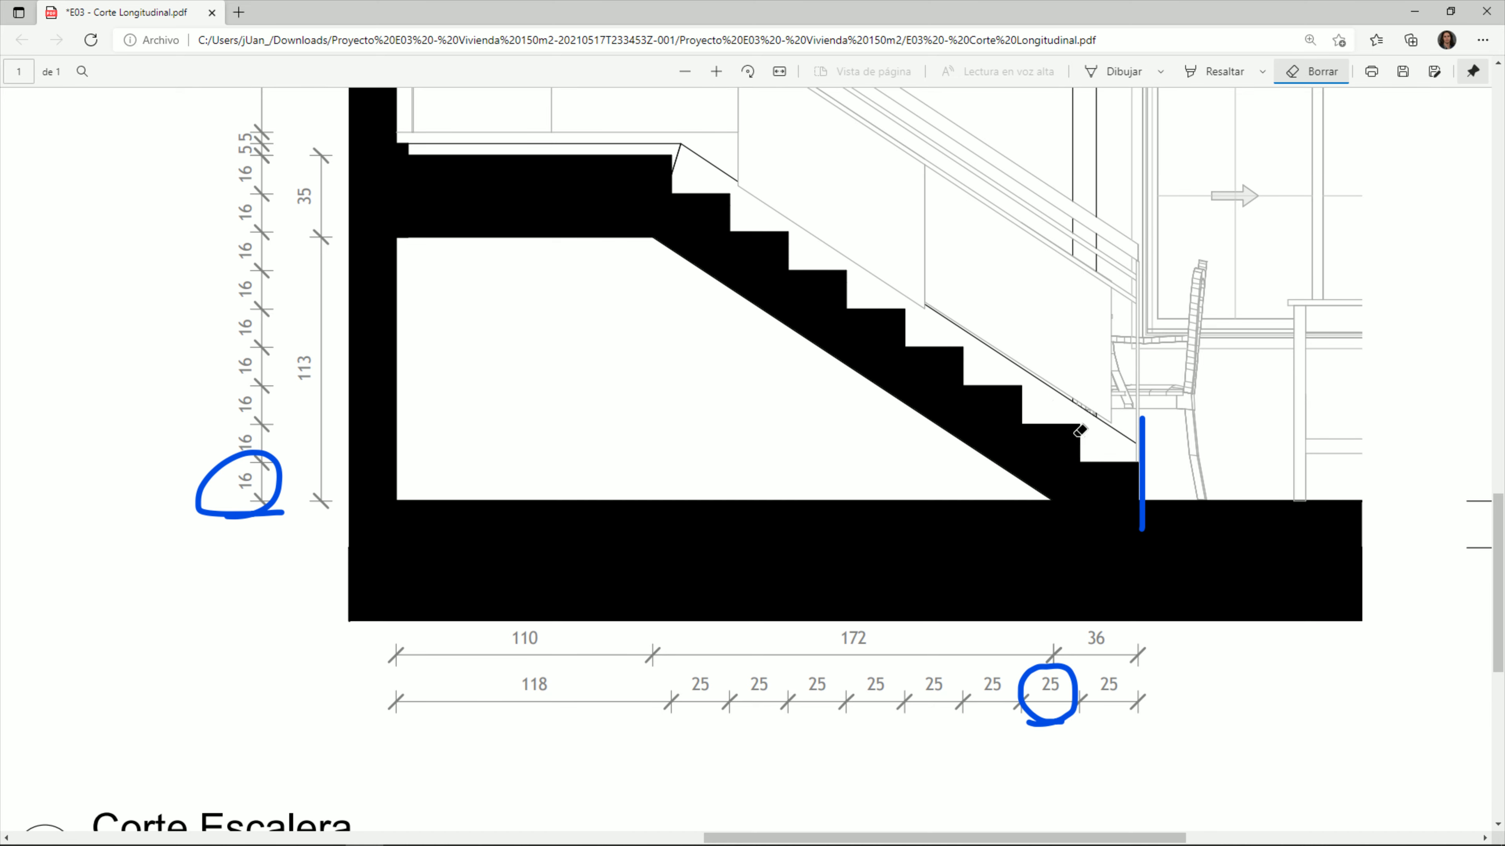
left_click(1116, 83)
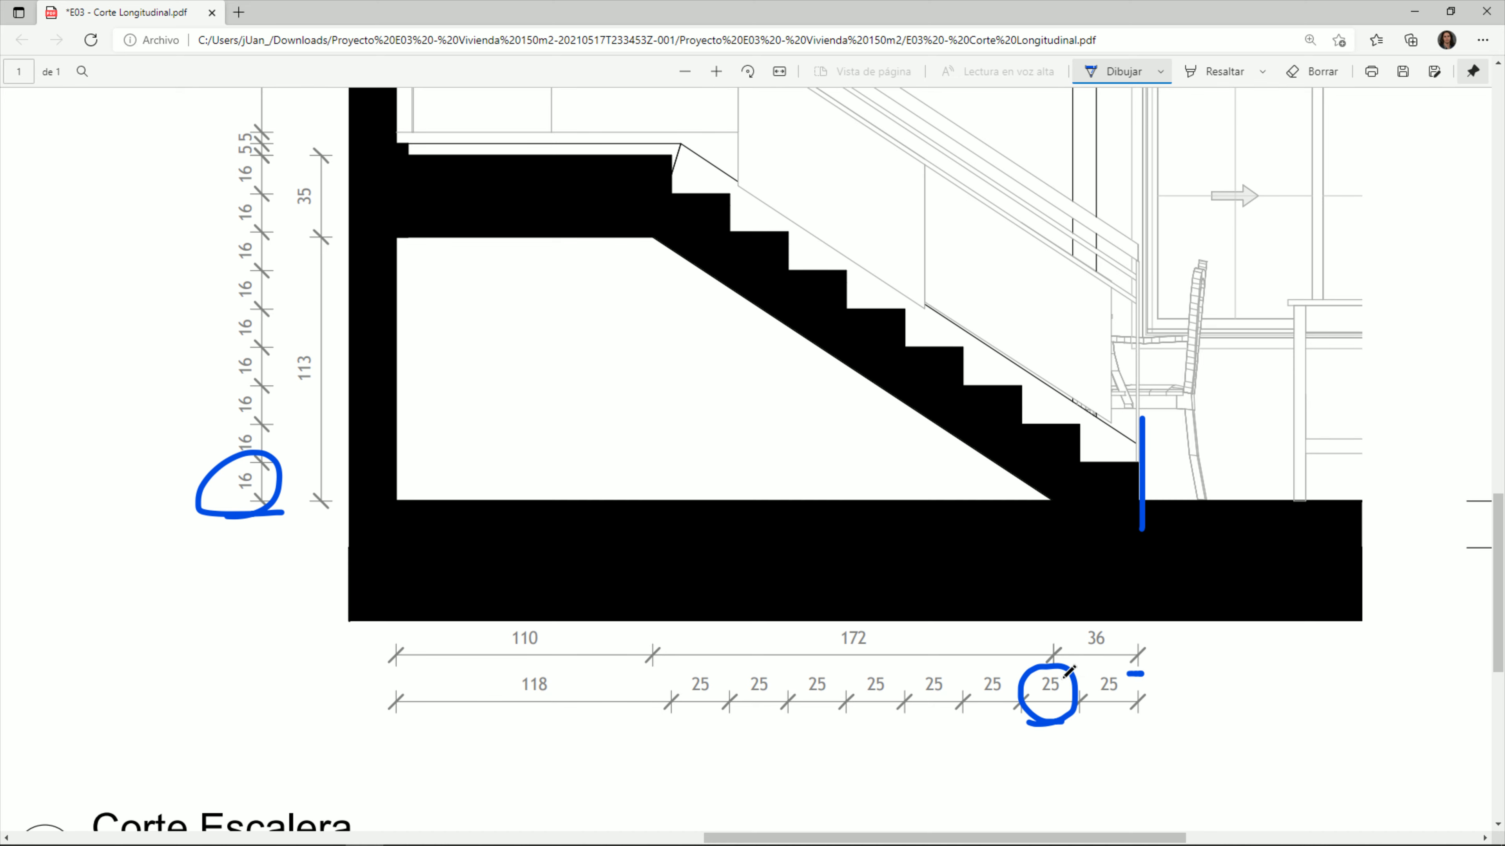
mouse_move(1069, 672)
left_mouse_down()
mouse_move(1149, 600)
mouse_move(1119, 669)
left_mouse_up()
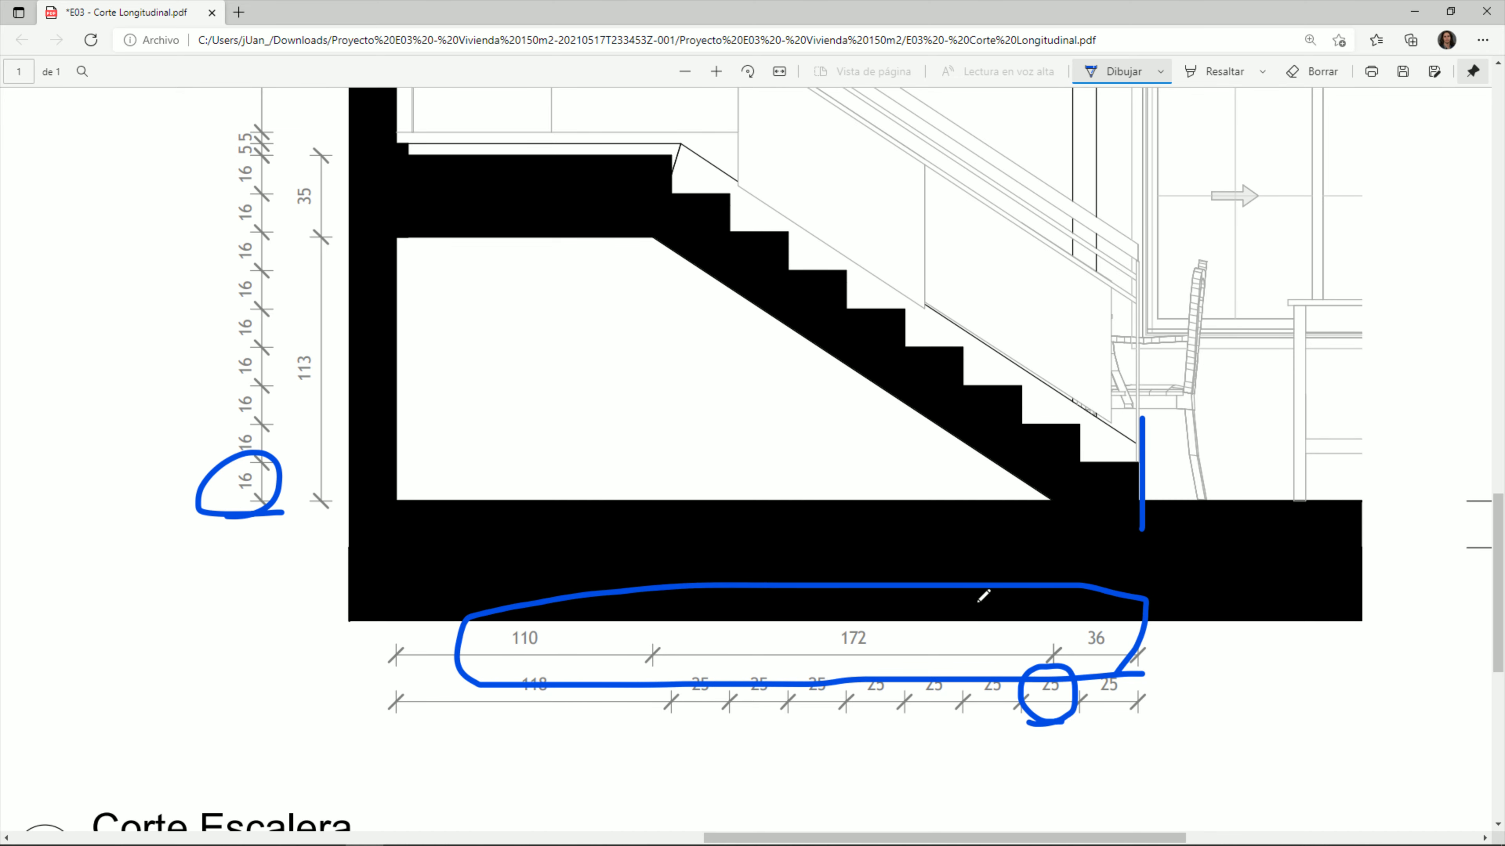
Step: Add 172 + 110 + 36 in Calculator to get 318, then return to AutoCAD
key("super")
type("c")
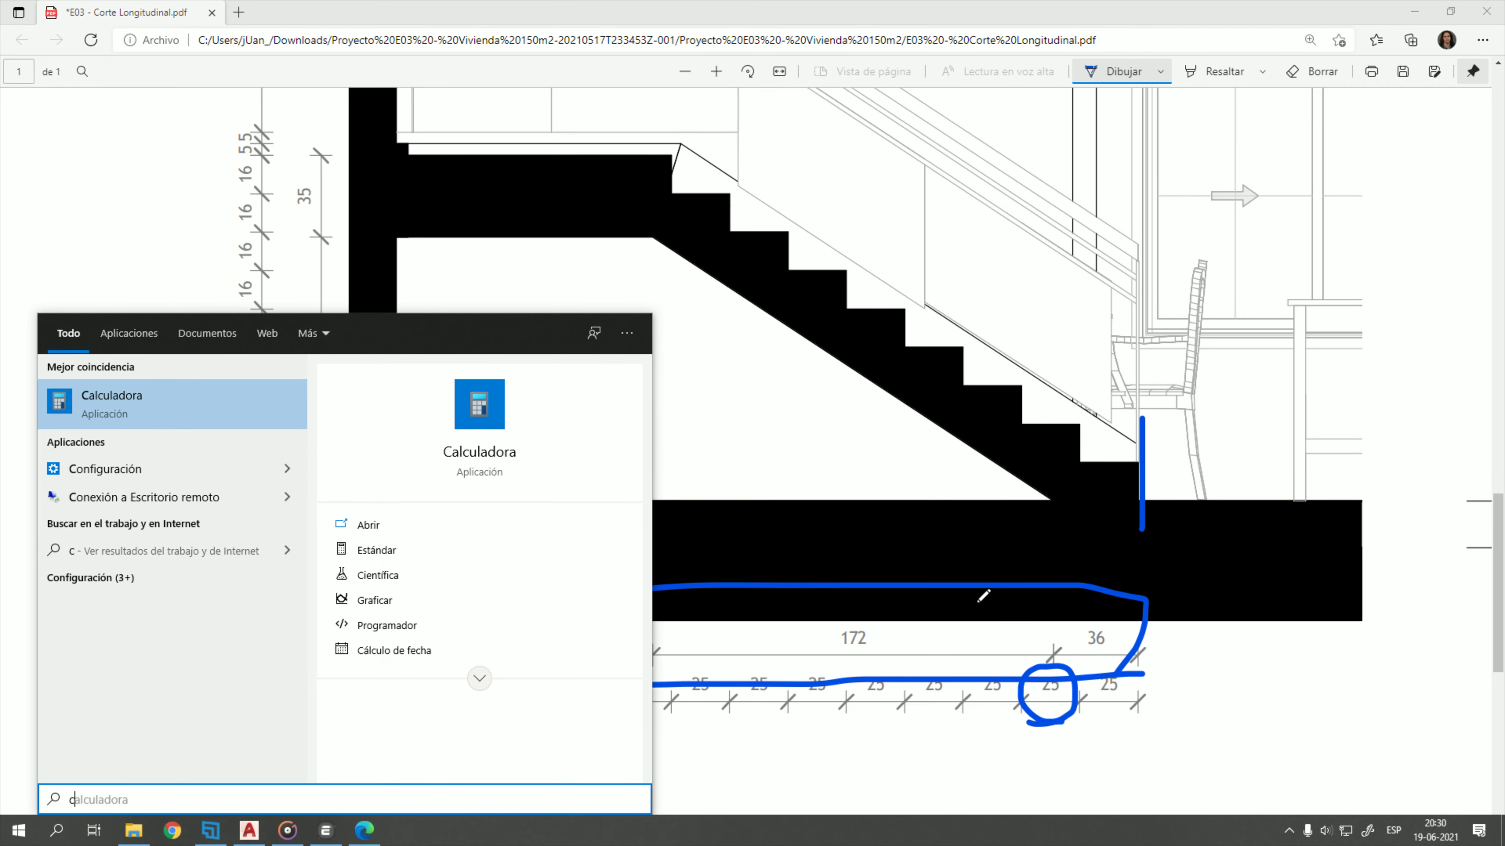
key("Return")
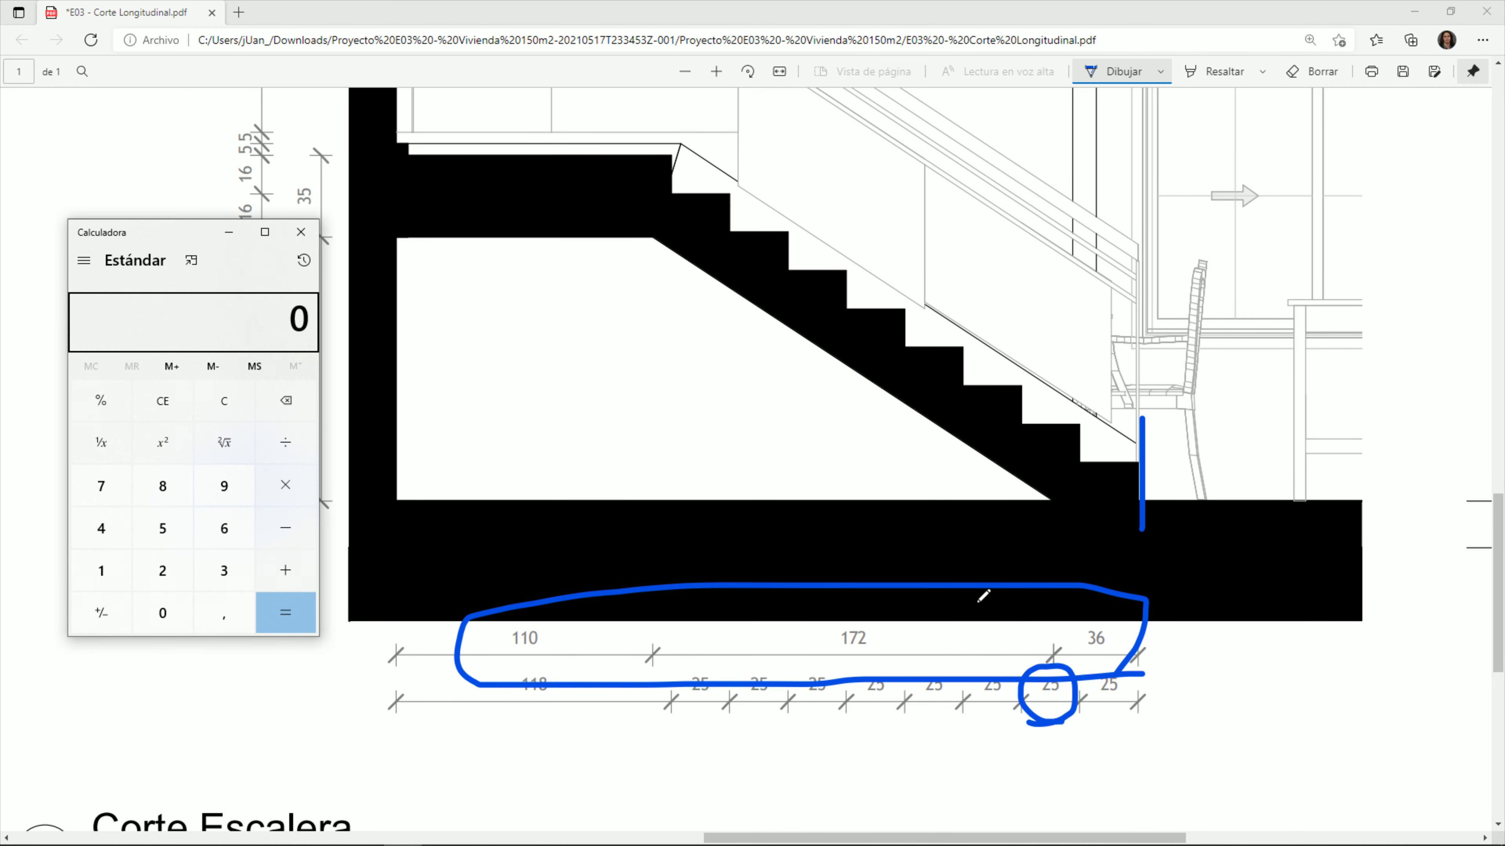
type("172 + ")
type("110 ")
type("+ 36")
key("Return")
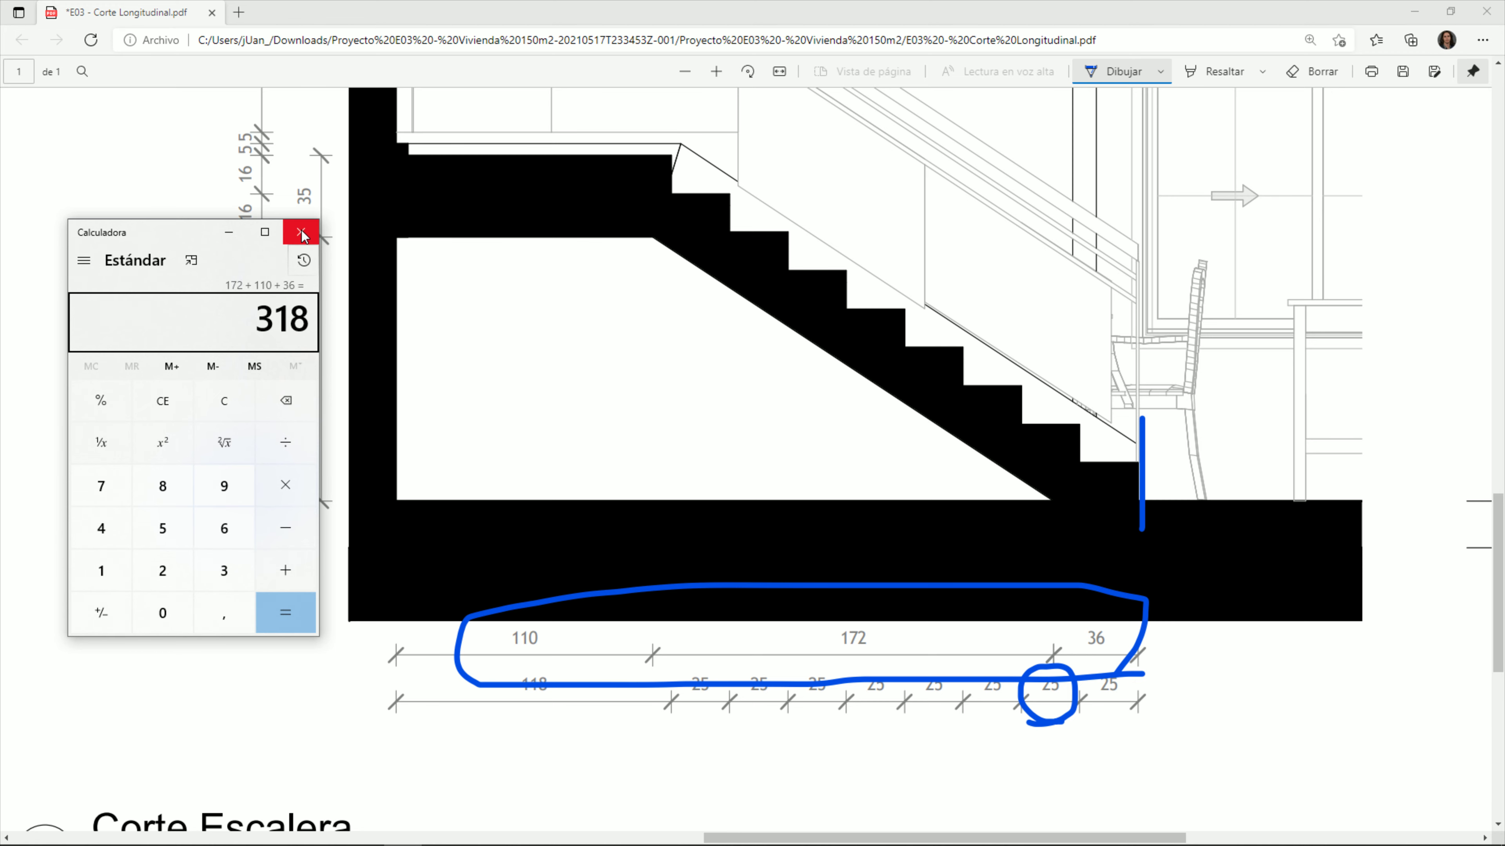
left_click(301, 231)
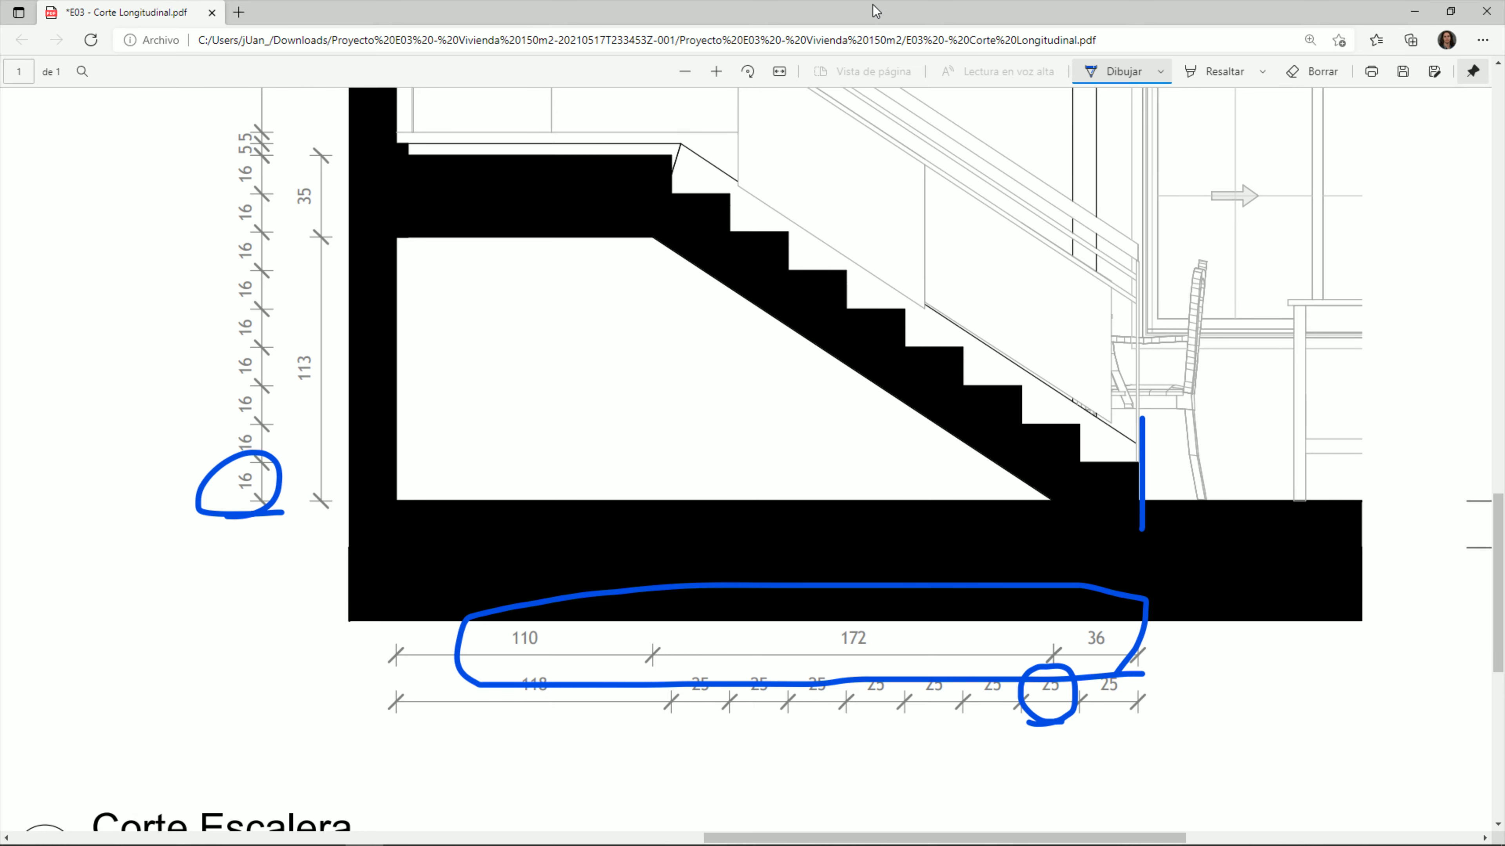
key("alt+Tab")
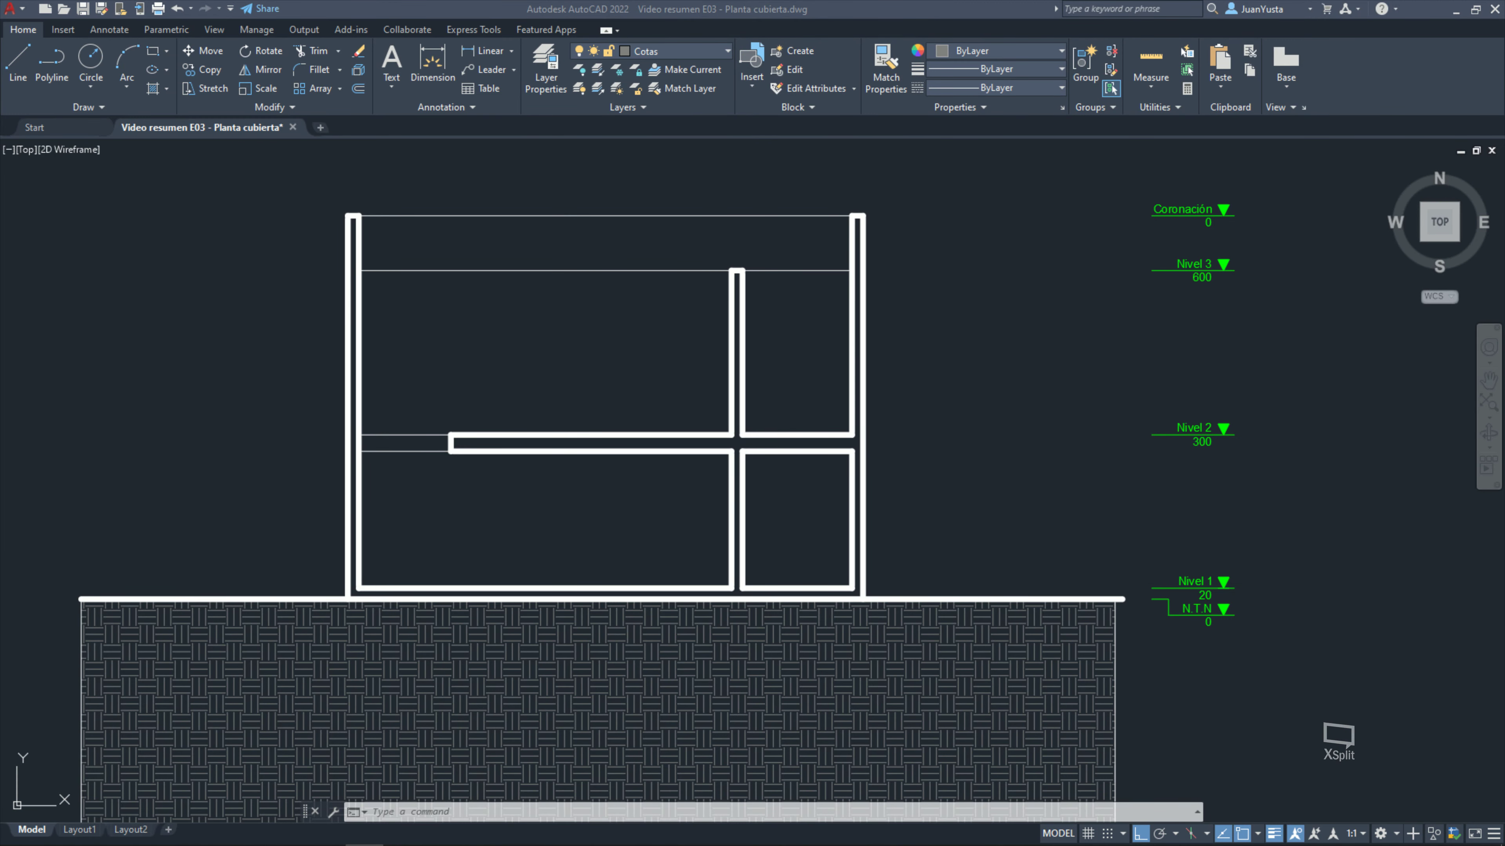
Step: Make layer 0 current and bring the inner wall corner into view
scroll(445, 572, "up", 1)
scroll(431, 548, "up", 1)
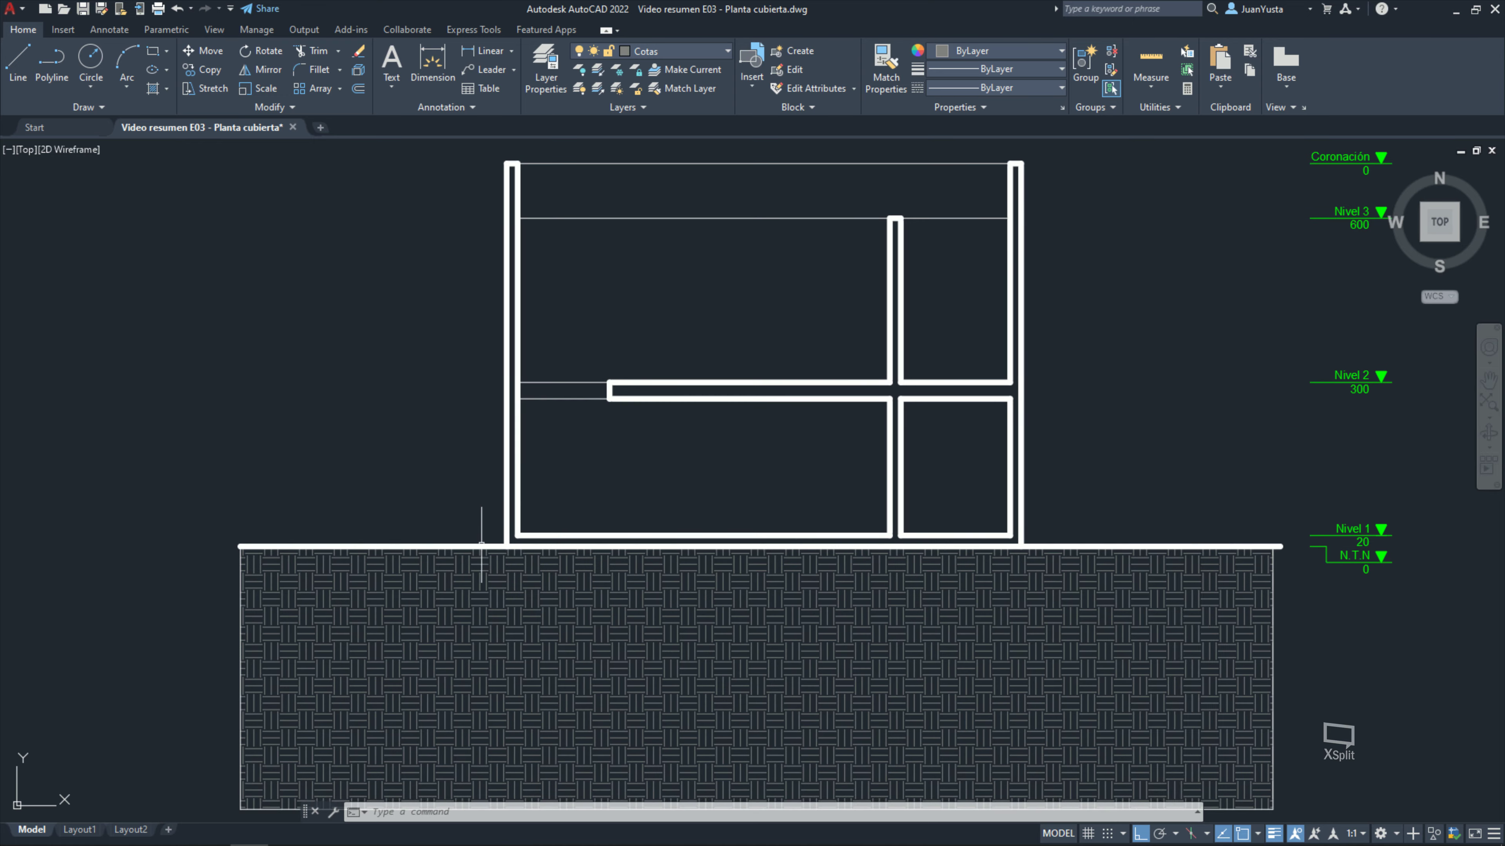
scroll(487, 538, "up", 3)
left_click(666, 51)
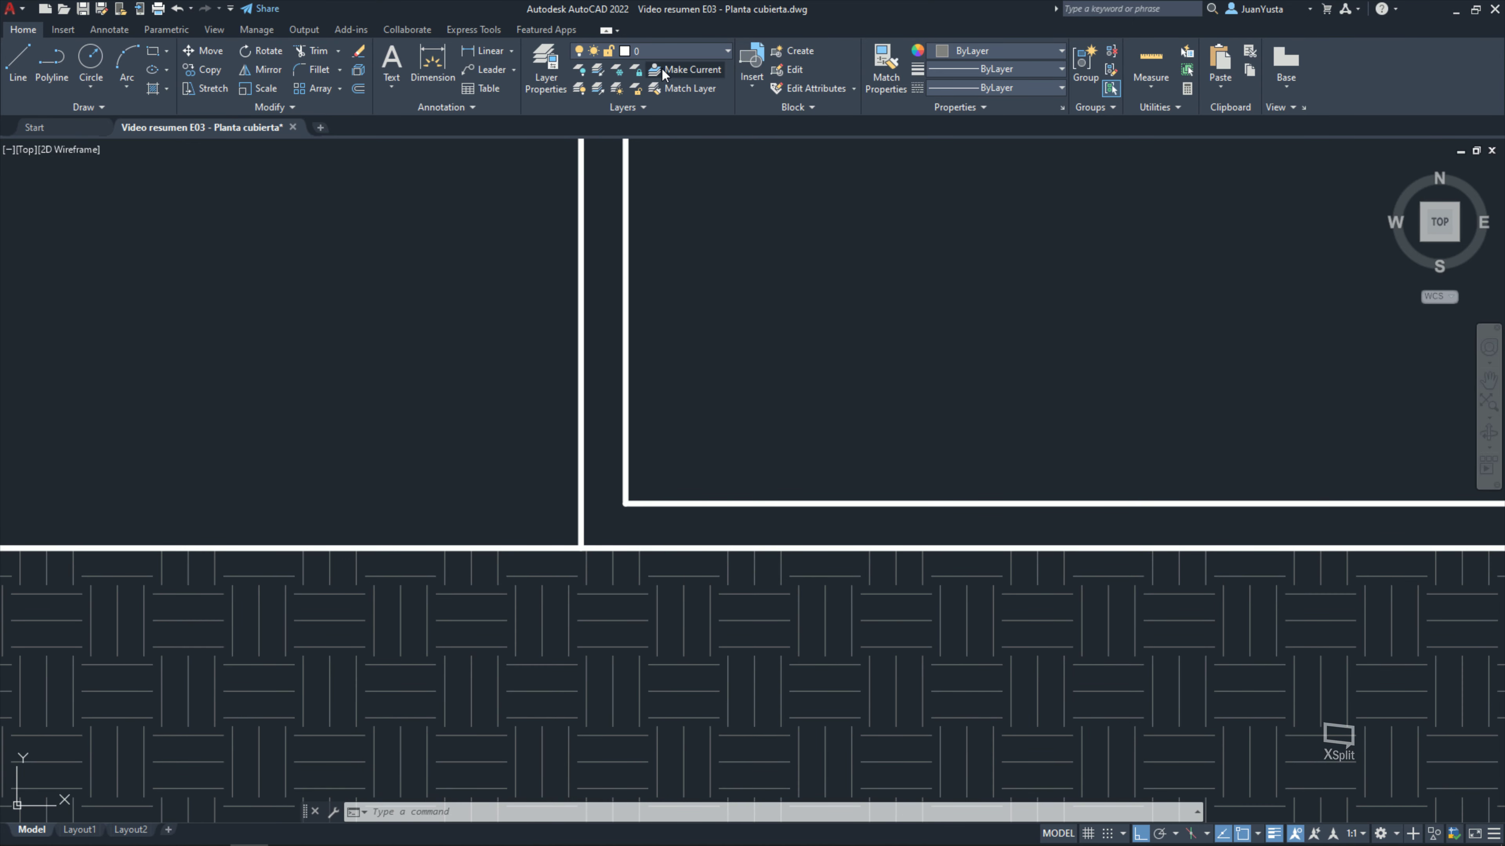
middle_click_drag(729, 413, 578, 453)
Step: Draw a 318 floor line from the inner wall corner, then a 16-high riser
type("l")
key("Return")
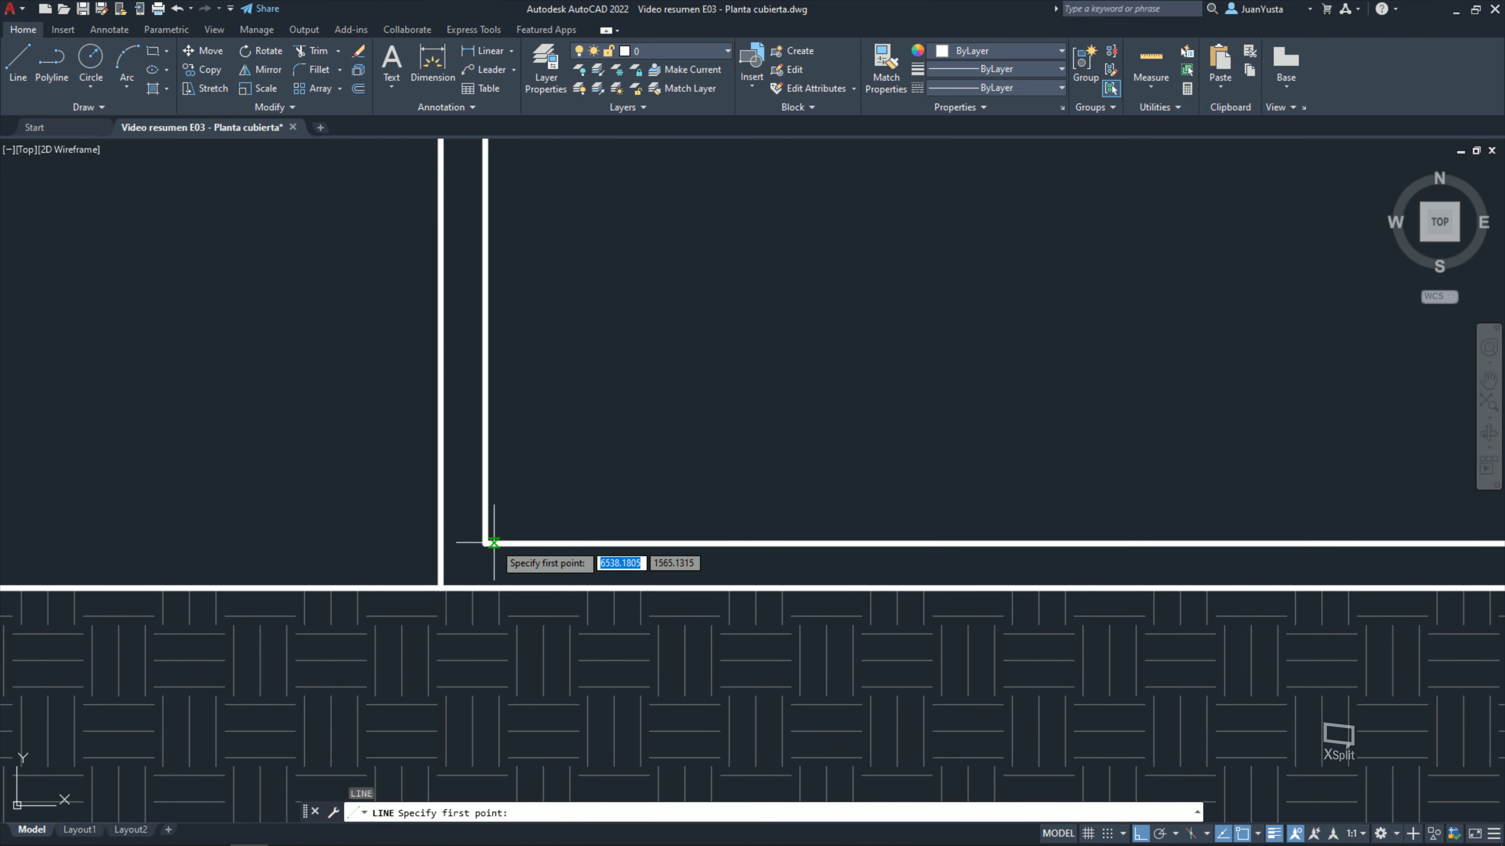
left_click(485, 542)
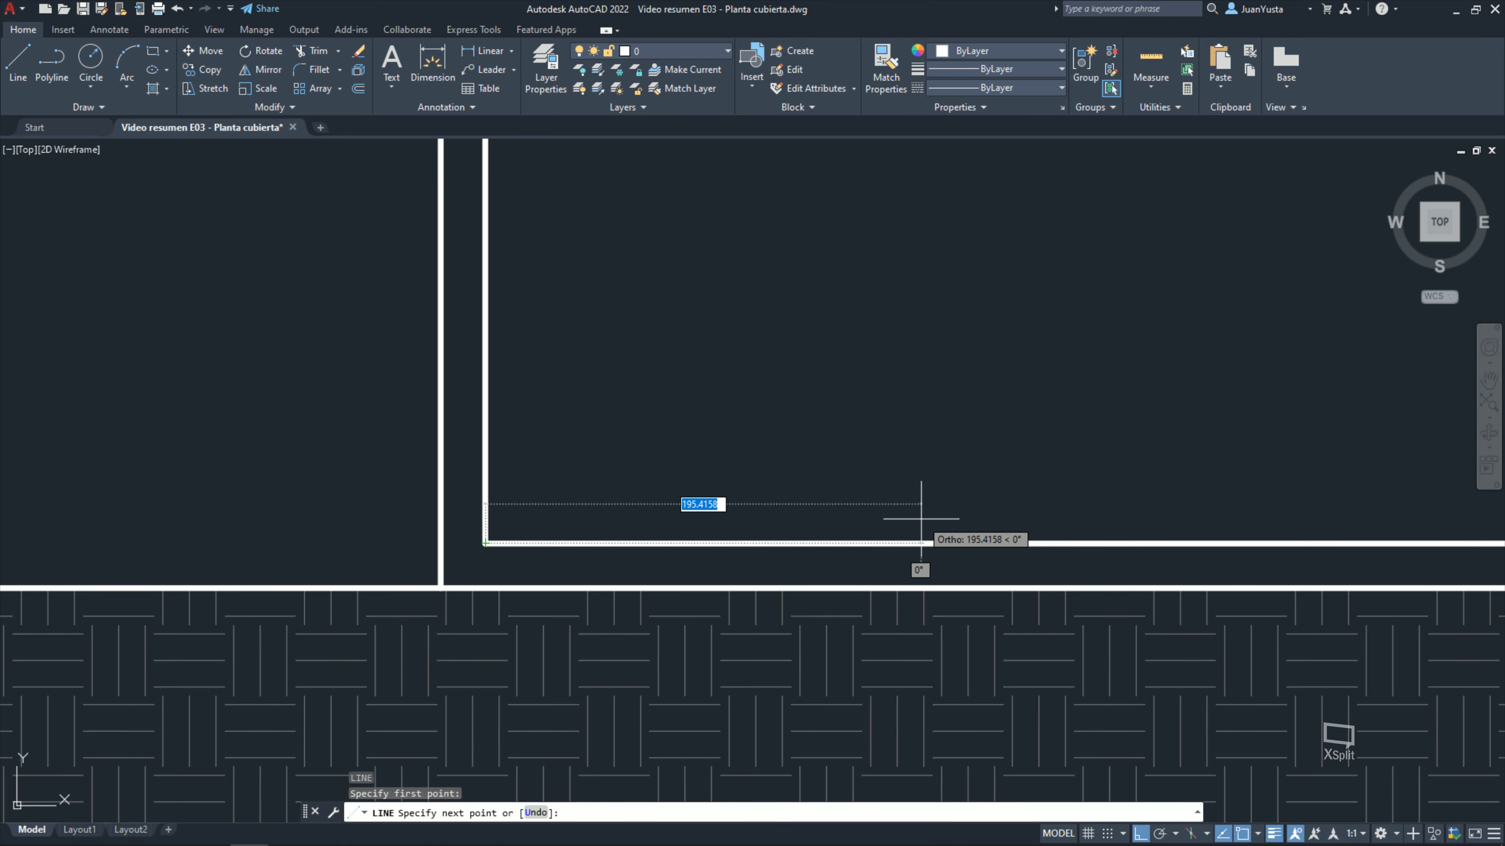
type("318")
key("Return")
scroll(914, 513, "down", 5)
scroll(817, 476, "up", 2)
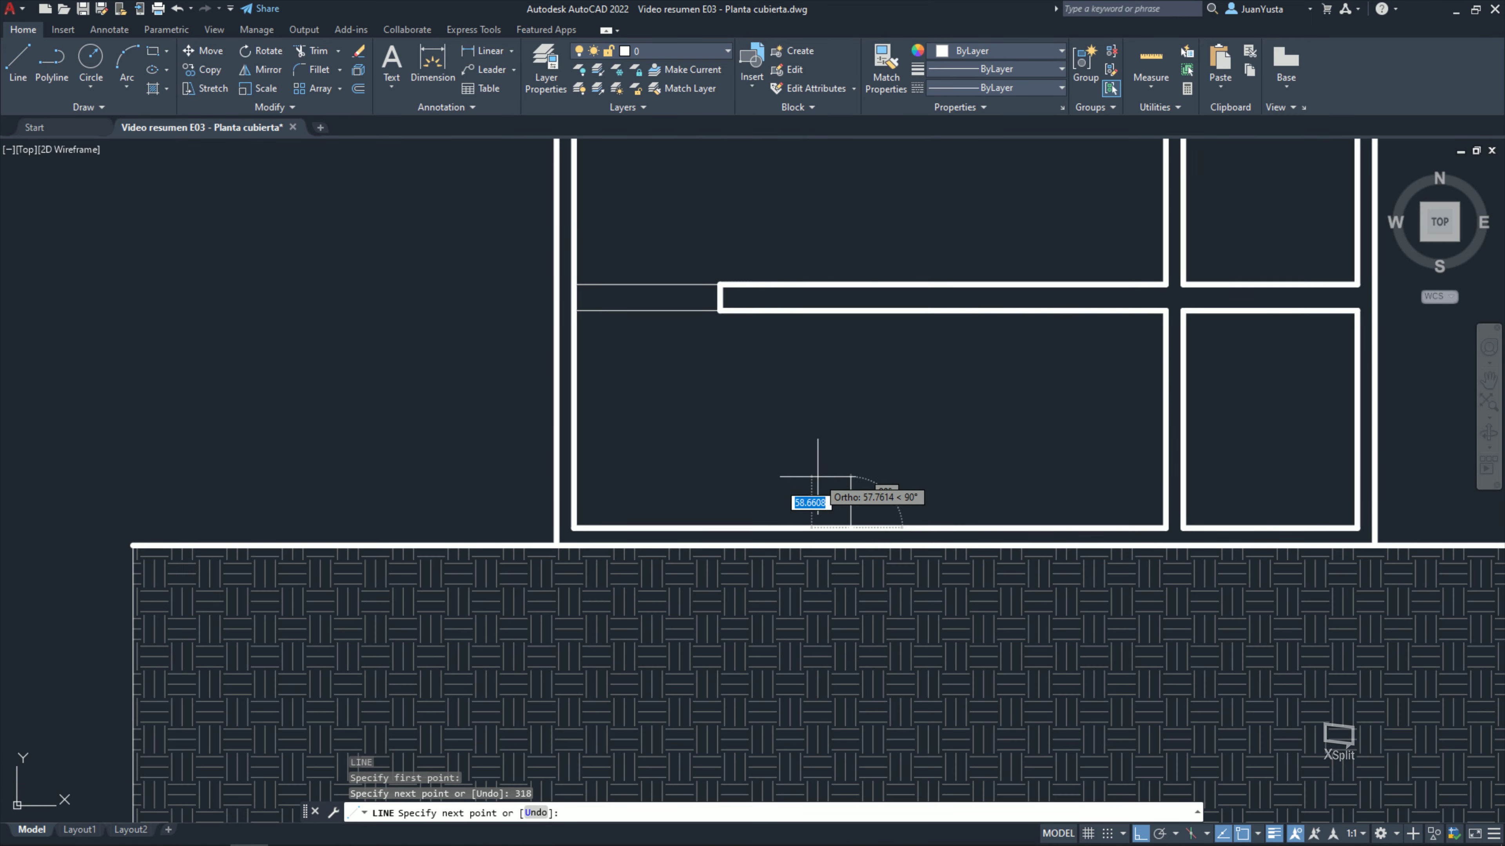
scroll(880, 462, "up", 2)
scroll(859, 480, "up", 2)
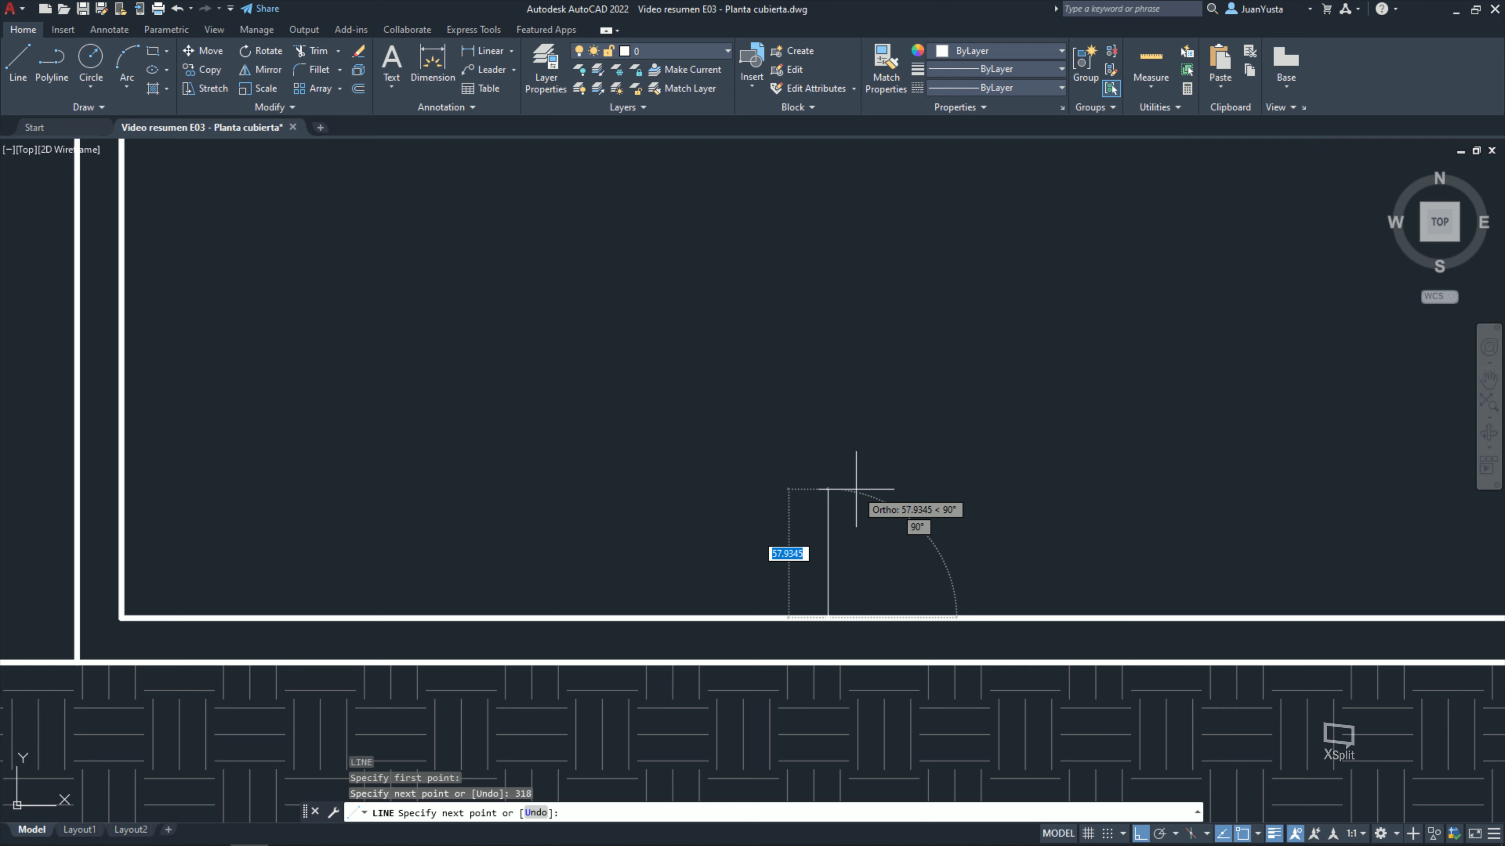
type("16")
key("Return")
type("25")
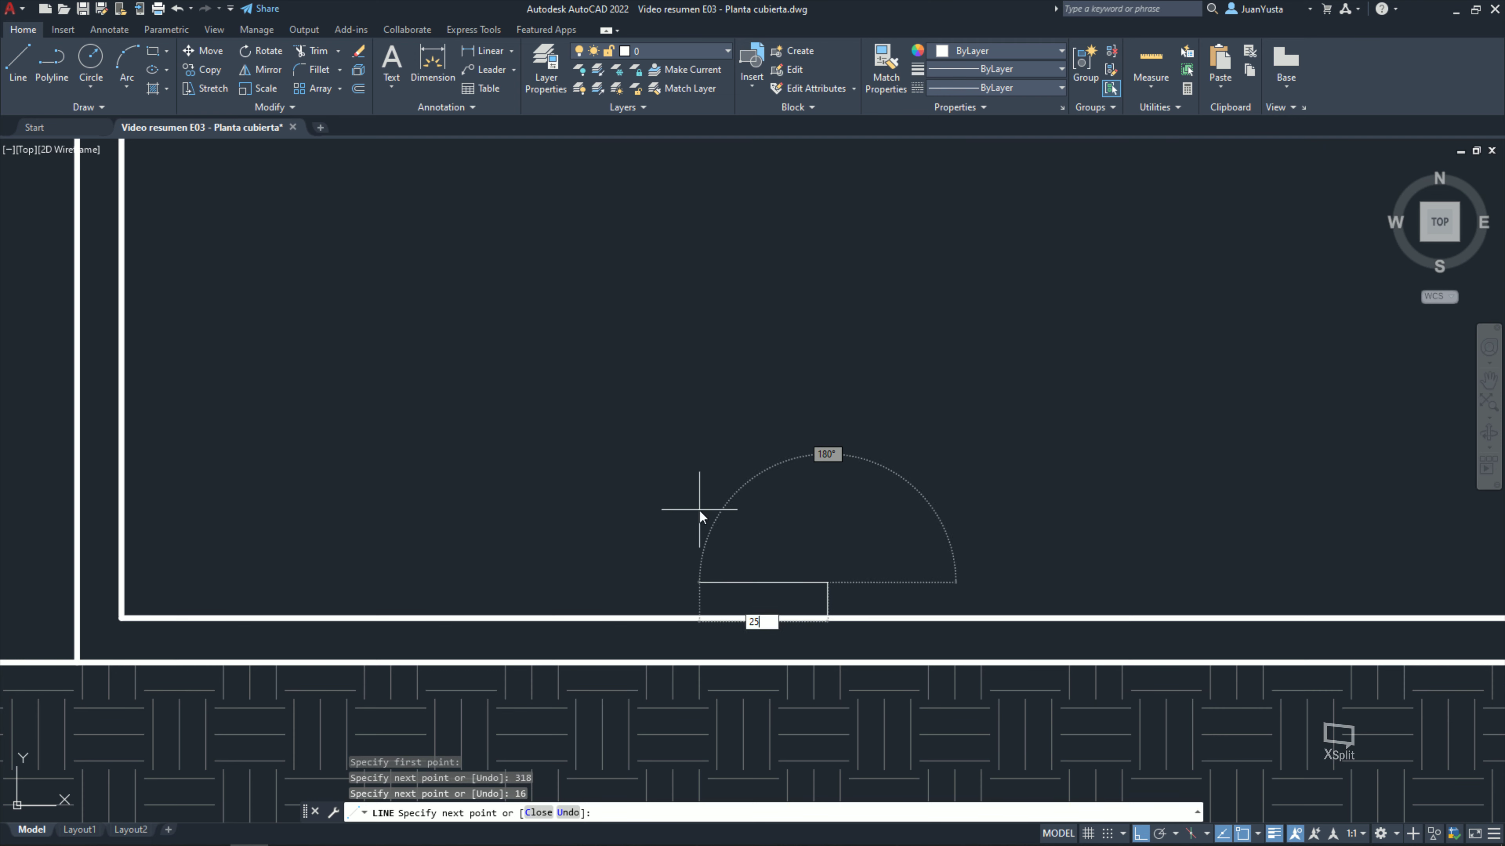
key("Escape")
key("Escape")
key("Escape")
Step: Copy the riser-and-tread step to seven successive corners climbing up-left
scroll(833, 603, "up", 2)
left_click(833, 602)
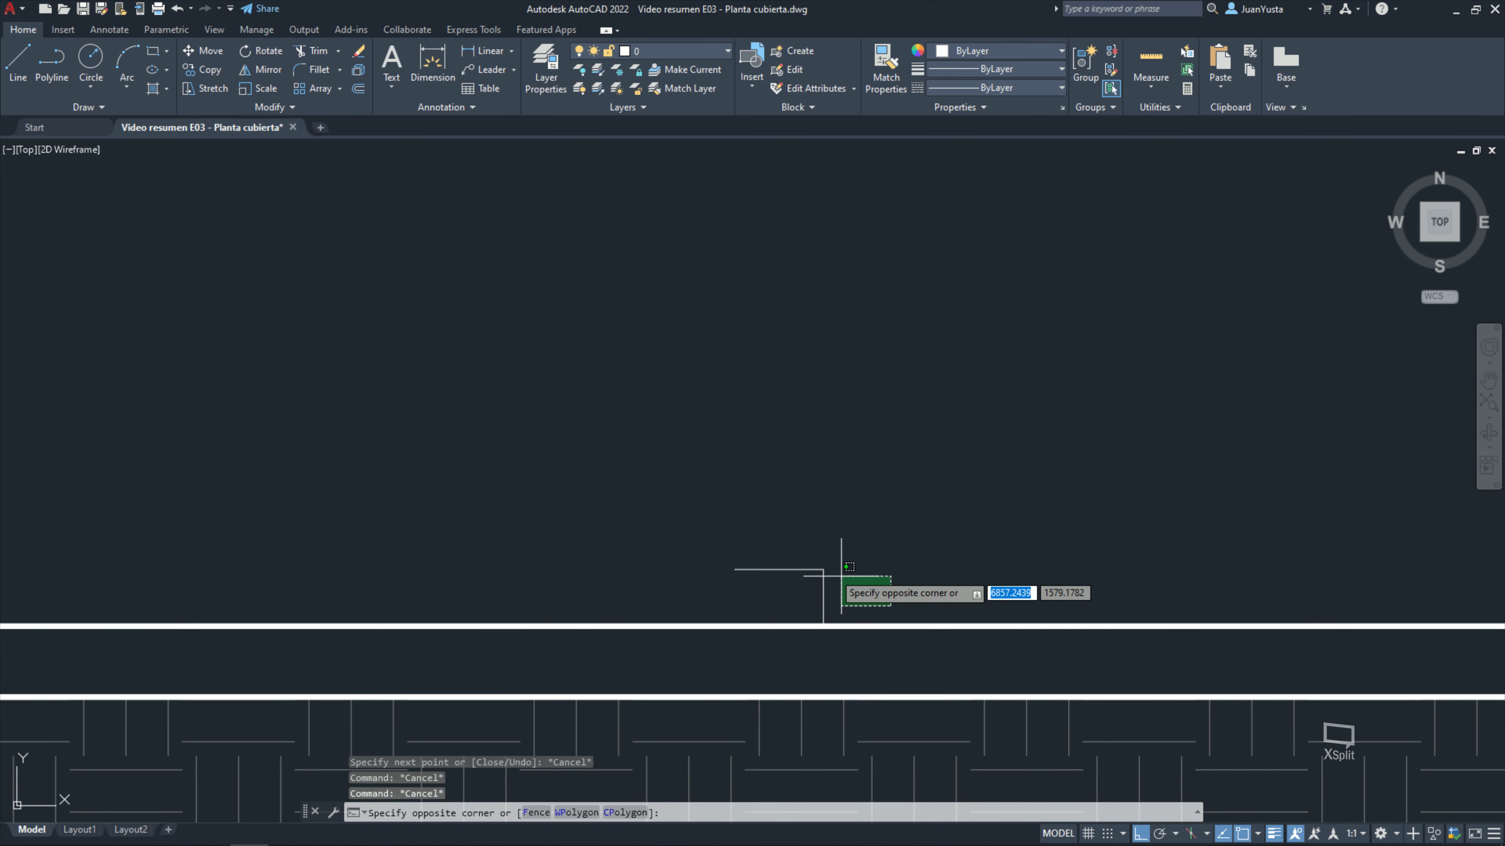
left_click(778, 527)
type("o")
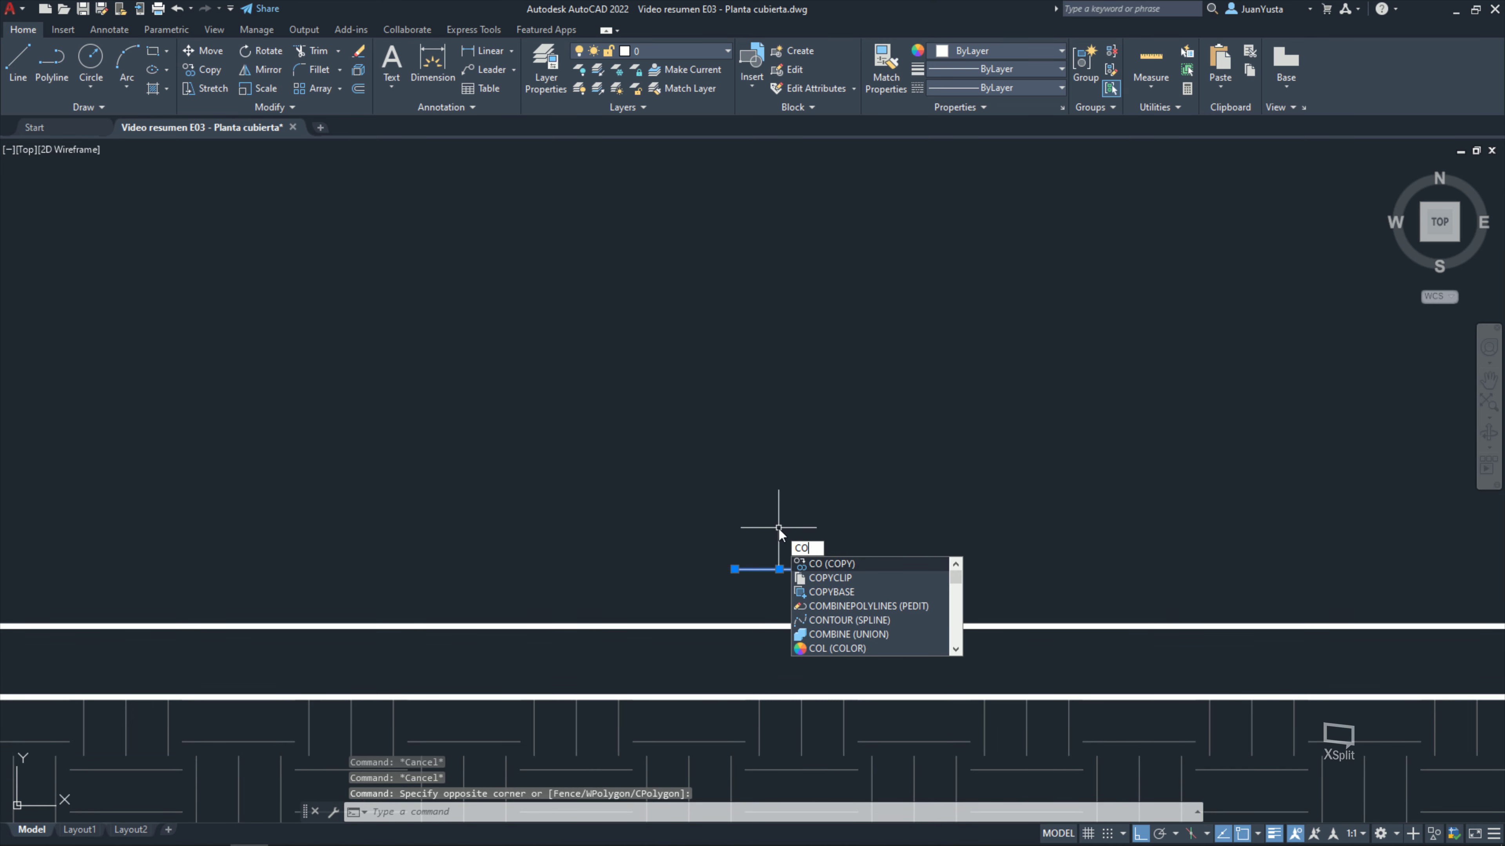
key("Return")
left_click(823, 626)
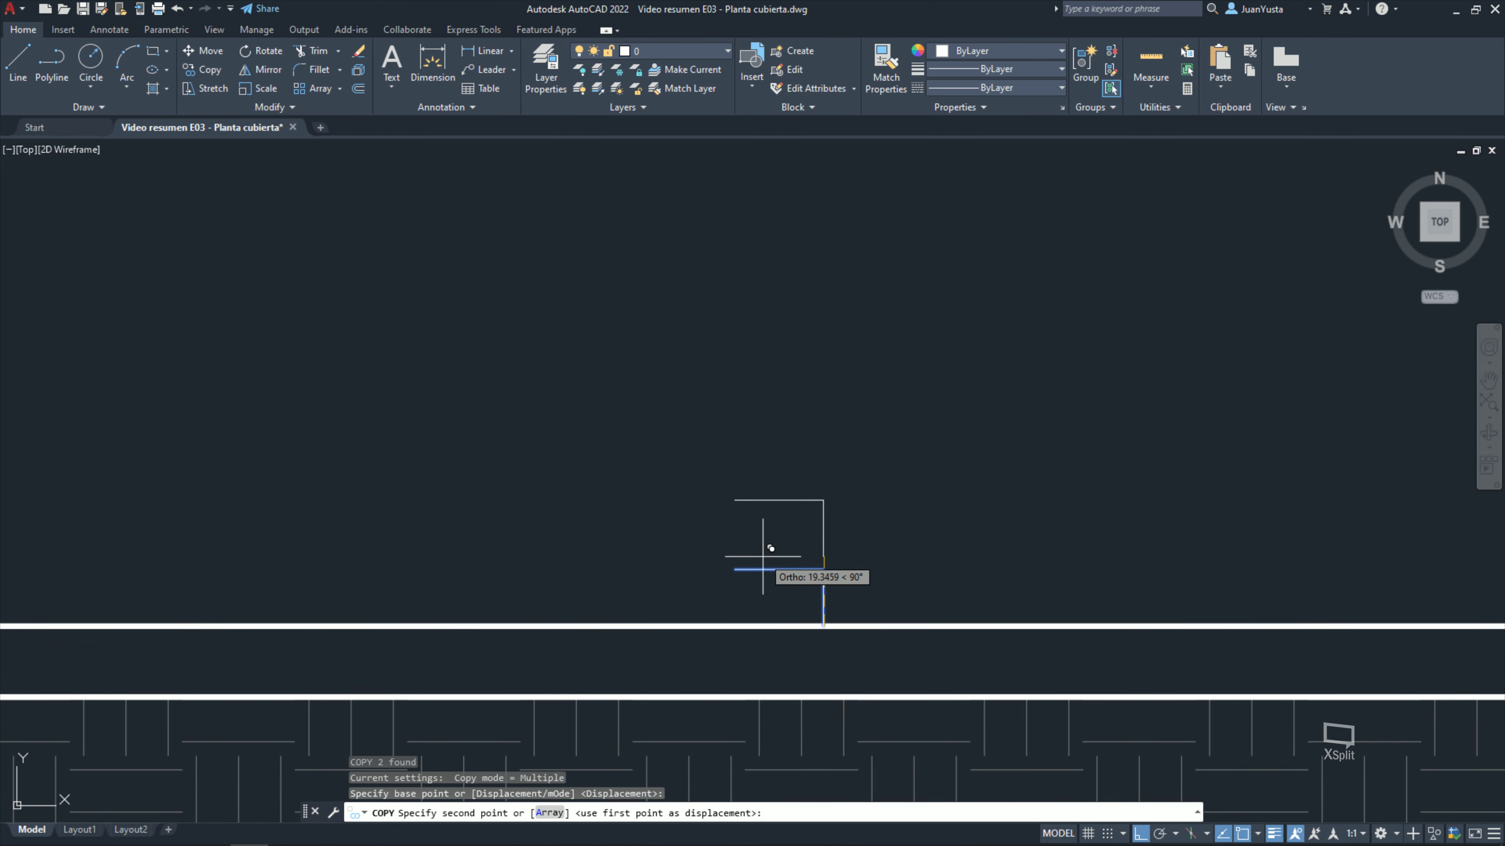
left_click(735, 569)
left_click(646, 512)
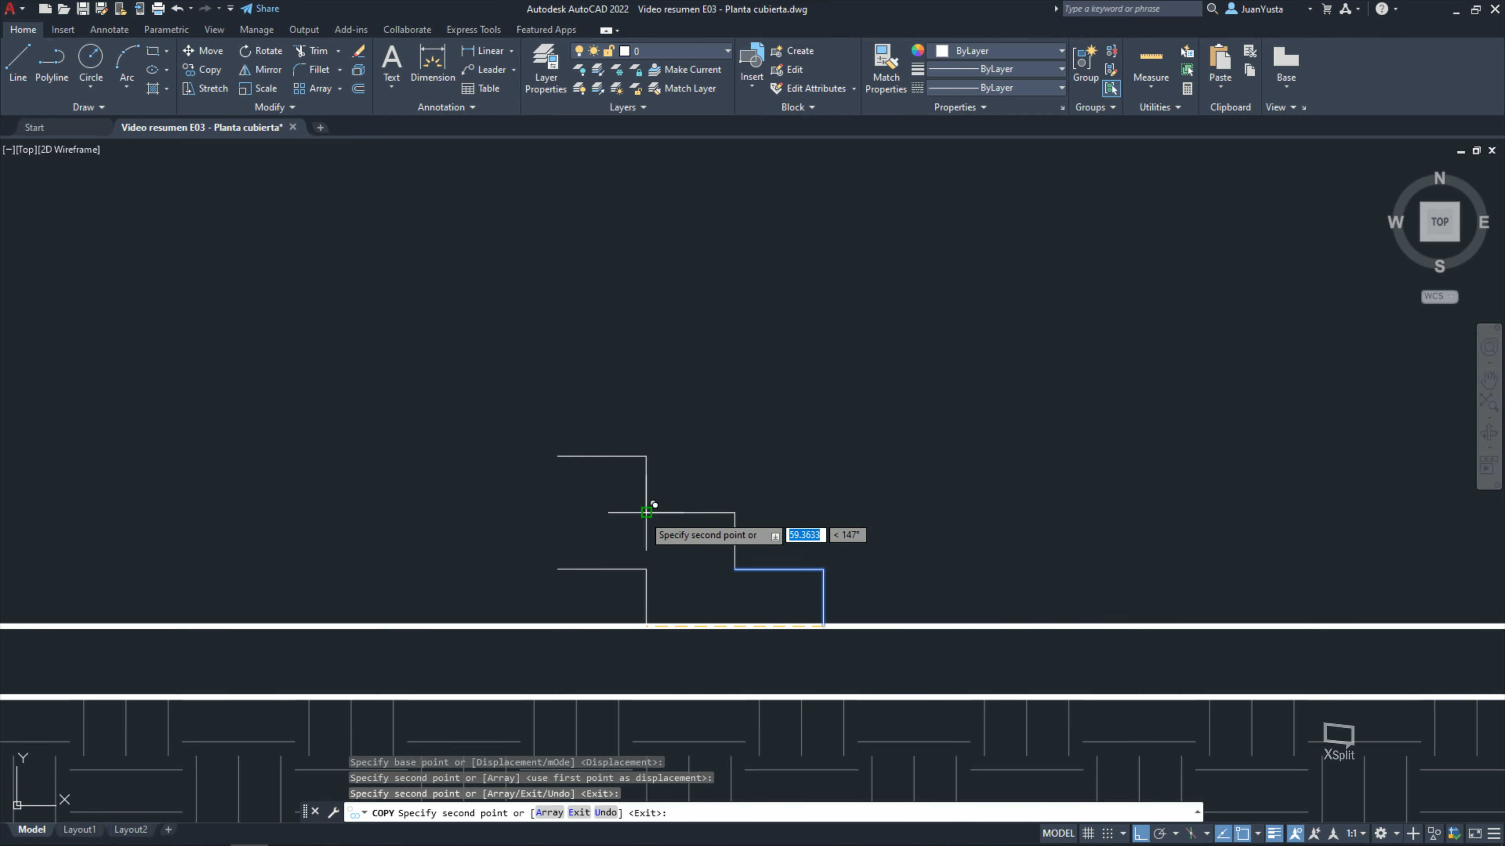
left_click(556, 456)
left_click(468, 399)
scroll(571, 460, "down", 3)
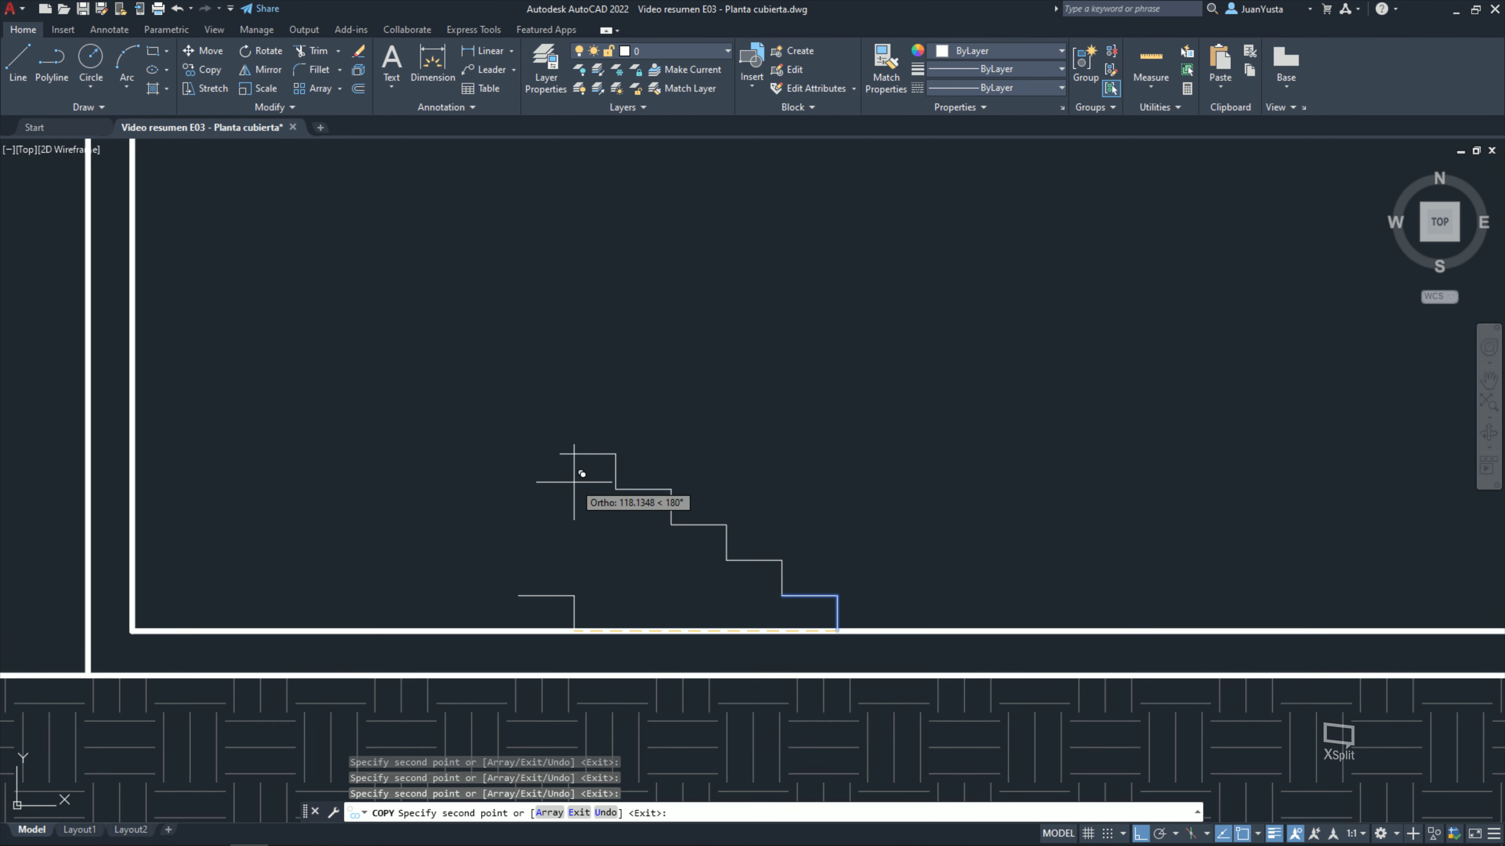
scroll(564, 447, "up", 1)
left_click(560, 453)
left_click(505, 418)
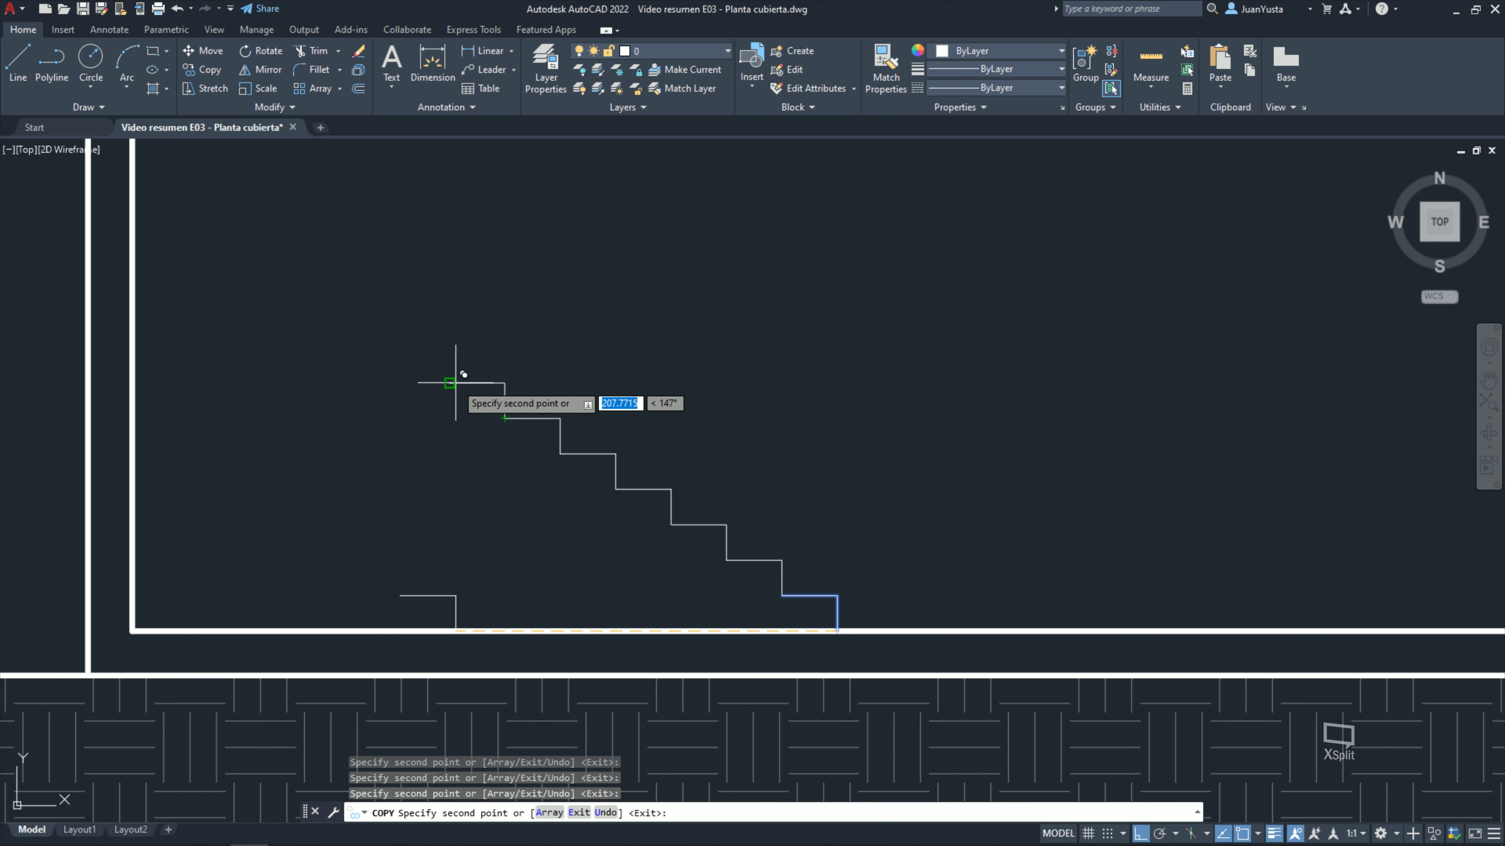
left_click(394, 347)
key("Escape")
key("Escape")
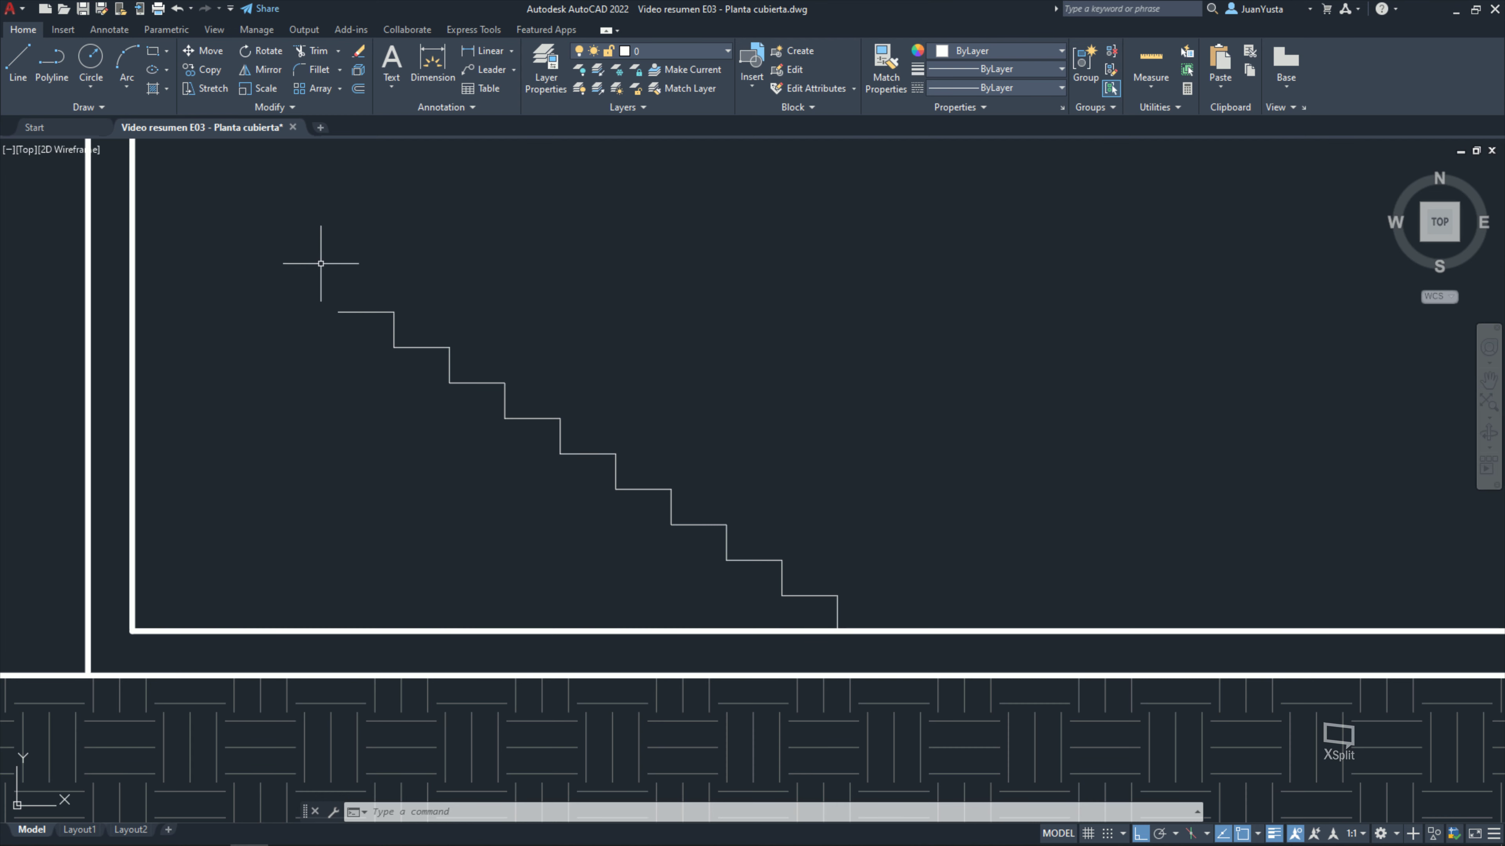
Step: Stretch the top stair line's left endpoint out to the left wall
left_click(367, 270)
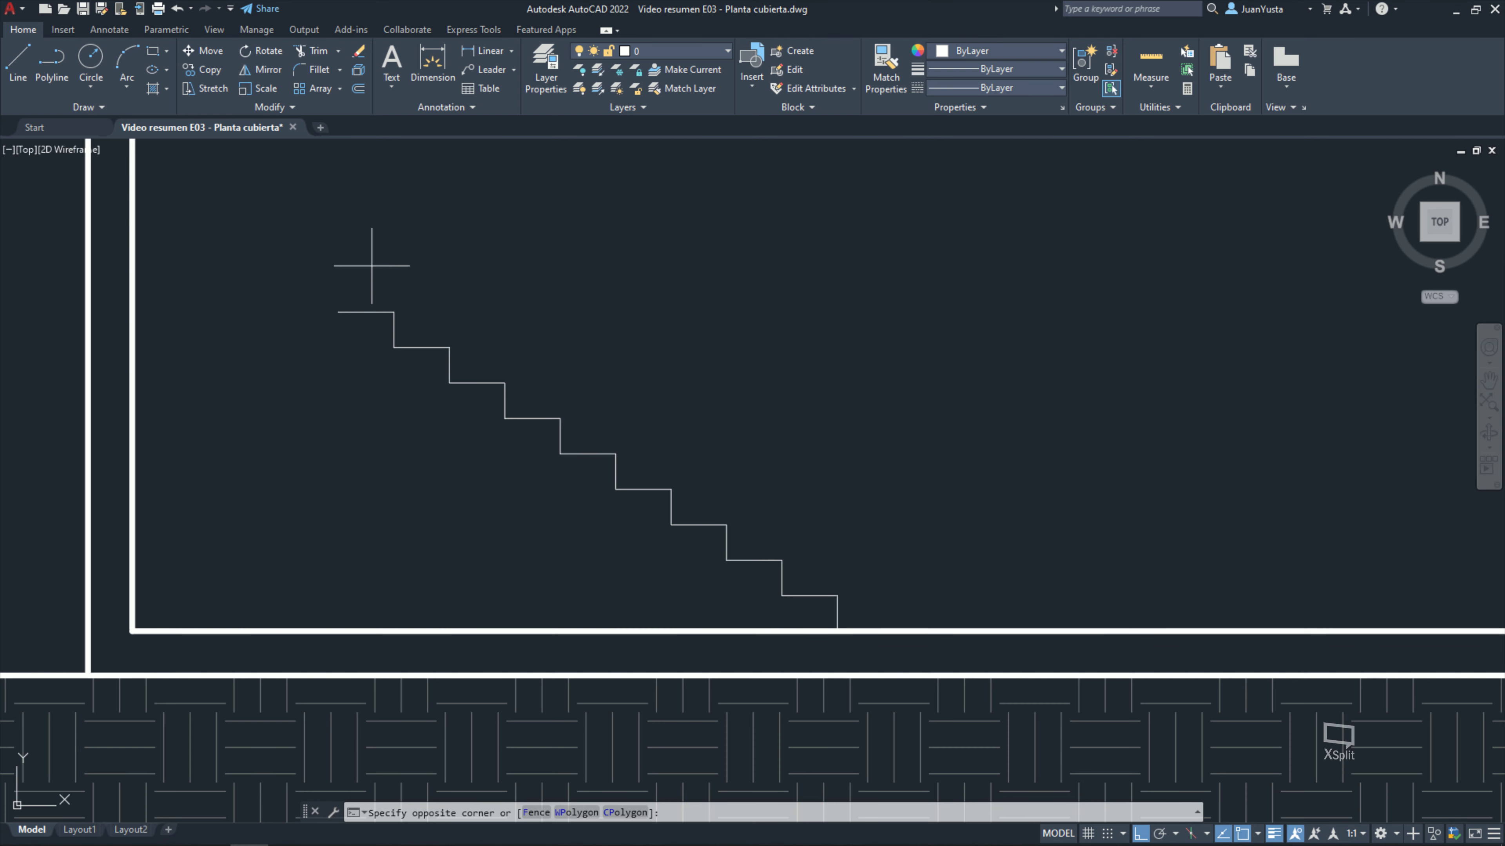
left_click(297, 323)
key("Escape")
left_click(854, 610)
left_click(794, 578)
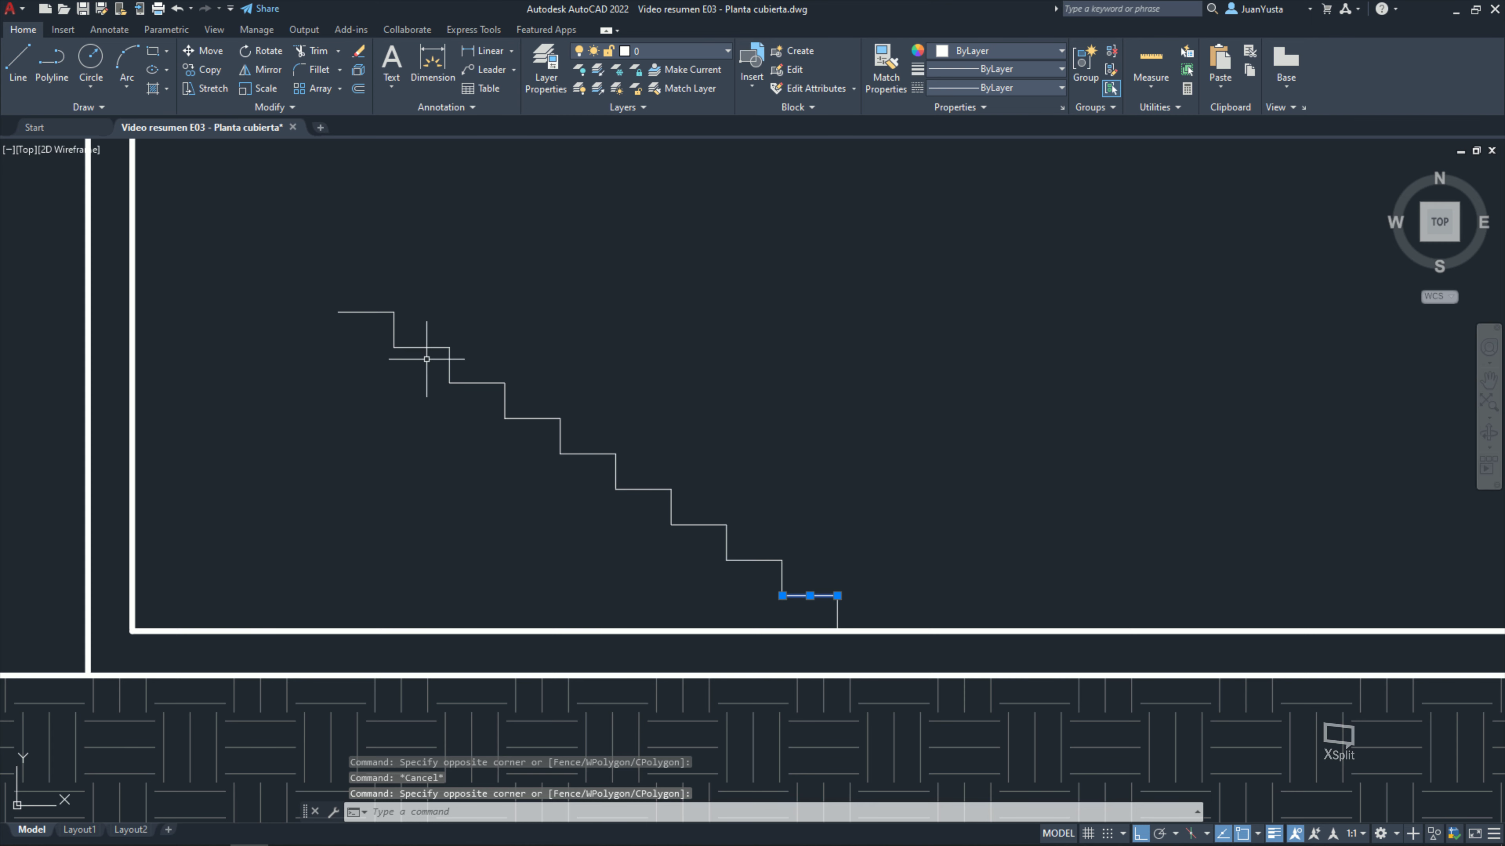
left_click(373, 293)
left_click(337, 363)
middle_click_drag(336, 363, 419, 382)
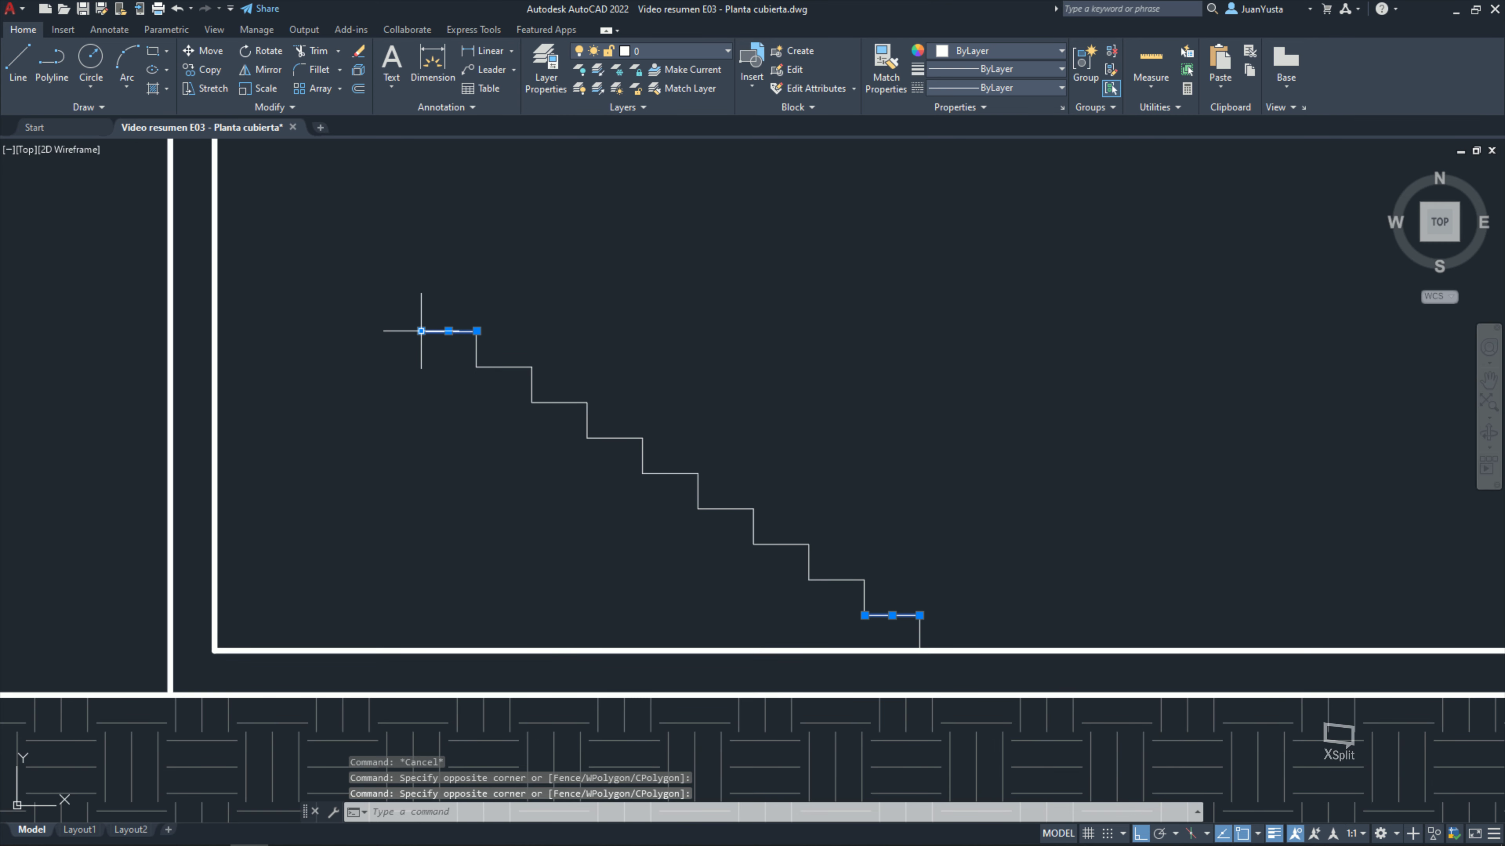
left_click(421, 331)
left_click(213, 332)
key("Escape")
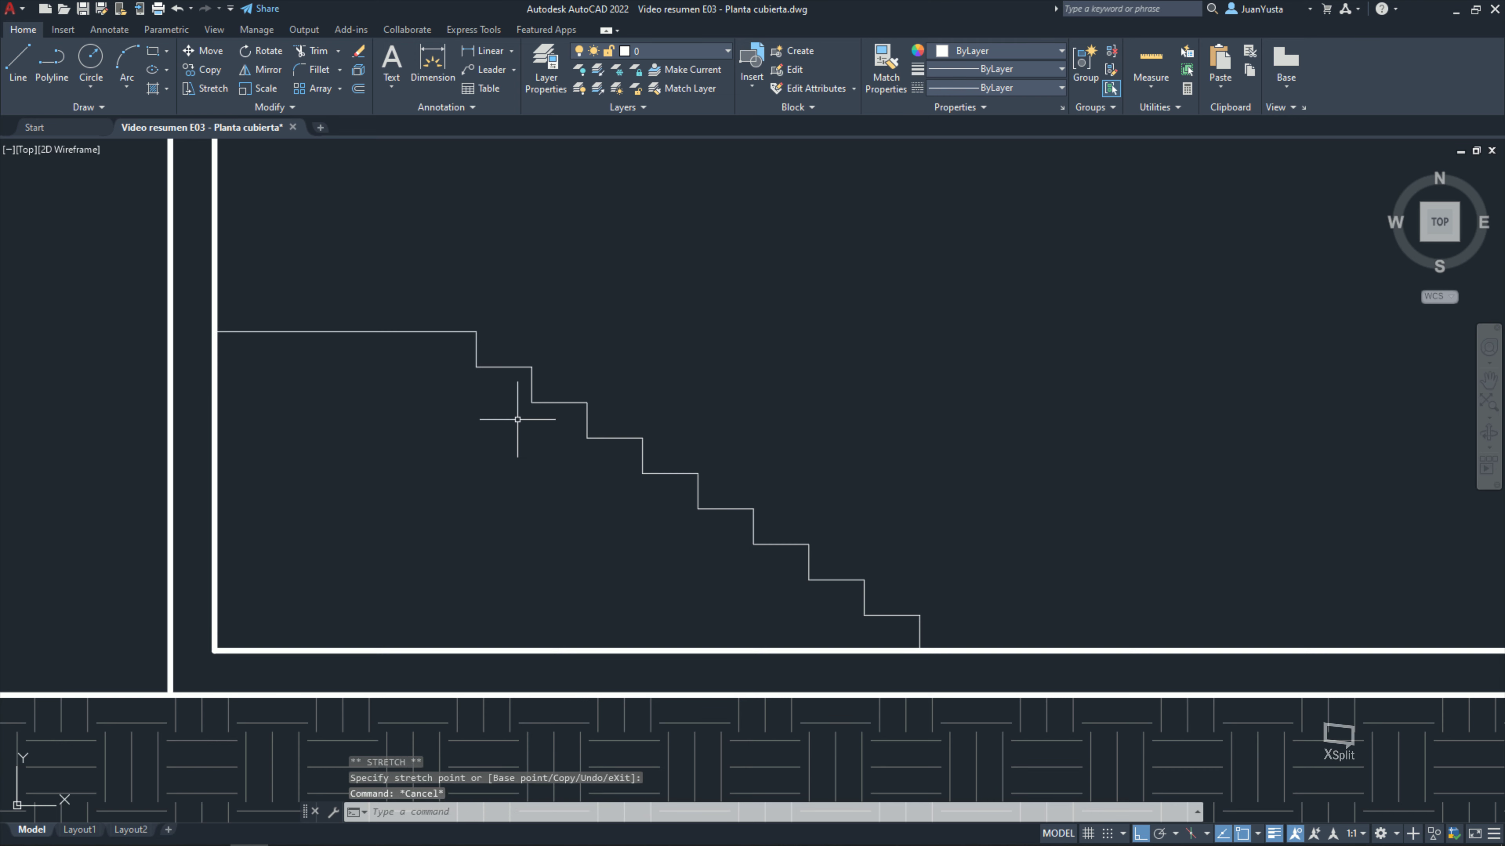
key("Escape")
key("Escape")
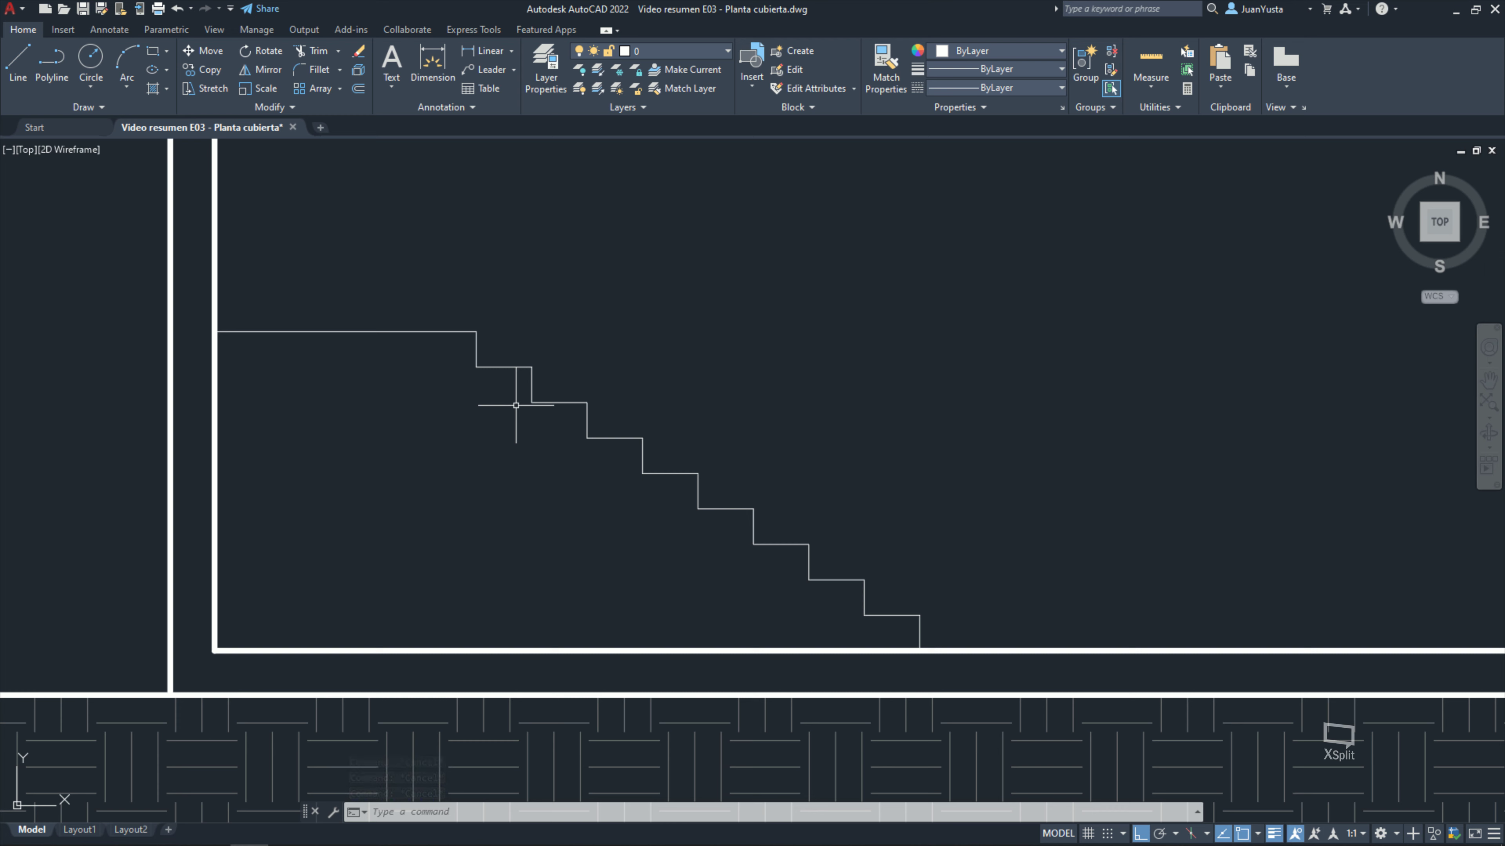
Step: Select the new top landing line to verify it, then deselect it
left_click(436, 296)
left_click(296, 356)
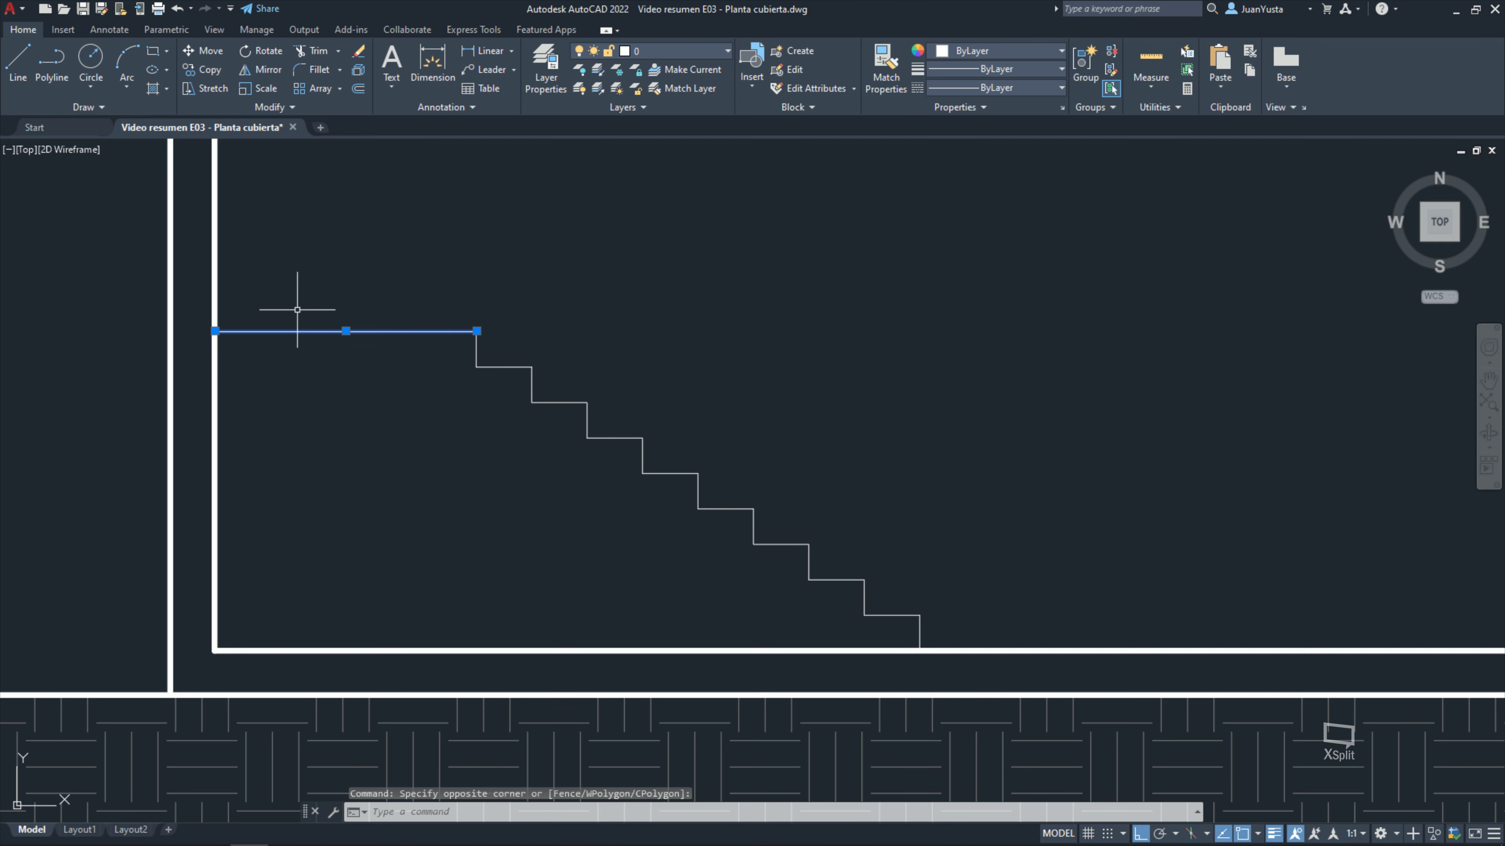
key("Escape")
key("Escape")
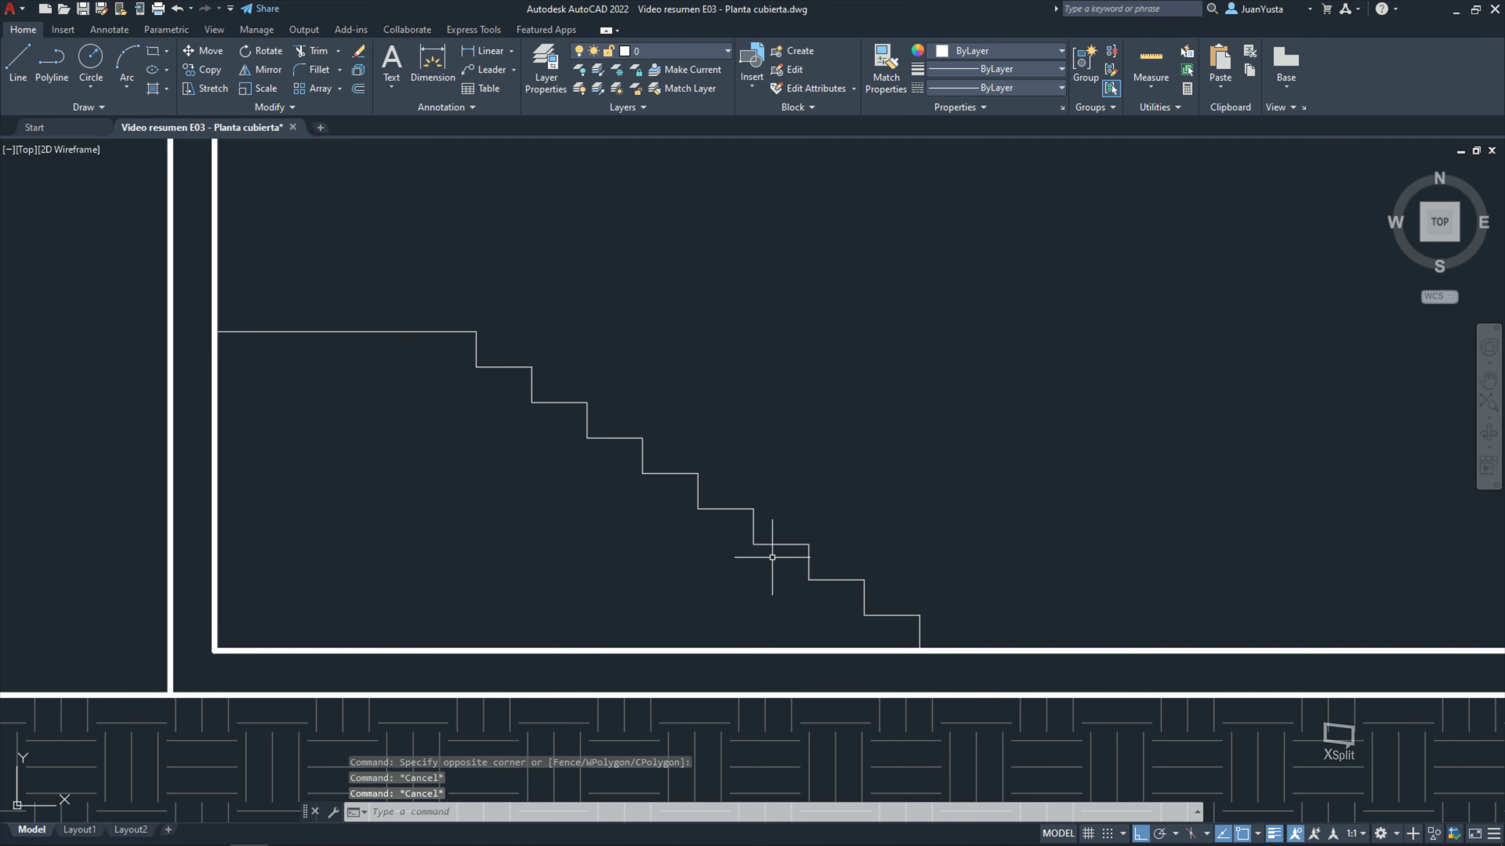
Step: Bring the reference section PDF forward and erase a stray zigzag ink mark below the stair
left_click_drag(1382, 86, 674, 100)
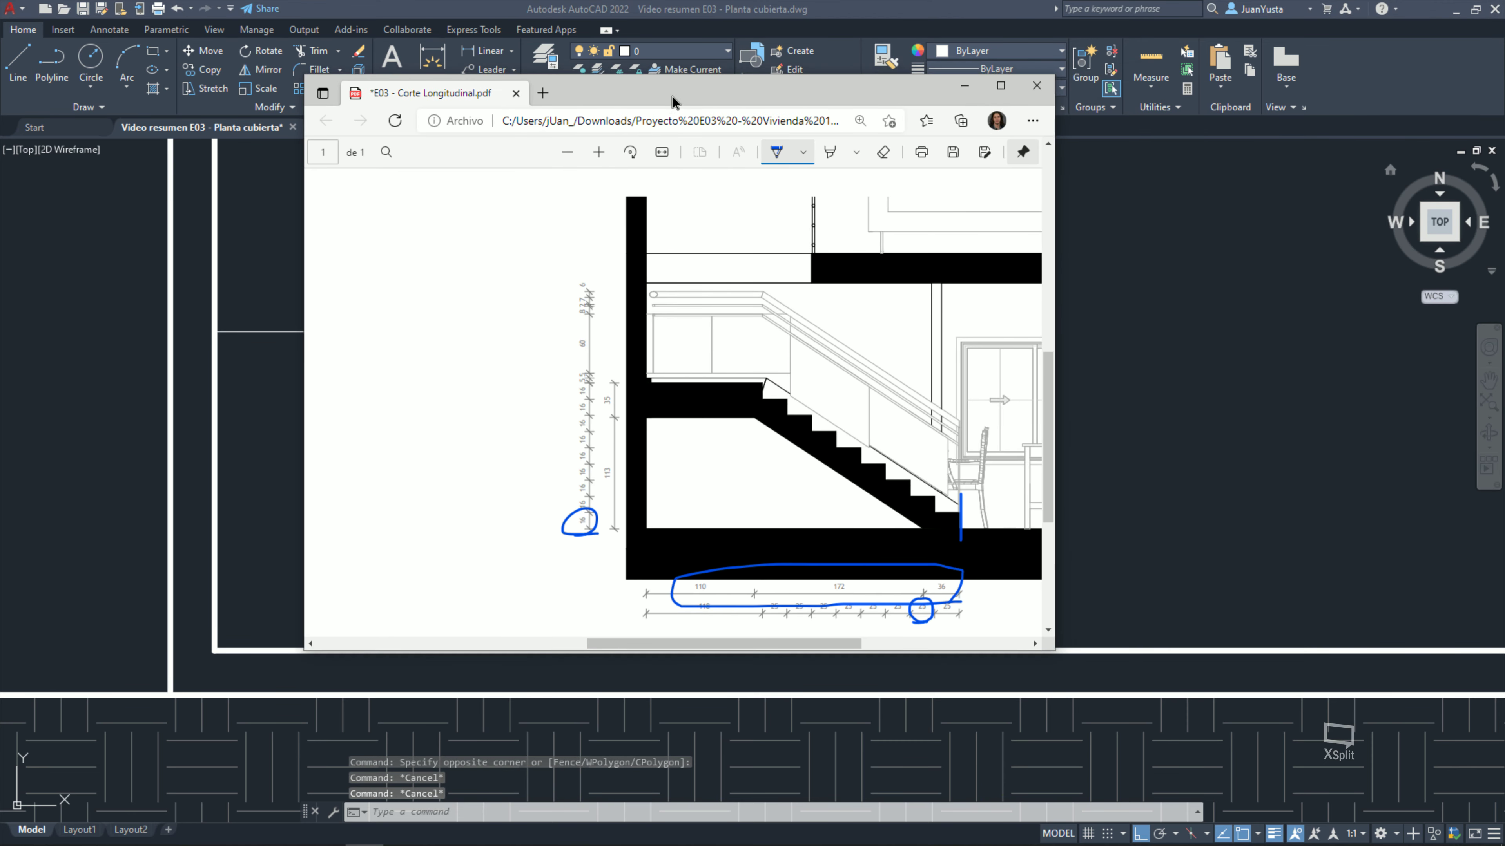
left_click_drag(678, 427, 724, 514)
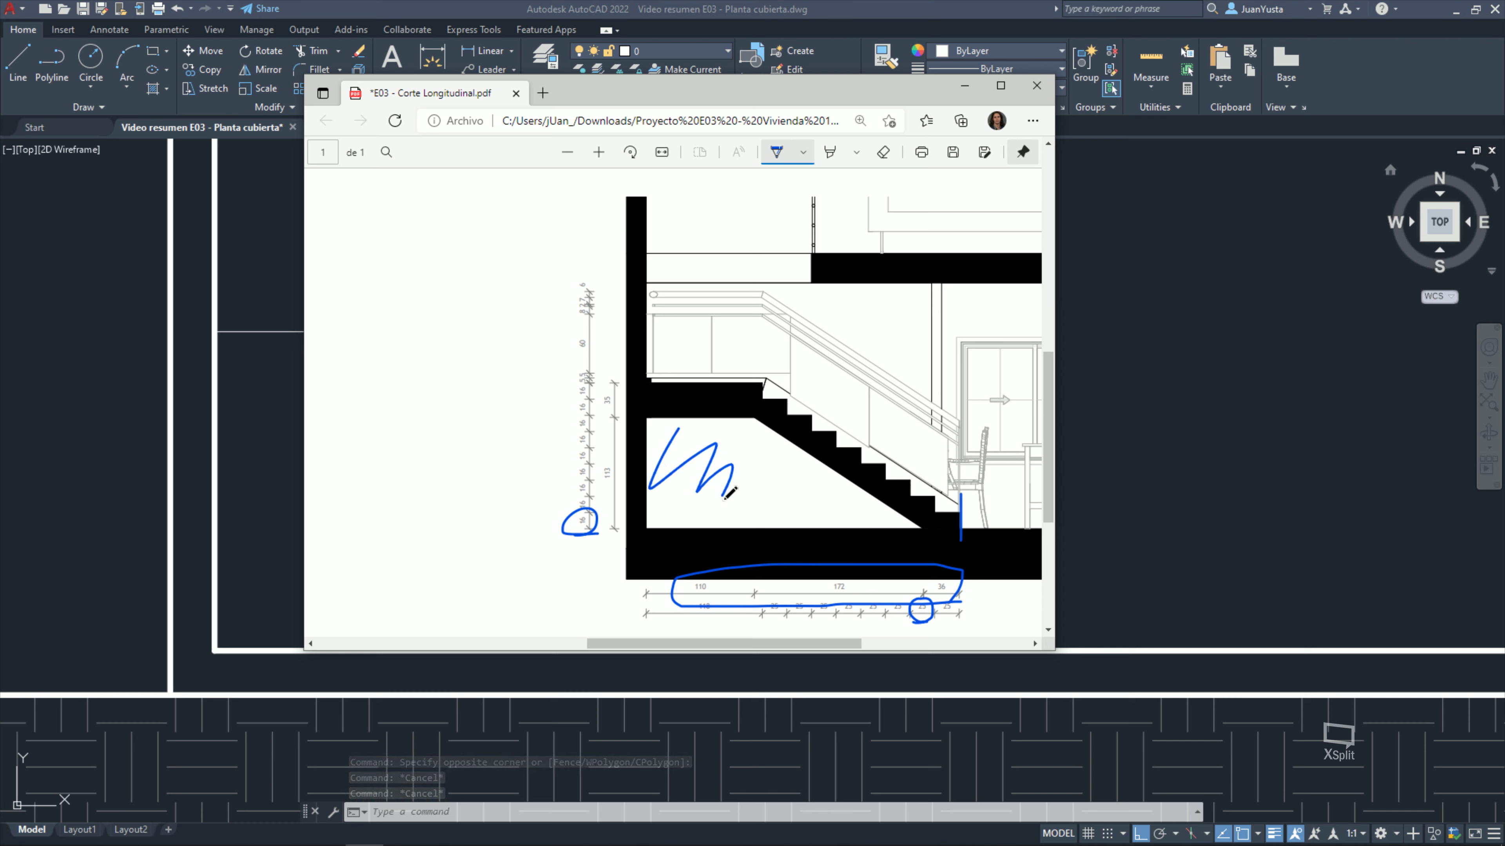
left_click(882, 151)
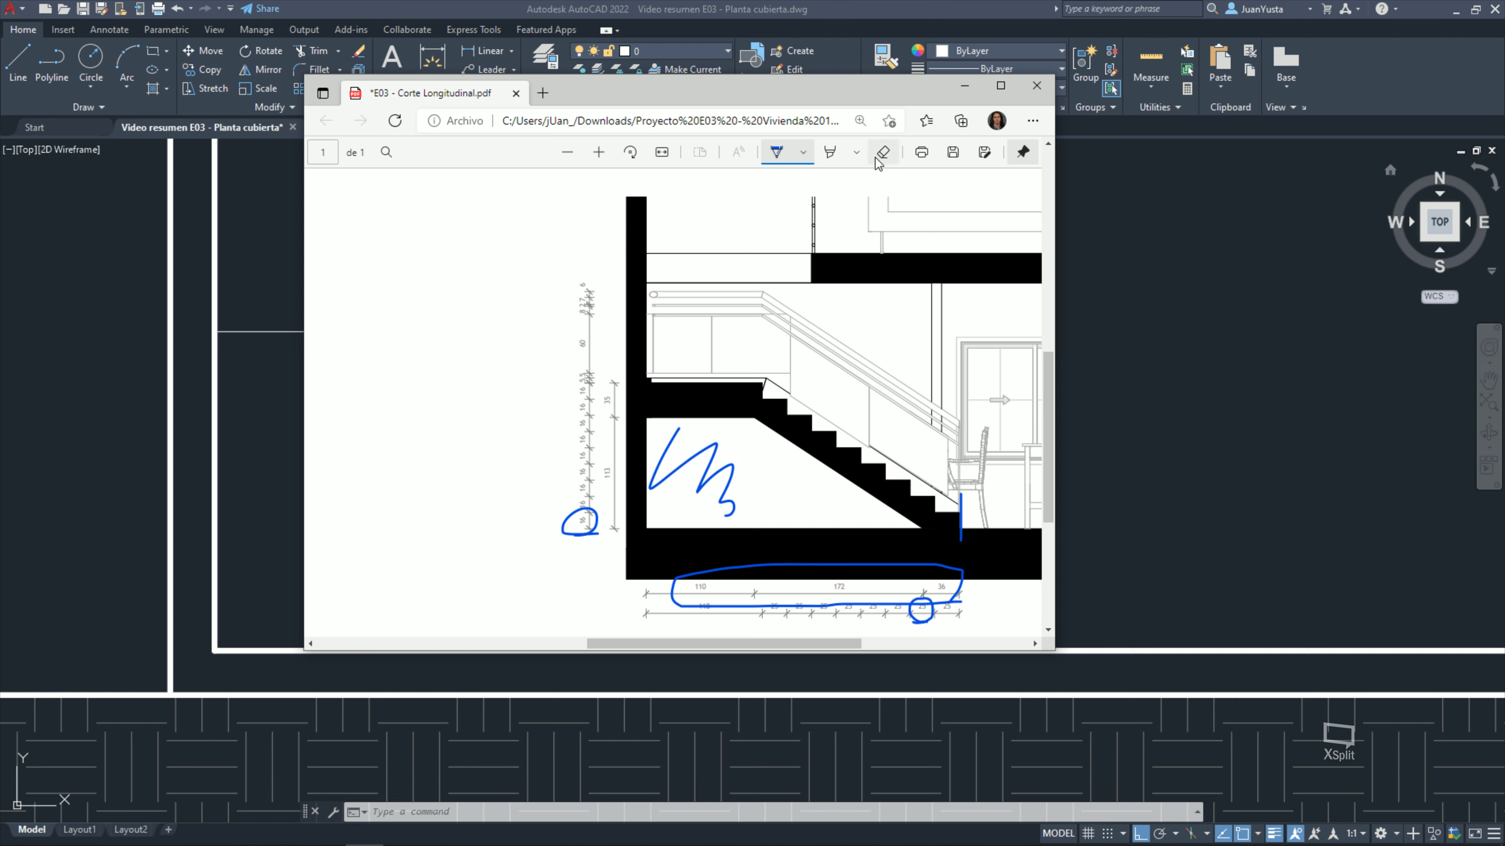
left_click_drag(699, 485, 675, 521)
left_click(1000, 85)
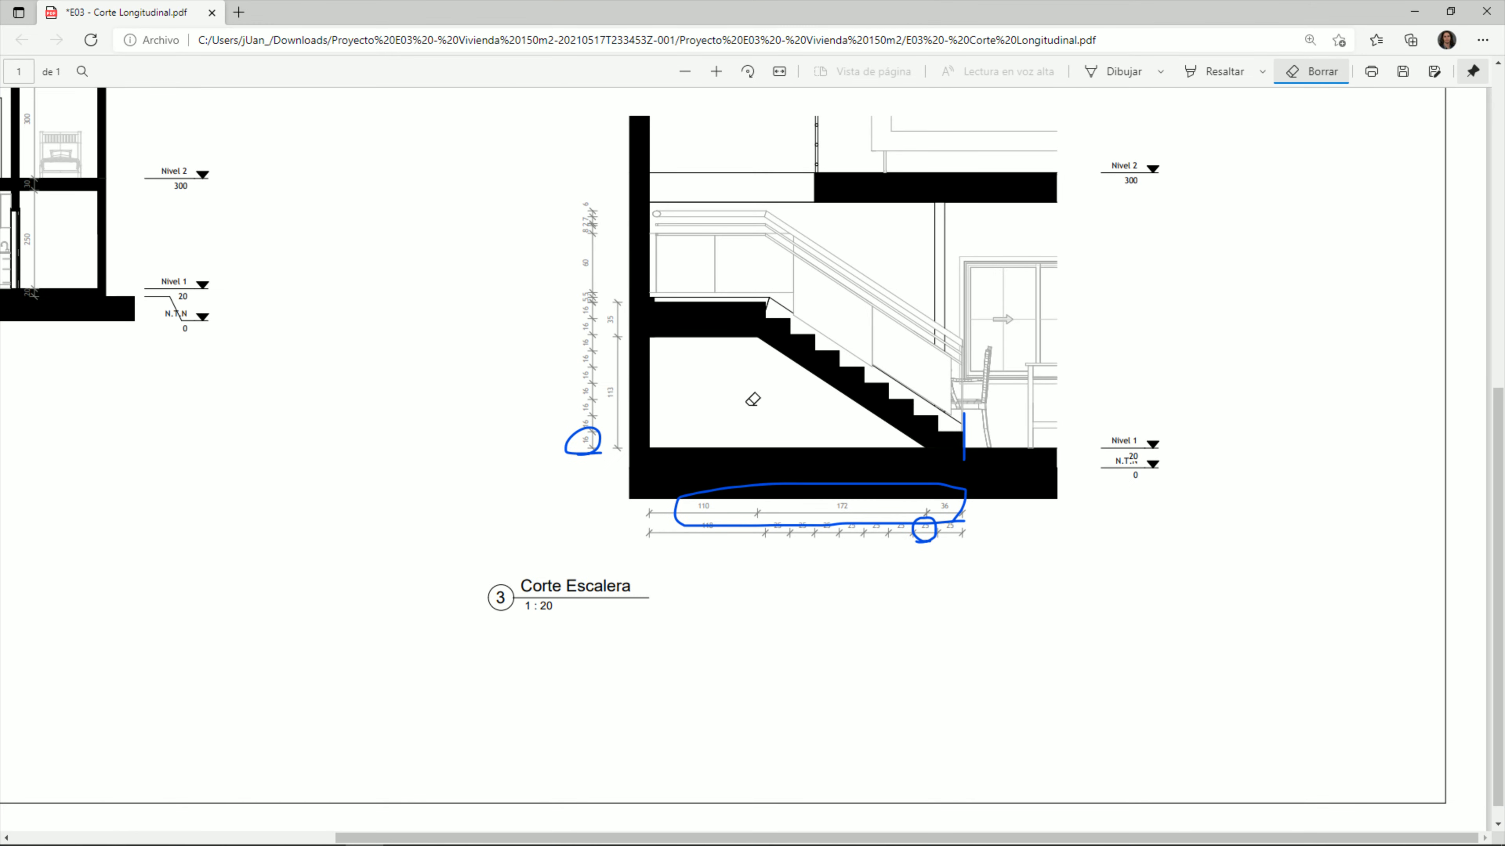
scroll(752, 396, "up", 3, "ctrl")
Step: Circle the stair's sloped underside, then erase the stray blue loops over the stairs and at left
left_click(1108, 82)
mouse_move(1295, 608)
left_mouse_down()
mouse_move(720, 288)
mouse_move(1297, 652)
left_mouse_up()
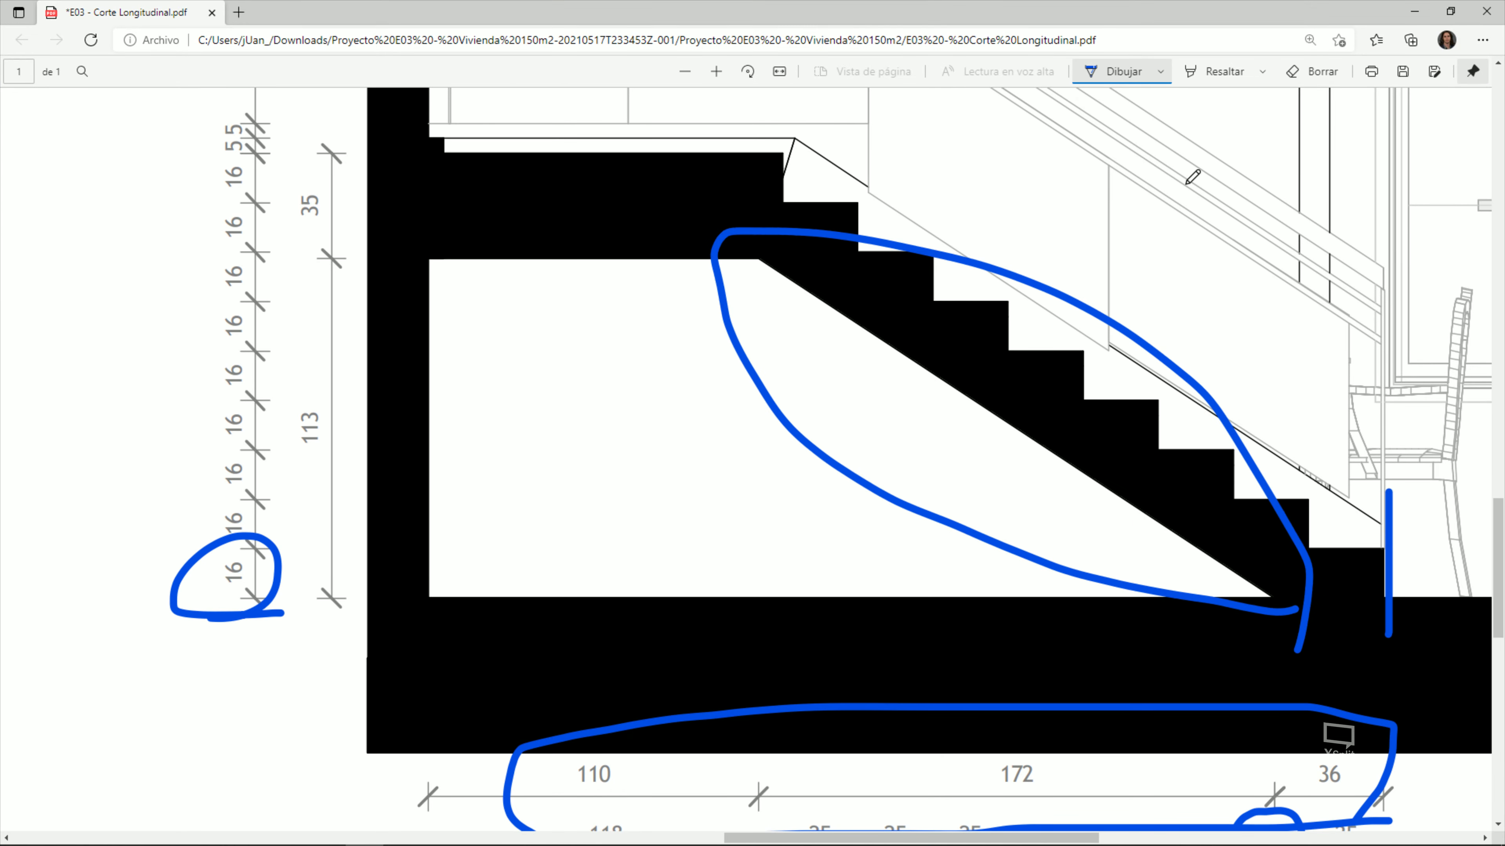
left_click(1325, 83)
left_click_drag(1017, 319, 885, 477)
left_click_drag(283, 504, 221, 602)
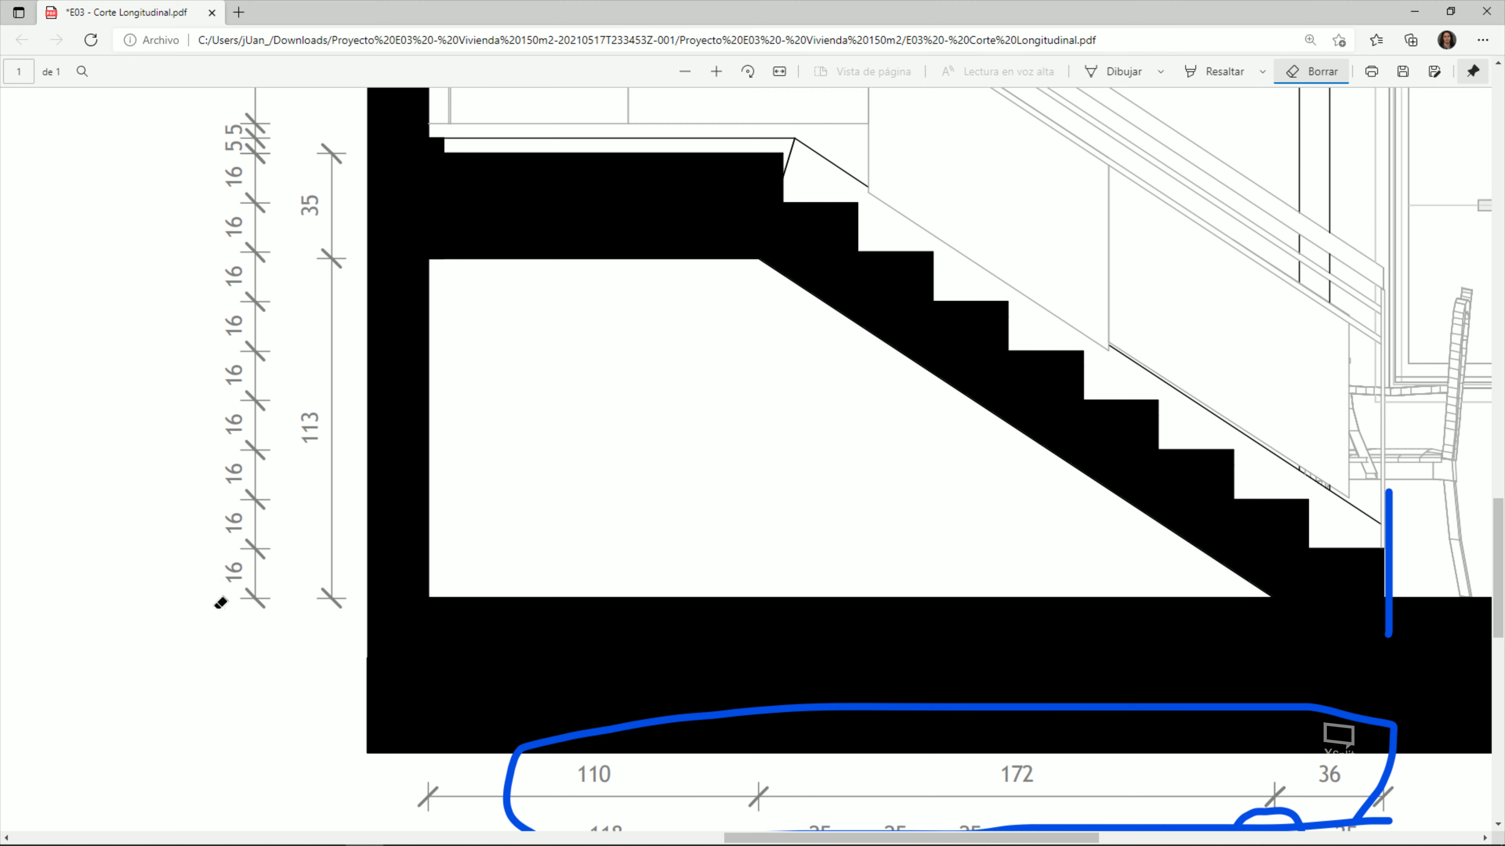
left_click(1113, 71)
Step: Circle 113 and 110 and ink the 113 height and the 110 slab-underside line
left_click_drag(327, 470, 308, 481)
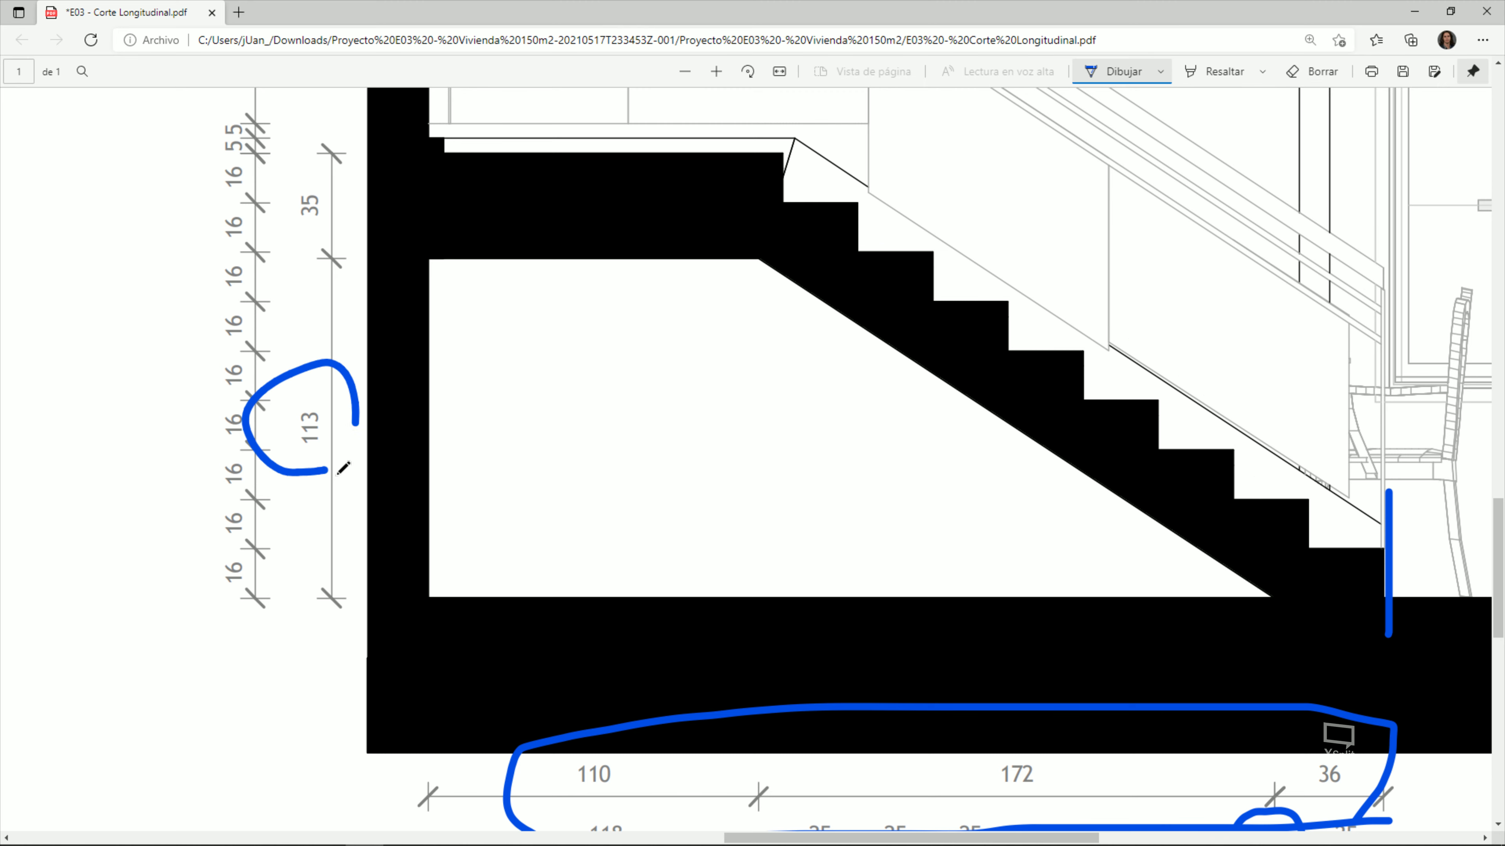
mouse_move(426, 596)
left_mouse_down()
mouse_move(582, 586)
mouse_move(508, 261)
mouse_move(542, 259)
left_mouse_up()
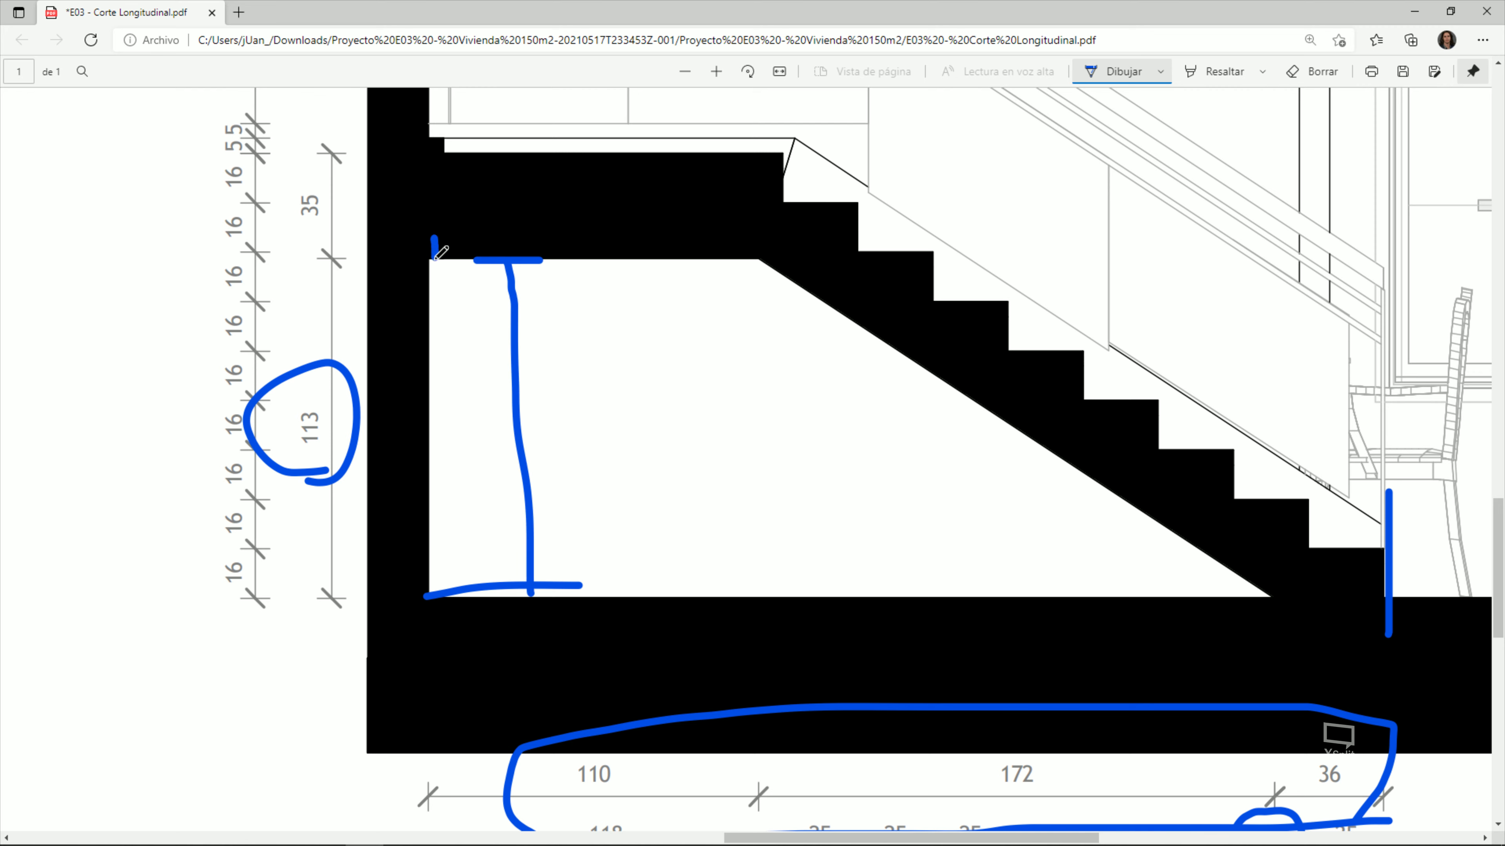
left_click_drag(440, 254, 747, 291)
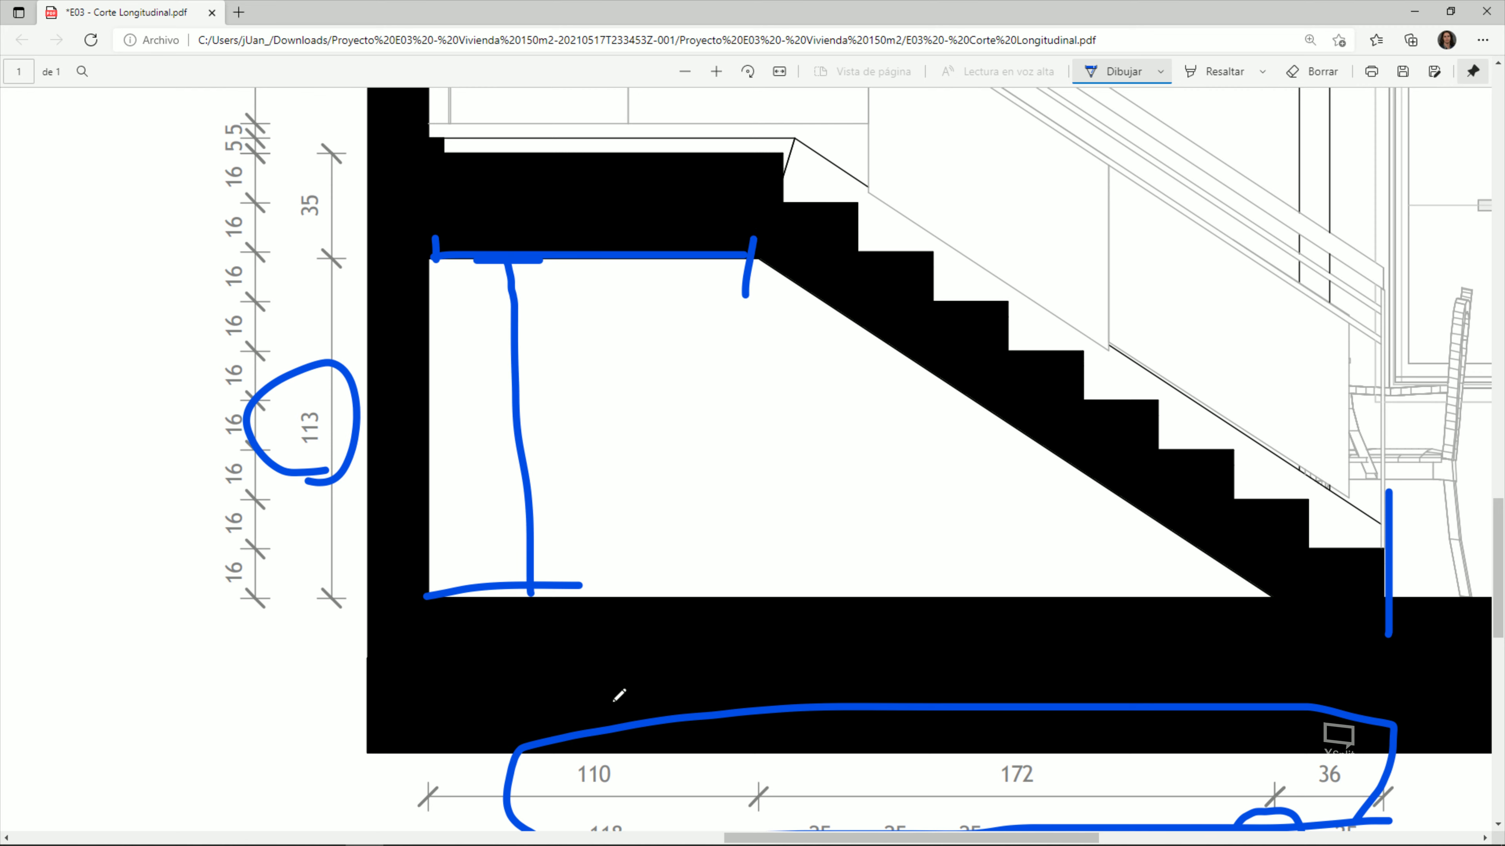
mouse_move(621, 794)
left_mouse_down()
mouse_move(621, 716)
mouse_move(616, 797)
left_mouse_up()
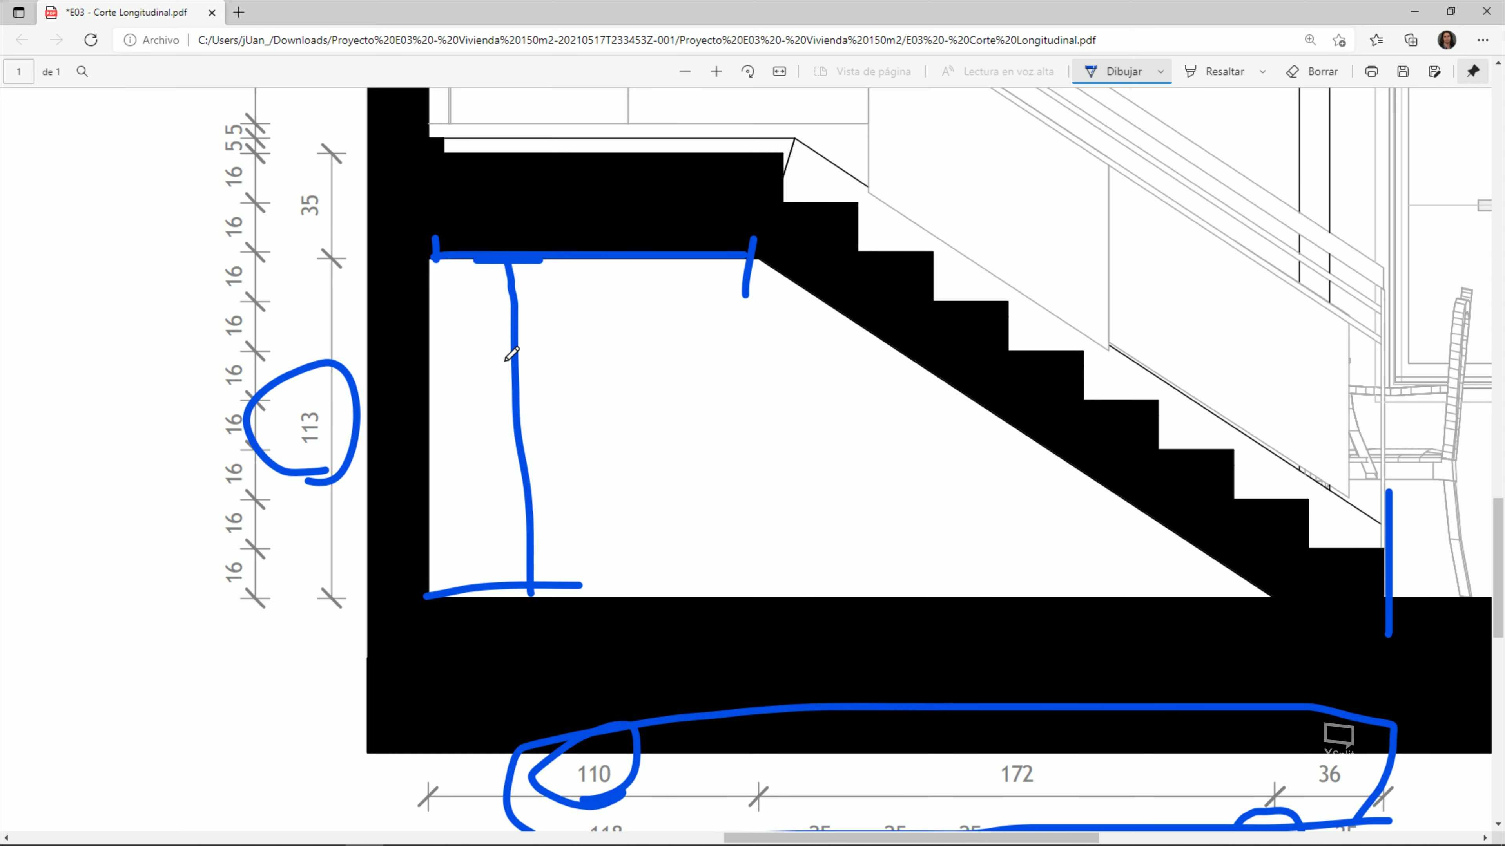
mouse_move(531, 202)
left_mouse_down()
mouse_move(552, 217)
mouse_move(611, 198)
left_mouse_up()
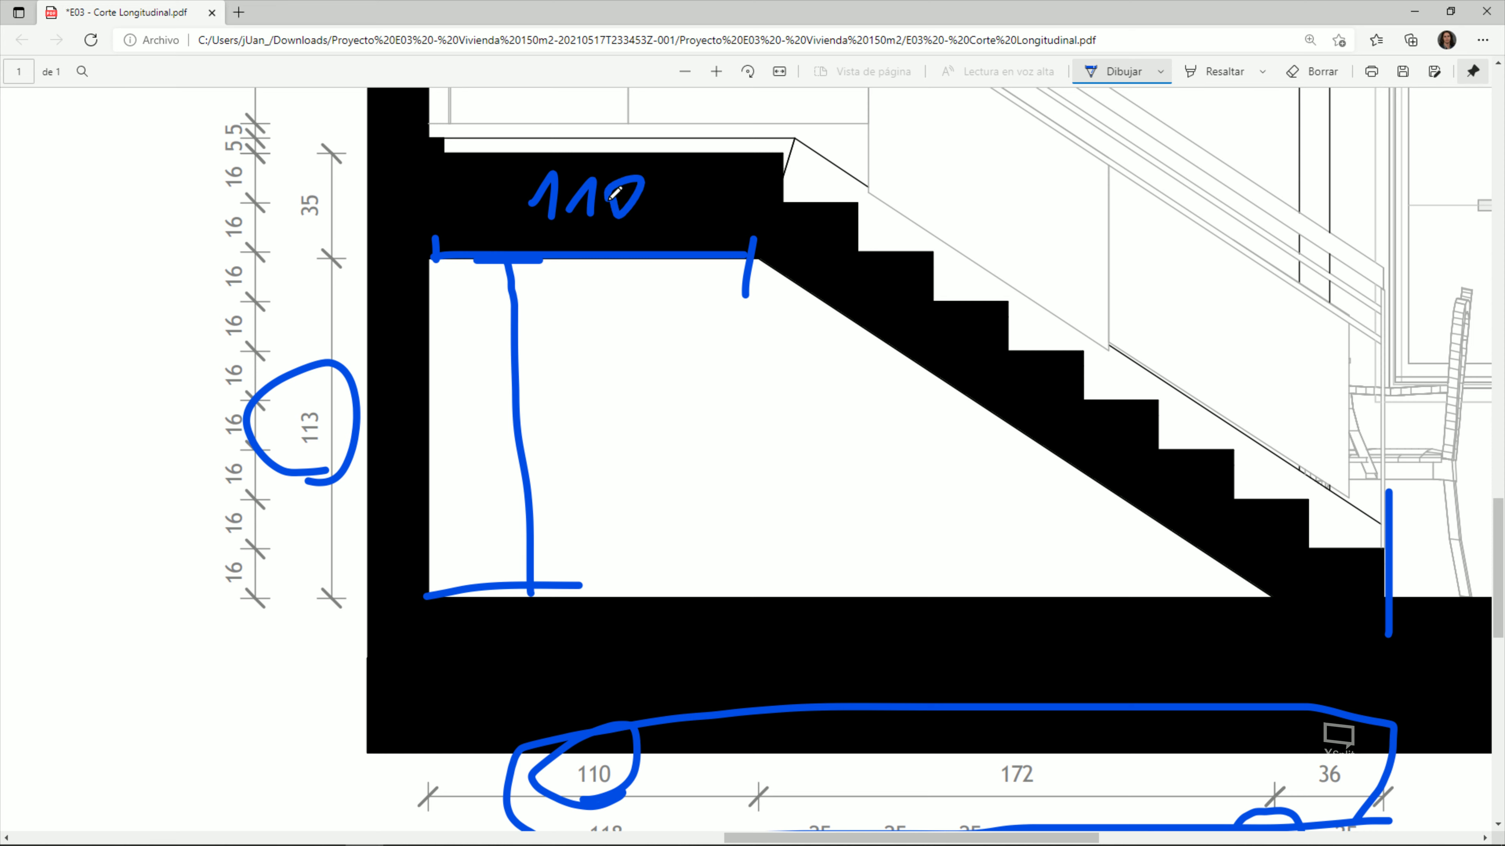
left_click_drag(782, 263, 725, 251)
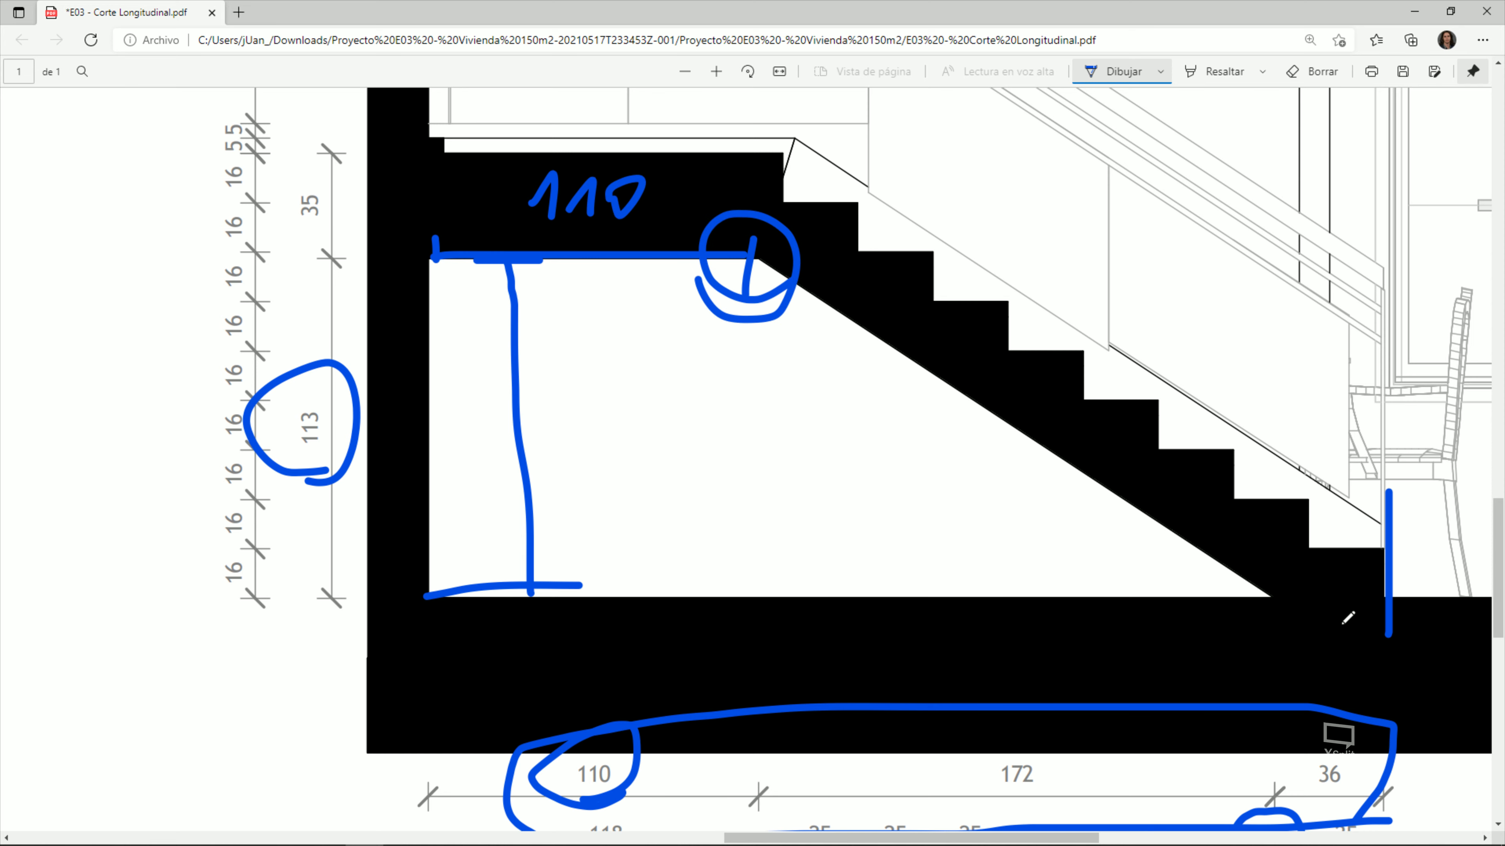
Step: Mark the 36 distance at the stair foot and trace, then erase, the sloped underside stroke
scroll(1348, 618, "down", 2)
left_click_drag(1294, 501, 1255, 483)
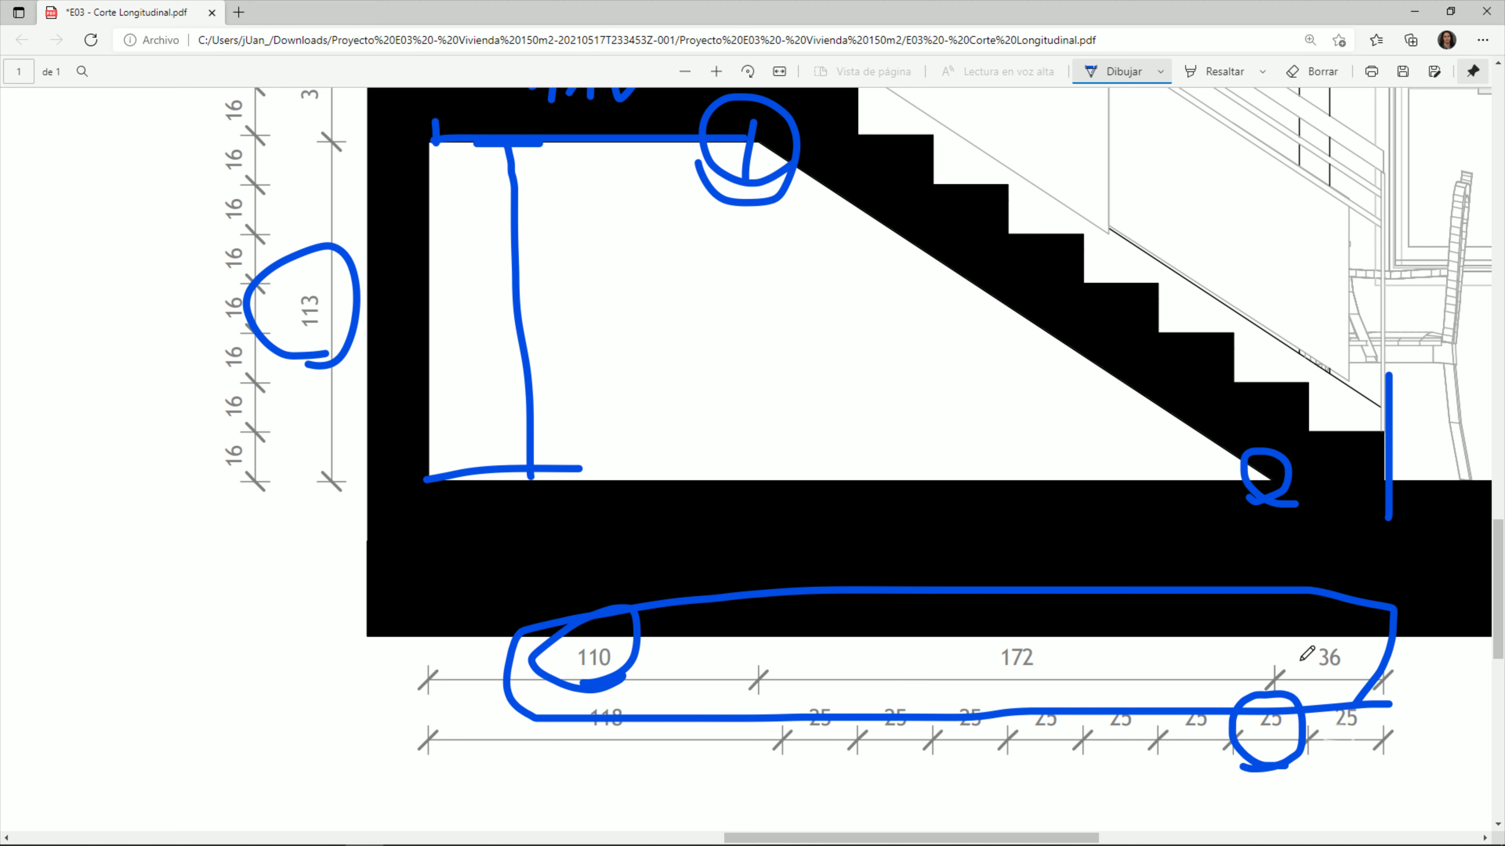
mouse_move(1388, 505)
left_mouse_down()
mouse_move(1281, 535)
mouse_move(1279, 556)
left_mouse_up()
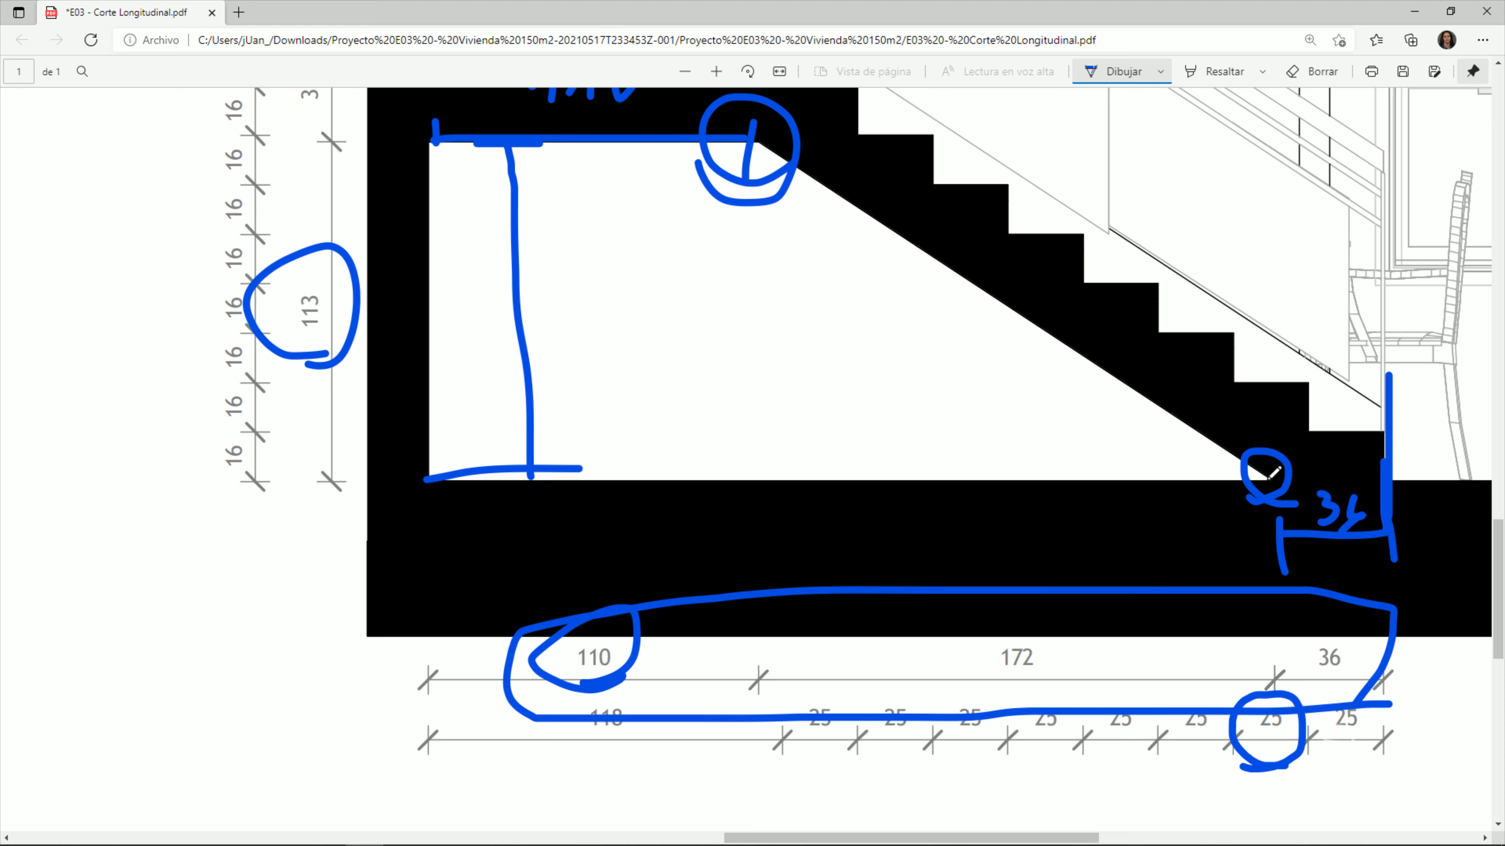
left_click_drag(1271, 475, 742, 159)
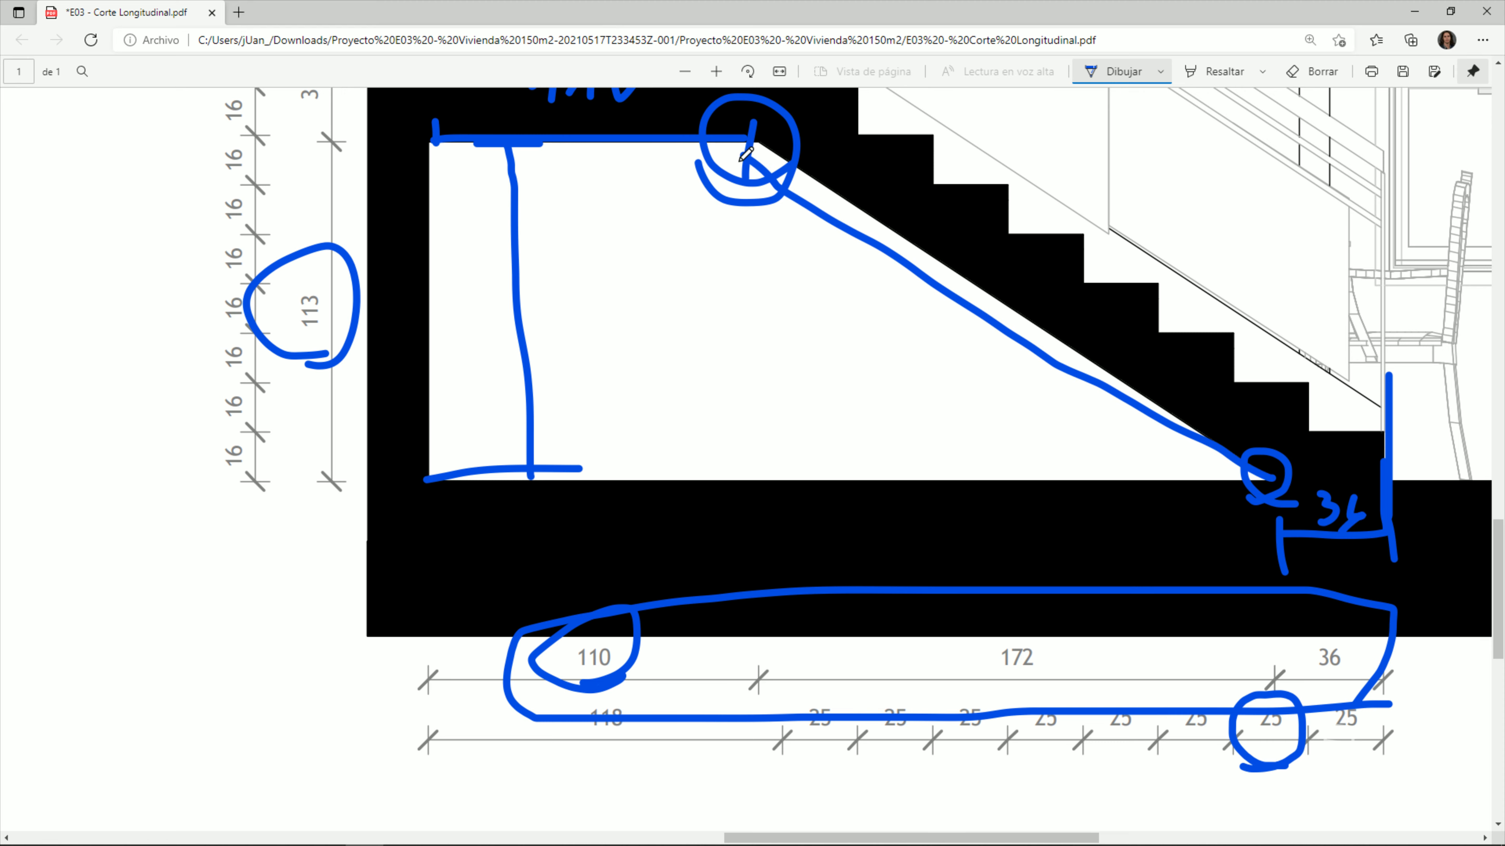
left_click(1312, 71)
left_click(1007, 335)
scroll(880, 426, "up", 2)
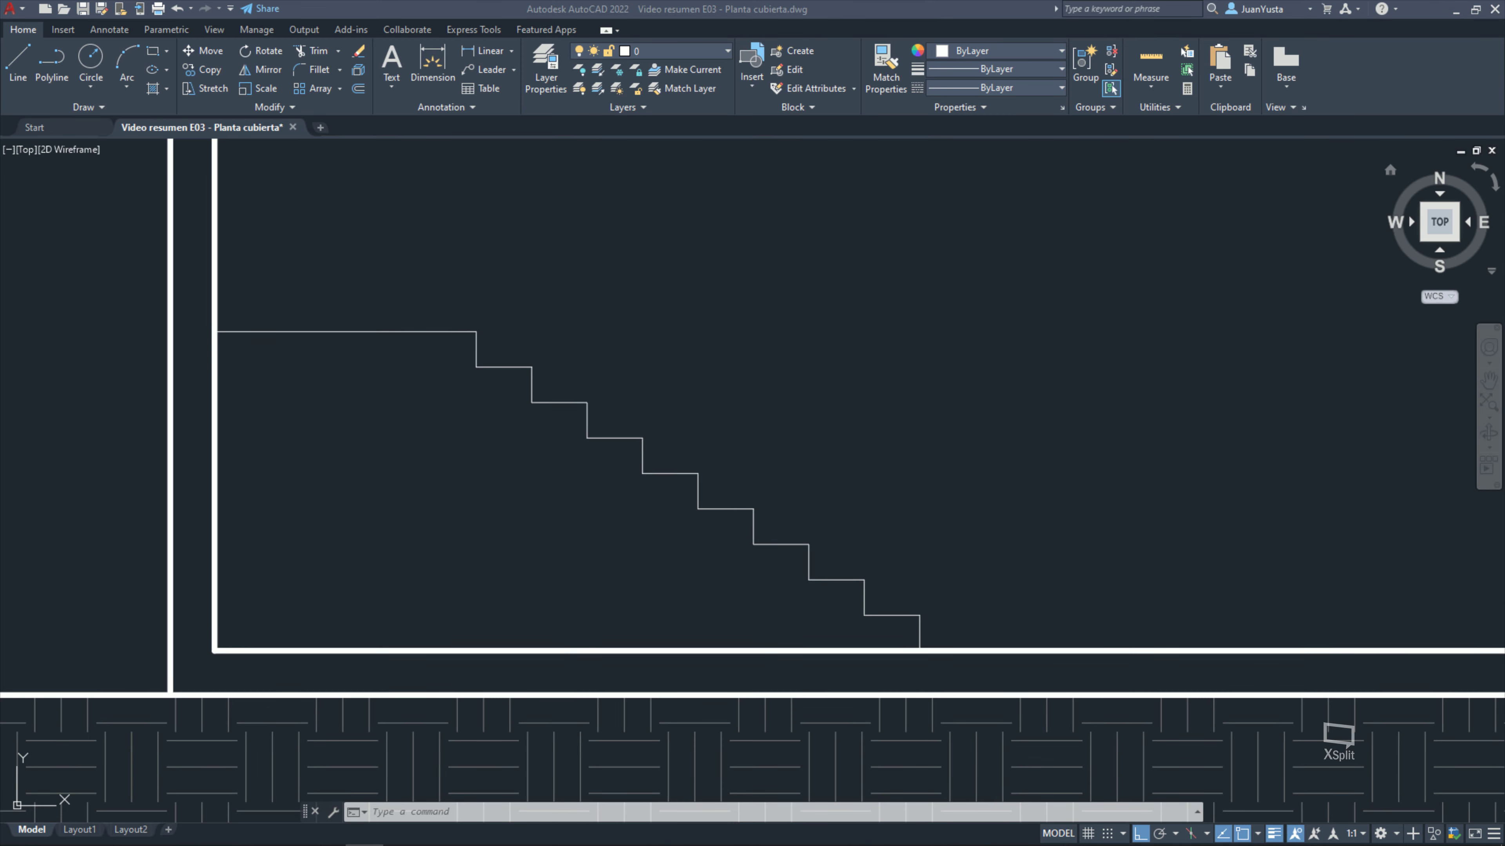
Step: Draw a line from the inner lower-left corner 113 up, then 110 across
scroll(392, 454, "up", 3)
middle_click_drag(416, 454, 545, 472)
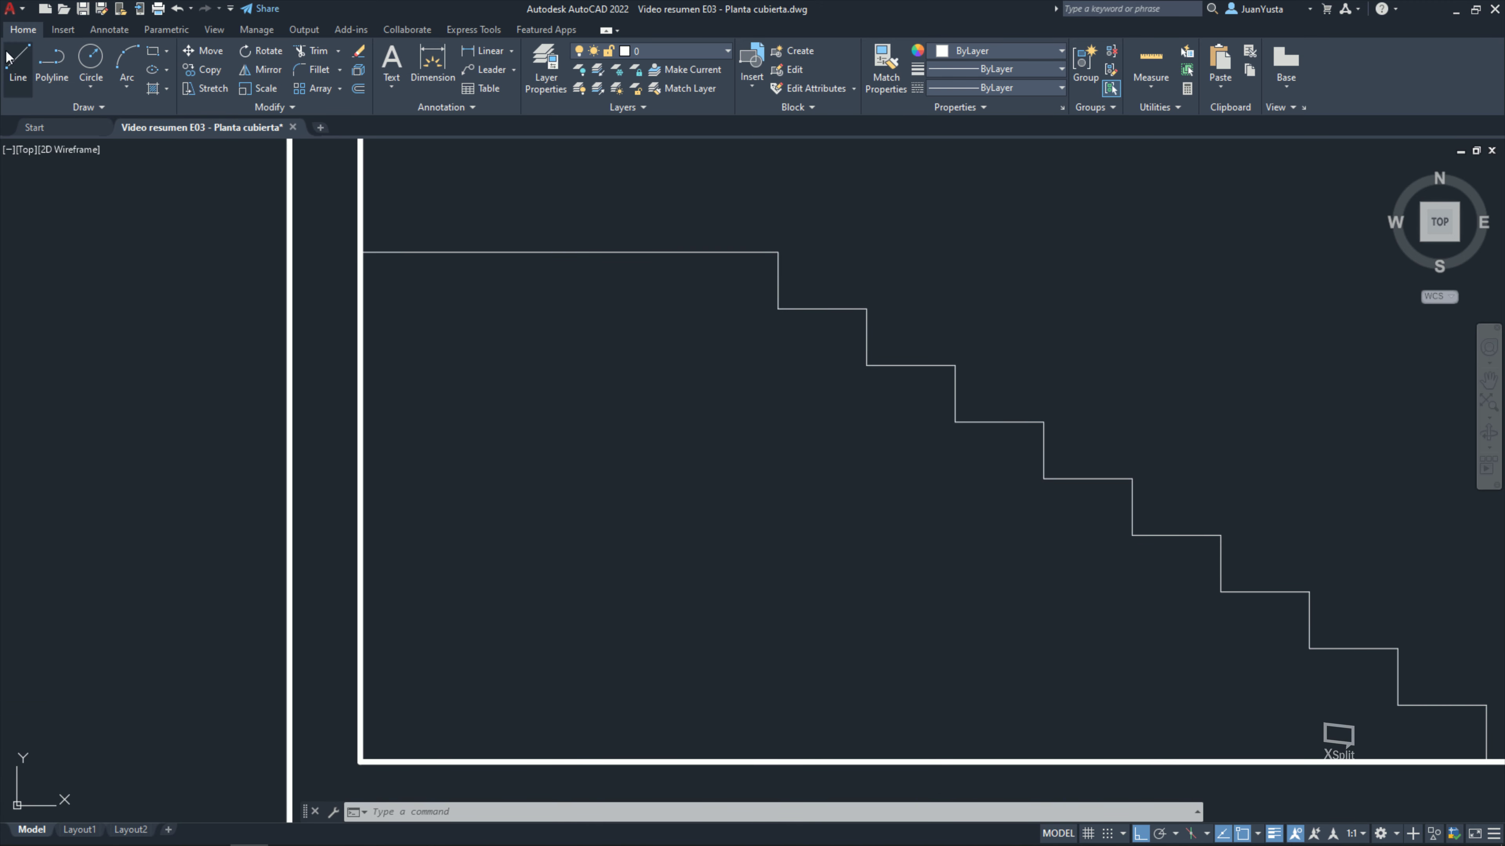
left_click(17, 59)
left_click(359, 761)
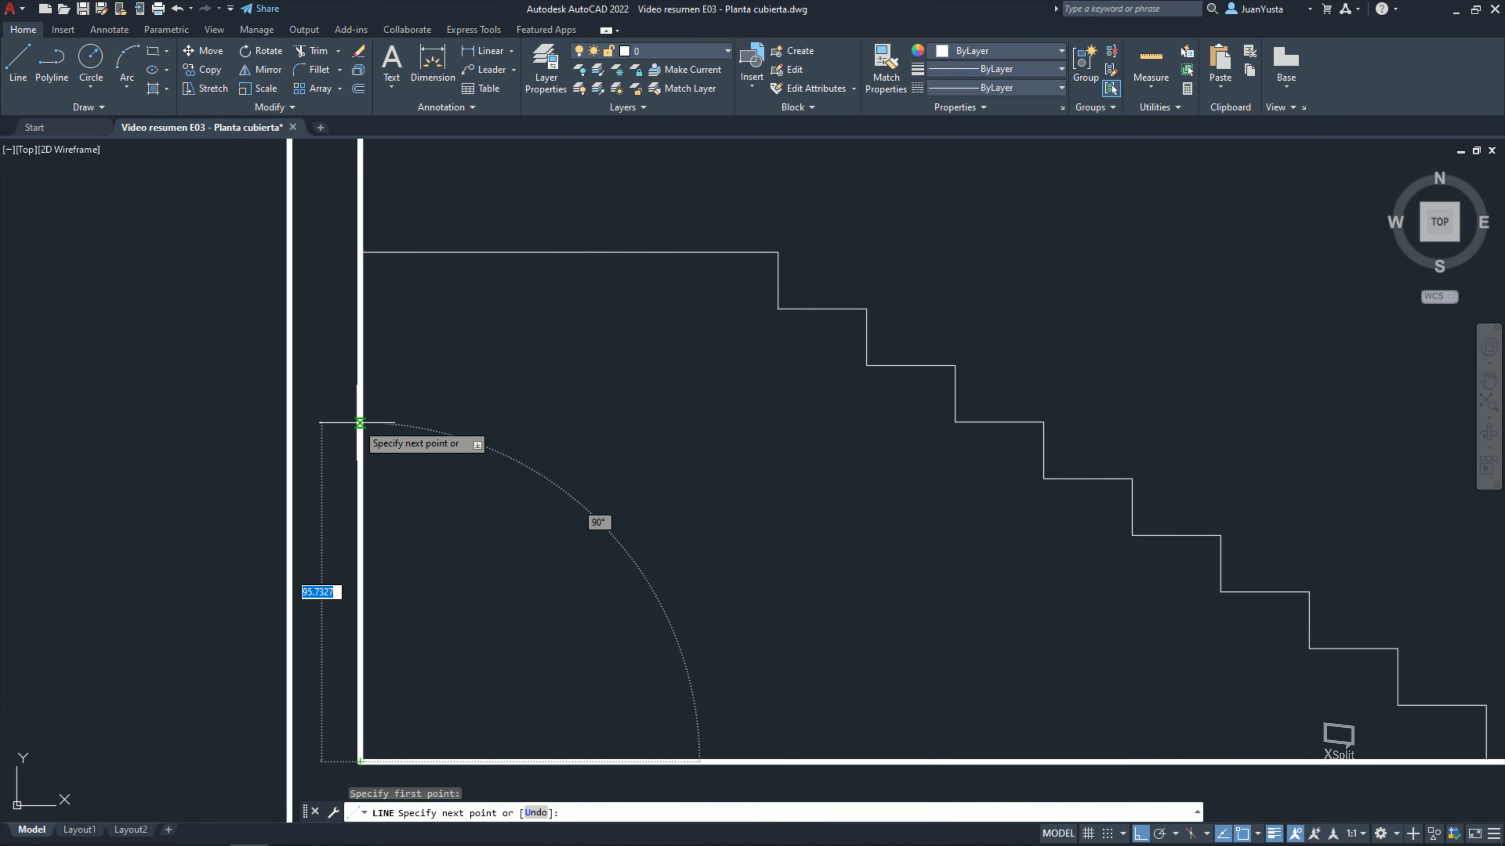
type("113")
key("Return")
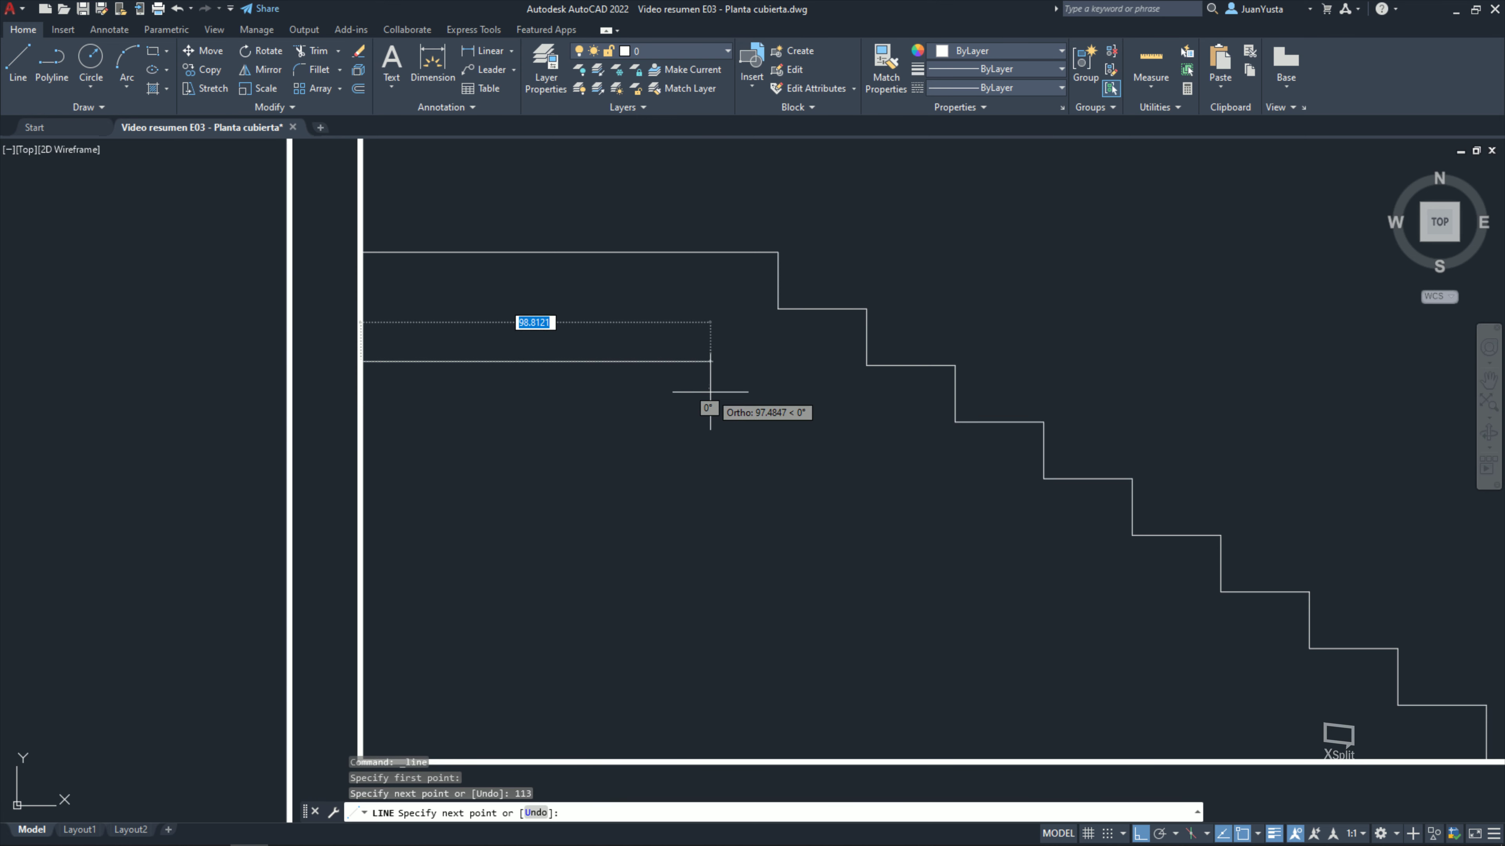
type("110")
key("Return")
key("Escape")
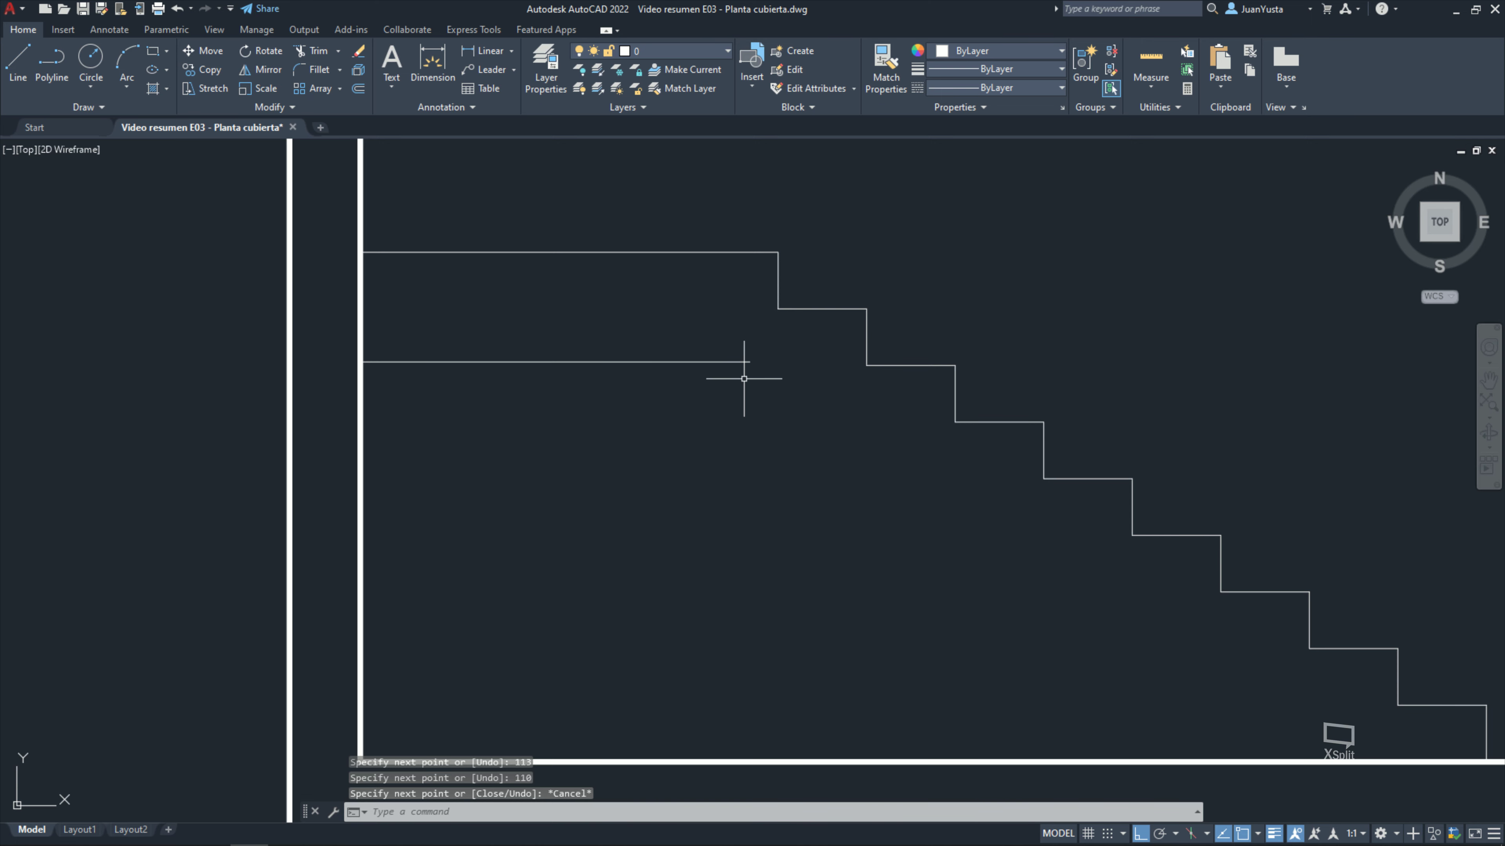
Step: Draw a line 36 along the floor from the stair end, then diagonally to the 110 line's end
middle_click_drag(766, 376, 525, 335)
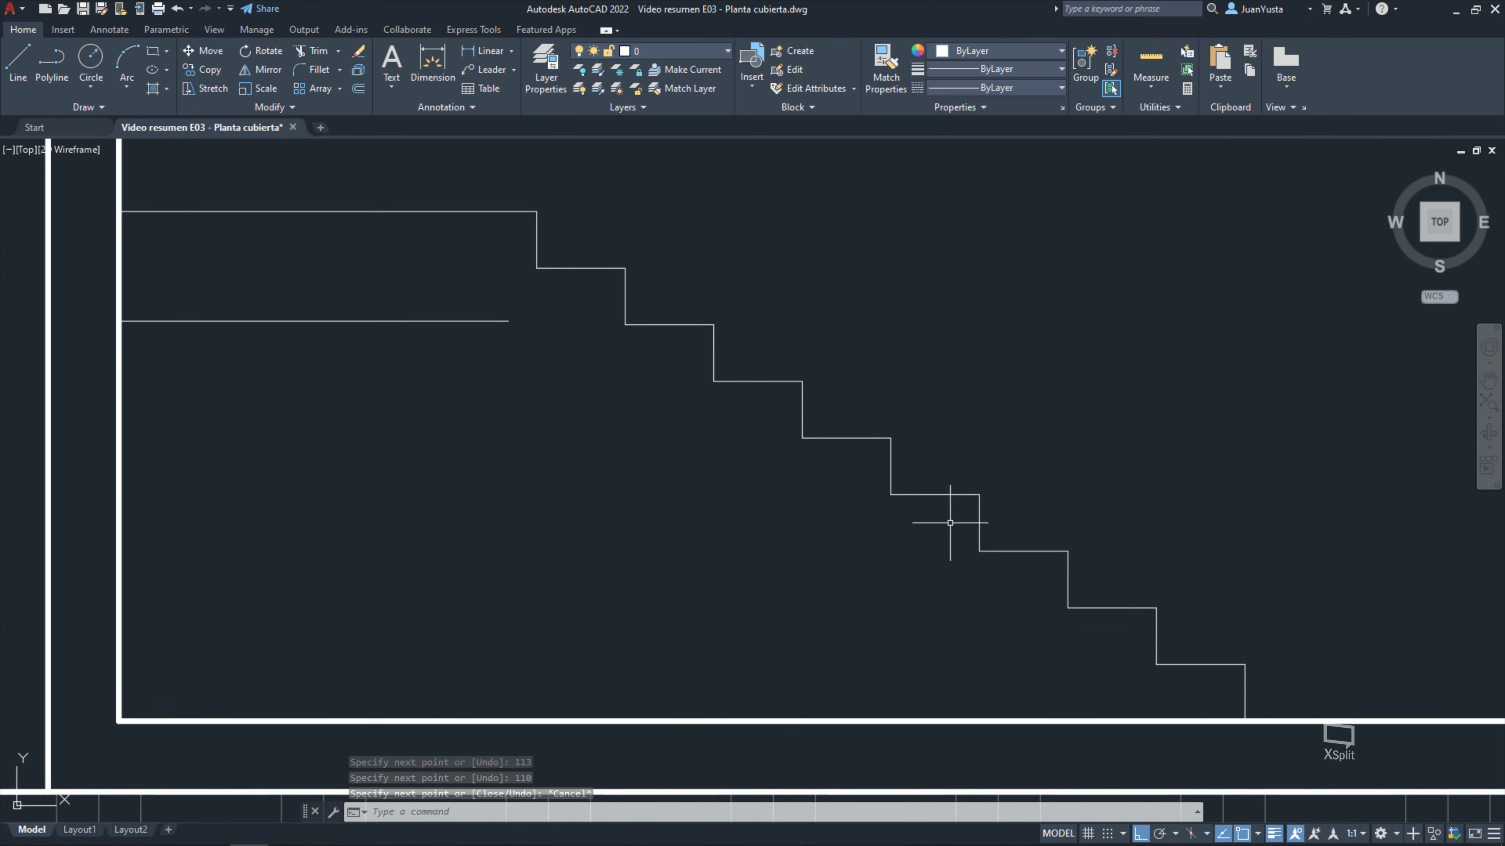
middle_click_drag(950, 523, 675, 415)
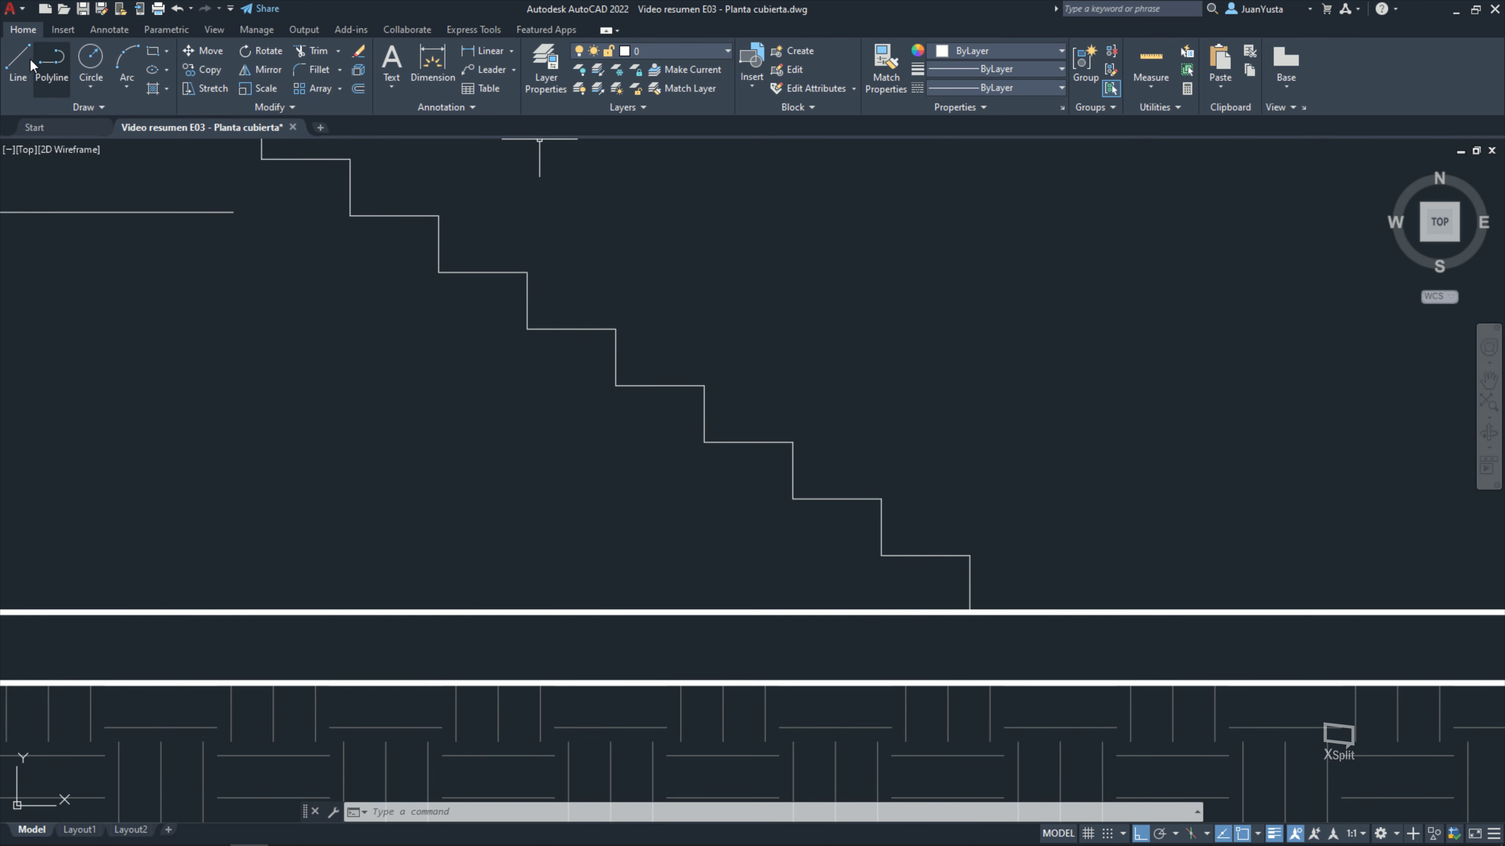
left_click(18, 59)
left_click(969, 612)
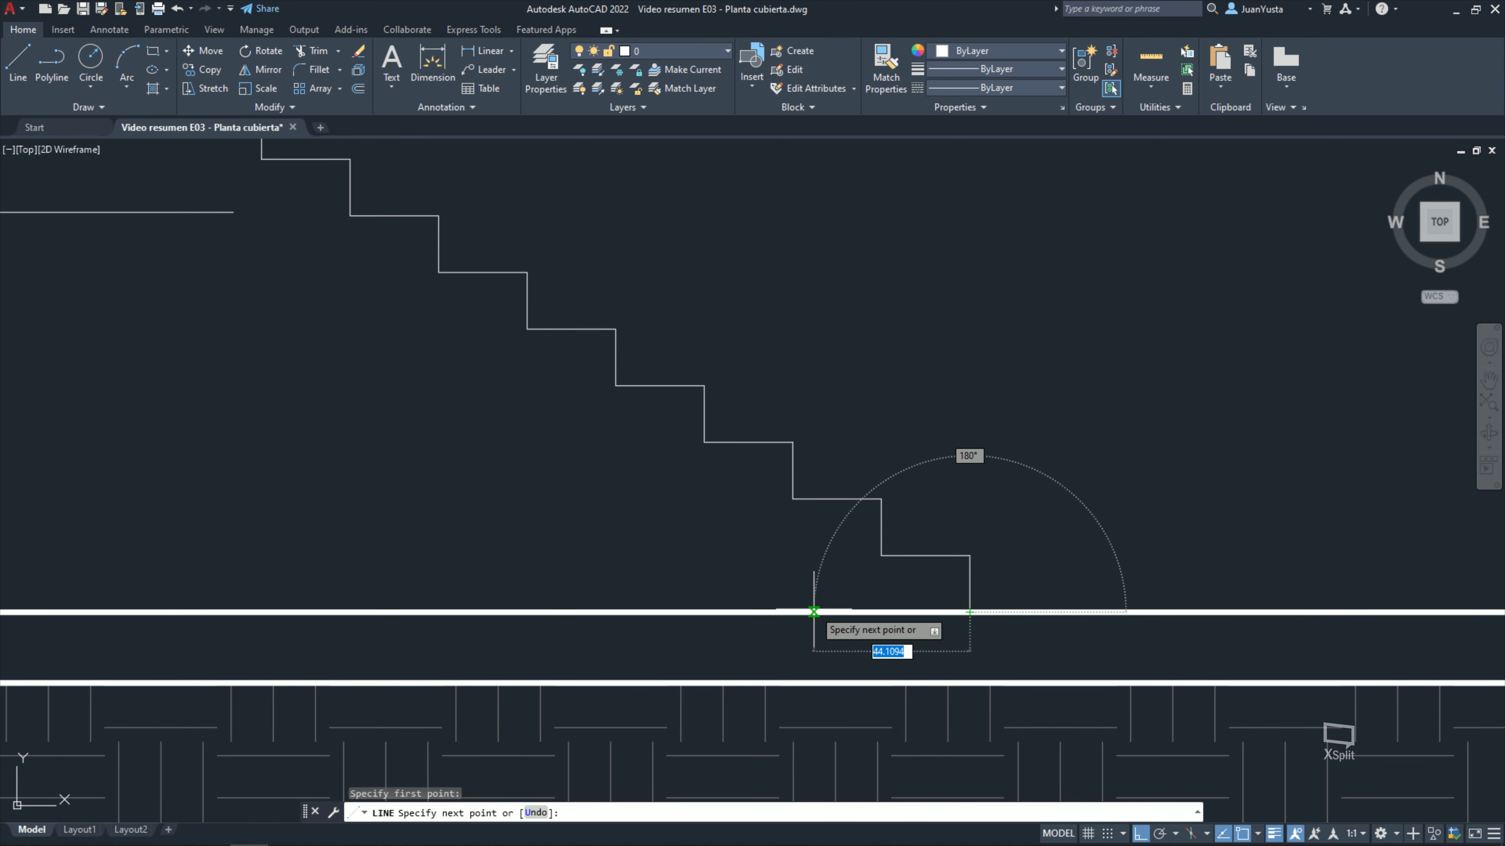
type("36")
key("Return")
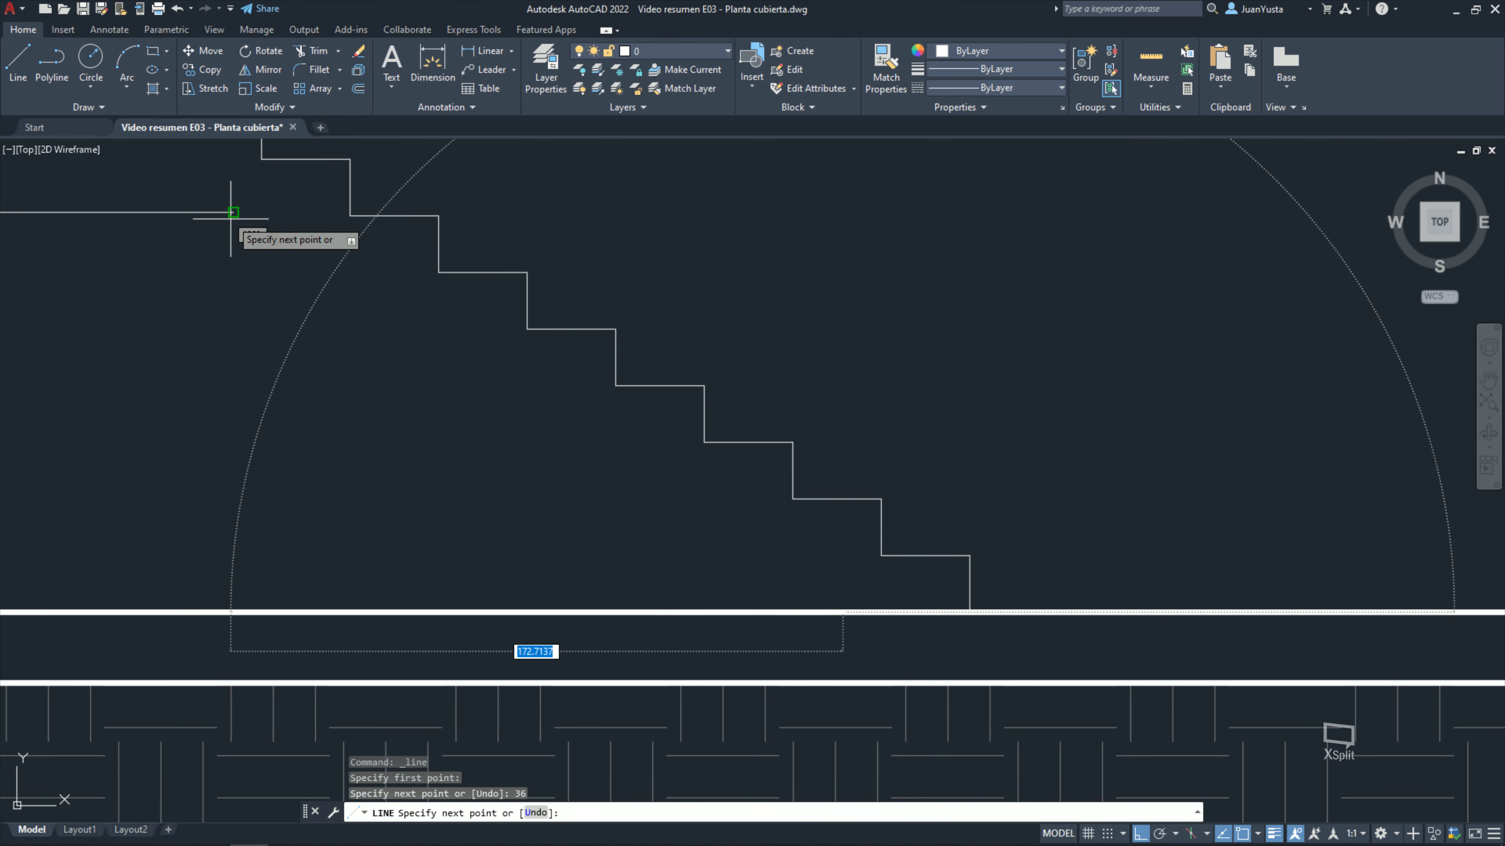
left_click(231, 212)
key("Escape")
key("Escape")
Step: Recentre the view on the staircase and briefly select the top landing line
scroll(547, 521, "down", 4)
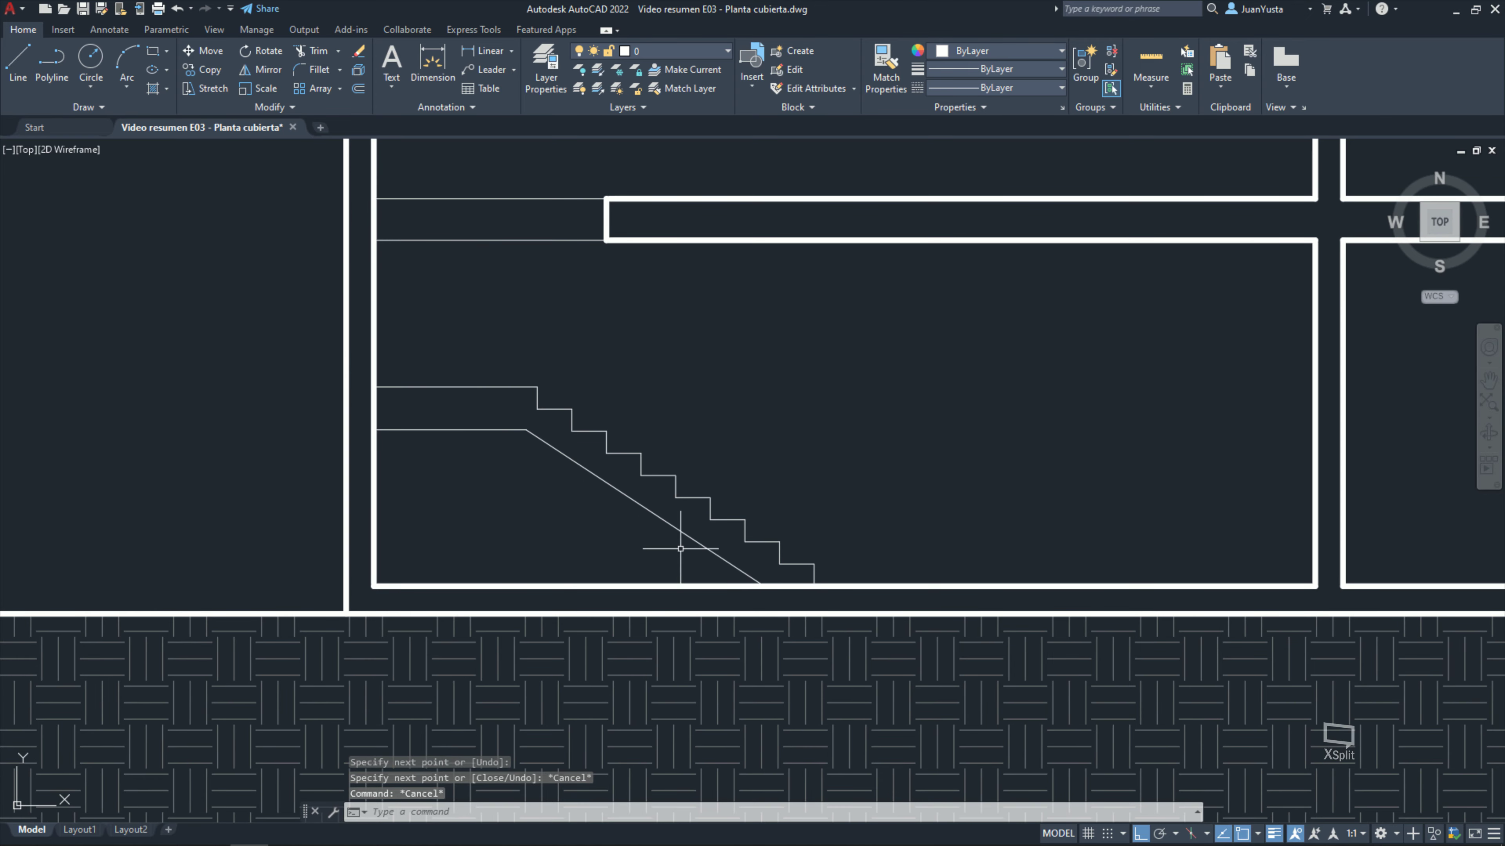
scroll(545, 493, "up", 2)
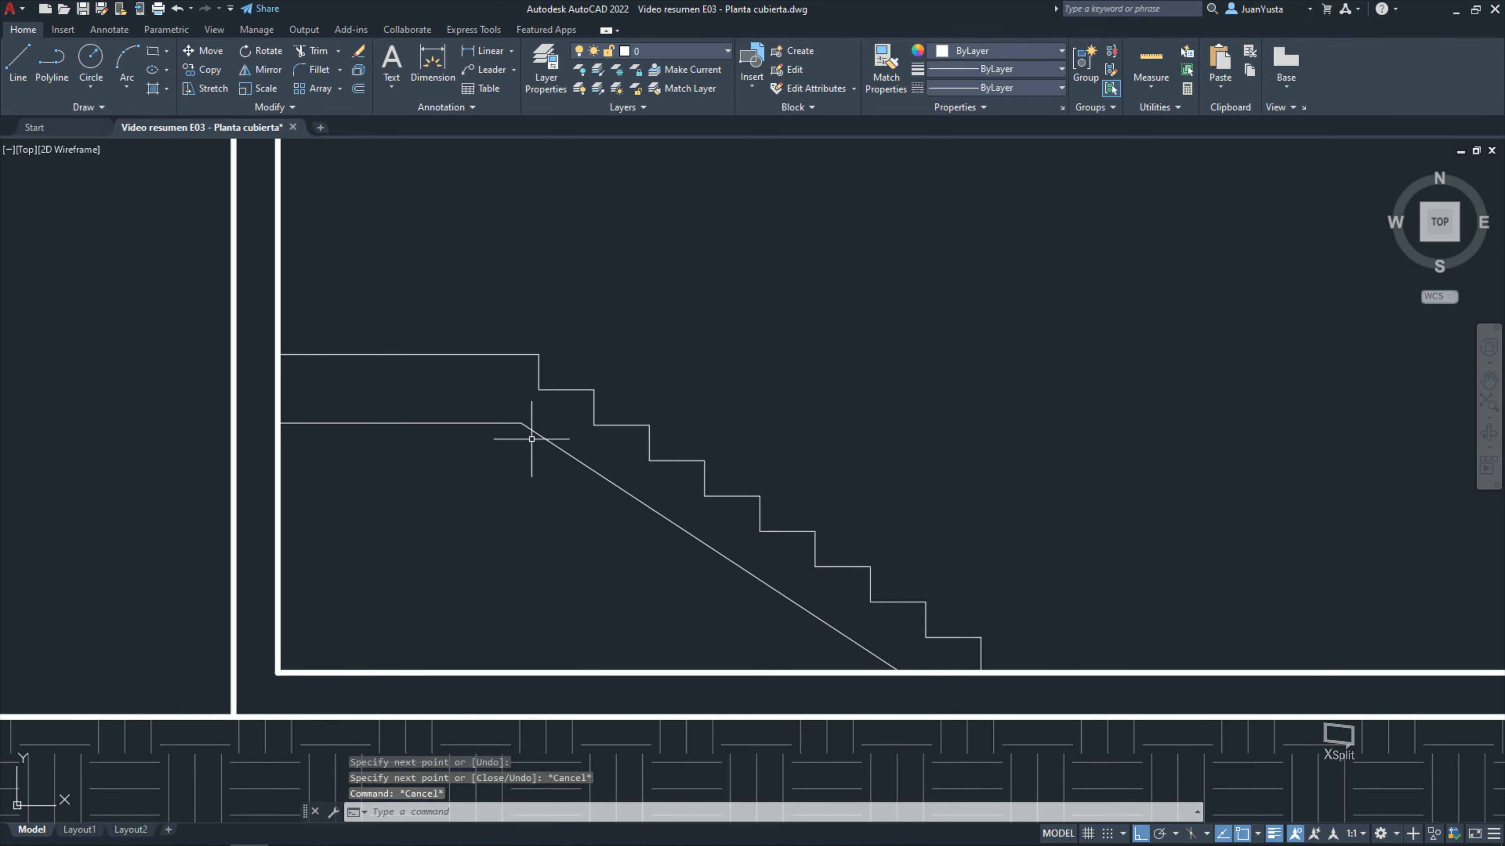
scroll(370, 474, "up", 1)
scroll(288, 243, "down", 1)
middle_click_drag(370, 195, 352, 259)
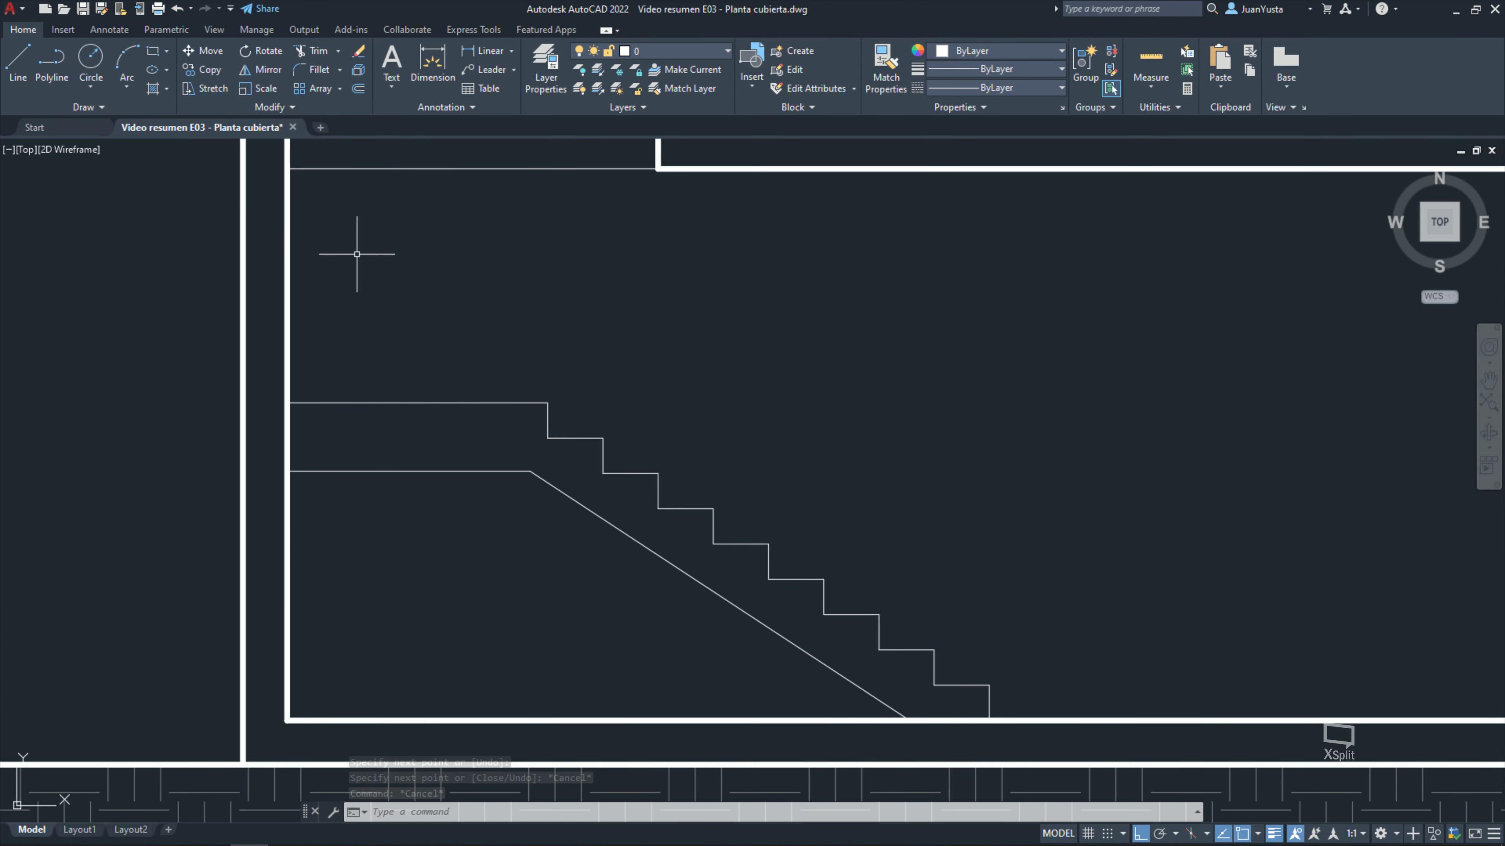
middle_click_drag(850, 447, 840, 459)
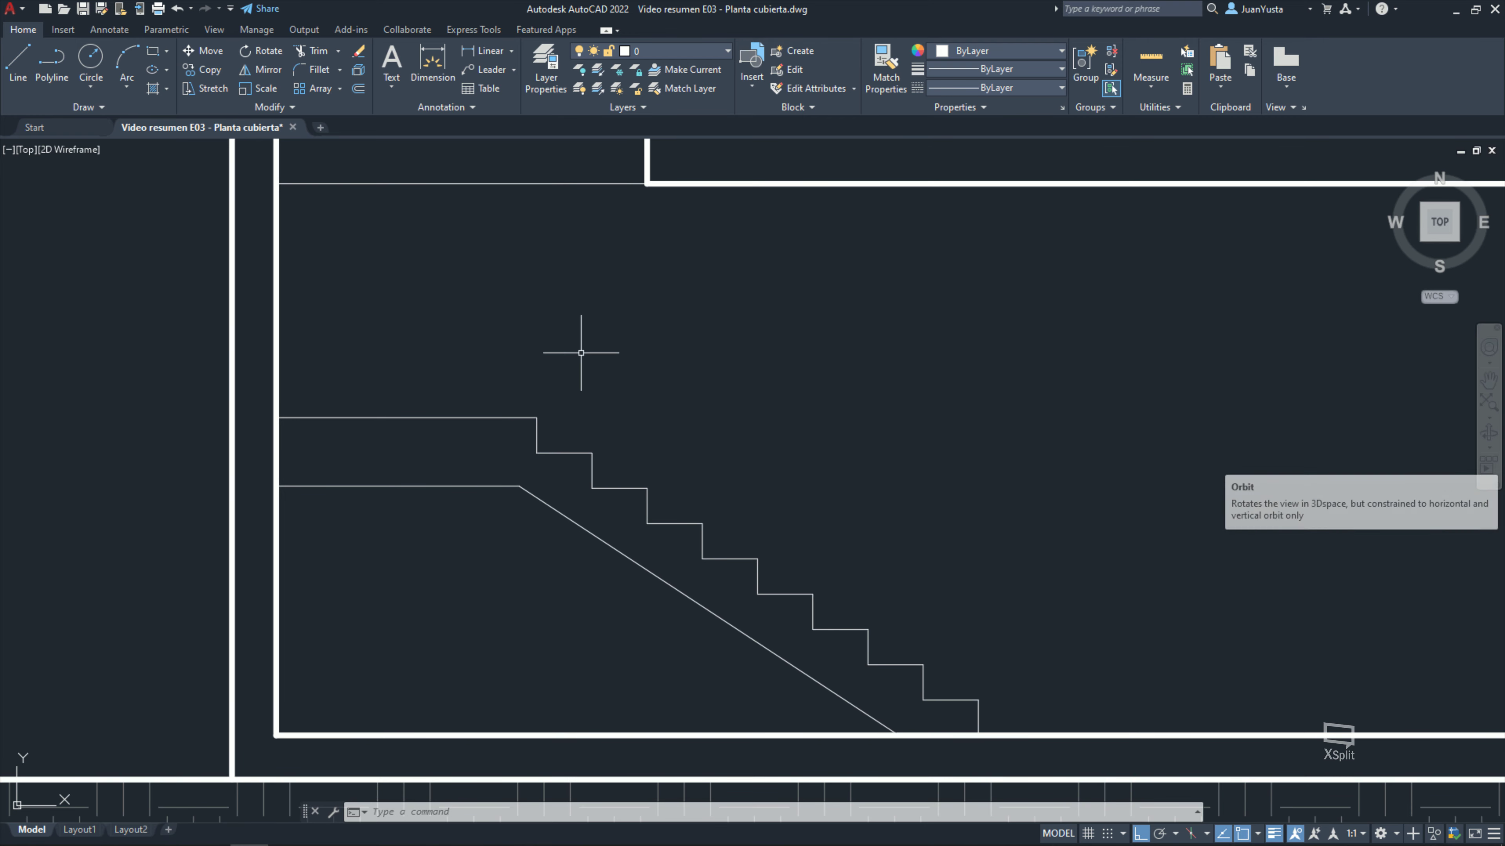
middle_click_drag(581, 346, 578, 393)
middle_click_drag(474, 447, 468, 411)
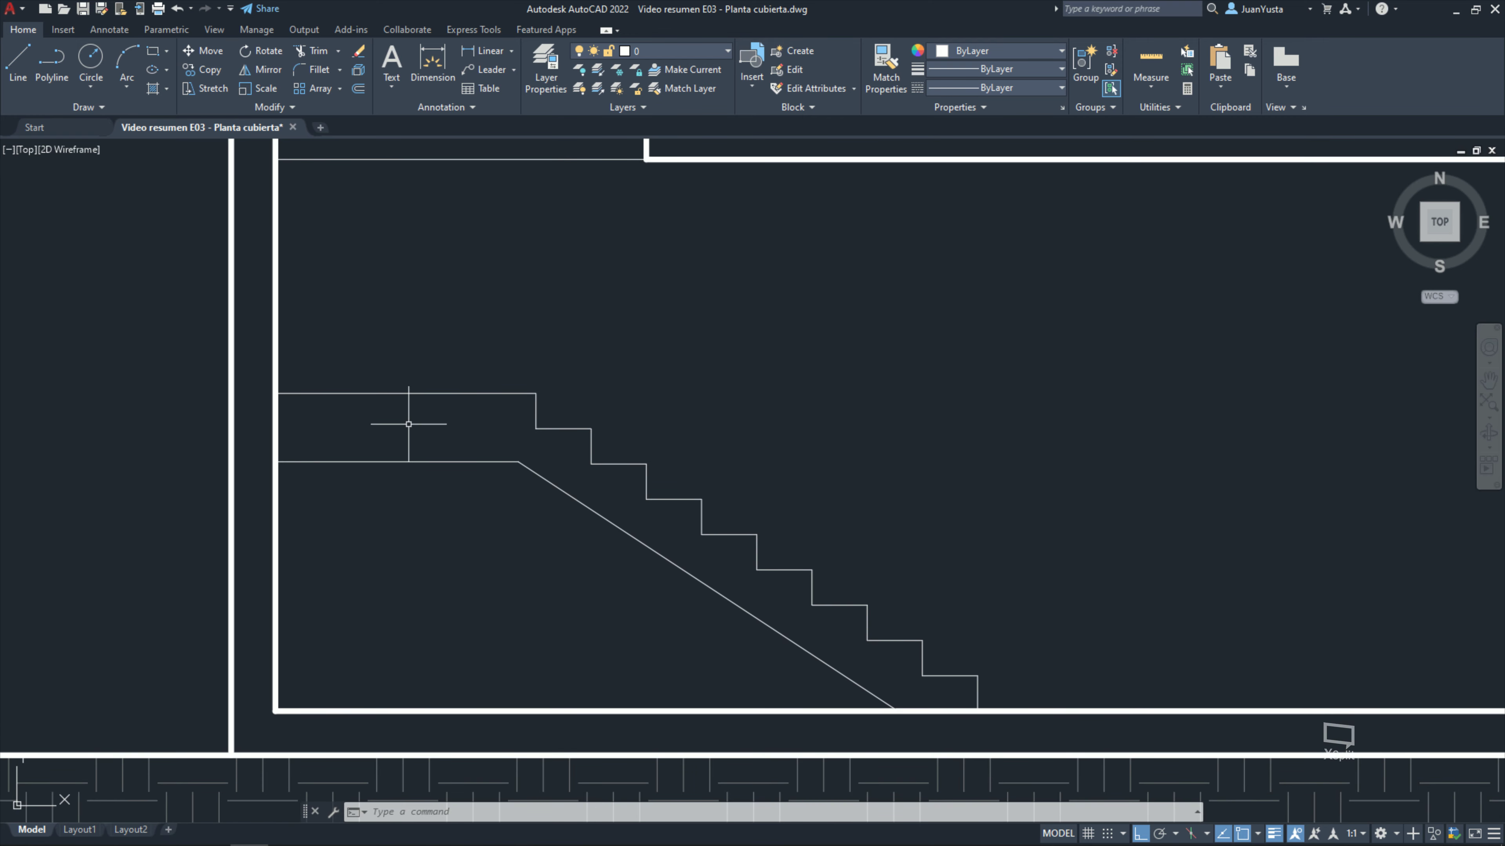
left_click(413, 371)
key("Escape")
key("Escape")
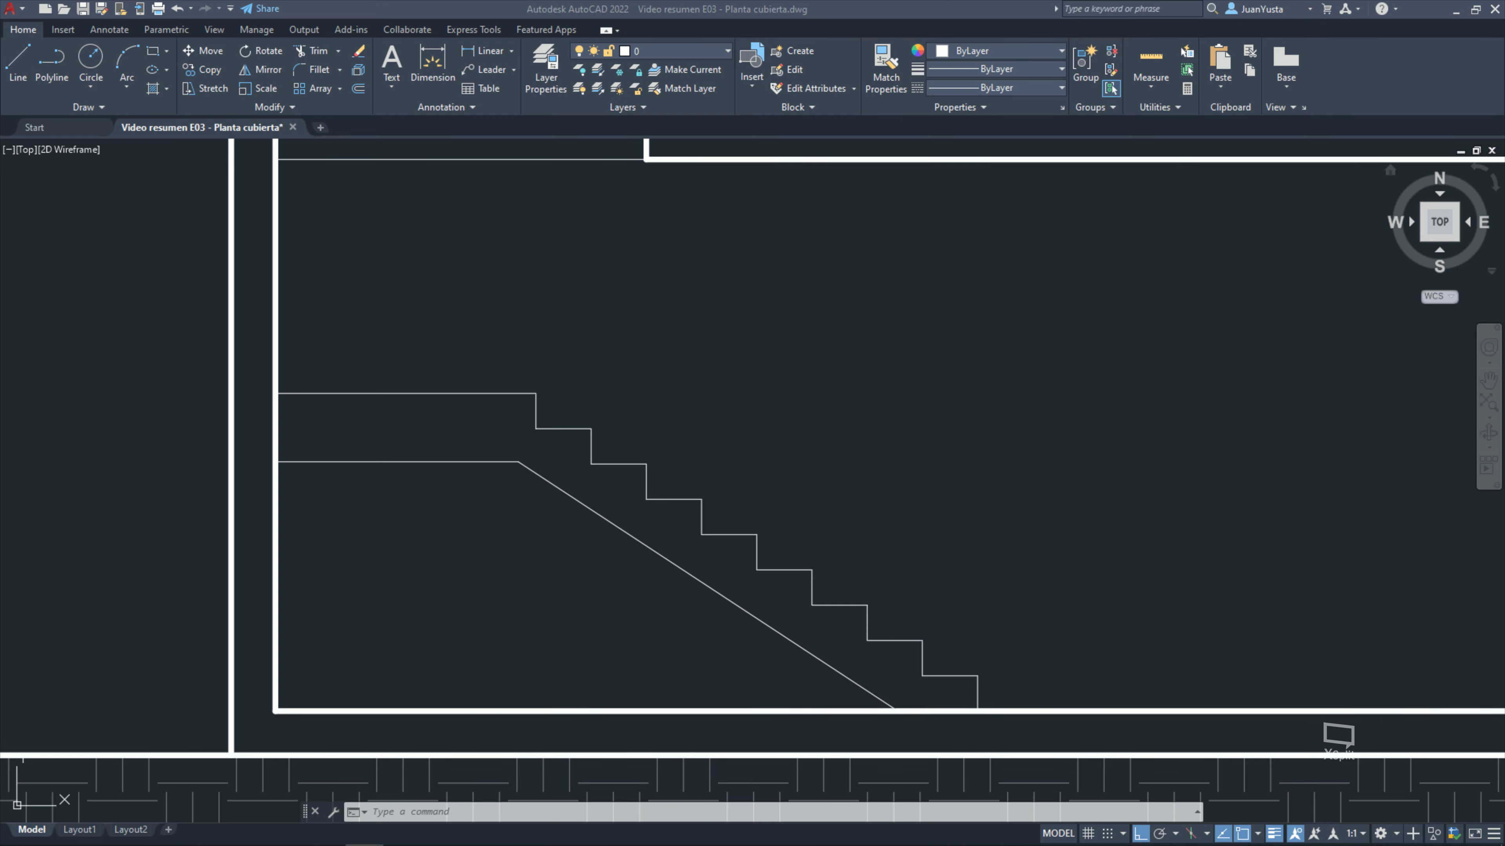
Step: Copy the top landing line 5 units upward
middle_click_drag(441, 239, 425, 243)
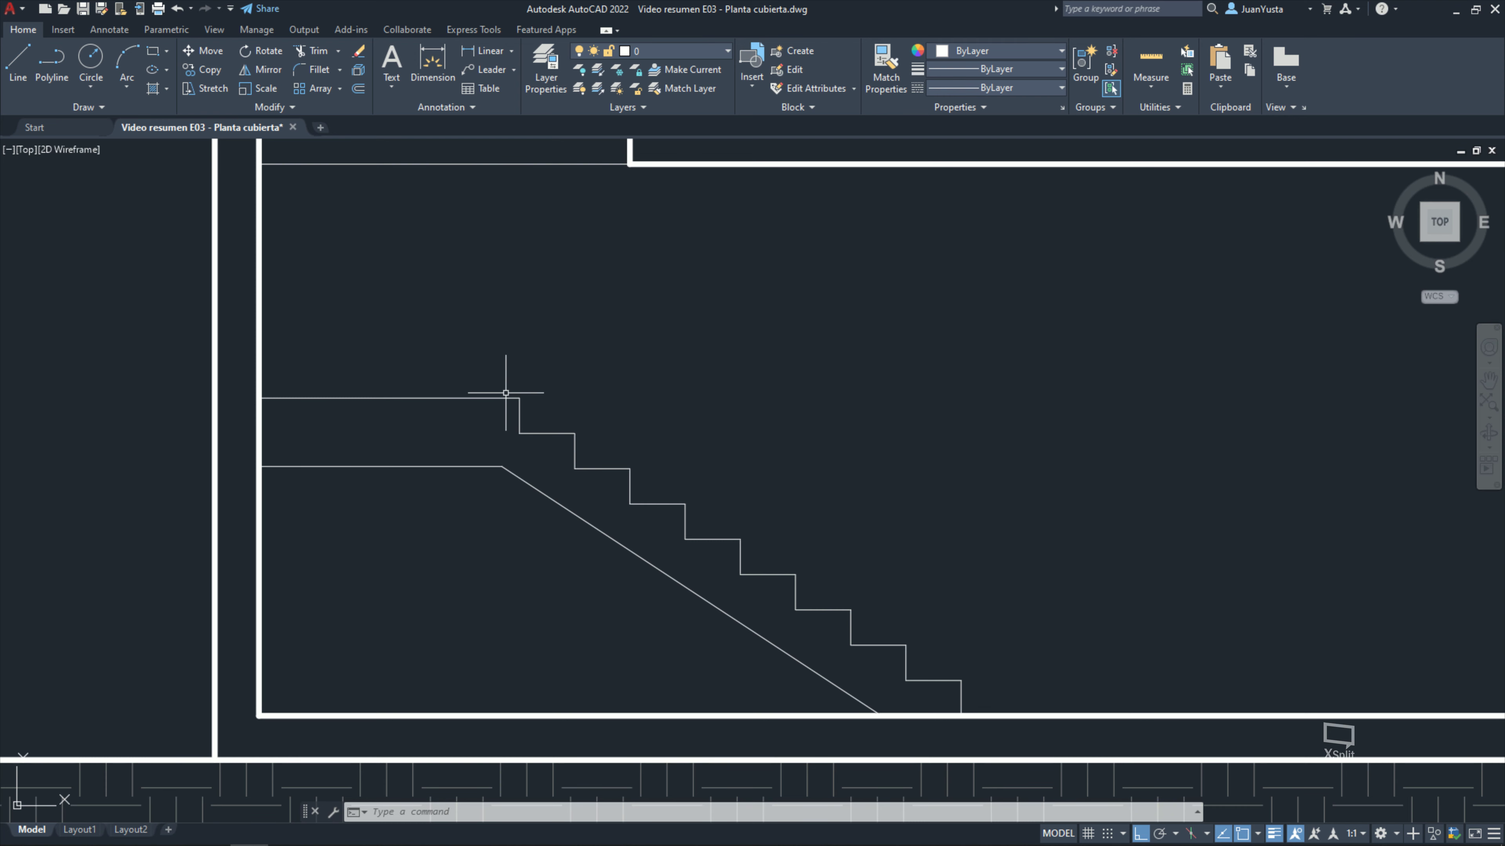
type("l")
key("Return")
scroll(267, 395, "up", 2)
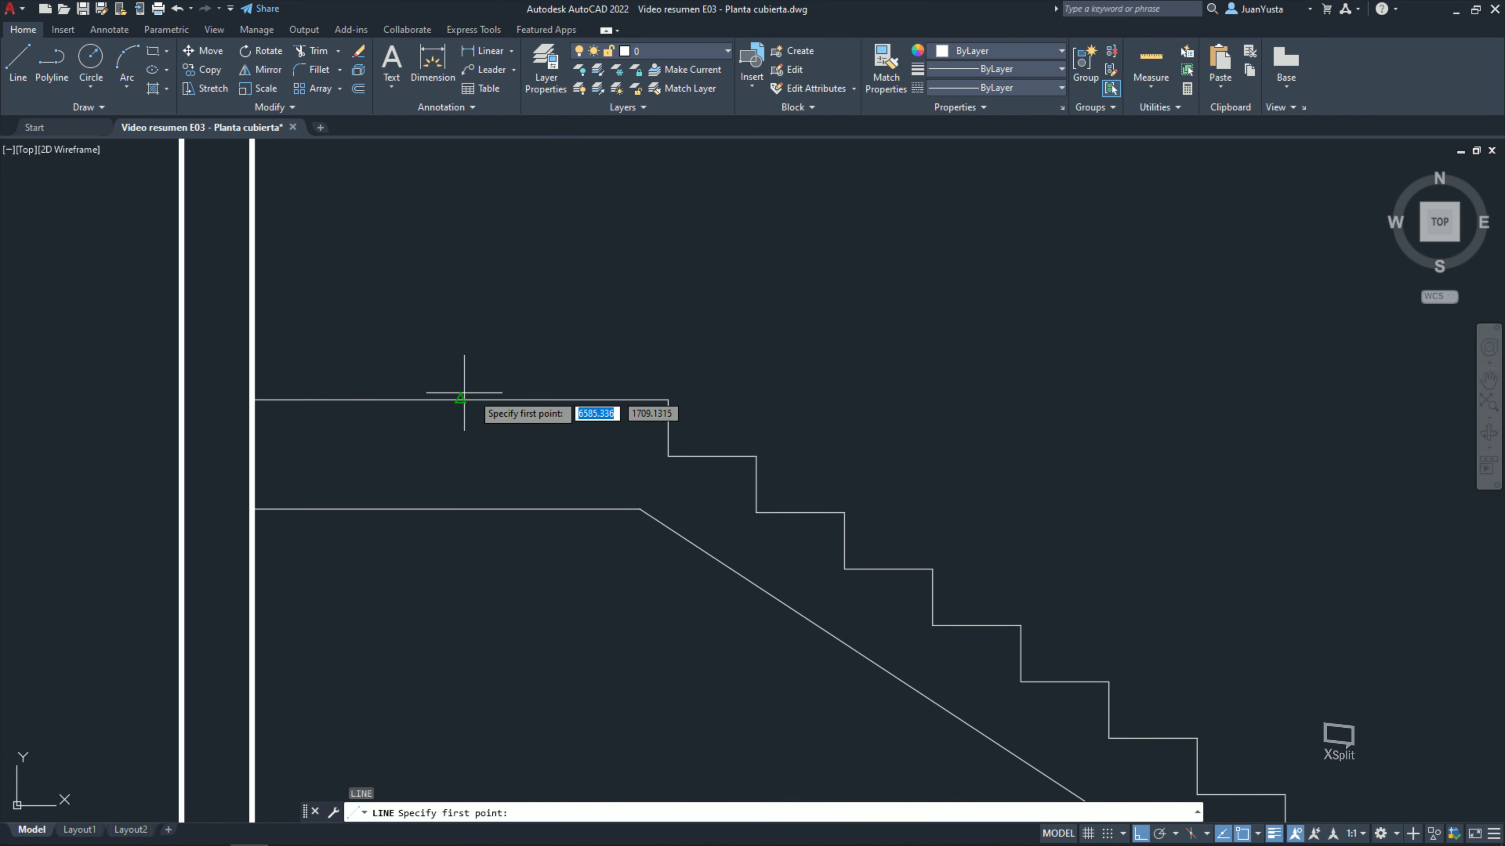
key("Escape")
left_click(494, 382)
left_click(466, 417)
middle_click_drag(536, 458, 621, 498)
type("co")
key("Return")
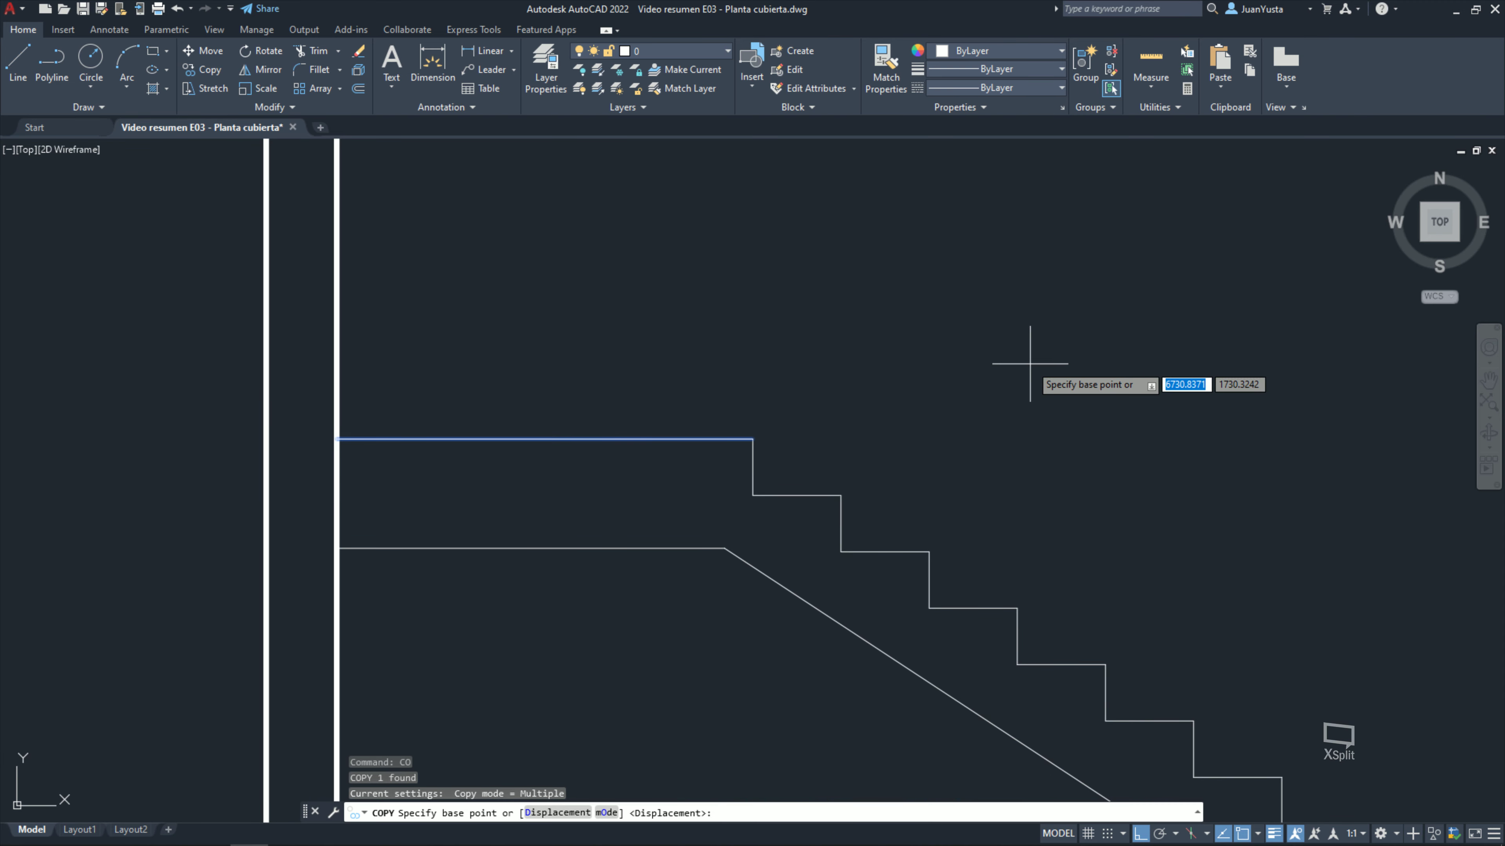
left_click(1029, 359)
type("5")
key("Return")
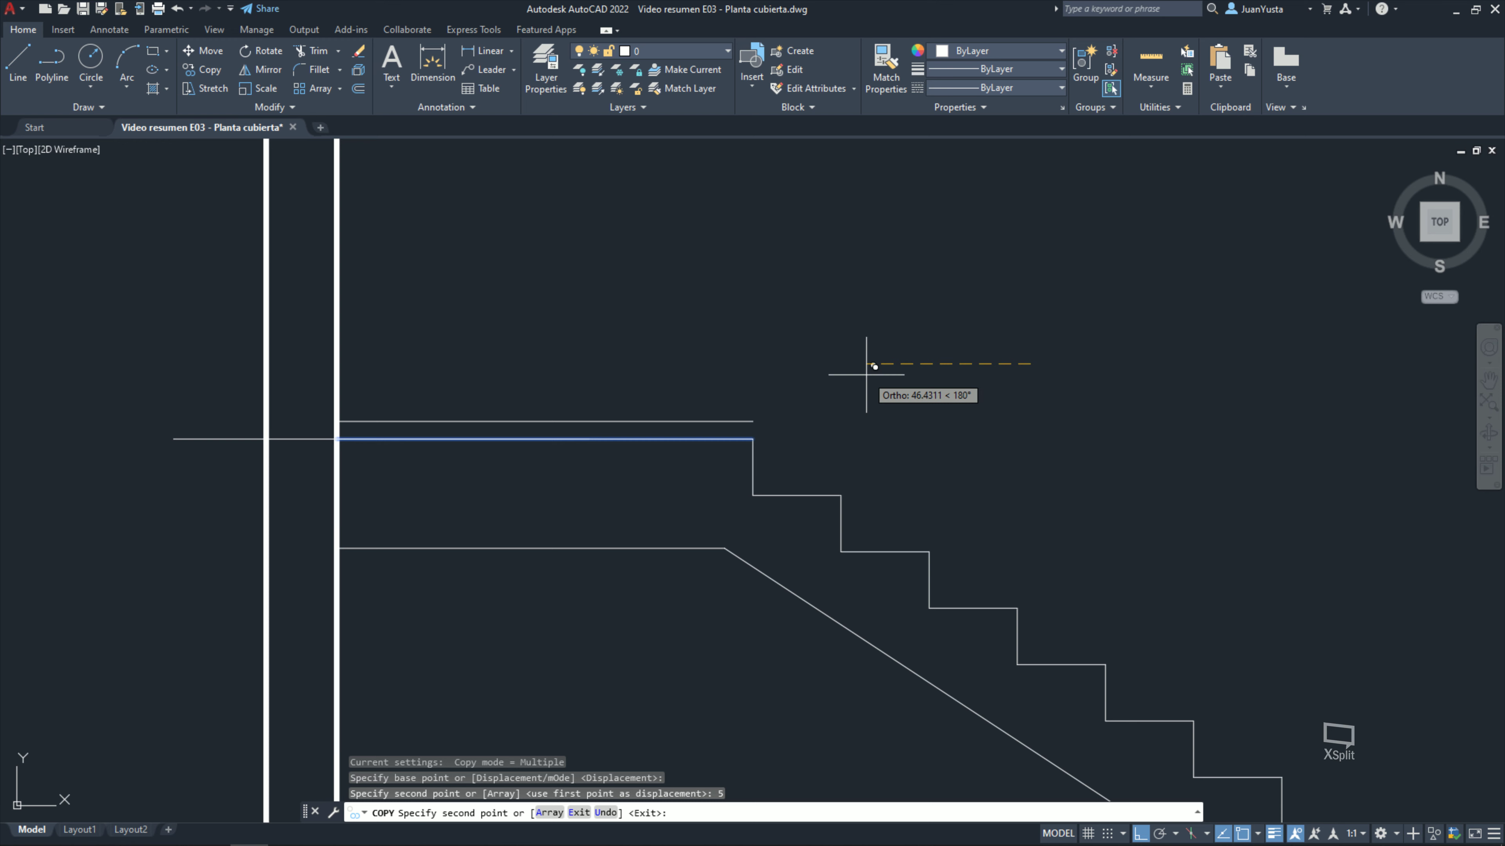
key("Escape")
key("Escape")
Step: Copy the new upper line another 5 units upward, then reselect the top line
left_click(734, 408)
type("c")
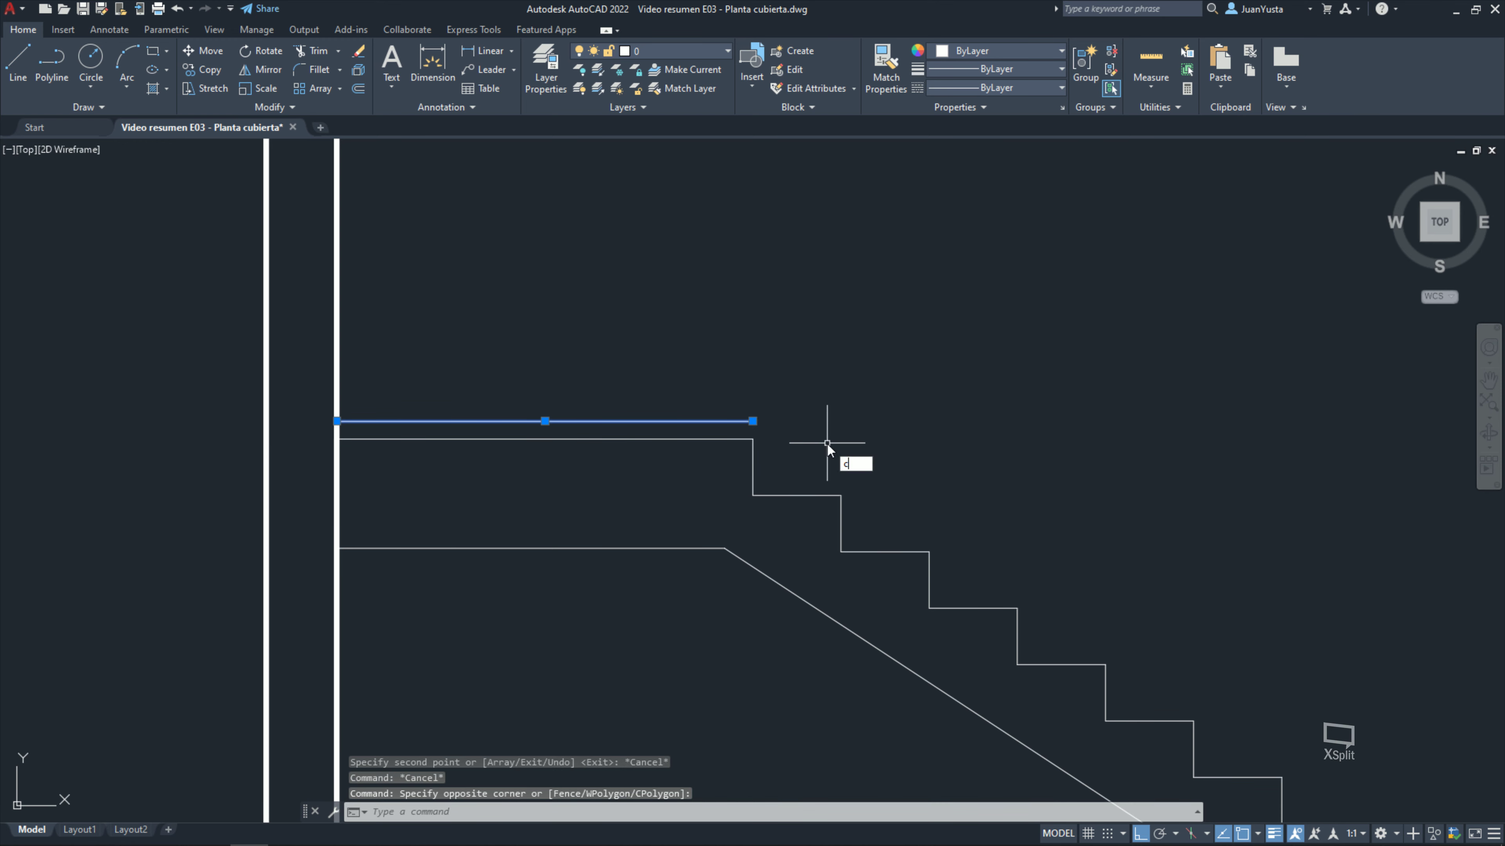
type("o")
key("Return")
left_click(829, 426)
type("5")
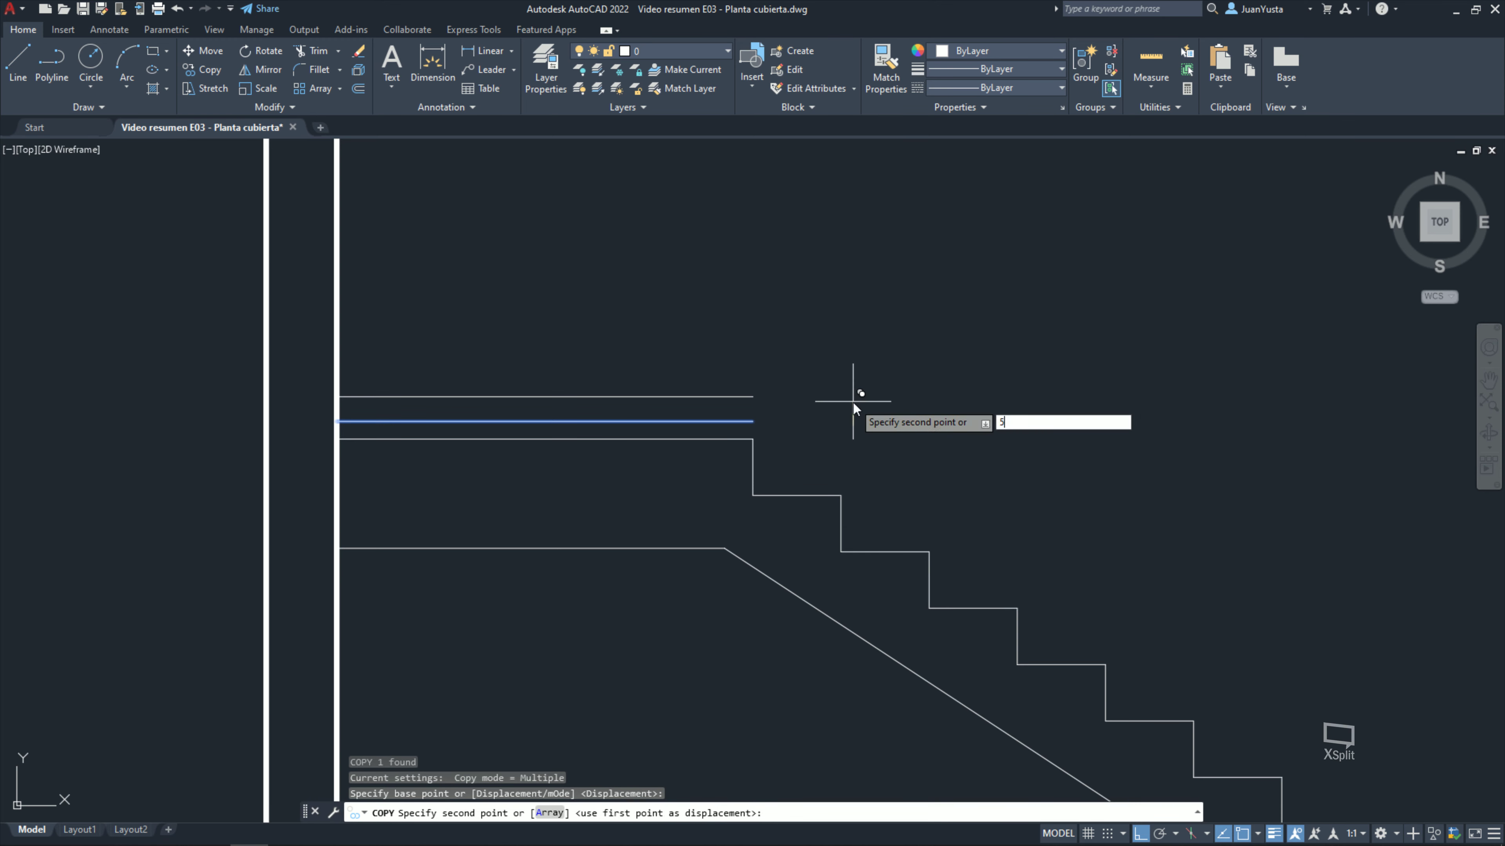
key("Return")
key("Escape")
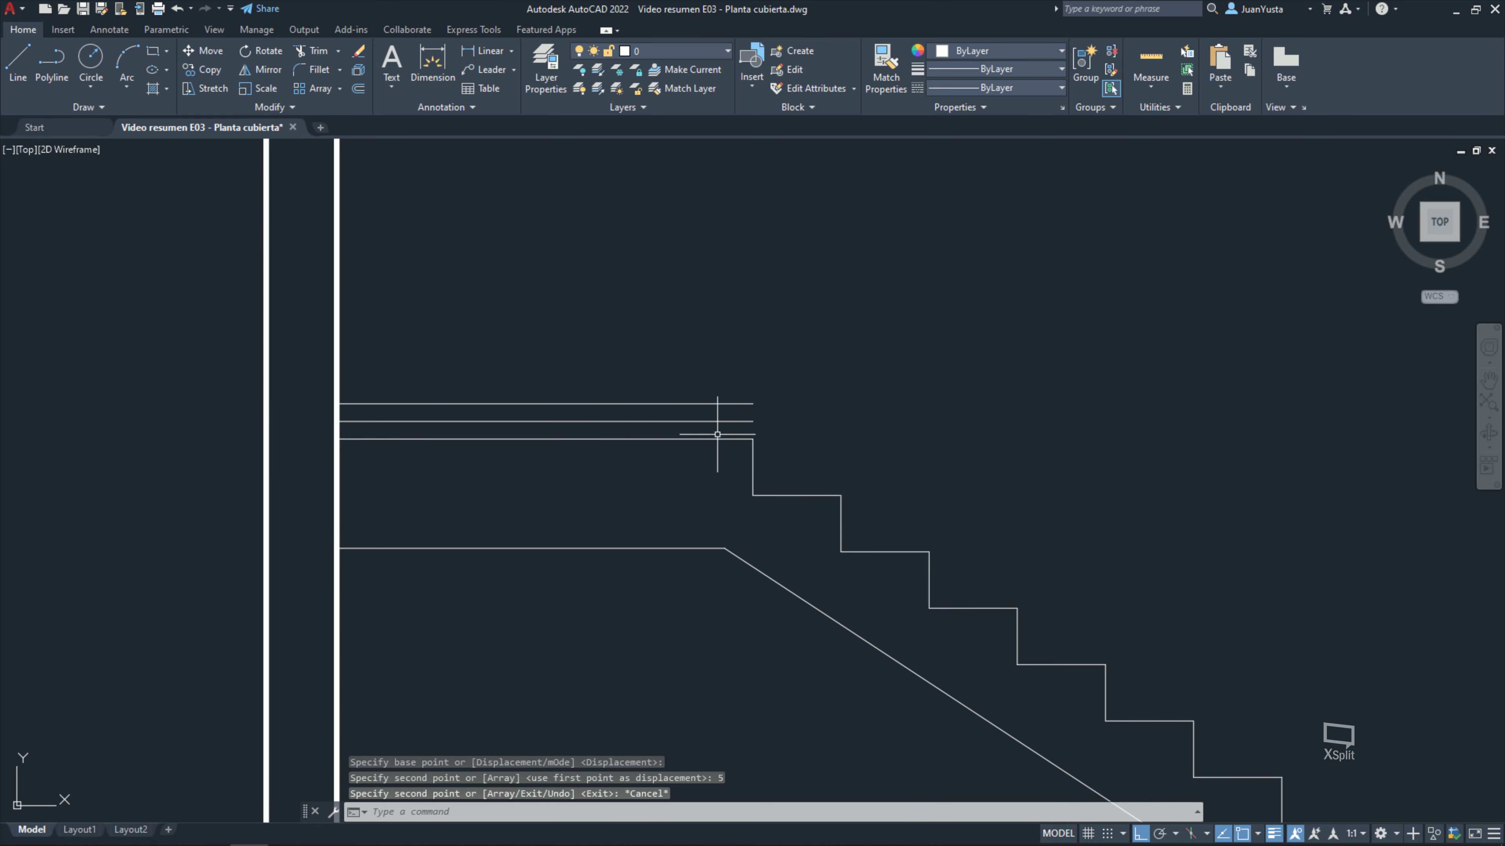
key("Escape")
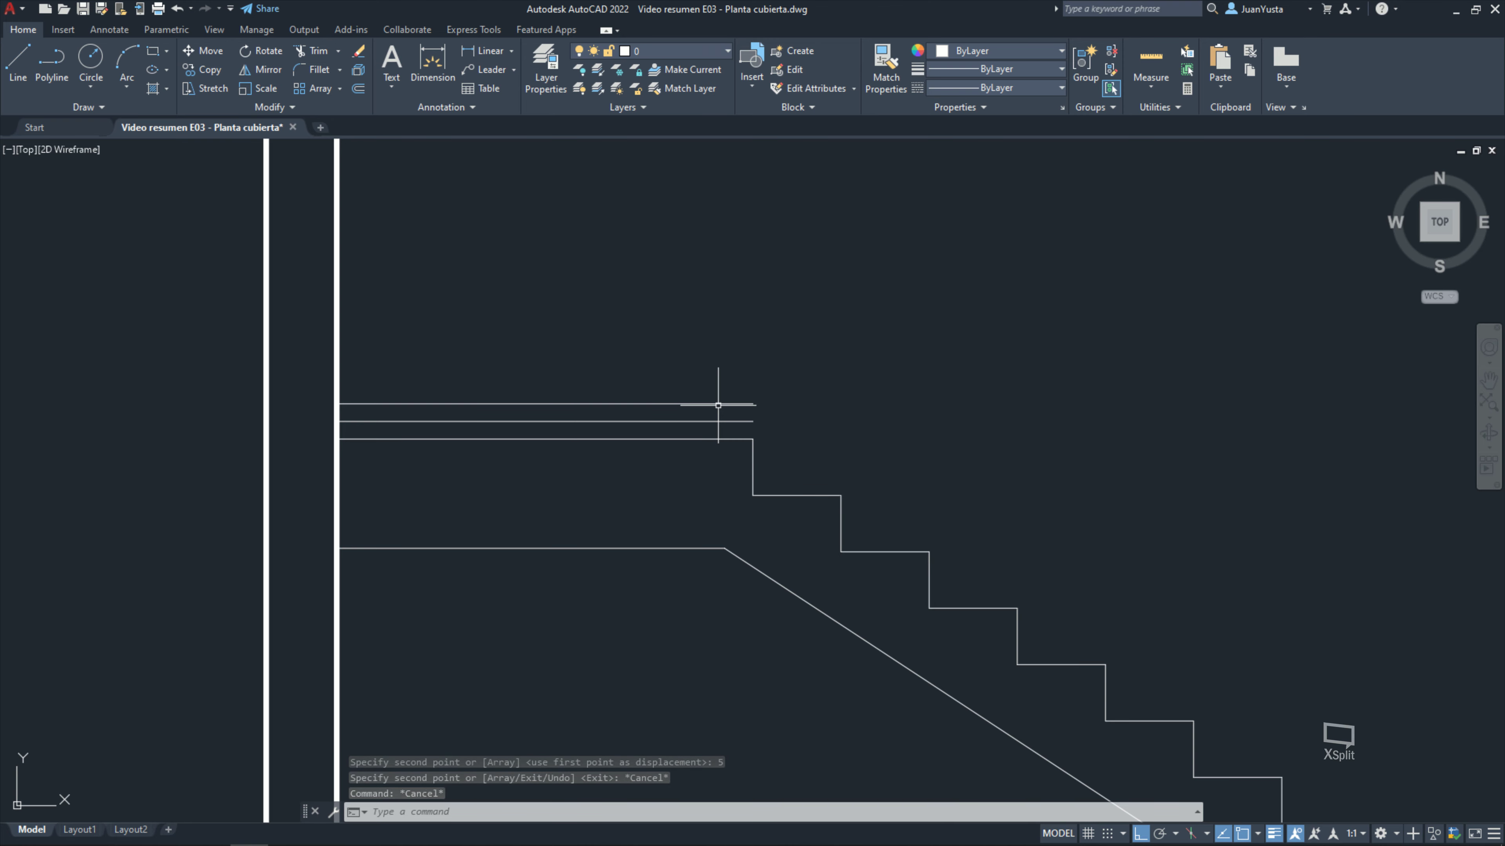
left_click(717, 405)
middle_click_drag(816, 340, 745, 426)
scroll(772, 410, "down", 3)
Step: Copy the selected landing line 60 units upward for the top rail
scroll(727, 421, "down", 1)
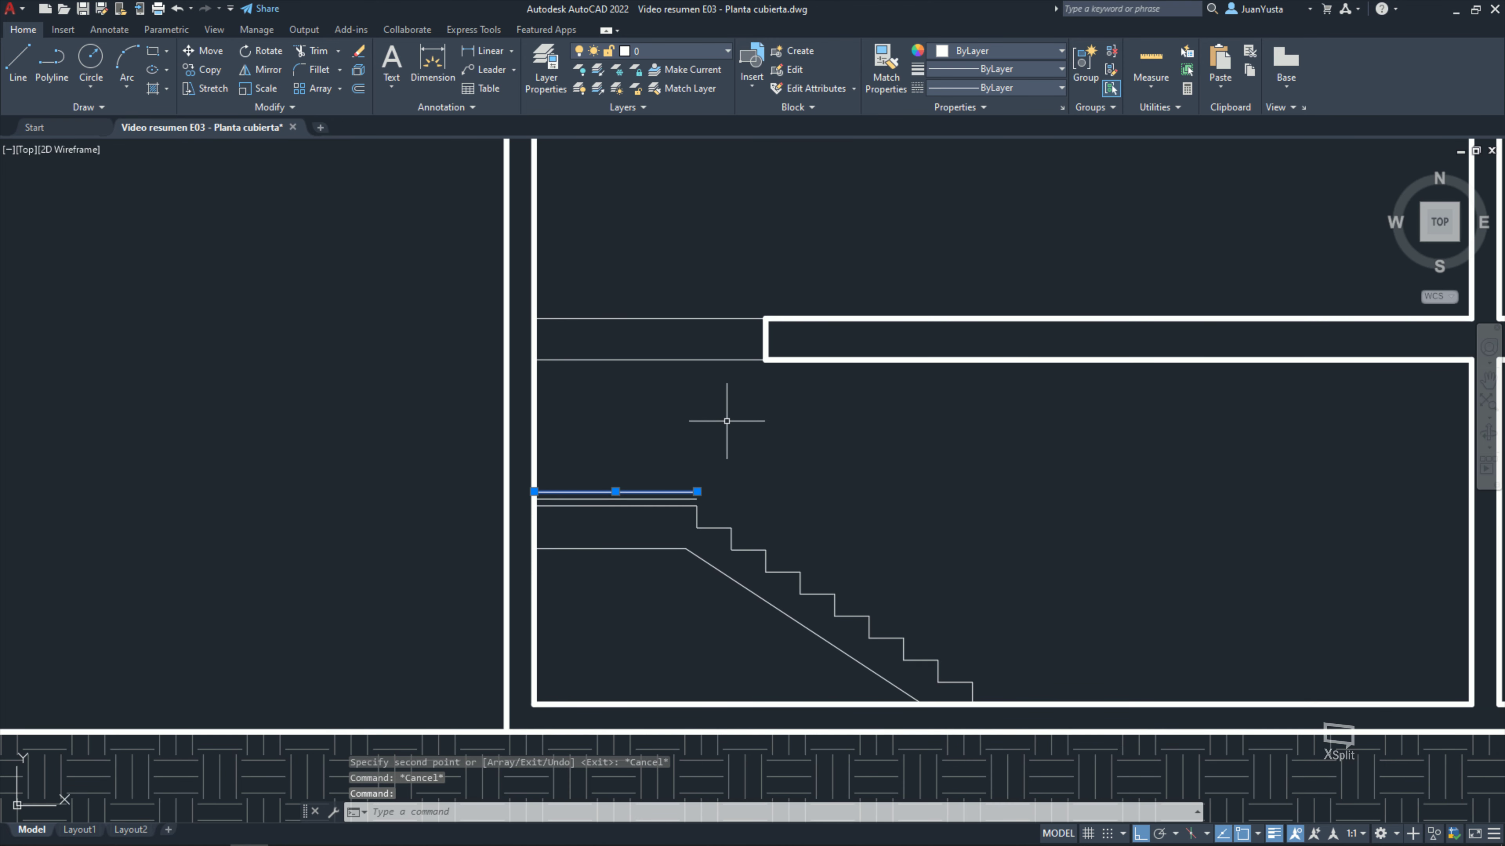
scroll(696, 437, "up", 2)
type("co")
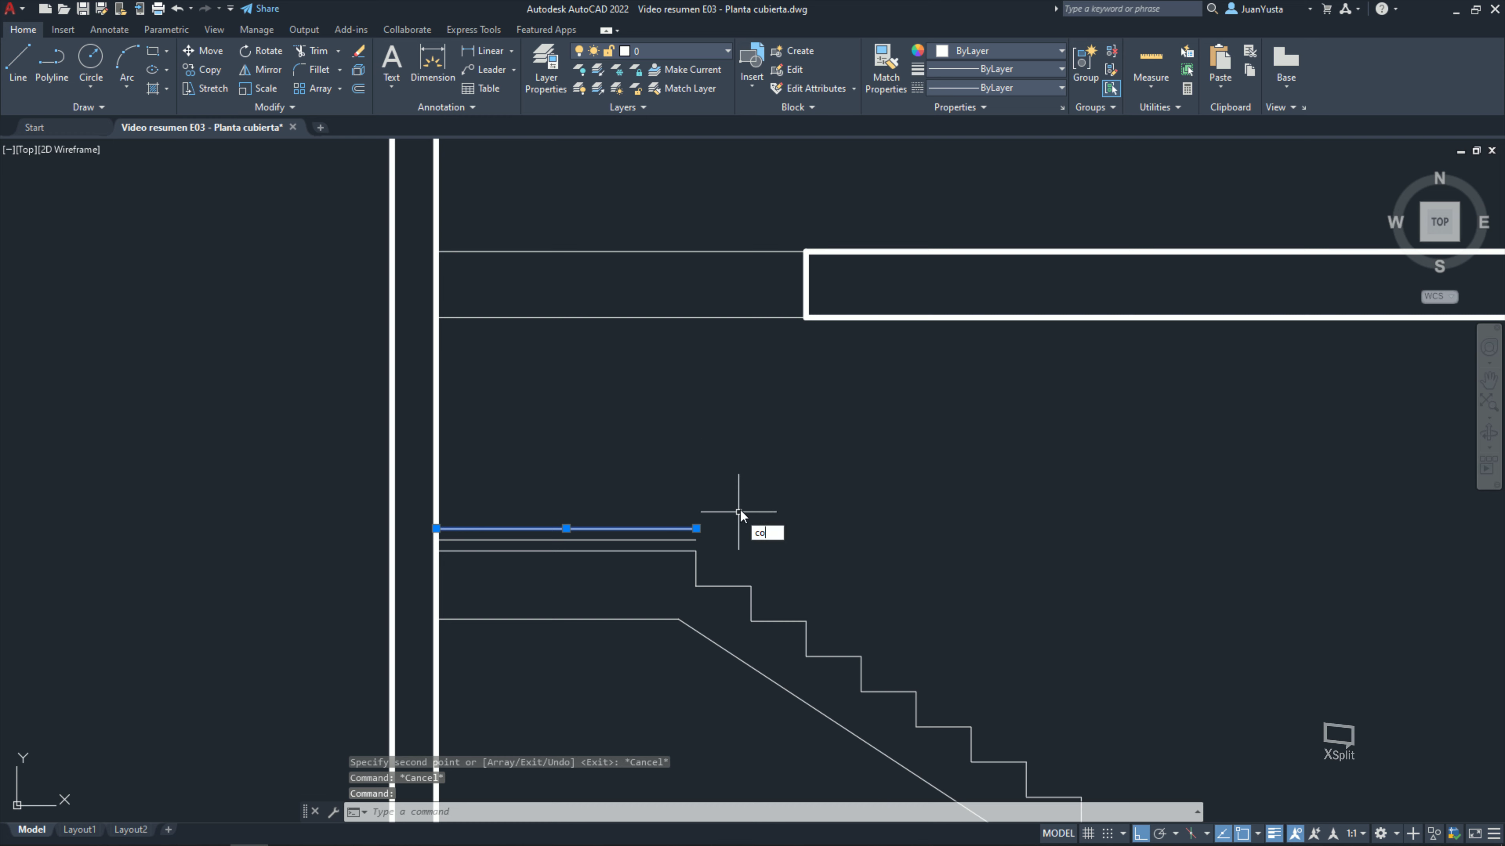
key("Return")
left_click(741, 516)
type("60")
key("Return")
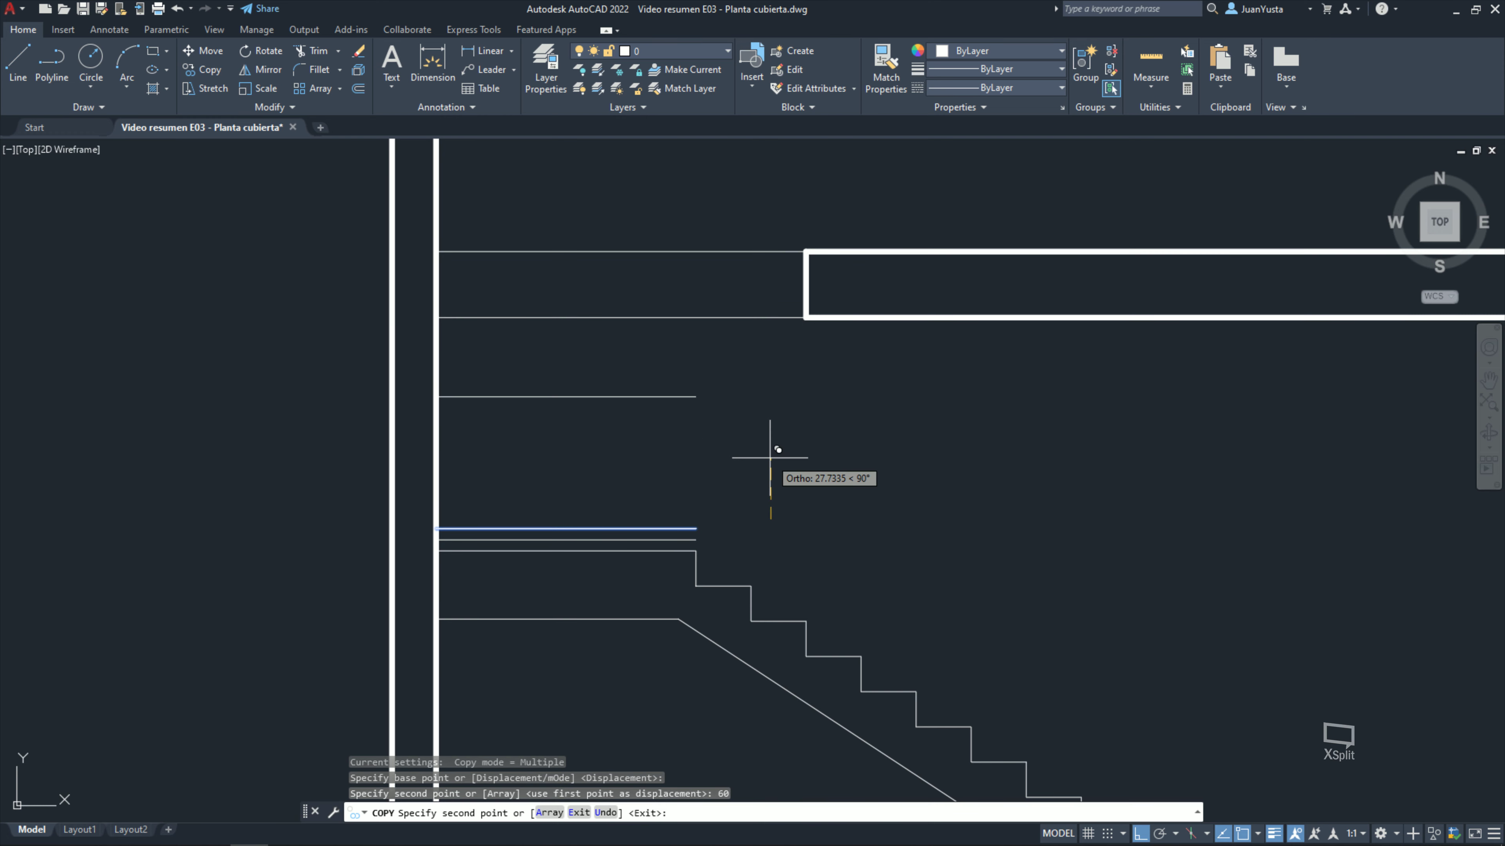
key("Escape")
key("Escape")
left_click(696, 534)
key("Escape")
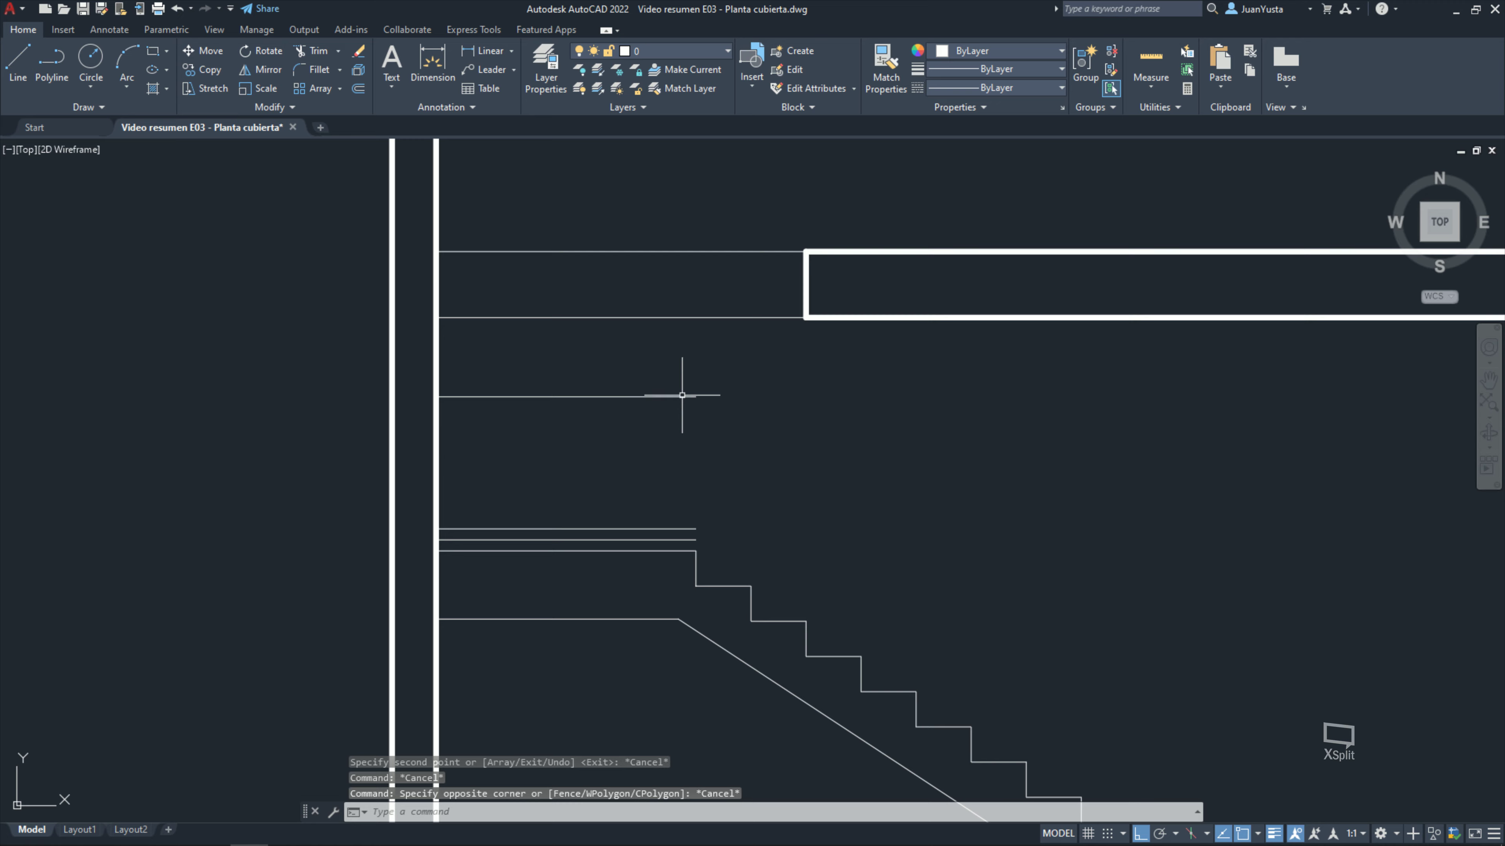
scroll(716, 430, "down", 2)
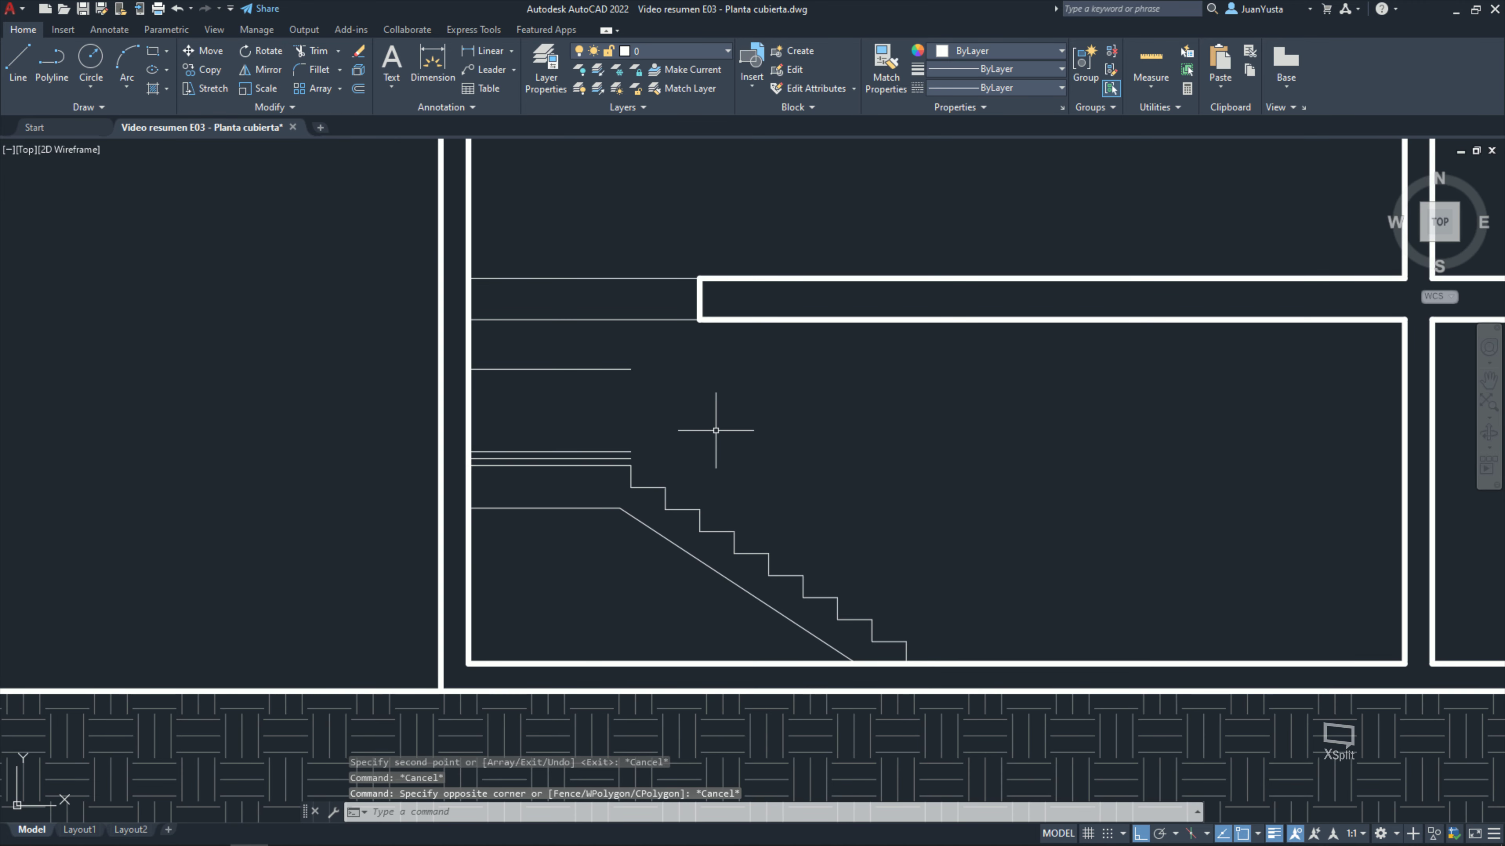
scroll(877, 563, "up", 2)
scroll(880, 596, "up", 2)
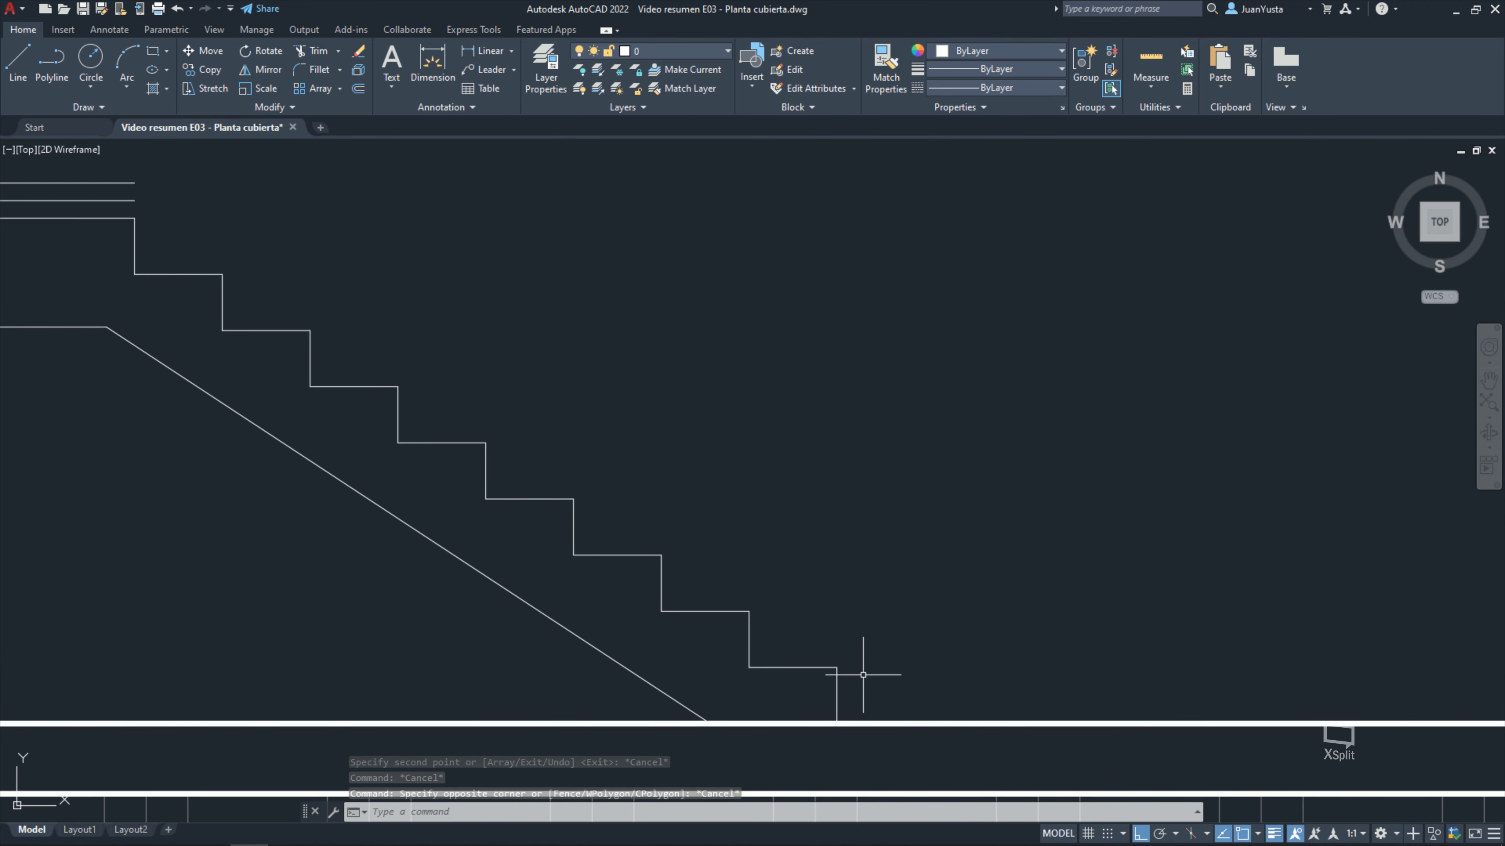
Step: Draw the first rail: 5 up from the bottom stair corner, then sloped to the landing line
type("l")
key("Return")
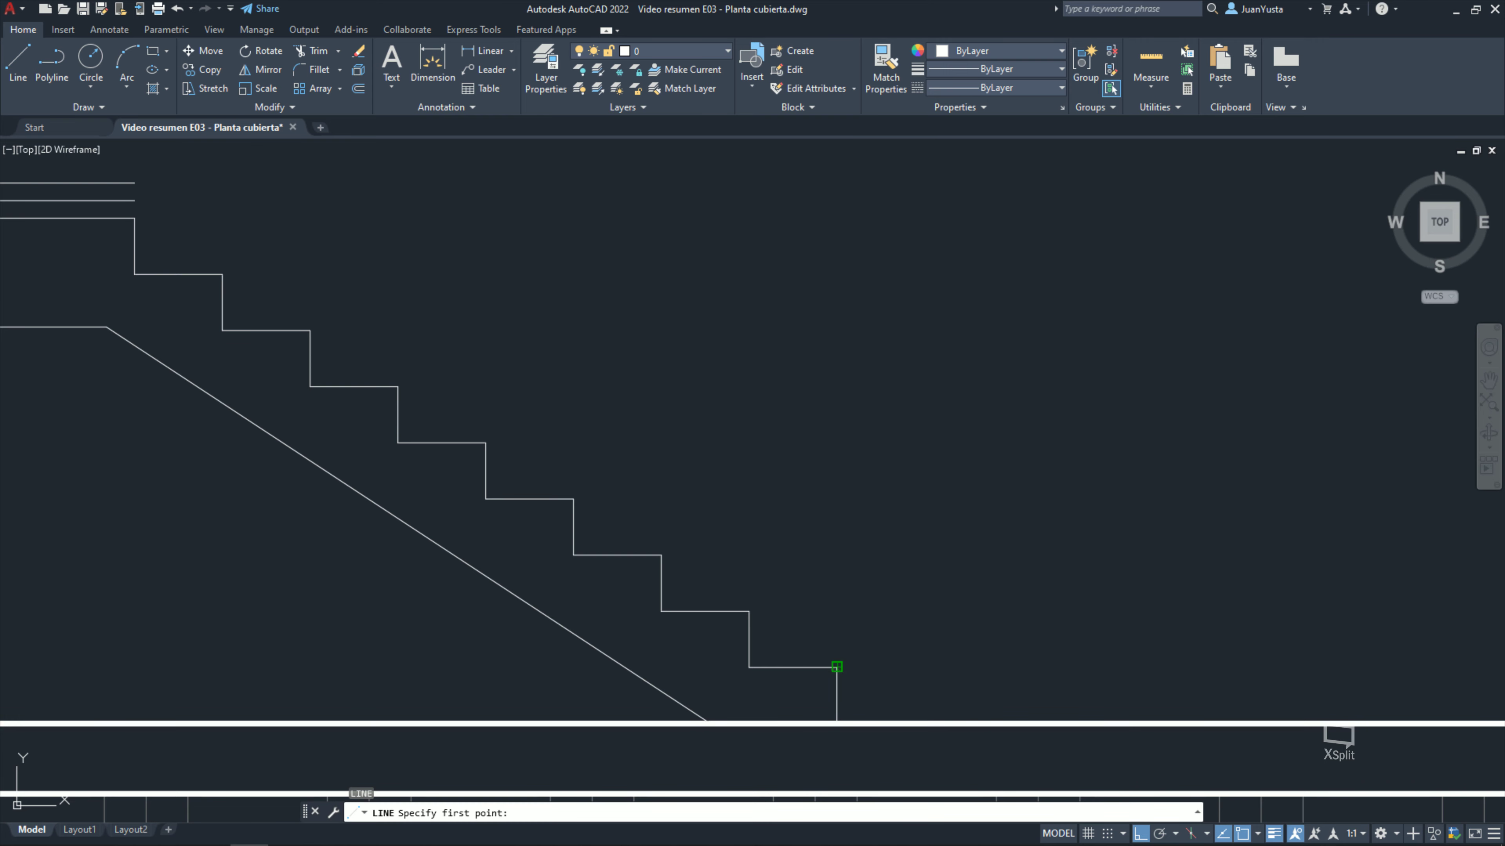
left_click(837, 667)
type("5")
key("Return")
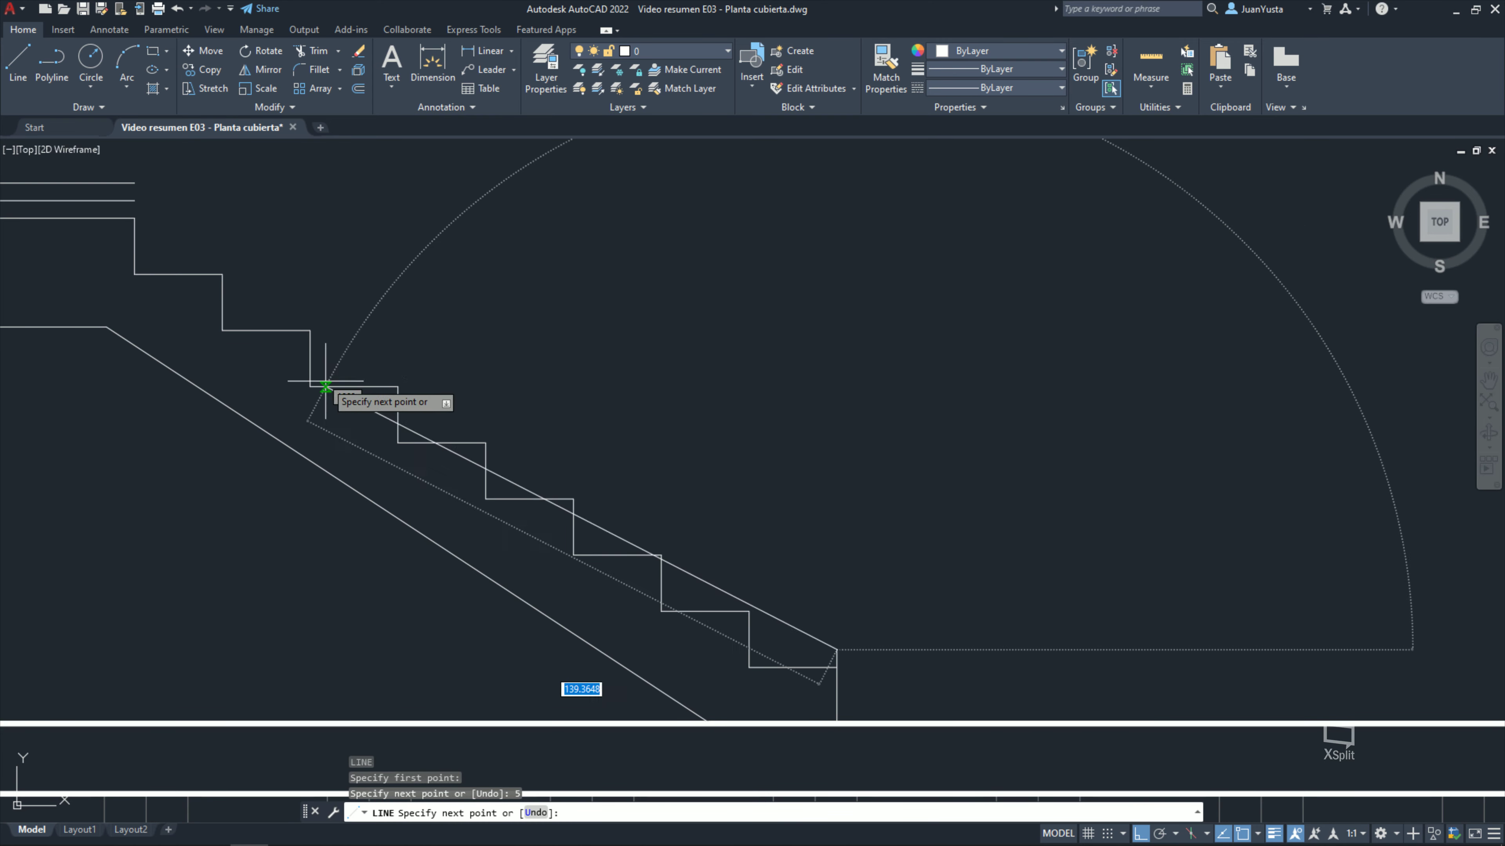
left_click(134, 218)
key("Escape")
key("Escape")
Step: Draw the second rail: another 5 up, then sloped to the landing line's end
scroll(864, 535, "up", 2)
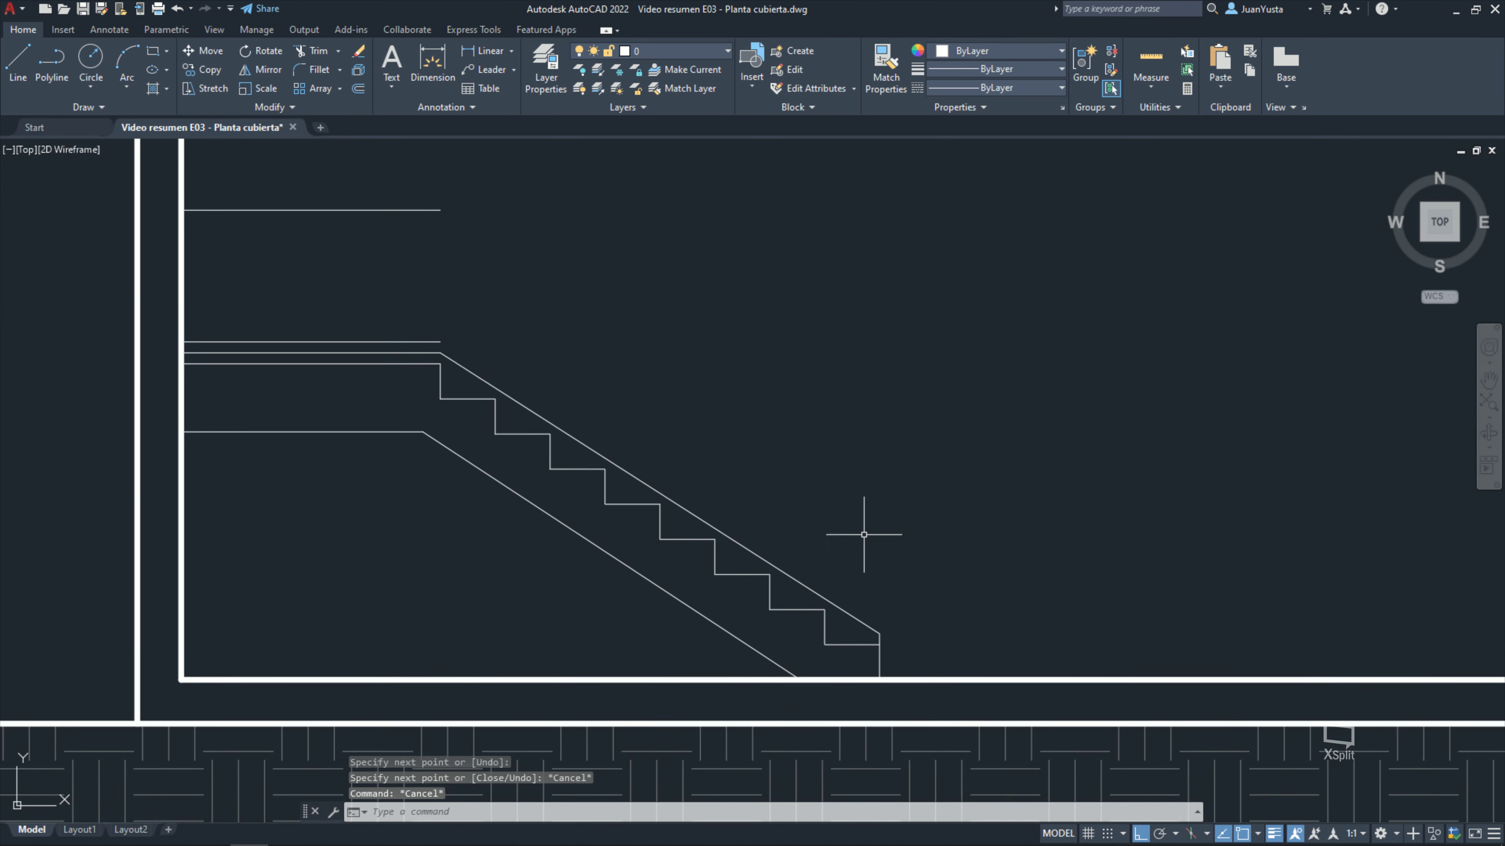
type("l")
key("Return")
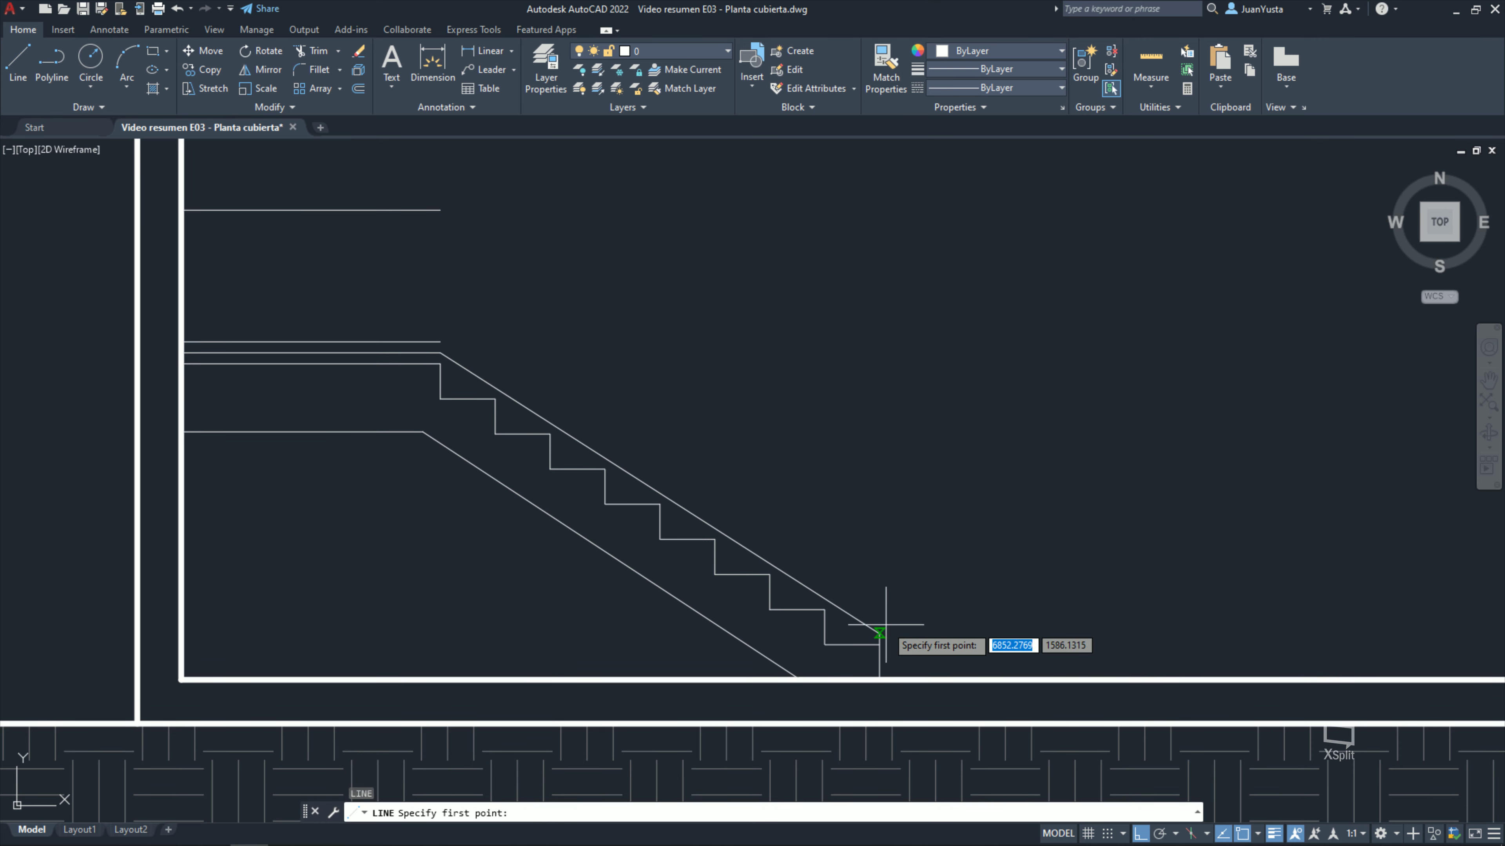
left_click(880, 633)
type("5")
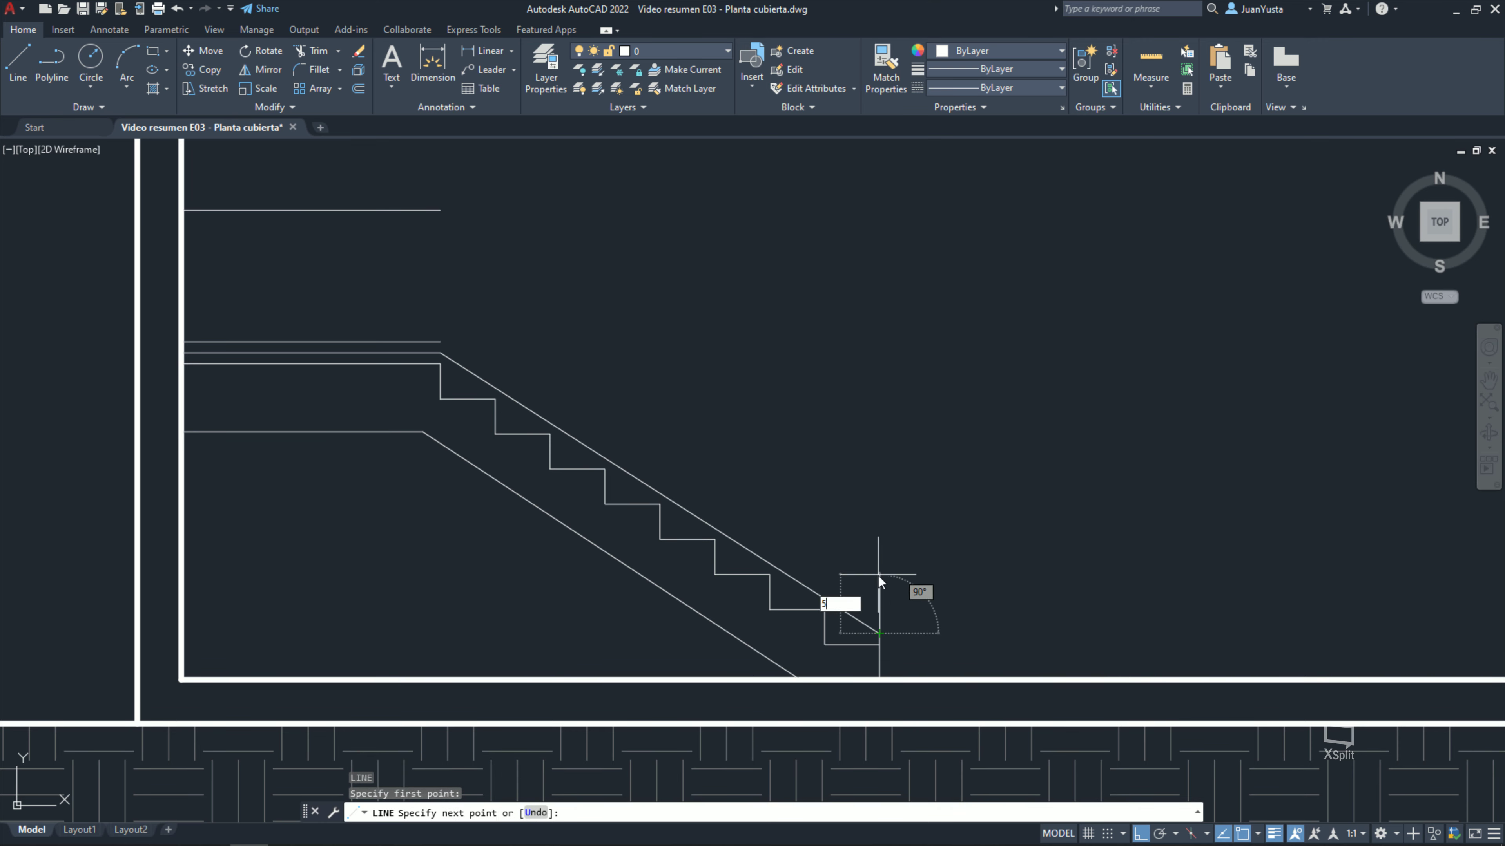
key("Return")
left_click(441, 353)
key("Escape")
key("Escape")
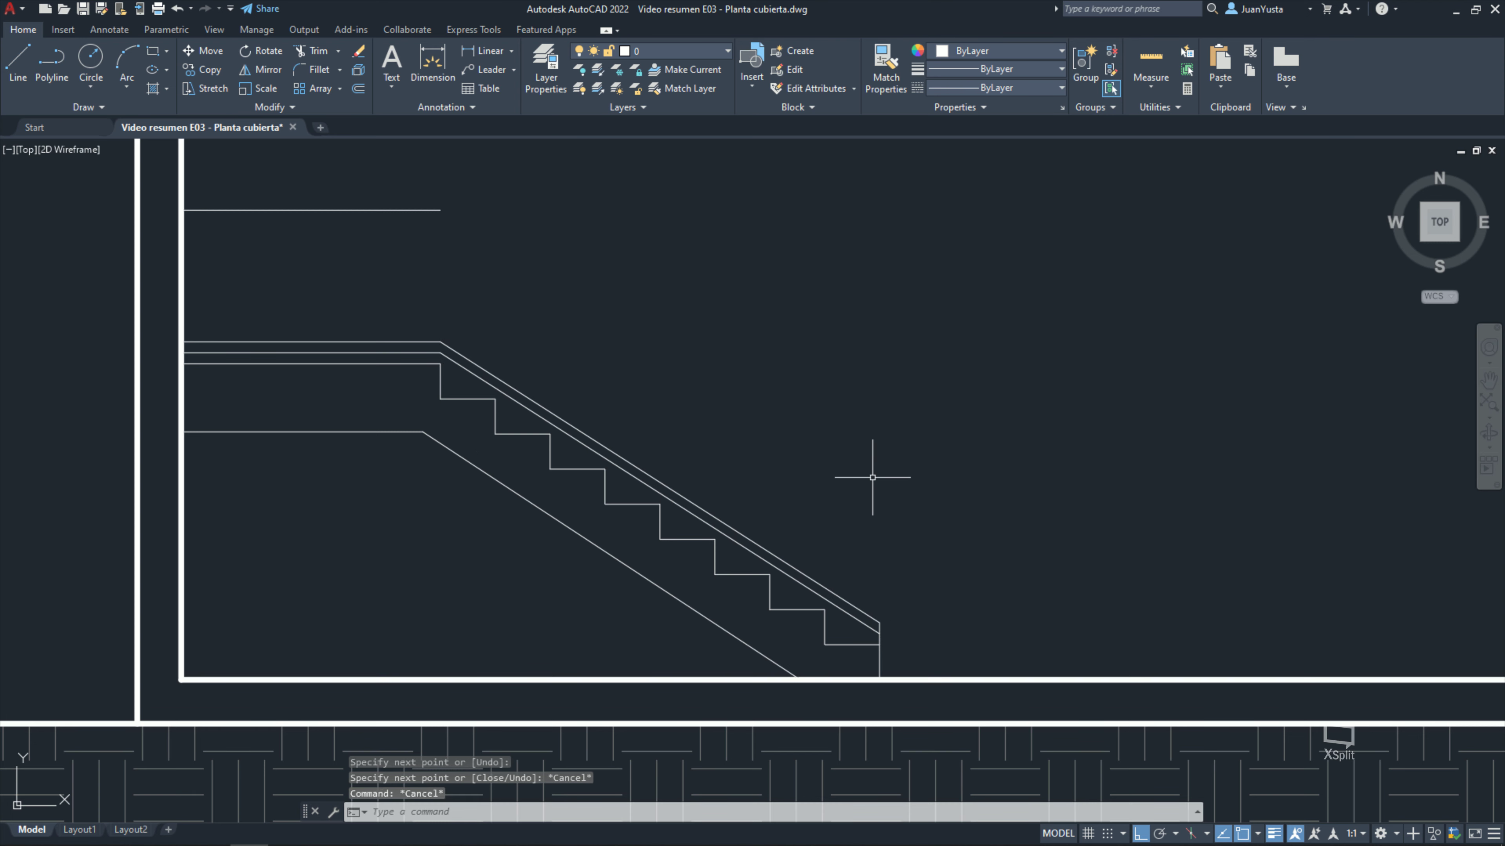
Step: Draw the top rail: 60 up from the rail's lower end, then sloped to the upper line's end
type("l")
key("Return")
left_click(879, 622)
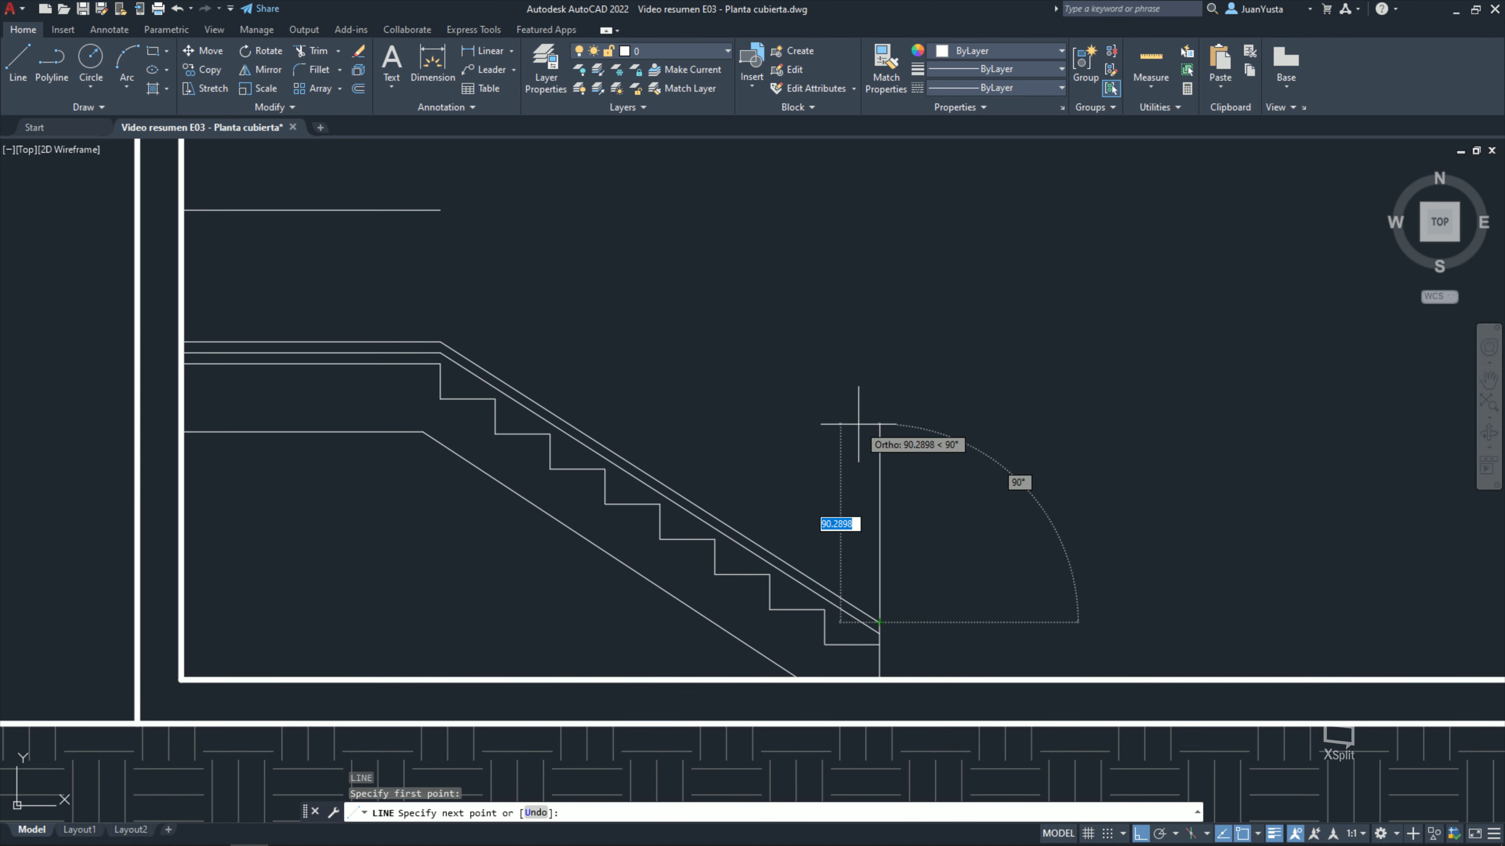
type("60")
key("Return")
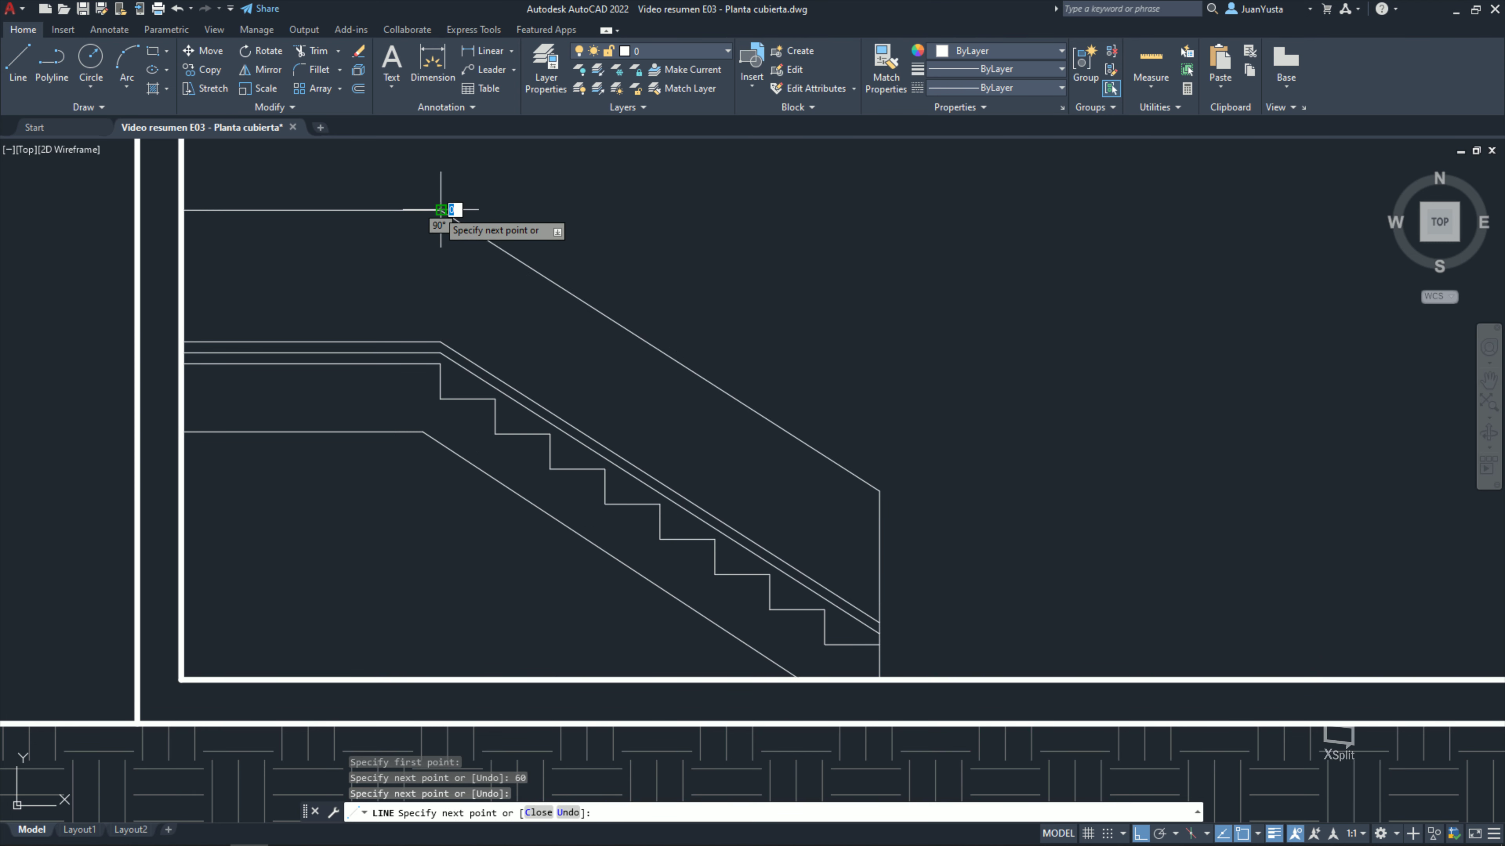
left_click(441, 211)
key("Escape")
Step: Compare the finished handrail with the reference PDF and recentre the stair in the drawing
scroll(745, 521, "down", 2)
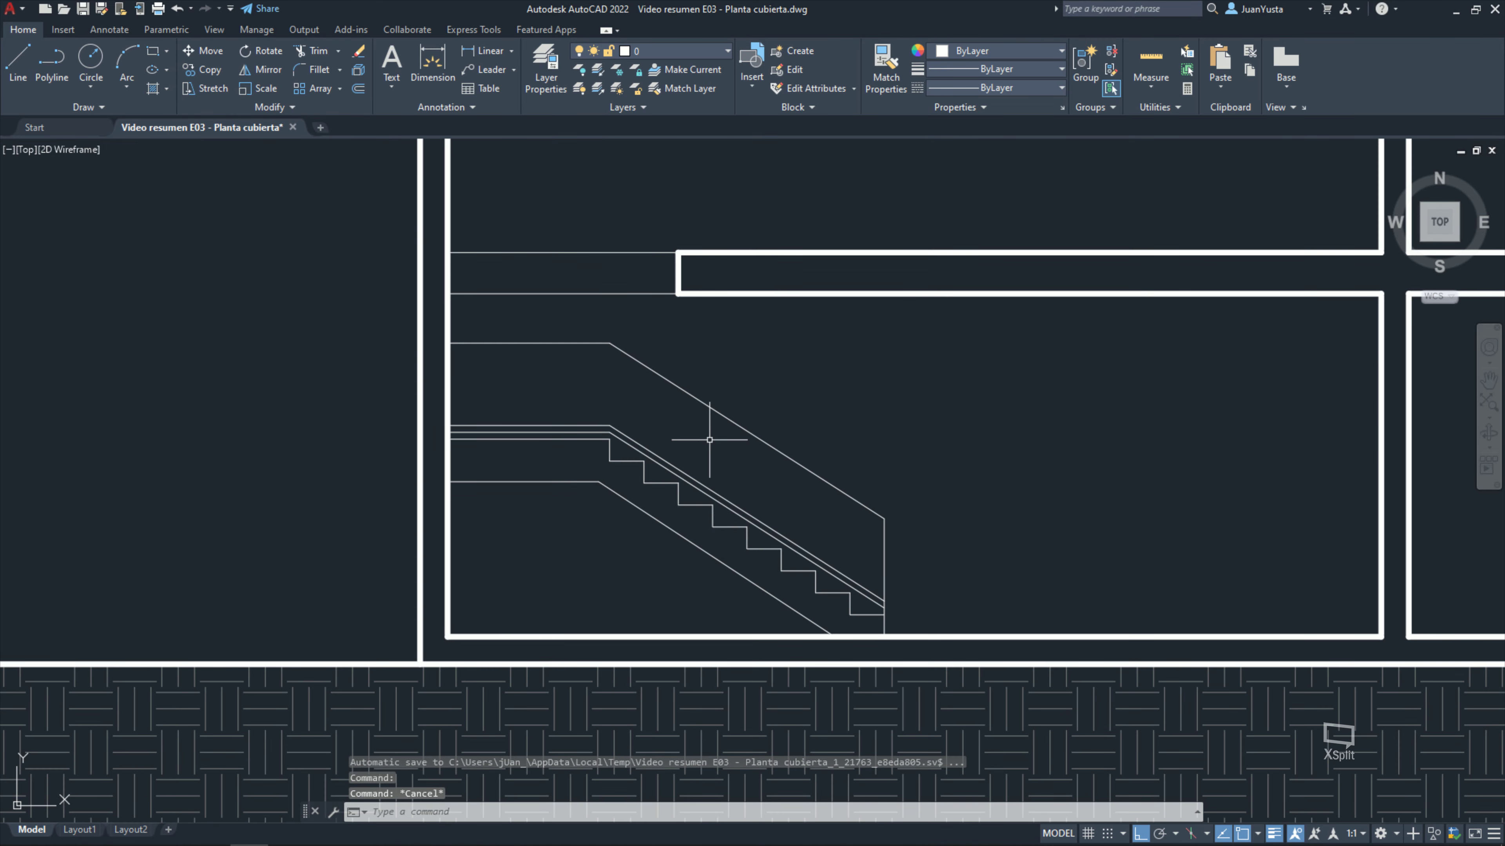
middle_click_drag(709, 440, 683, 460)
mouse_move(1439, 221)
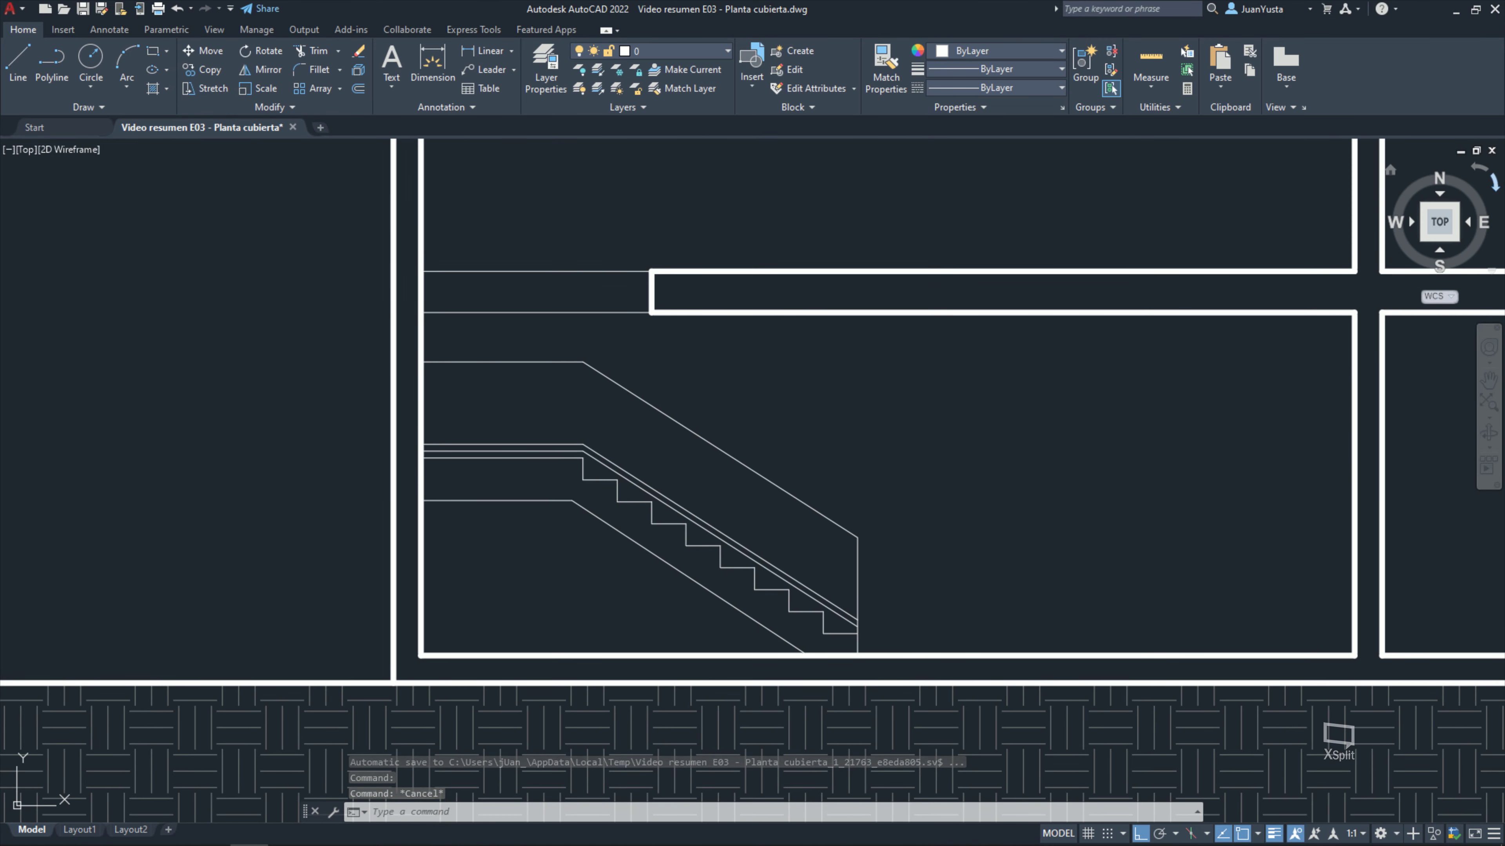
key("alt+Tab")
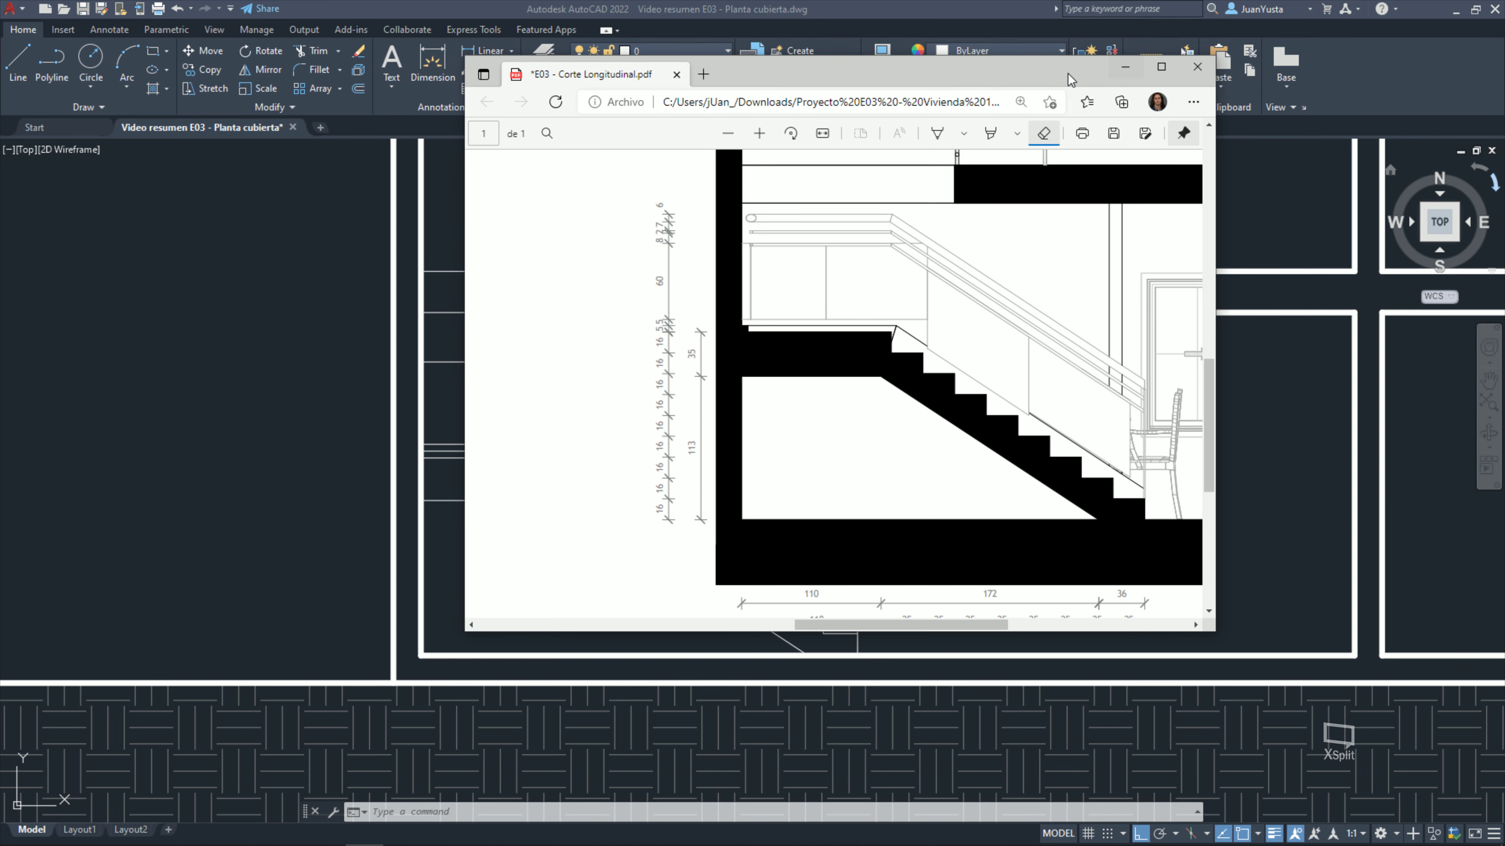
left_click(1124, 68)
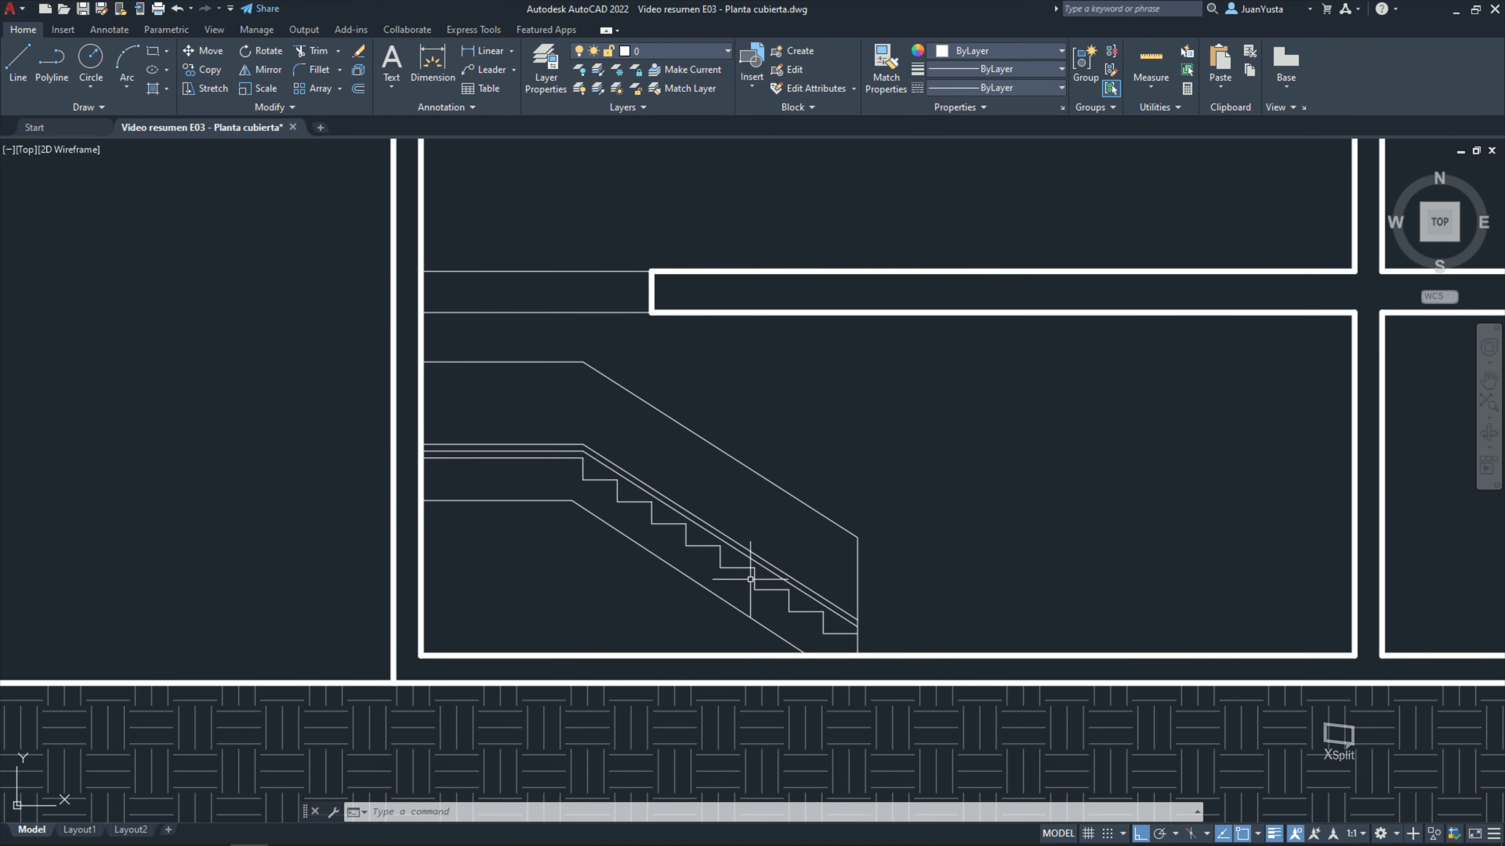
middle_click_drag(750, 579, 752, 542)
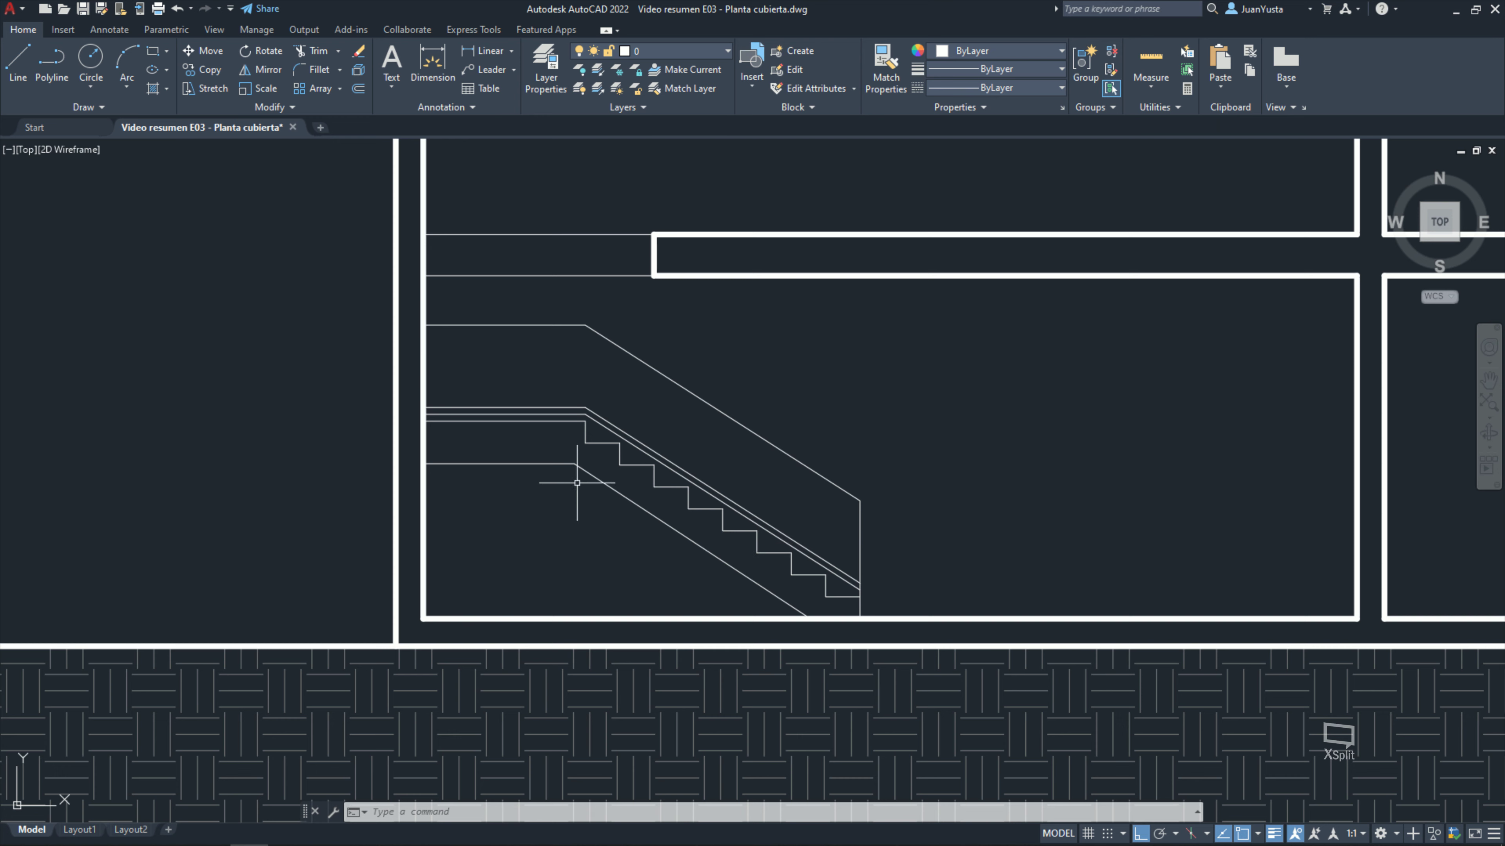
type("ma")
Step: Try MATCHPROP from stair line sources, cancelling each attempt
key("Return")
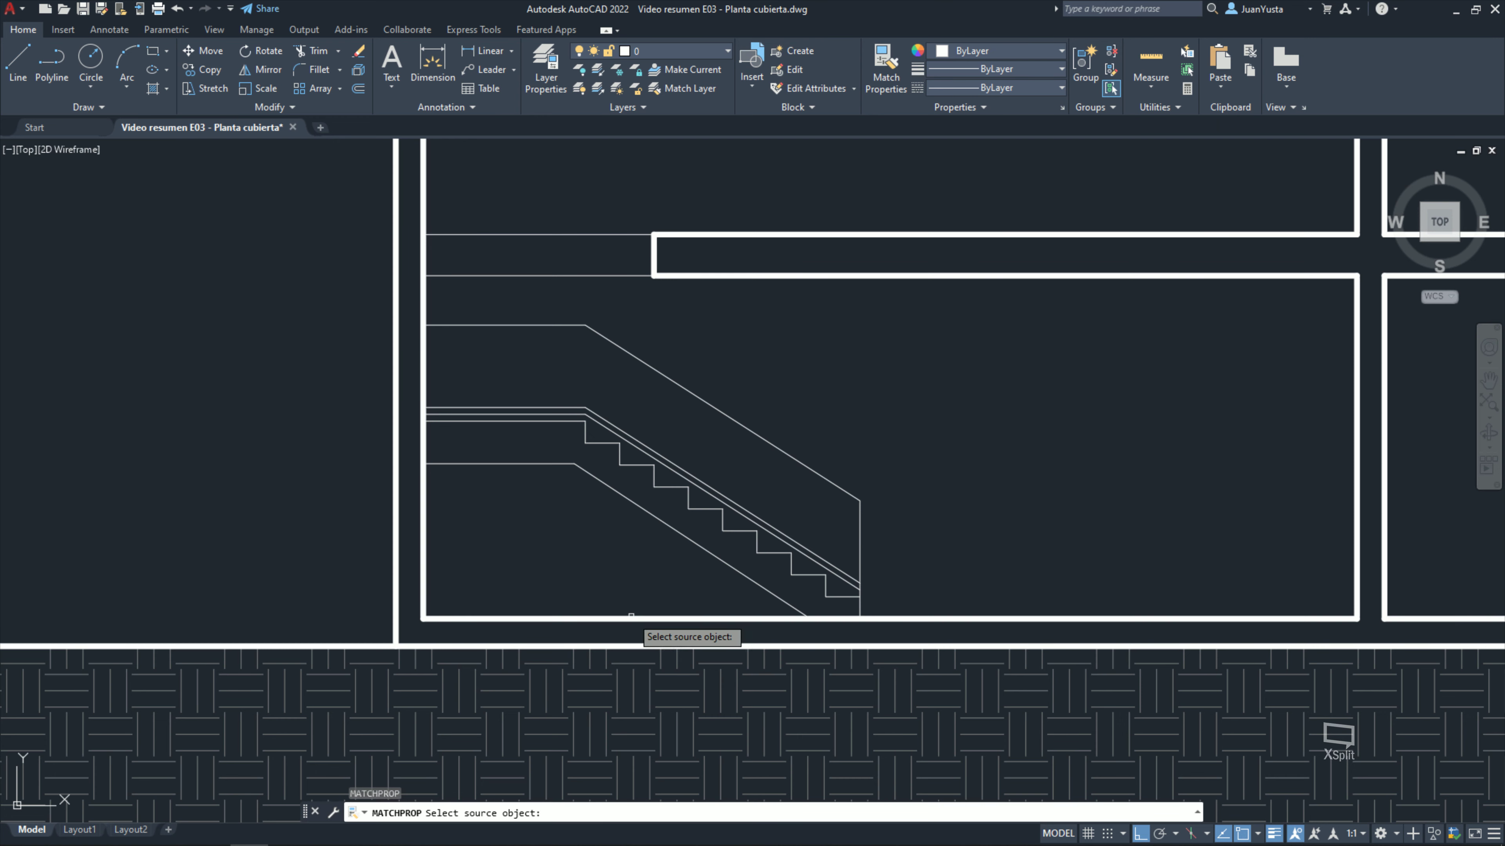
left_click(631, 615)
left_click(674, 556)
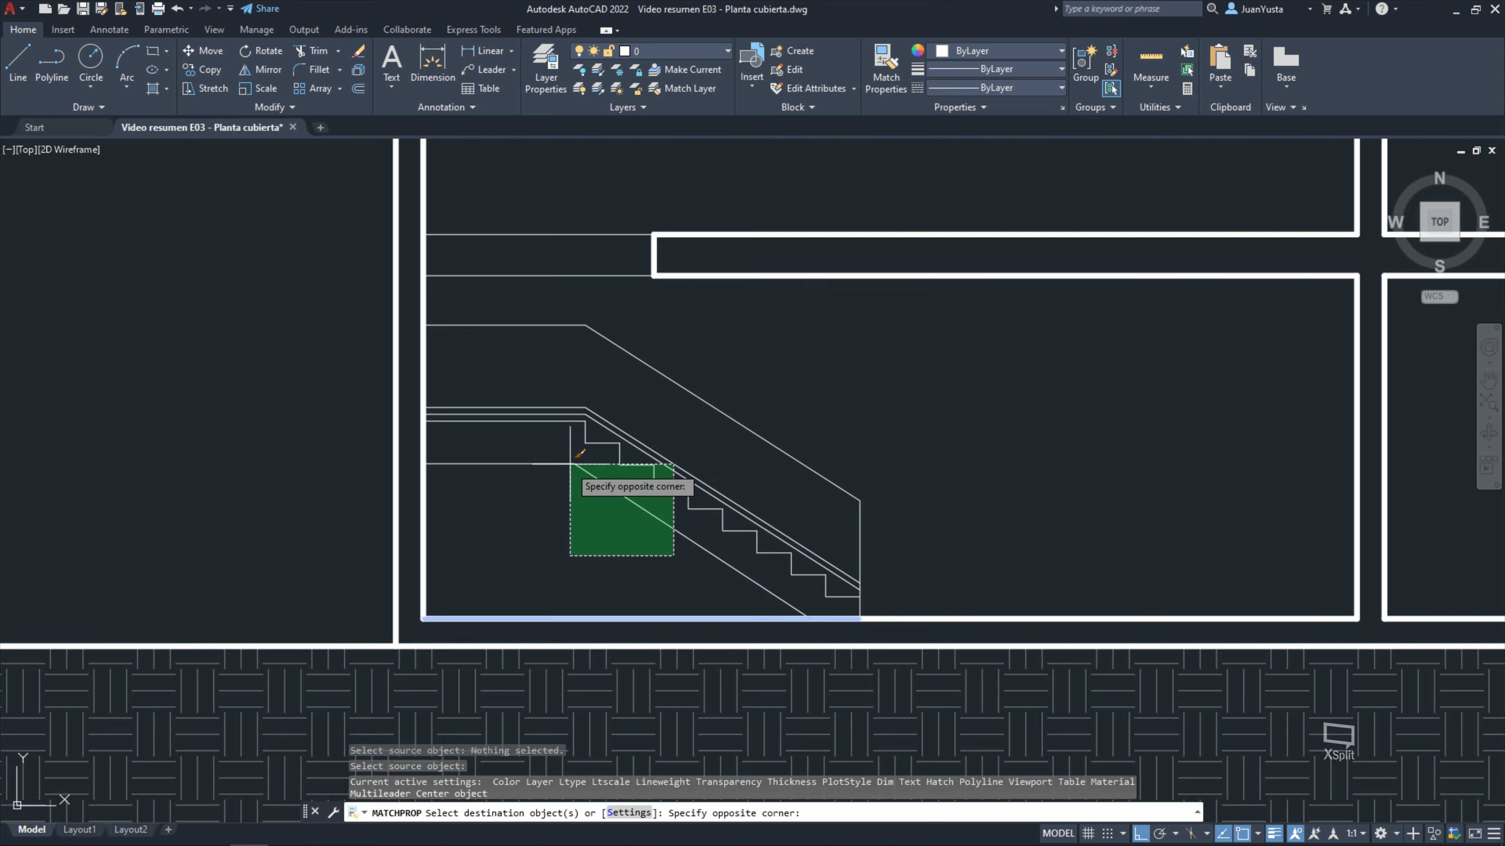
key("Escape")
key("Escape")
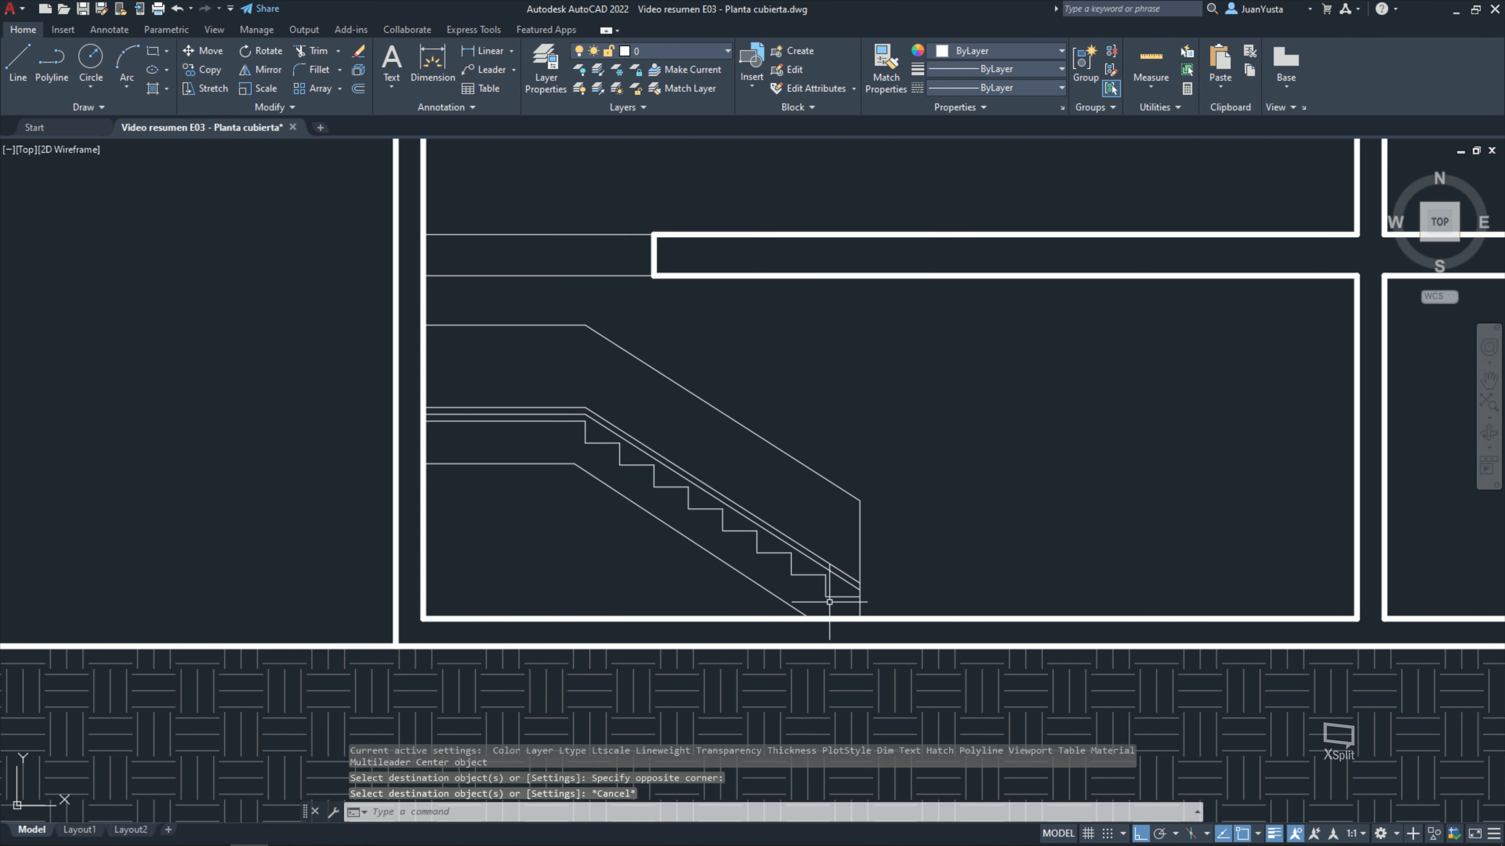
key("Escape")
key("Return")
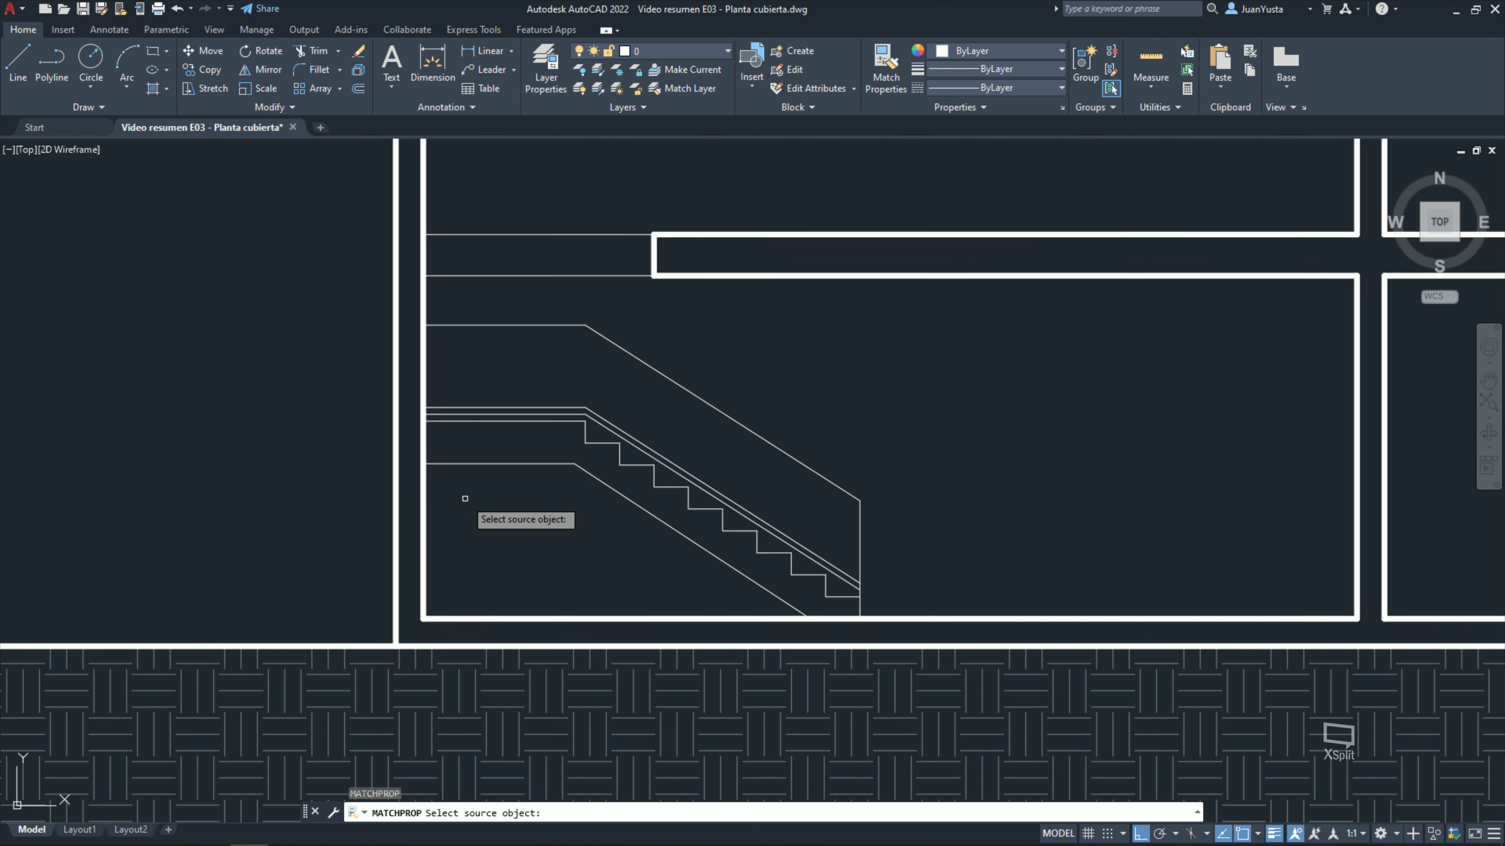
left_click(424, 500)
key("Escape")
key("Escape")
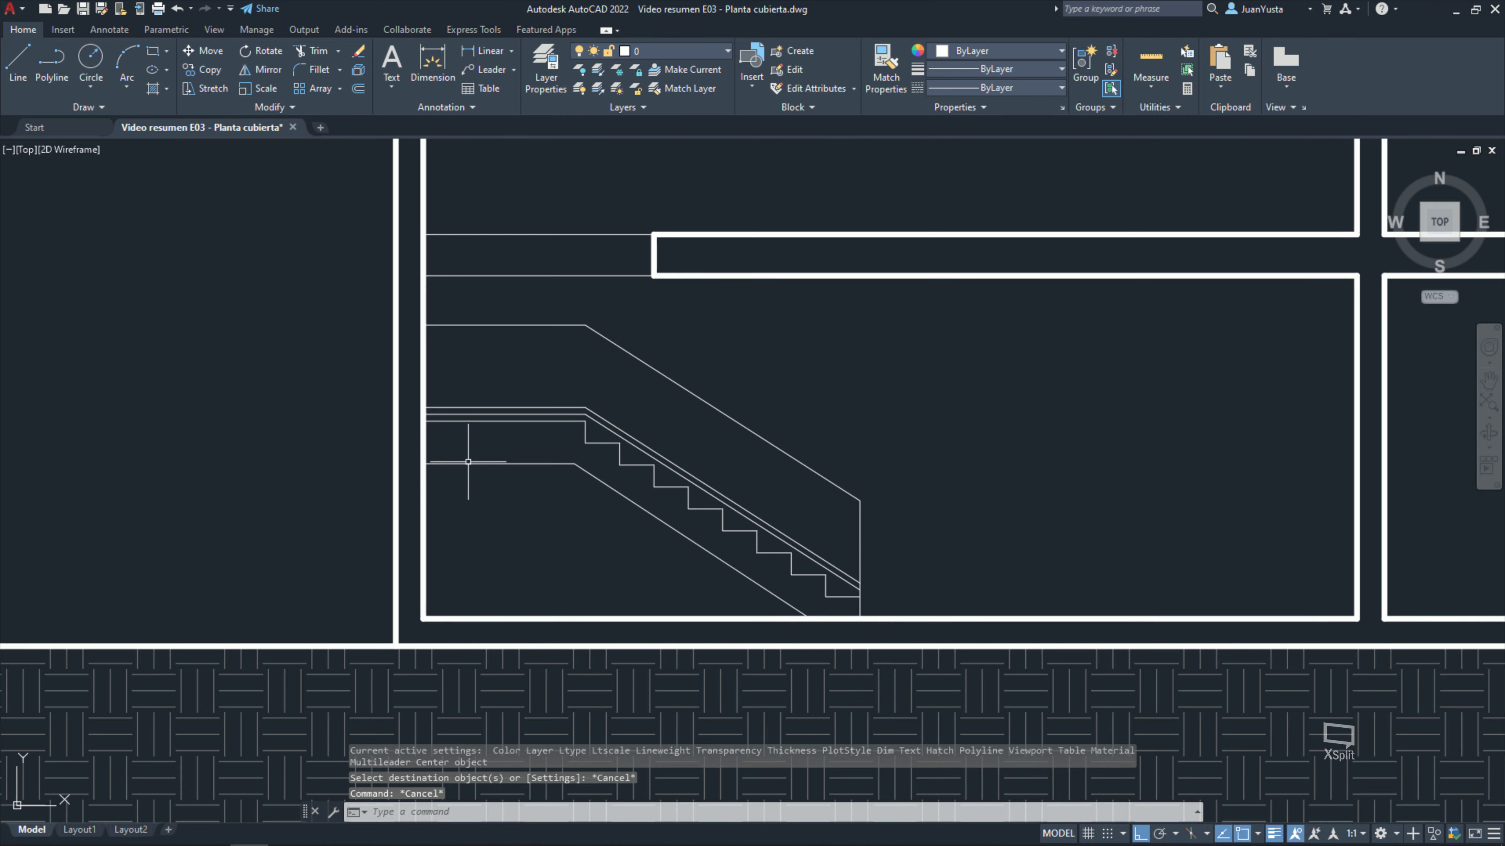
type("ma")
Step: Match the thick left wall onto the landing, first step, sloped underside, second and third steps
key("Return")
left_click(424, 459)
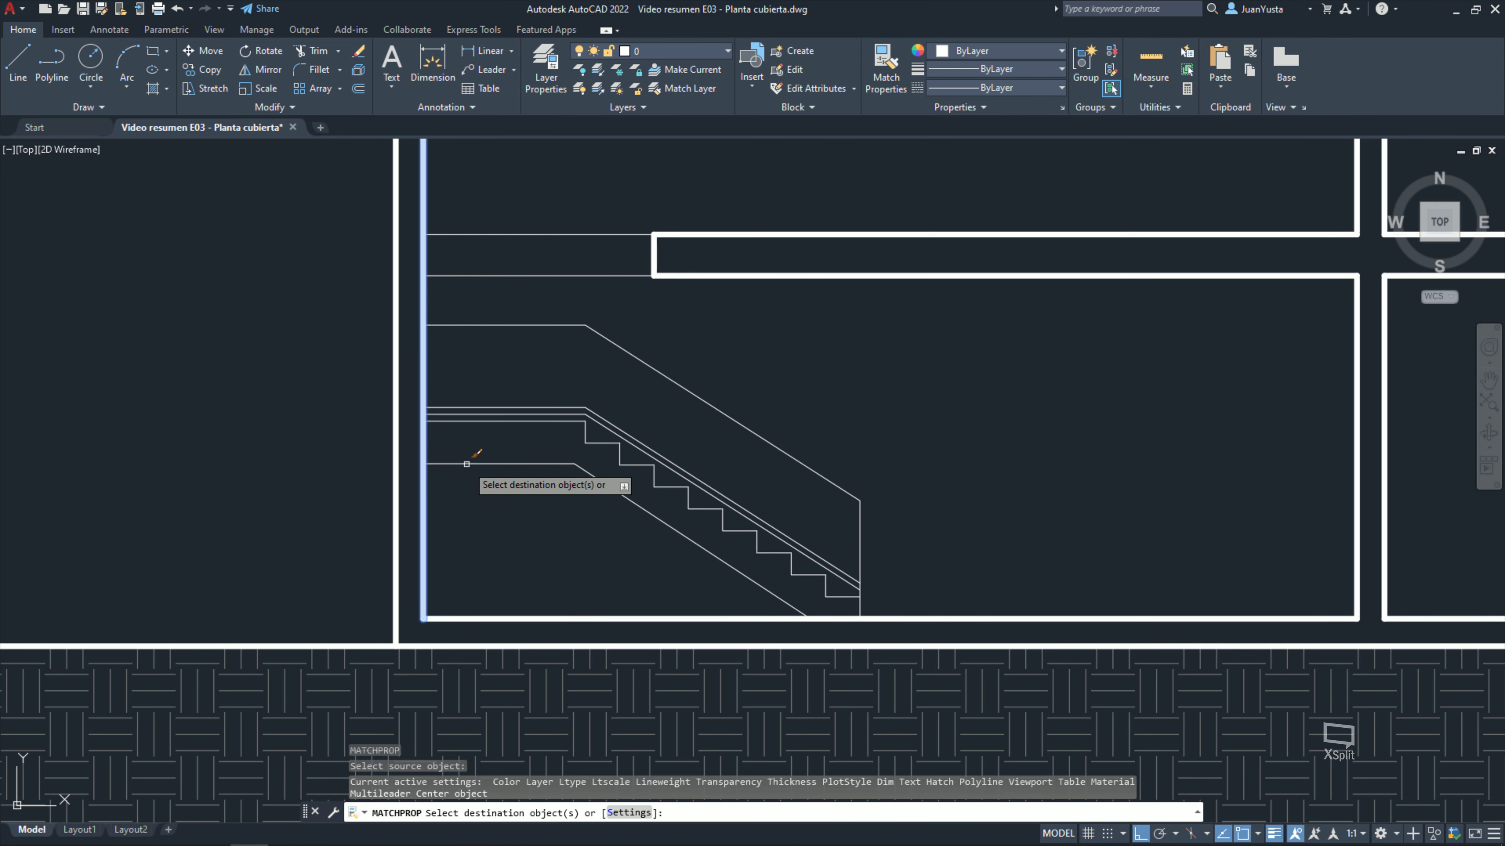
left_click(471, 464)
scroll(619, 455, "up", 4)
left_click_drag(587, 470, 512, 362)
left_click_drag(656, 578, 637, 527)
left_click_drag(687, 640, 640, 474)
middle_click_drag(782, 617, 589, 491)
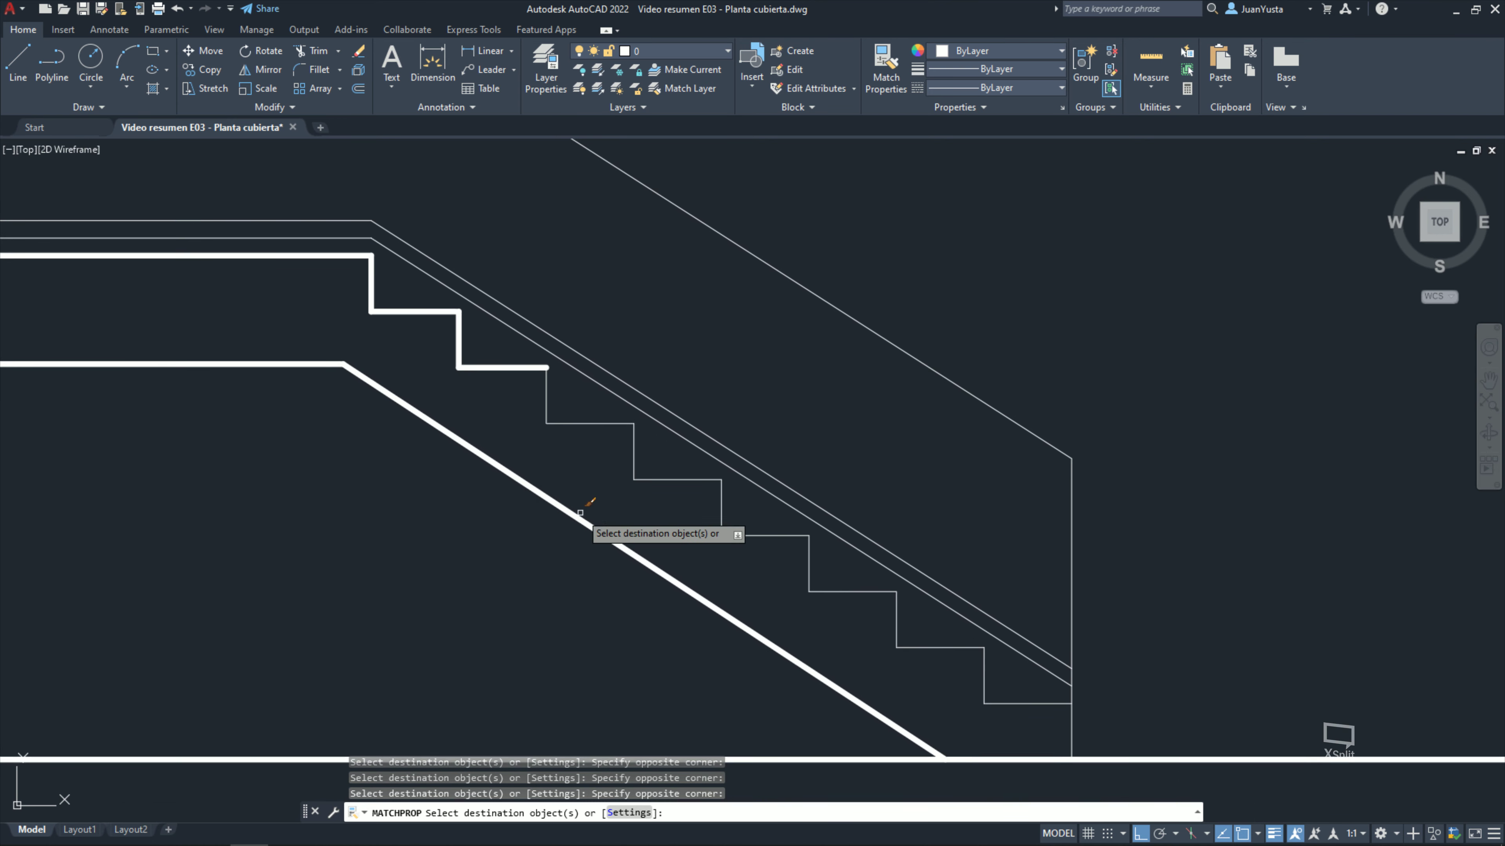
left_click(651, 580)
left_click(588, 485)
left_click(684, 498)
Step: Make the remaining stair steps and the last riser thick cut lines
left_click(536, 367)
middle_click_drag(760, 593, 531, 495)
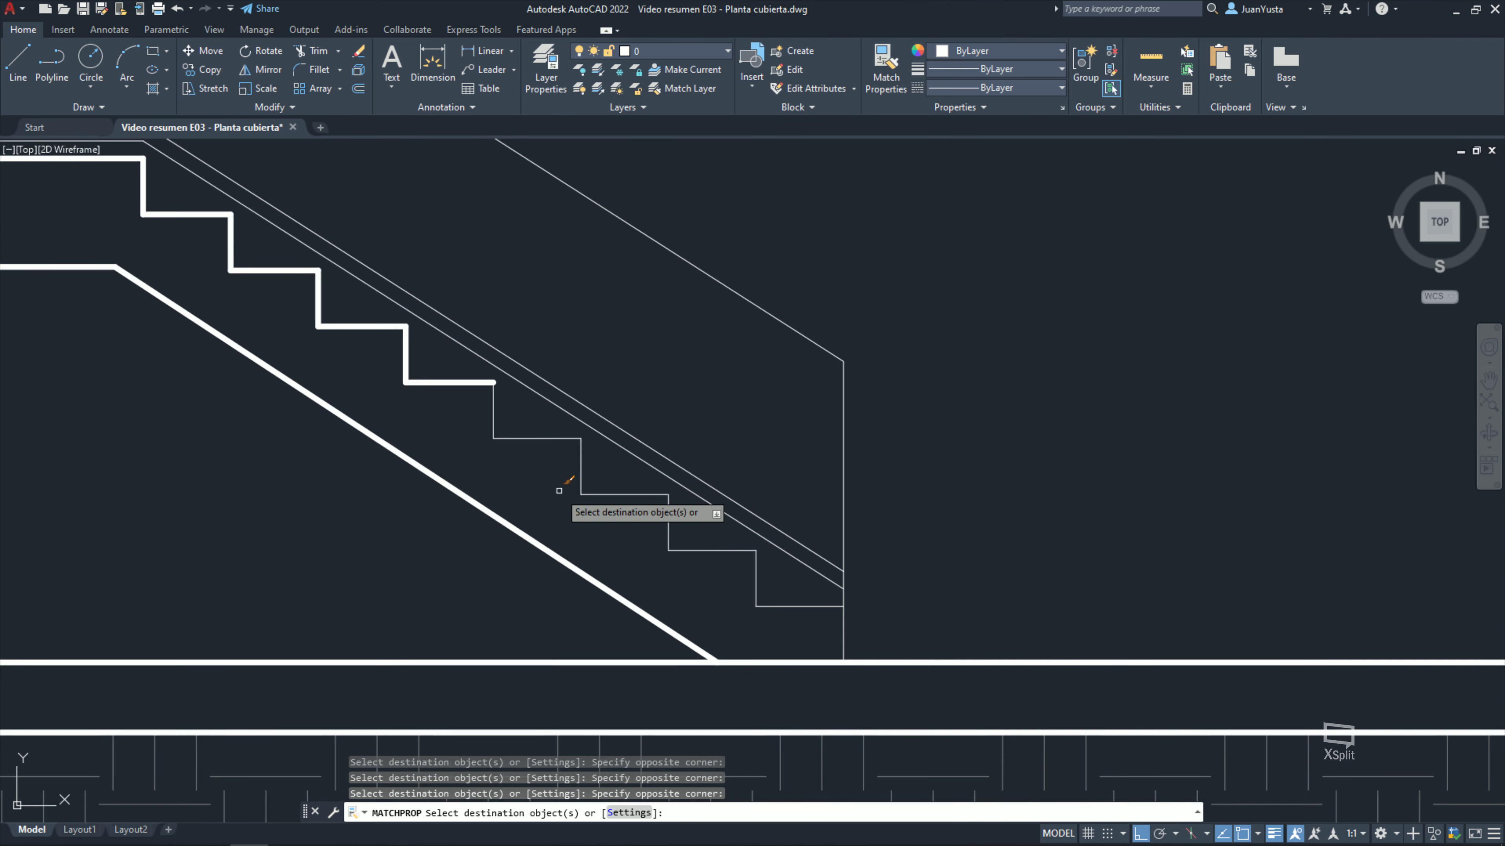
left_click(532, 495)
left_click(469, 438)
left_click(671, 571)
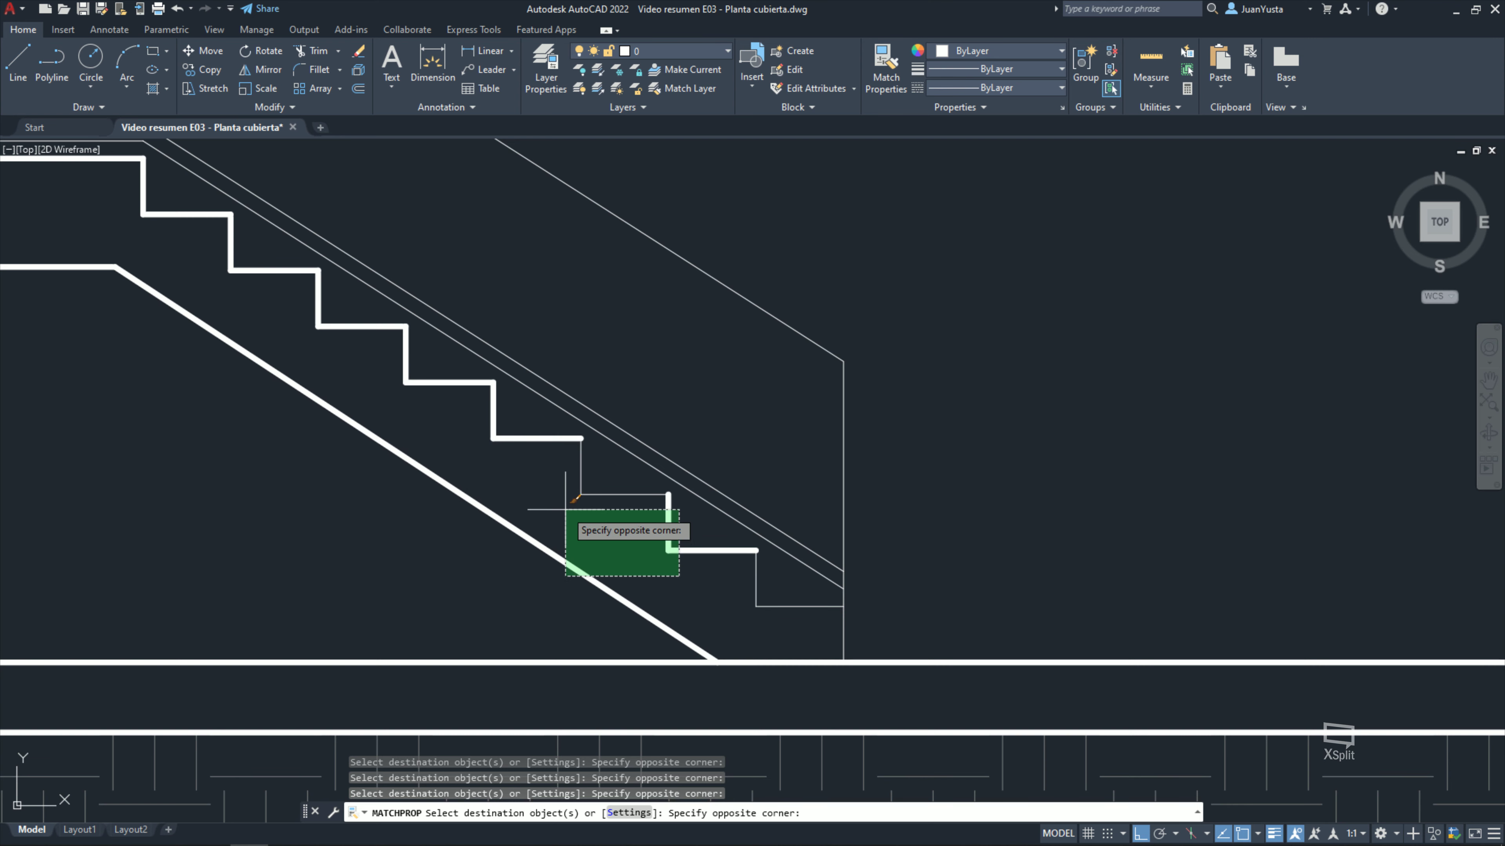
left_click(535, 491)
left_click(847, 629)
left_click(695, 553)
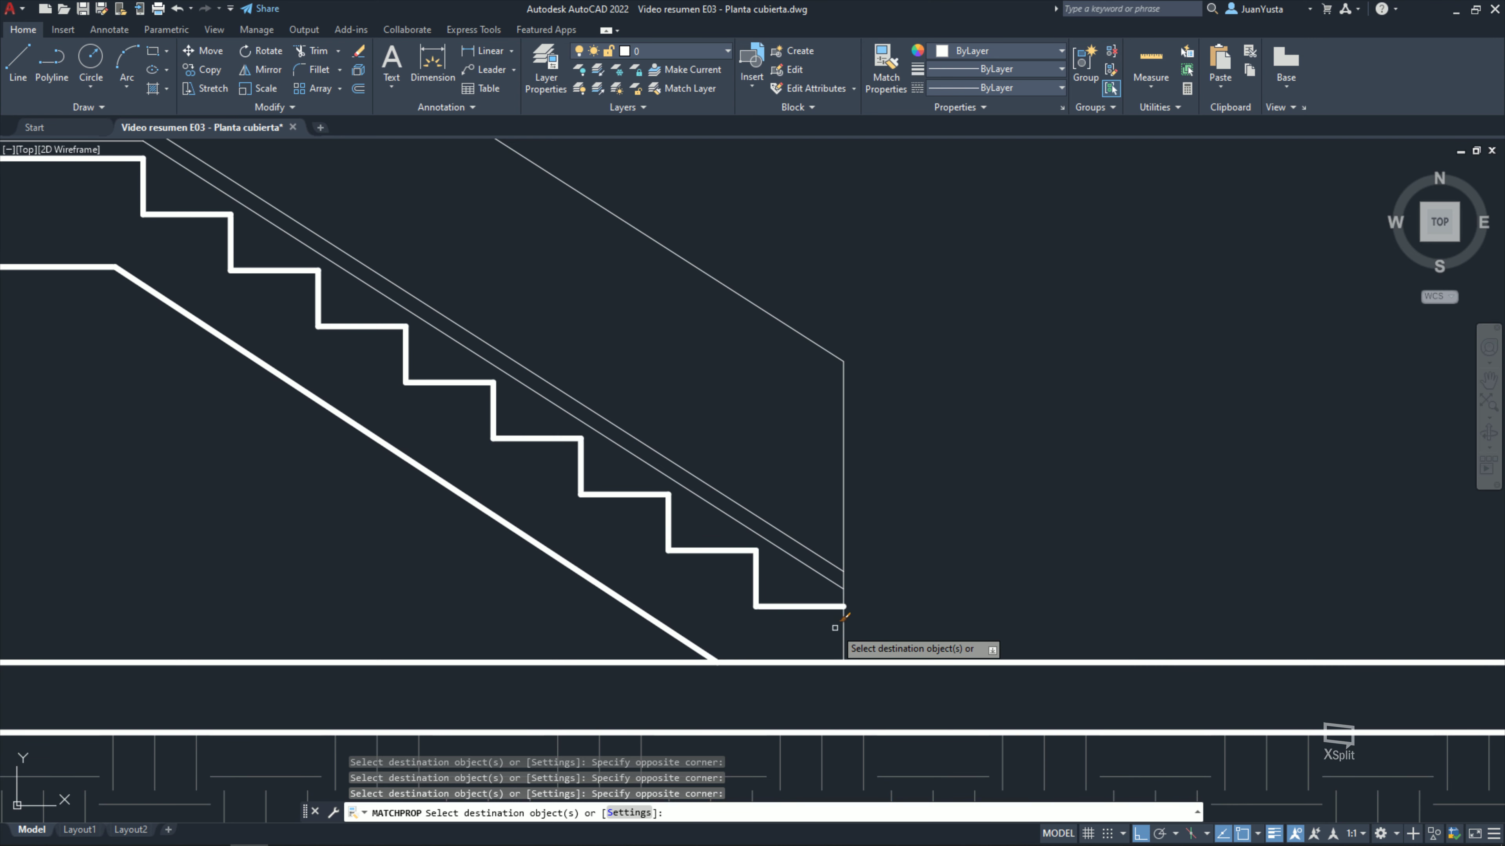
left_click(841, 630)
key("Escape")
type("tr")
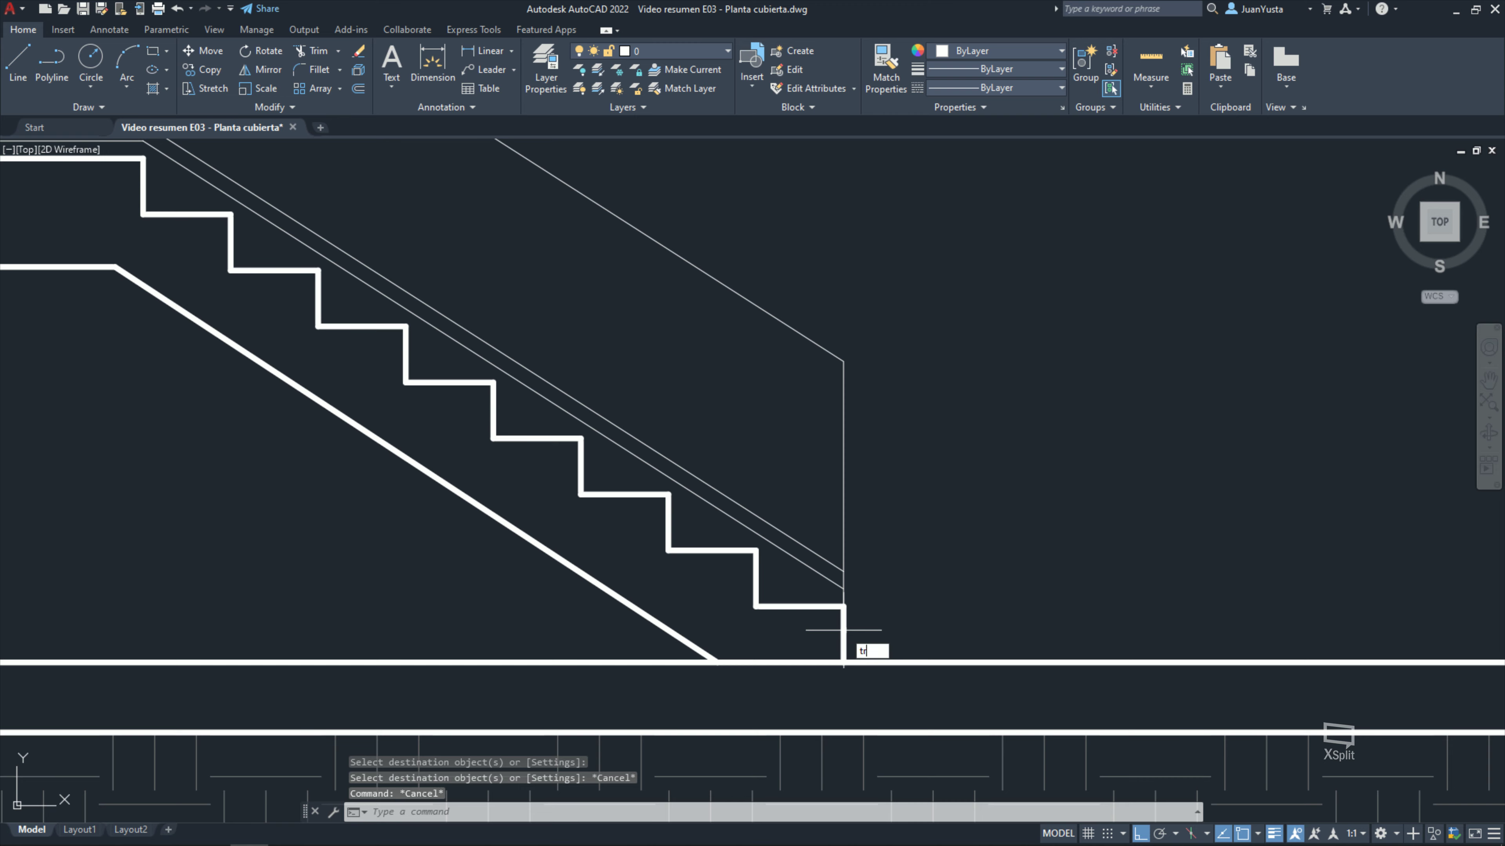
Step: Trim the stray line below the bottom step with a fence
key("Return")
left_click_drag(823, 628, 799, 648)
scroll(804, 660, "down", 4)
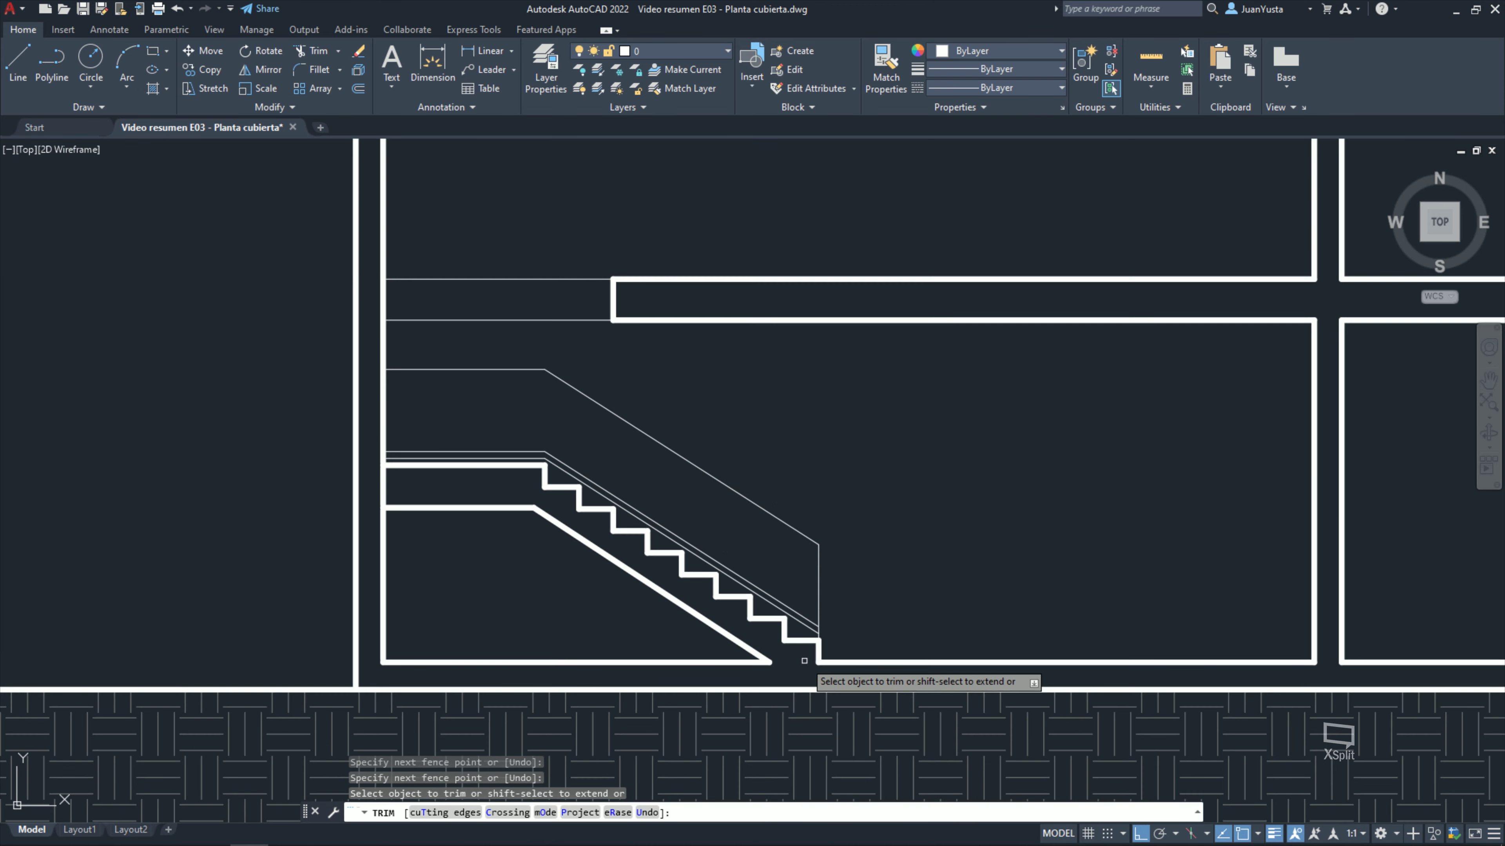
scroll(568, 492, "up", 2)
key("Escape")
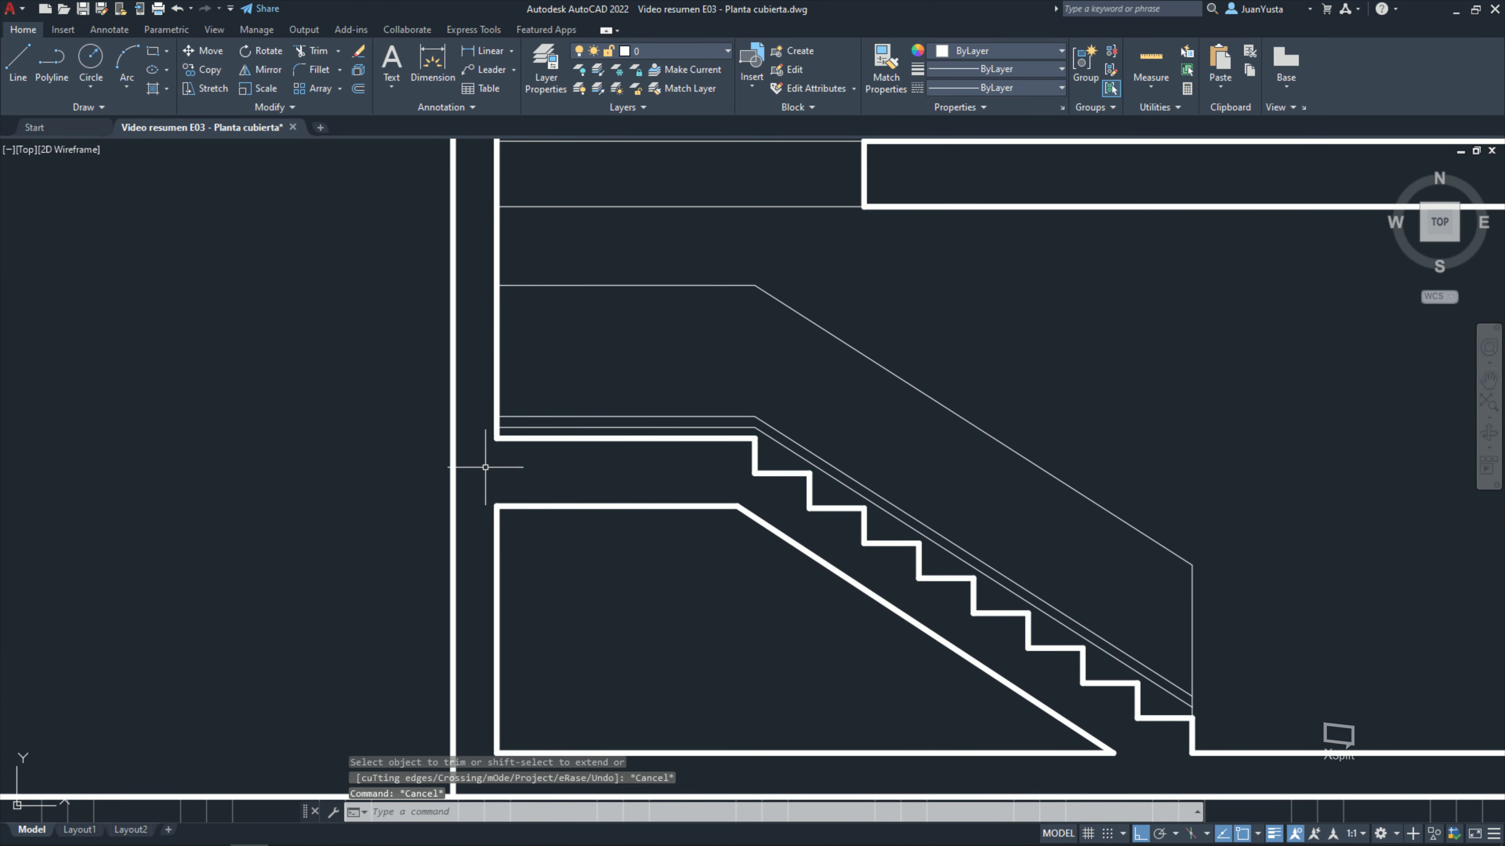
Step: Pan and zoom out to show the whole building section and floor plans
scroll(485, 467, "down", 2)
middle_click_drag(485, 467, 439, 451)
middle_click_drag(872, 633, 800, 669)
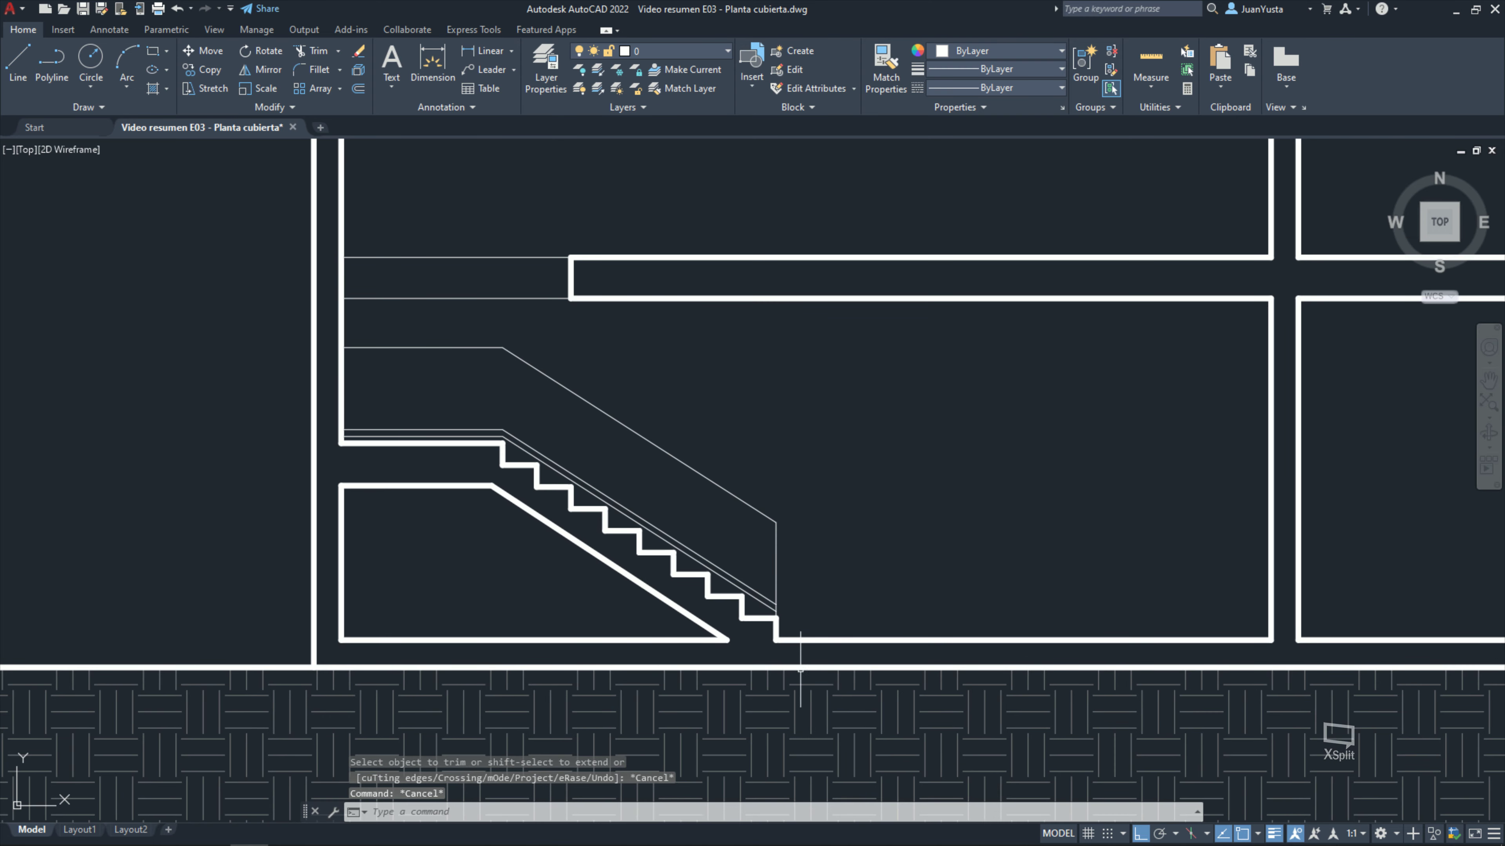
scroll(522, 375, "down", 4)
middle_click_drag(621, 326, 624, 398)
scroll(616, 593, "up", 4)
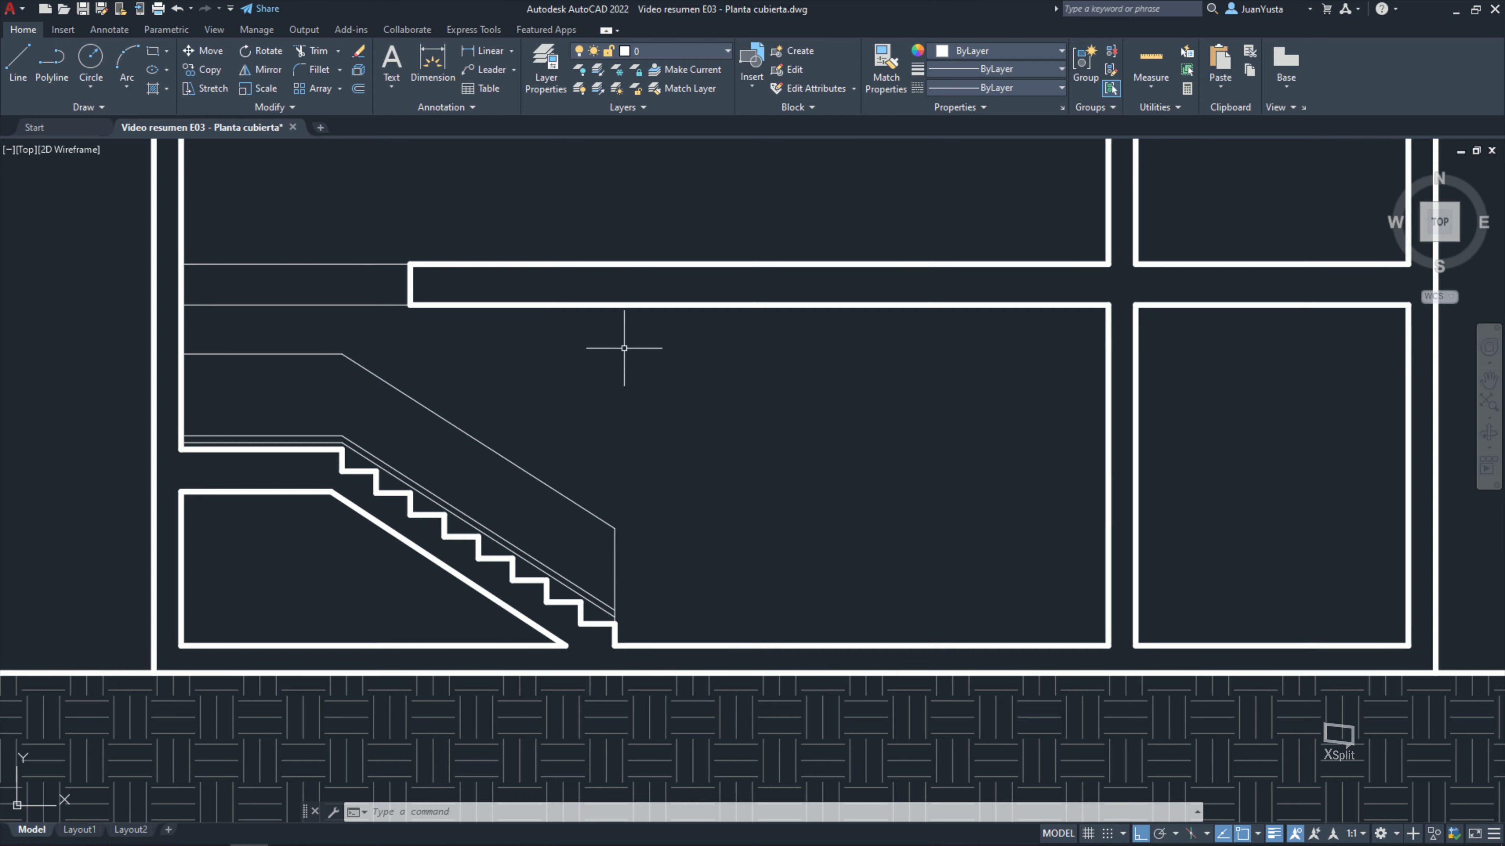
scroll(604, 418, "down", 10)
Step: Navigate between the section and the floor plans to locate the stair edge
scroll(604, 409, "up", 5)
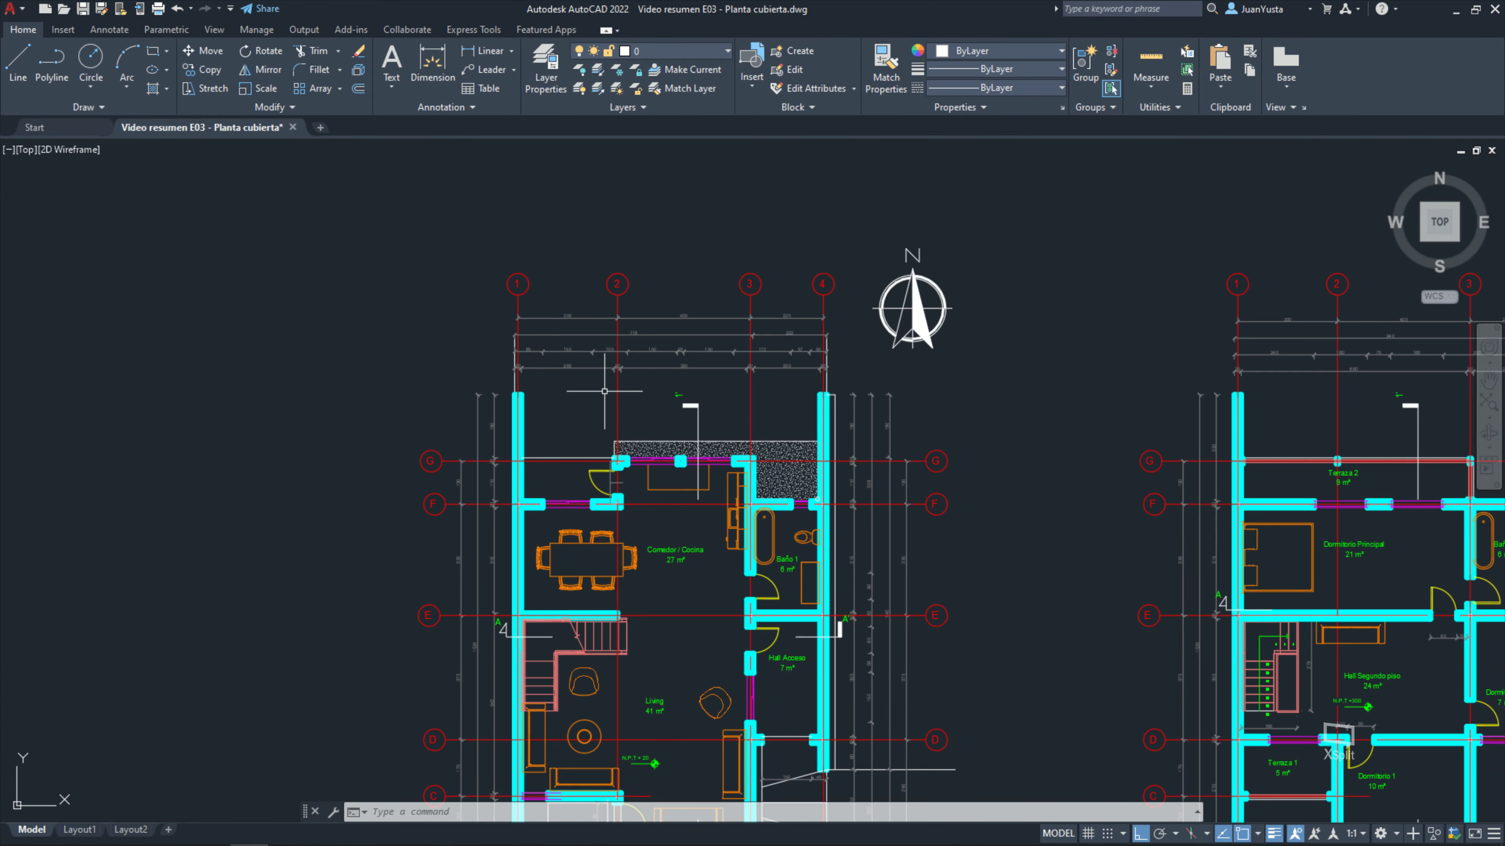
scroll(593, 593, "up", 3)
scroll(595, 635, "down", 2)
scroll(592, 622, "up", 5)
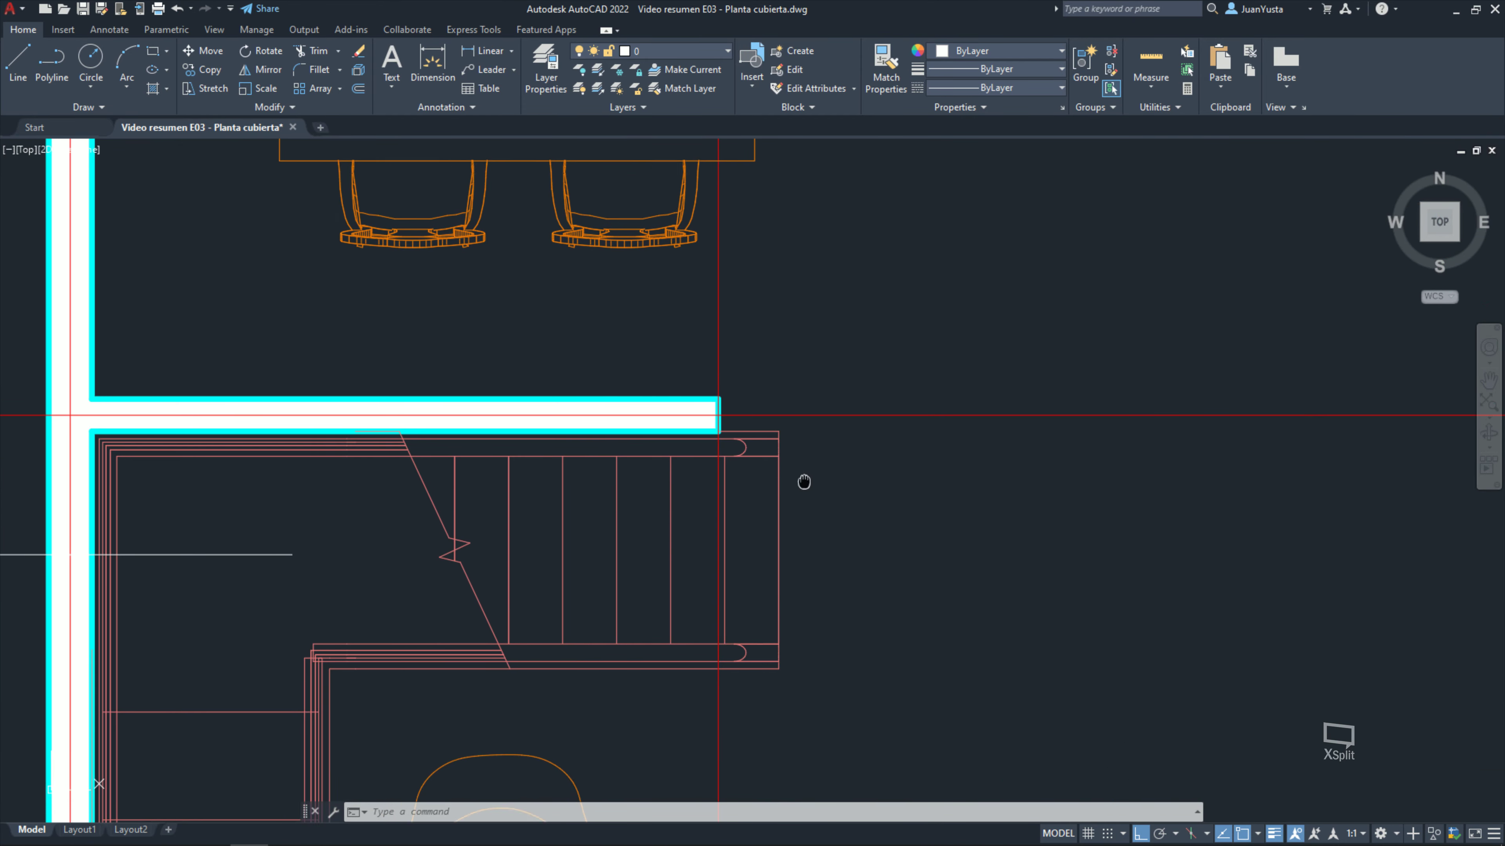
scroll(474, 426, "down", 8)
middle_click_drag(455, 652, 462, 178)
middle_click_drag(521, 741, 520, 377)
middle_click_drag(830, 712, 830, 494)
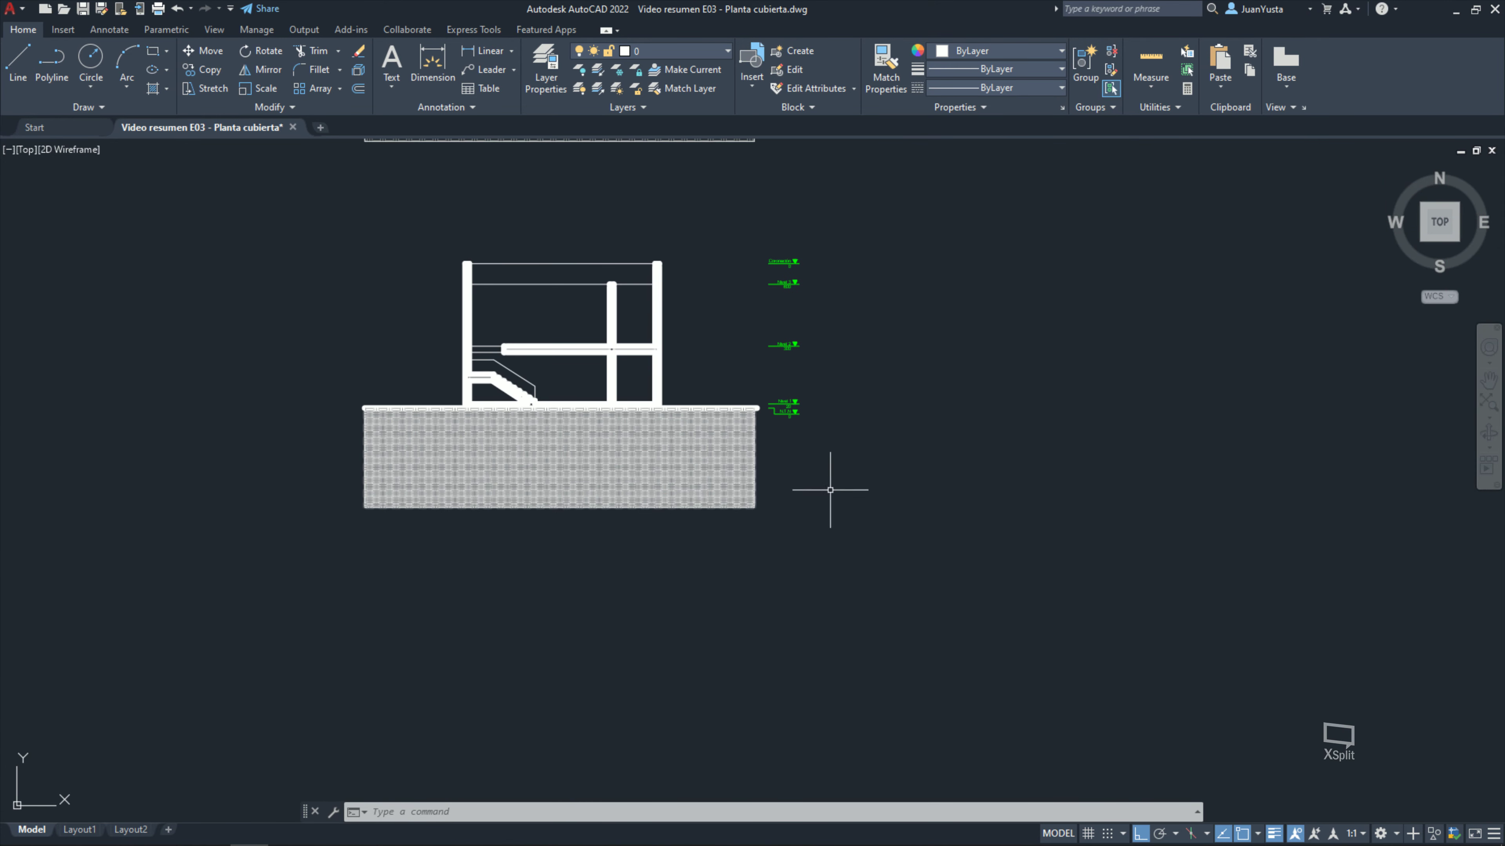
middle_click_drag(533, 346, 551, 421)
middle_click_drag(533, 237, 537, 634)
scroll(540, 299, "up", 1)
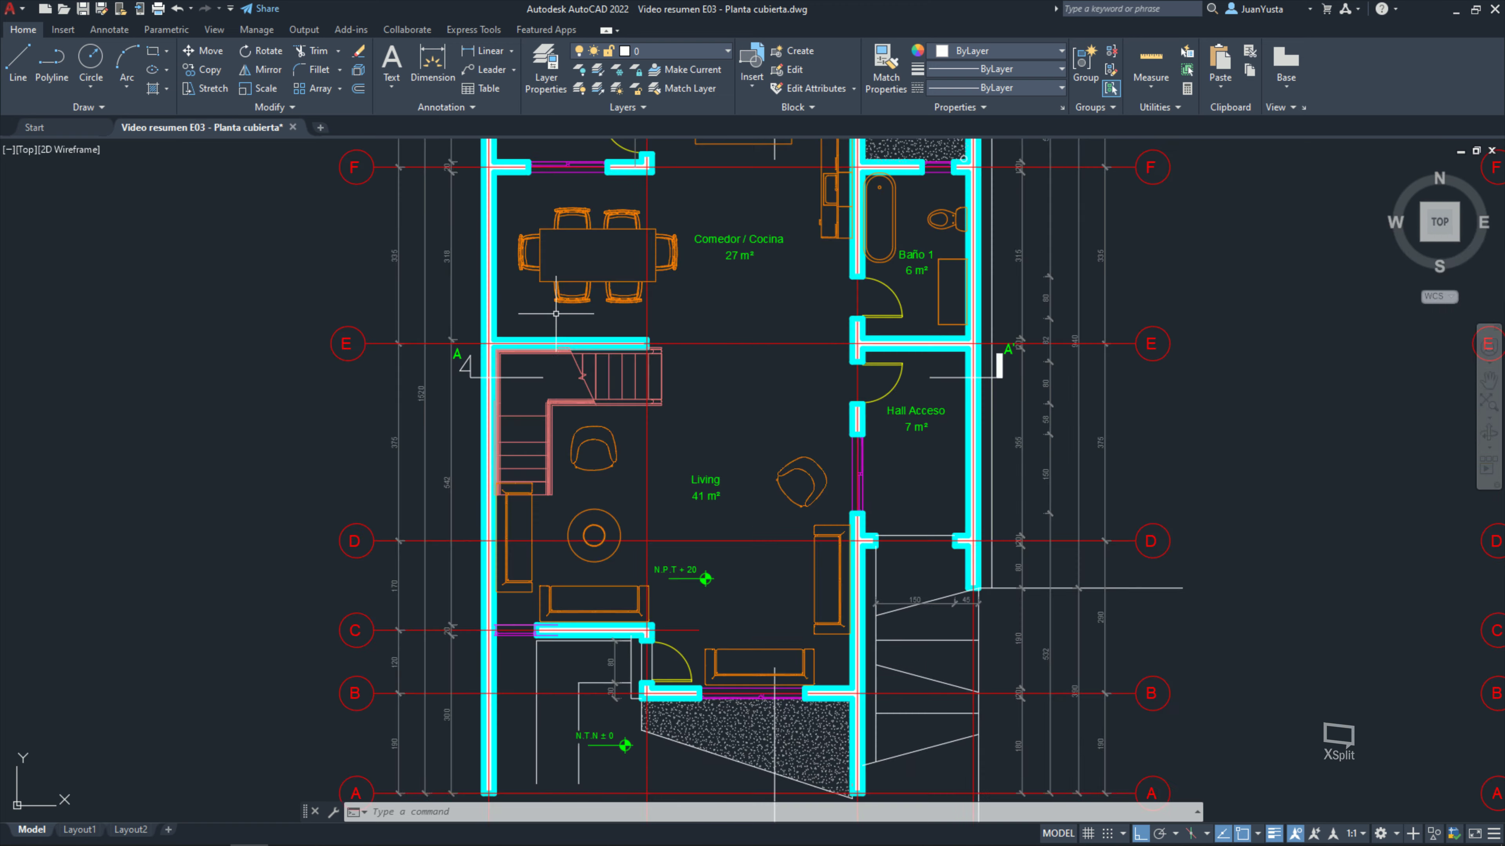
scroll(568, 314, "up", 5)
Step: Draw a vertical projection line from the plan's stair and wall corner down into the section
type("l")
key("Return")
scroll(711, 368, "up", 3)
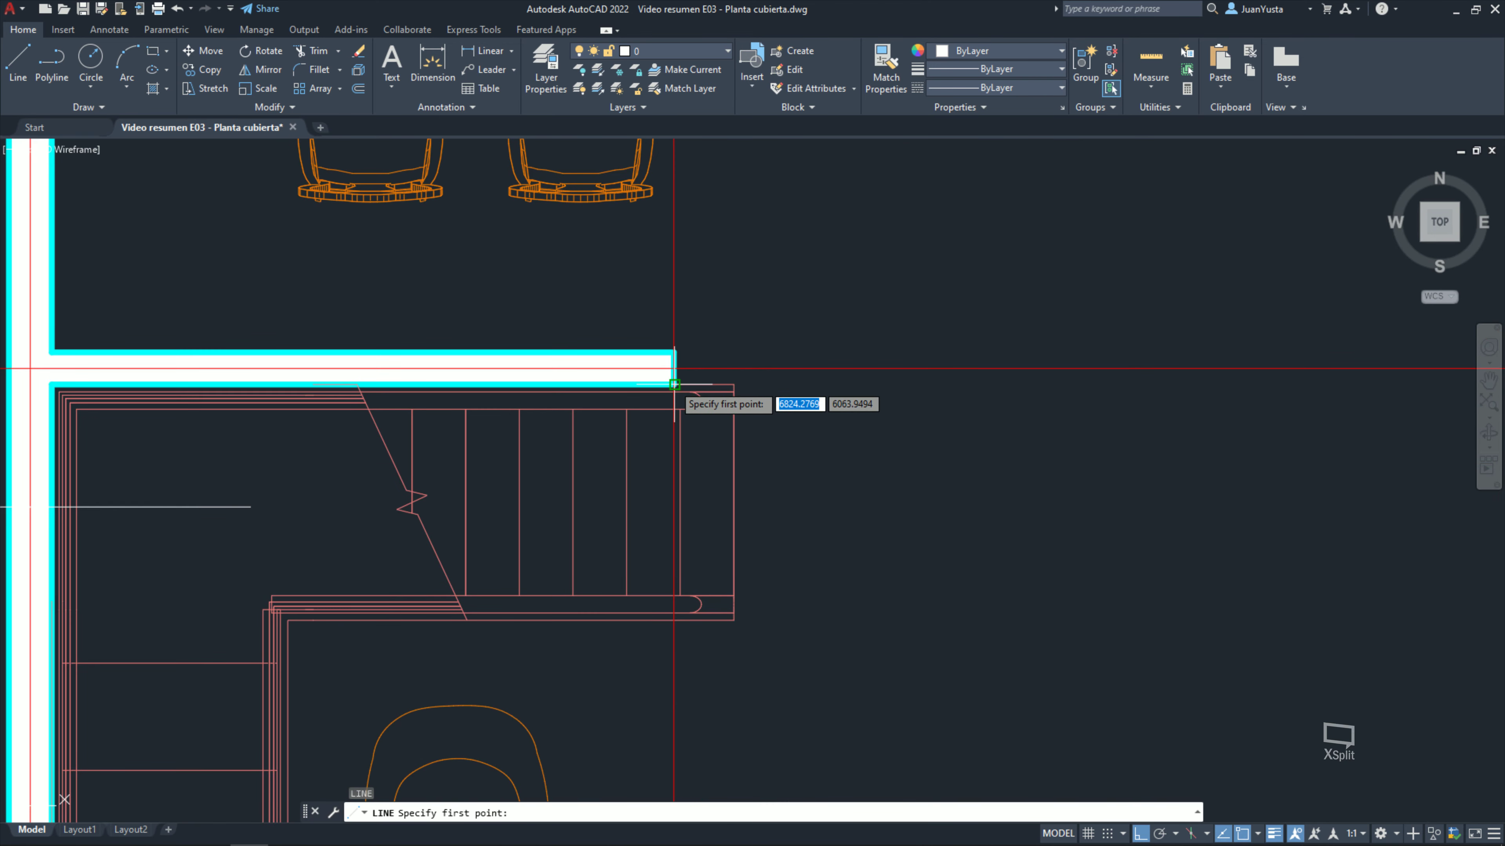
left_click(633, 394)
scroll(640, 403, "down", 10)
middle_click_drag(677, 647, 657, 504)
scroll(658, 504, "up", 3)
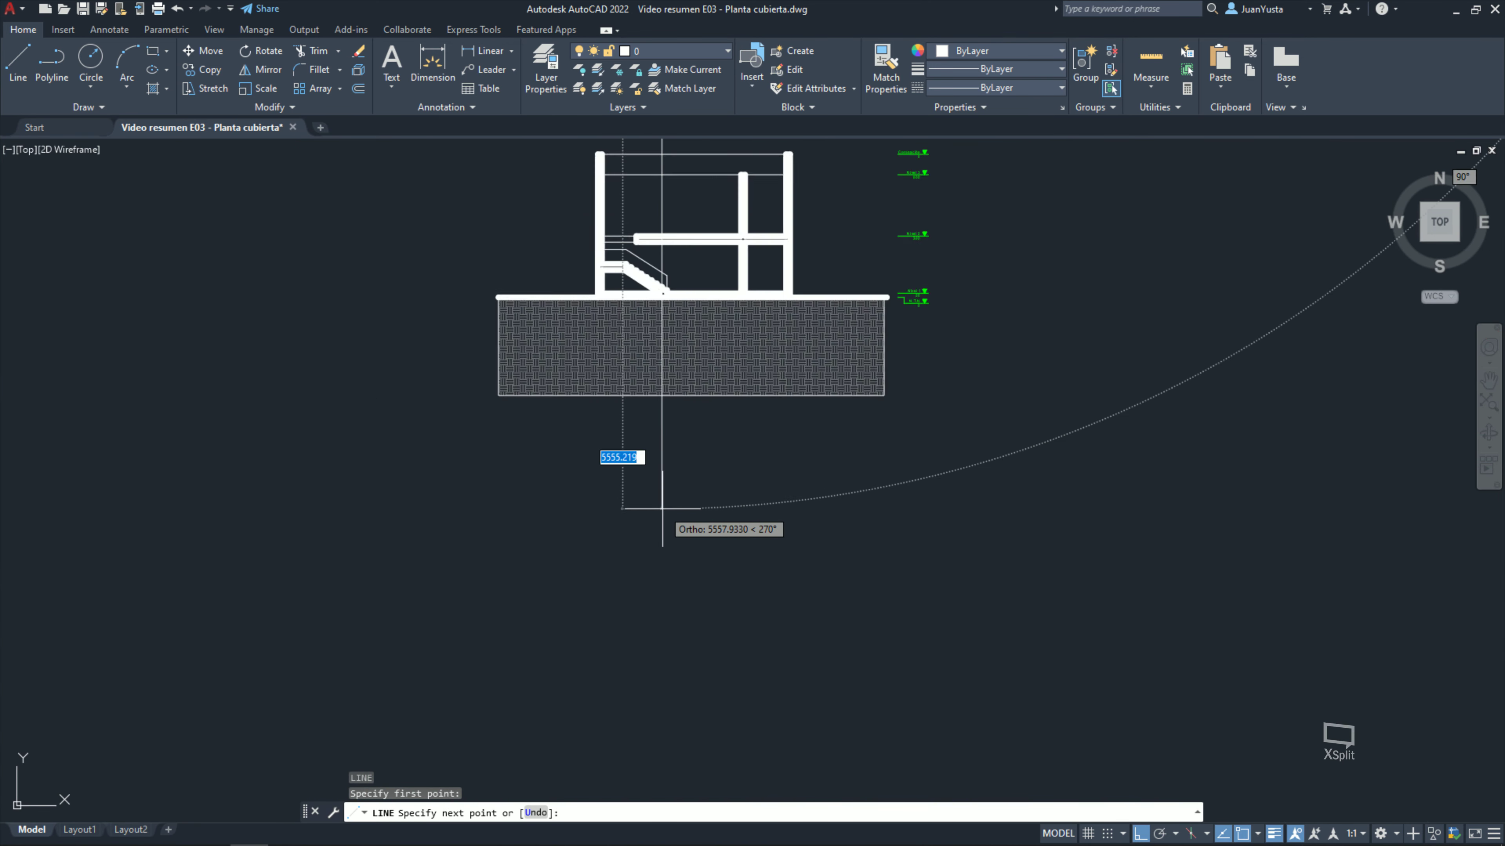
scroll(657, 504, "up", 2)
left_click(657, 504)
mouse_move(657, 267)
middle_mouse_down()
mouse_move(627, 535)
mouse_move(633, 318)
middle_mouse_up()
key("Escape")
key("Escape")
Step: Select the projection line and try stretching its lower end, then cancel
scroll(628, 391, "up", 4)
scroll(682, 352, "up", 2)
left_click(616, 332)
scroll(577, 326, "down", 4)
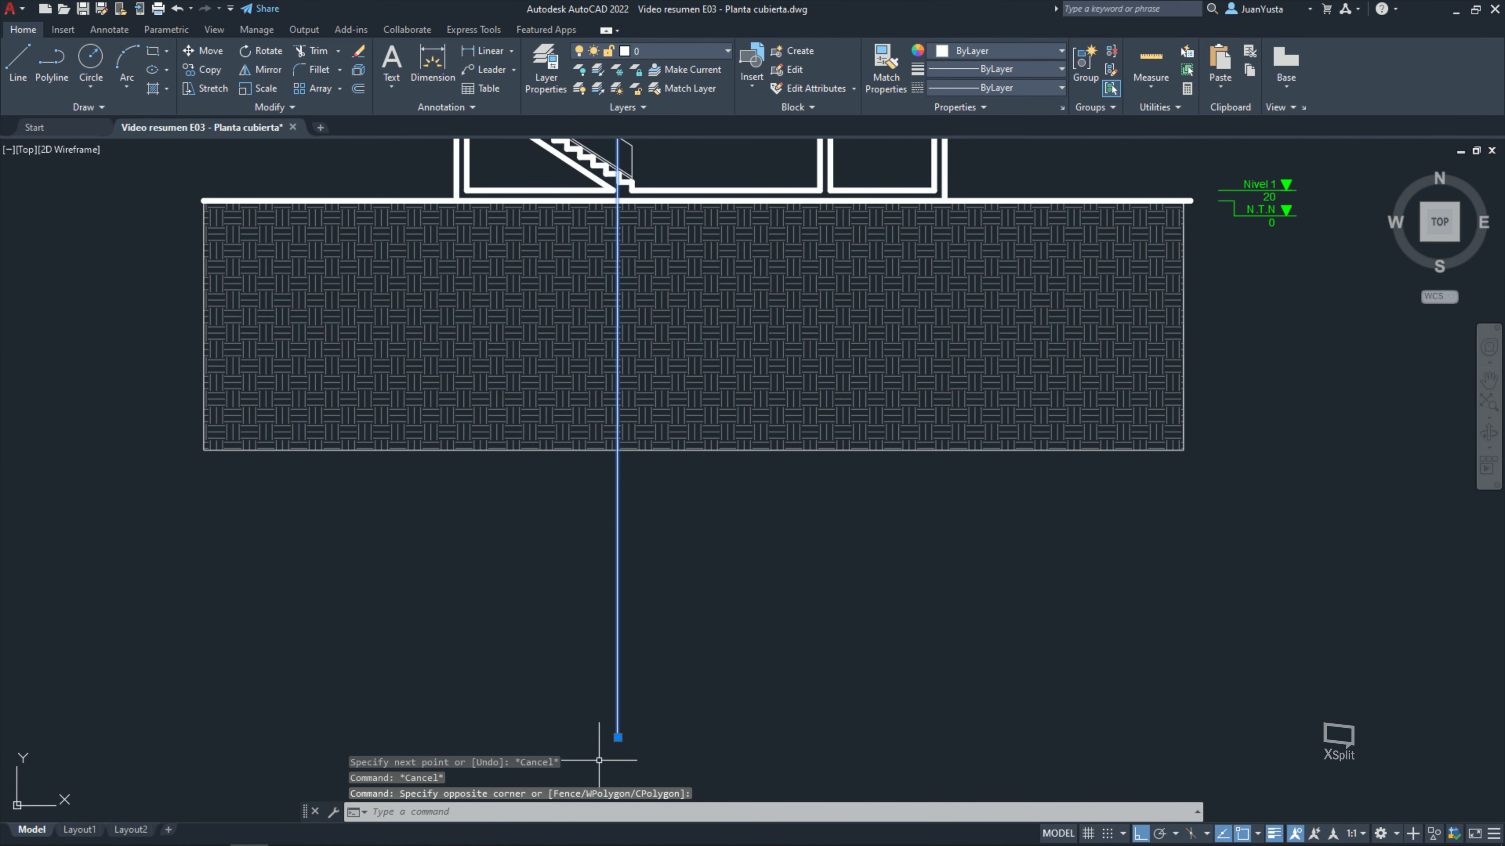
left_click(616, 739)
scroll(619, 622, "up", 3)
scroll(611, 427, "up", 4)
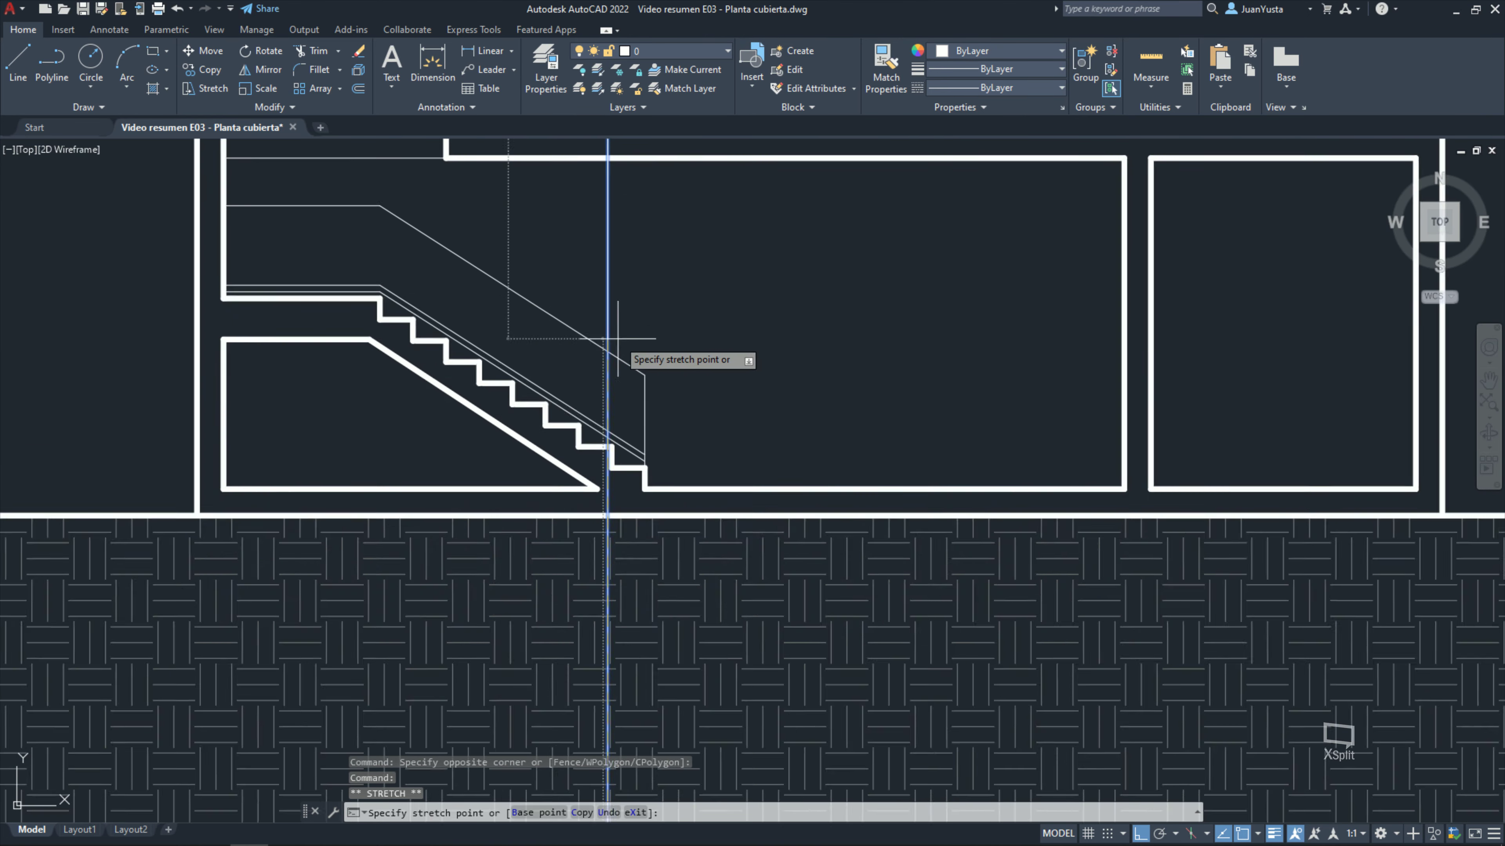
scroll(598, 474, "up", 4)
key("Escape")
key("Escape")
key("Escape")
scroll(616, 367, "down", 4)
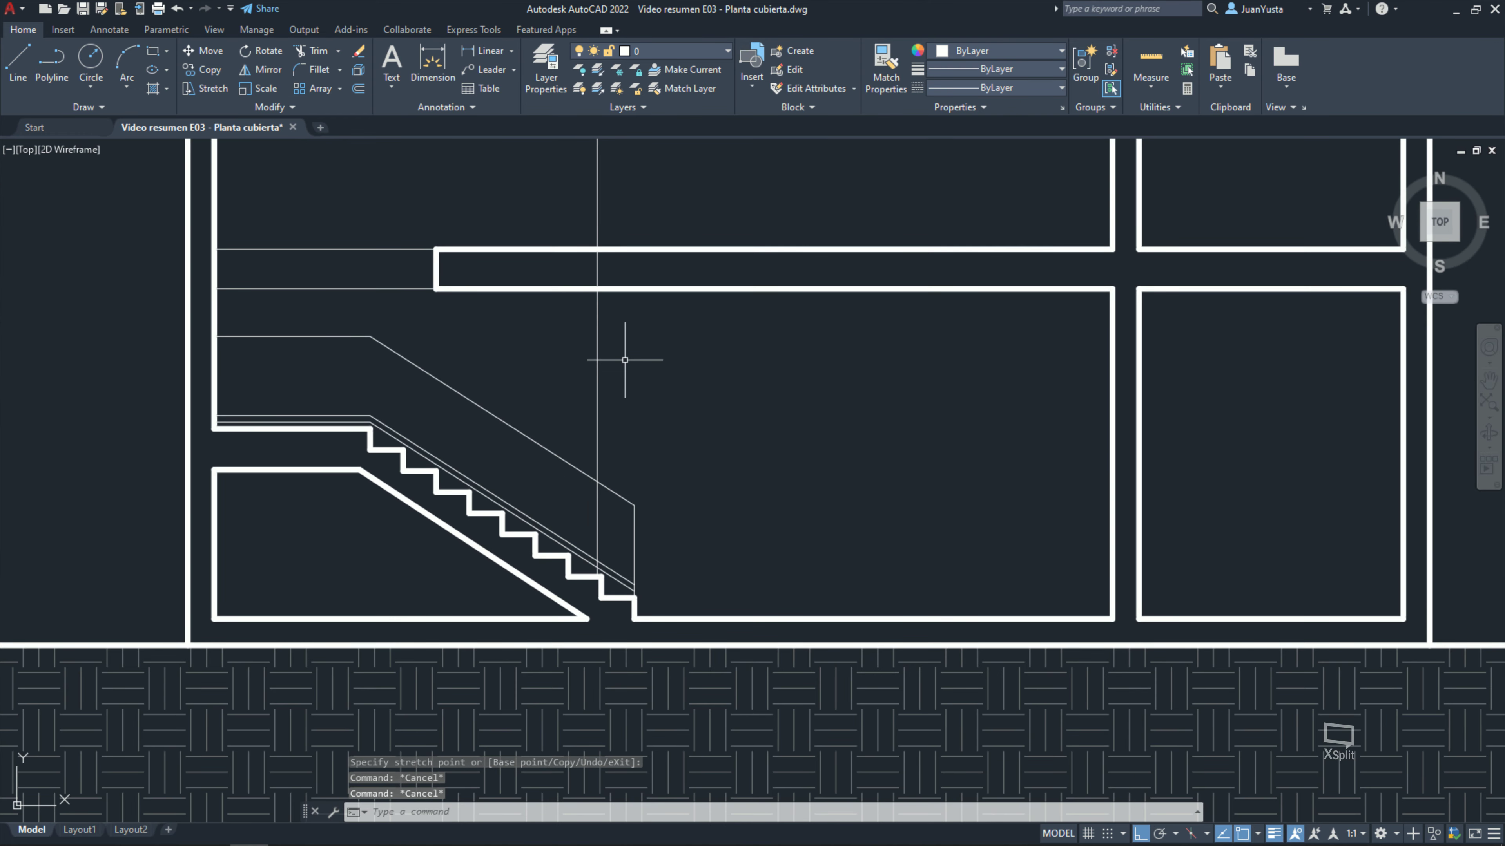
Step: Erase the projection line's stray upper piece above the slab
type("t")
key("Return")
key("Escape")
key("Escape")
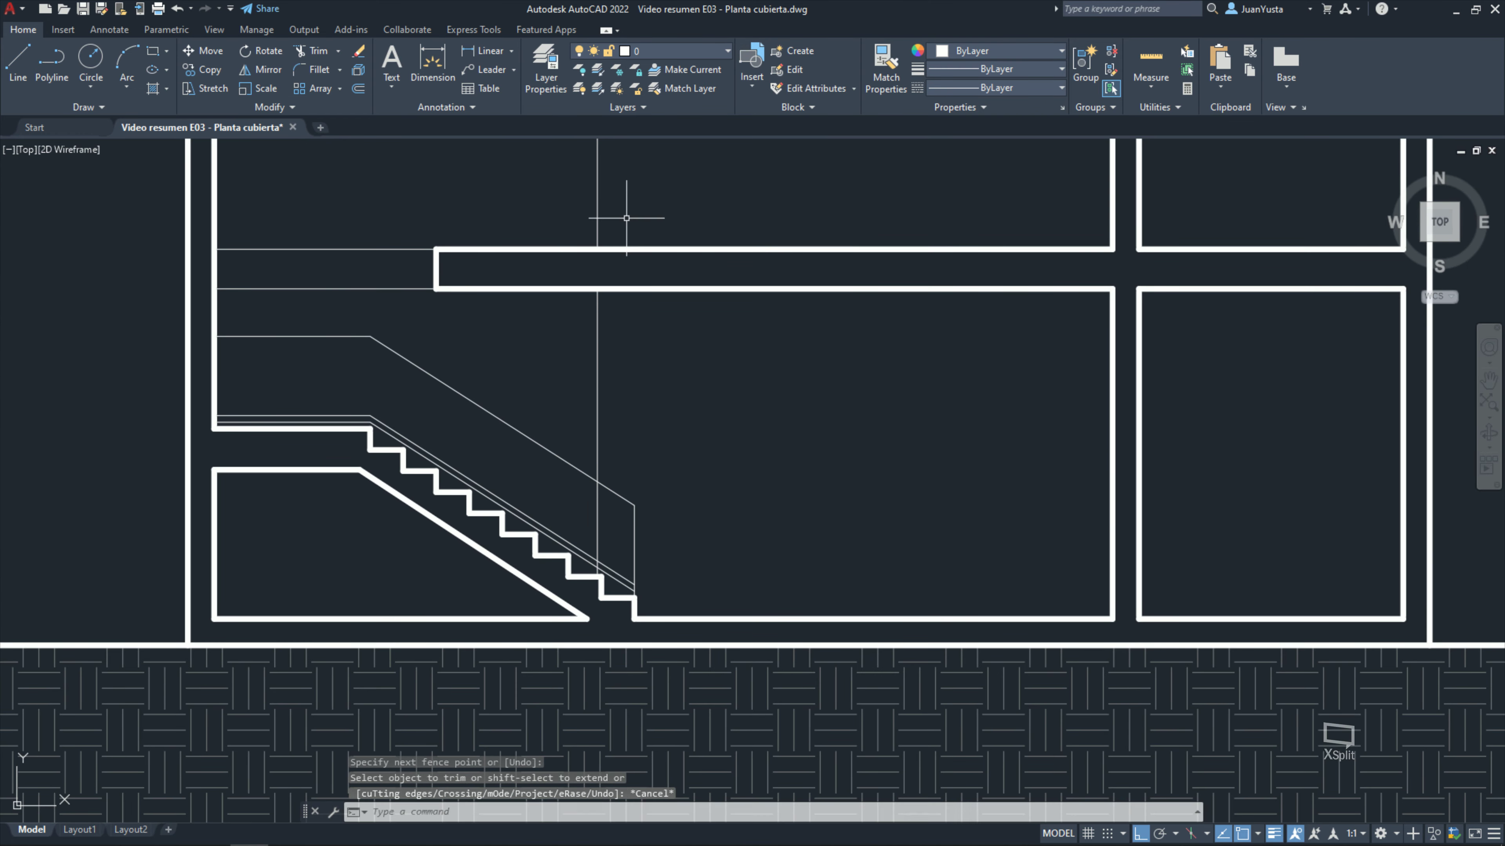
left_click(634, 211)
left_click(557, 210)
key("Delete")
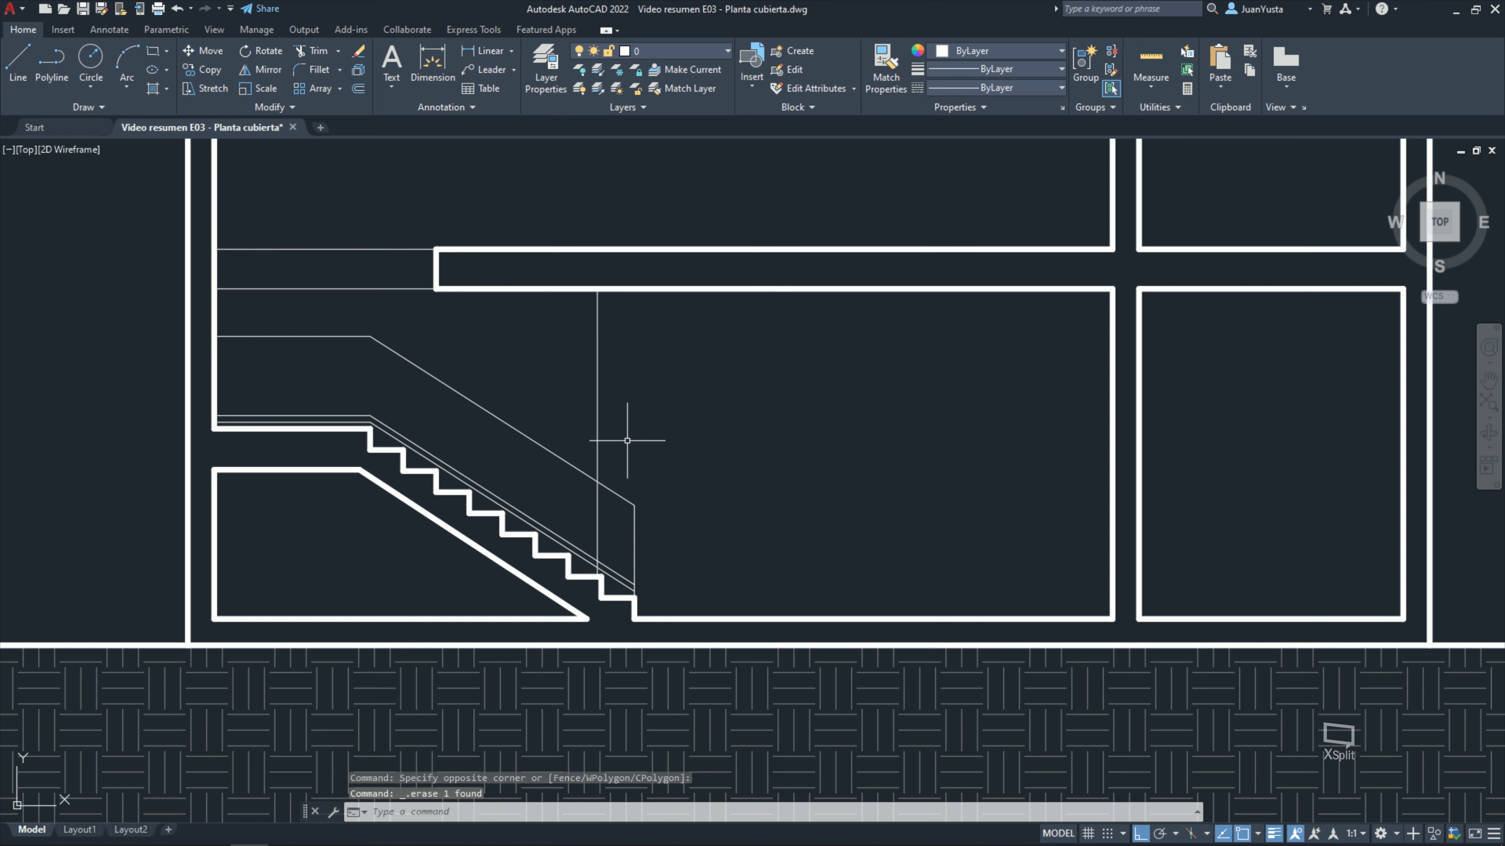
scroll(616, 474, "up", 3)
Step: Trim the projection line's lower end below the railing
type("tr")
key("Return")
scroll(605, 584, "up", 3)
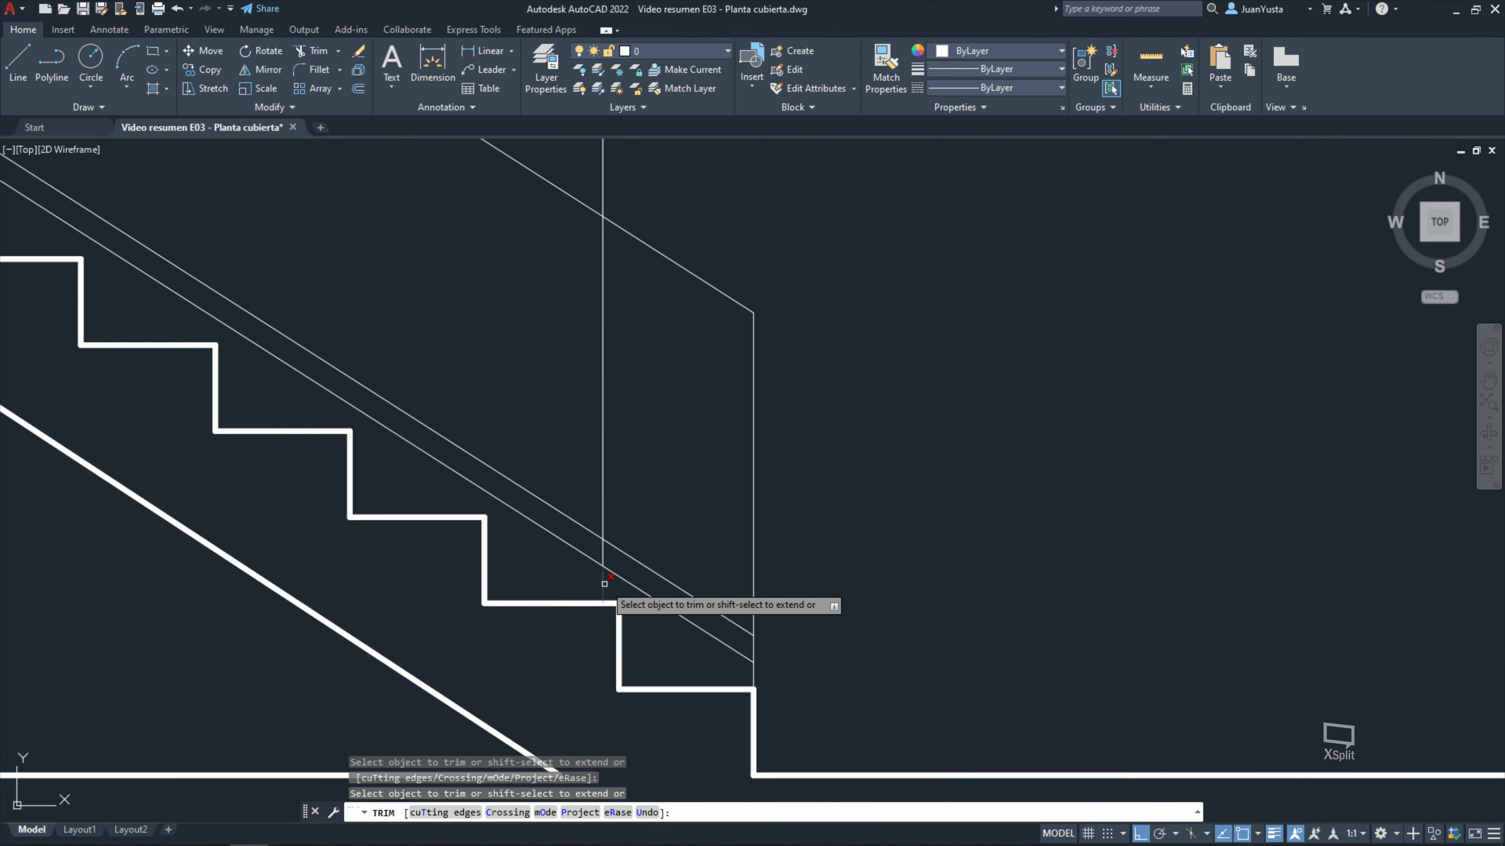
left_click(604, 584)
left_click(622, 522)
key("Return")
scroll(596, 378, "down", 2)
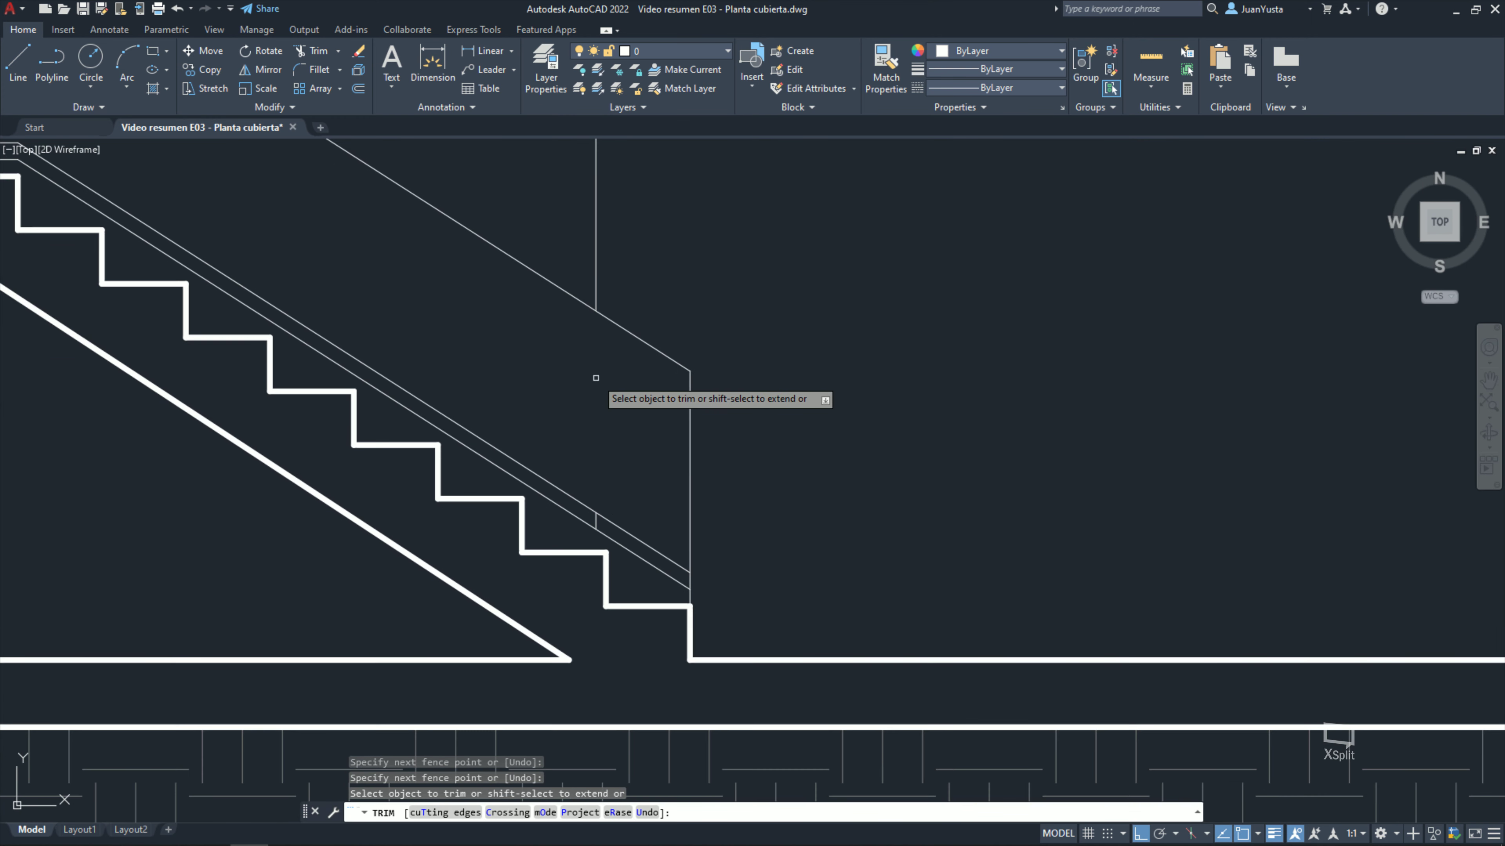
scroll(651, 451, "down", 2)
key("Escape")
scroll(682, 522, "down", 2)
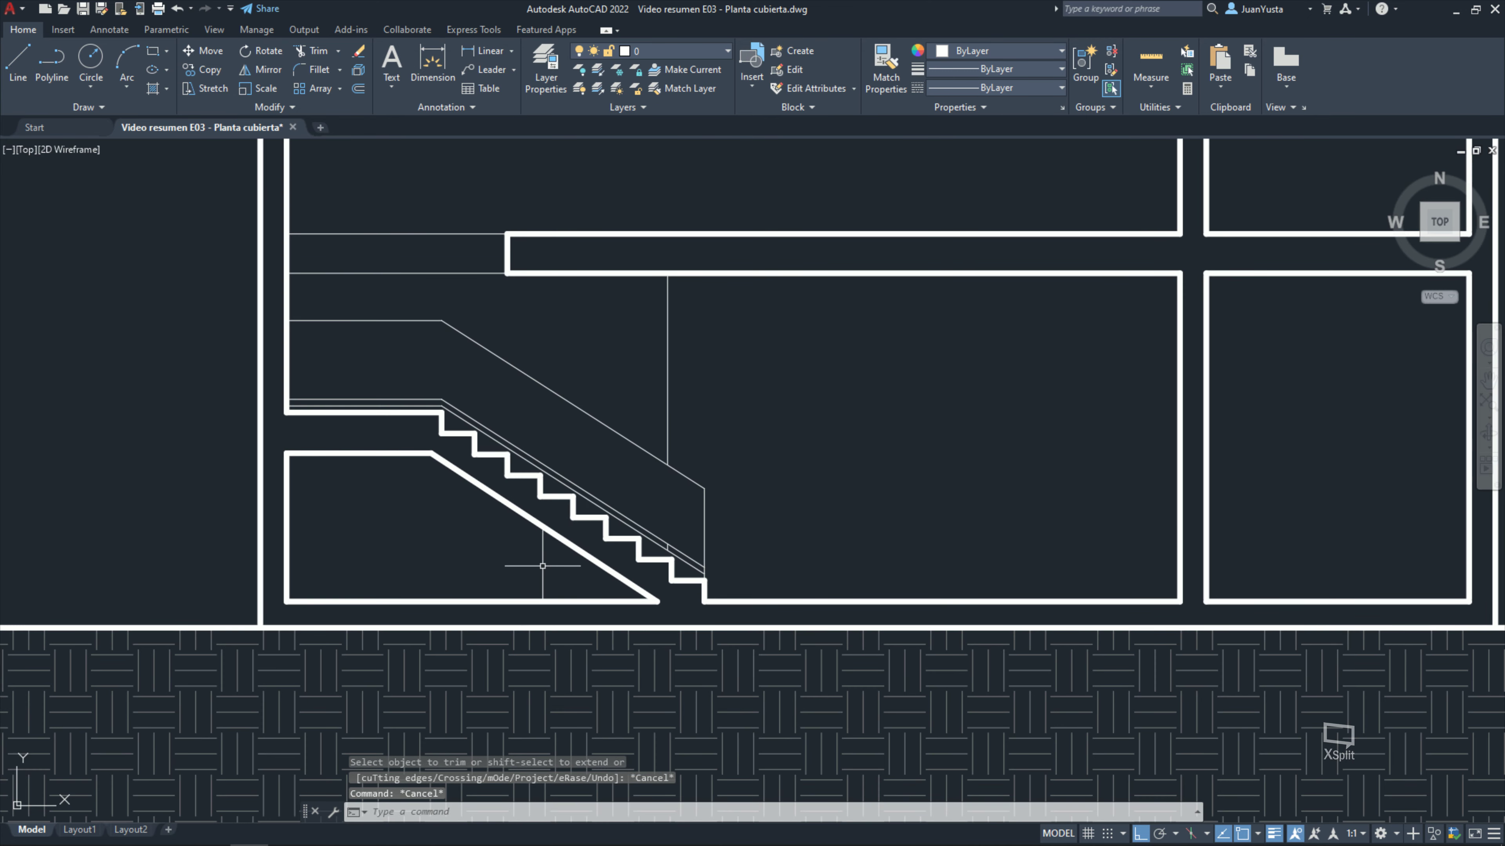
Step: Recentre the drawing and switch to the Corte Longitudinal PDF
middle_click_drag(542, 566, 517, 645)
left_click(645, 548)
key("Escape")
key("Escape")
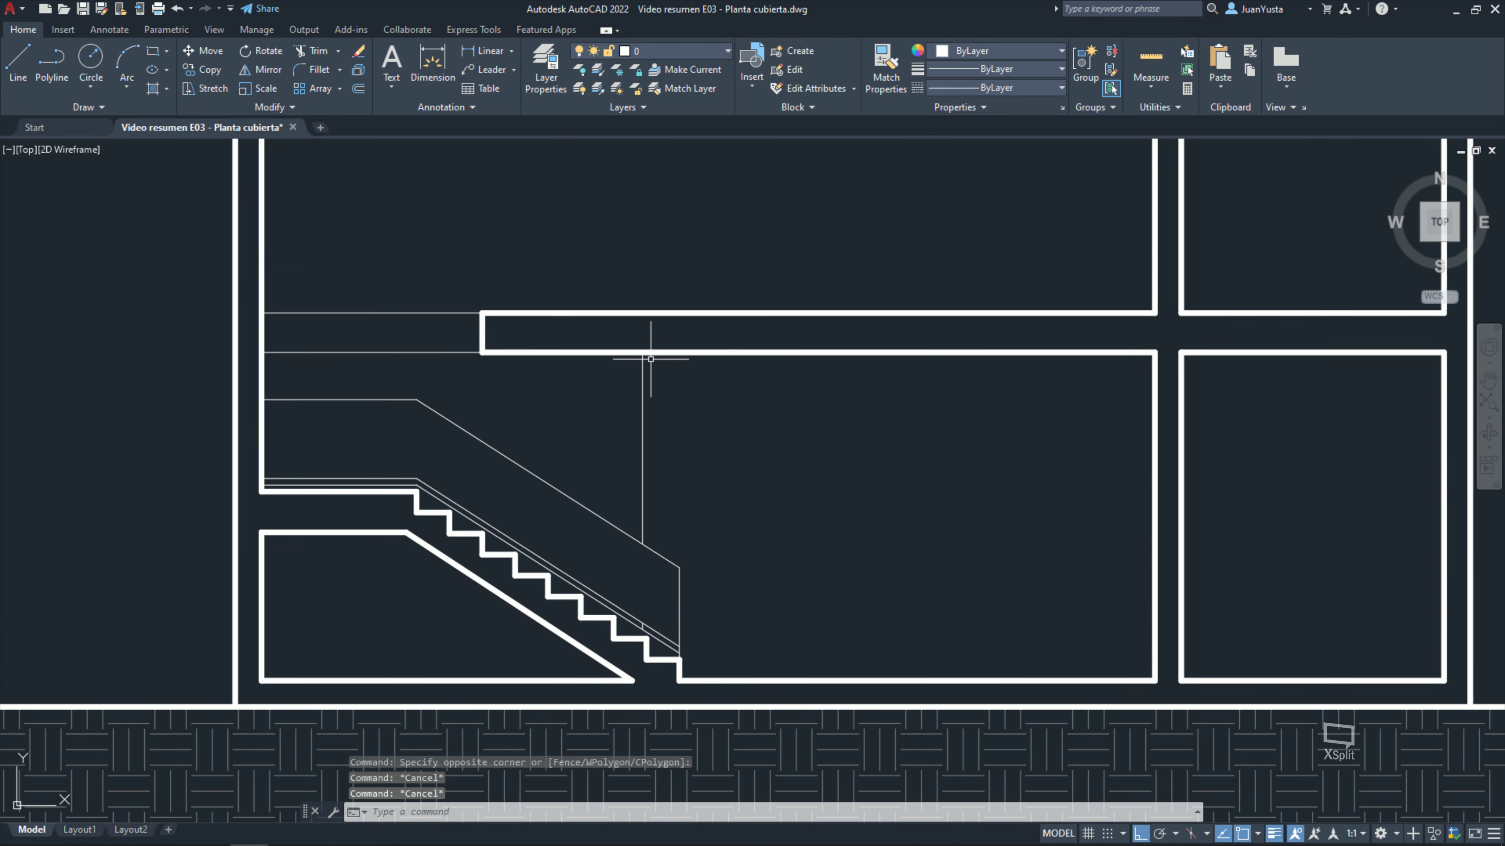
middle_click_drag(651, 358, 627, 488)
key("alt+Tab")
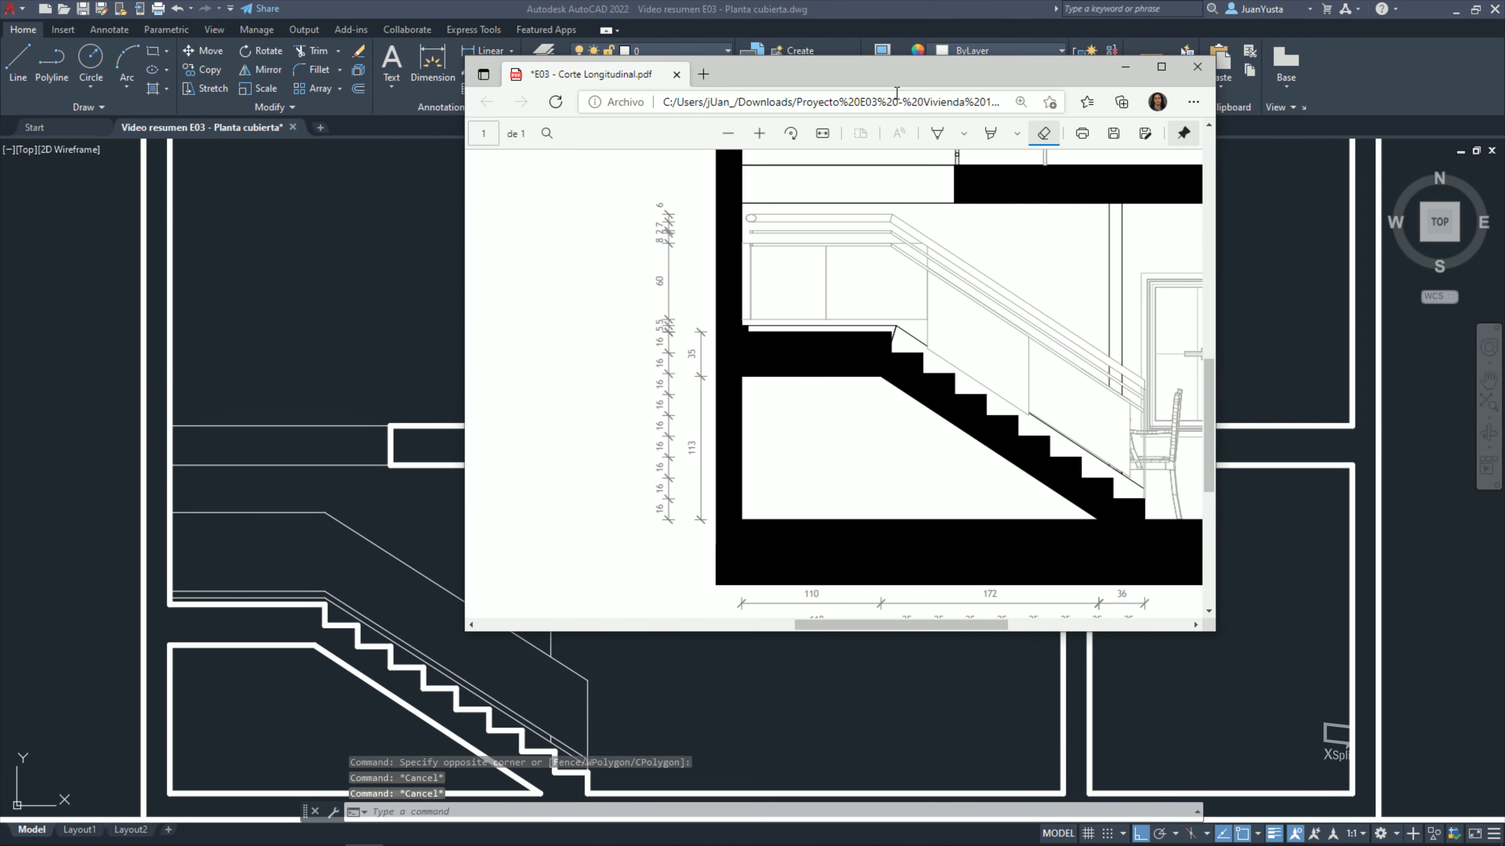
Step: Maximize Edge and zoom onto the 1:20 Detalle Cerchas truss detail with its 185 spacings
double_click(885, 77)
scroll(678, 383, "down", 2, "ctrl")
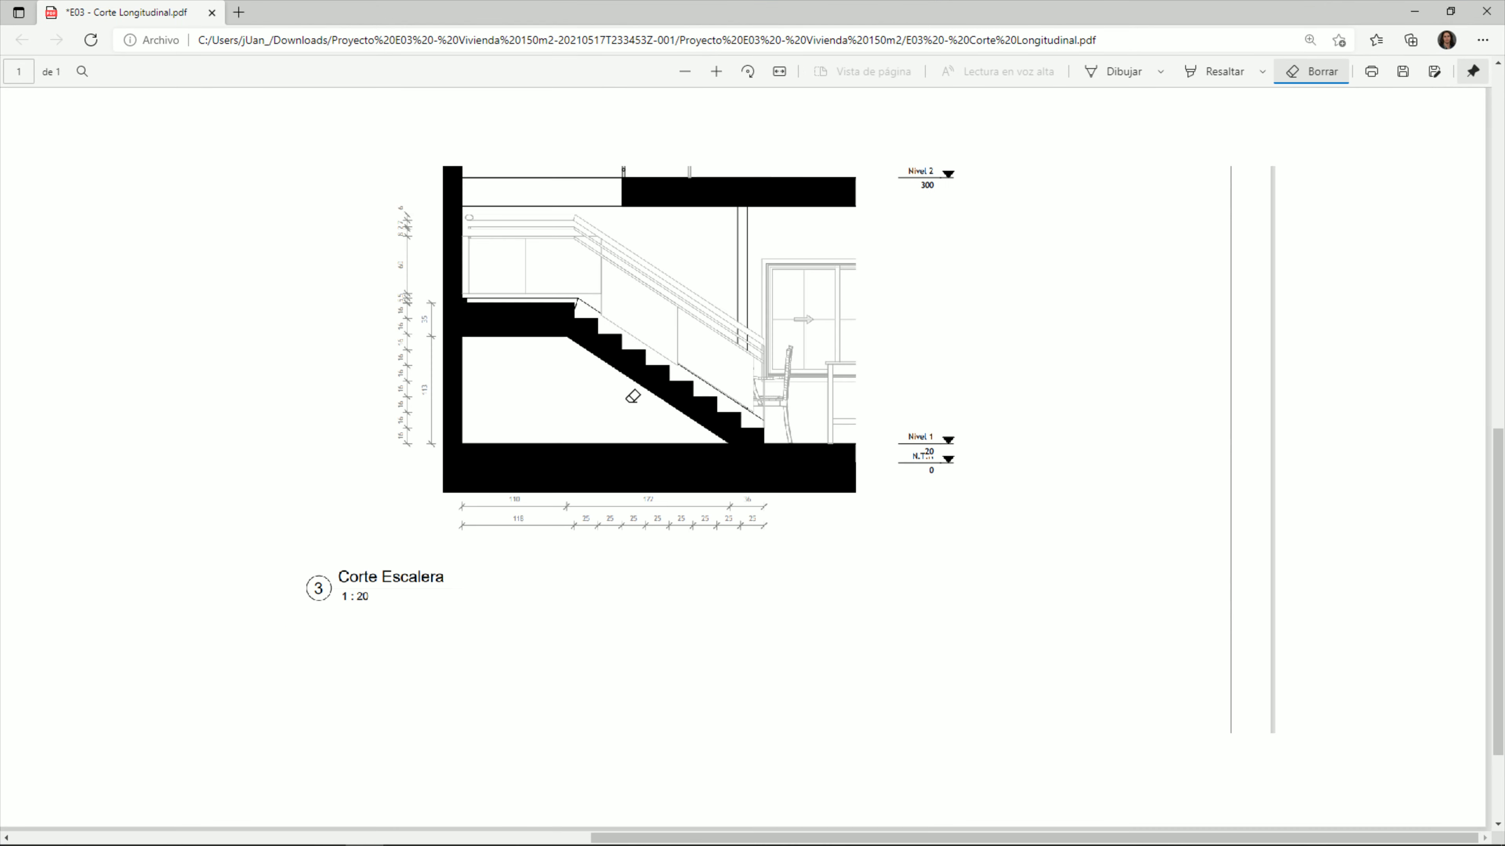
scroll(678, 383, "down", 3, "ctrl")
scroll(678, 384, "up", 1, "ctrl")
scroll(1055, 378, "up", 1, "ctrl")
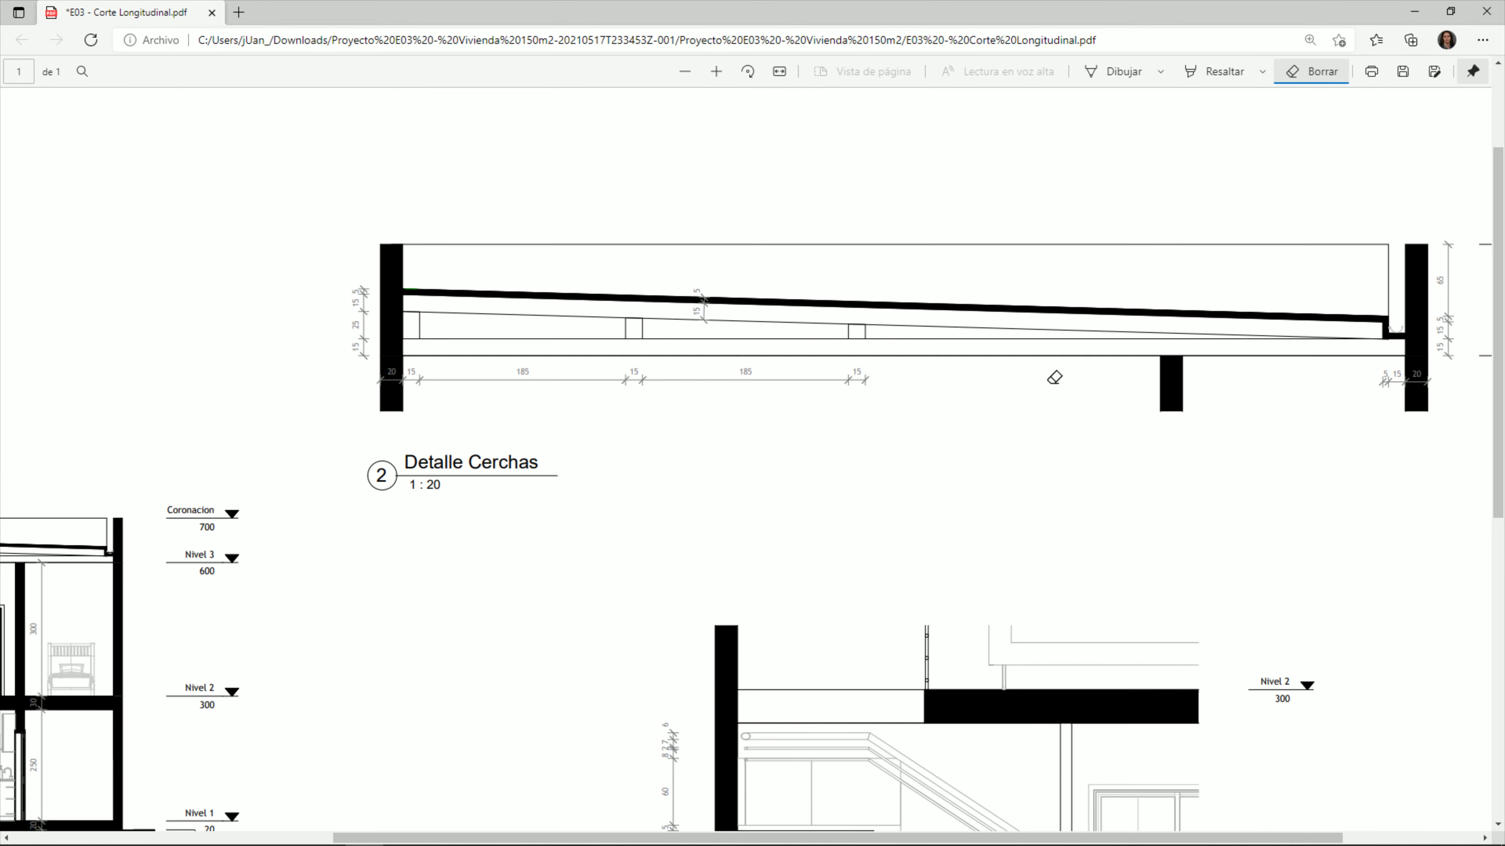
scroll(1054, 378, "up", 1, "ctrl")
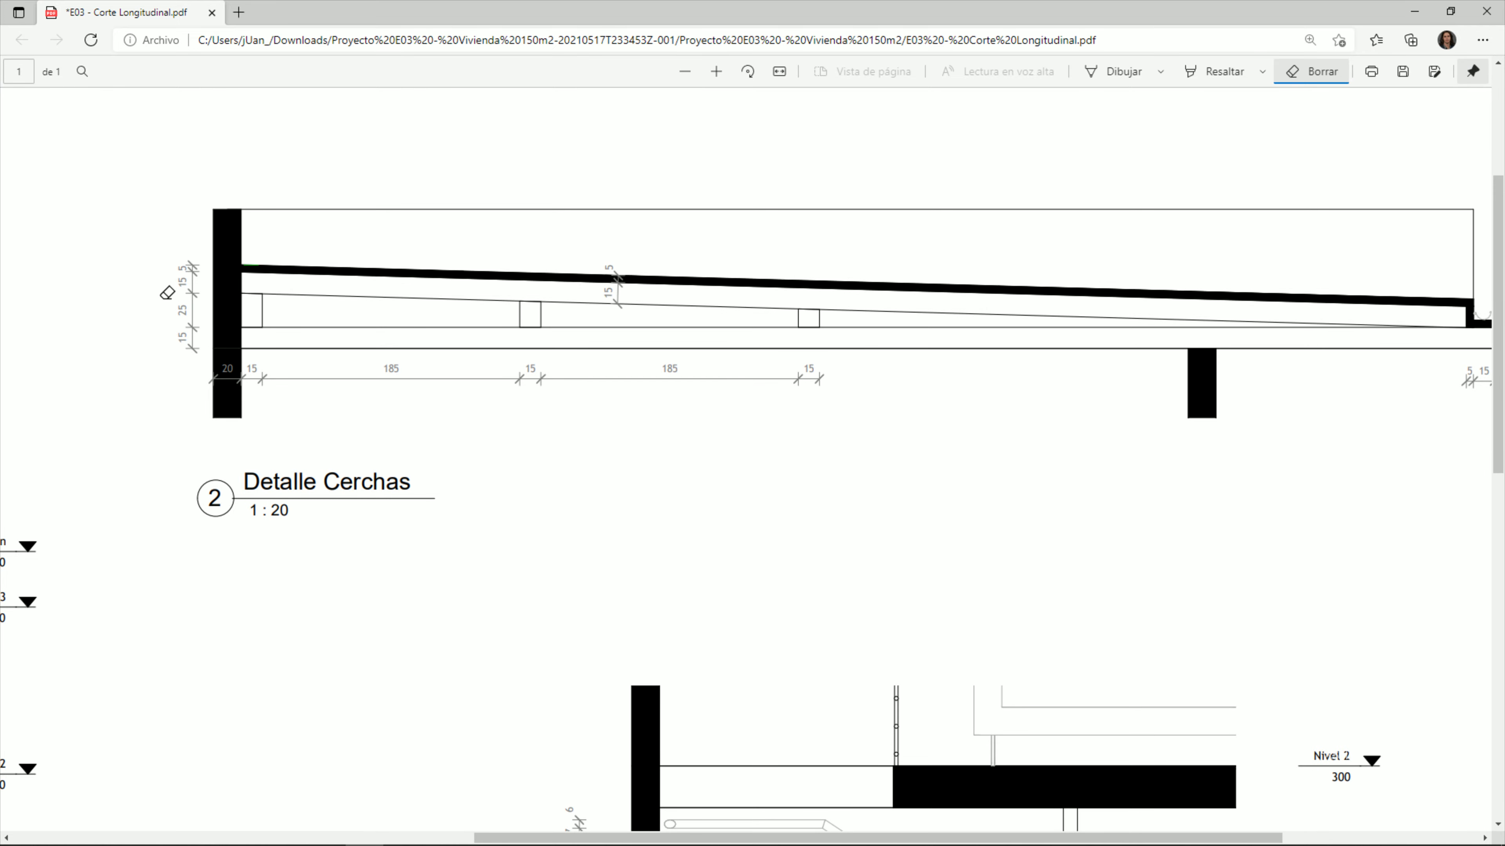
scroll(175, 332, "up", 1, "ctrl")
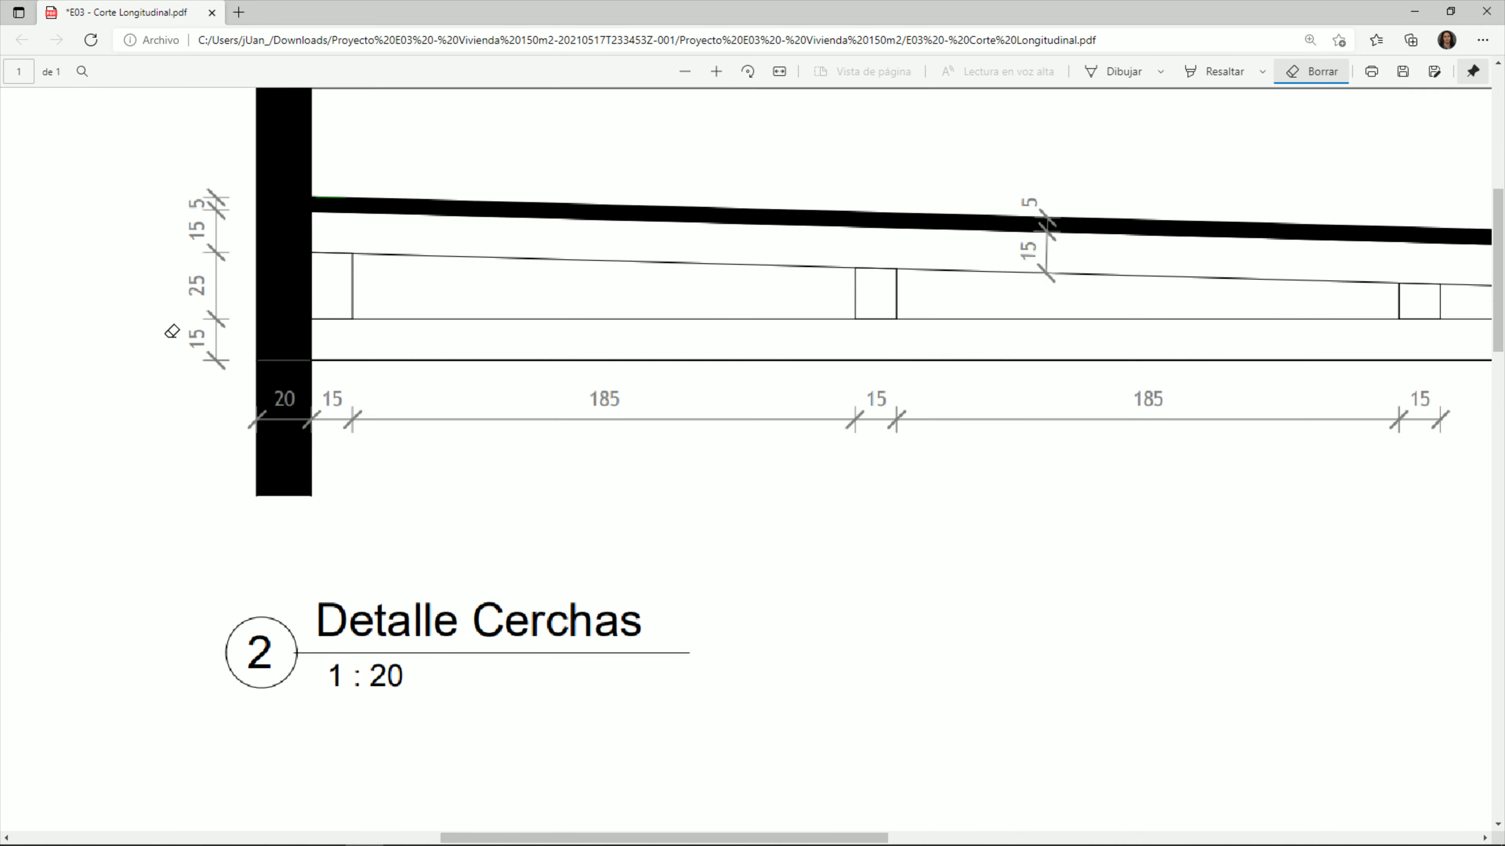
scroll(173, 332, "up", 1, "ctrl")
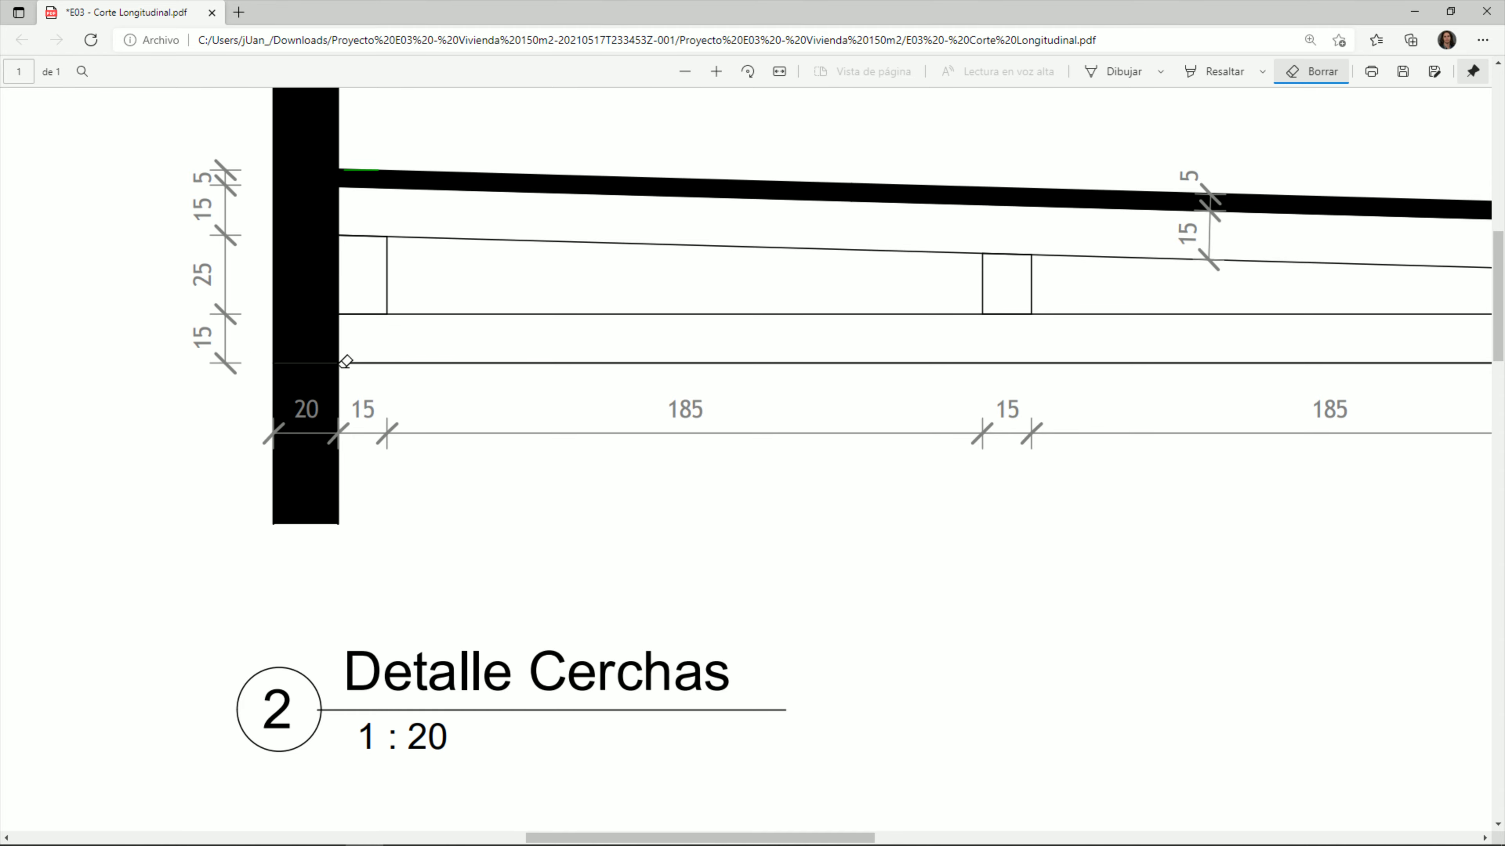
Step: Return to the AutoCAD drawing and select the horizontal slab line
left_click(1414, 10)
scroll(973, 427, "down", 2)
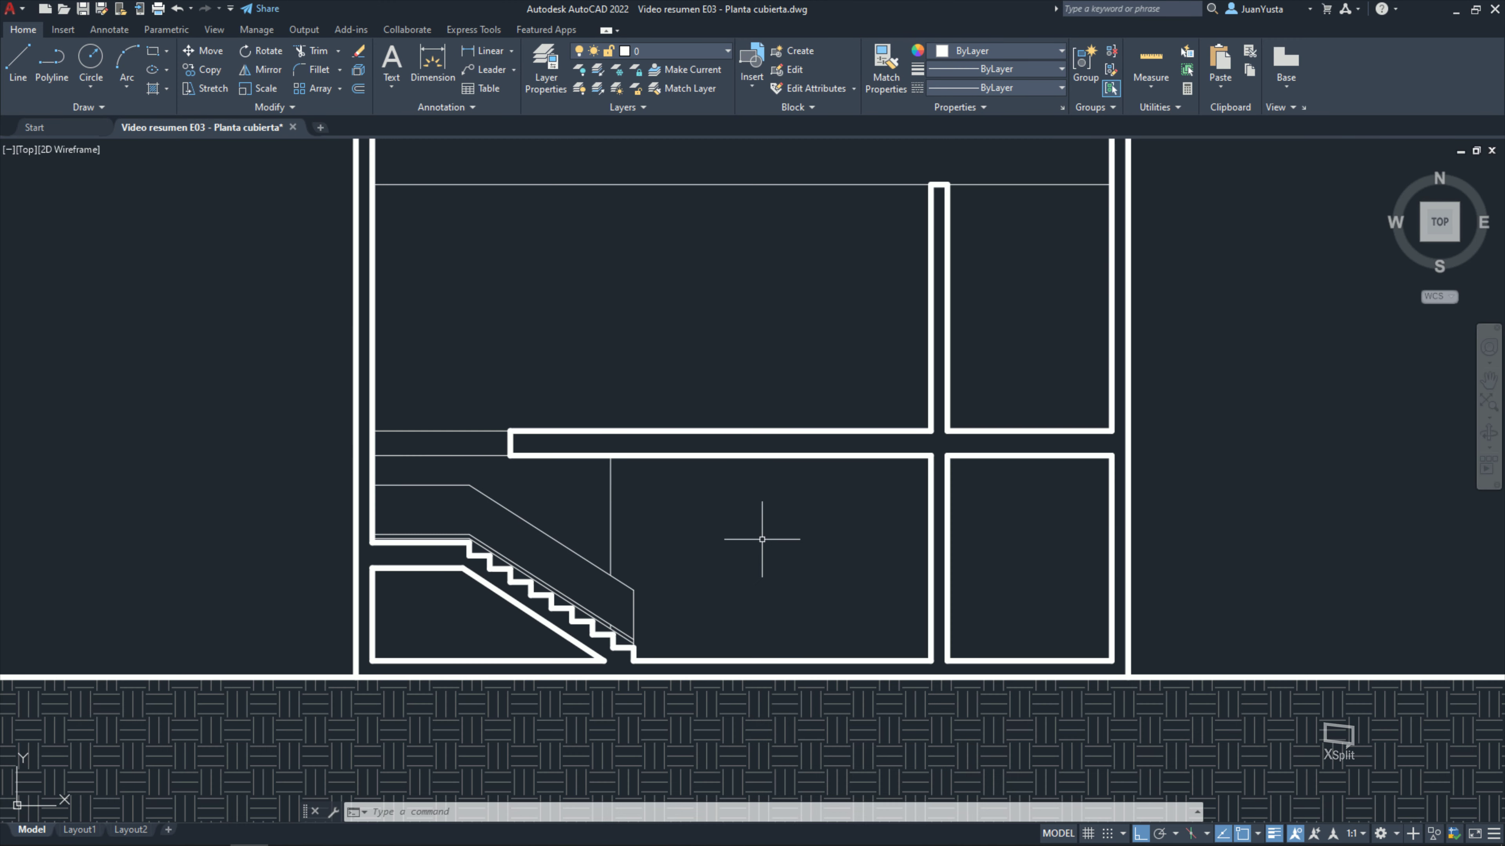
scroll(856, 310, "up", 1)
left_click(888, 252)
left_click(615, 370)
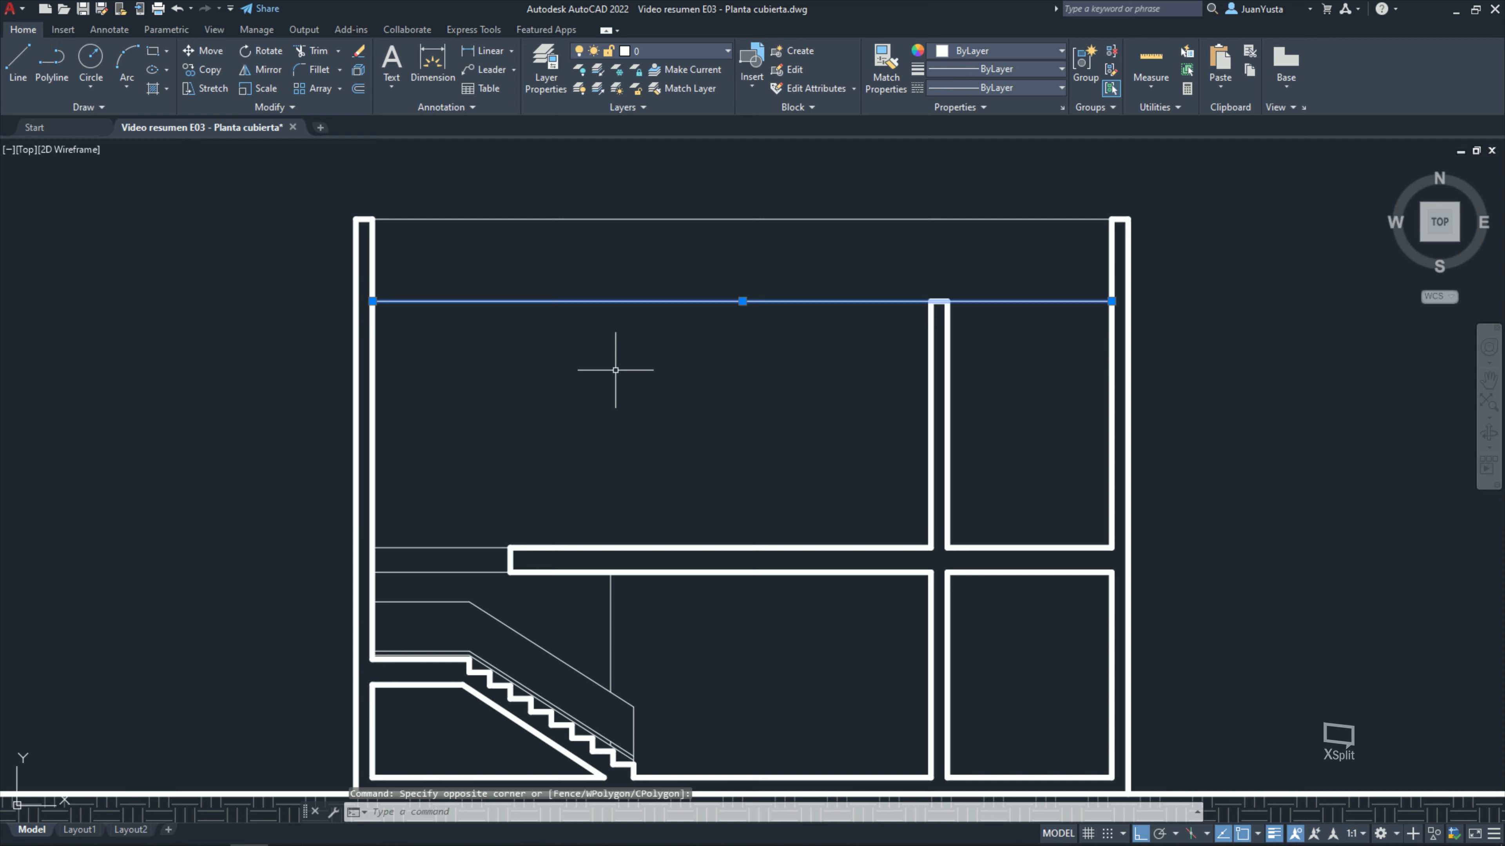
Step: Copy the slab line 15 units upward, then bring the section PDF forward
type("co")
key("Return")
left_click(719, 464)
type("1")
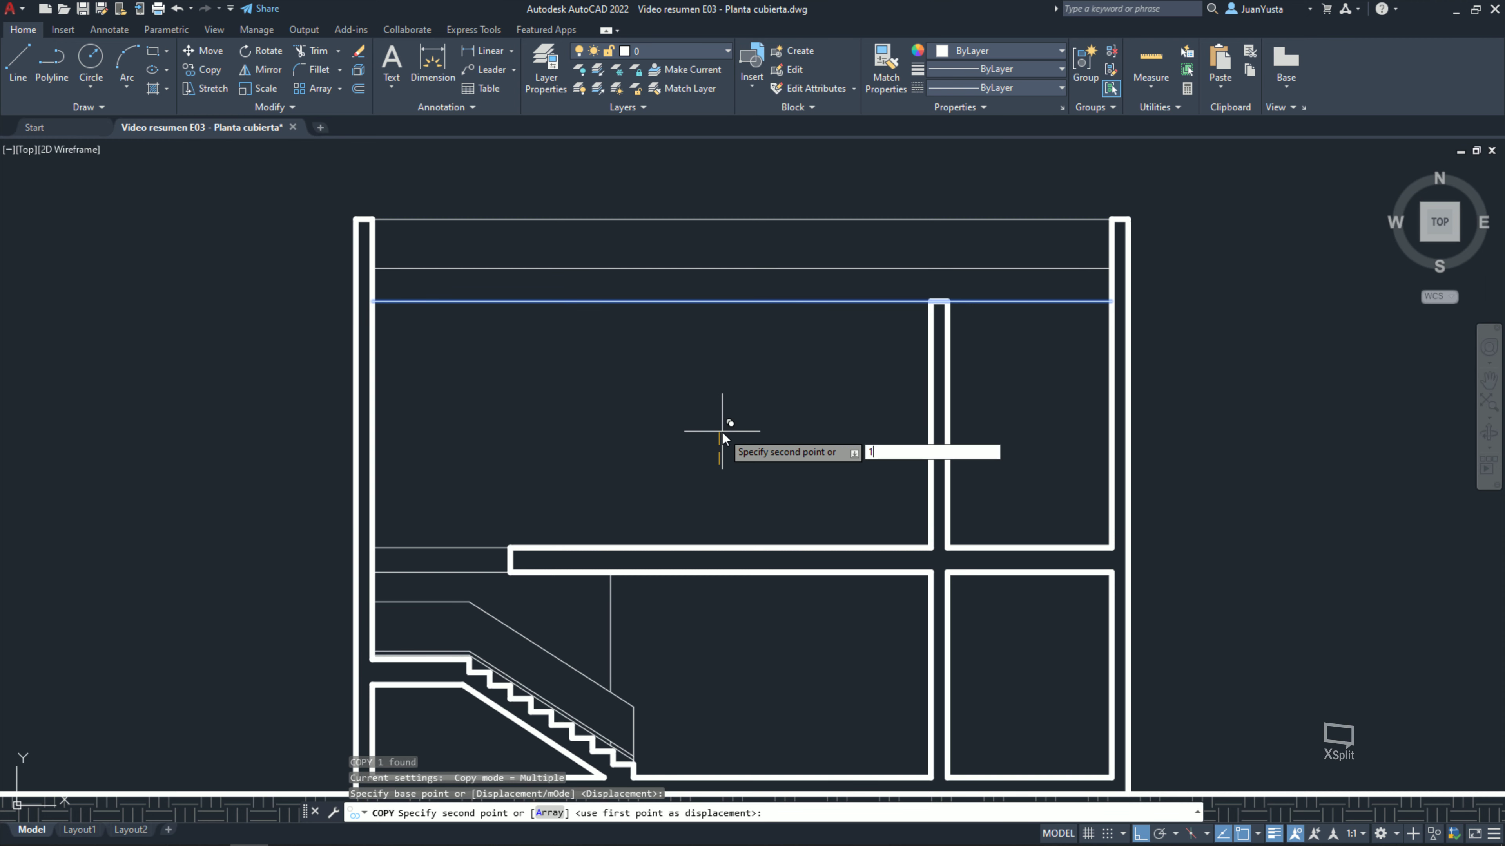
type("5")
key("Return")
key("Escape")
key("Escape")
key("Escape")
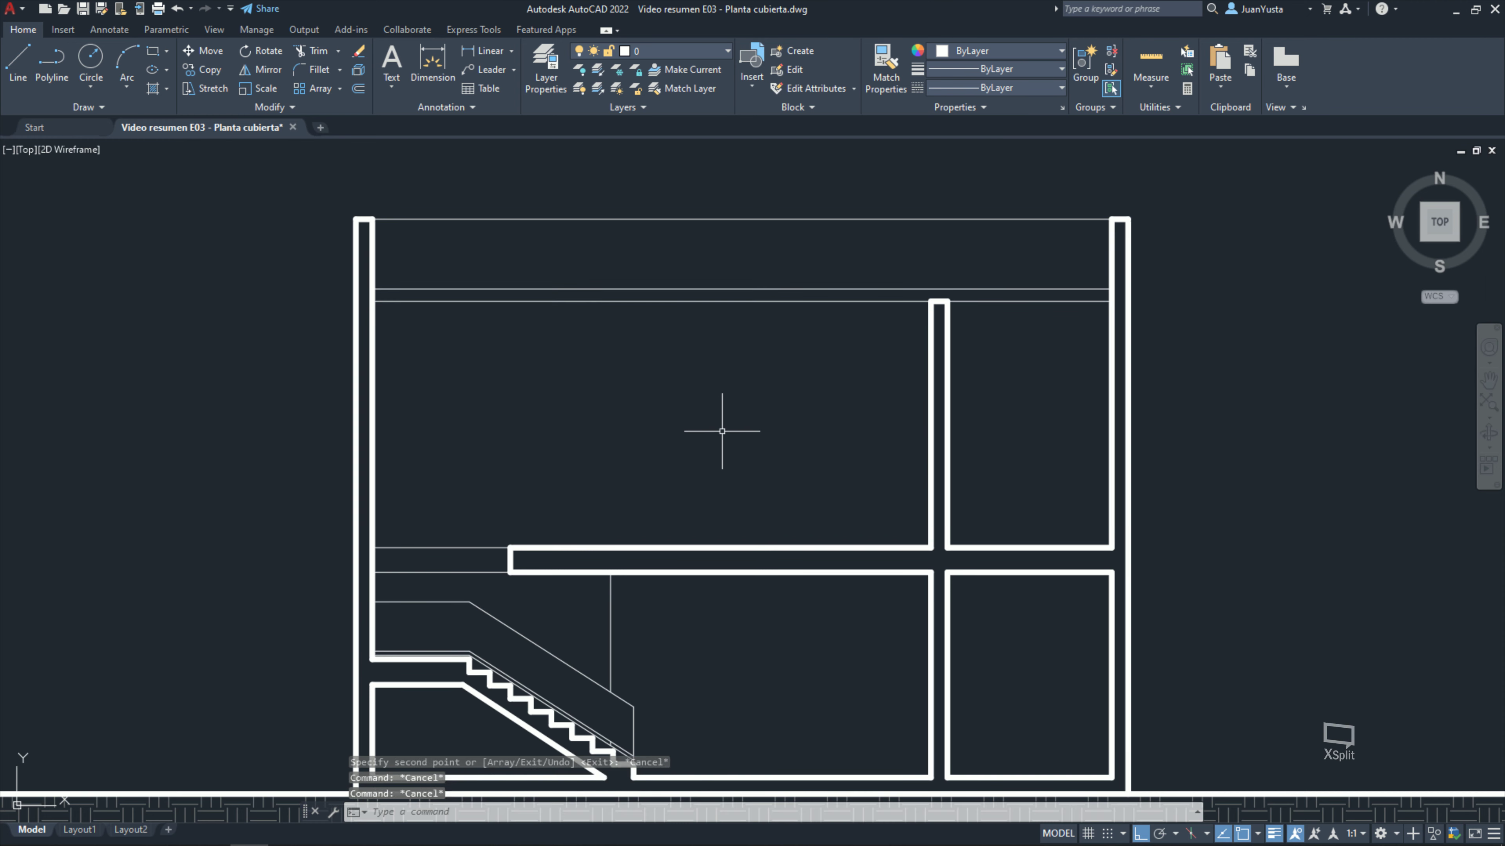
key("alt+Tab")
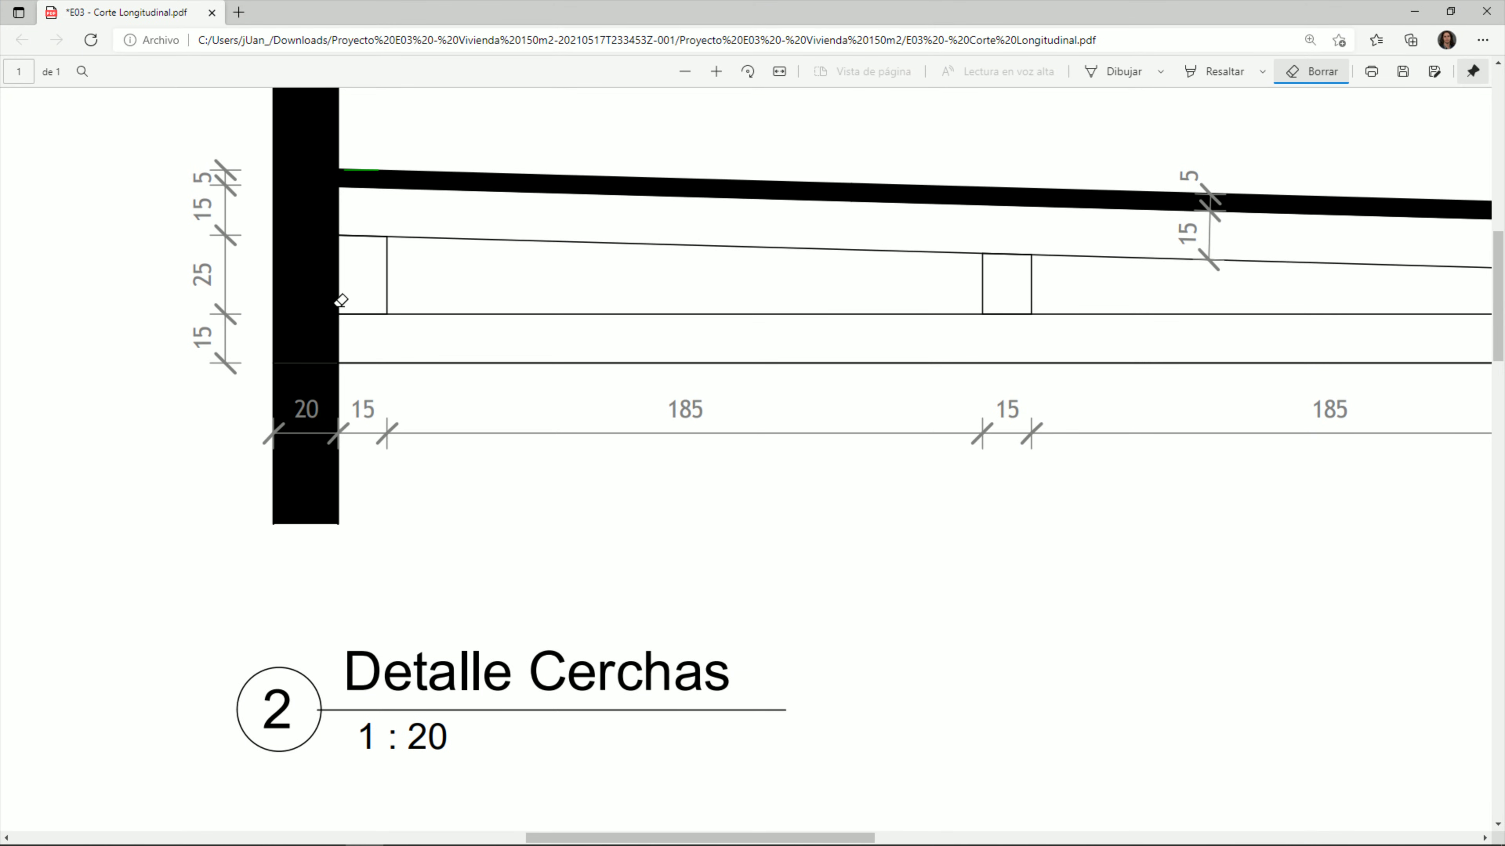
Step: Circle the 25 dimension in blue ink with the Dibujar pen, reviewing the truss sheet
left_click(1107, 76)
scroll(214, 266, "left", 3)
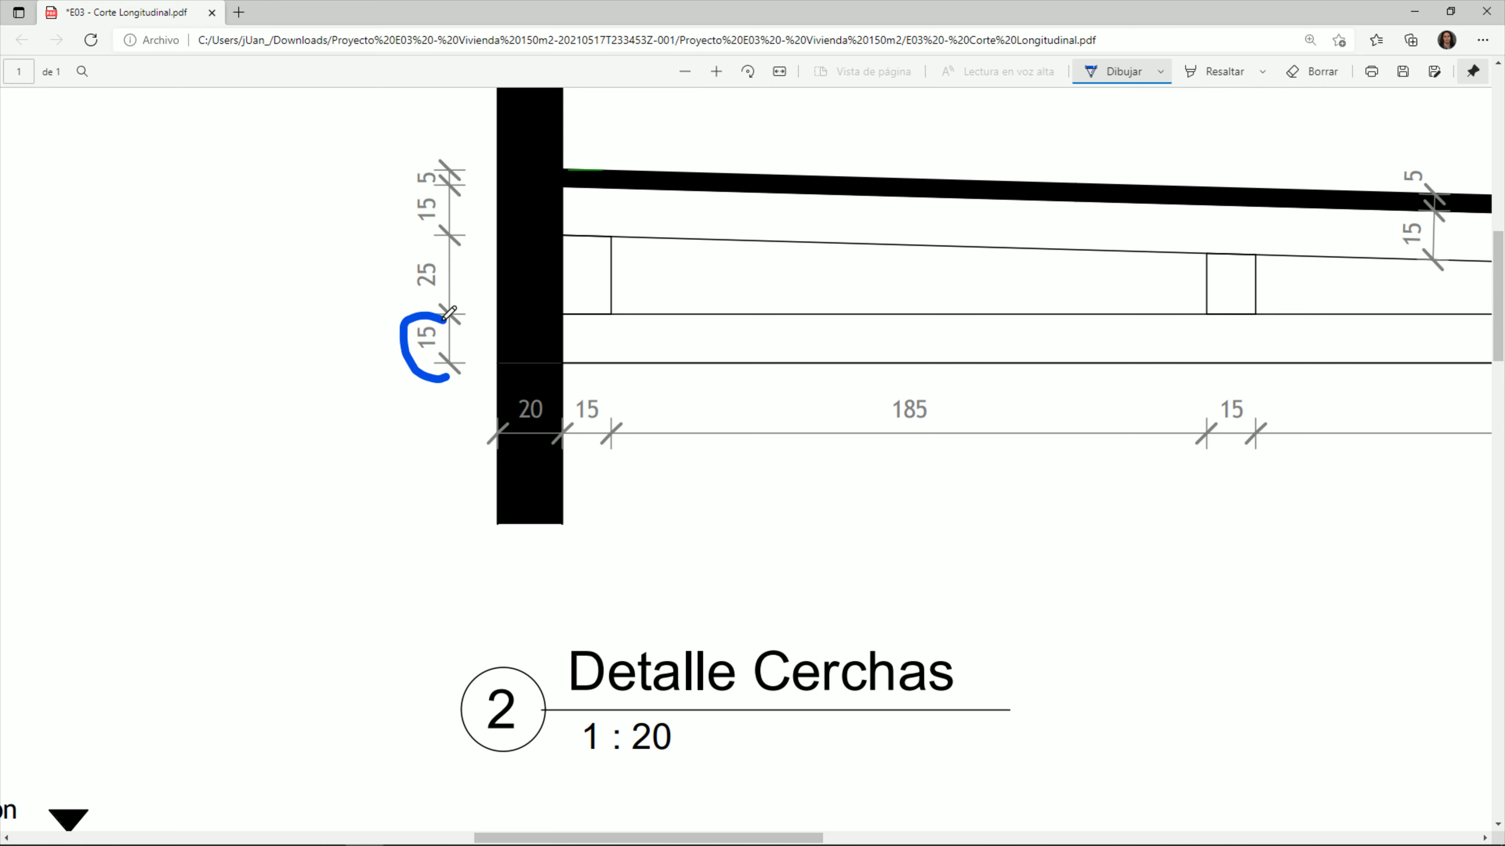
left_click_drag(456, 258, 445, 304)
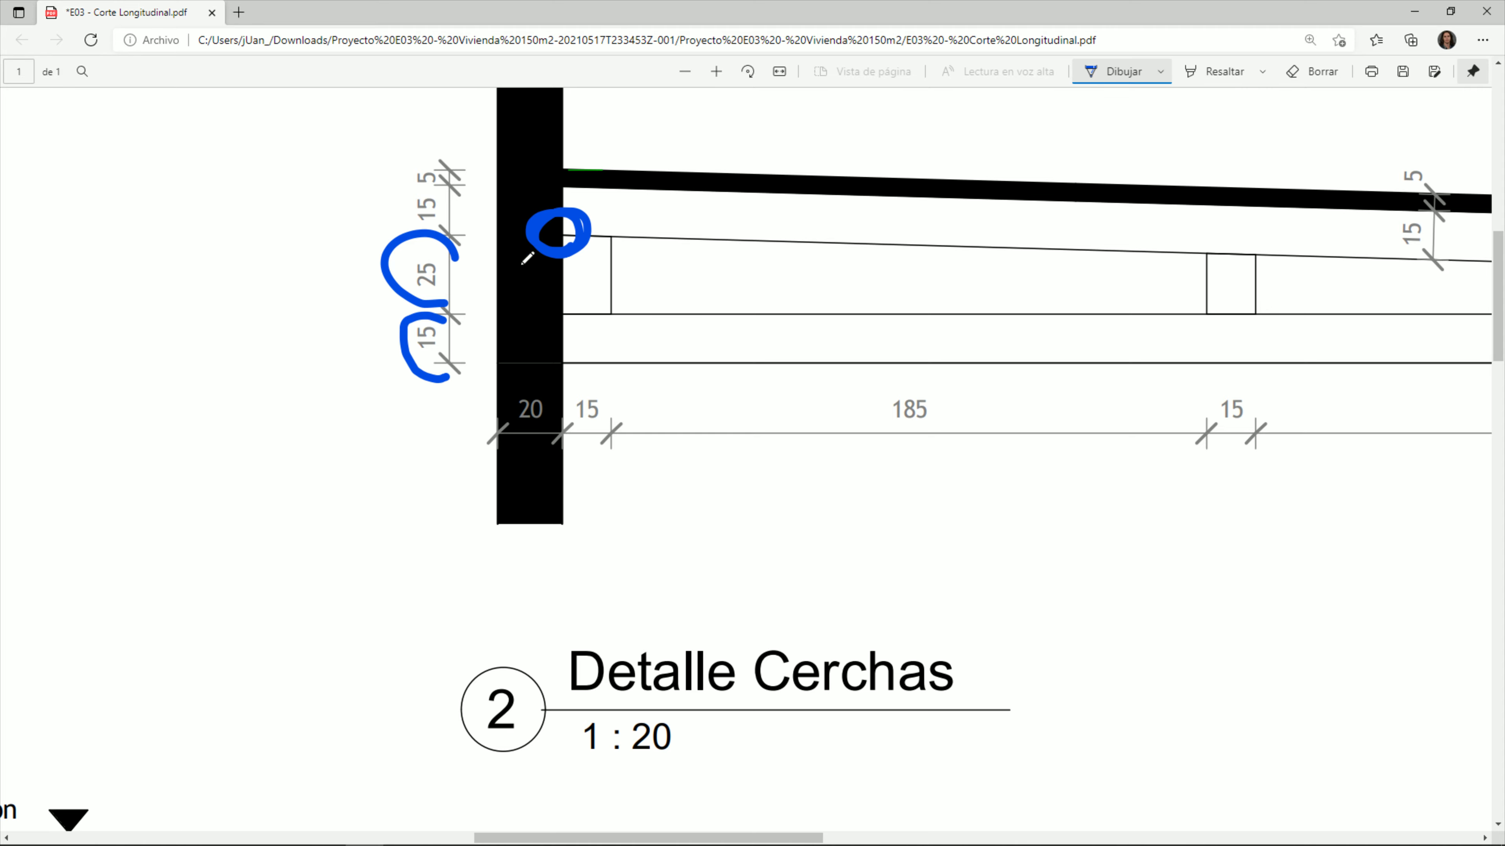
scroll(314, 285, "down", 2, "ctrl")
scroll(314, 284, "down", 1, "ctrl")
scroll(314, 284, "down", 2, "ctrl")
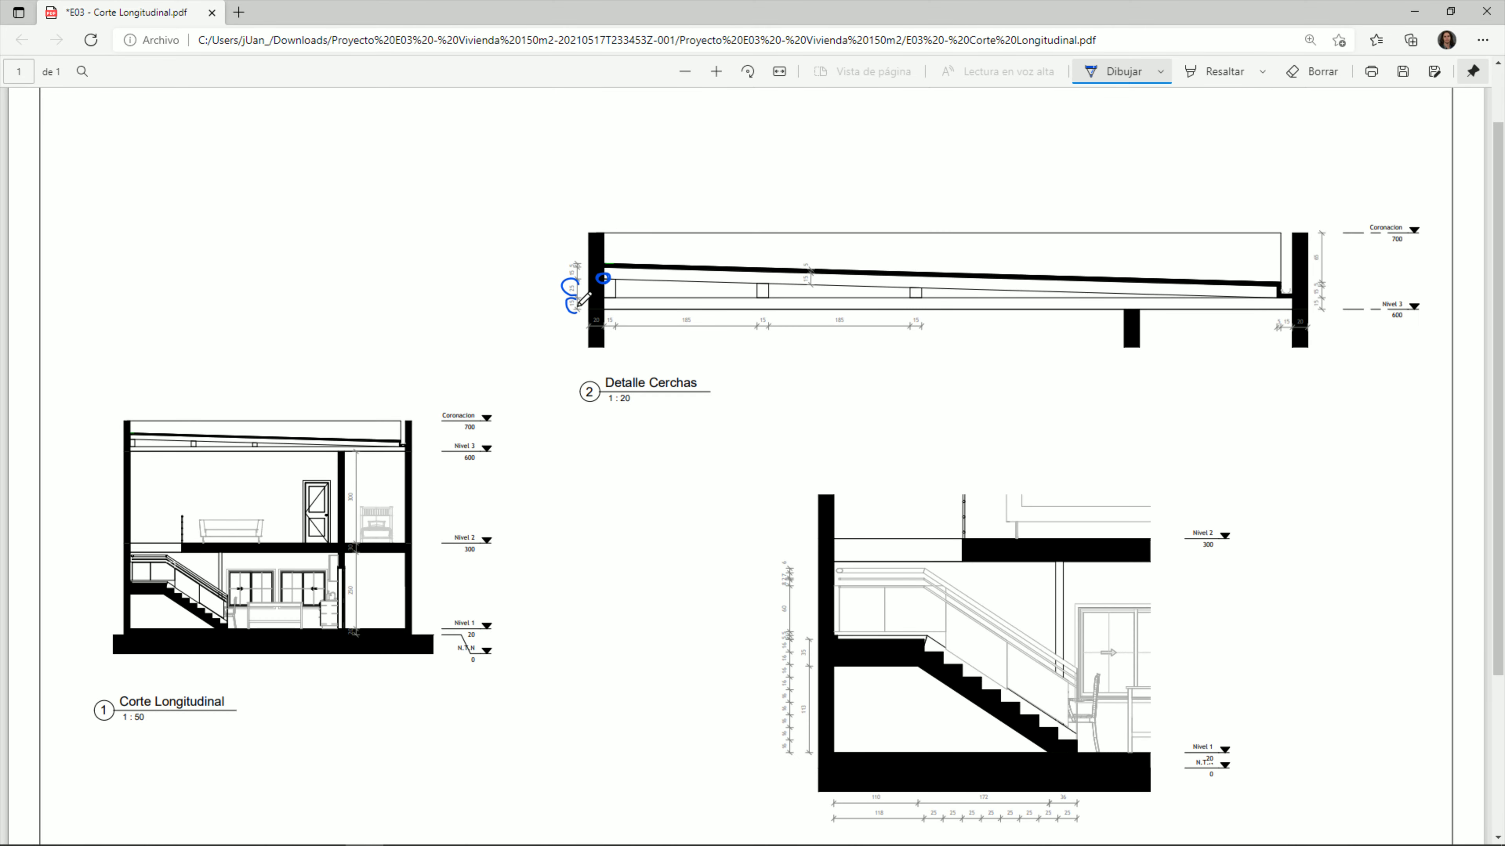
scroll(1360, 379, "up", 2, "ctrl")
scroll(1192, 413, "up", 2, "ctrl")
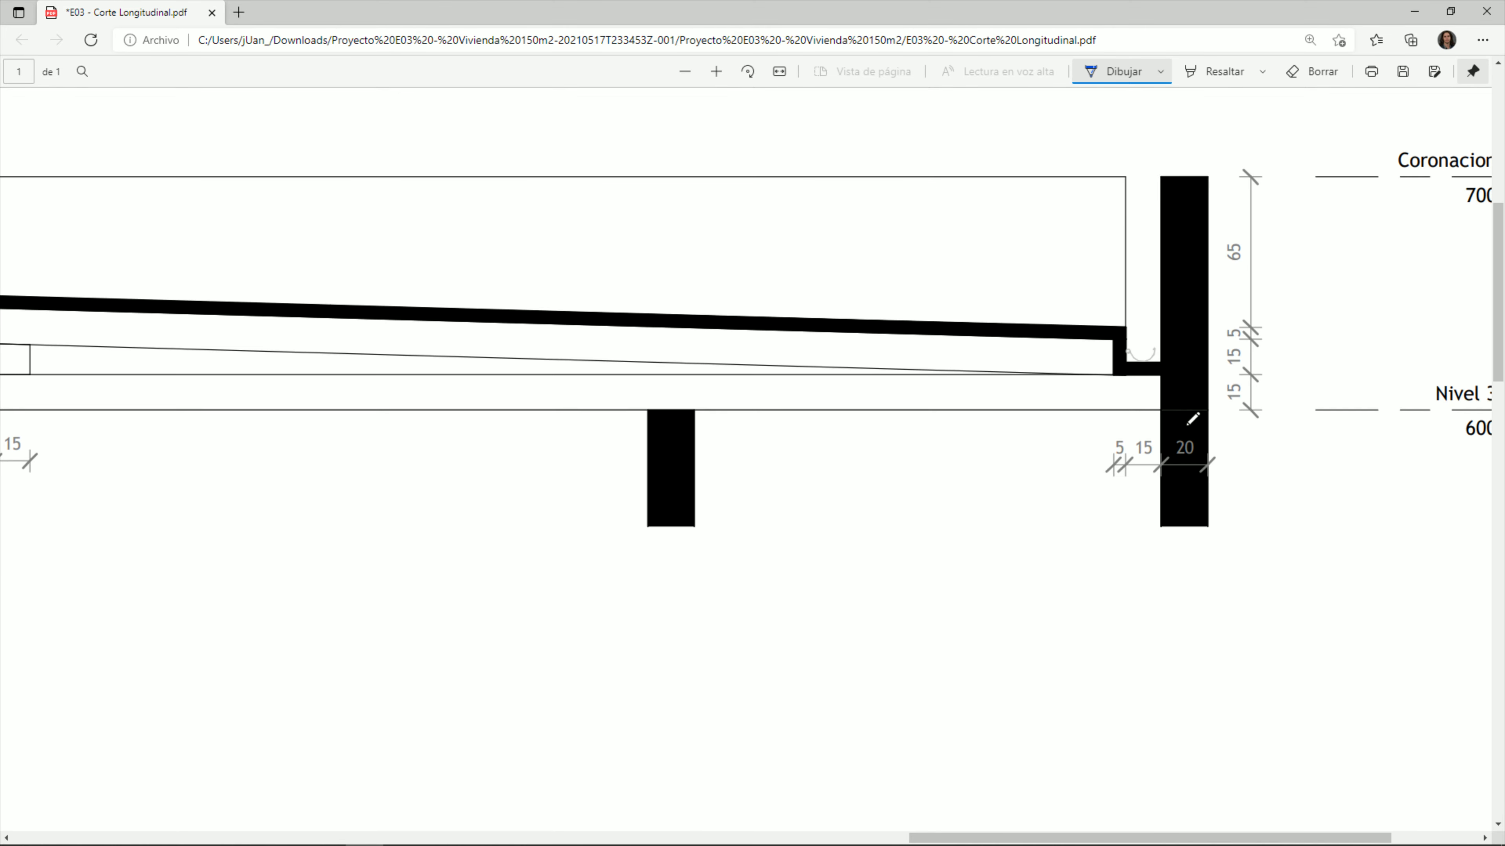
scroll(1193, 415, "up", 1, "ctrl")
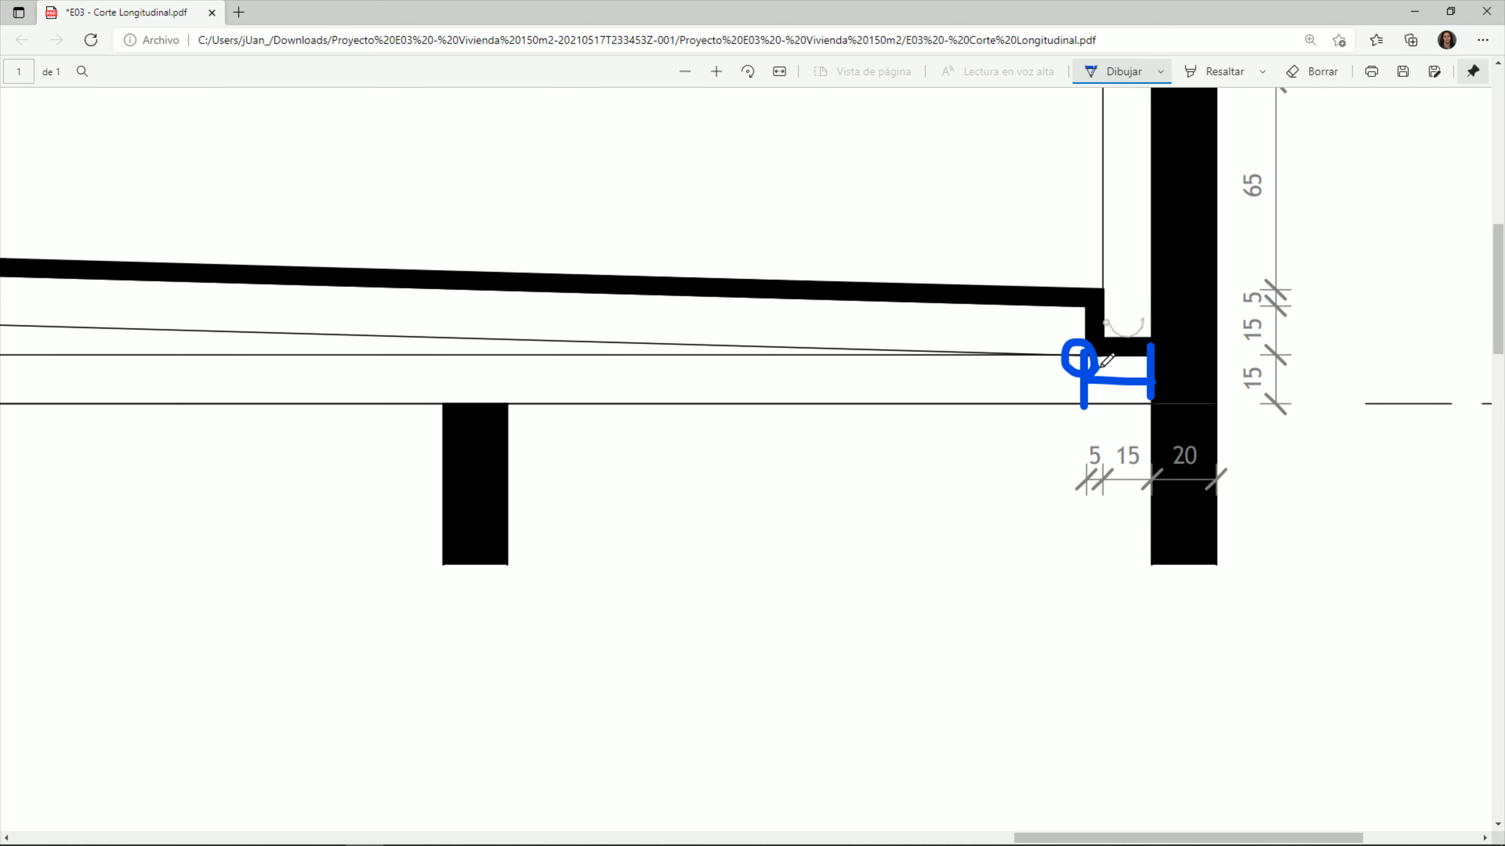
scroll(1105, 360, "down", 1, "ctrl")
scroll(1105, 359, "down", 2, "ctrl")
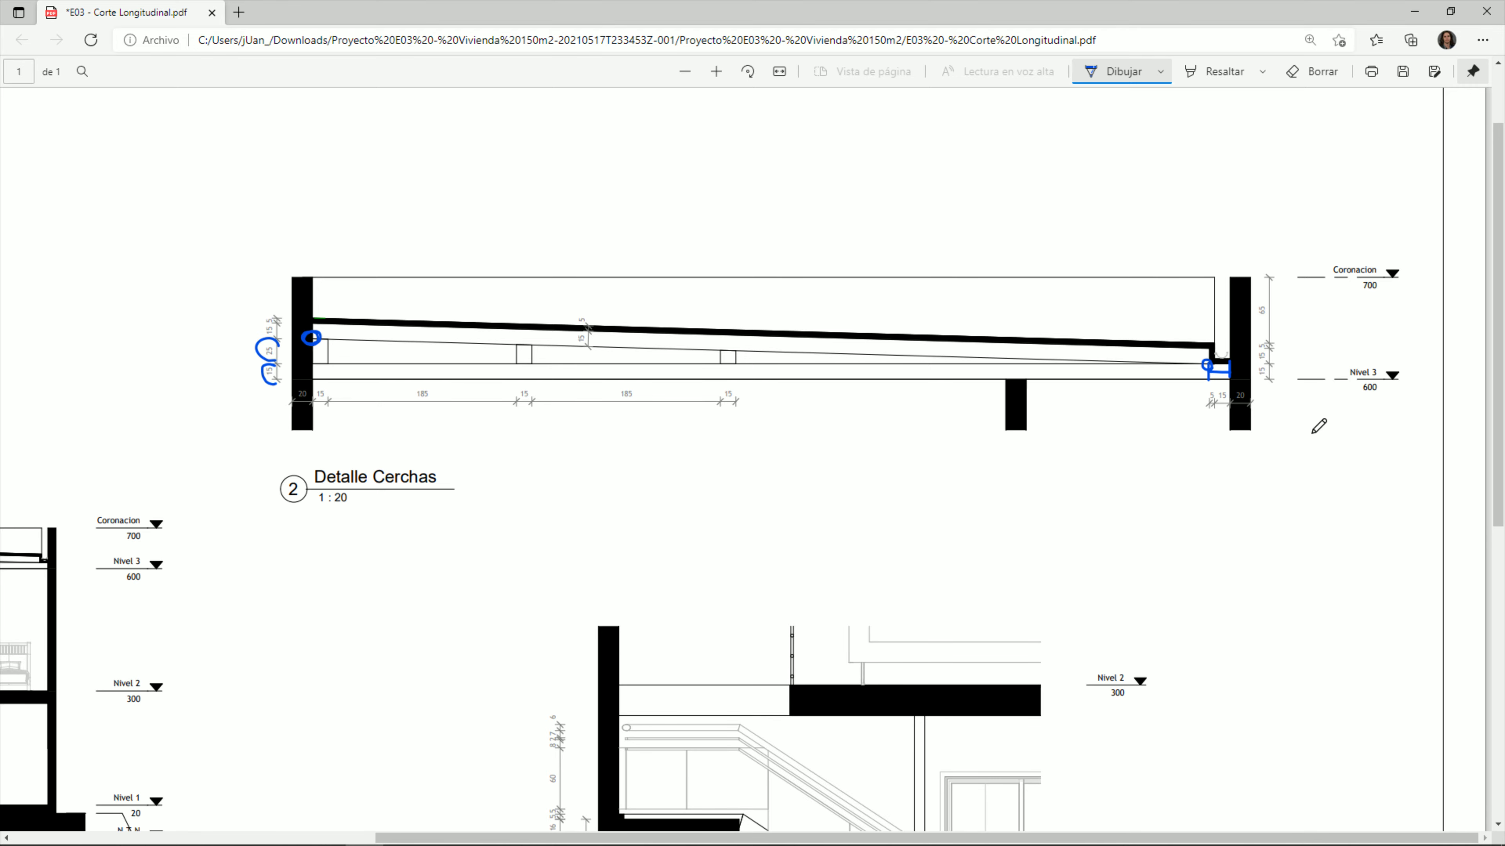
scroll(237, 311, "up", 1, "ctrl")
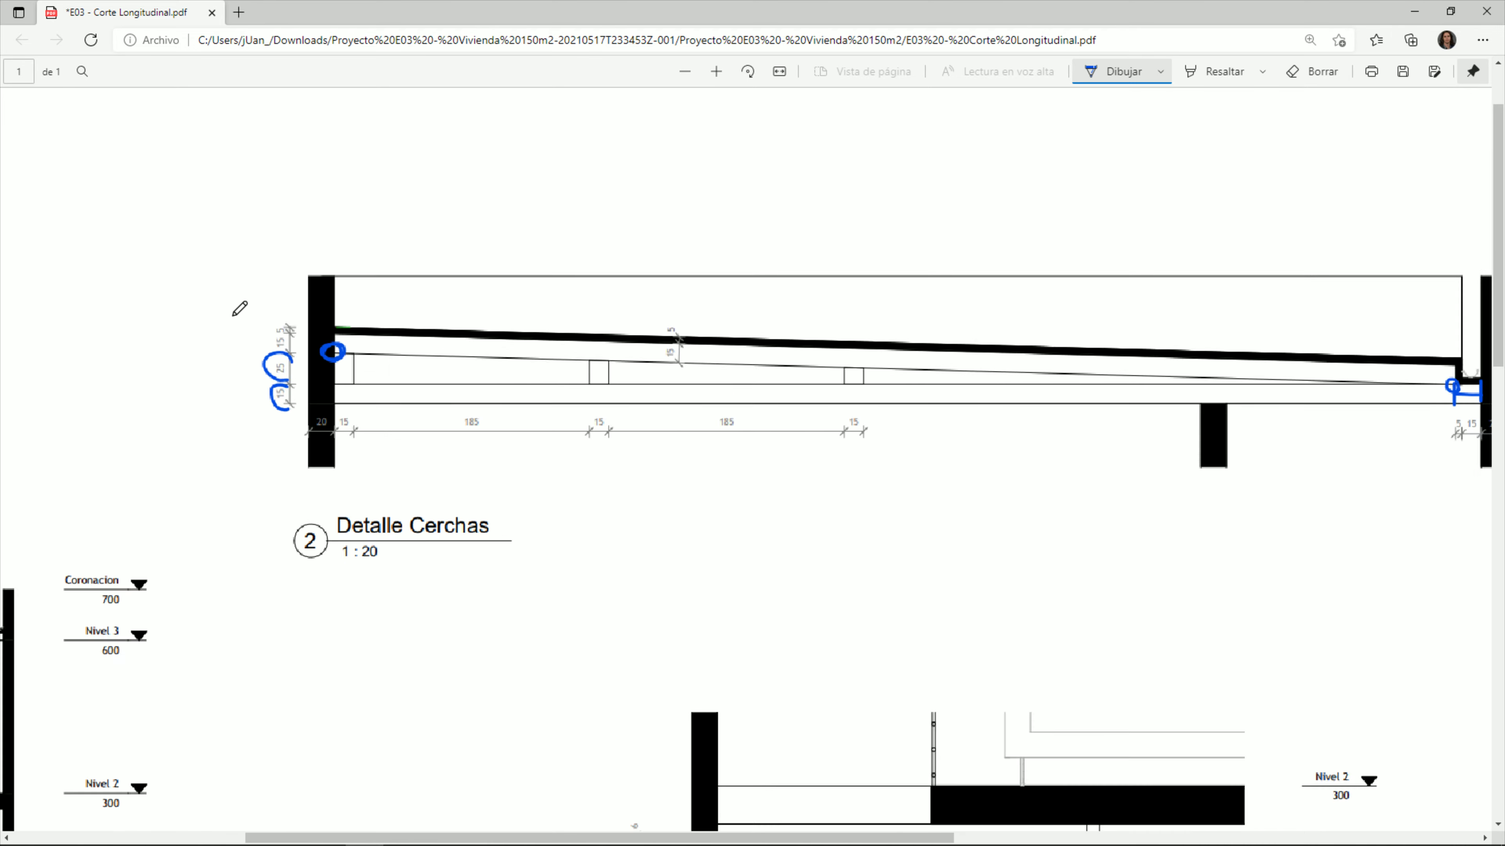
scroll(237, 311, "up", 2, "ctrl")
scroll(318, 448, "up", 1, "ctrl")
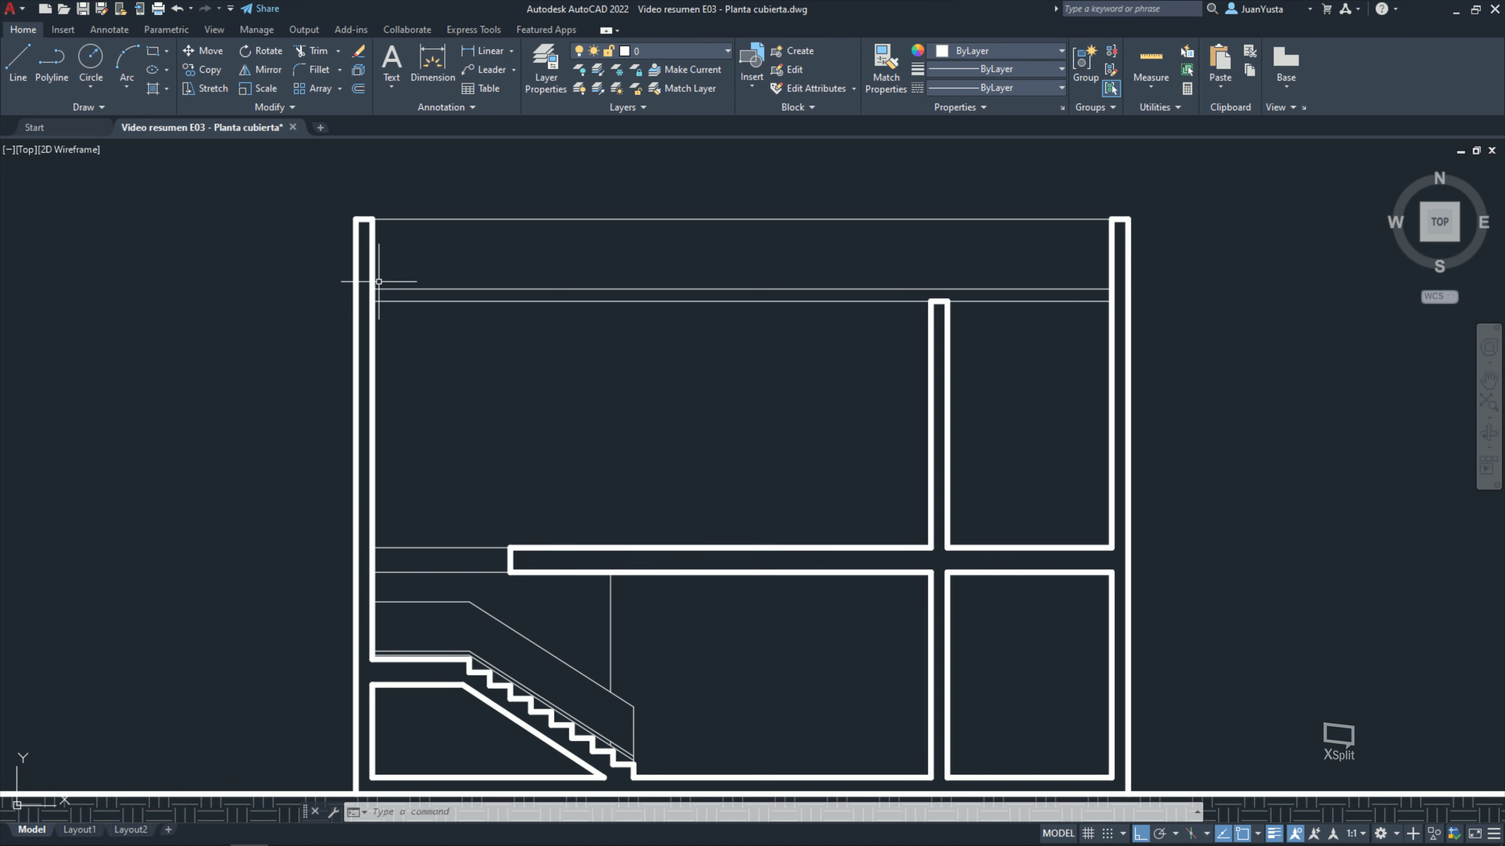
Step: Draw a line from the left wall corner: 25 units vertical, then horizontal past the wall
scroll(373, 285, "up", 8)
scroll(450, 332, "up", 2)
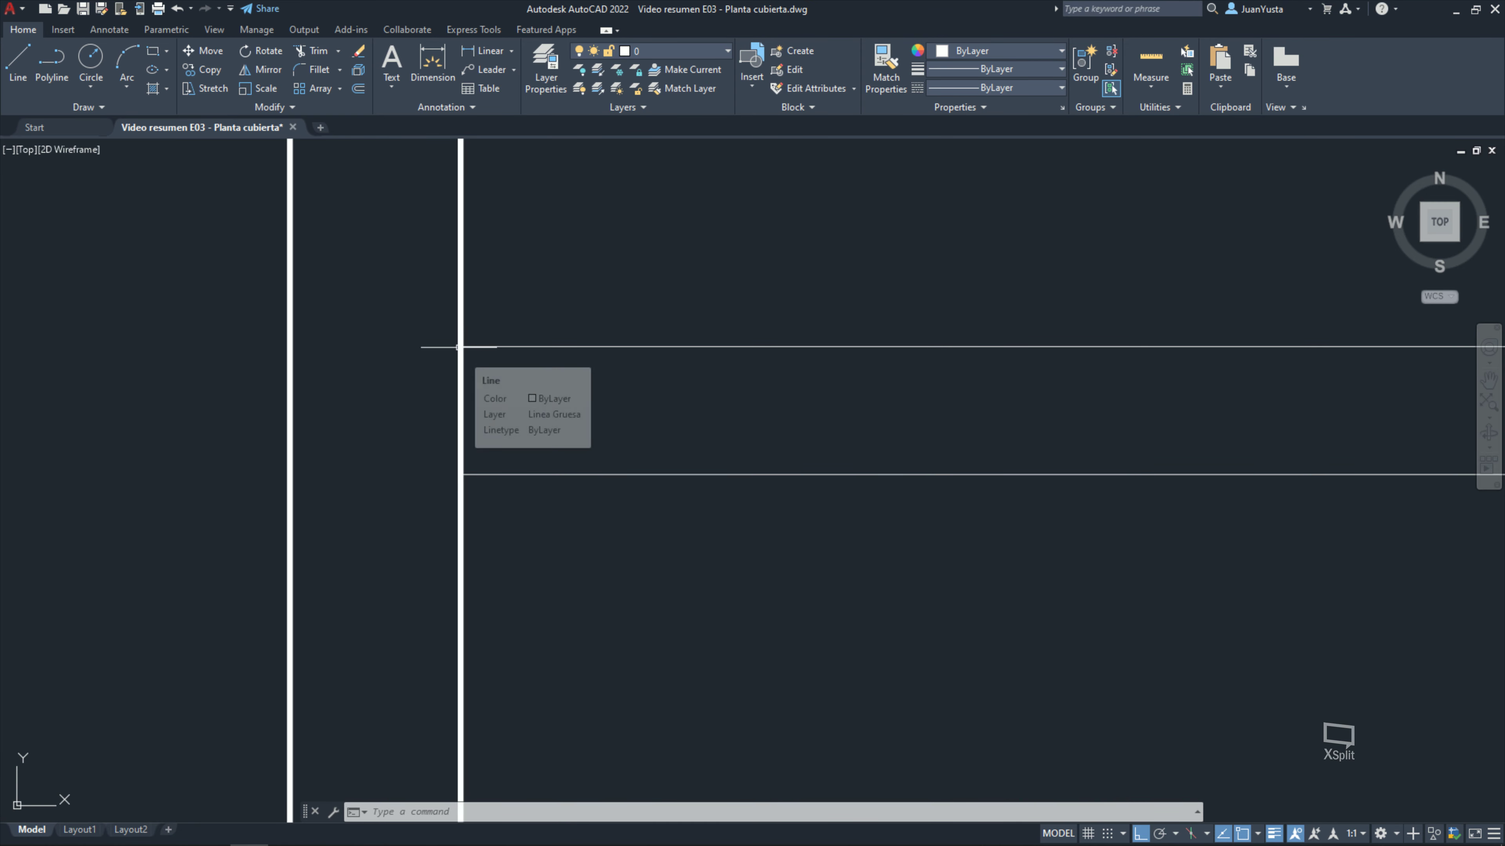
scroll(460, 348, "down", 6)
middle_click_drag(578, 370, 511, 397)
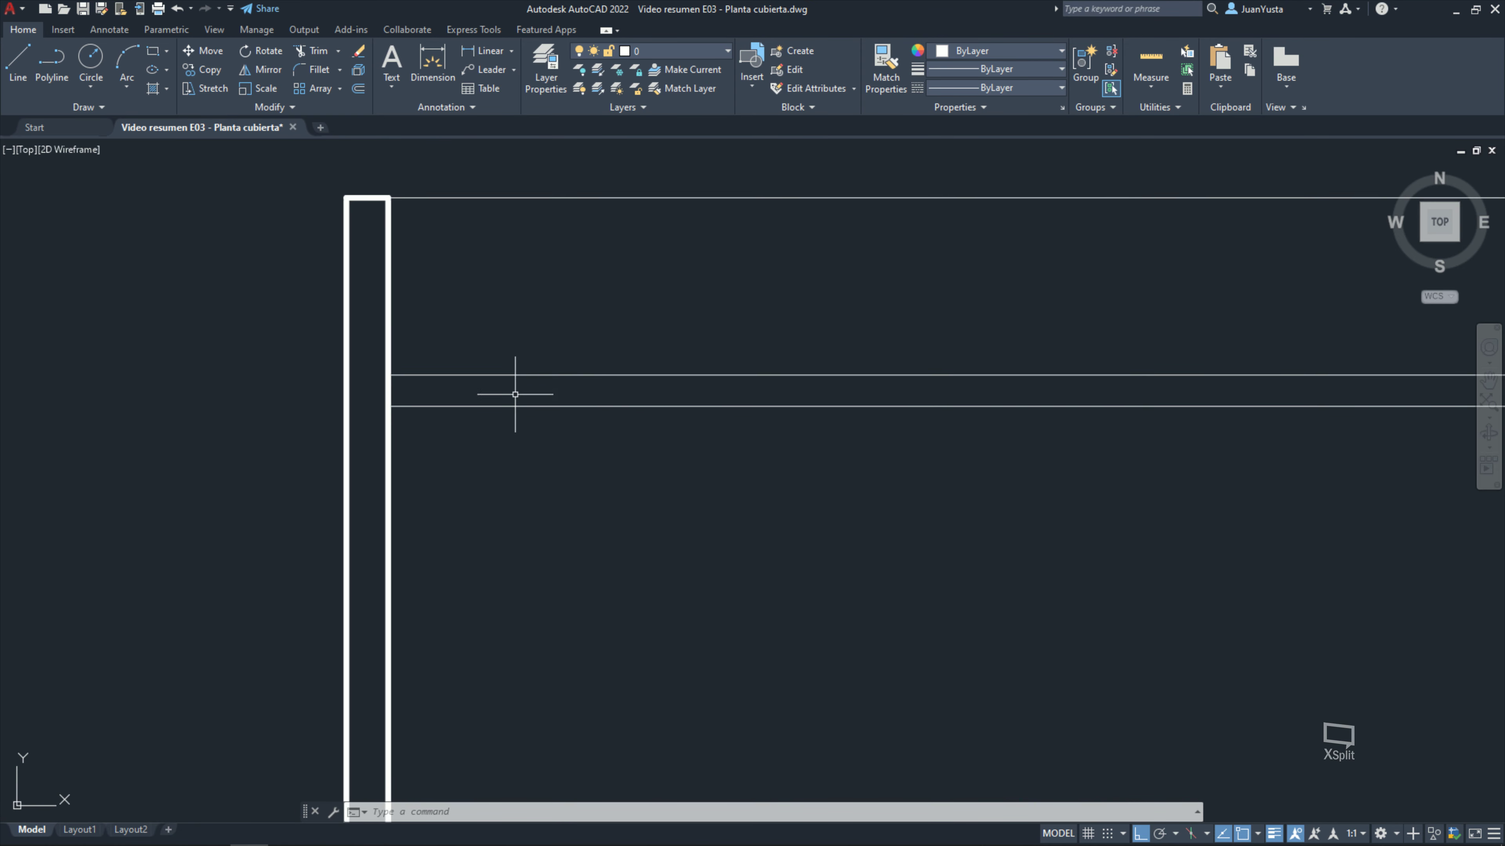
scroll(417, 377, "up", 2)
key("Return")
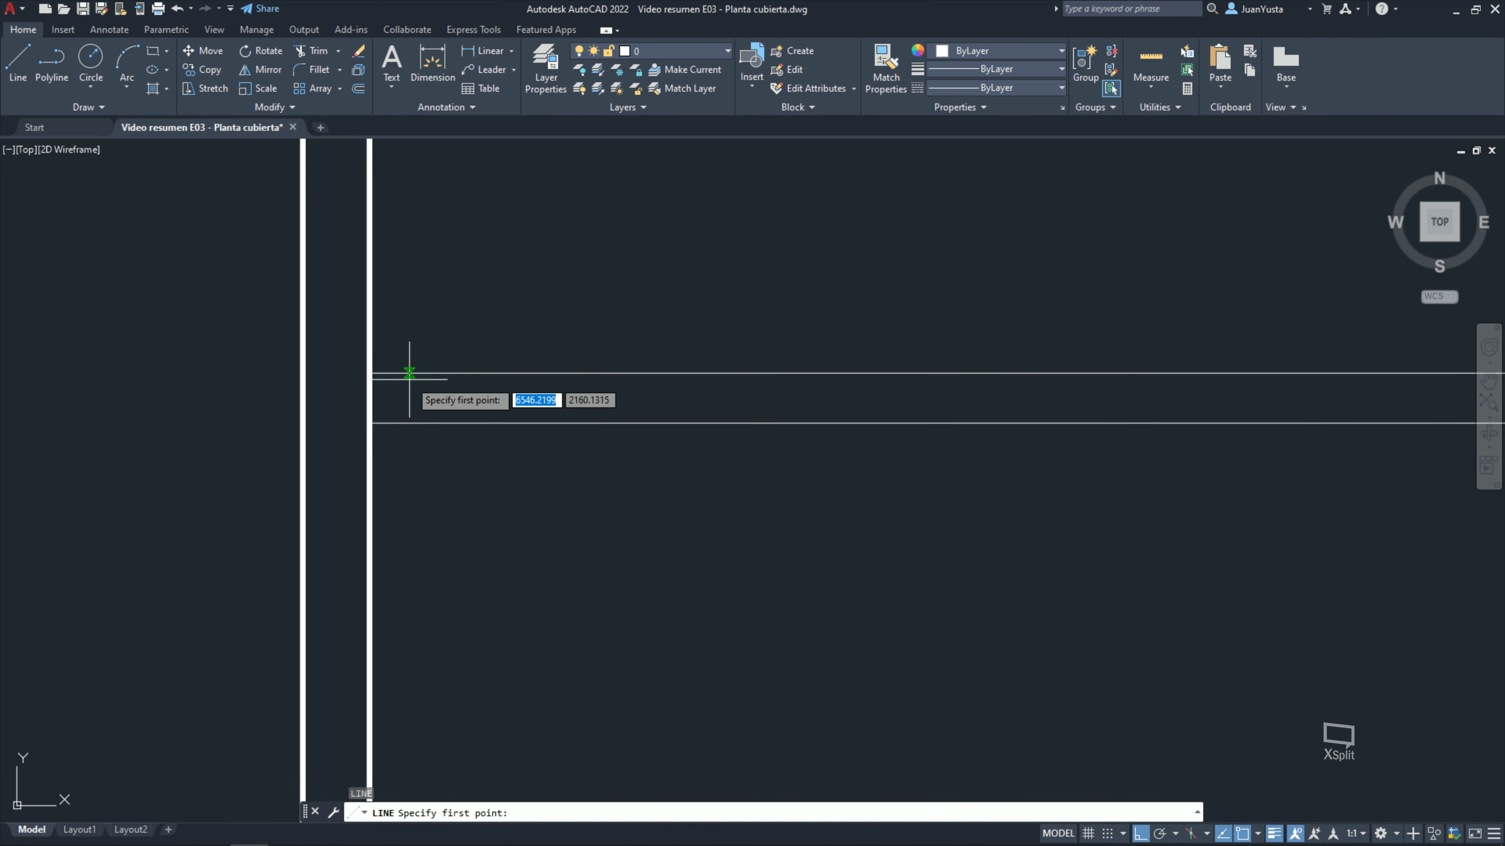
left_click(369, 373)
type("25")
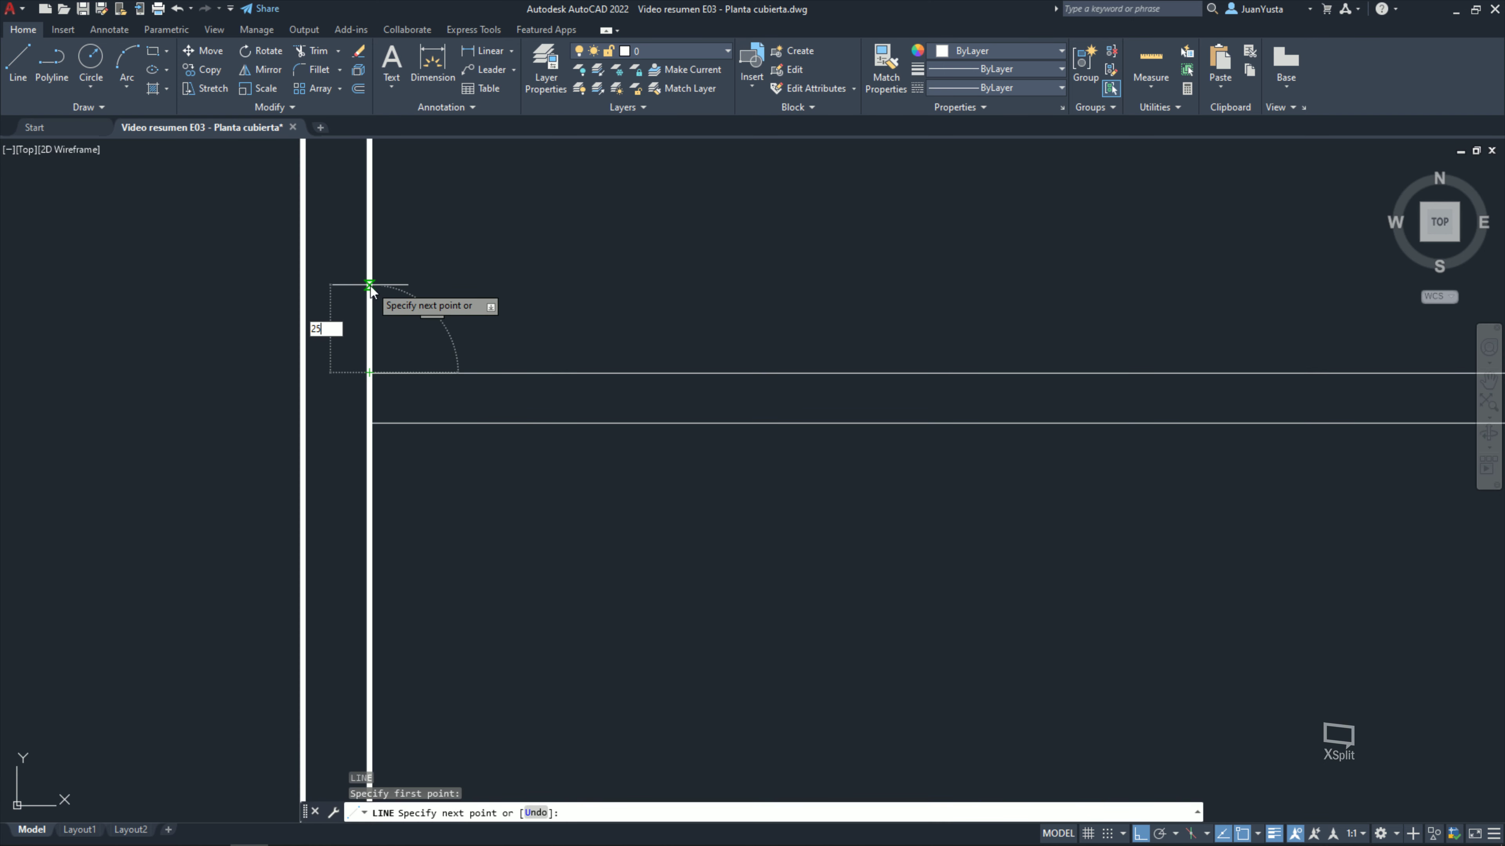
key("Return")
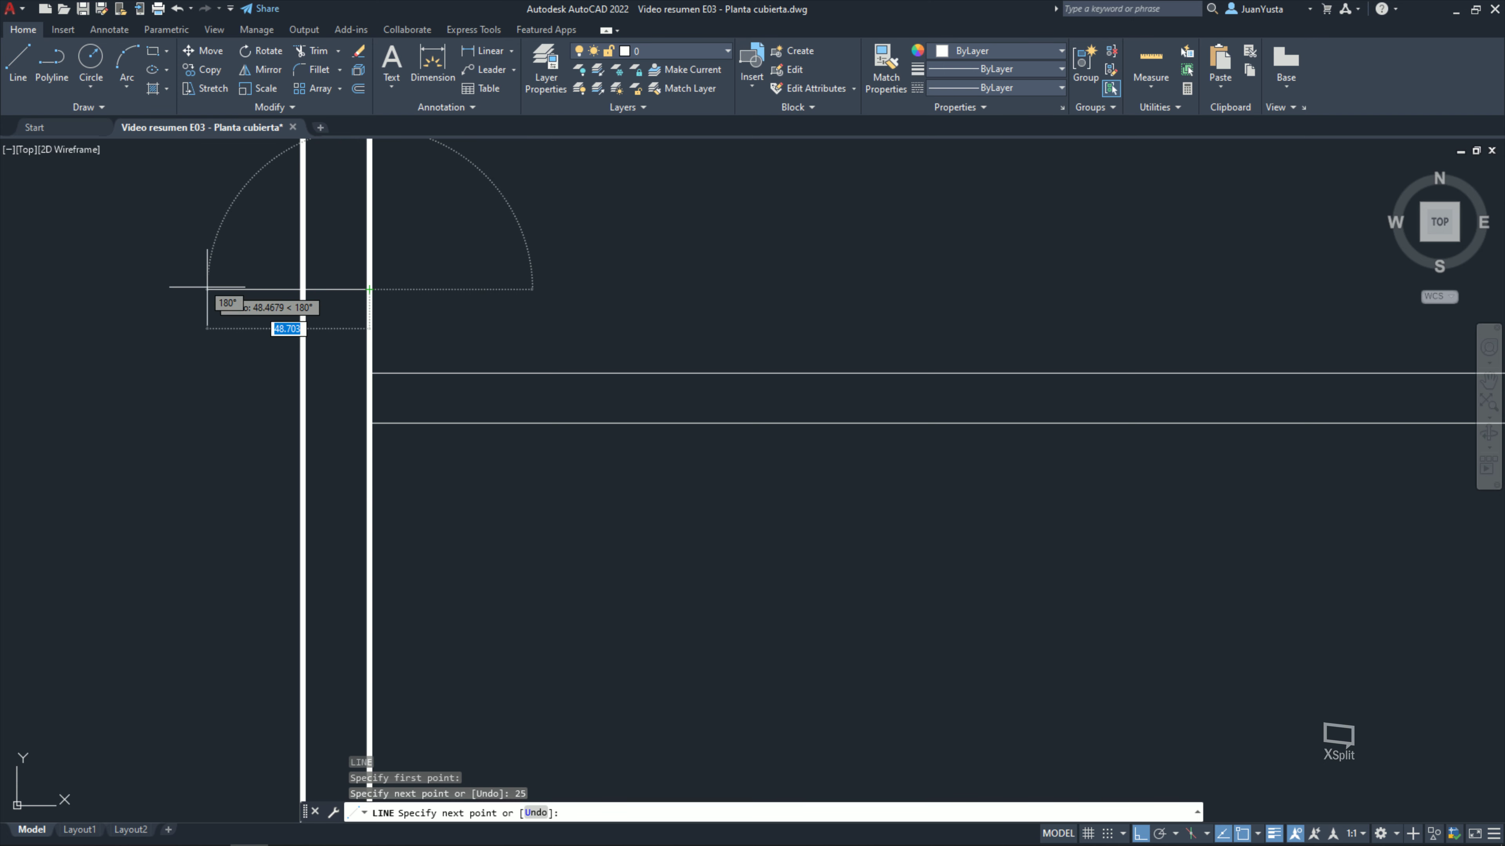
left_click(207, 289)
key("Escape")
key("Escape")
Step: Check the new horizontal line by selecting it, then clear the selection
left_click(330, 282)
left_click(306, 302)
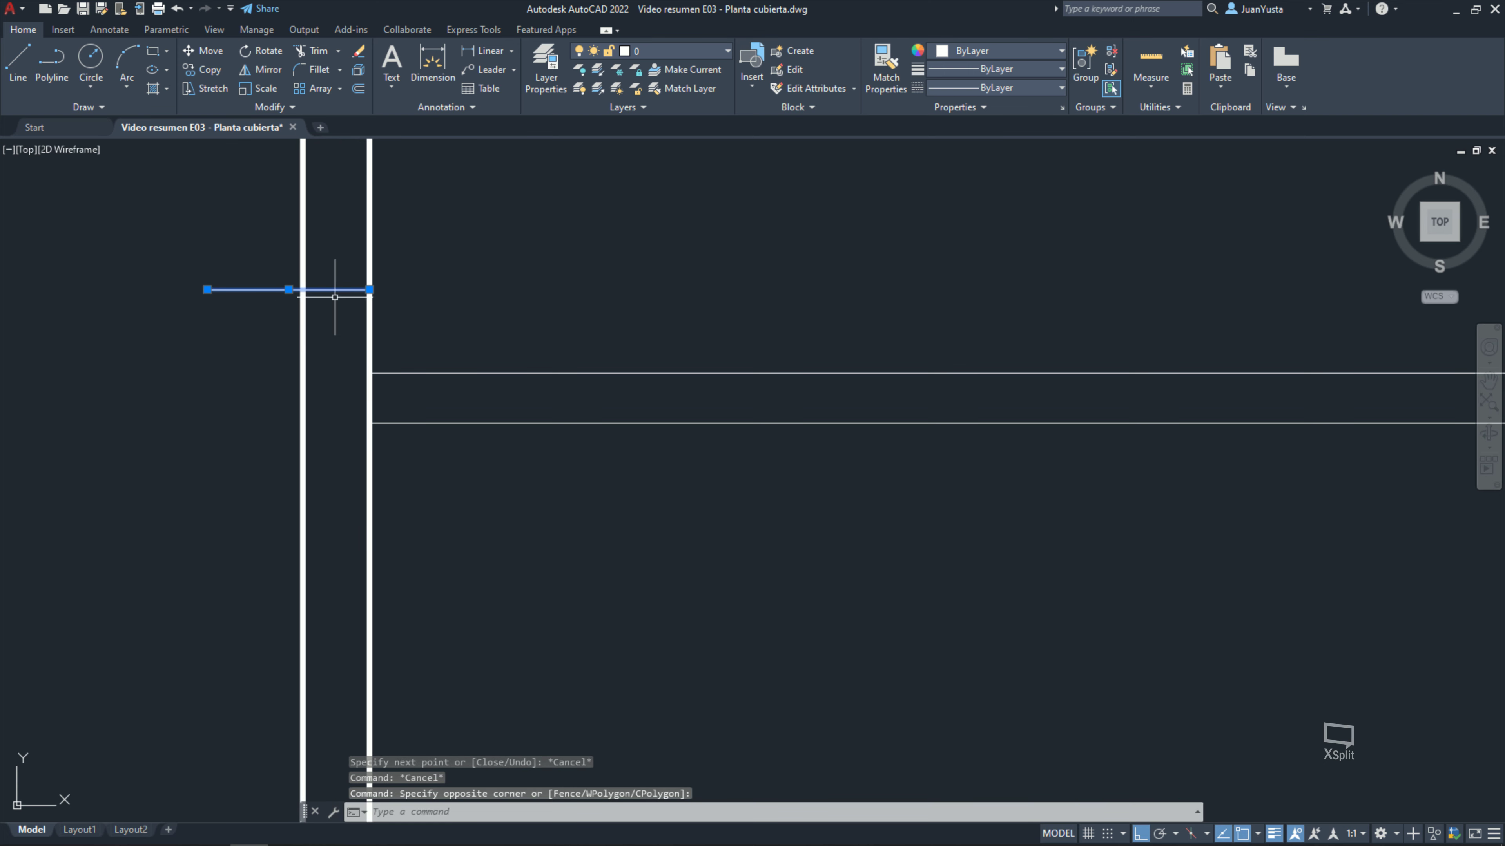
scroll(362, 294, "up", 2)
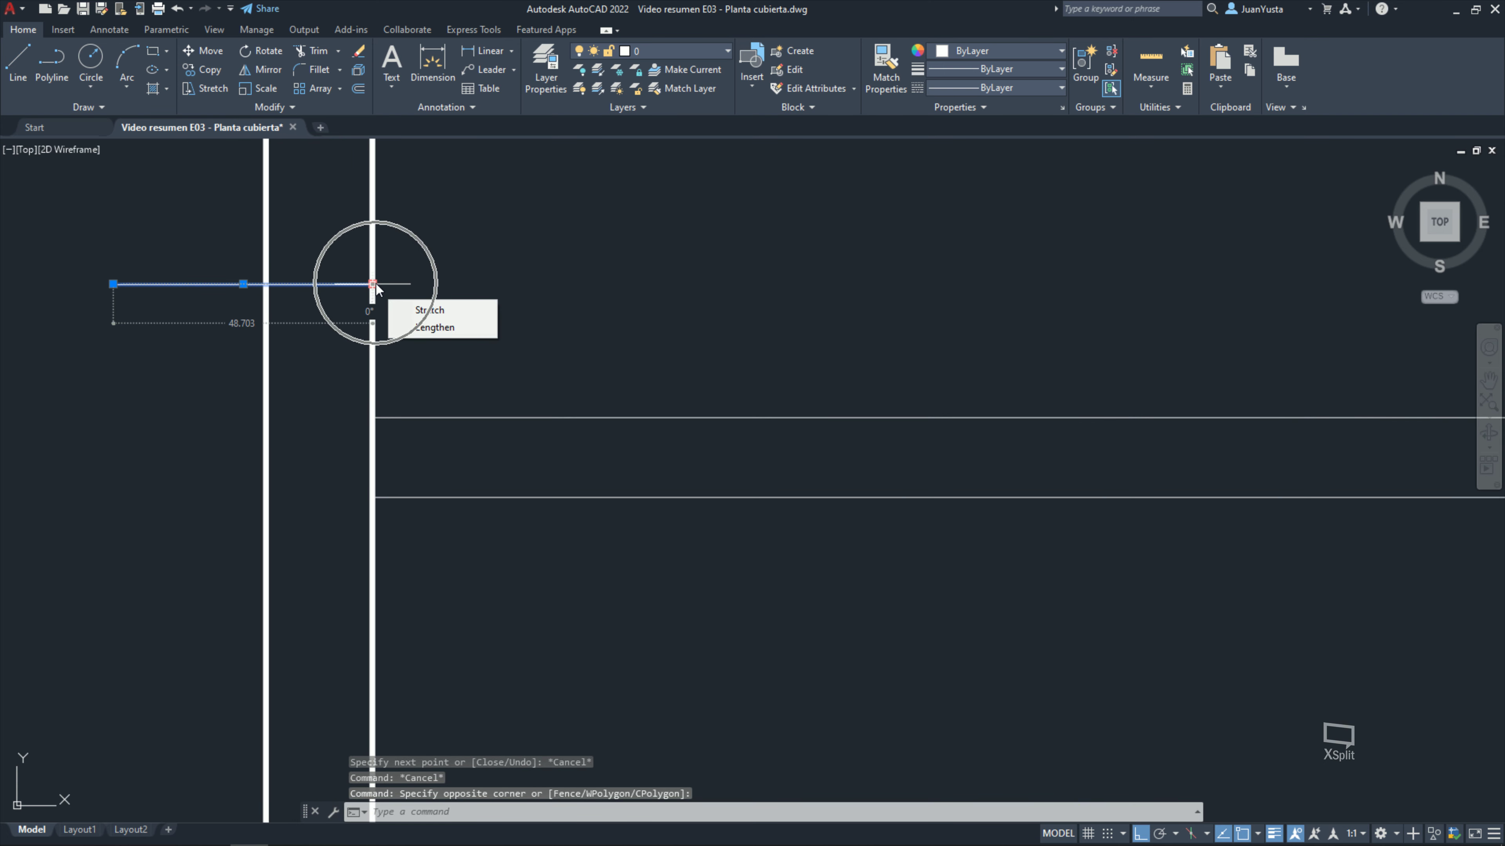
key("Escape")
scroll(305, 293, "down", 4)
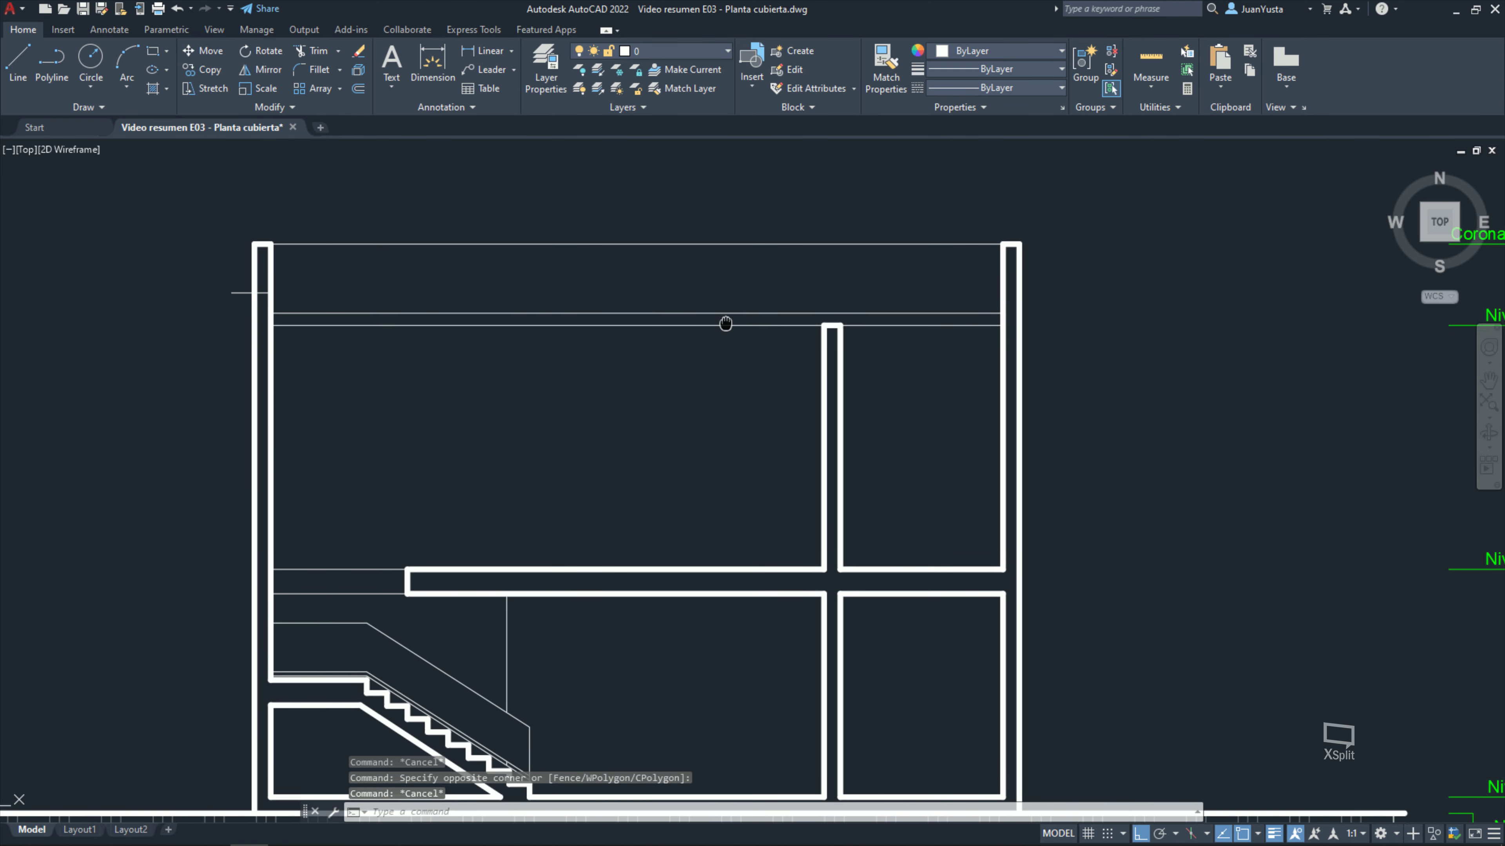
scroll(816, 322, "up", 2)
scroll(823, 346, "up", 4)
Step: Draw a line from the right wall intersection, 20 units left, then upward
type("l")
key("Return")
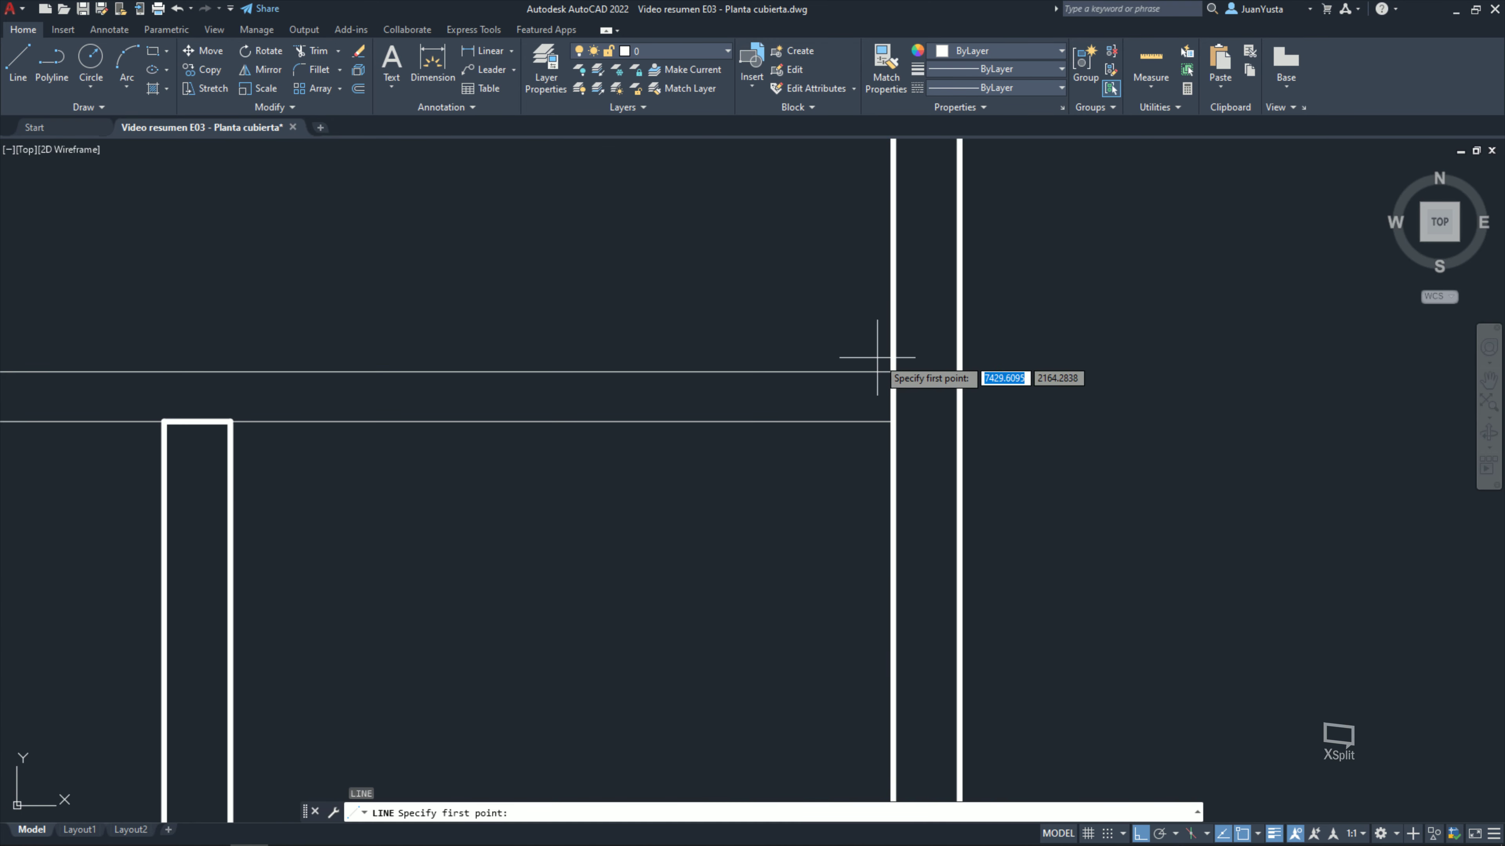
left_click(894, 371)
type("20")
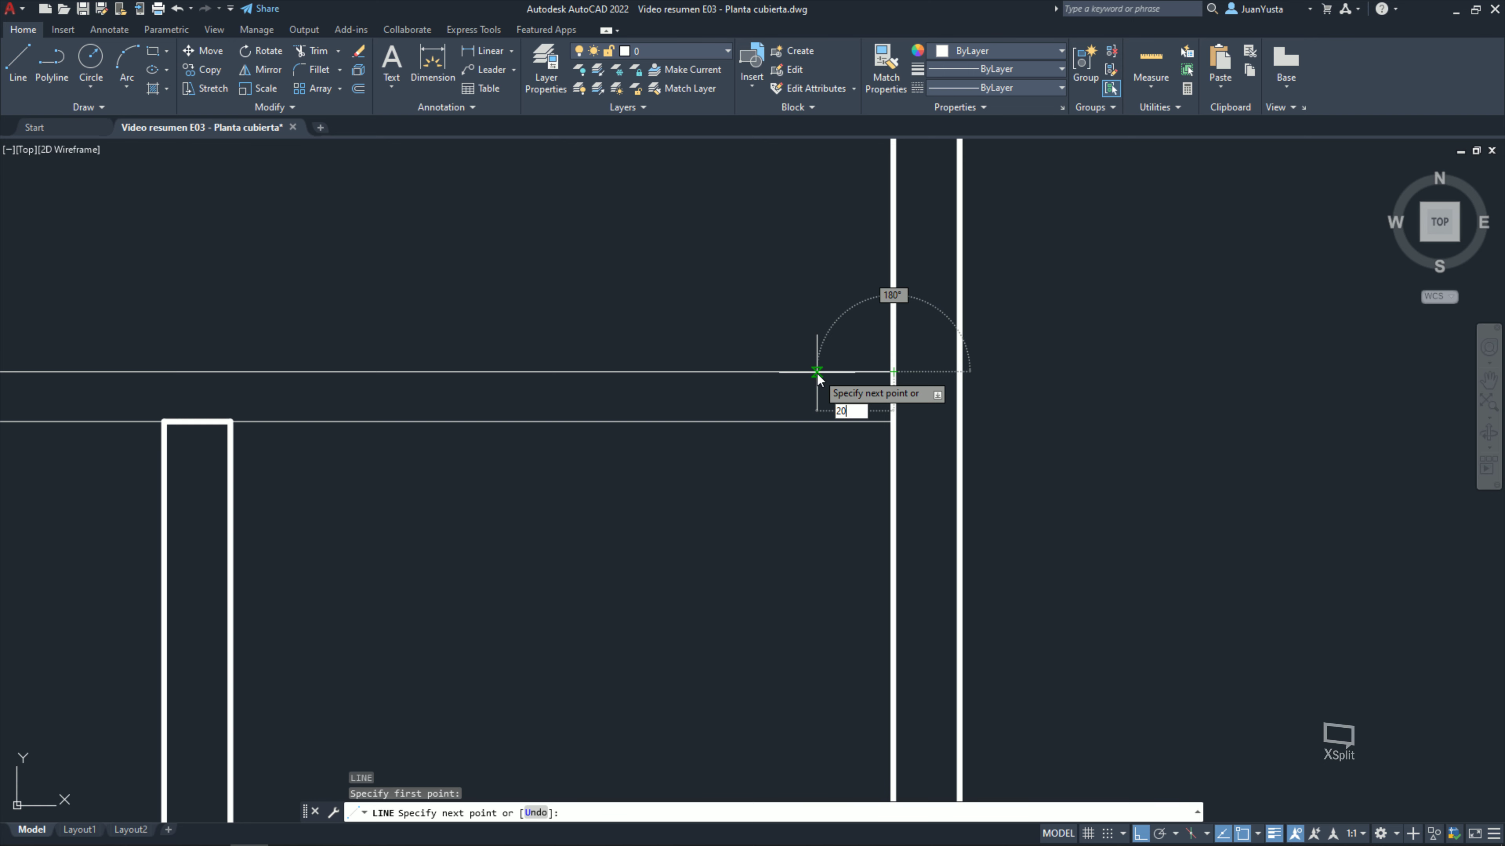
key("Return")
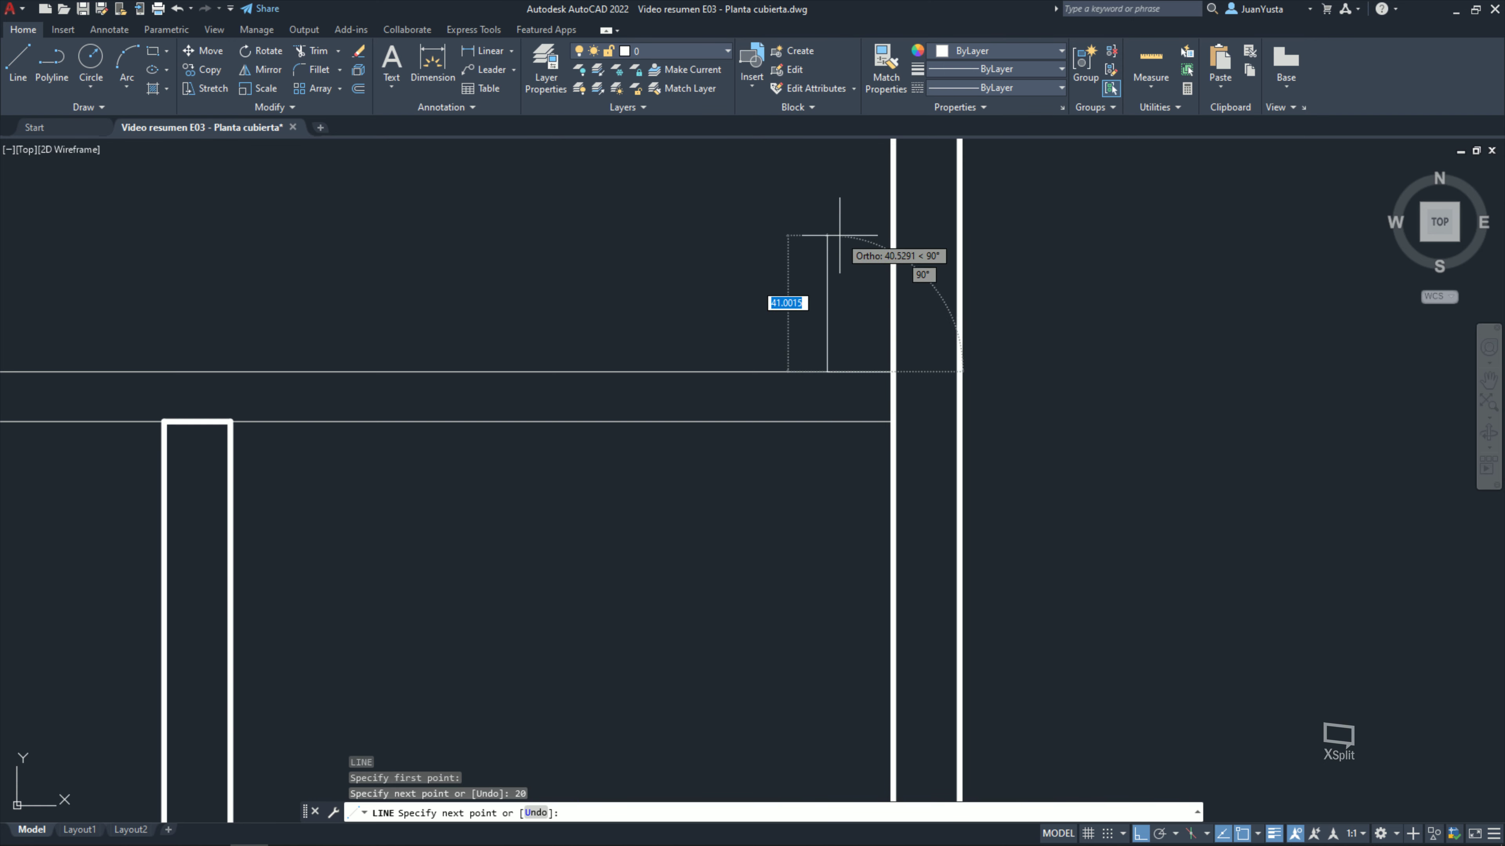
middle_click_drag(822, 242, 802, 354)
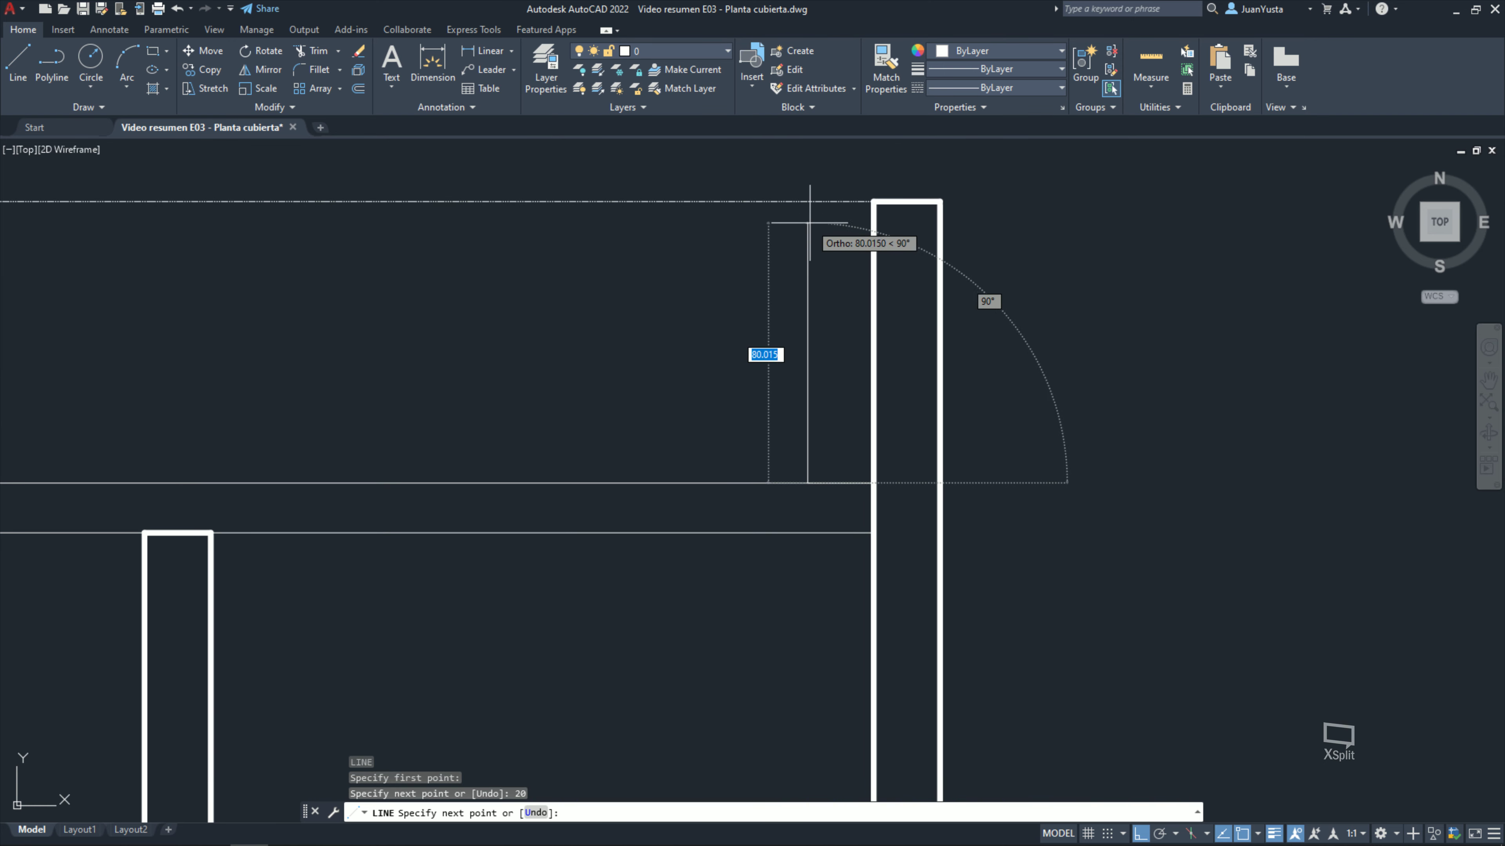
left_click(806, 259)
key("Escape")
key("Escape")
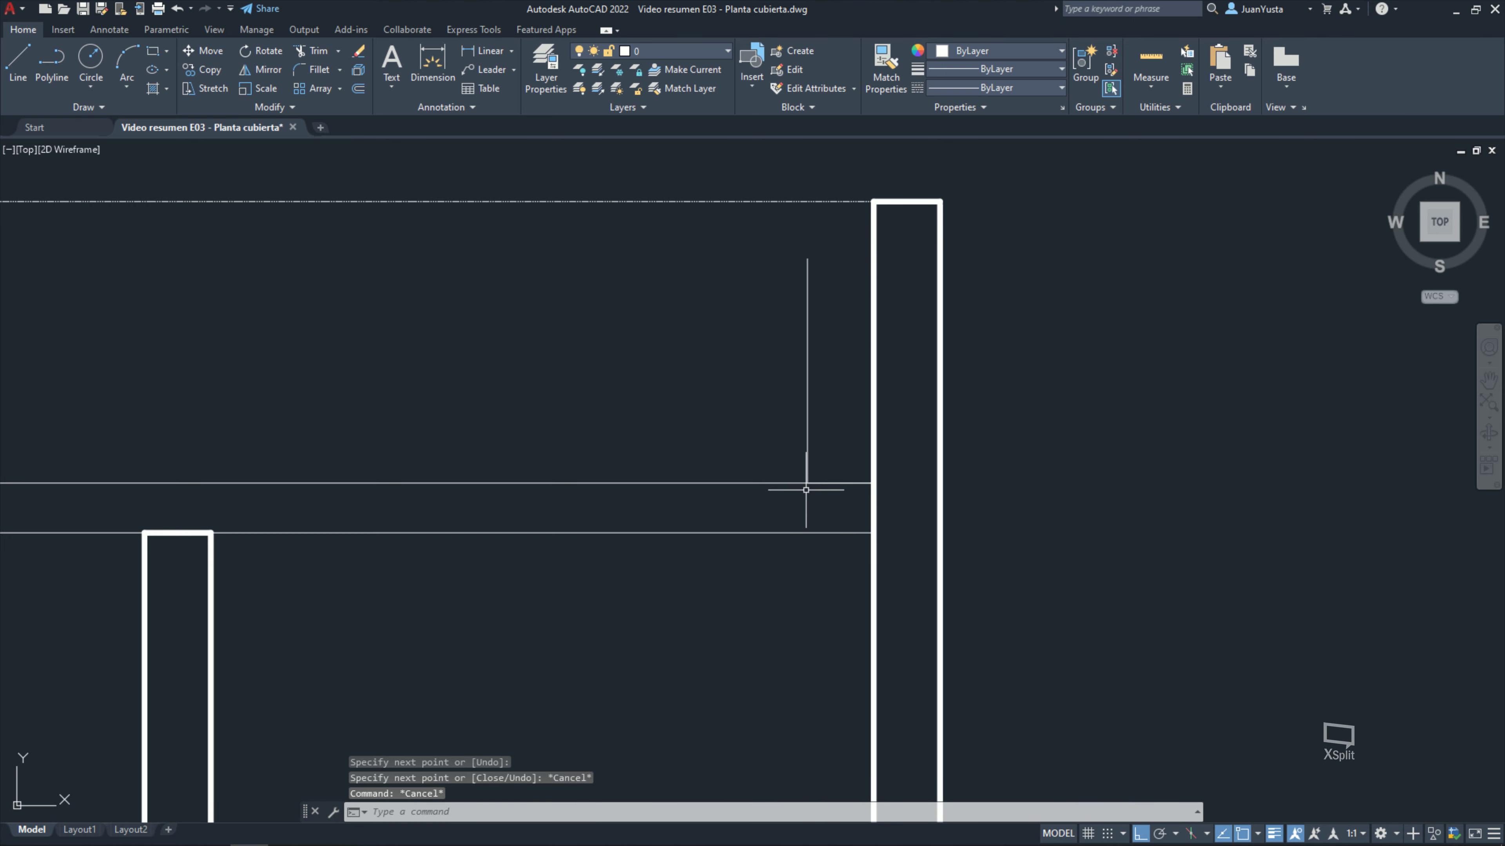
Step: Draw the sloping chord line from the right truss end to the left column endpoint
type("l")
key("Return")
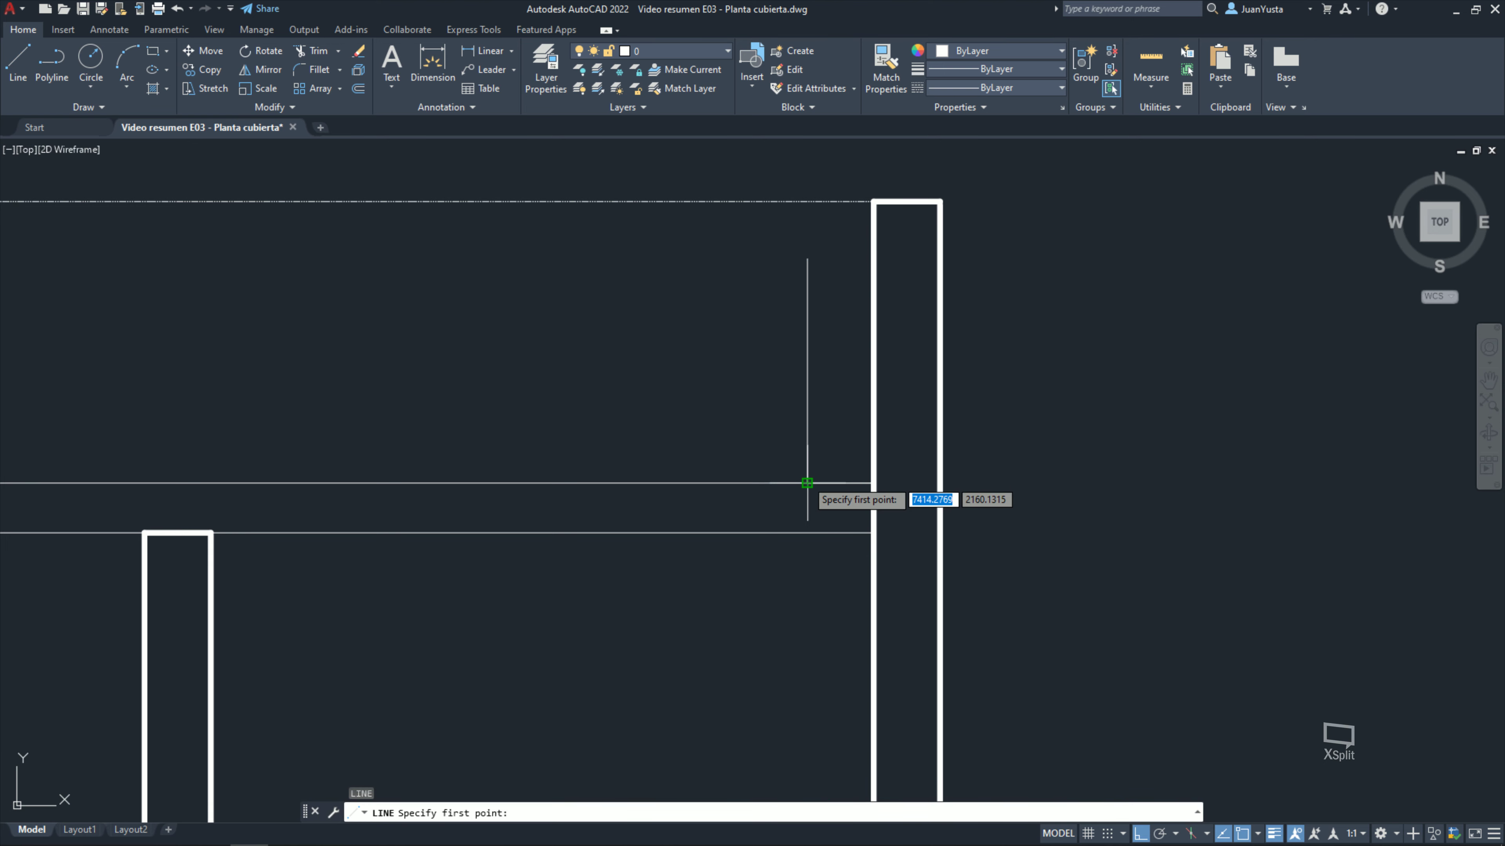
left_click(806, 491)
scroll(807, 491, "down", 3)
middle_click_drag(766, 441, 1040, 417)
scroll(491, 433, "up", 2)
scroll(332, 424, "up", 3)
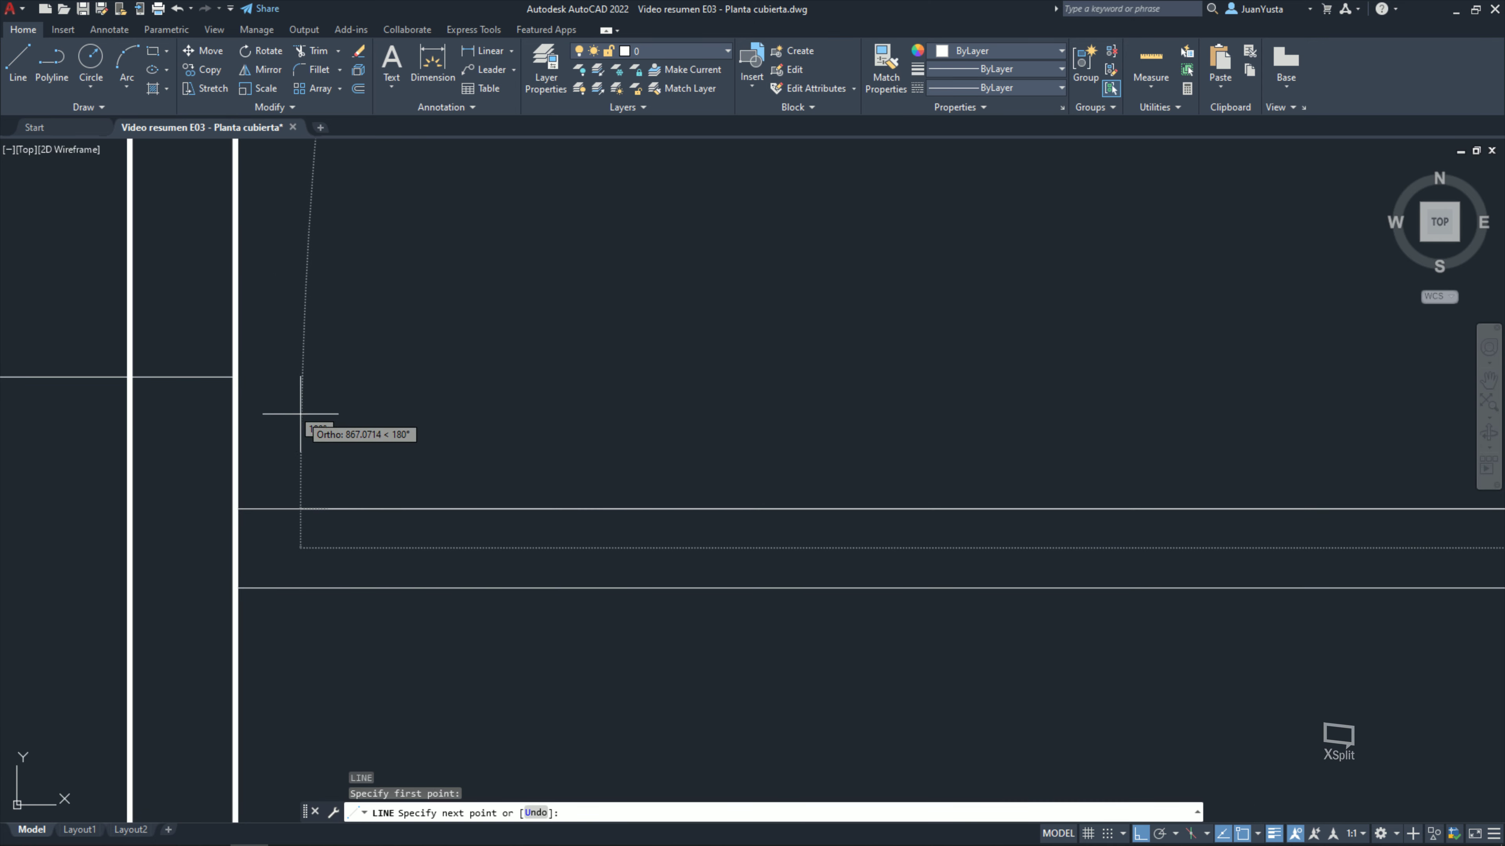
left_click(235, 377)
key("Escape")
key("Escape")
Step: Erase the short stray horizontal line near the left wall
scroll(336, 410, "down", 2)
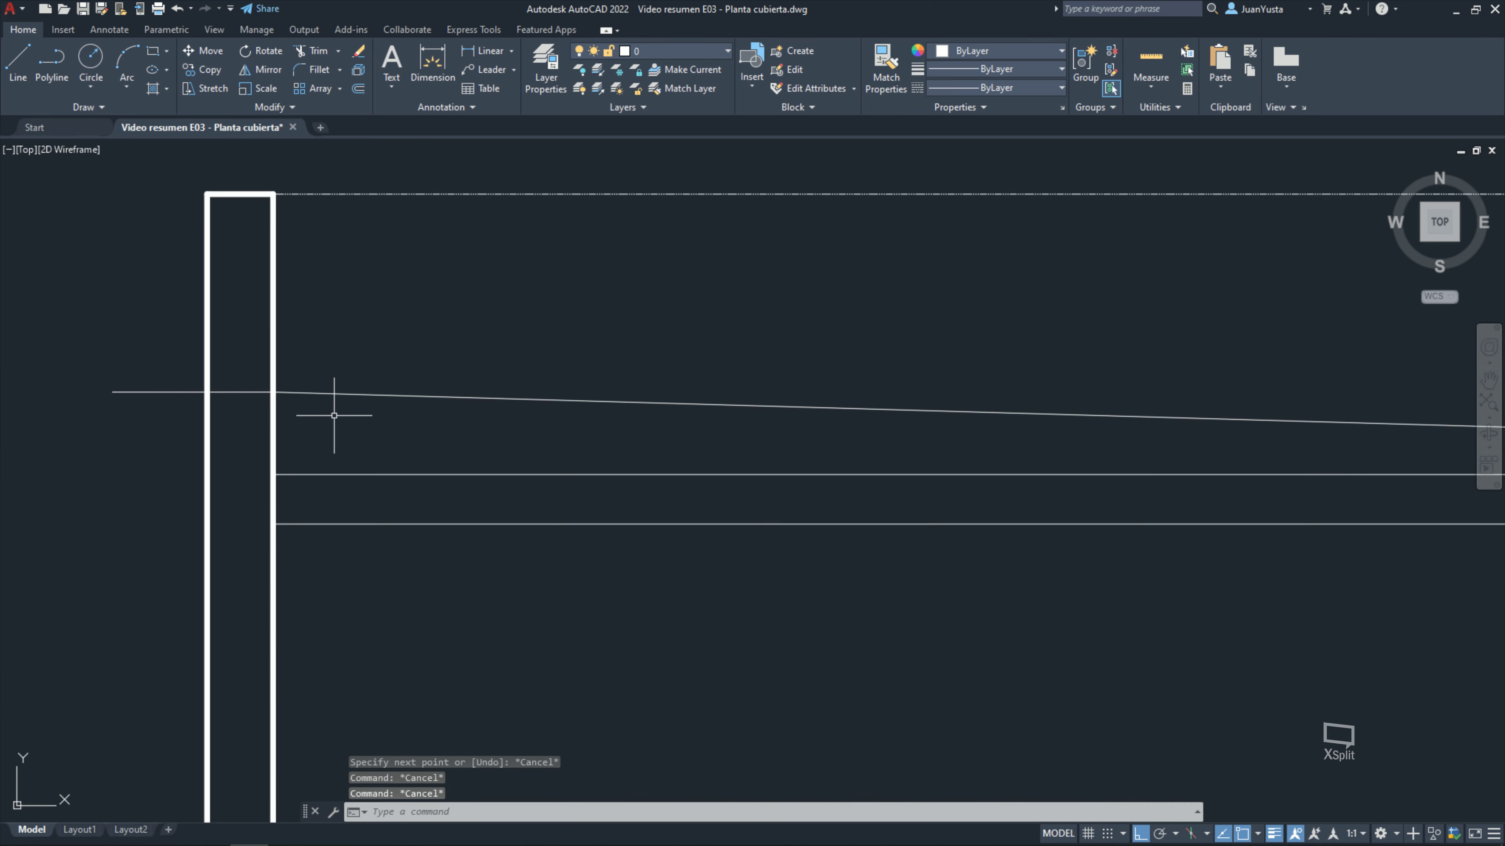
scroll(242, 396, "down", 1)
left_click_drag(279, 385, 256, 417)
key("Delete")
scroll(252, 420, "down", 2)
scroll(373, 413, "up", 2)
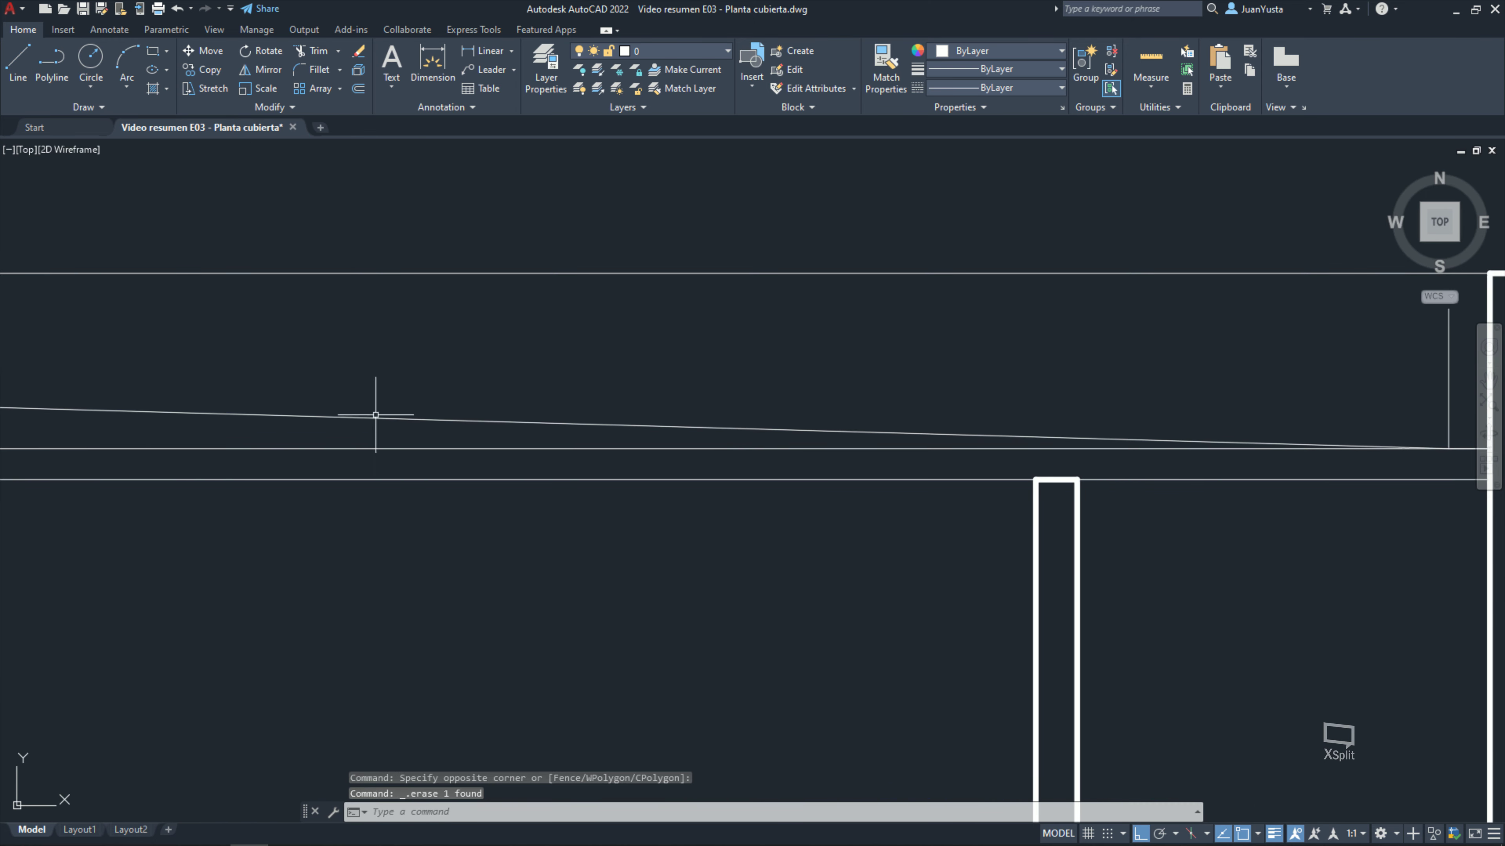
scroll(372, 413, "down", 2)
scroll(336, 427, "up", 2)
Step: Inspect the right-end vertical and sloped roof lines by selecting them, then clear the selection
left_click_drag(767, 417, 698, 395)
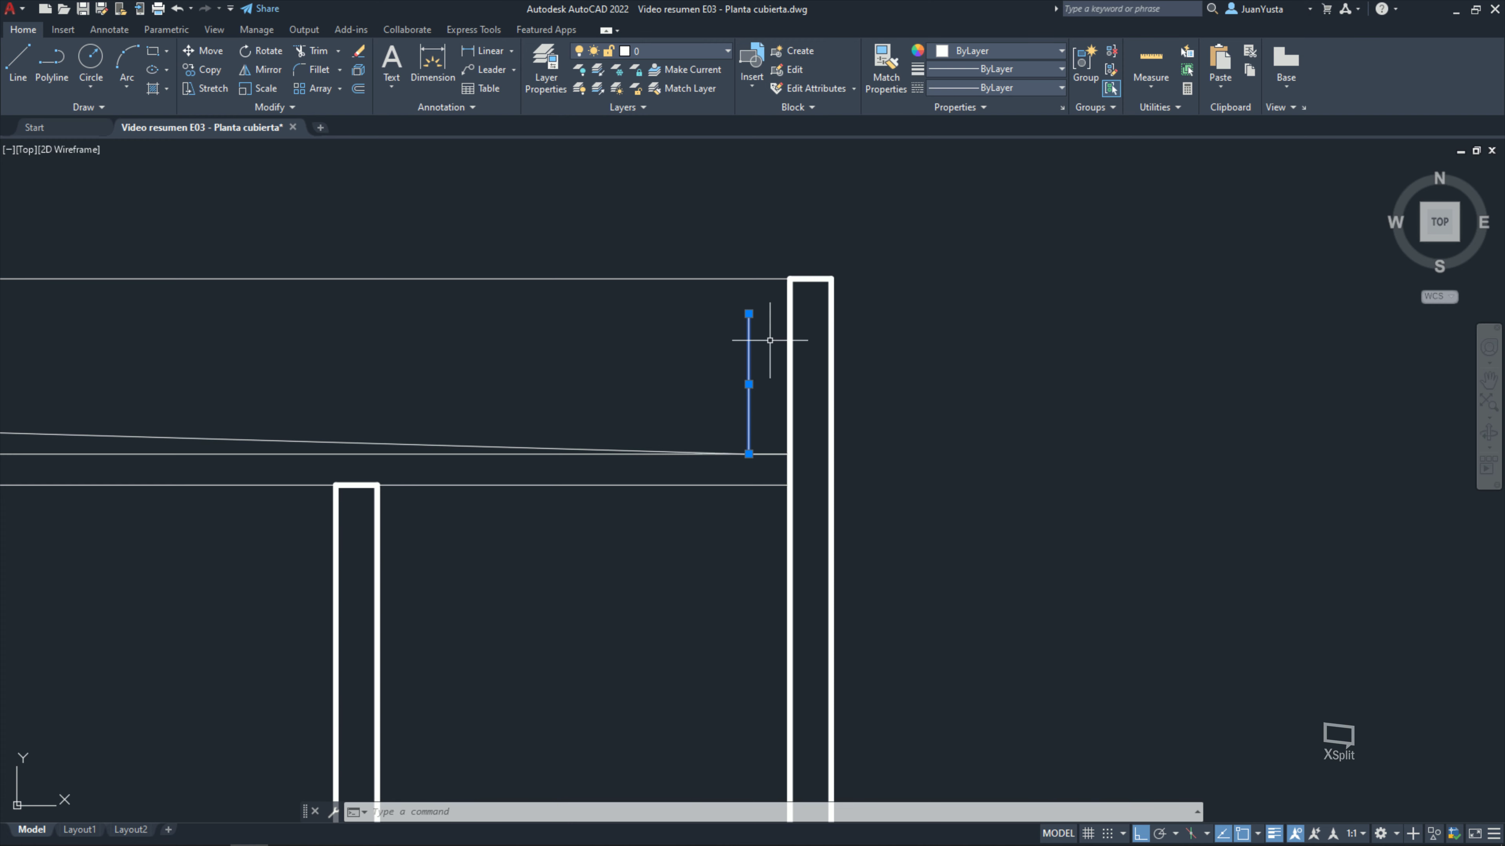
middle_click_drag(769, 340, 782, 383)
key("Escape")
key("Escape")
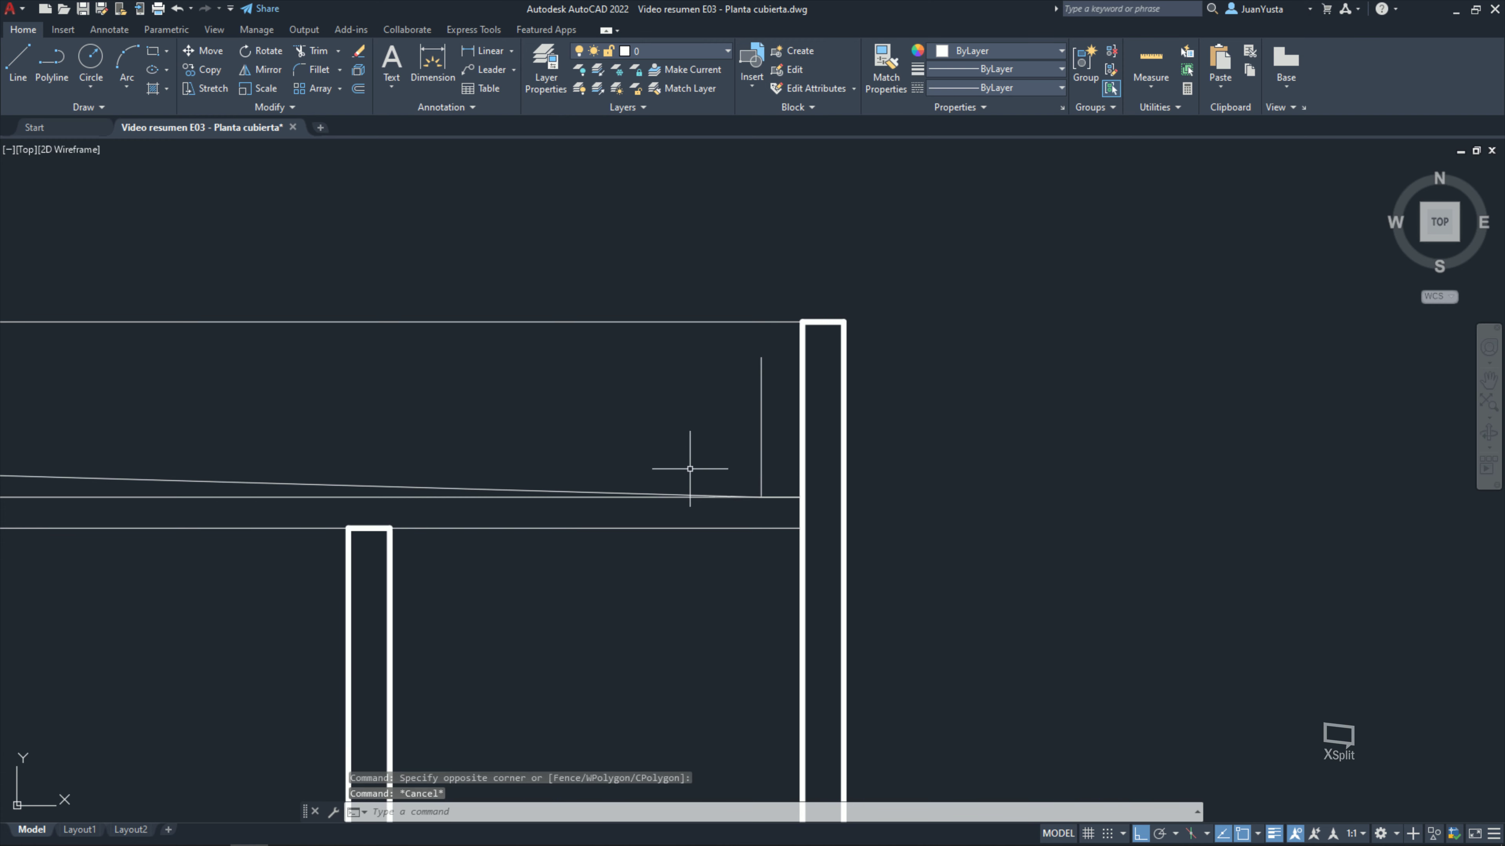
middle_click_drag(688, 470, 1052, 410)
scroll(716, 427, "down", 3)
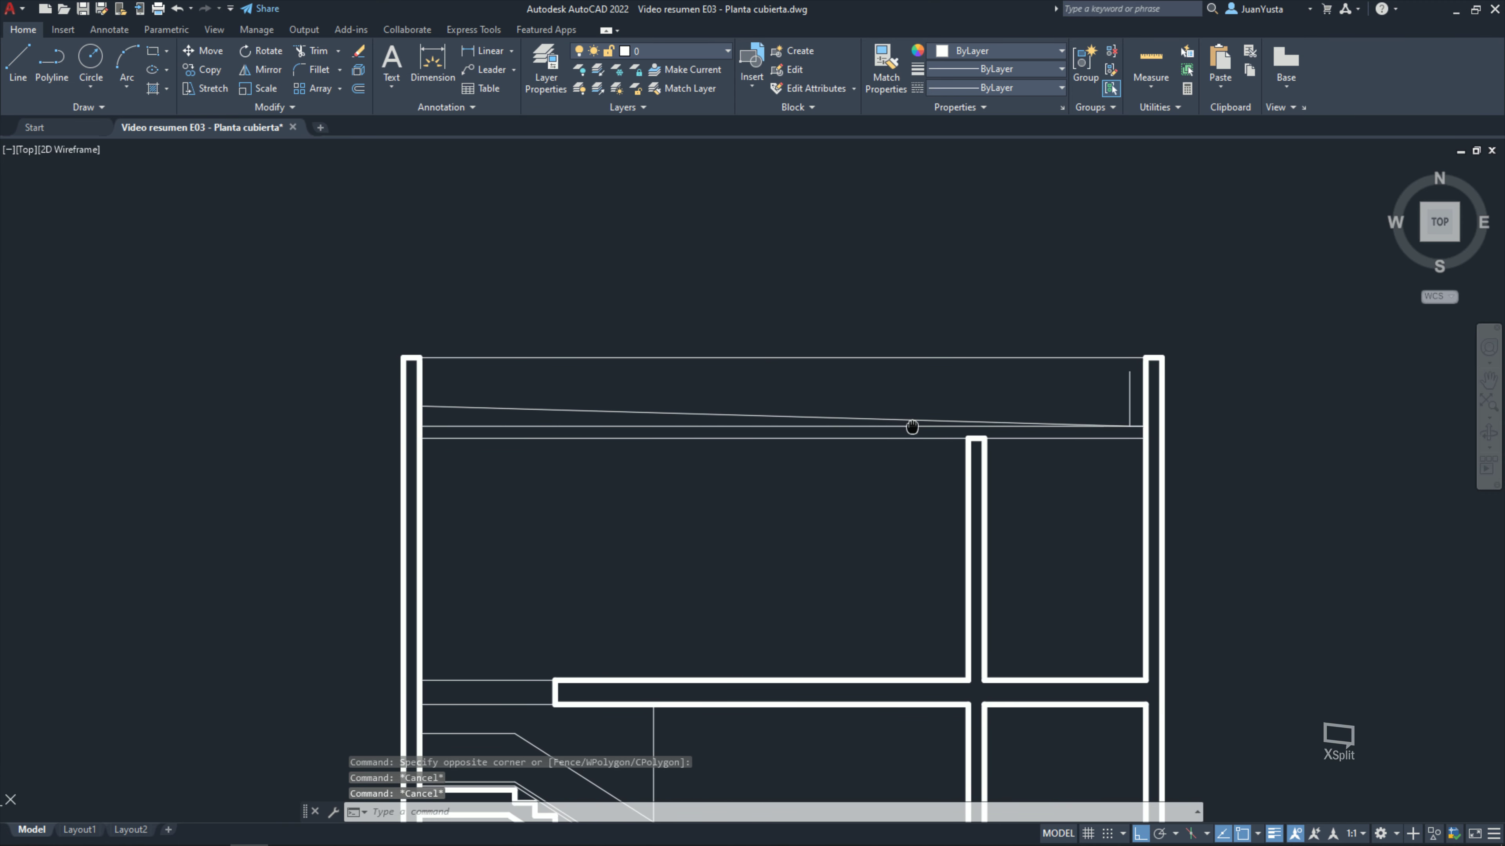
scroll(468, 418, "up", 2)
scroll(444, 419, "up", 3)
left_click(459, 437)
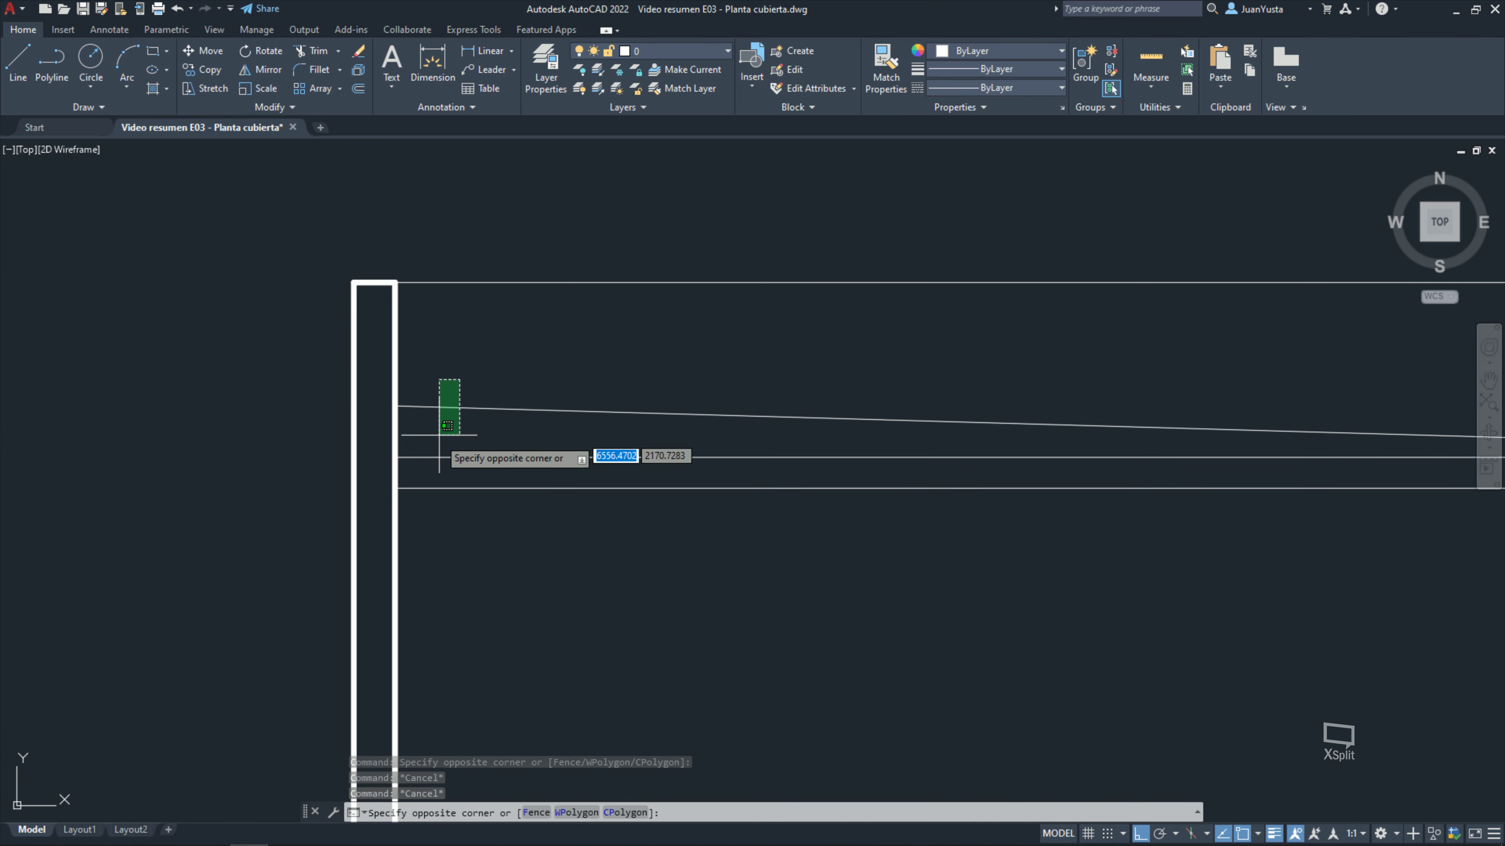
left_click(433, 381)
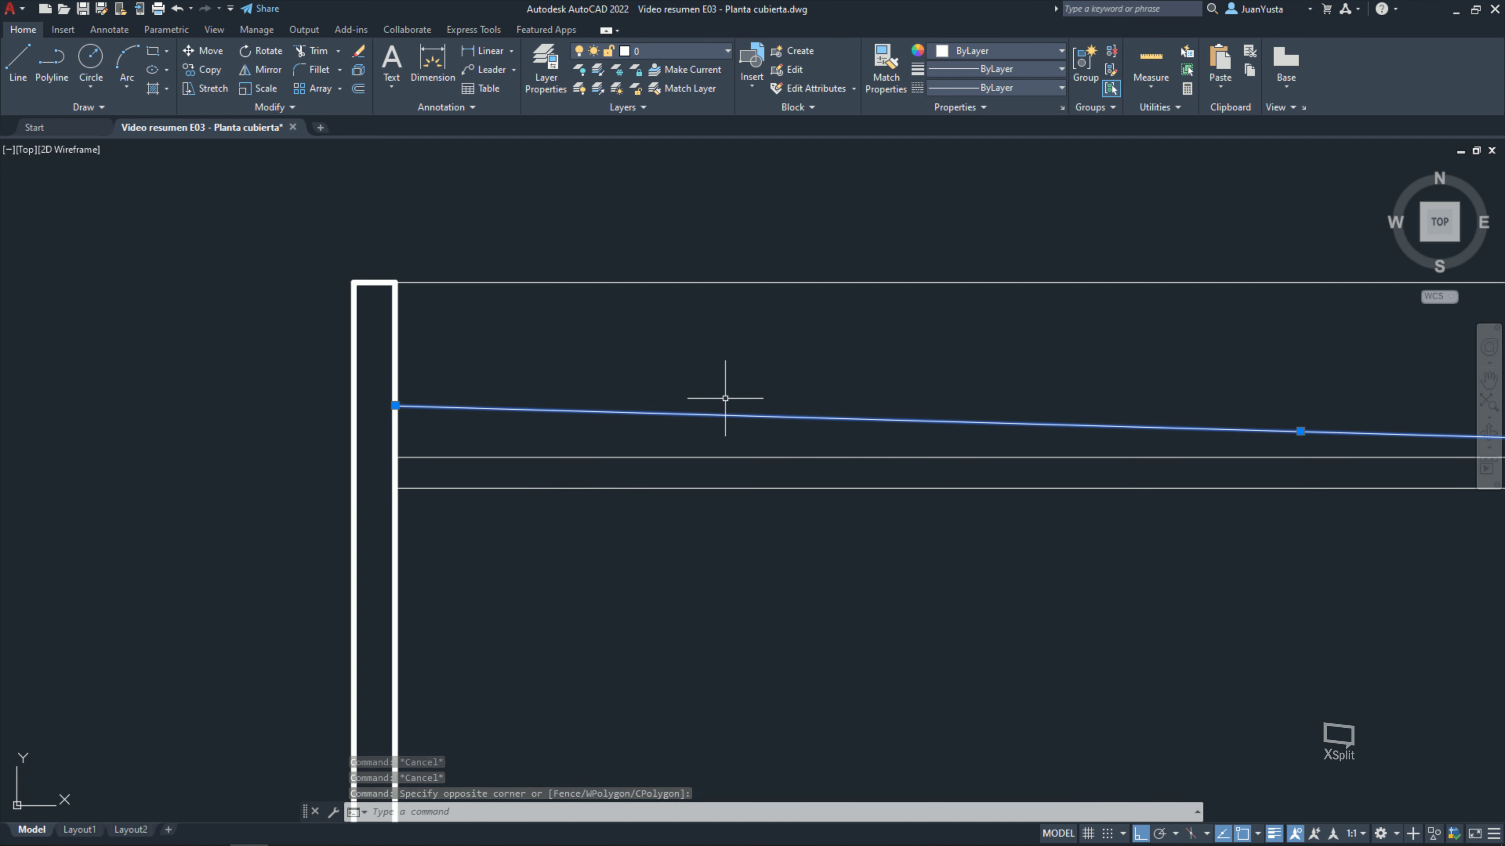
key("Escape")
Step: Offset the sloped roof line 15 units upward
type("o")
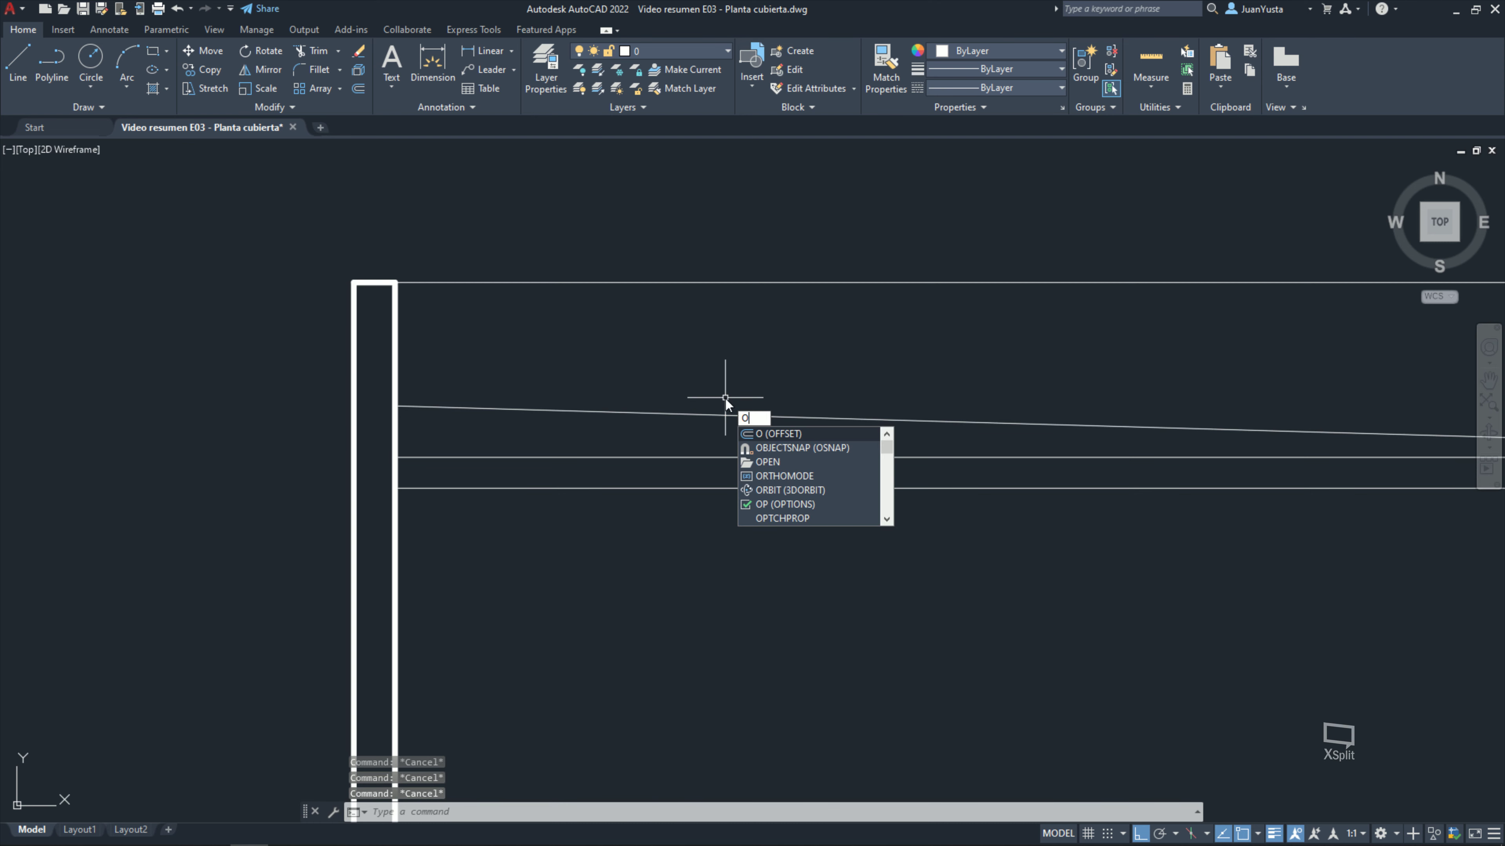
key("Return")
key("Return")
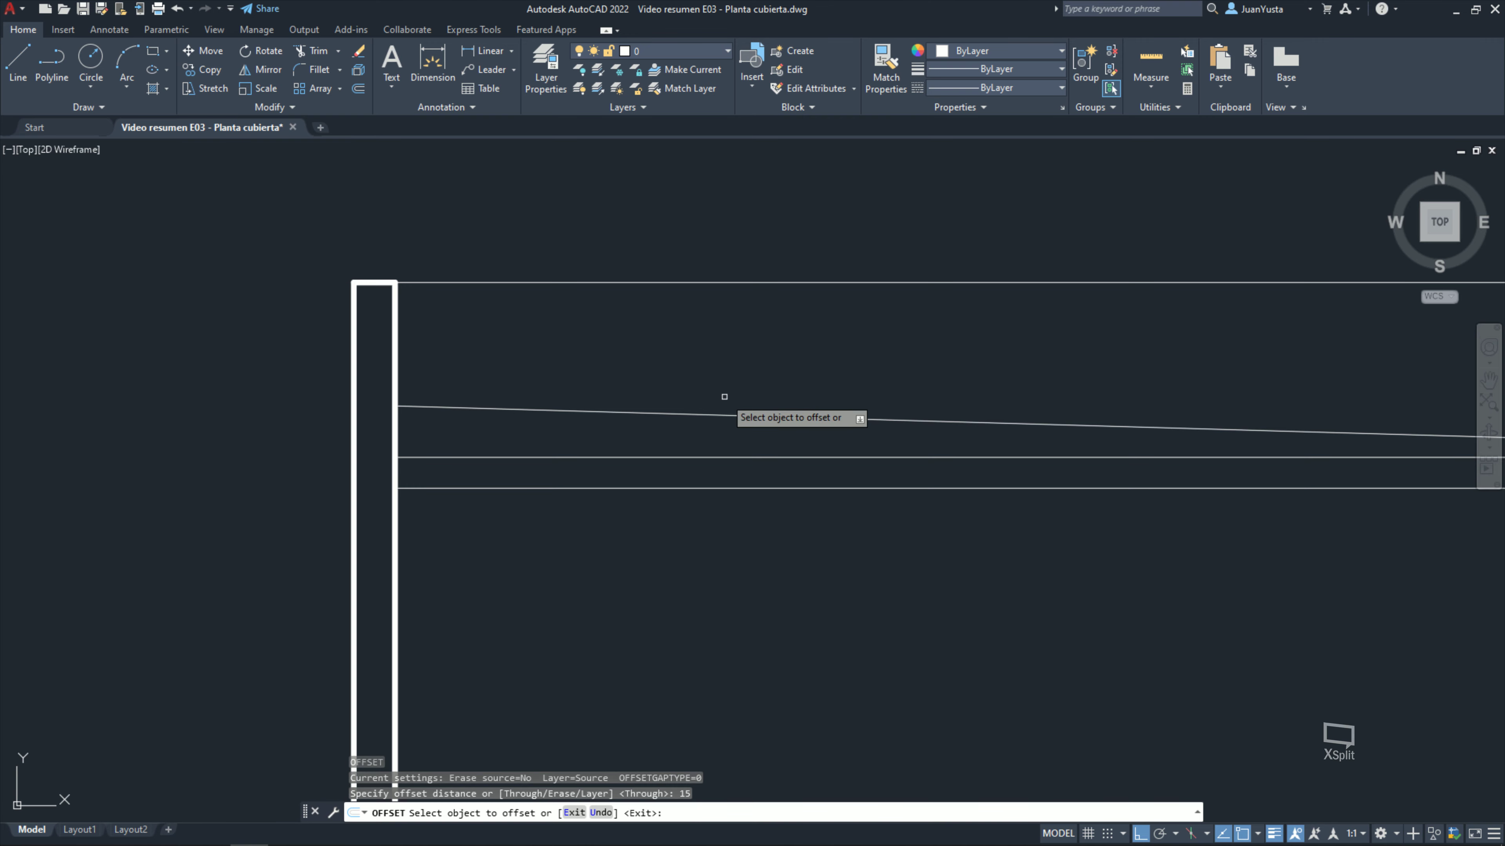
left_click(672, 414)
left_click(664, 373)
key("Escape")
key("Escape")
scroll(715, 410, "down", 3)
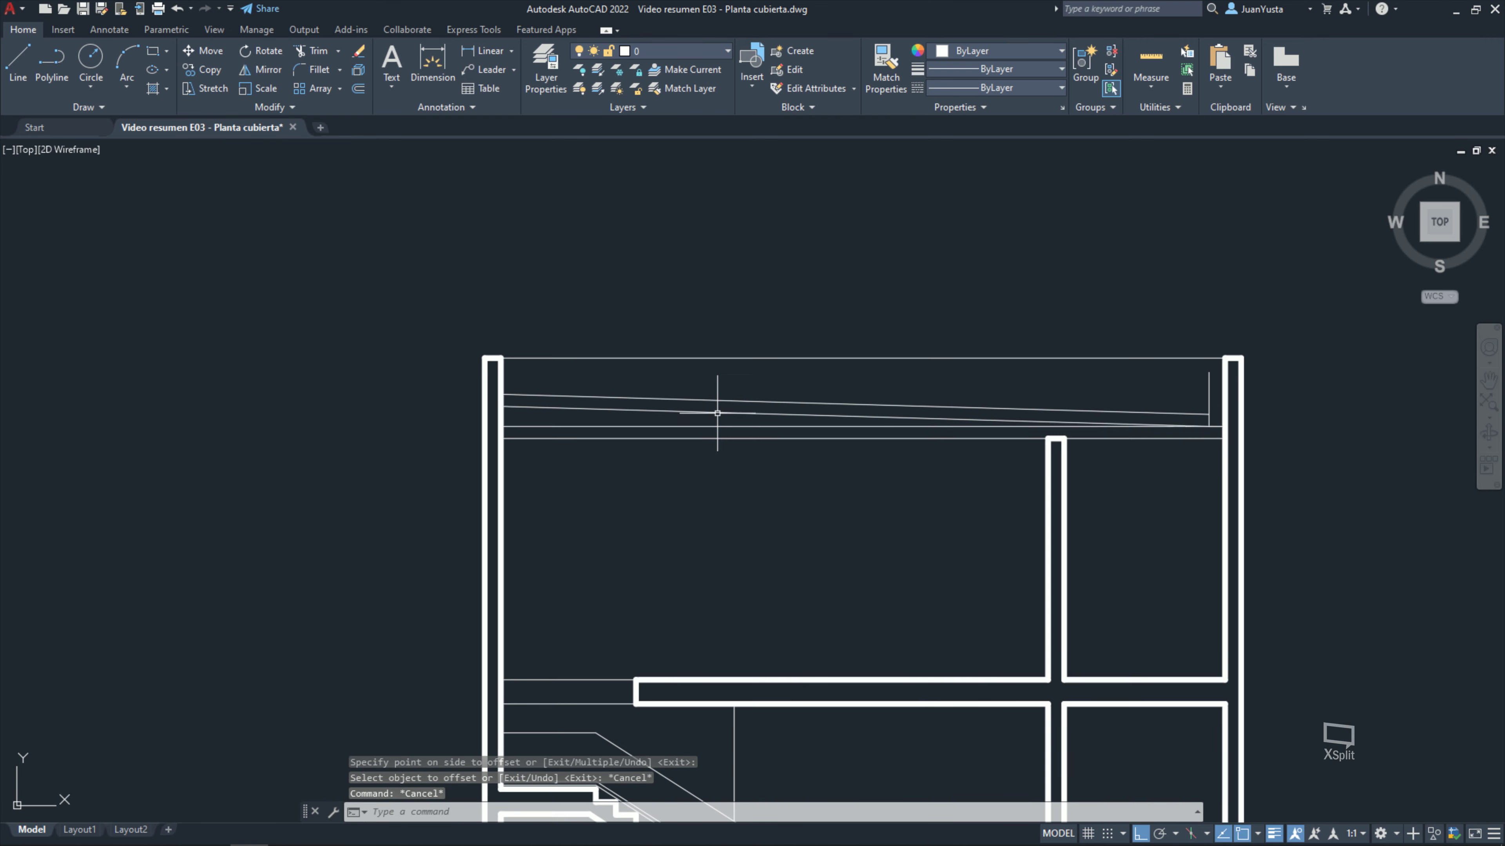
scroll(662, 421, "down", 2)
scroll(816, 413, "up", 5)
scroll(819, 415, "up", 2)
scroll(820, 415, "down", 4)
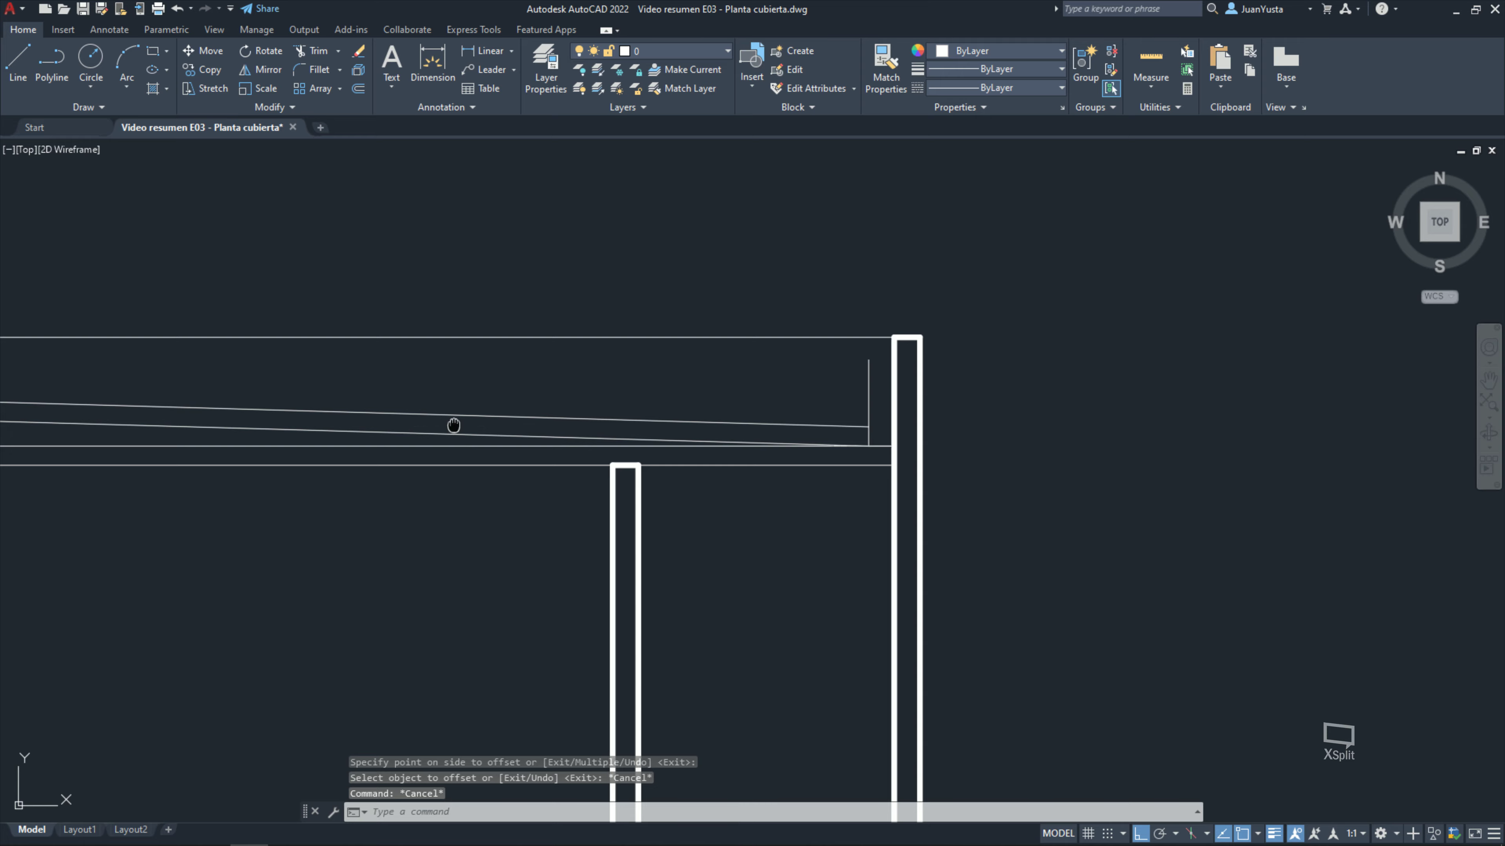
middle_click_drag(454, 424, 393, 447)
Step: Bring the section PDF forward and maximise its viewer window
key("alt+Tab")
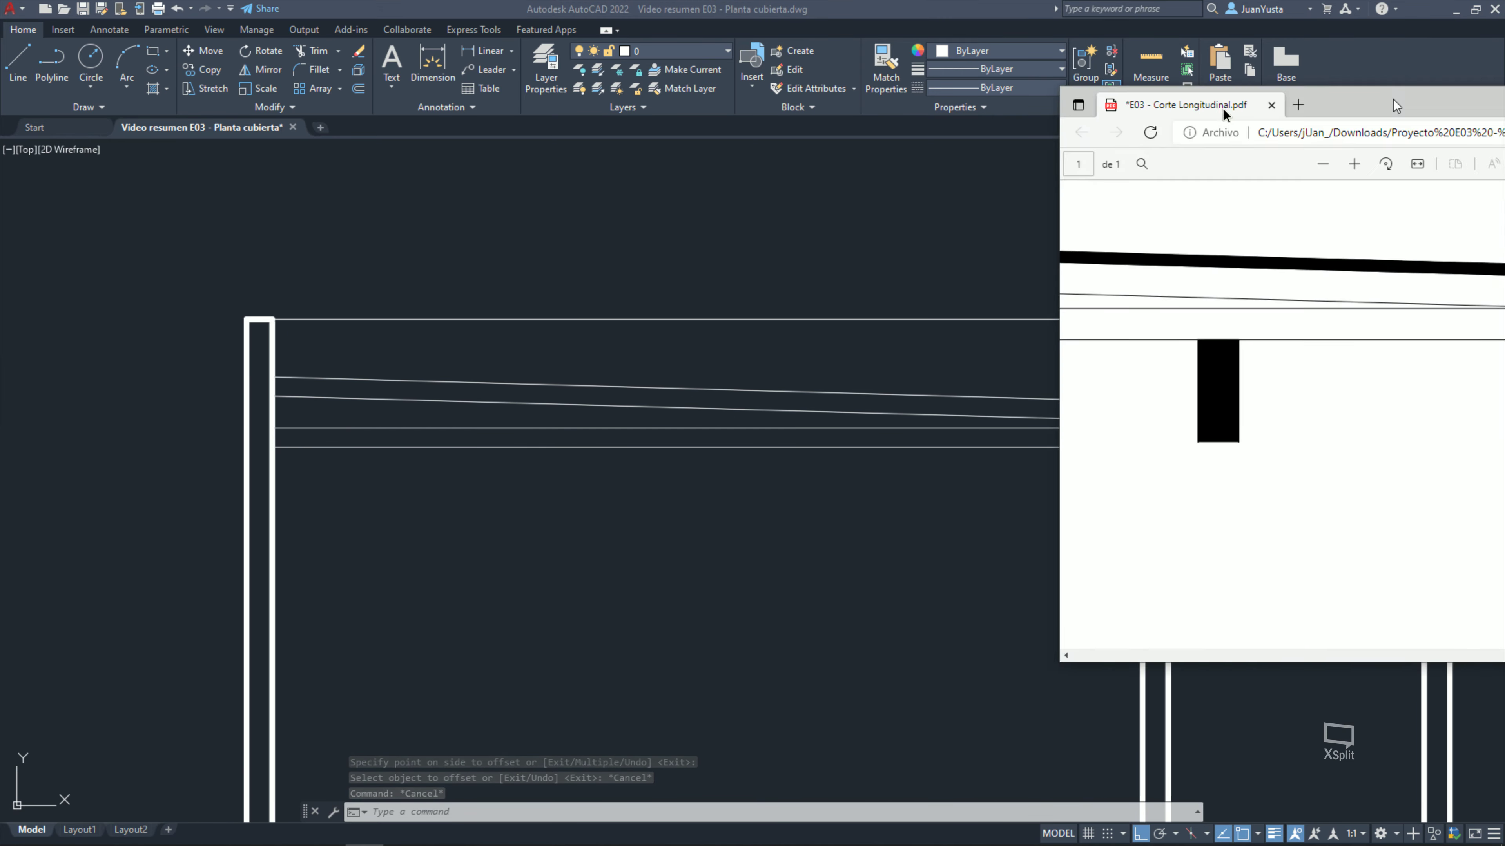
double_click(761, 160)
scroll(931, 292, "down", 3, "ctrl")
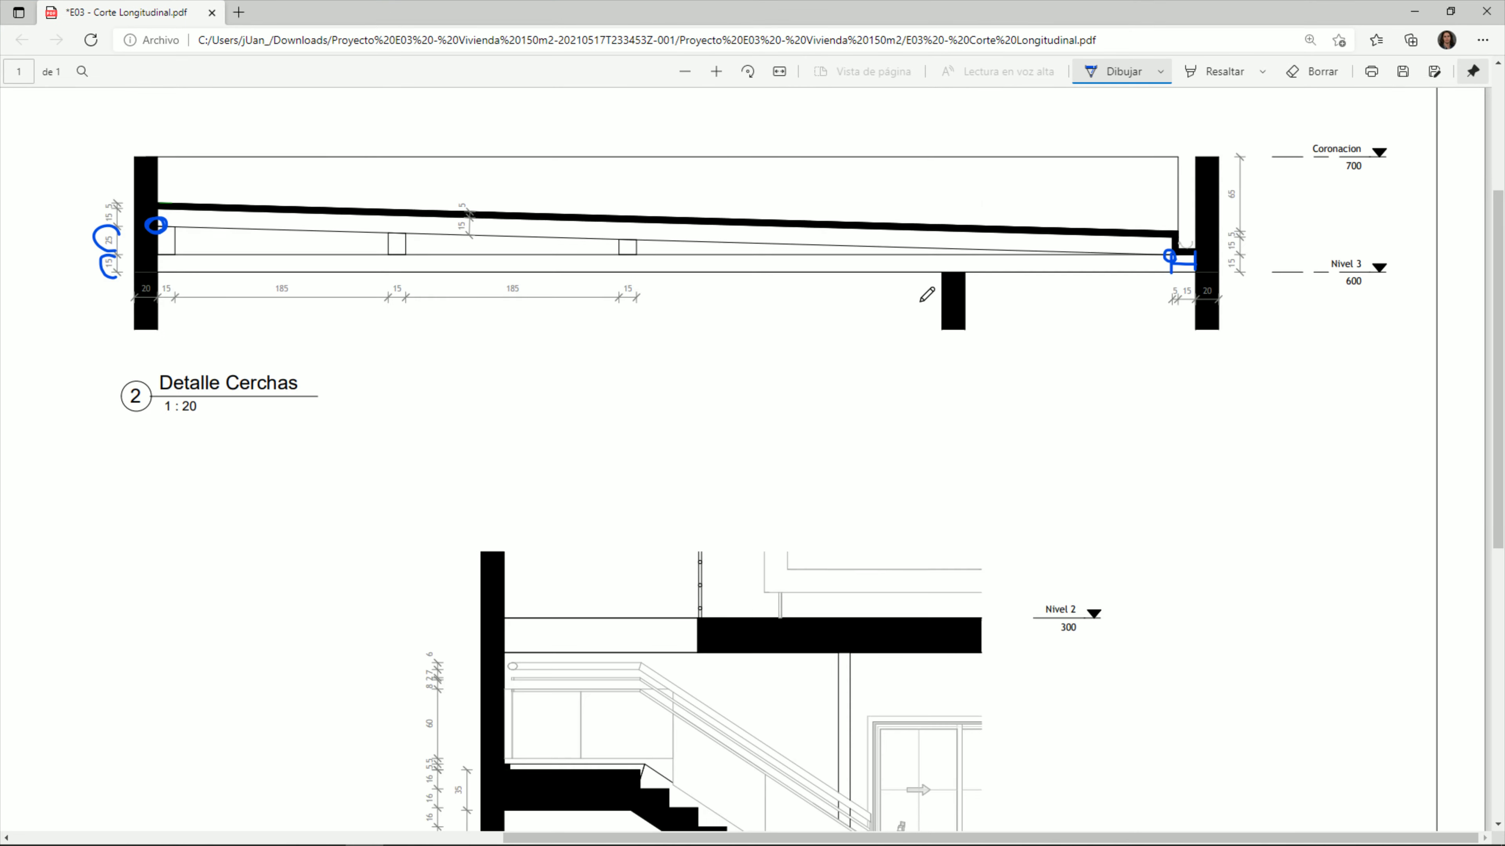
scroll(927, 293, "down", 2, "ctrl")
scroll(511, 232, "up", 4, "ctrl")
scroll(510, 232, "up", 3, "ctrl")
Step: Ink a stroke under the first strut and circle the 185 spacing, then minimise Edge
left_click_drag(614, 302, 491, 286)
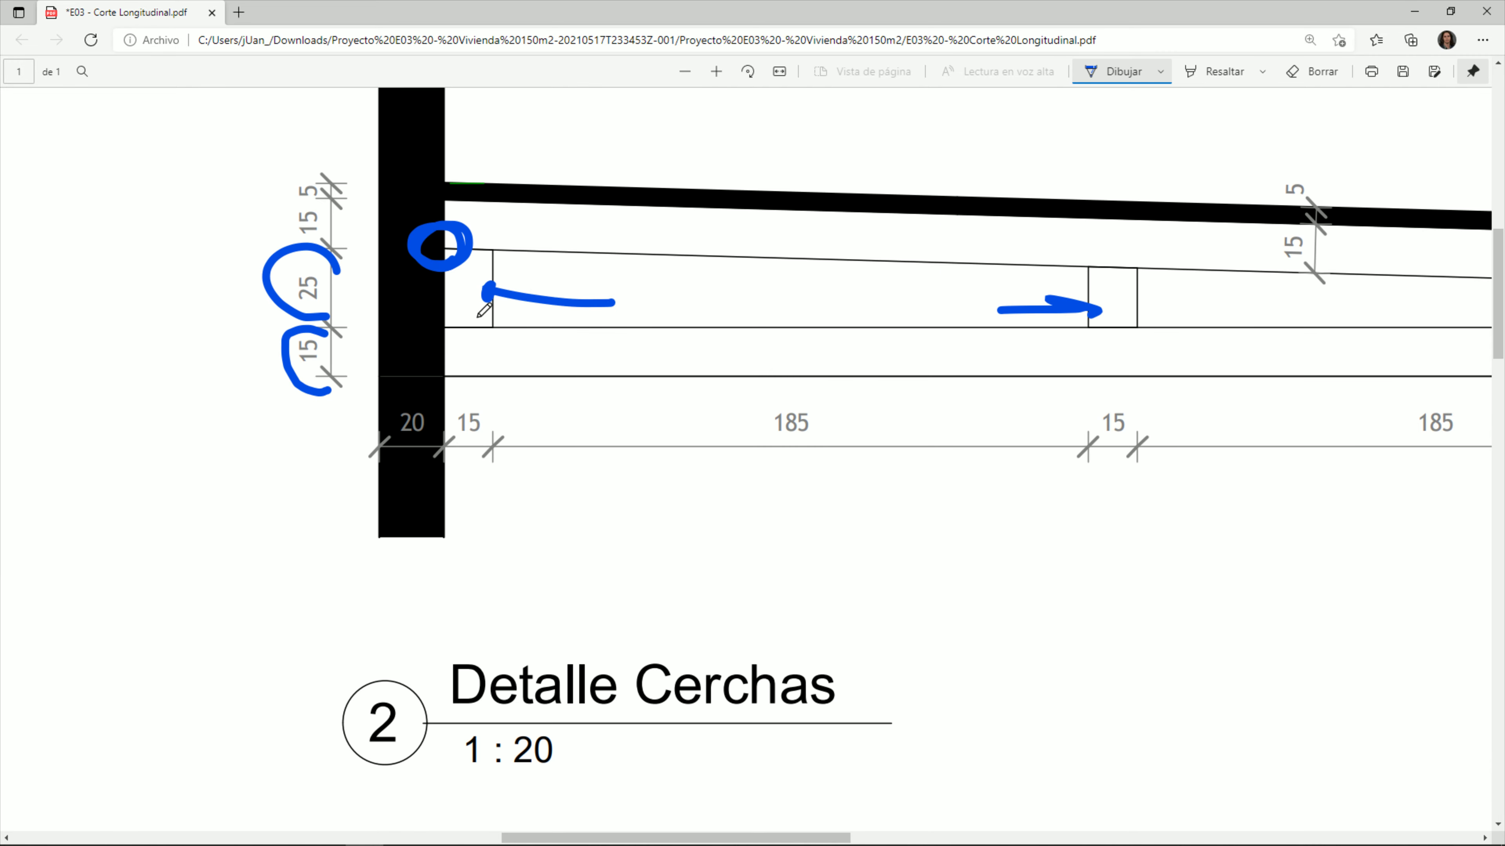
scroll(1092, 298, "down", 2, "ctrl")
scroll(1135, 312, "down", 2, "ctrl")
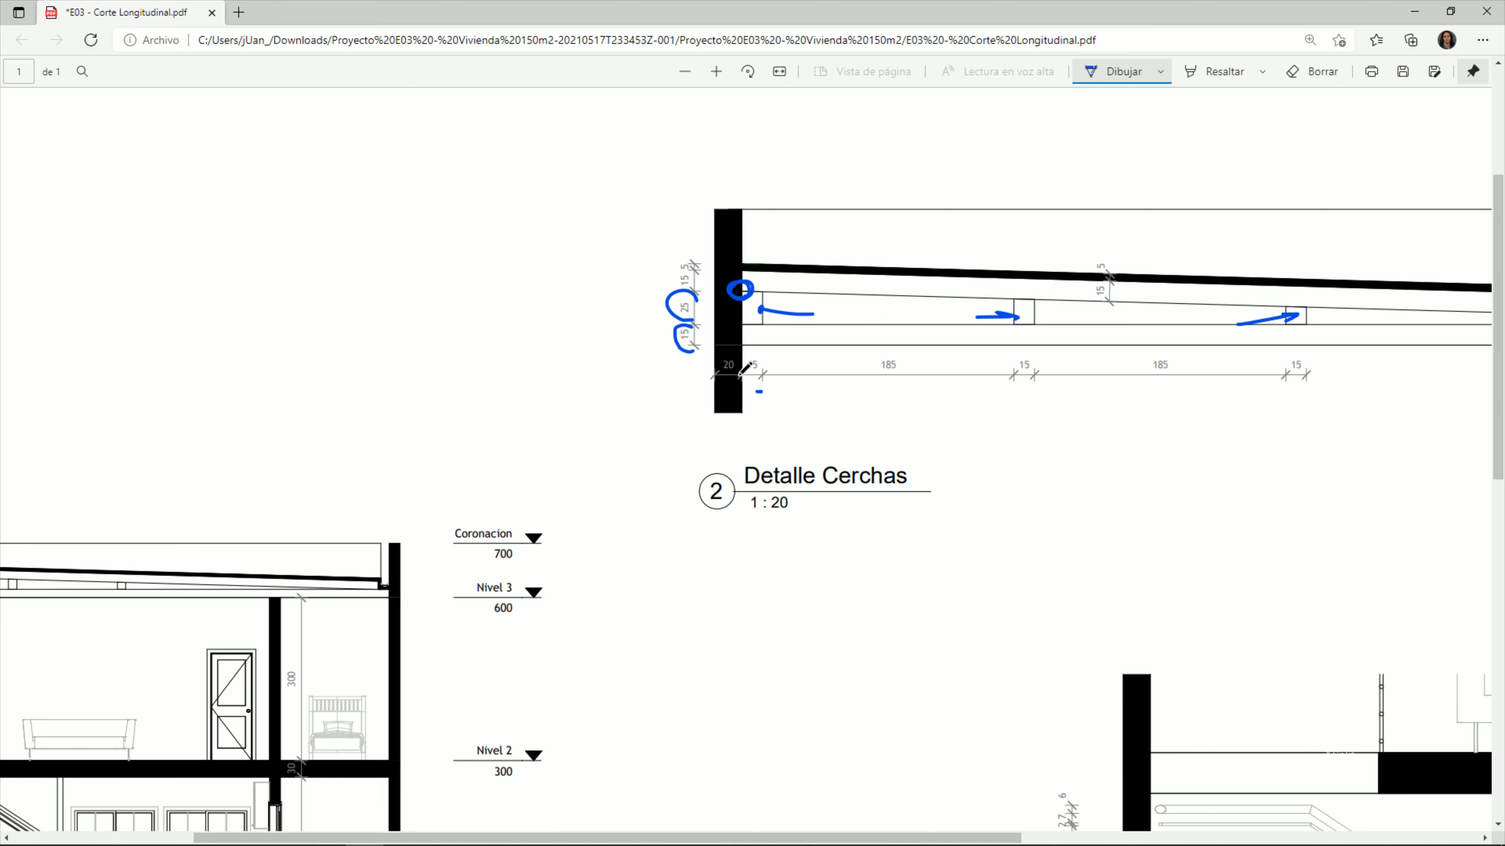
left_click_drag(856, 344, 870, 398)
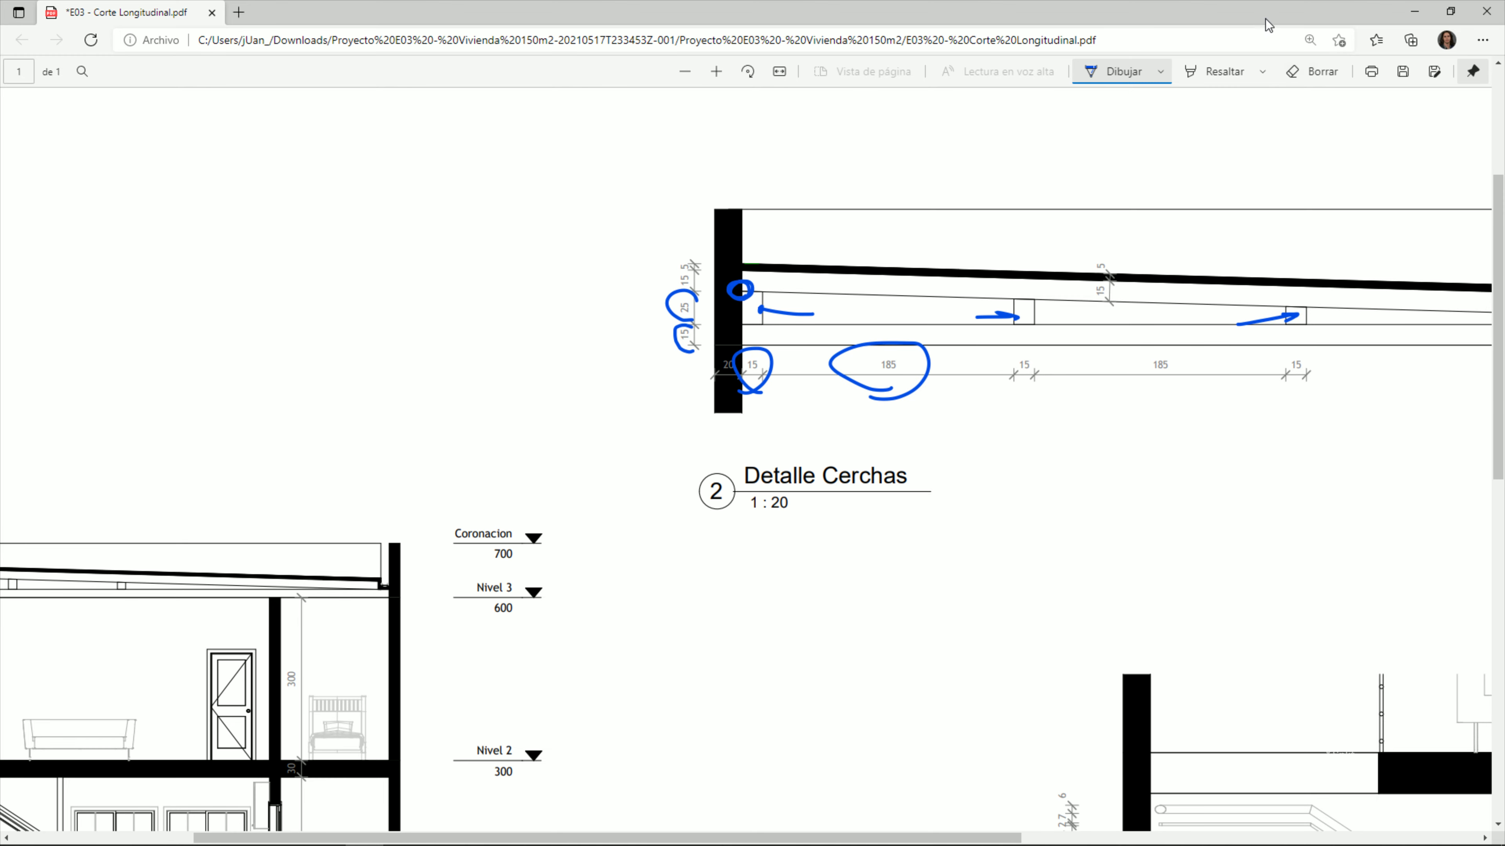
left_click(1414, 10)
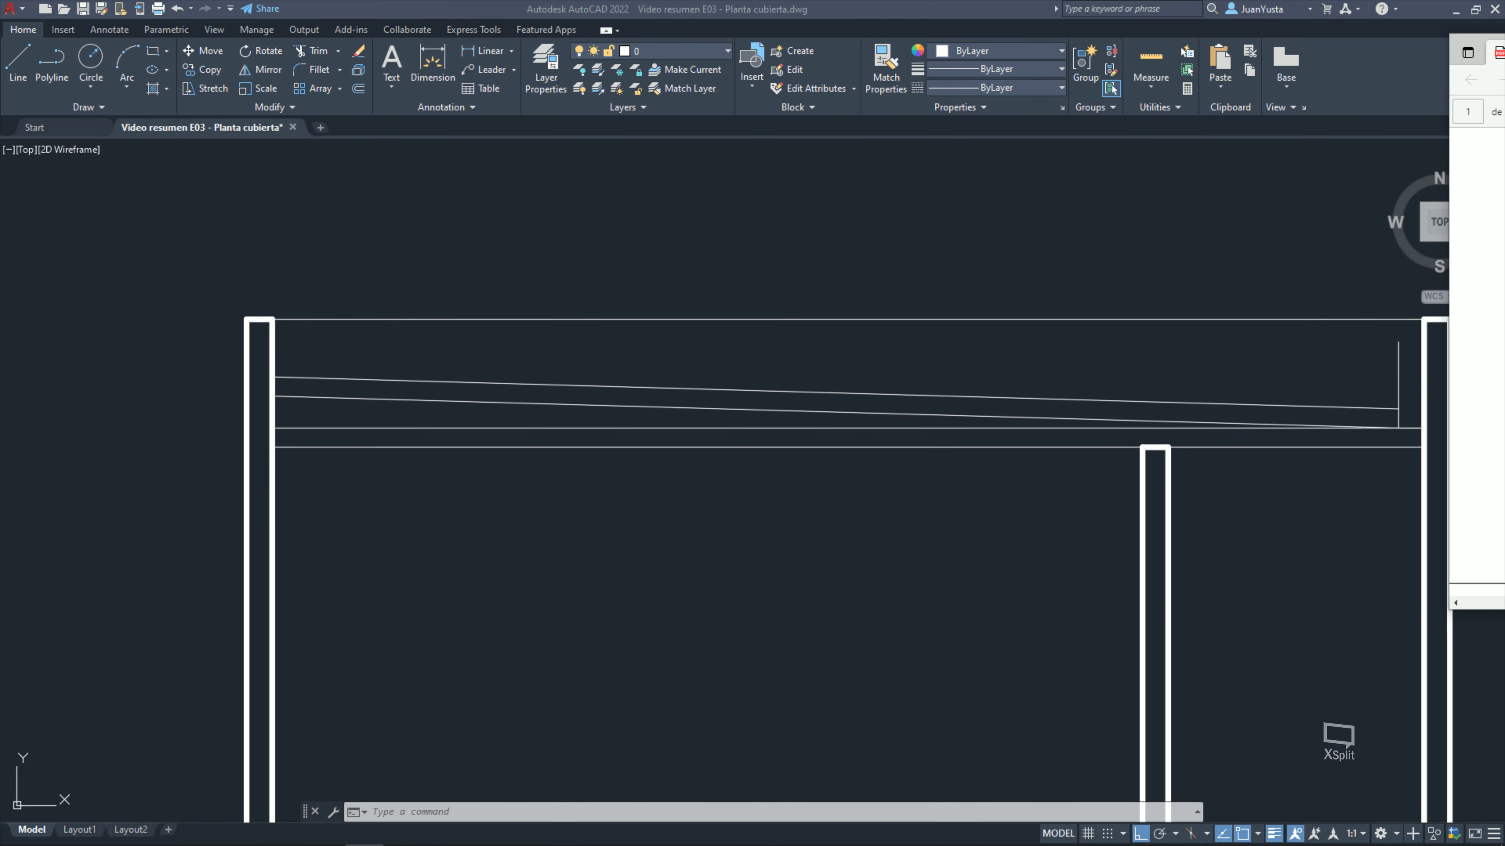
Step: Draw a vertical truss strut 15 units from the left wall, rising from the chord
scroll(278, 412, "up", 3)
scroll(349, 409, "up", 3)
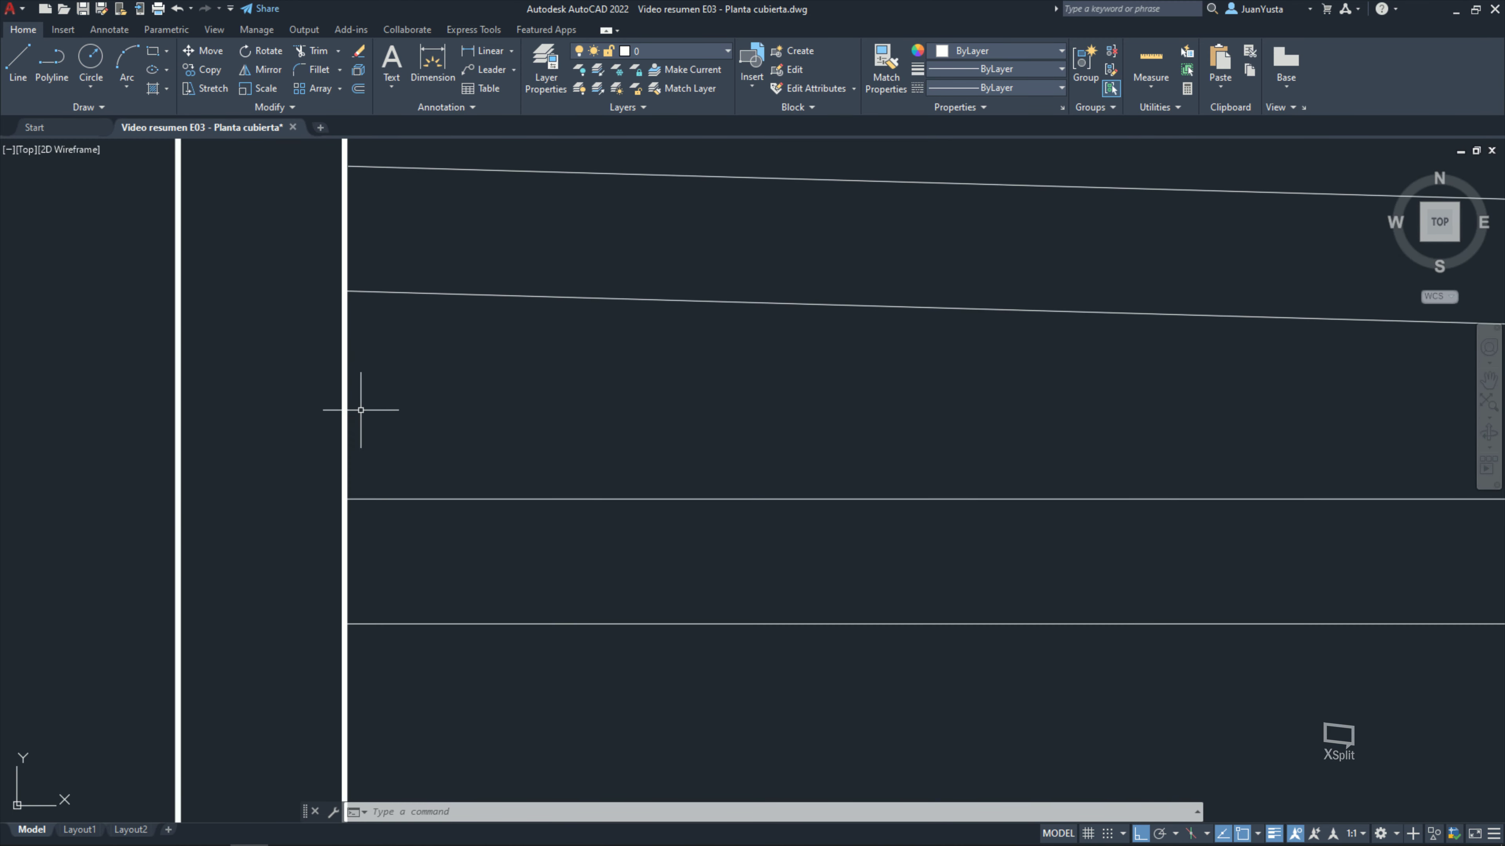
key("Return")
left_click(344, 498)
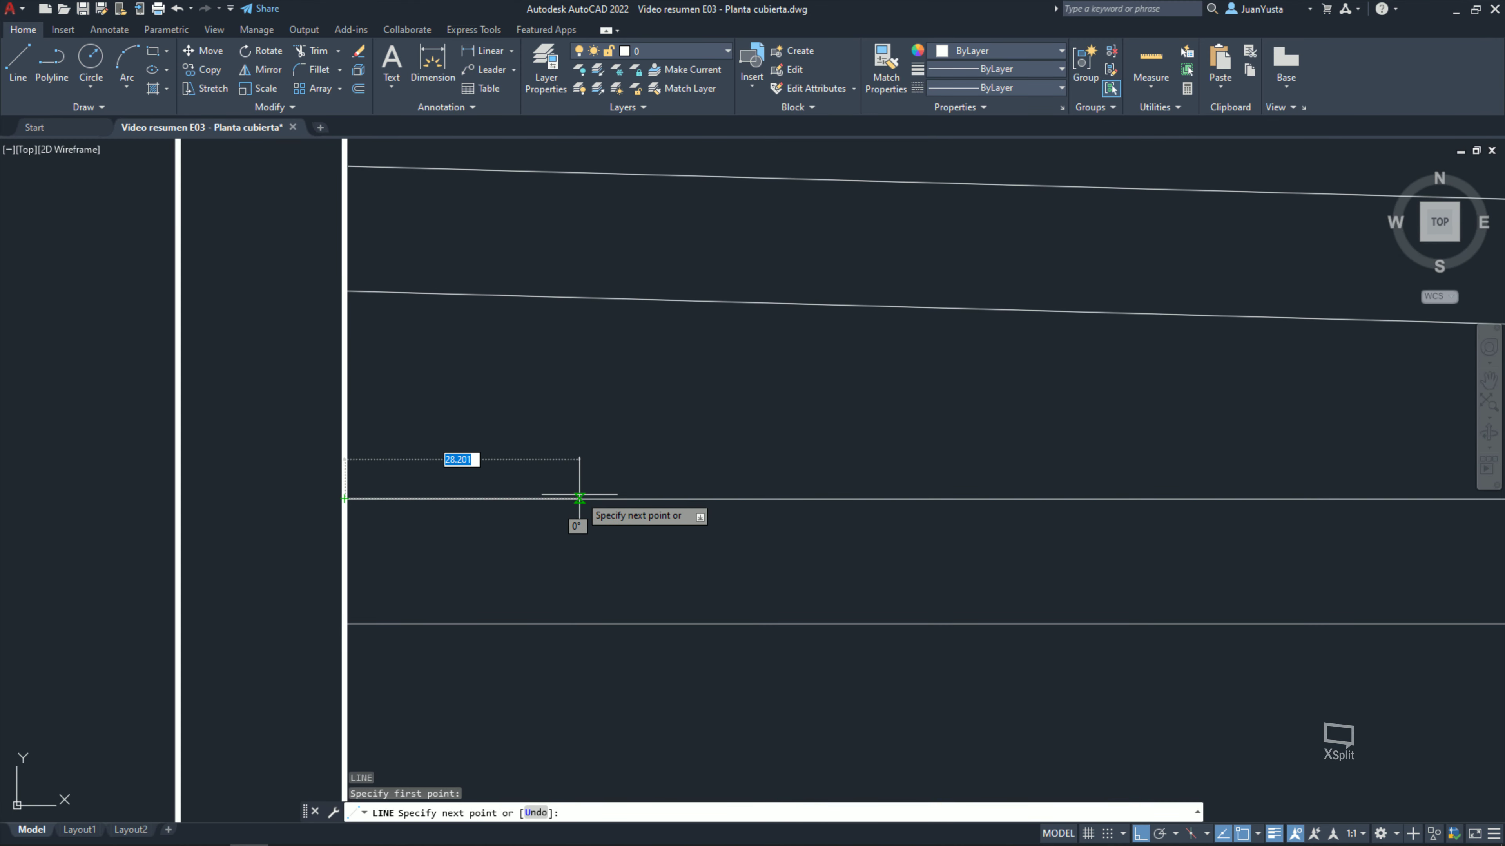
key("Return")
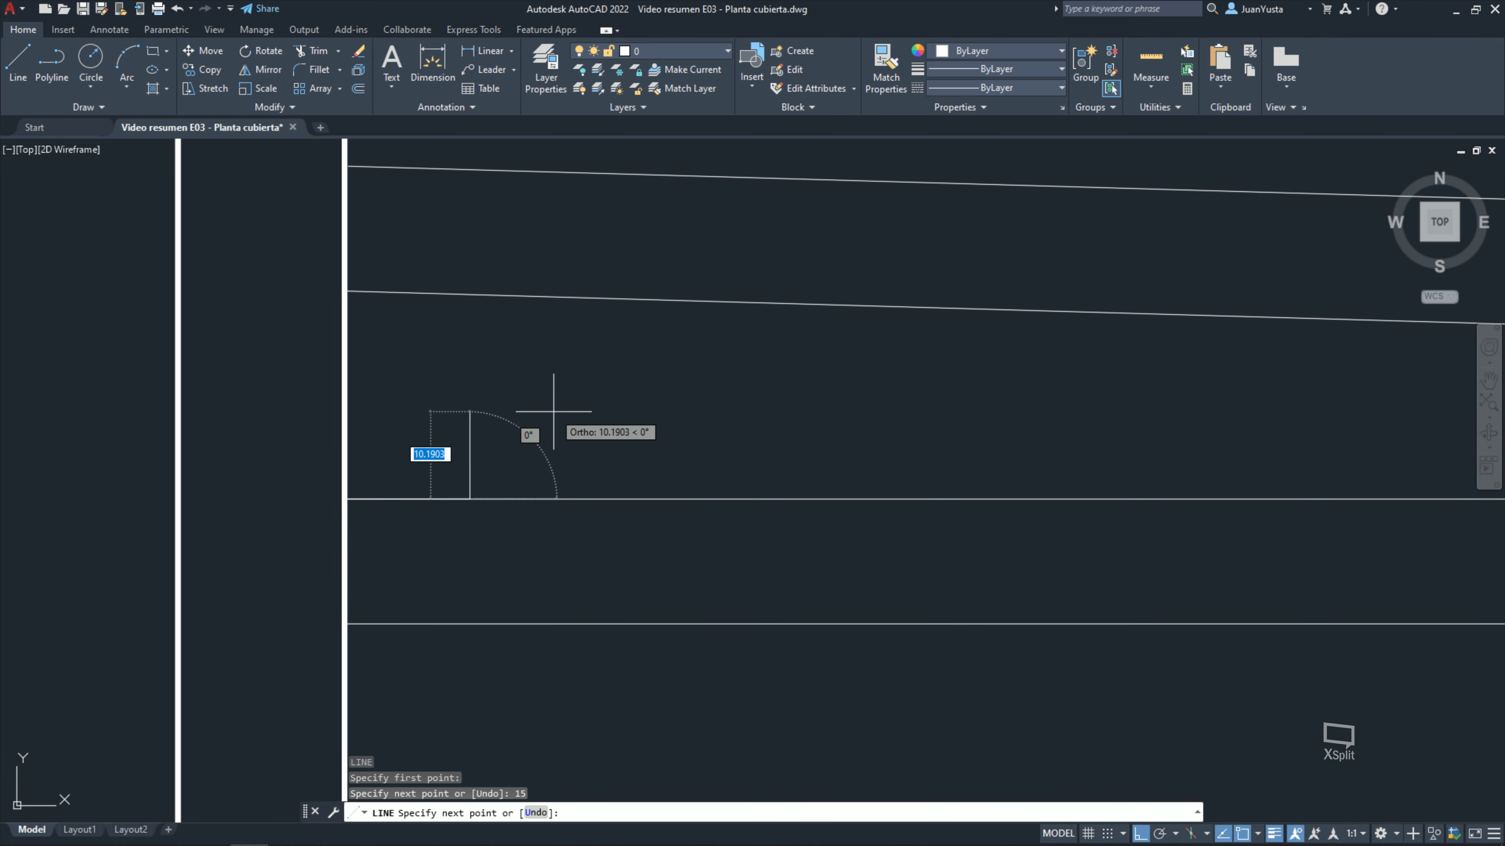
left_click(498, 256)
key("Escape")
Step: Copy the strut 185 units to the right along the chord
left_click(469, 332)
scroll(369, 386, "down", 4)
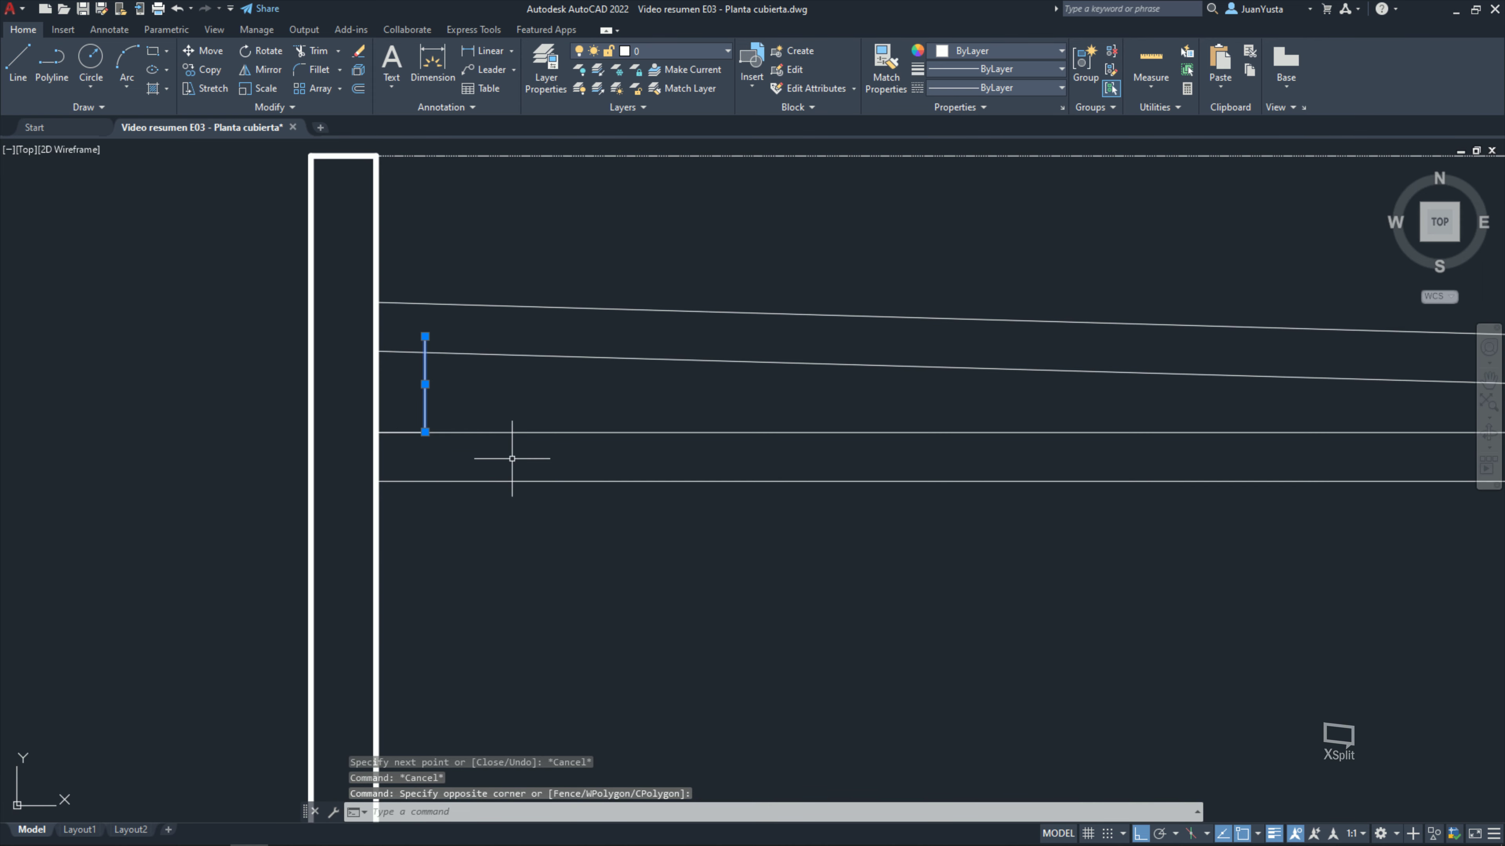
type("co")
key("Return")
left_click(425, 432)
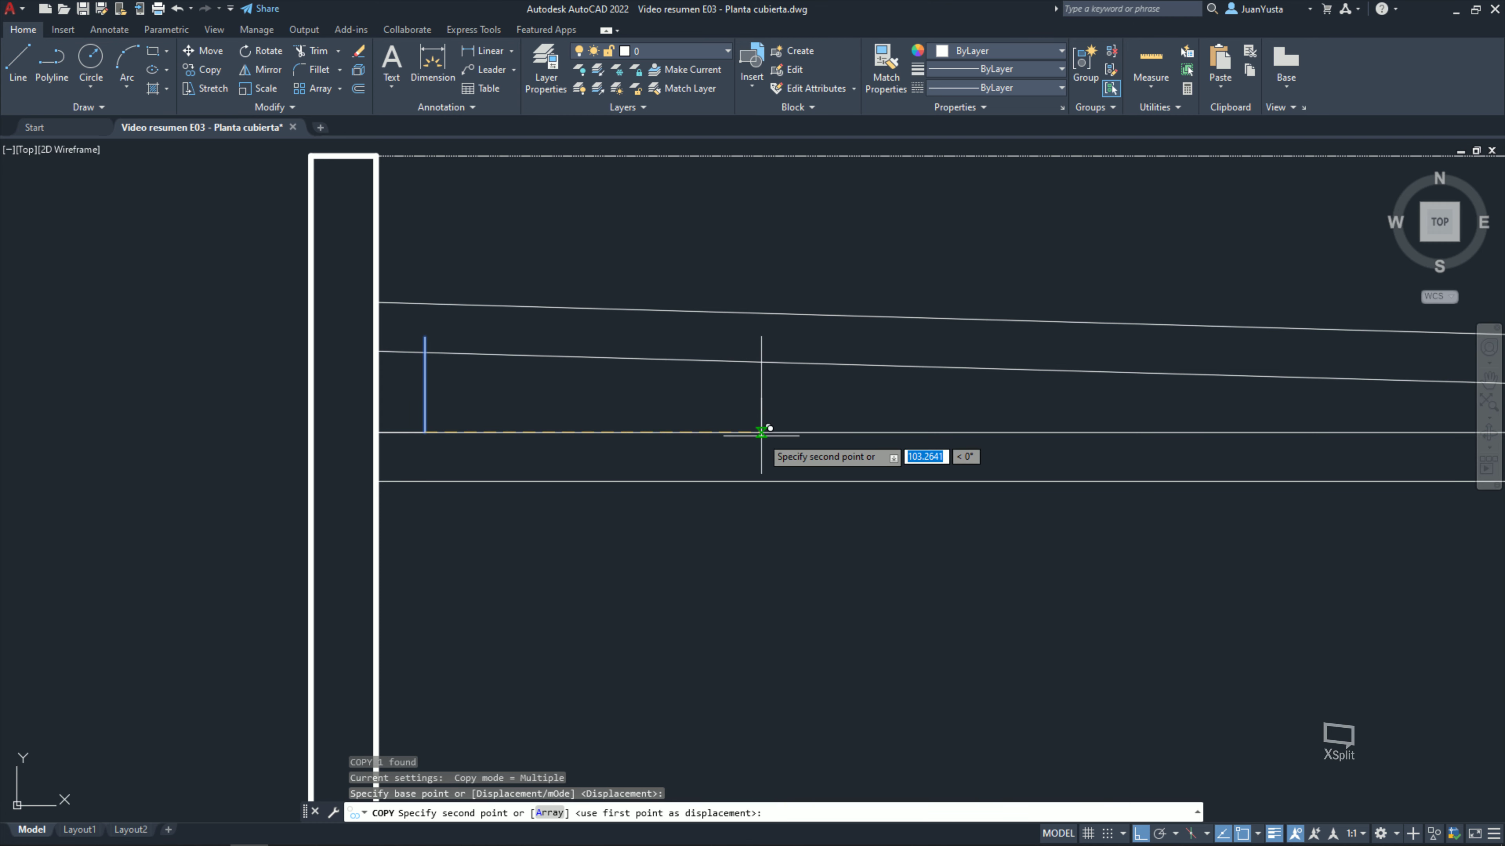
key("Return")
middle_click_drag(813, 430, 429, 430)
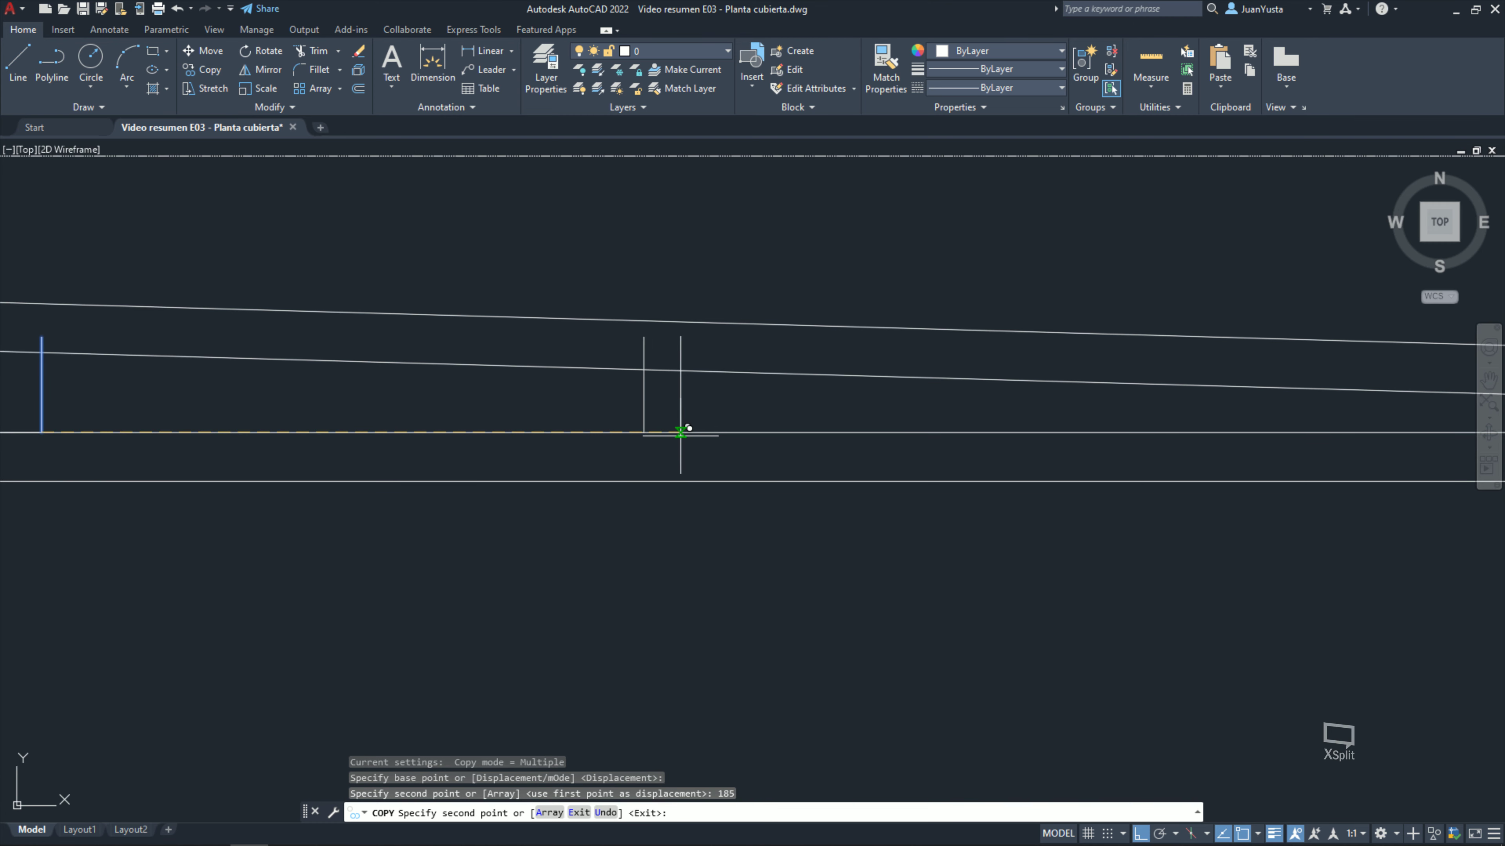
key("Escape")
key("Escape")
Step: Copy that strut 15 units right to form the first strut pair
left_click(669, 451)
left_click(595, 412)
type("co")
key("Return")
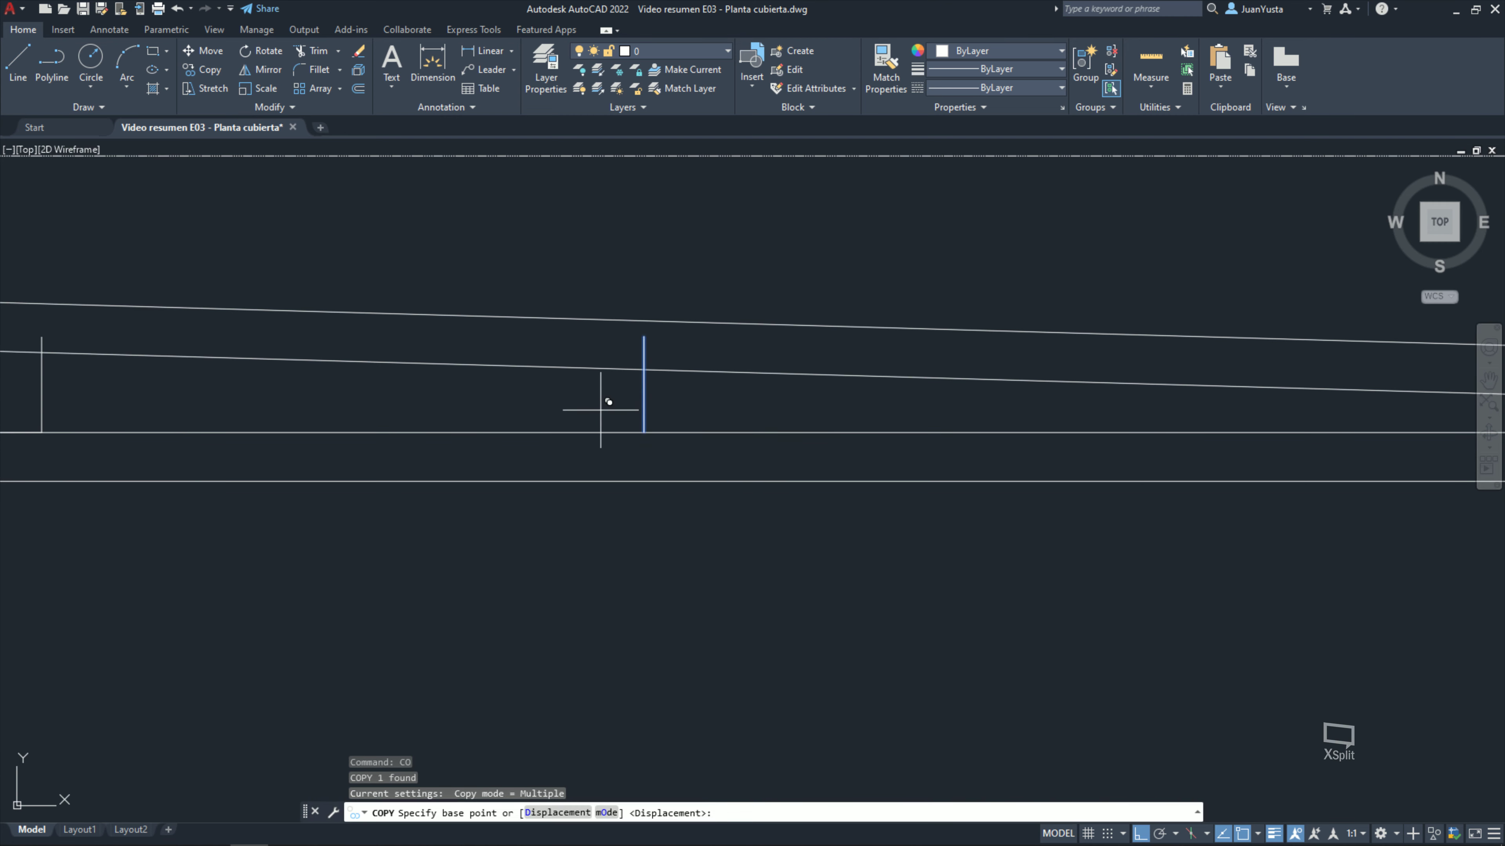
left_click(601, 411)
type("15")
key("Return")
key("Escape")
key("Escape")
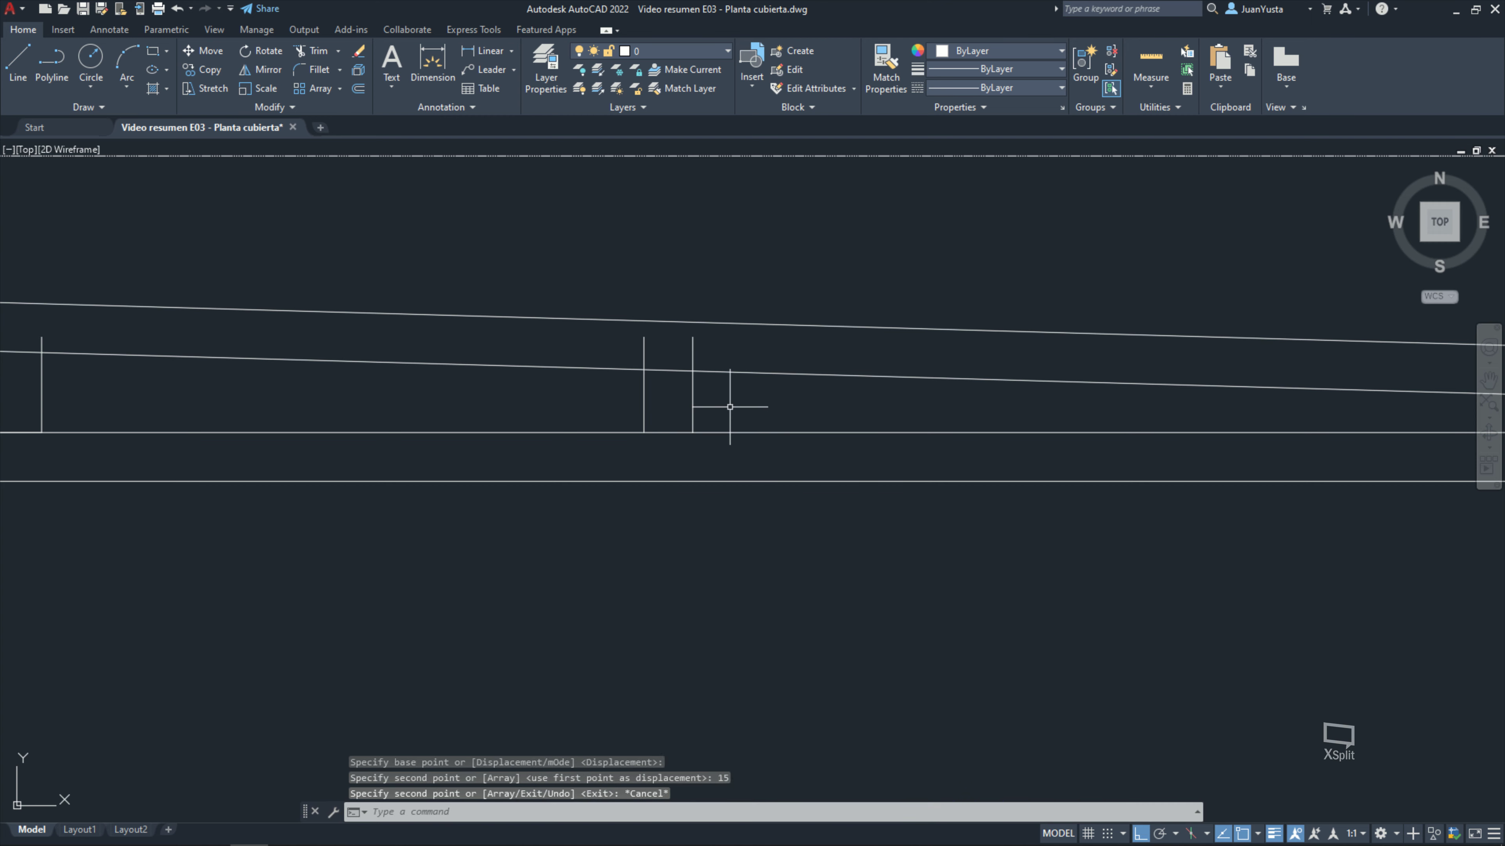
Step: Copy the pair's right strut 185 units further along the chord
left_click(714, 409)
left_click(669, 388)
type("co")
key("Return")
left_click(709, 402)
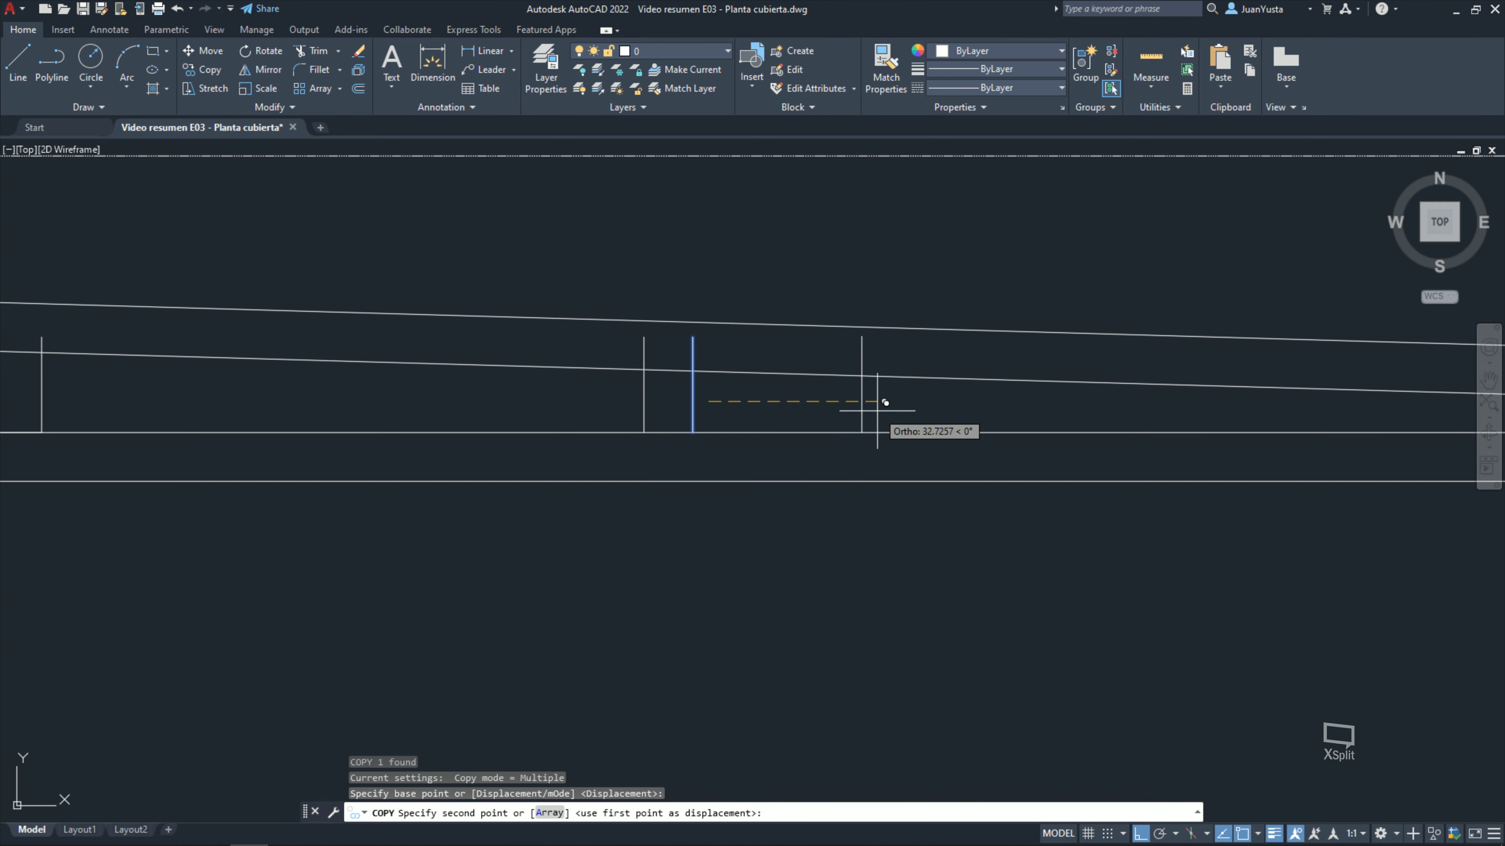
type("18")
key("Return")
middle_click_drag(1033, 415, 474, 415)
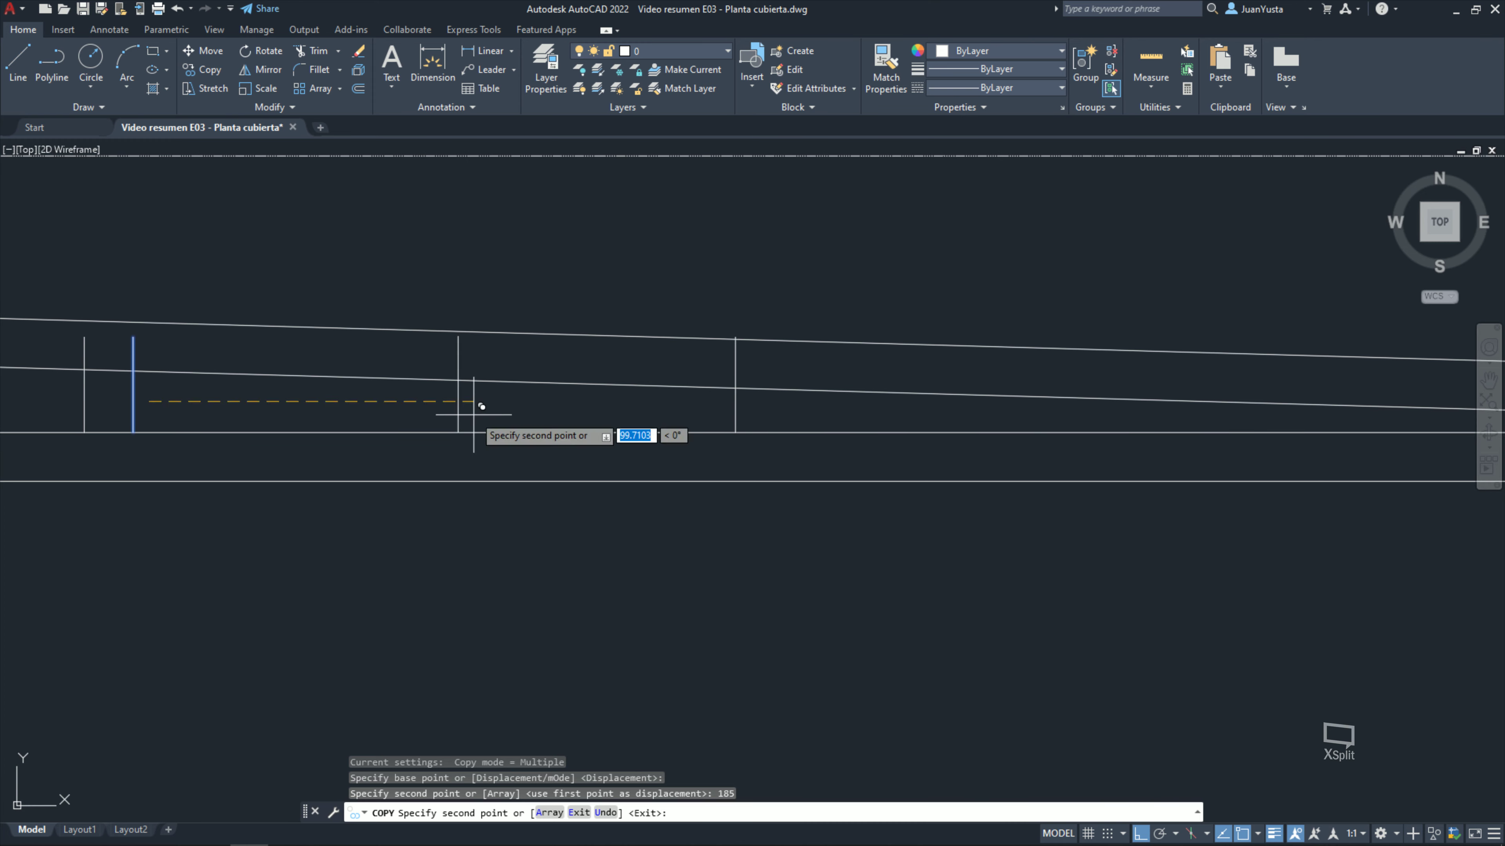
key("Escape")
key("Escape")
Step: Copy the newest strut 15 units right to complete the second pair
left_click(823, 415)
left_click(635, 415)
type("co")
key("Return")
left_click(644, 411)
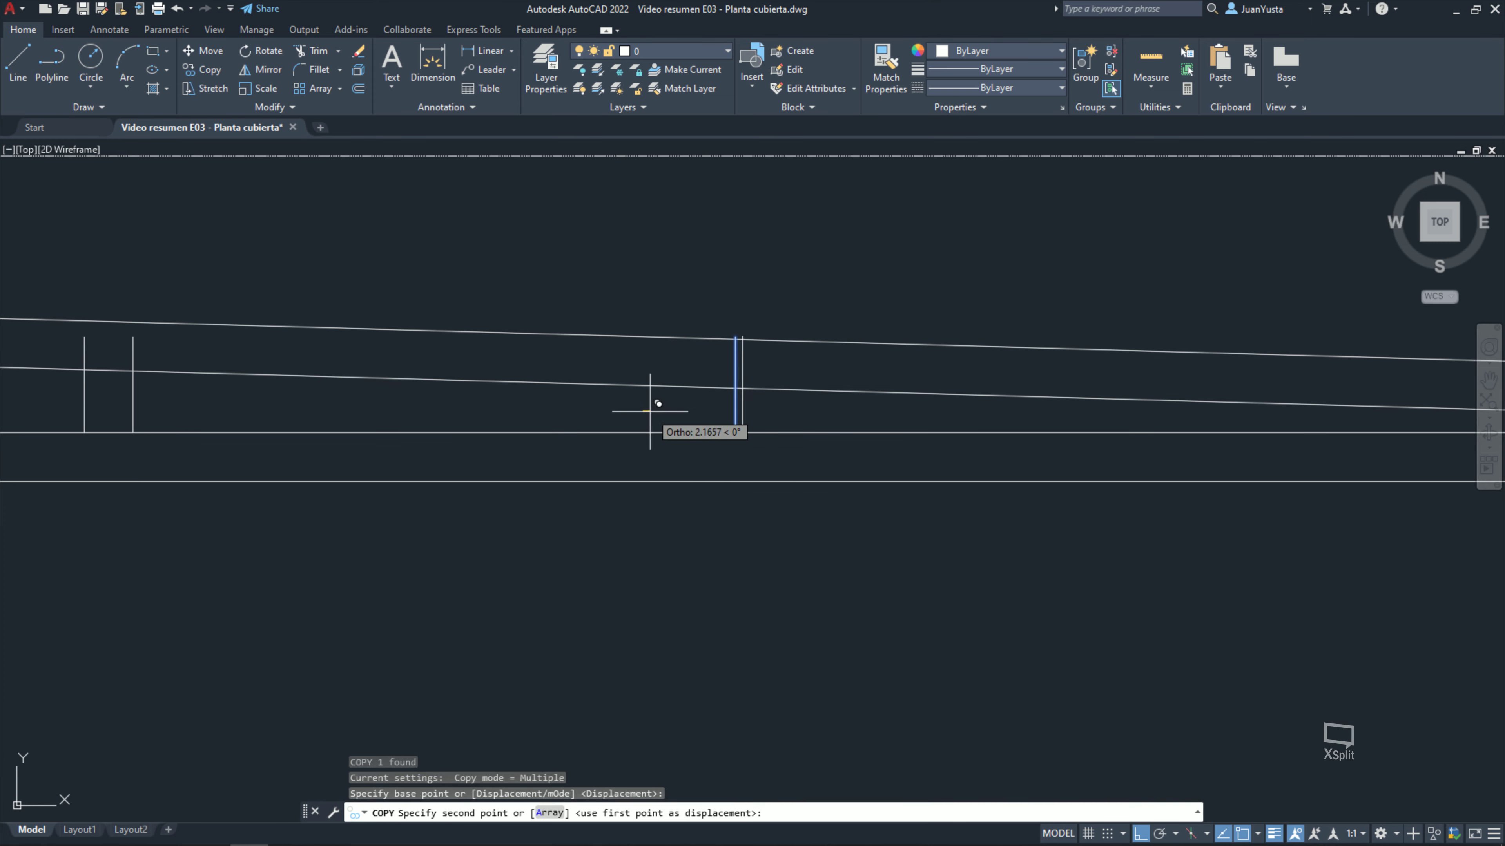
type("15")
key("Return")
key("Escape")
key("Escape")
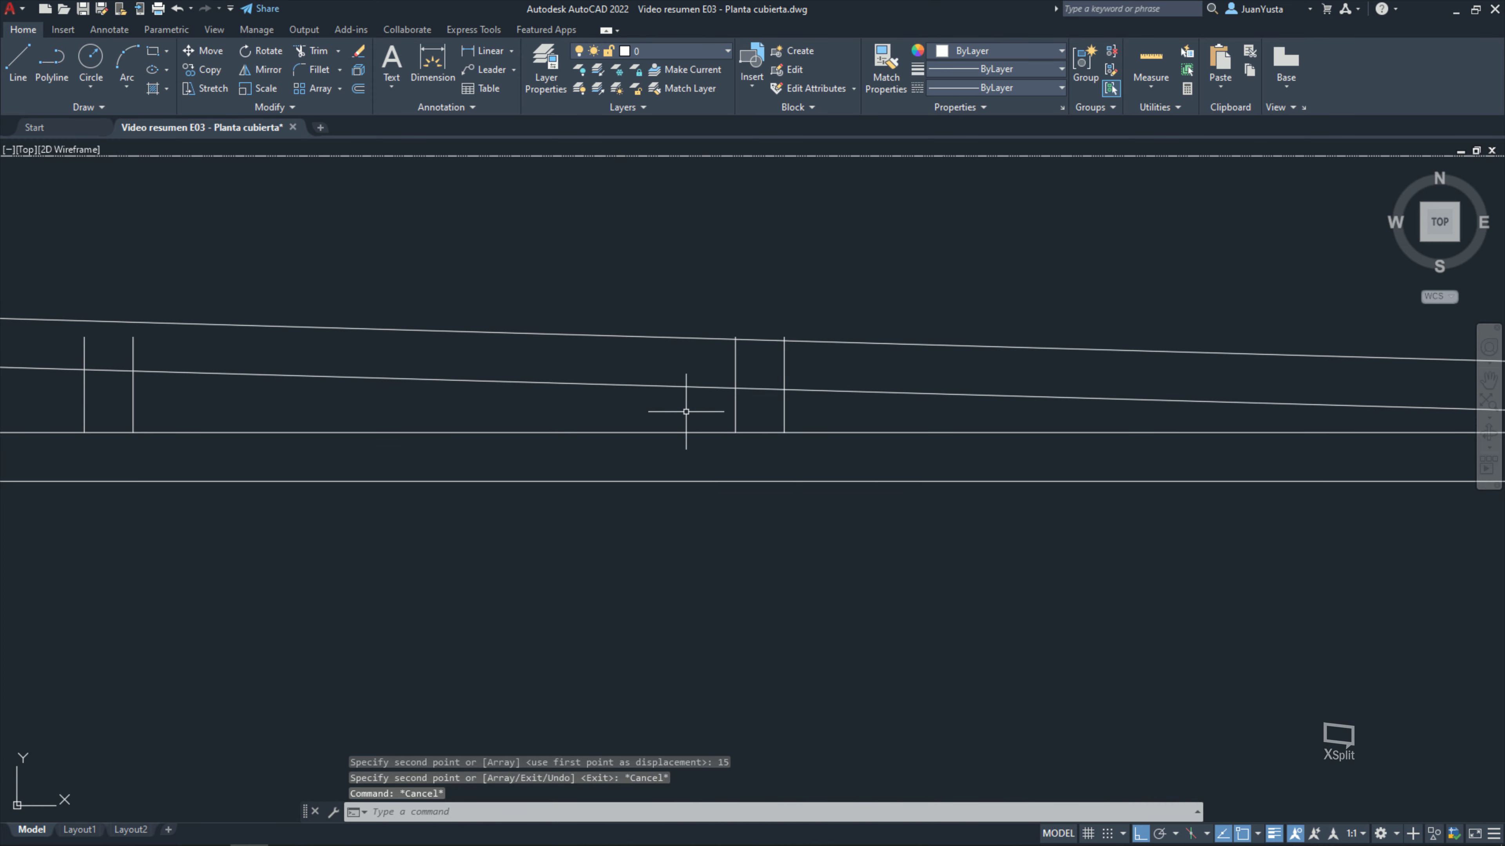
type("tr")
key("Return")
scroll(791, 341, "up", 3)
Step: Trim the vertical strut lines with a fence across them
mouse_move(779, 329)
left_mouse_down()
mouse_move(583, 327)
mouse_move(655, 326)
mouse_move(496, 403)
left_mouse_up()
scroll(756, 420, "down", 2)
scroll(1109, 431, "down", 3)
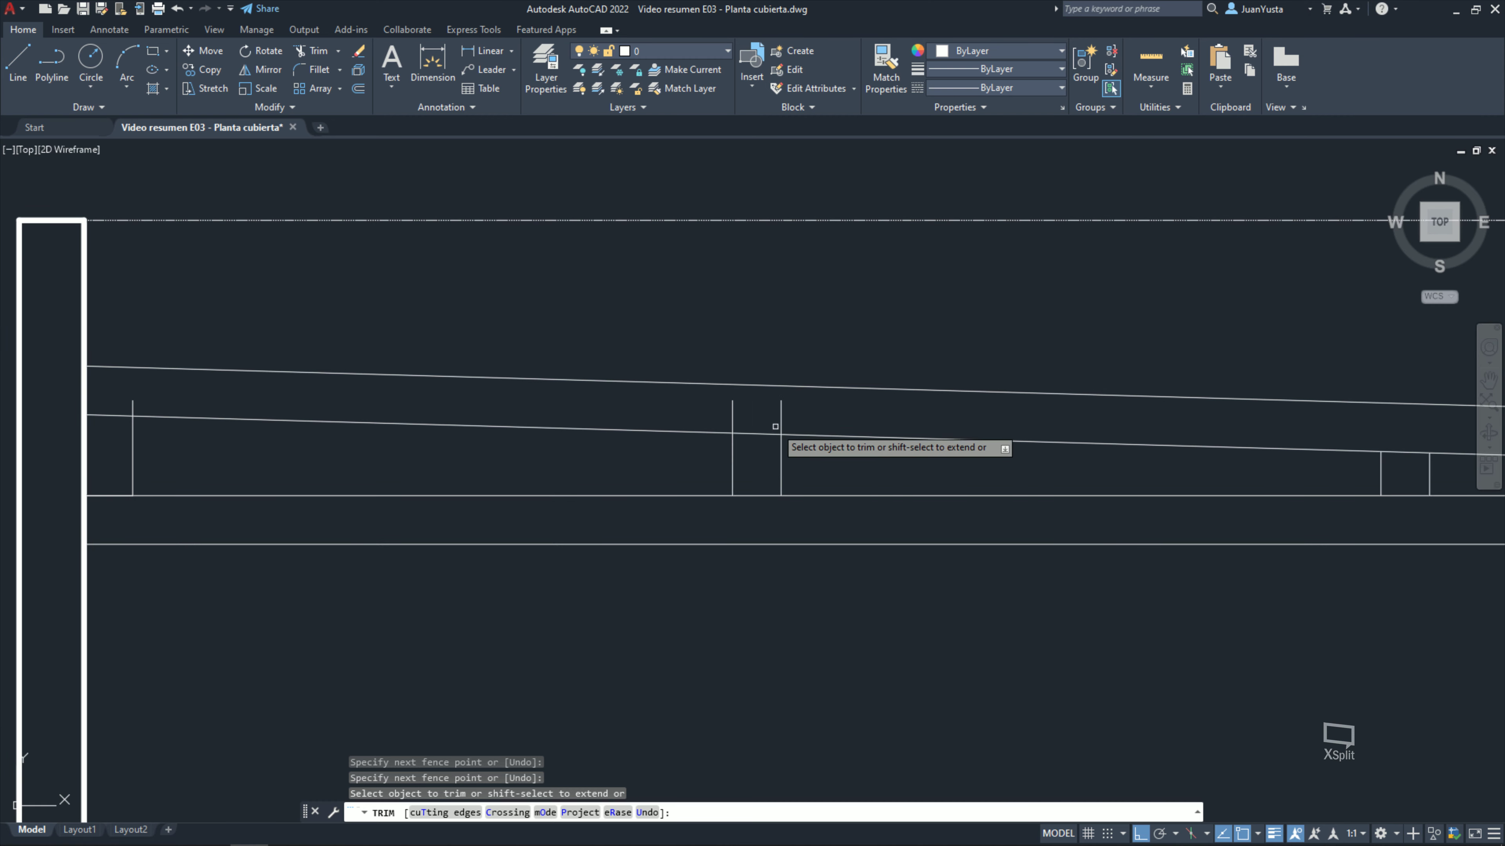
key("Return")
middle_click_drag(345, 405, 743, 411)
scroll(439, 411, "up", 2)
scroll(650, 413, "up", 2)
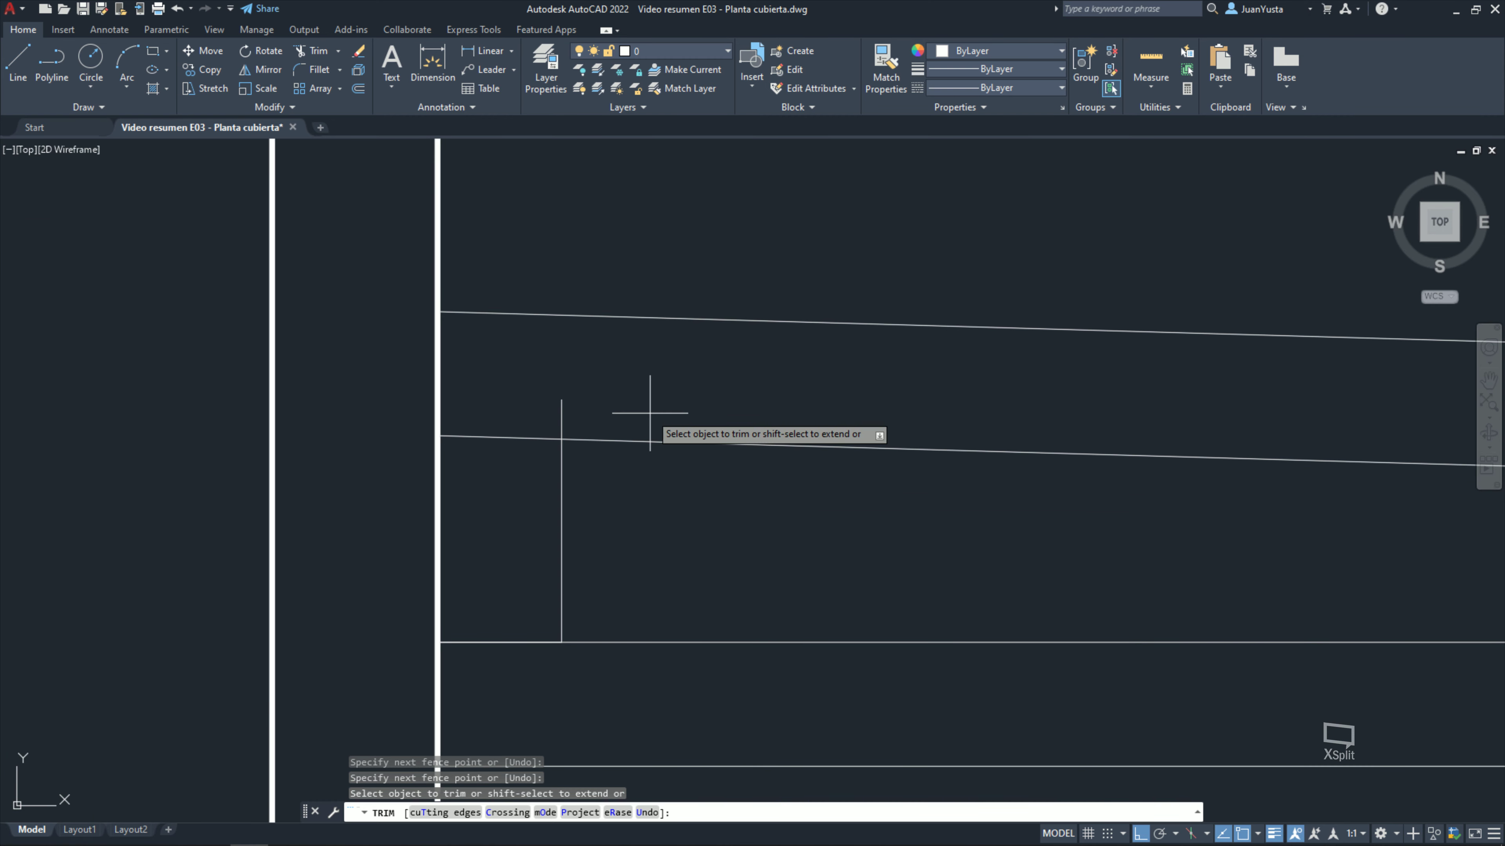
scroll(766, 413, "down", 5)
middle_click_drag(1007, 418, 578, 420)
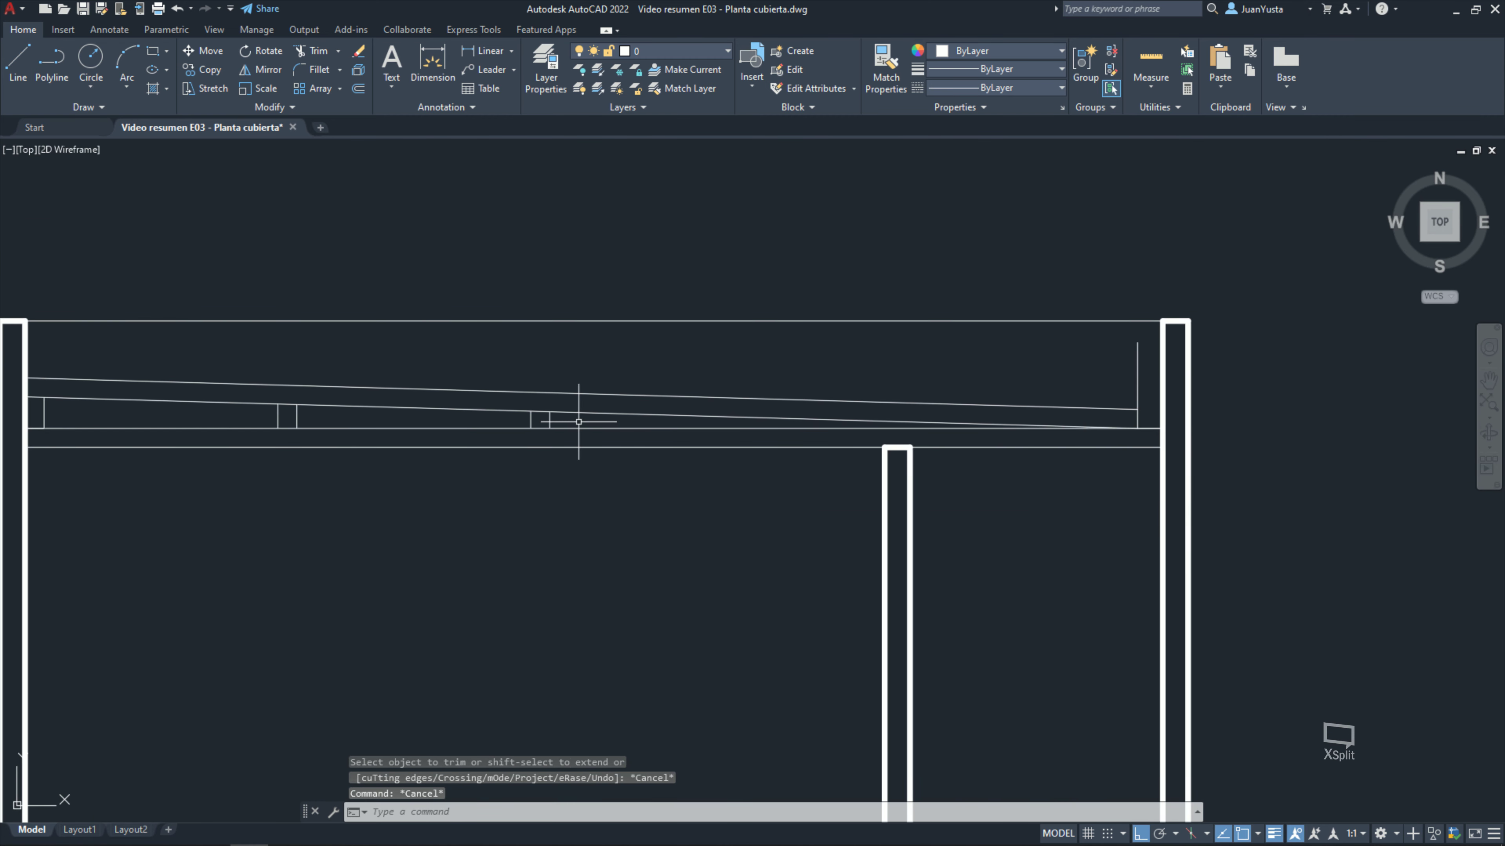
key("Escape")
Step: Offset the upper sloped roof line 5 units above it
middle_click_drag(327, 468, 436, 472)
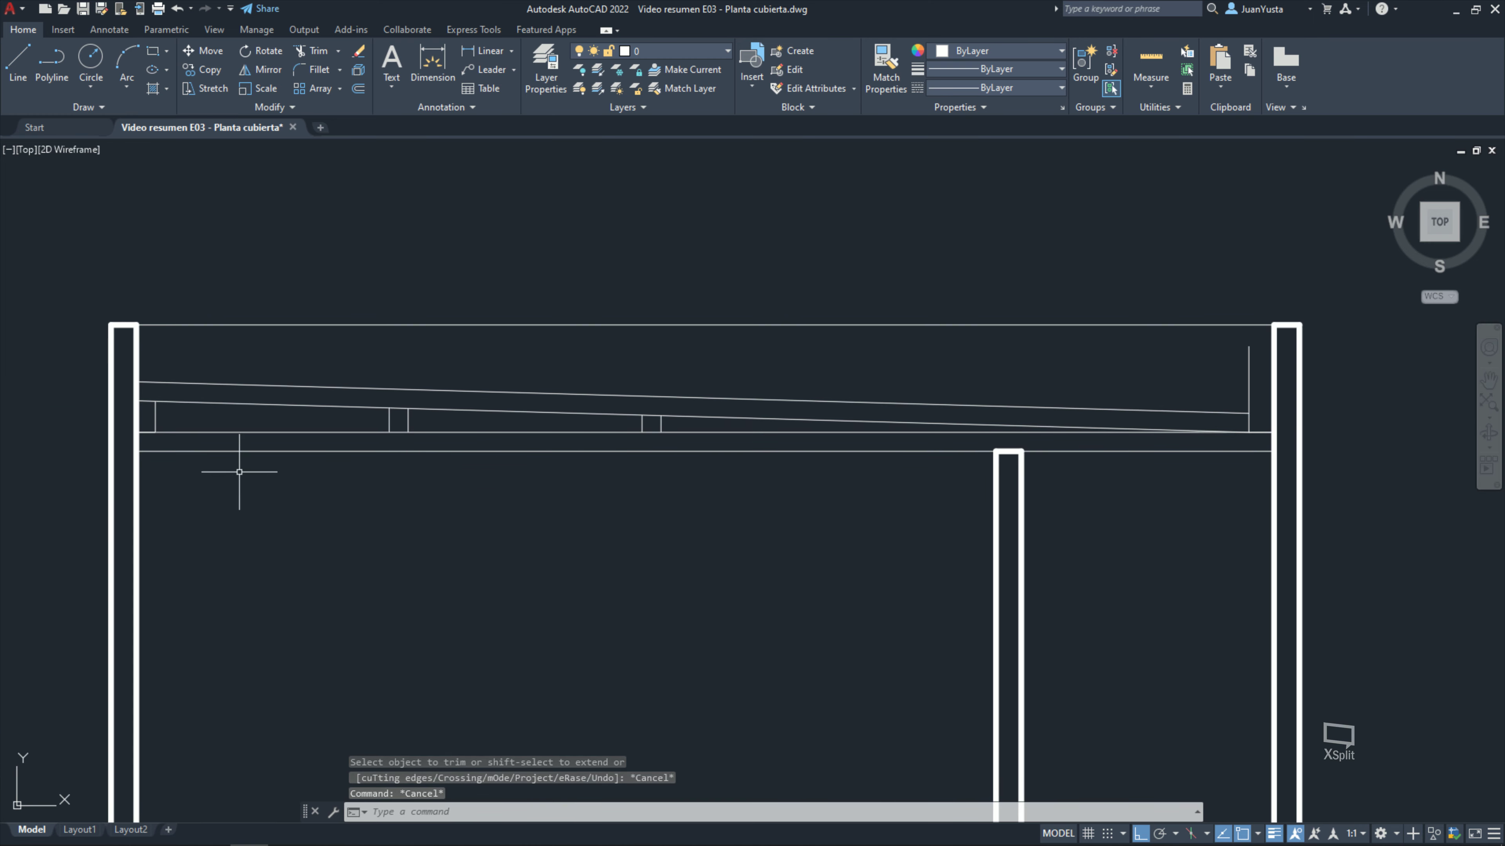
middle_click_drag(84, 456, 157, 480)
middle_click_drag(241, 438, 291, 485)
scroll(292, 485, "up", 2)
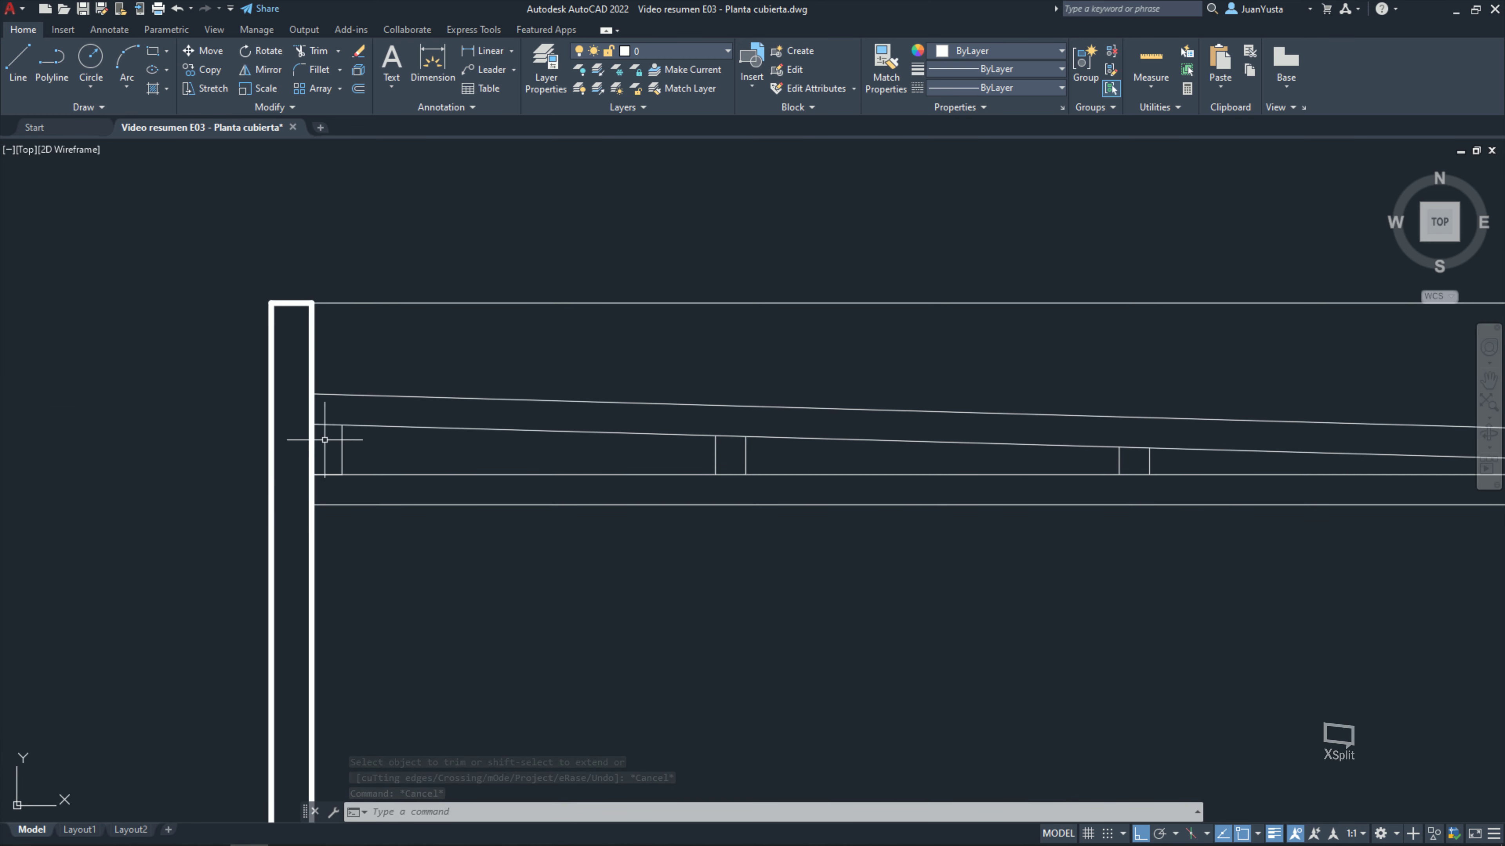
scroll(338, 441, "up", 3)
left_click(413, 336)
left_click(399, 363)
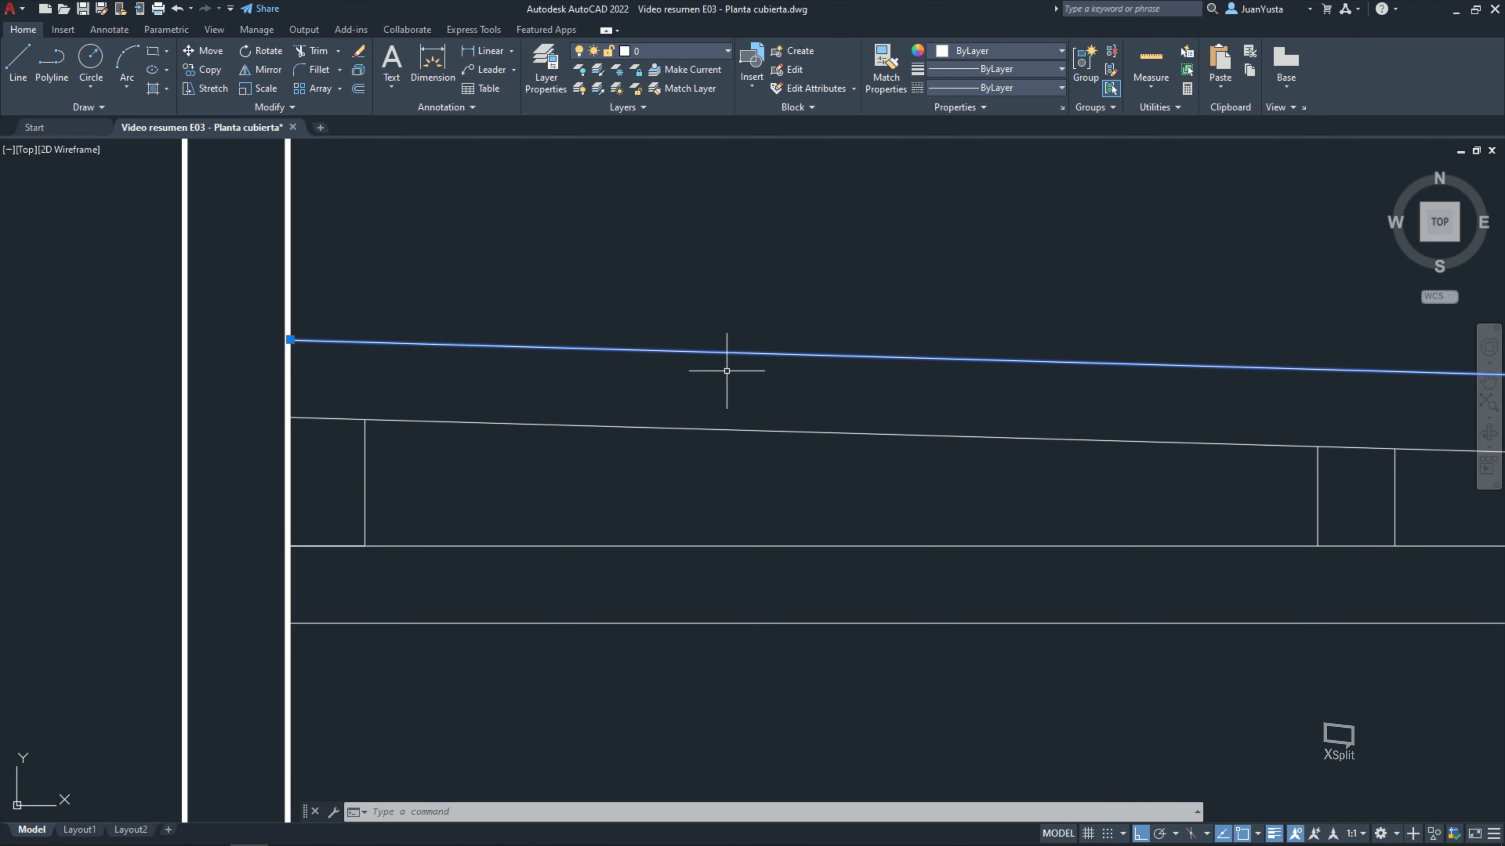
type("o")
key("Return")
key("Return")
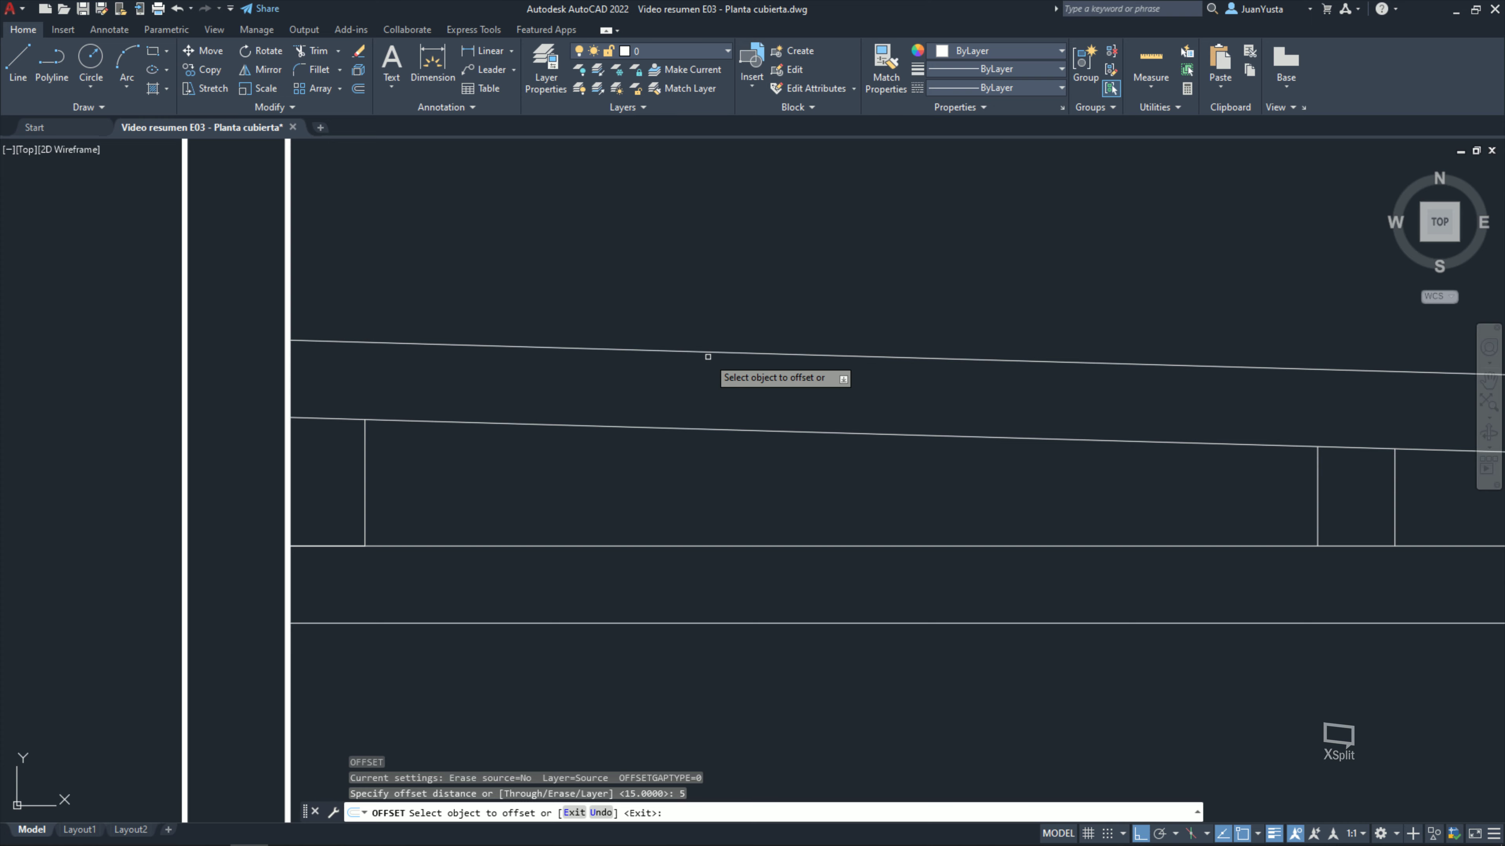
left_click(709, 355)
left_click(694, 296)
key("Escape")
key("Escape")
Step: Pan right to the right-hand wall and switch to the section PDF
scroll(561, 335, "down", 3)
middle_click_drag(561, 335, 459, 326)
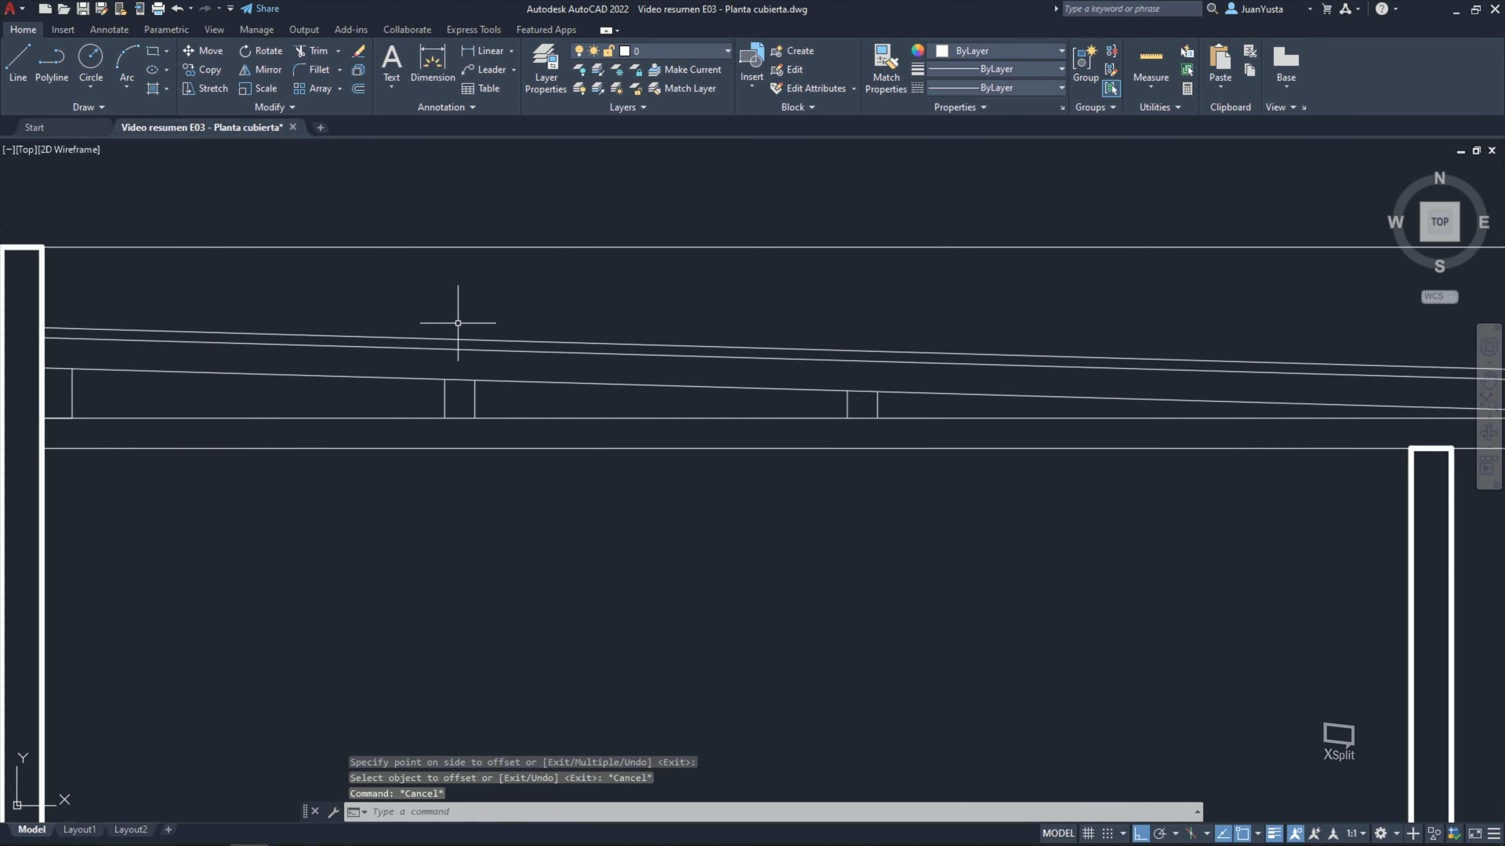
middle_click_drag(888, 332, 715, 336)
middle_click_drag(948, 332, 806, 326)
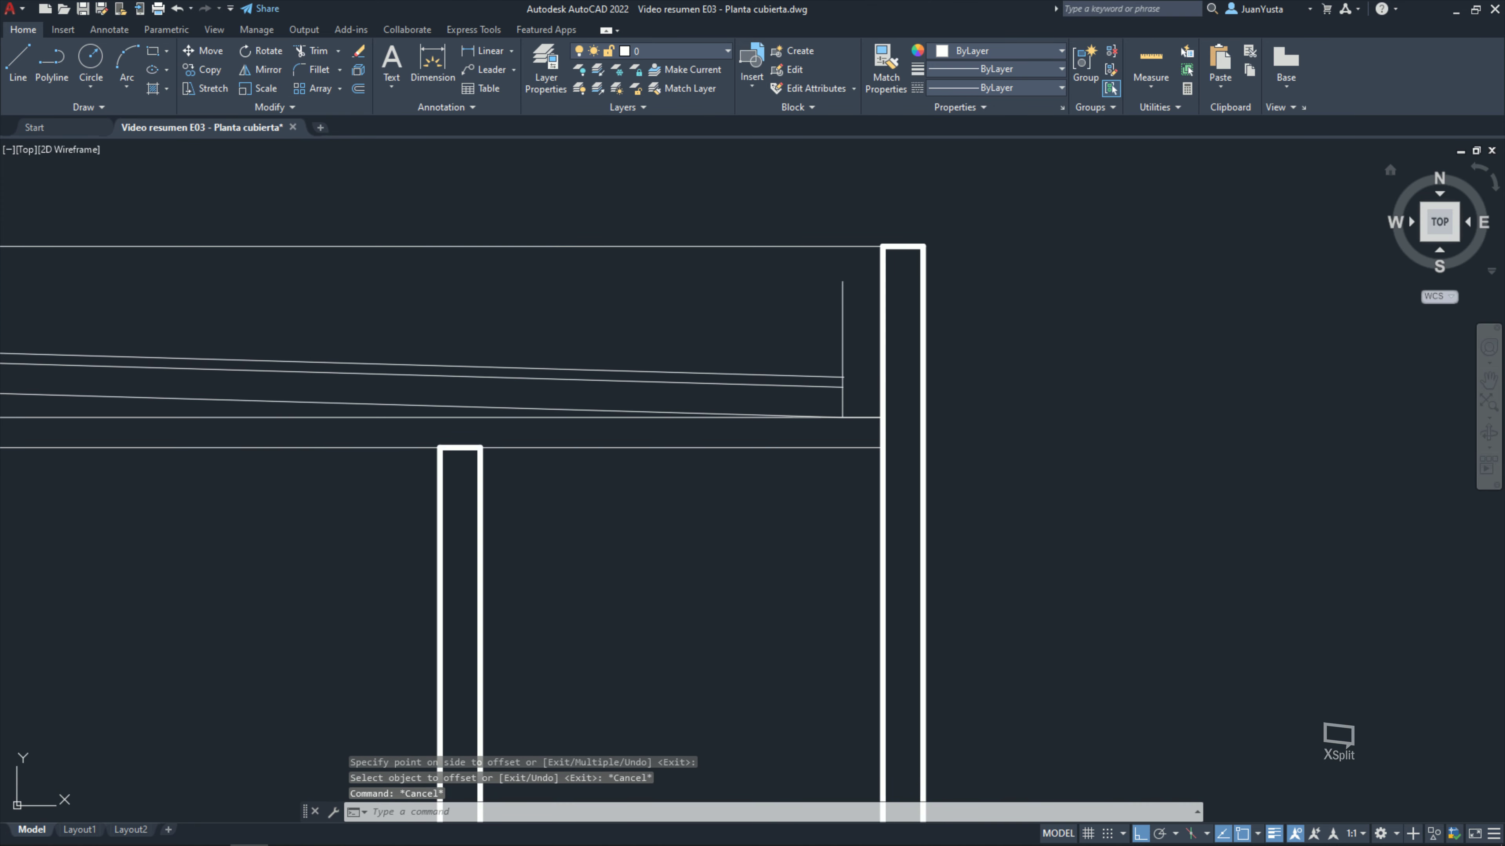
key("alt+Tab")
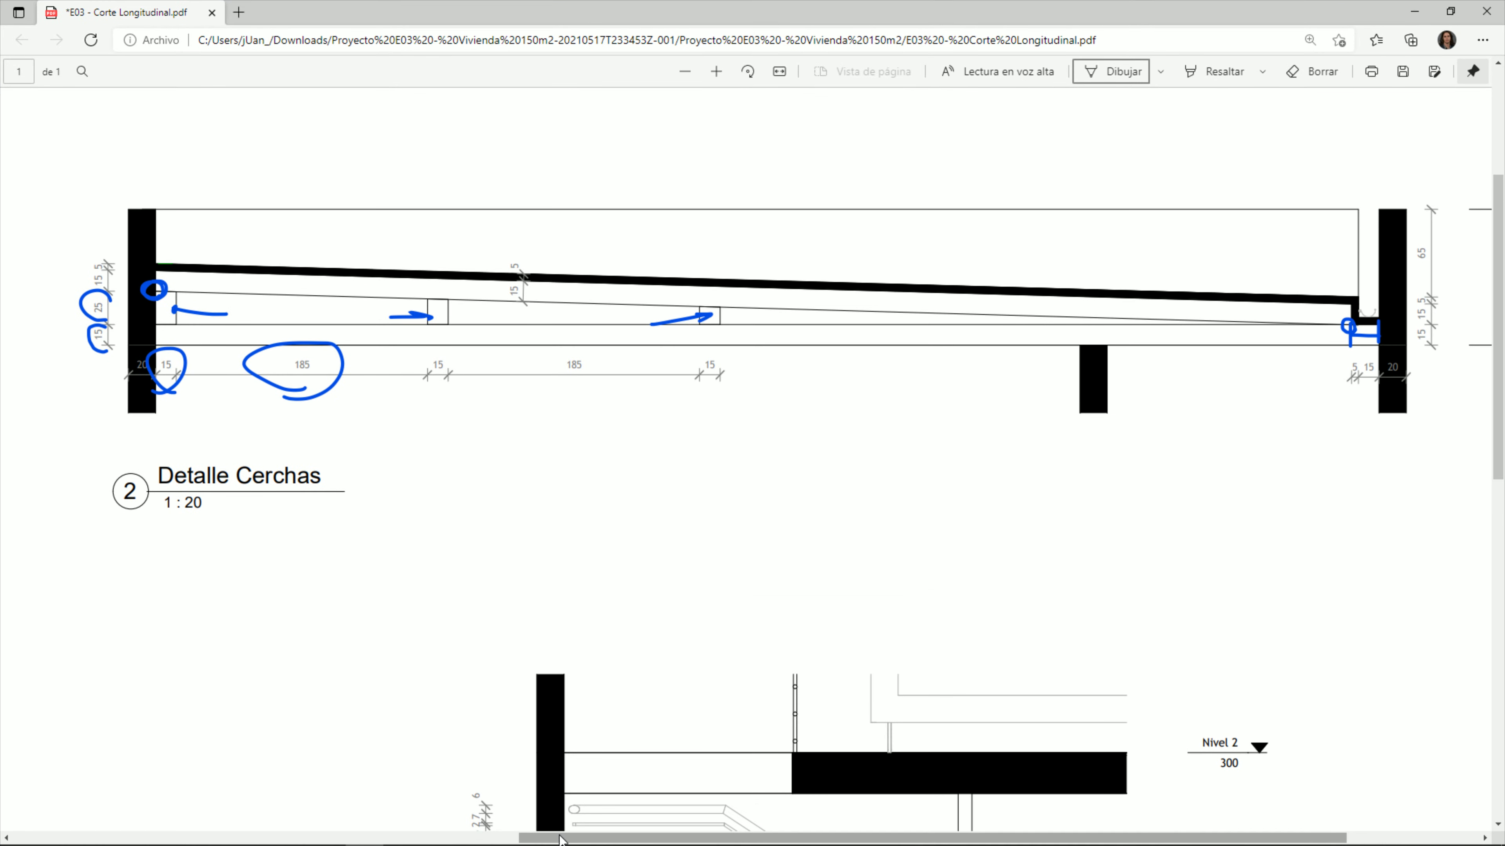
Step: Erase the blue ink circle at the wall corner and sketch a vertical line beside the right wall
left_click_drag(557, 837, 667, 837)
scroll(1220, 328, "up", 3, "ctrl")
scroll(1220, 328, "up", 1, "ctrl")
scroll(1135, 359, "up", 1)
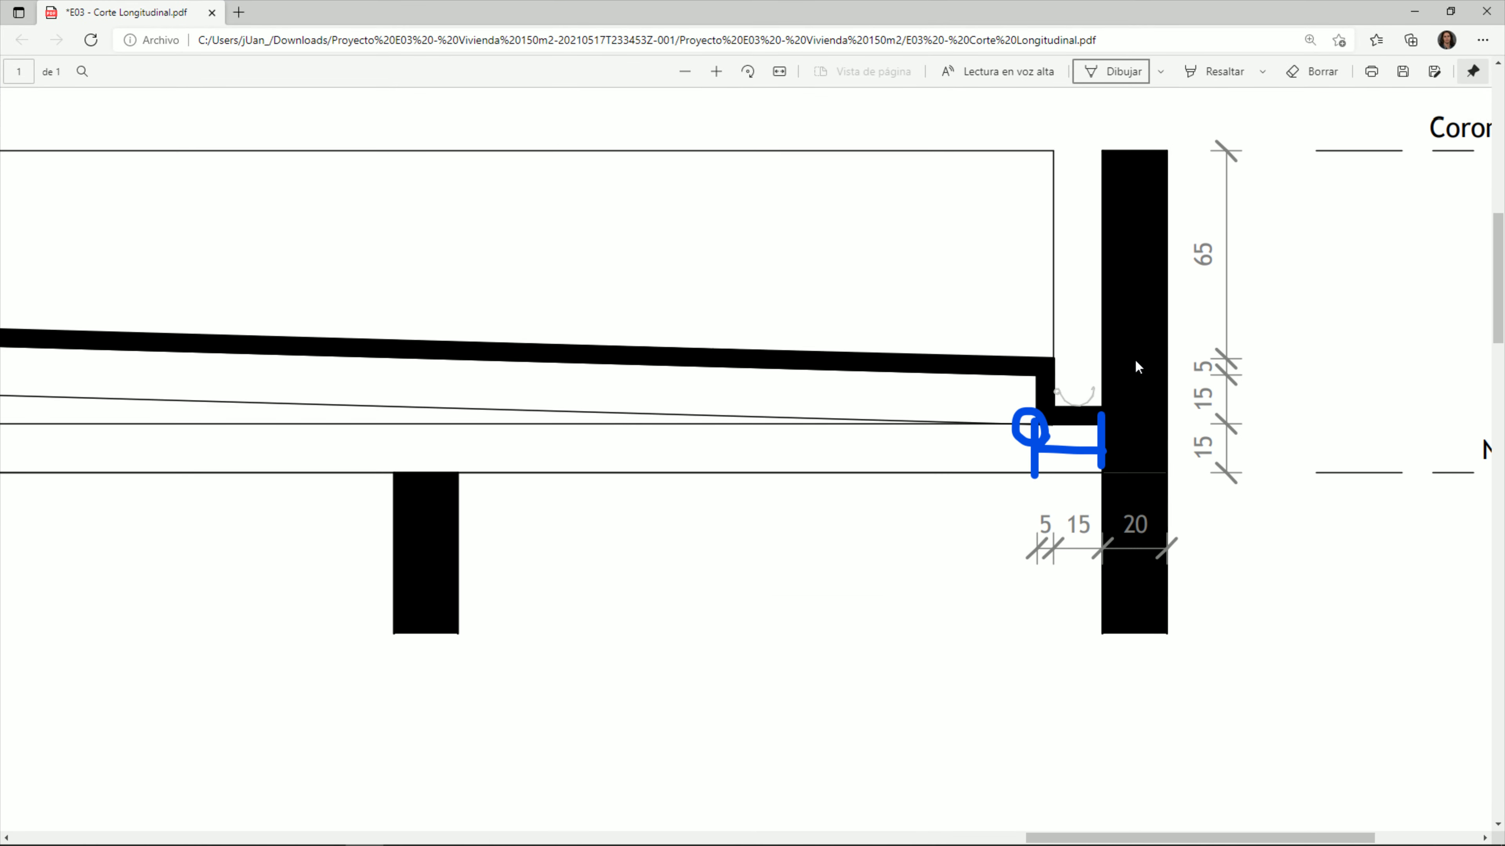
scroll(1134, 358, "up", 2)
left_click(1312, 72)
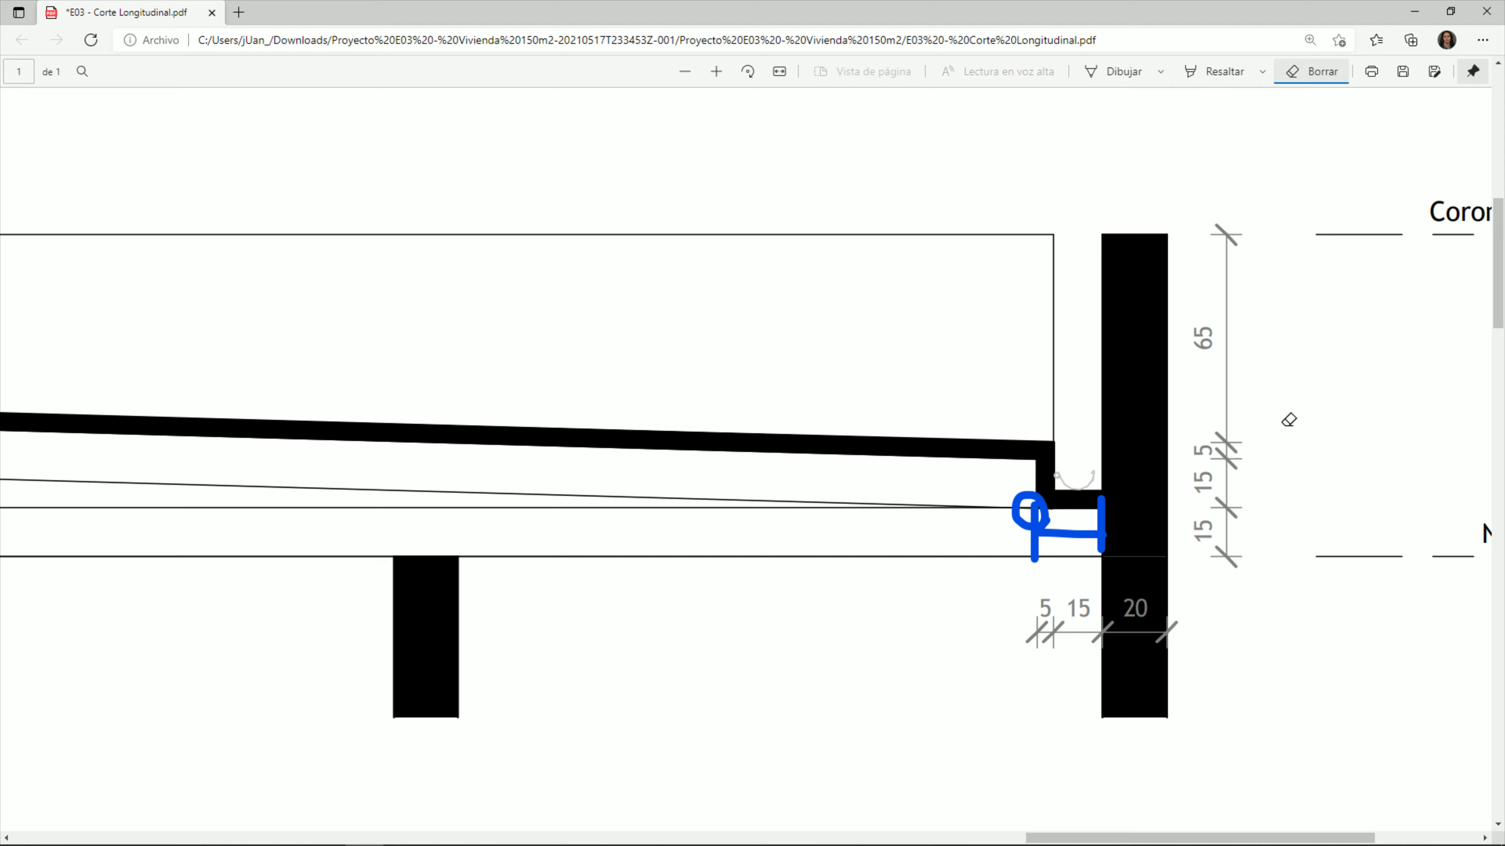
left_click(1057, 510)
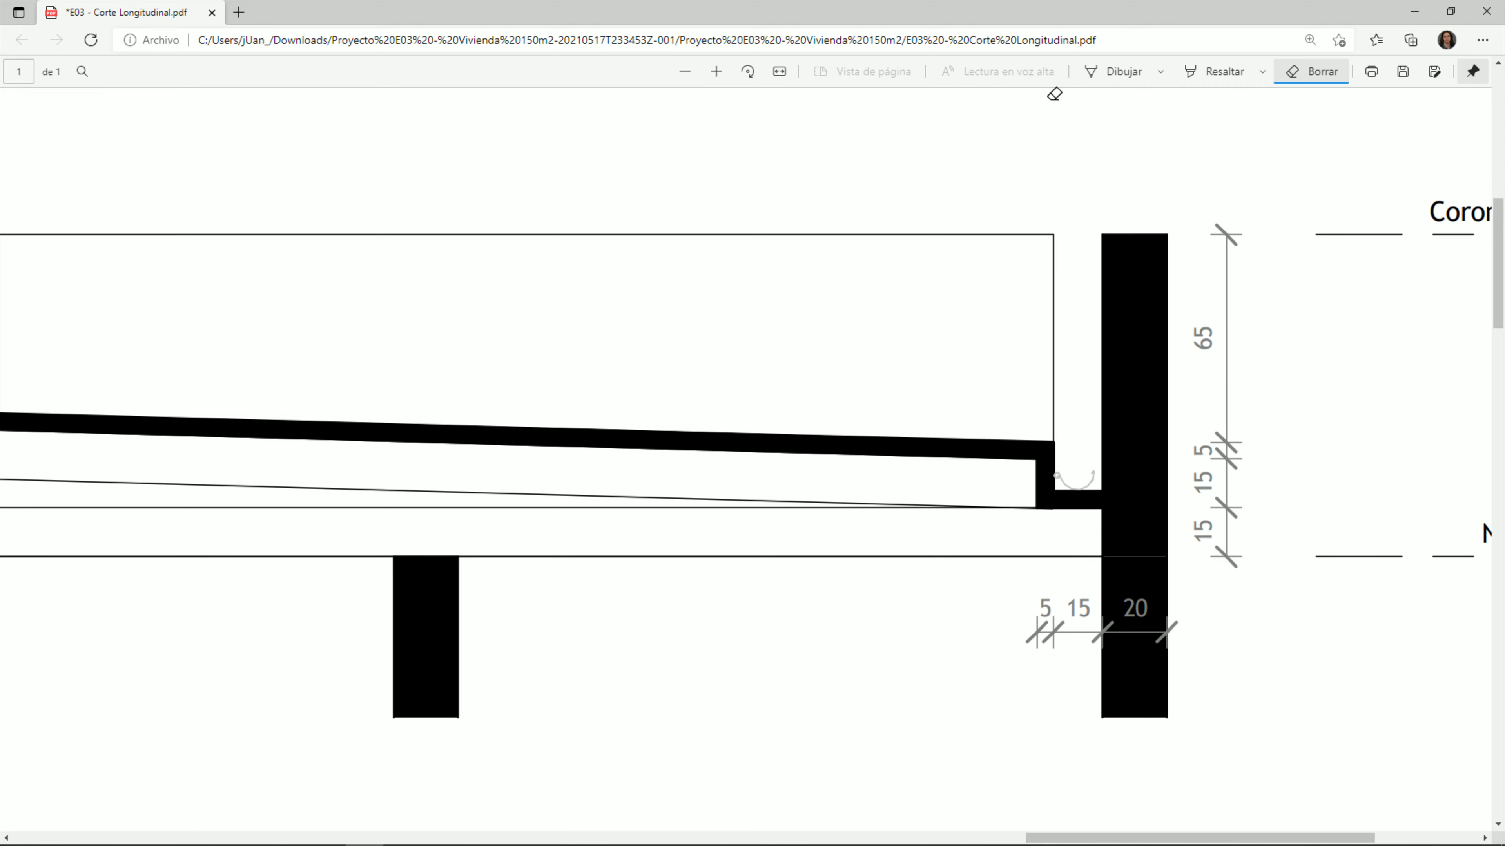
left_click(1107, 71)
mouse_move(1054, 235)
left_mouse_down()
mouse_move(1052, 449)
mouse_move(1095, 277)
left_mouse_up()
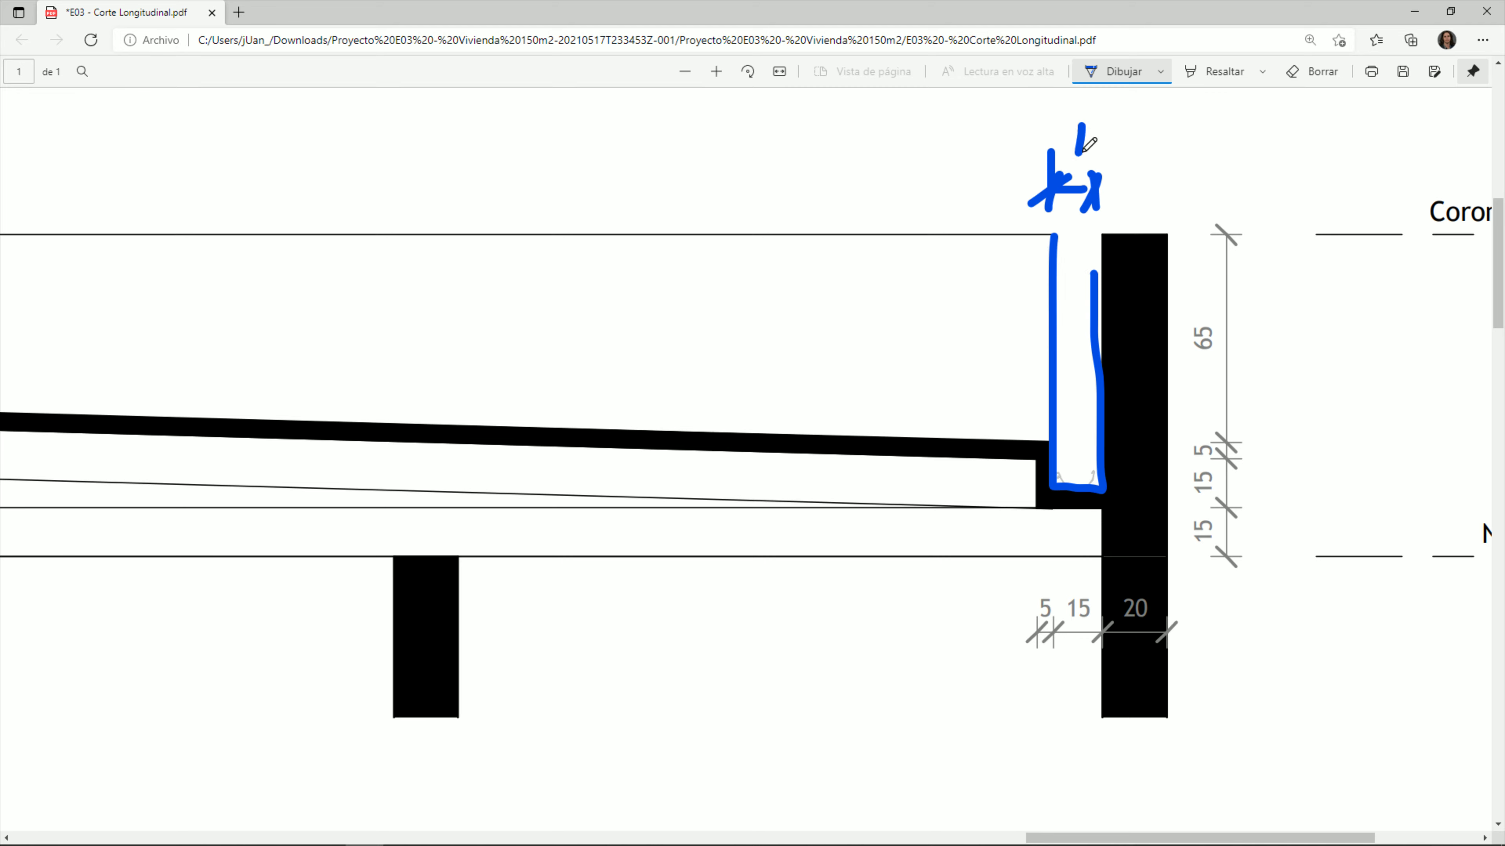
Step: Erase the U-shaped ink sketch beside the column, then return to AutoCAD
left_click(1333, 80)
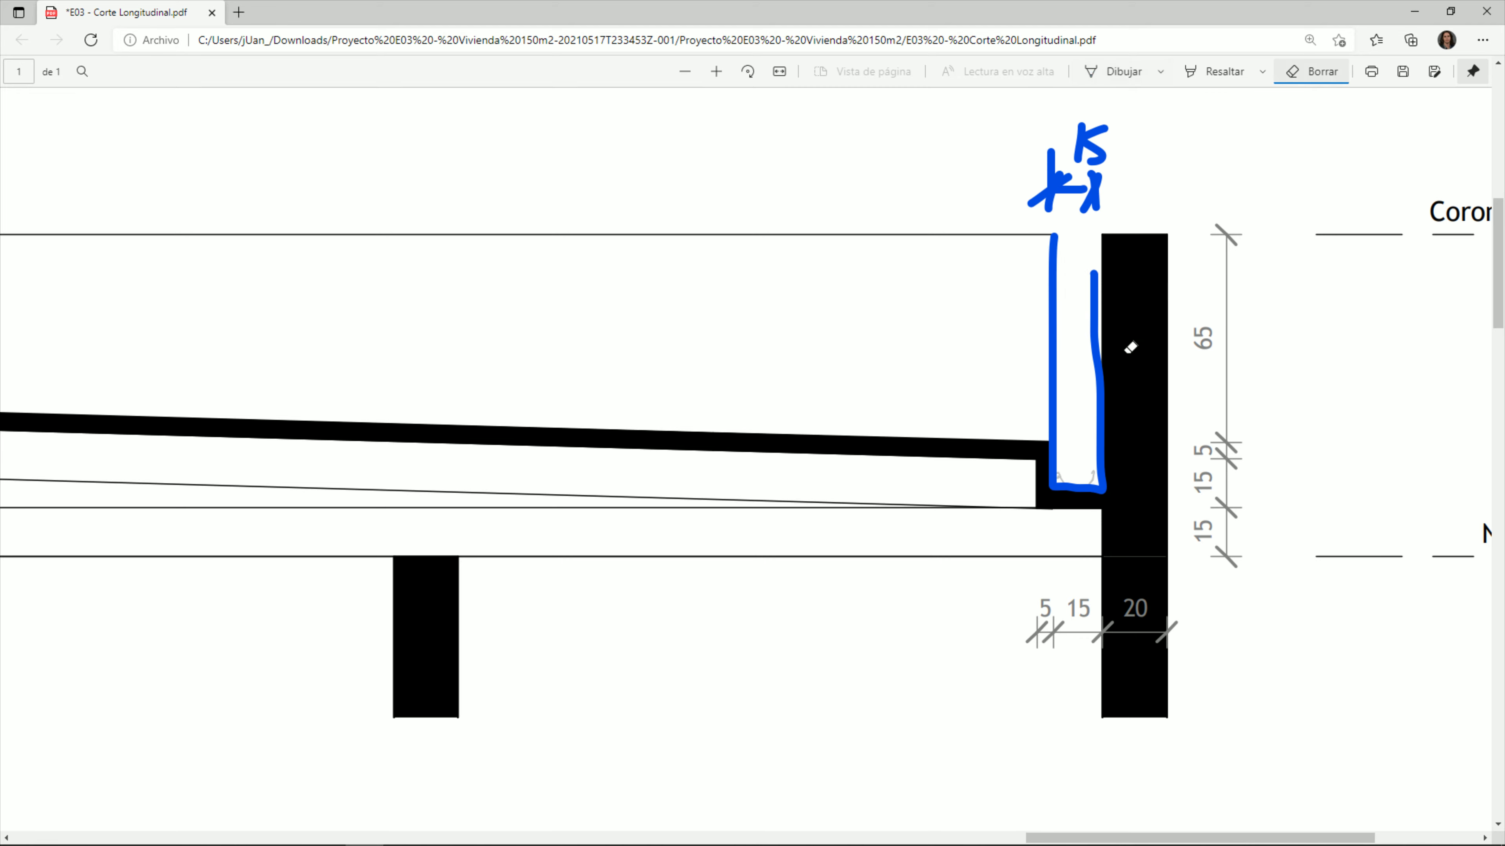
left_click_drag(1129, 340, 948, 300)
left_click(1153, 73)
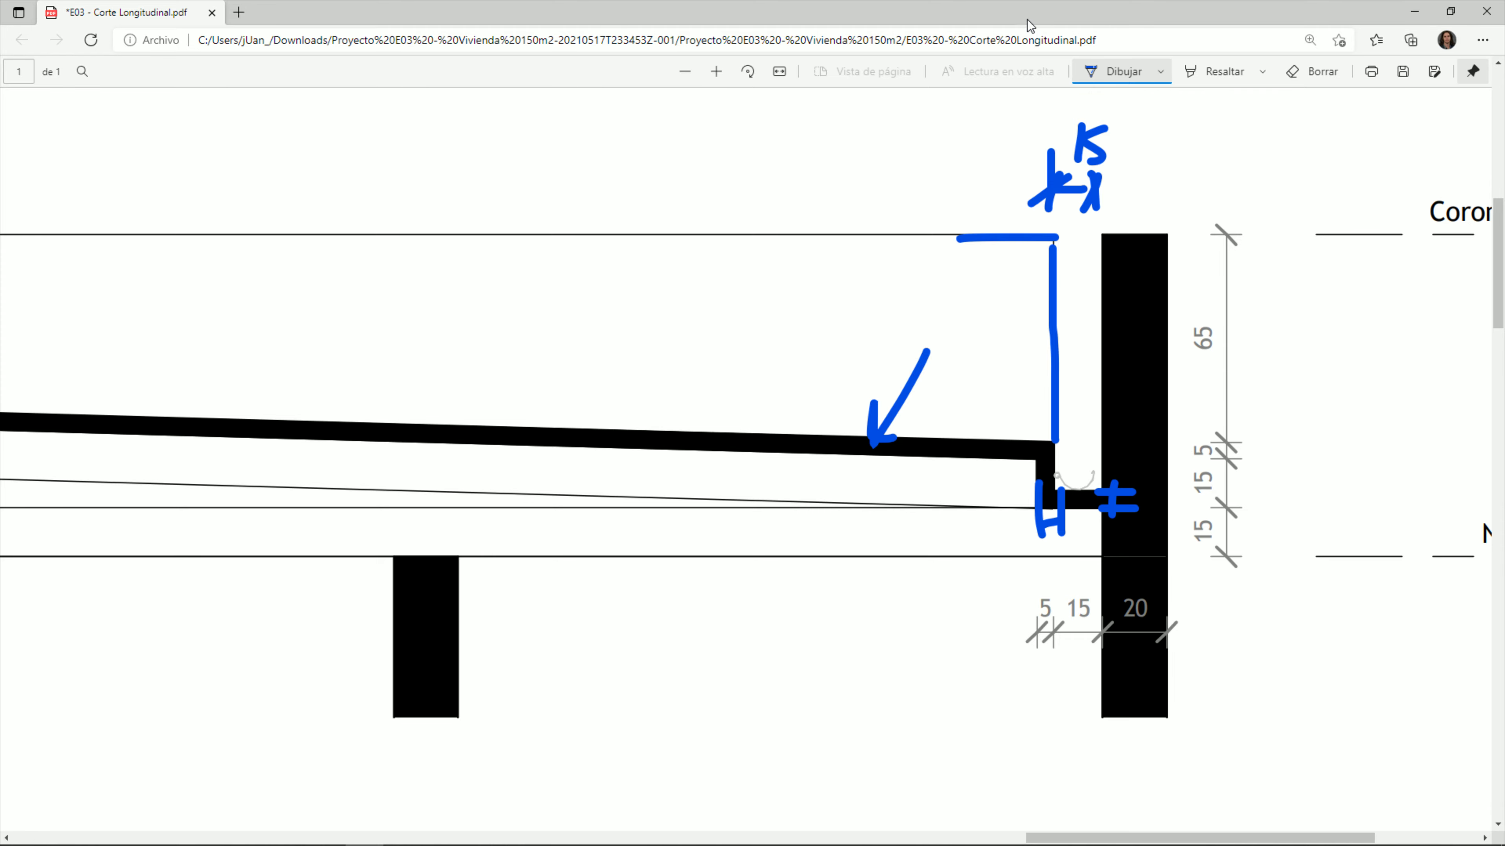
key("alt+Tab")
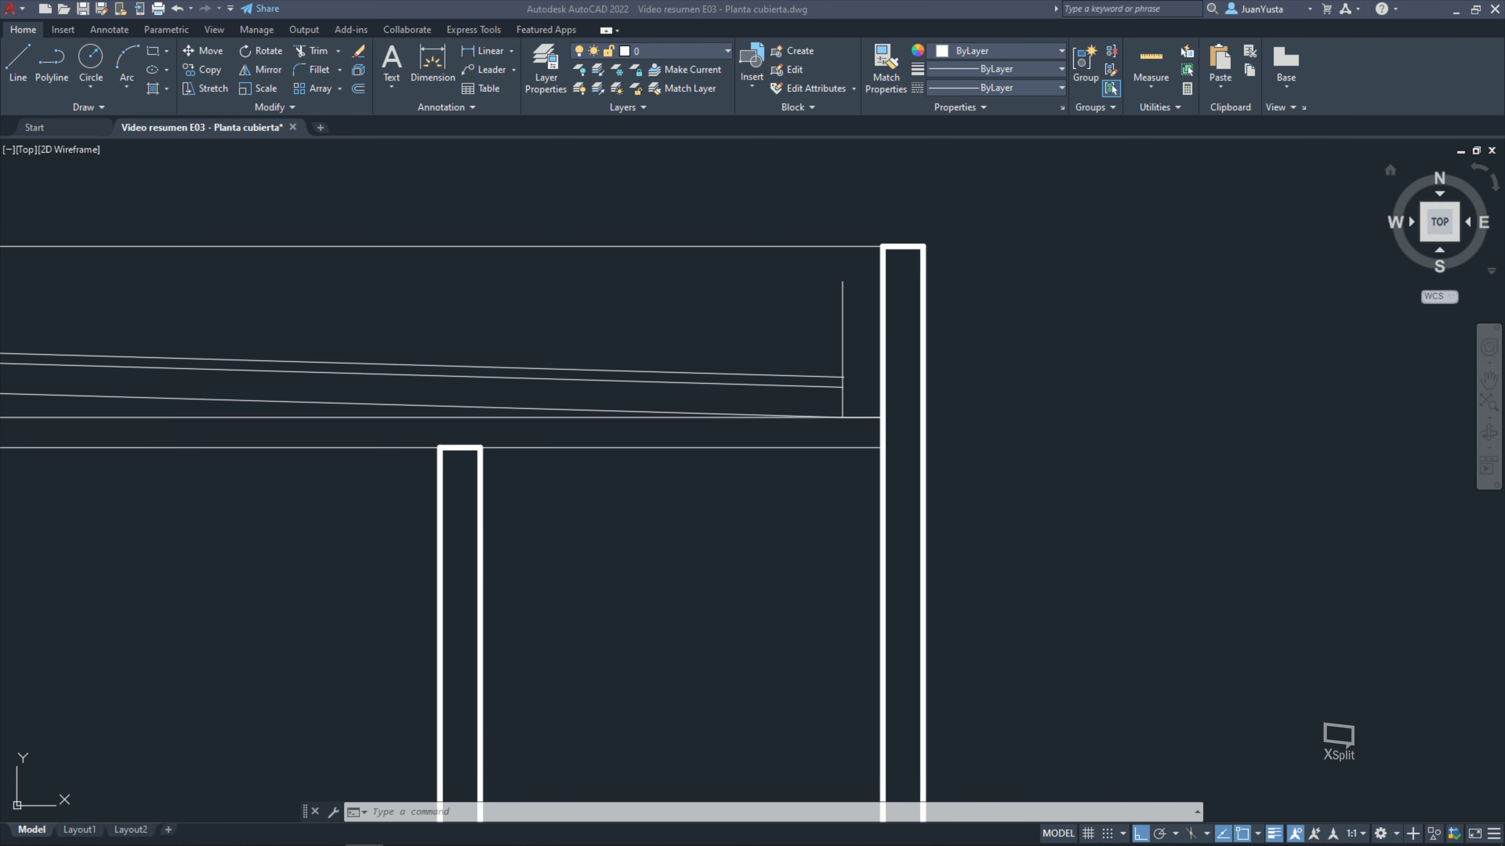
Step: At the wall and slab corner, draw a line 15 units left, then up
scroll(799, 377, "up", 2)
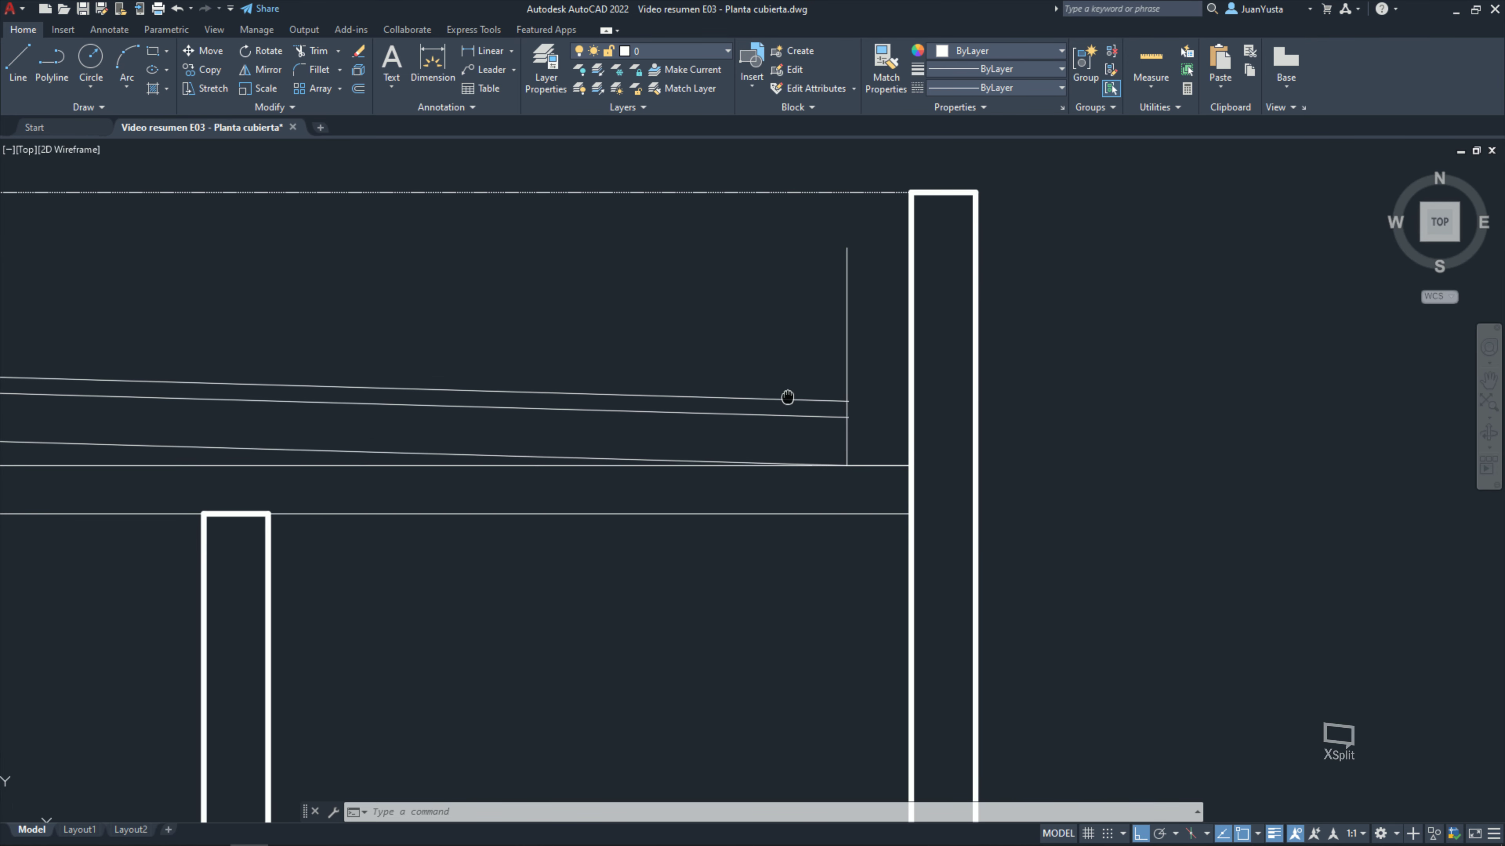
scroll(867, 479, "up", 2)
middle_click_drag(890, 417, 782, 507)
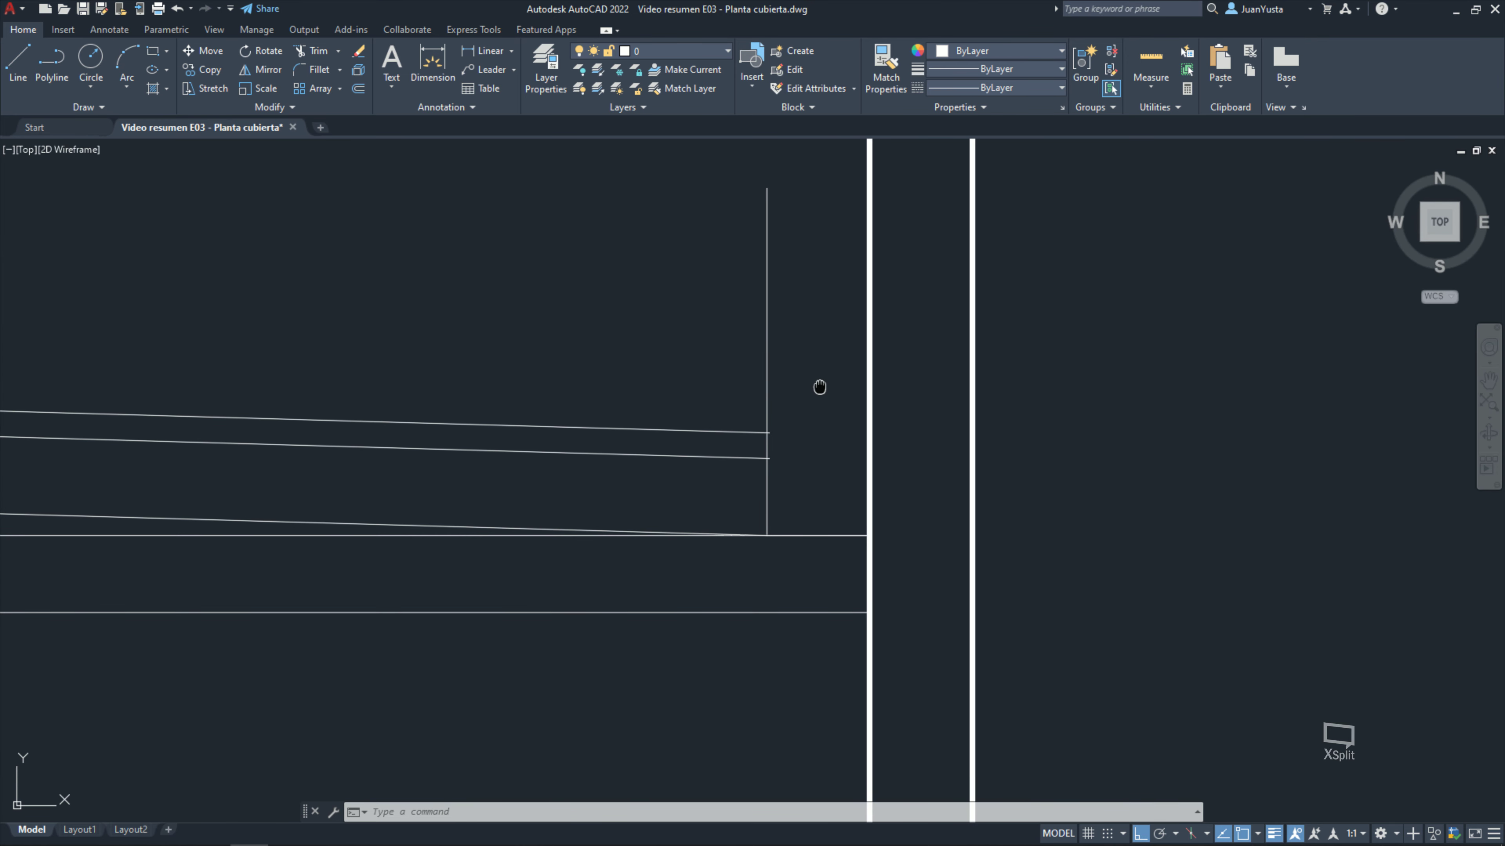
middle_click_drag(816, 386, 799, 422)
key("Return")
left_click(848, 571)
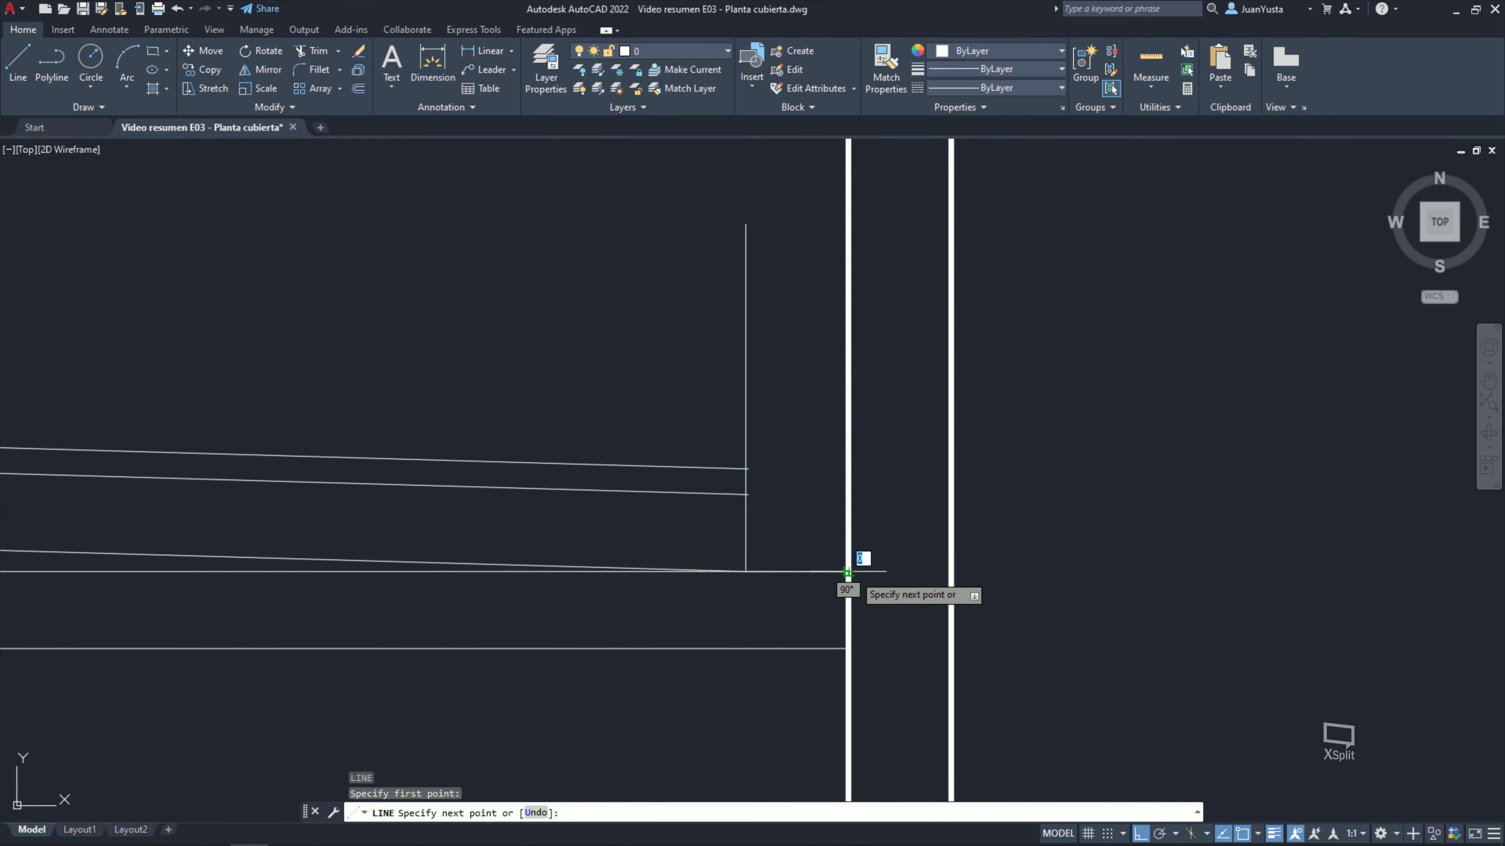
type("15")
key("Return")
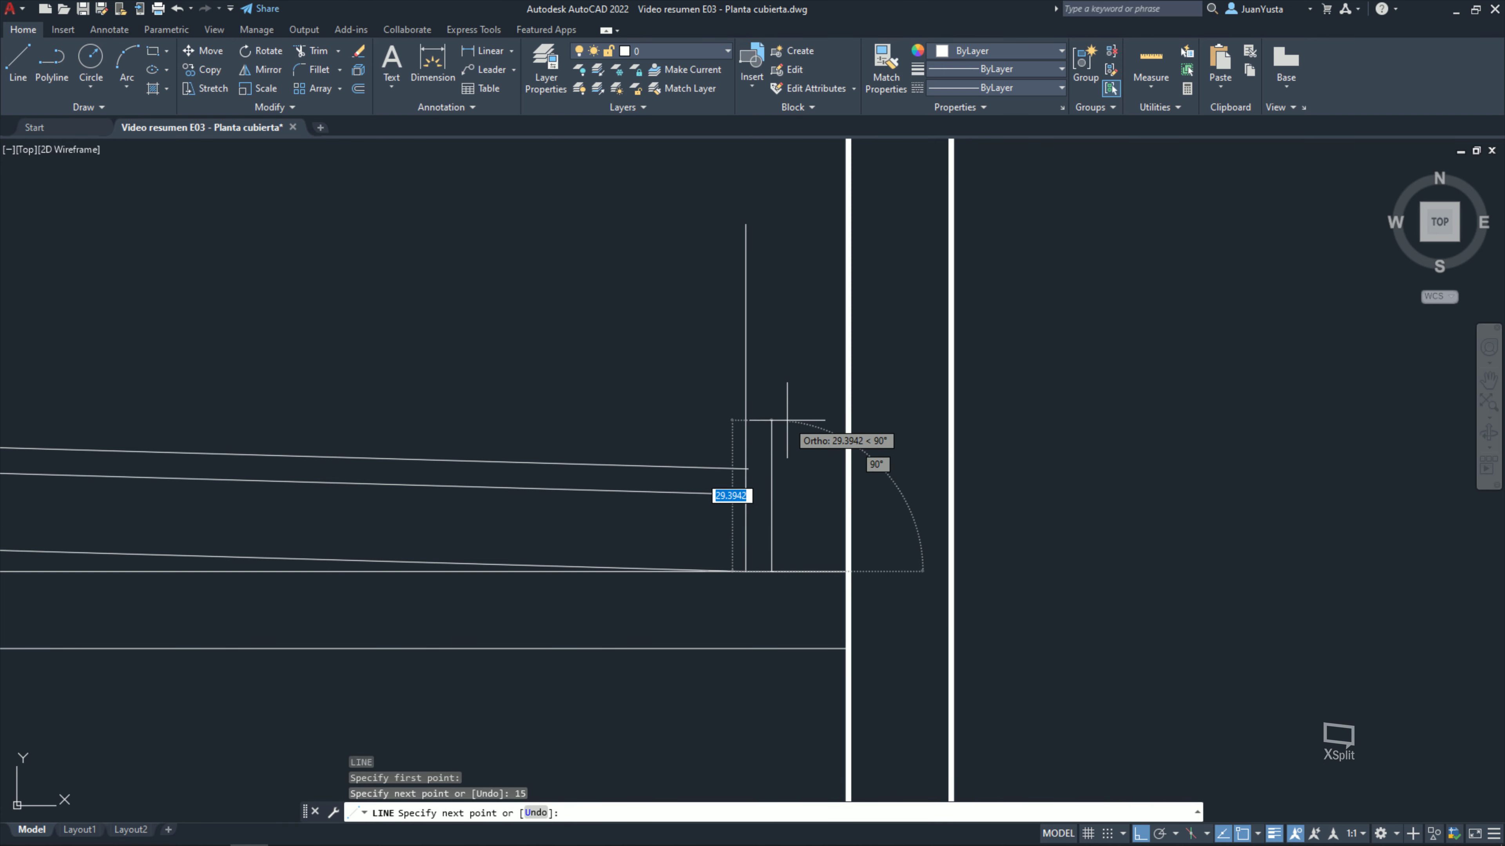
left_click(787, 420)
key("Escape")
key("Escape")
key("Escape")
Step: Fillet the upper and lower sloped roof lines to the outer and inner vertical lines
scroll(779, 520, "up", 2)
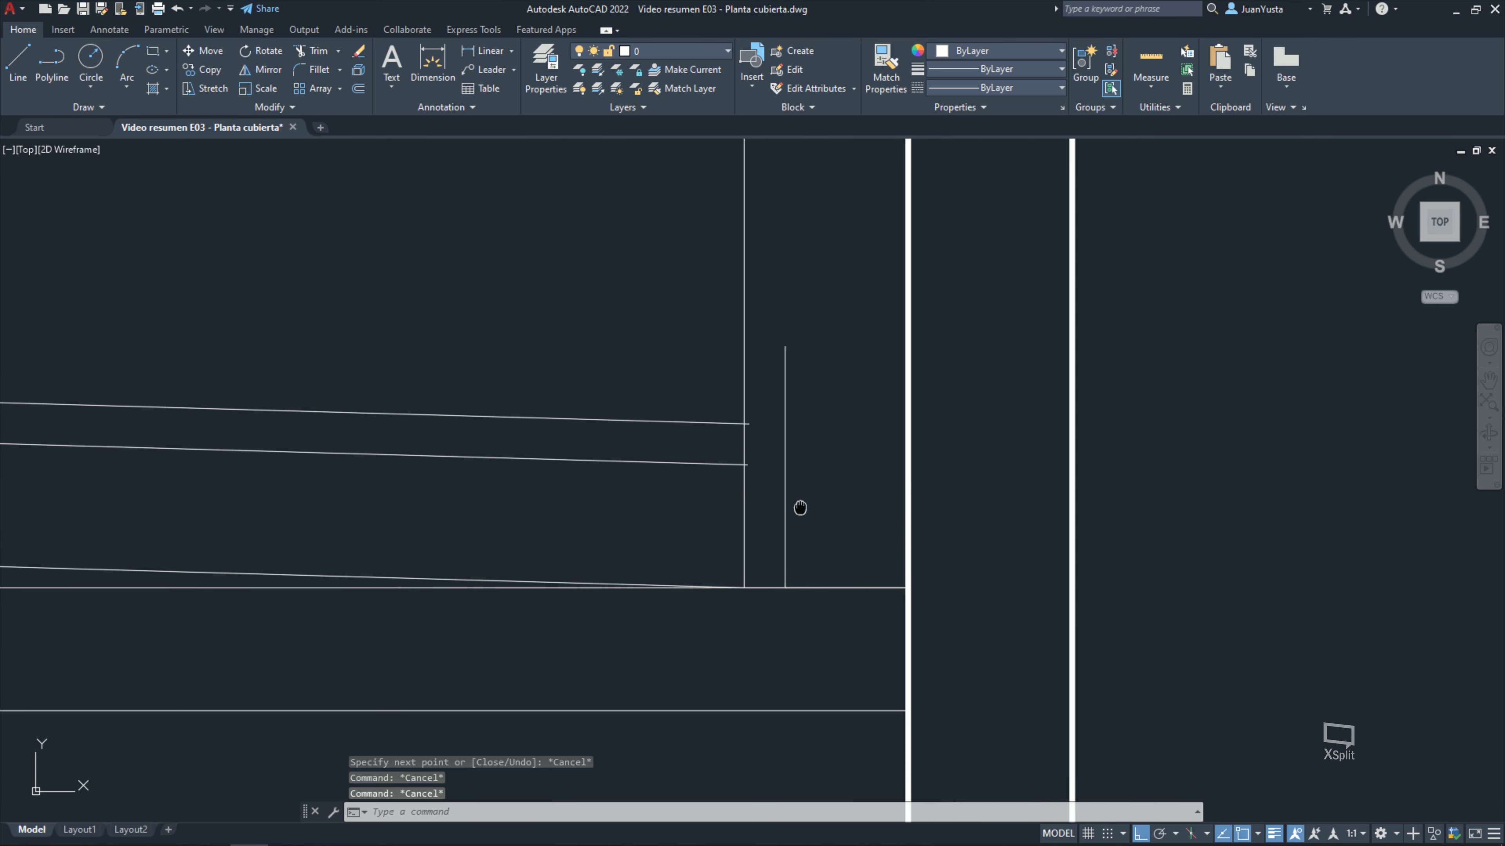
key("Return")
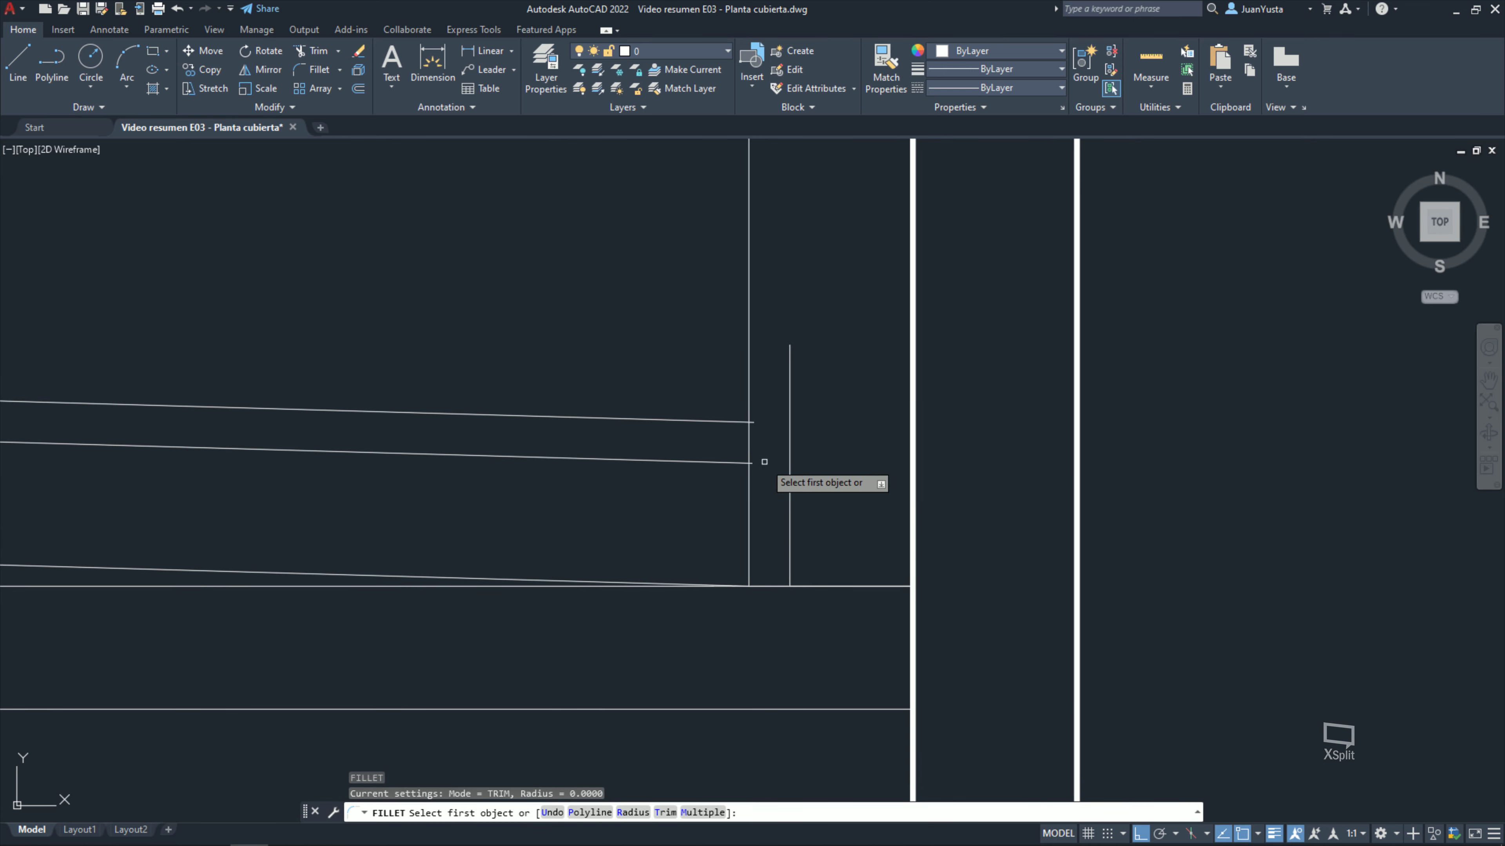
left_click(716, 420)
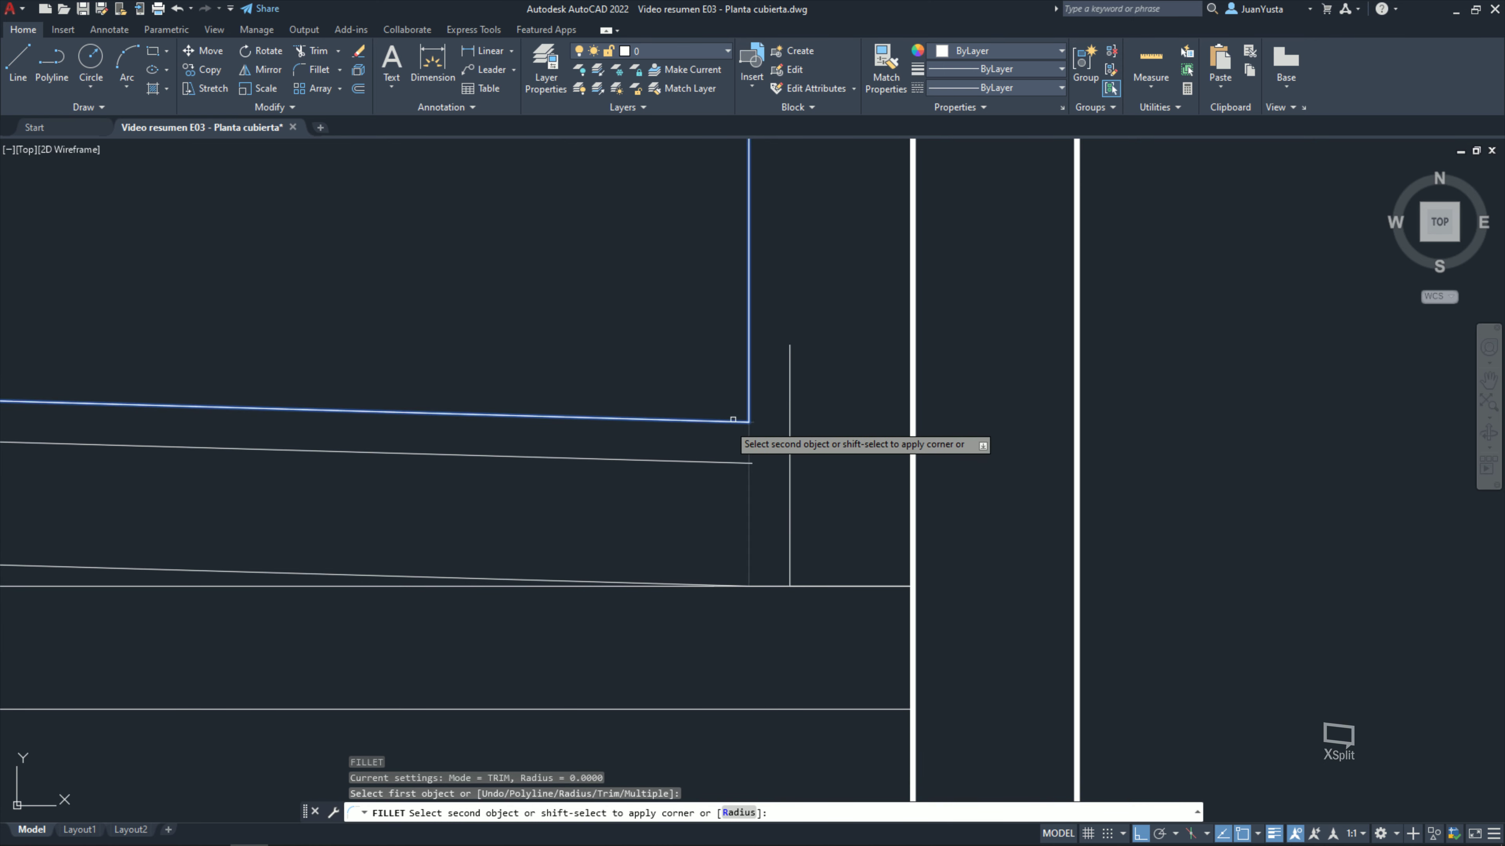
left_click(790, 492)
key("Return")
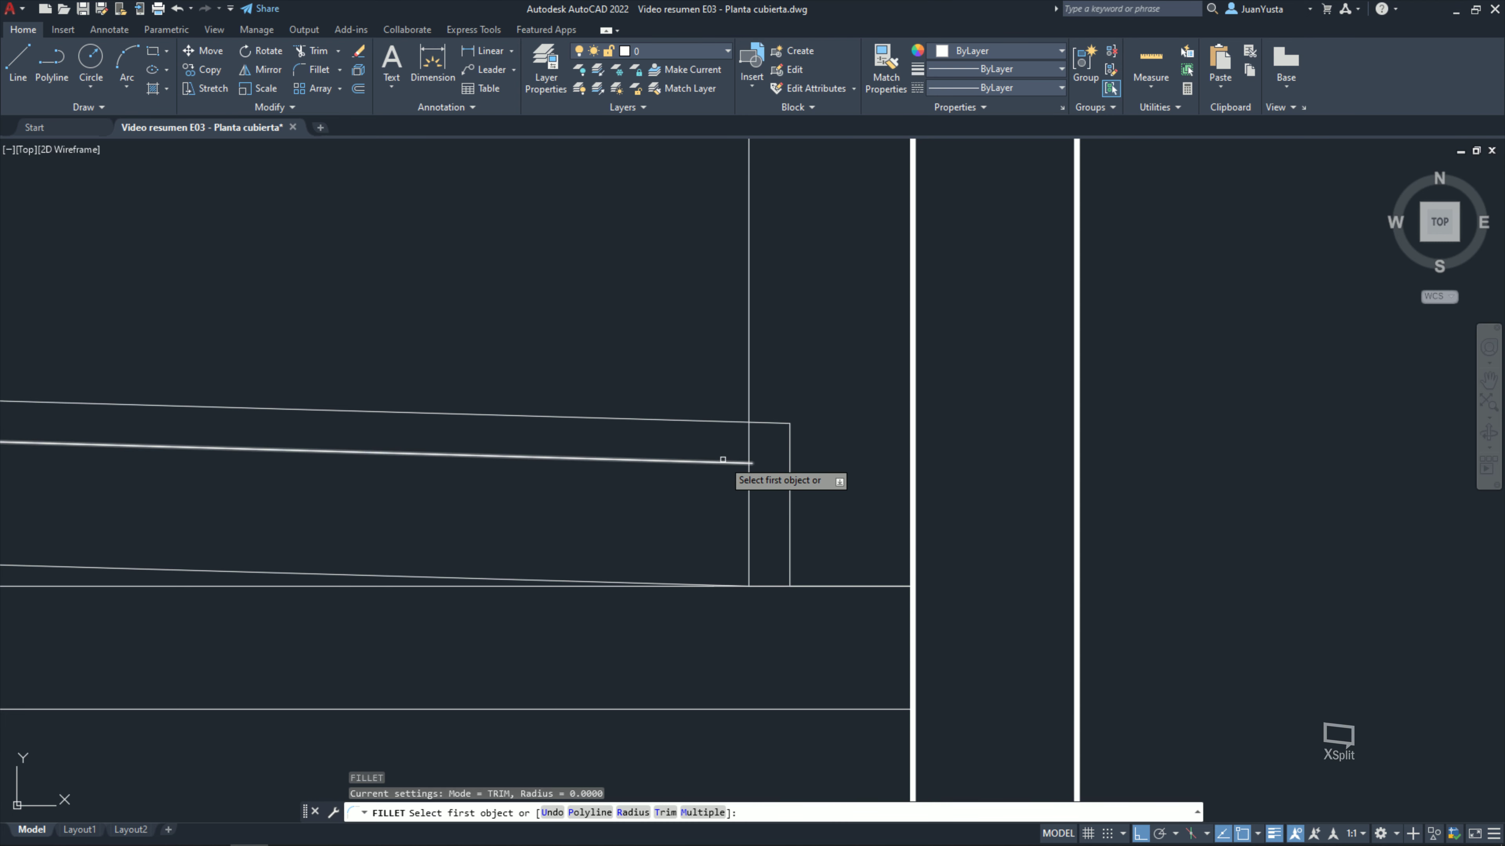
left_click(733, 463)
left_click(749, 487)
Step: Move the short horizontal ledge line 5 units up
scroll(652, 456, "down", 3)
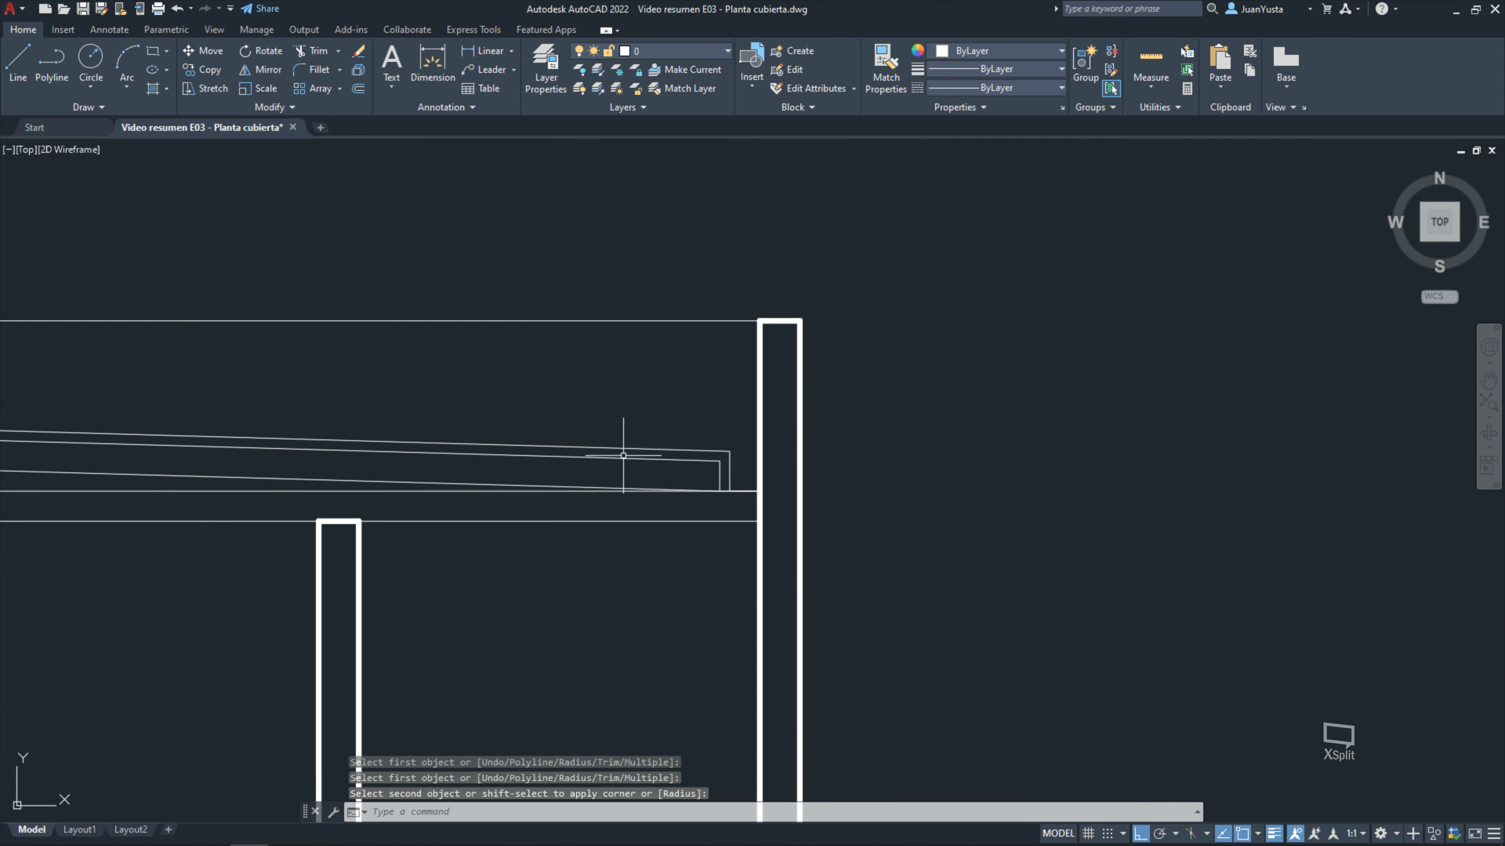
scroll(710, 457, "up", 3)
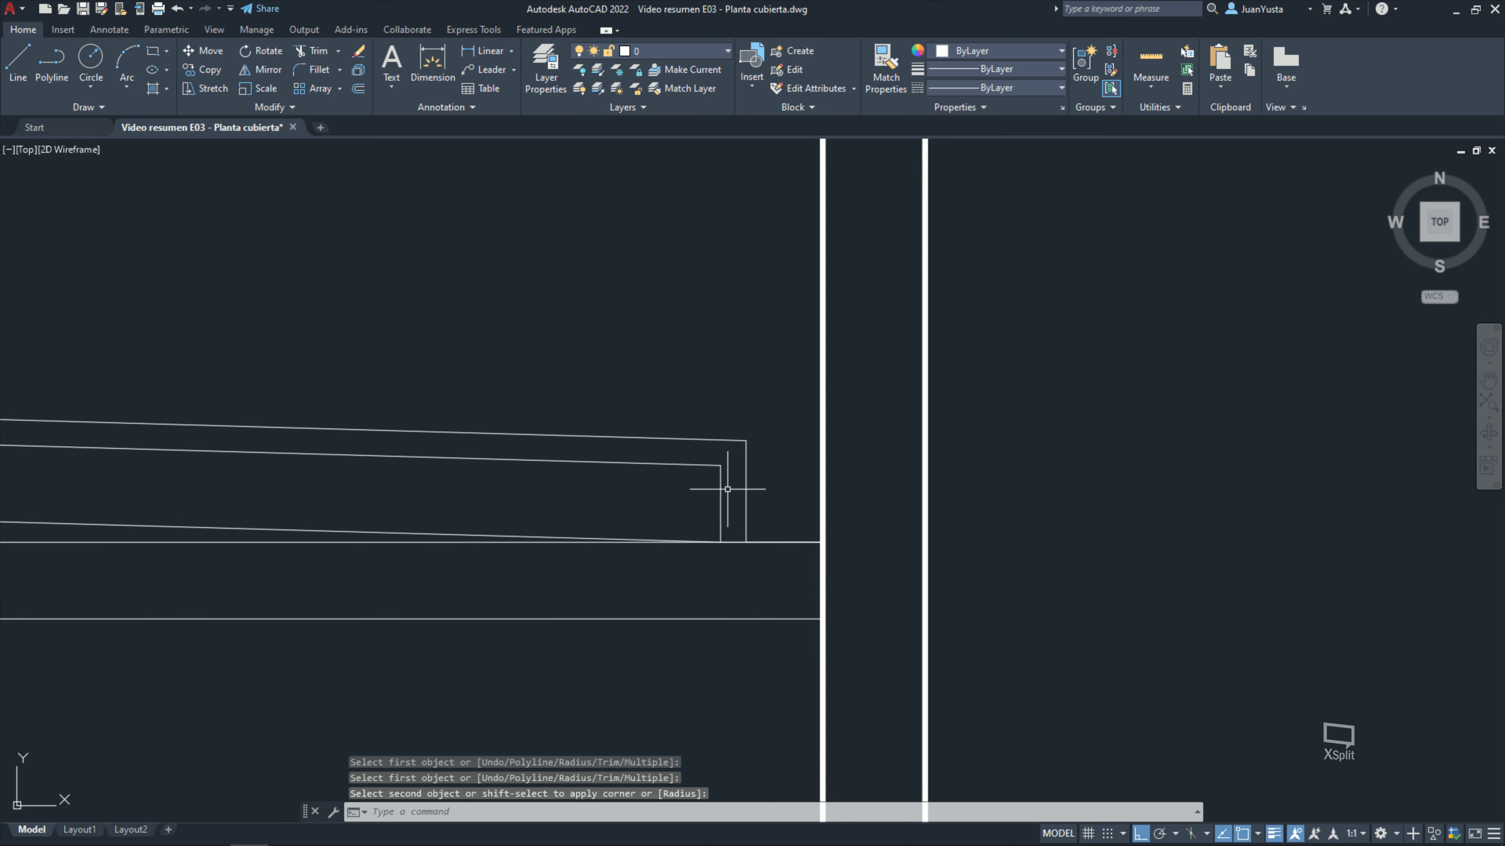
left_click(791, 539)
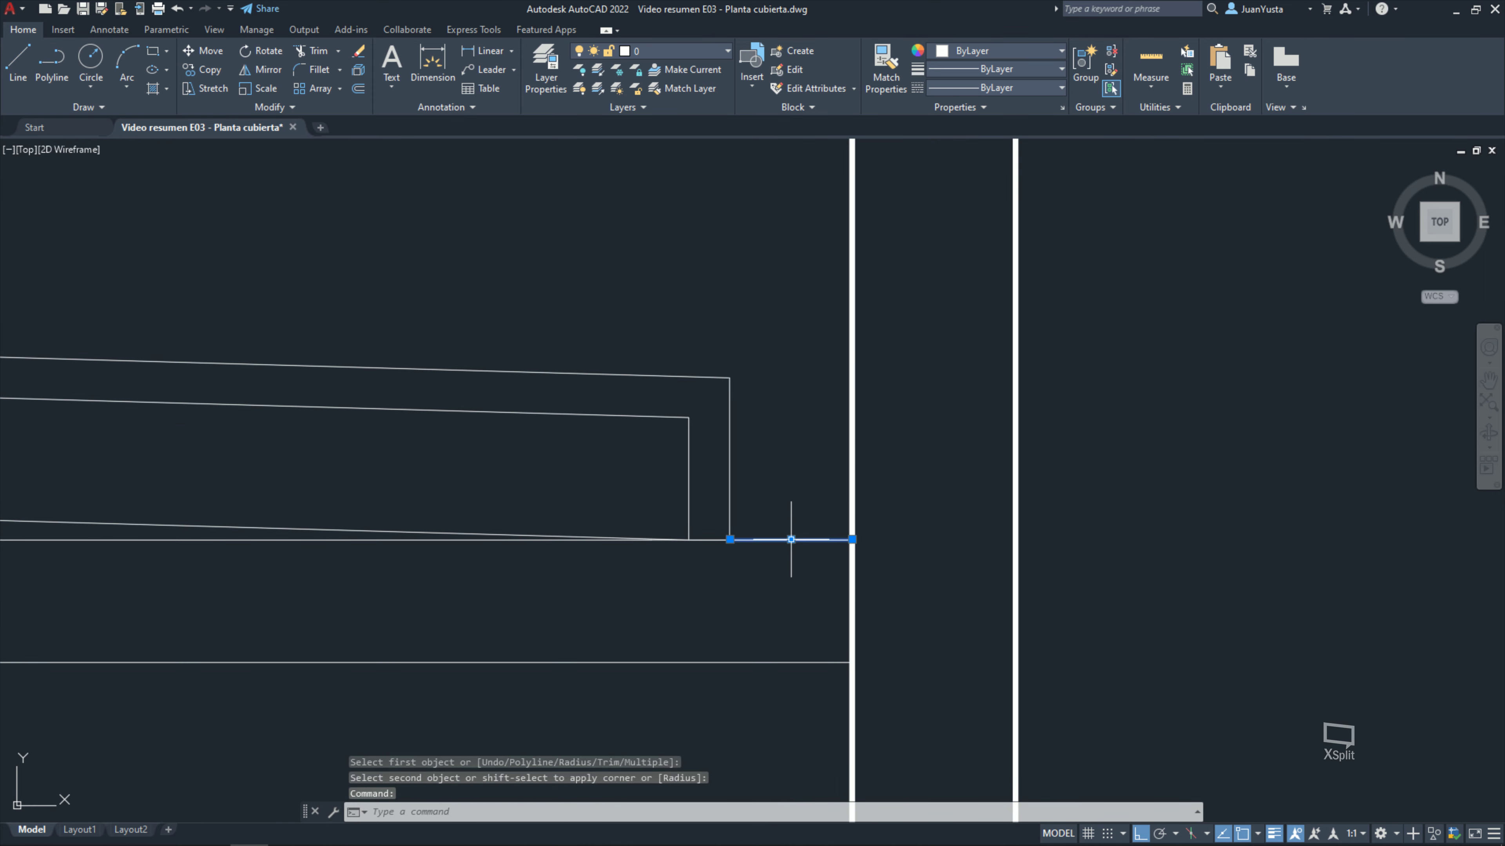
type("m")
key("Return")
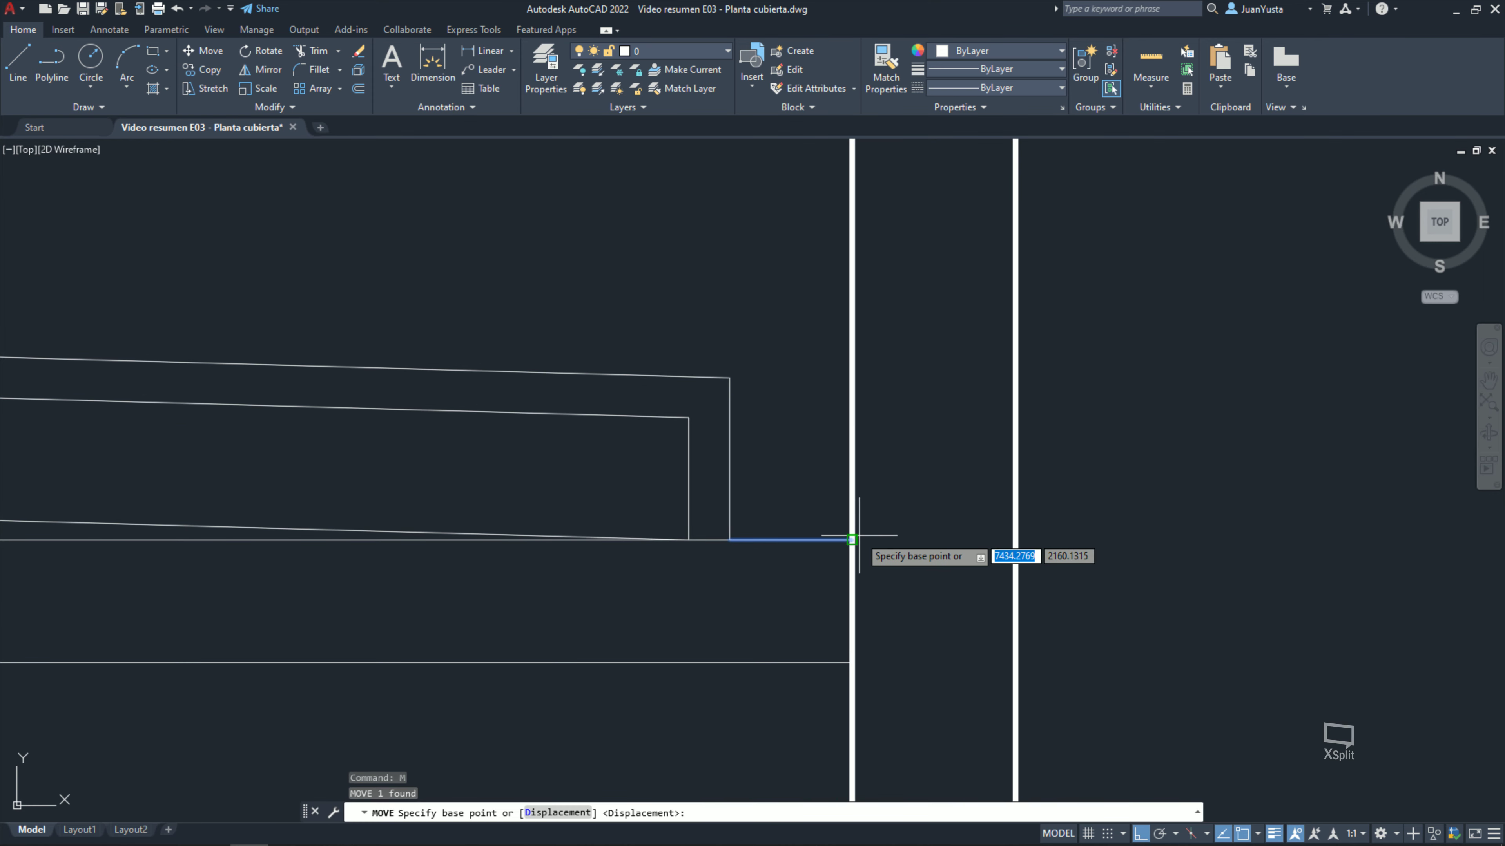
left_click(852, 539)
type("5")
key("Return")
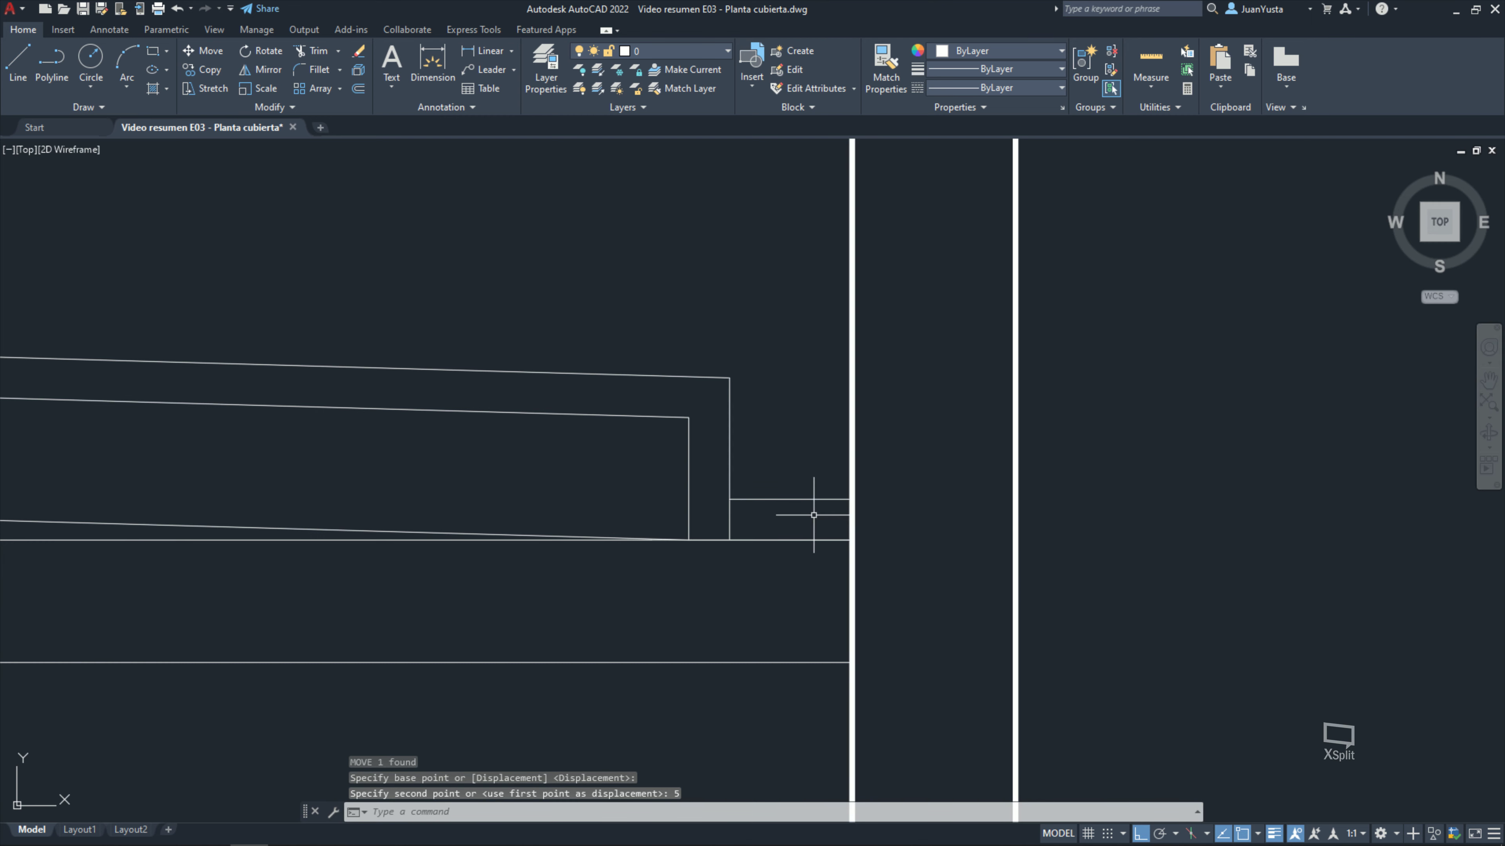
type("tr")
Step: Trim the leftover vertical stub and open the wall outline between ledge and slab
key("Return")
left_click_drag(741, 515, 716, 512)
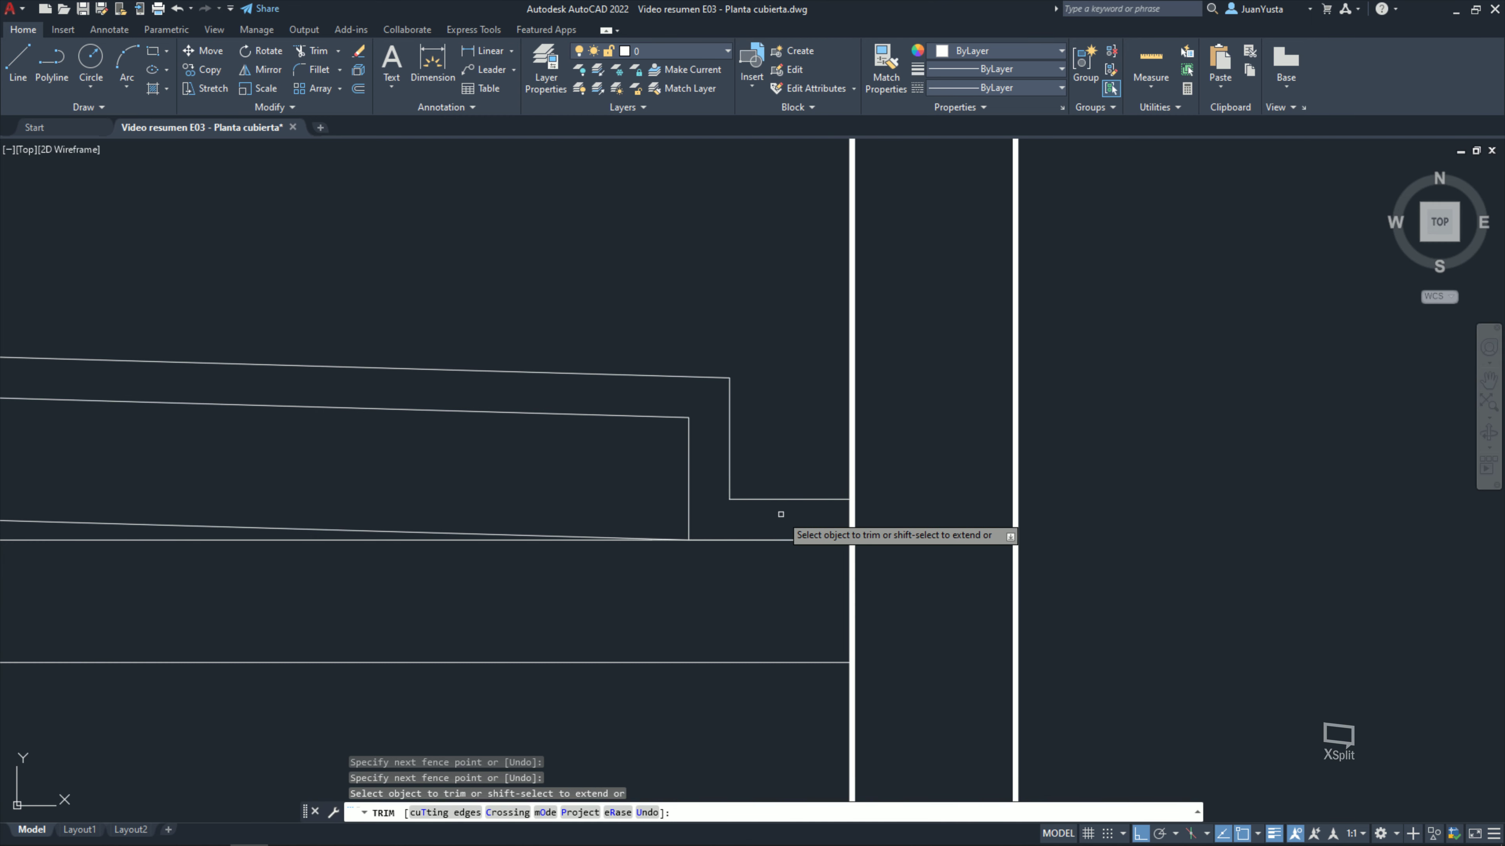
scroll(763, 517, "down", 2)
scroll(779, 518, "up", 2)
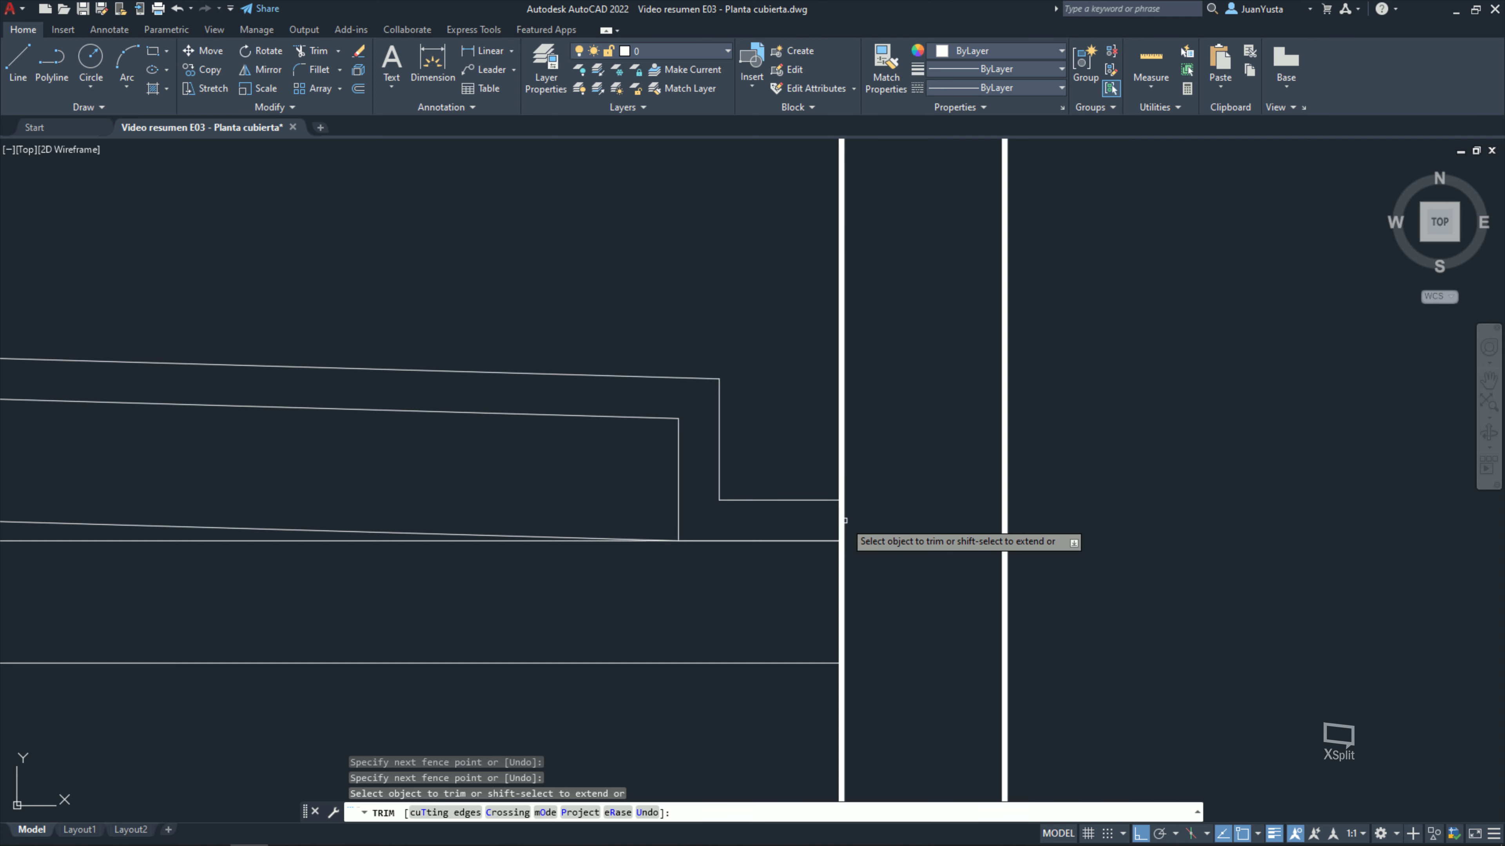
left_click_drag(847, 521, 806, 513)
key("Escape")
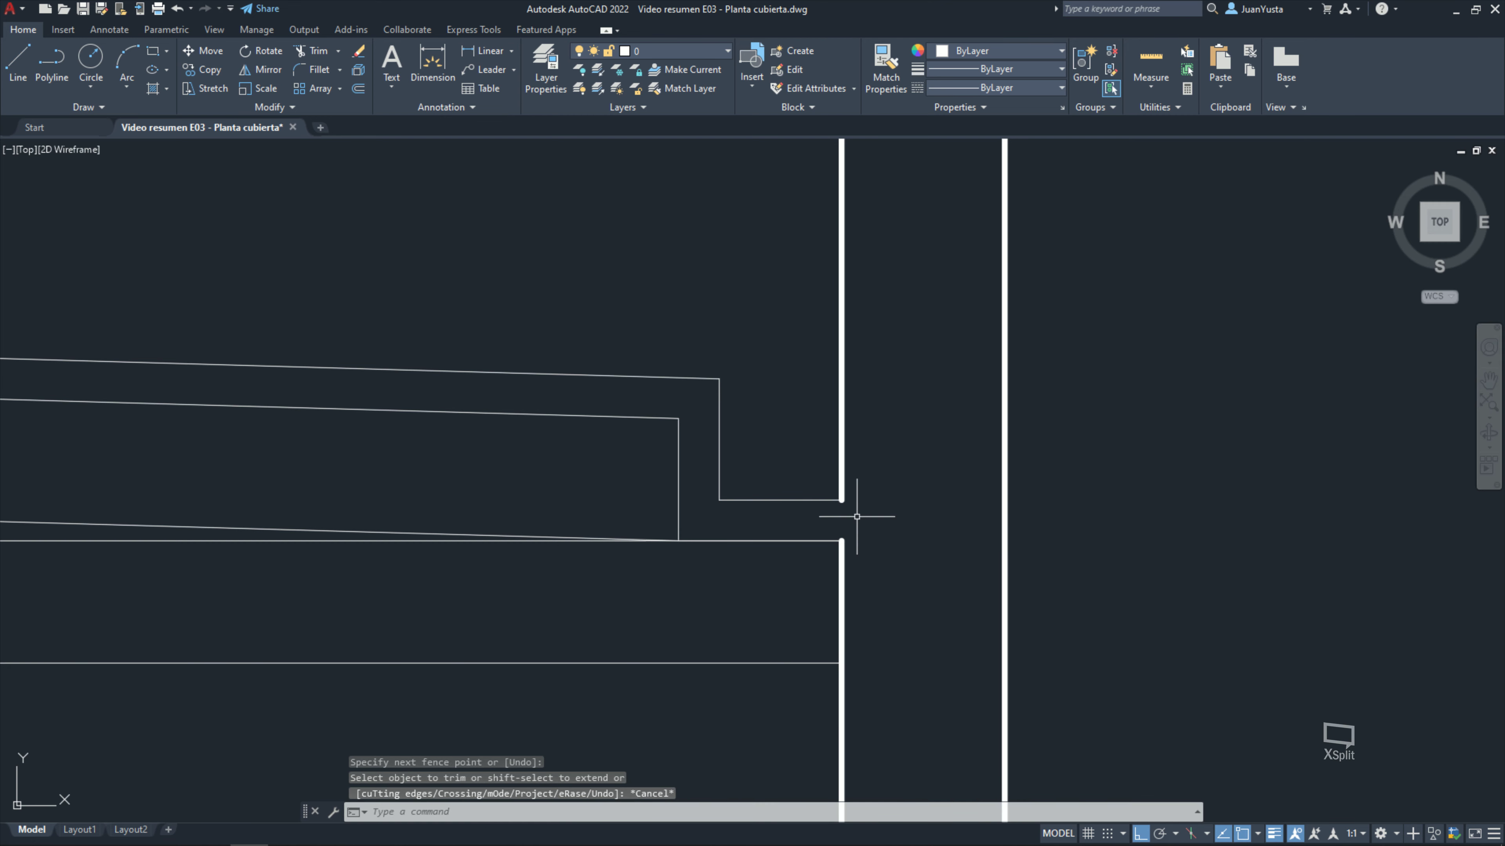
type("ma")
key("Return")
Step: Match the thick wall line's properties onto the vertical roof lines, roof edges and thin roof line
left_click(844, 491)
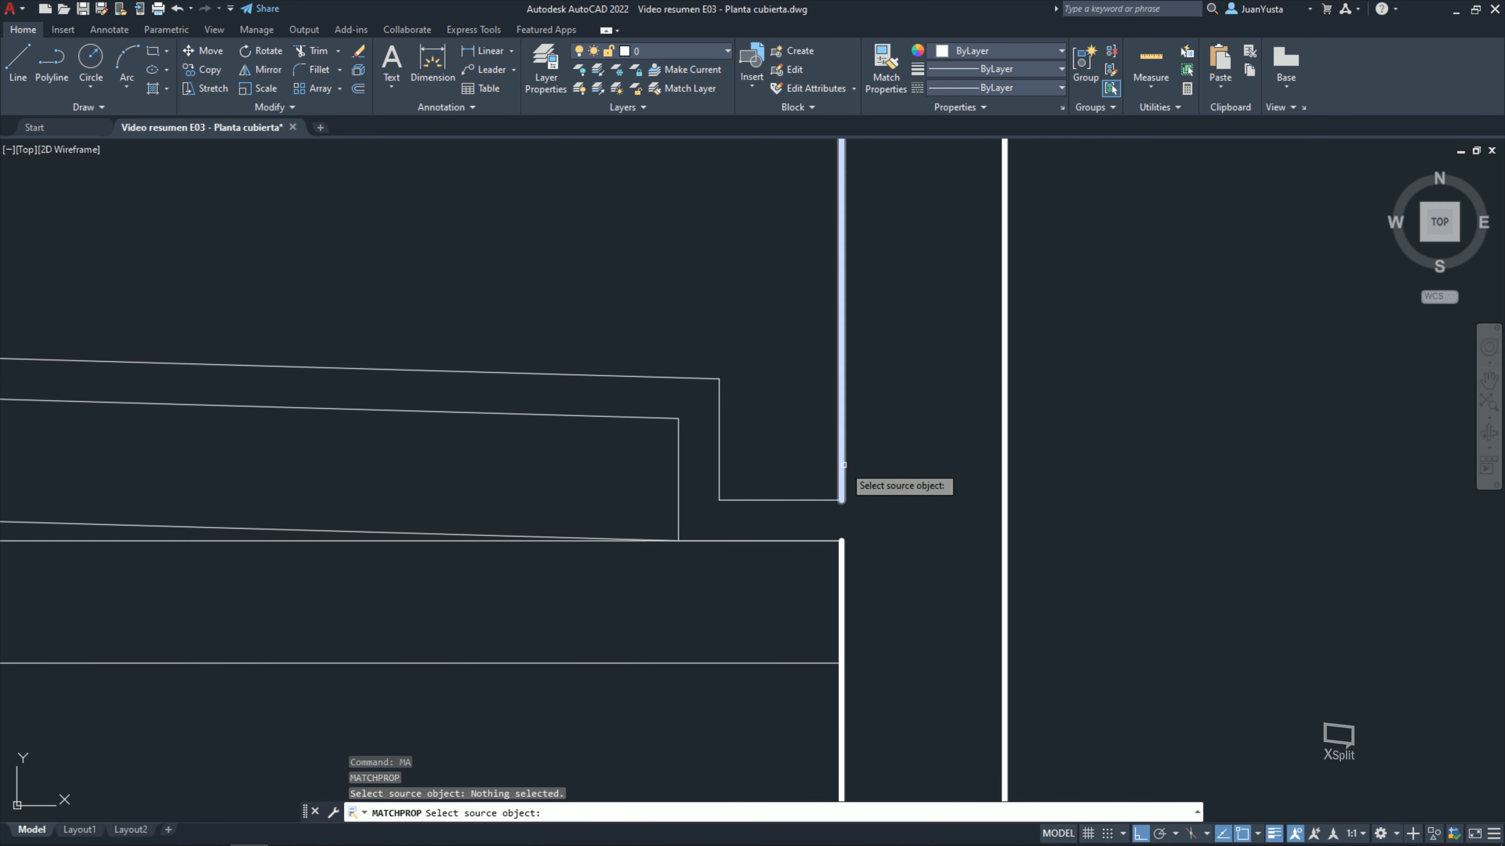
left_click_drag(789, 471, 645, 438)
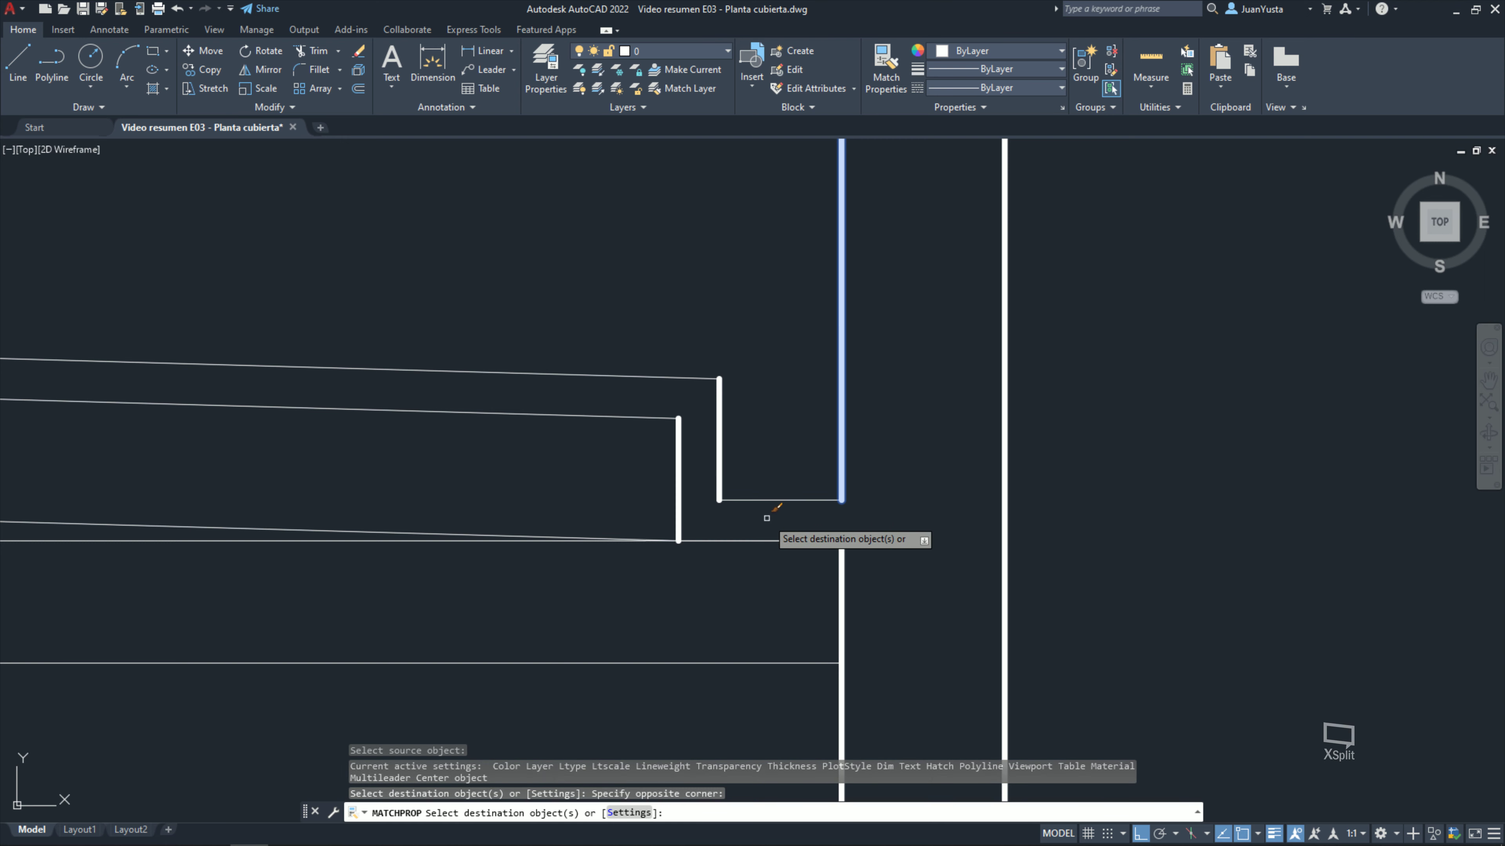
left_click_drag(768, 520, 571, 289)
left_click(770, 540)
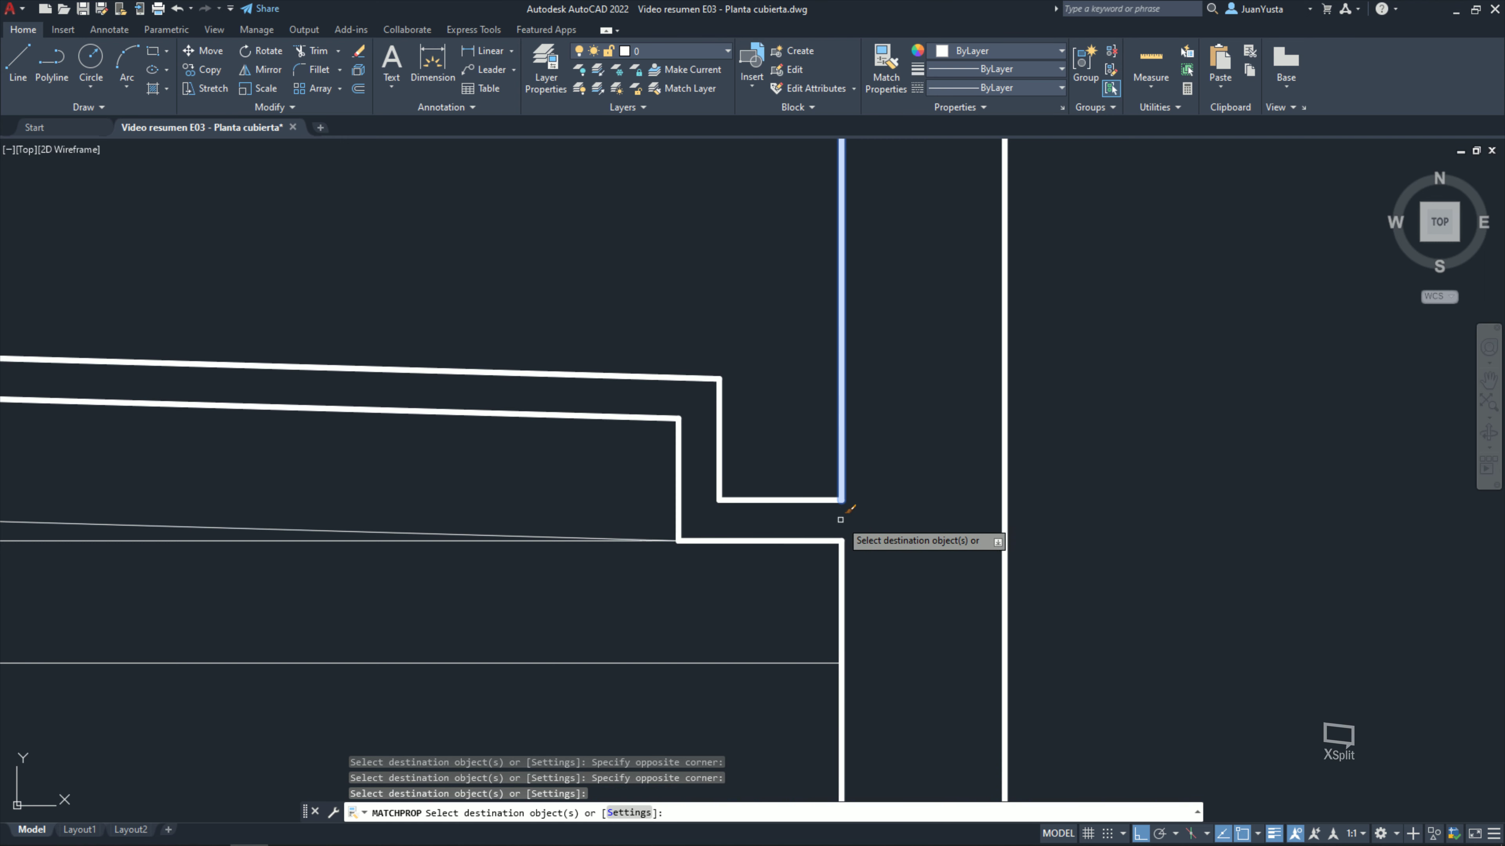
scroll(881, 523, "down", 3)
key("Escape")
Step: Grip-lengthen the upper sloping roof line left to meet the wall
scroll(883, 527, "down", 2)
scroll(883, 528, "down", 3)
middle_click_drag(614, 538, 904, 536)
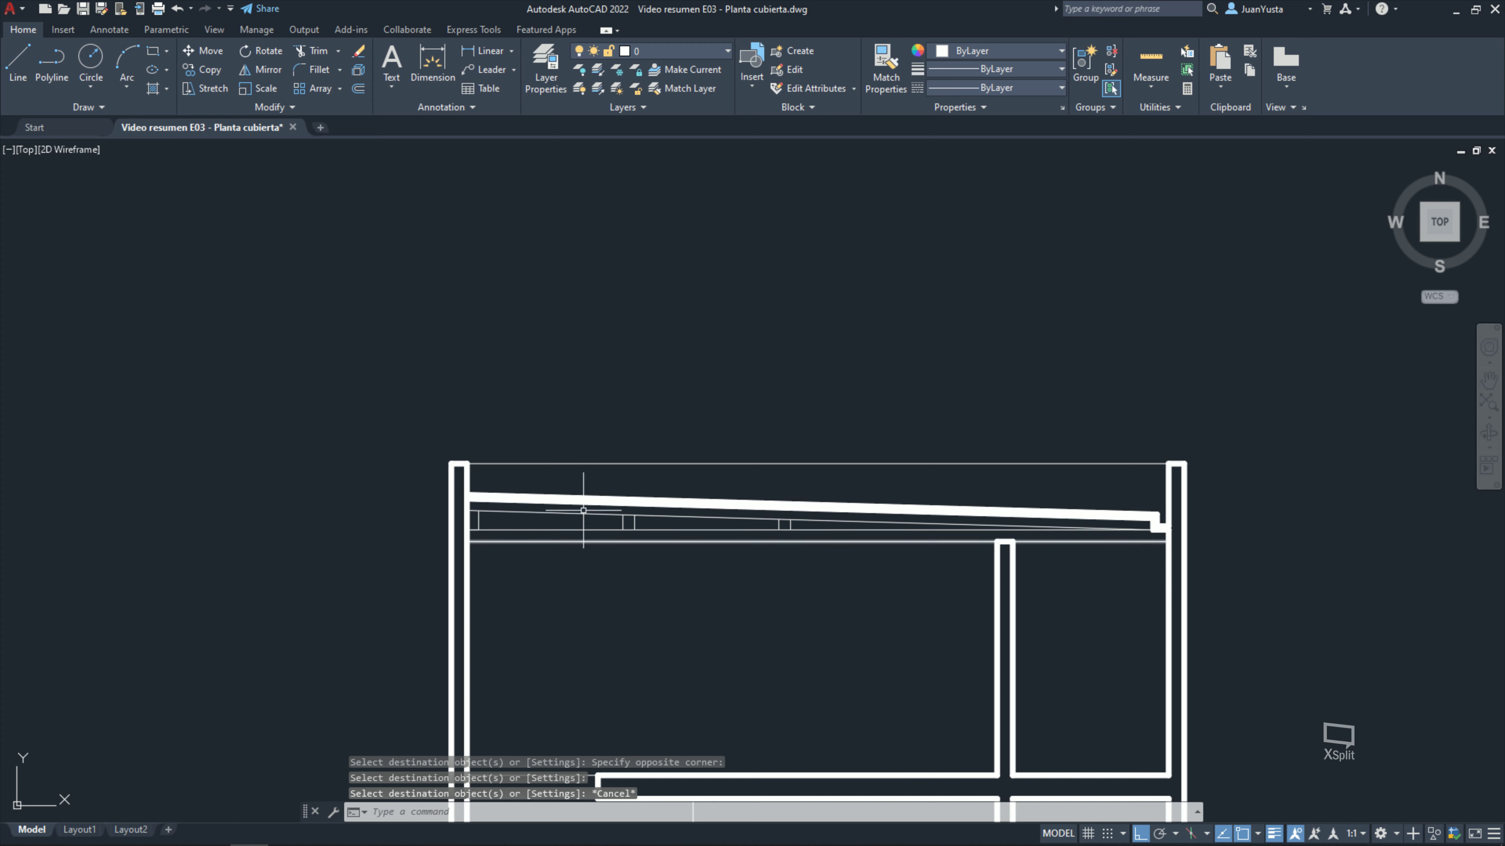
scroll(501, 437, "up", 2)
scroll(501, 437, "up", 4)
scroll(500, 437, "up", 8)
left_click(439, 389)
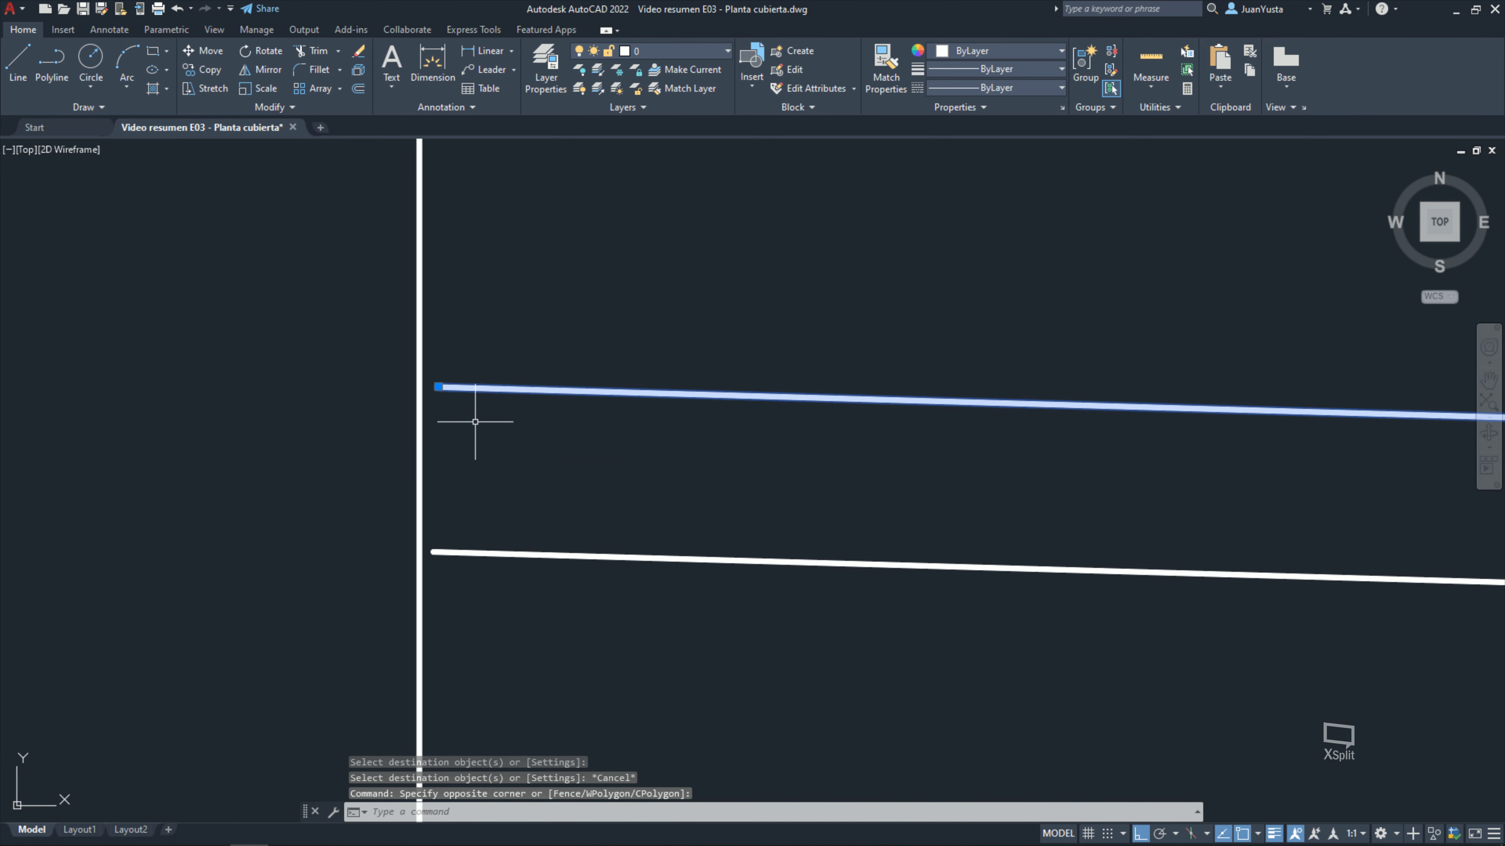
scroll(554, 403, "up", 2)
scroll(539, 361, "up", 2)
mouse_move(538, 349)
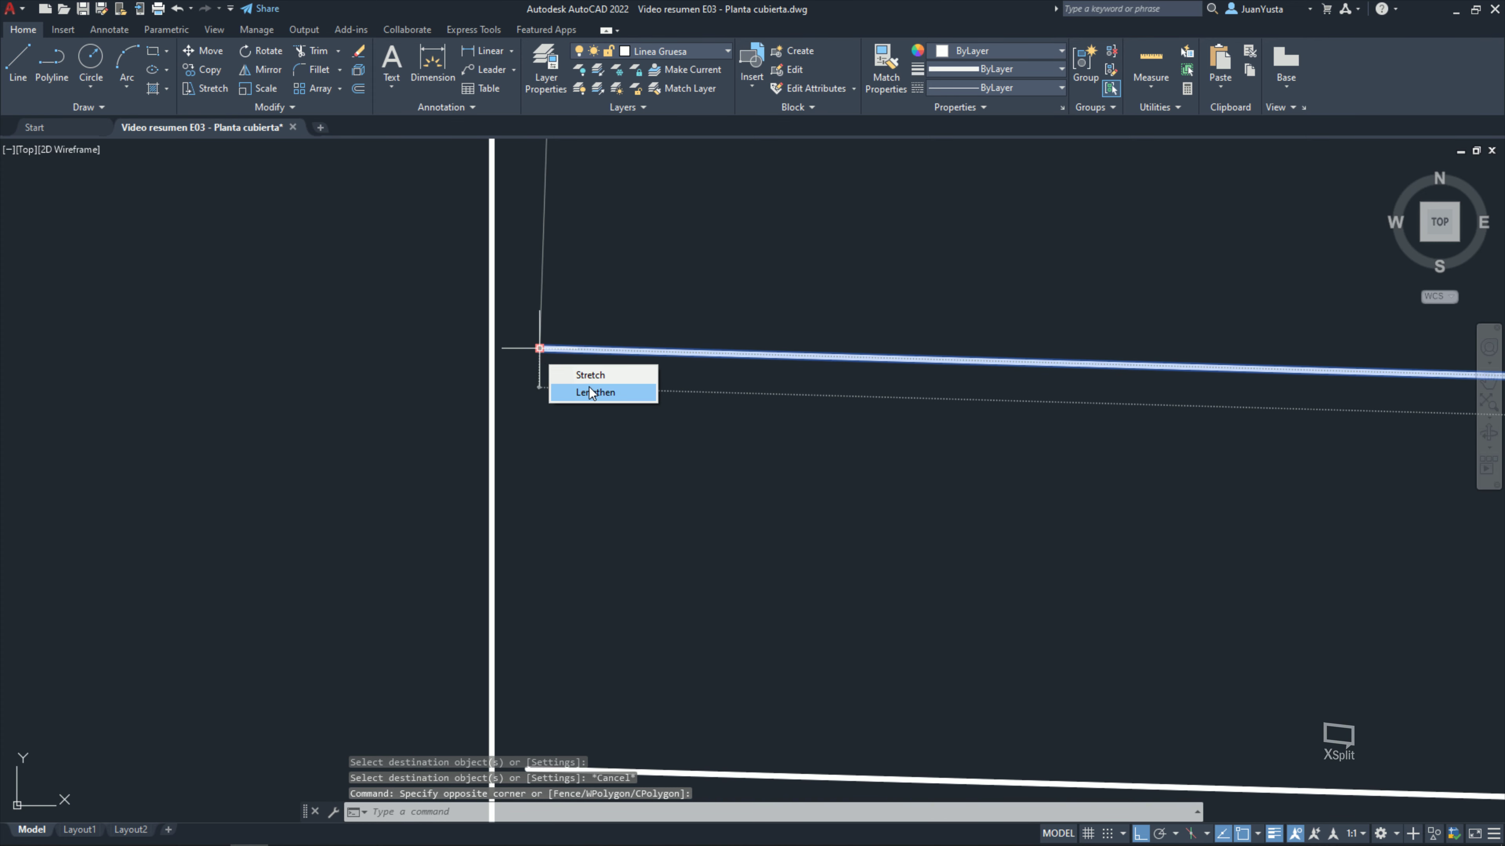
left_click(587, 393)
scroll(497, 356, "down", 4)
left_click(397, 346)
key("Escape")
Step: Grip-lengthen the lower sloping roof line left to the wall's inner face
left_click(587, 481)
left_click(538, 543)
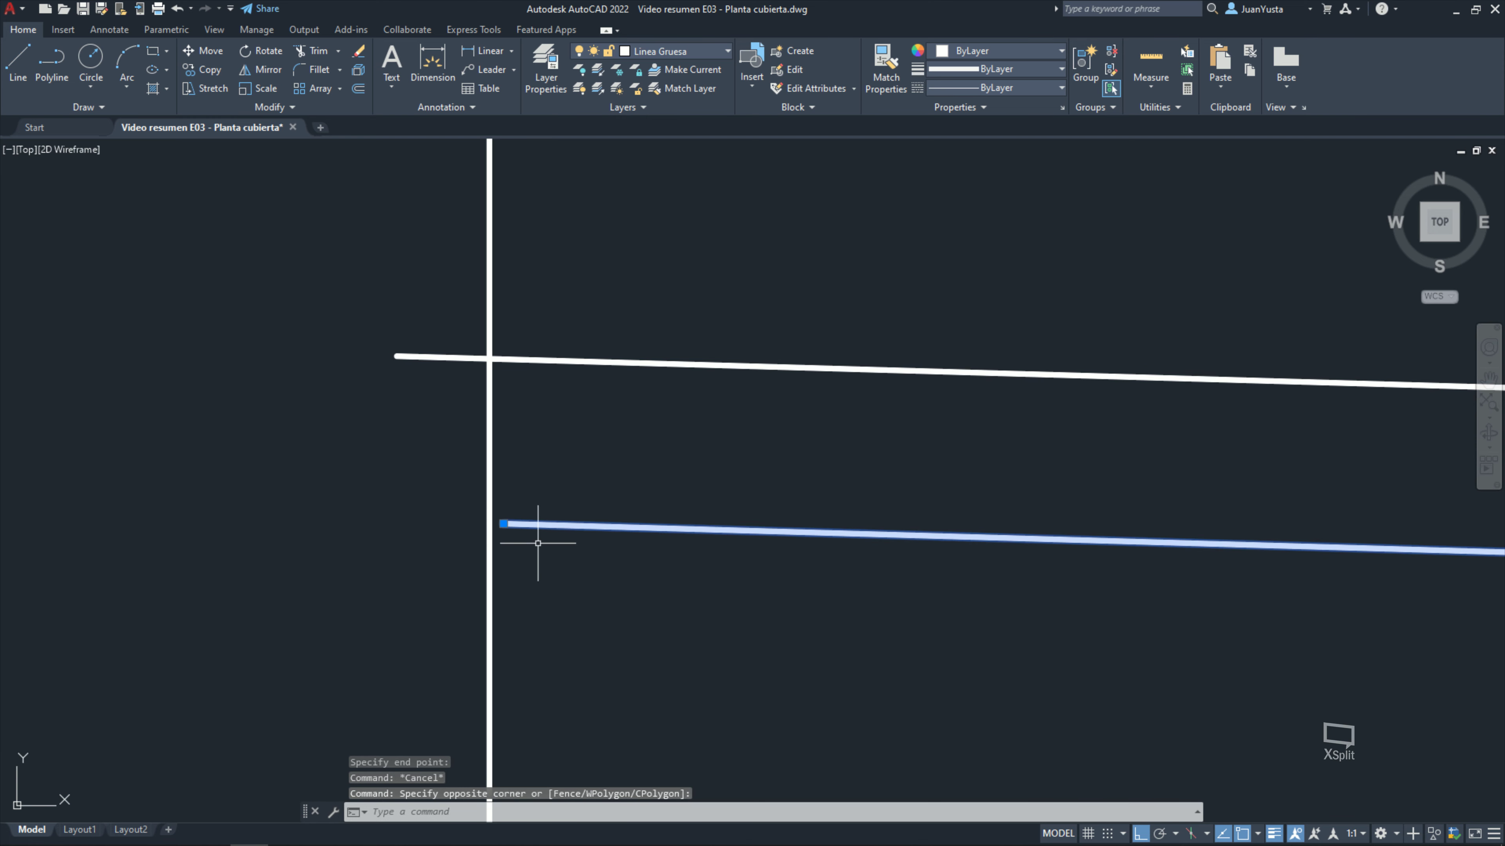
left_click(547, 570)
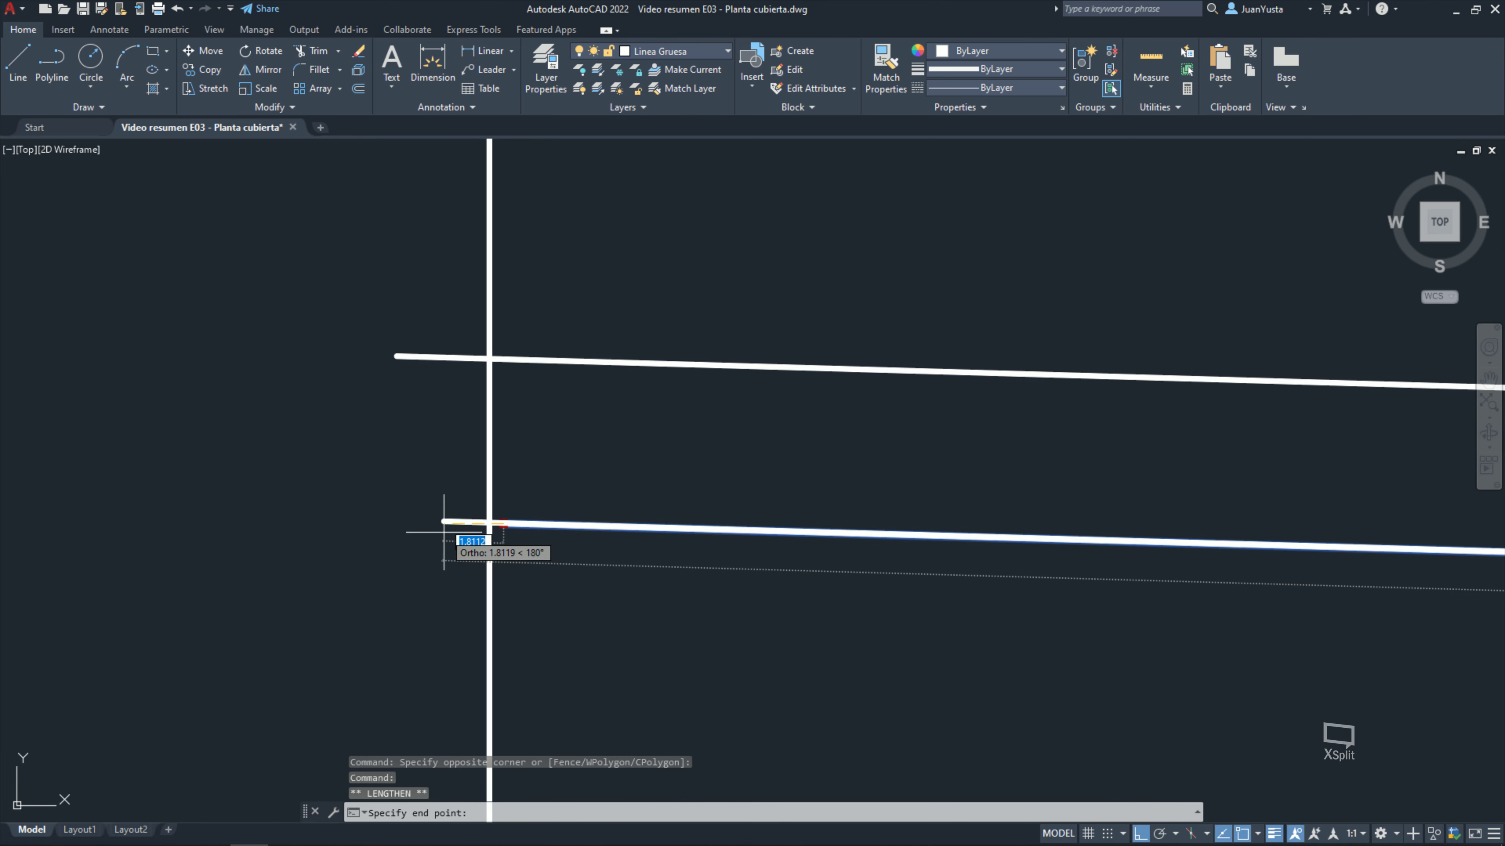
left_click(424, 532)
key("Escape")
Step: Fence-trim the leftover wall piece and roof line stubs at the left wall
key("Escape")
key("Escape")
key("Return")
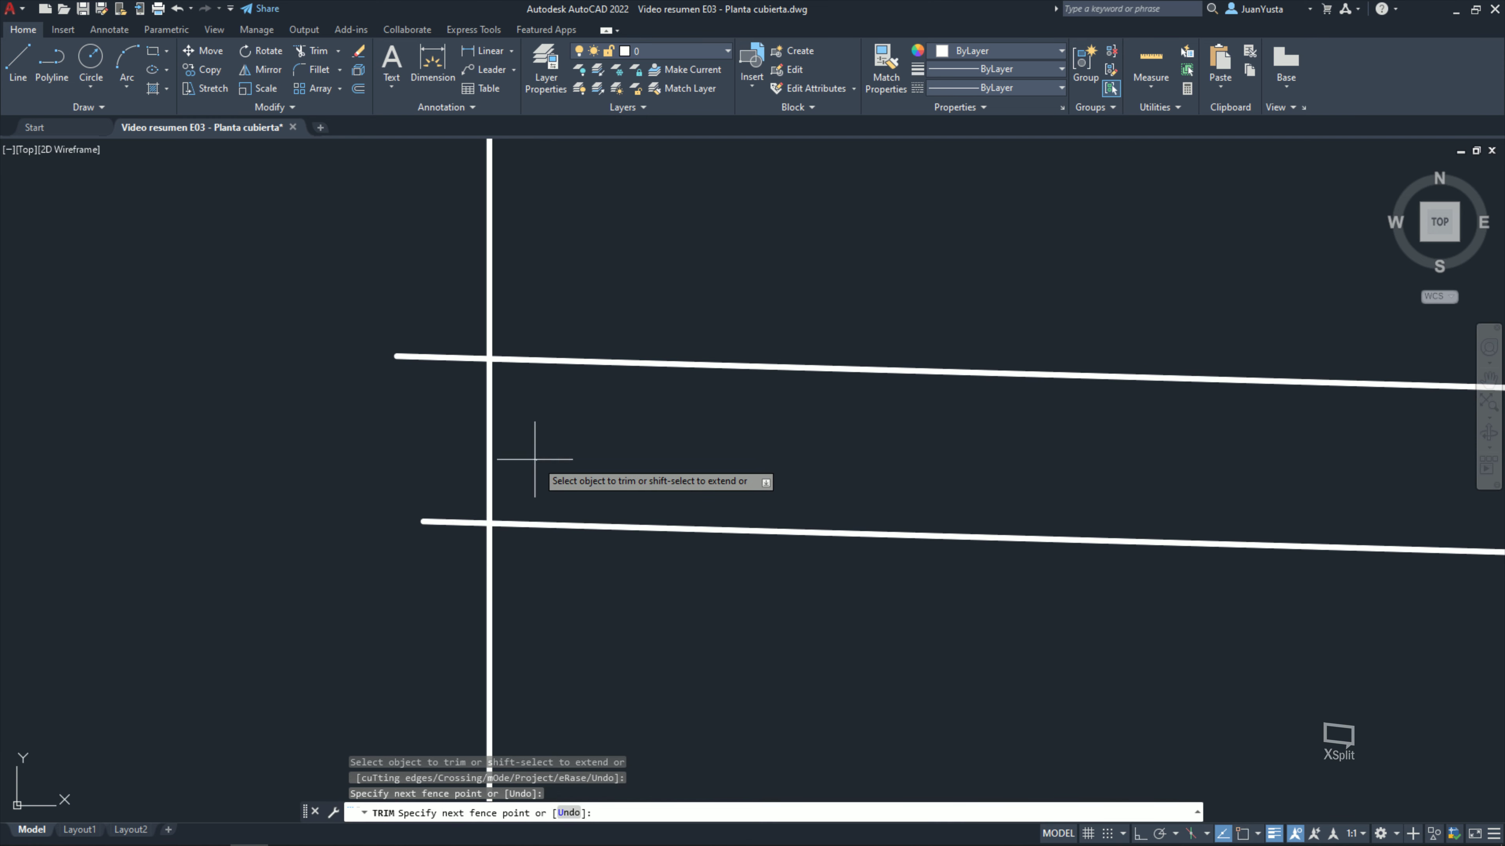
left_click(489, 444)
left_click_drag(435, 267, 435, 587)
key("Escape")
key("Escape")
scroll(432, 492, "down", 5)
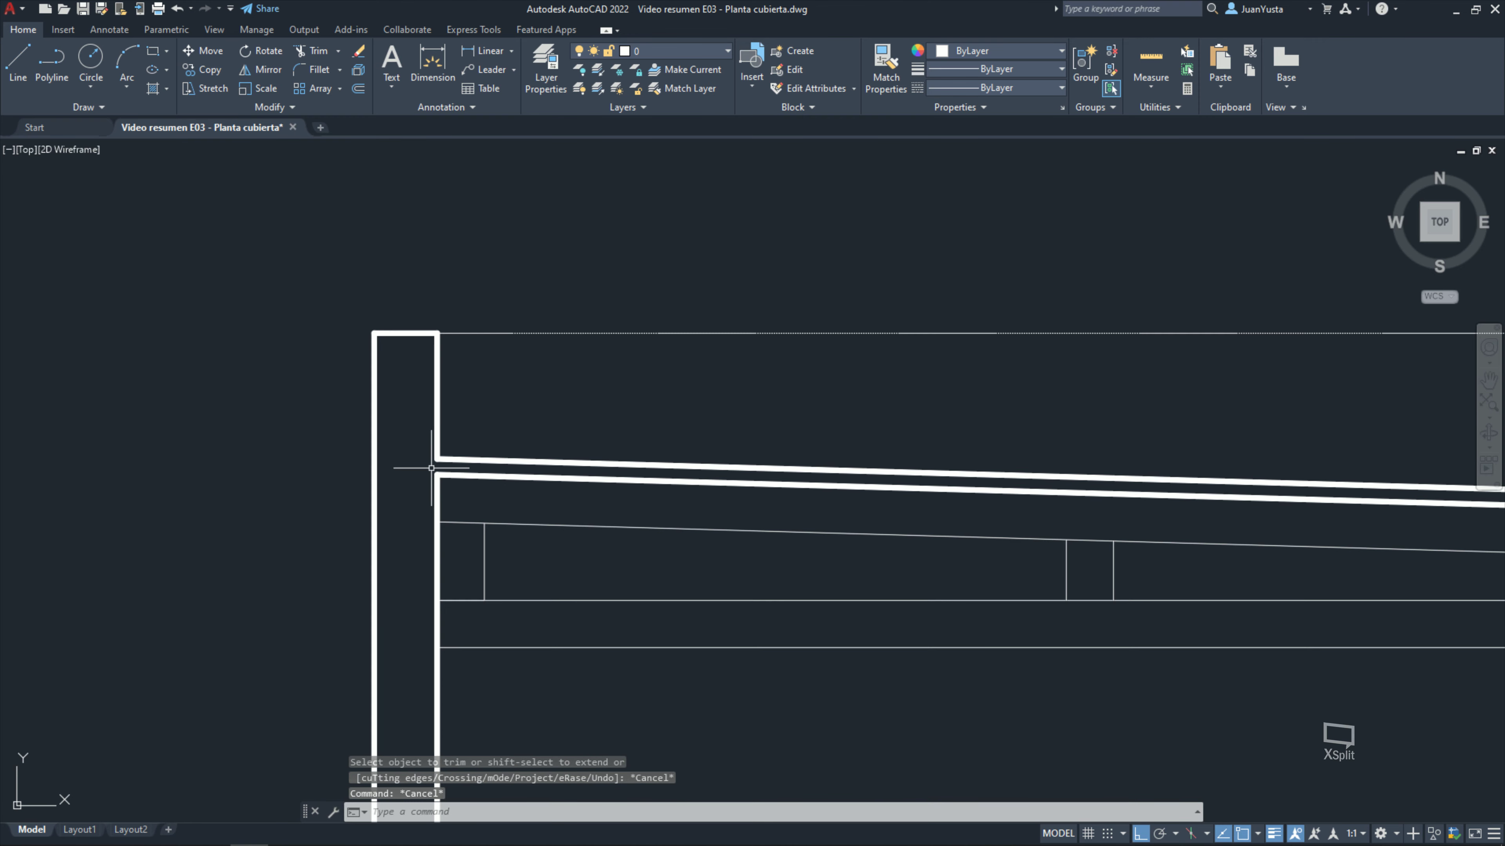
scroll(431, 467, "up", 5)
scroll(415, 403, "down", 3)
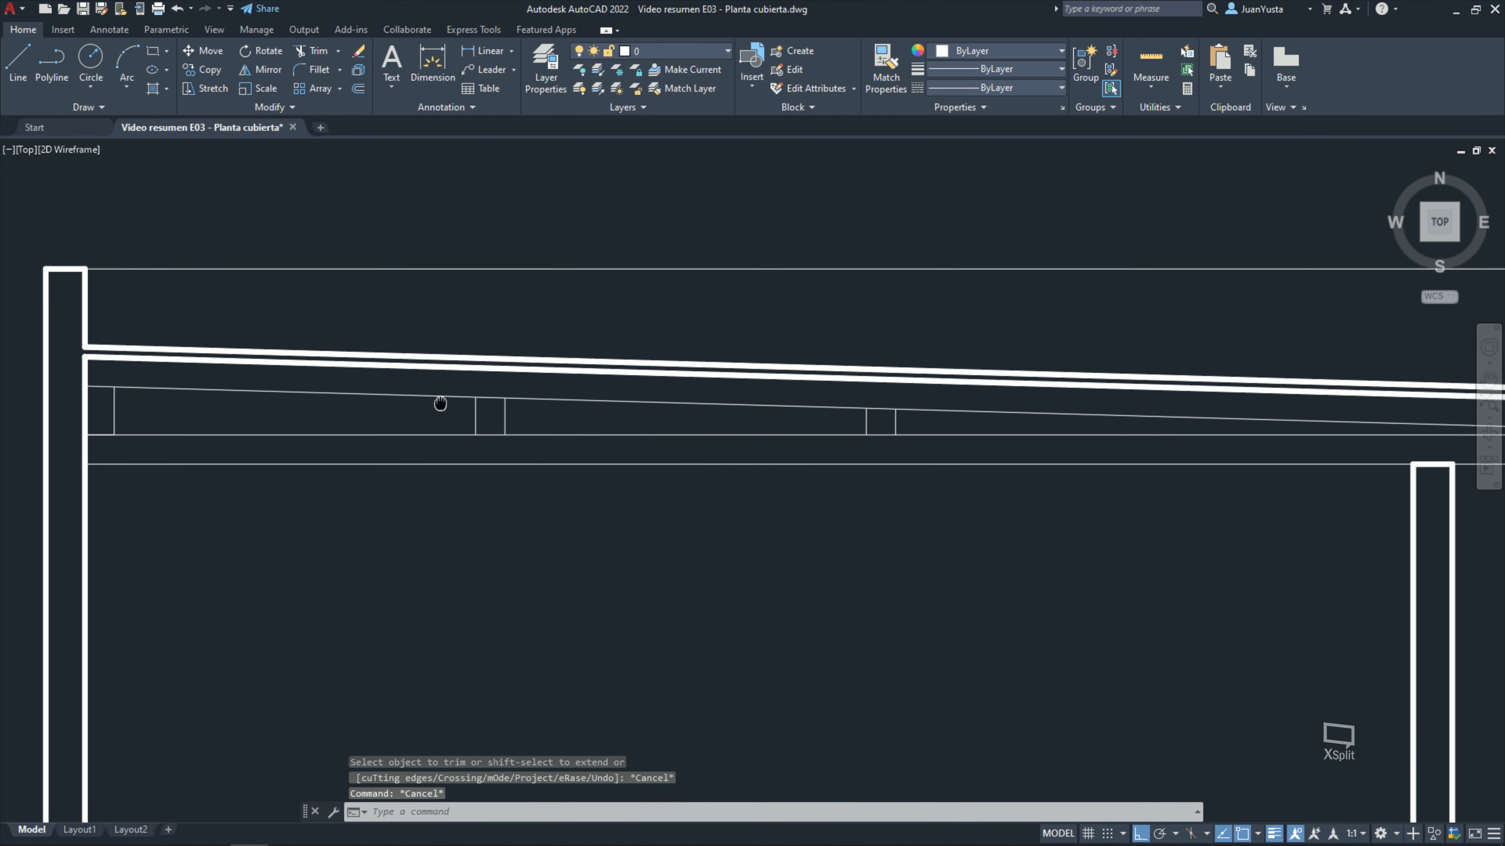
scroll(587, 436, "down", 1)
scroll(695, 430, "down", 2)
Step: Zoom to extents and recenter the view on the whole building section
middle_click_drag(718, 448, 699, 390)
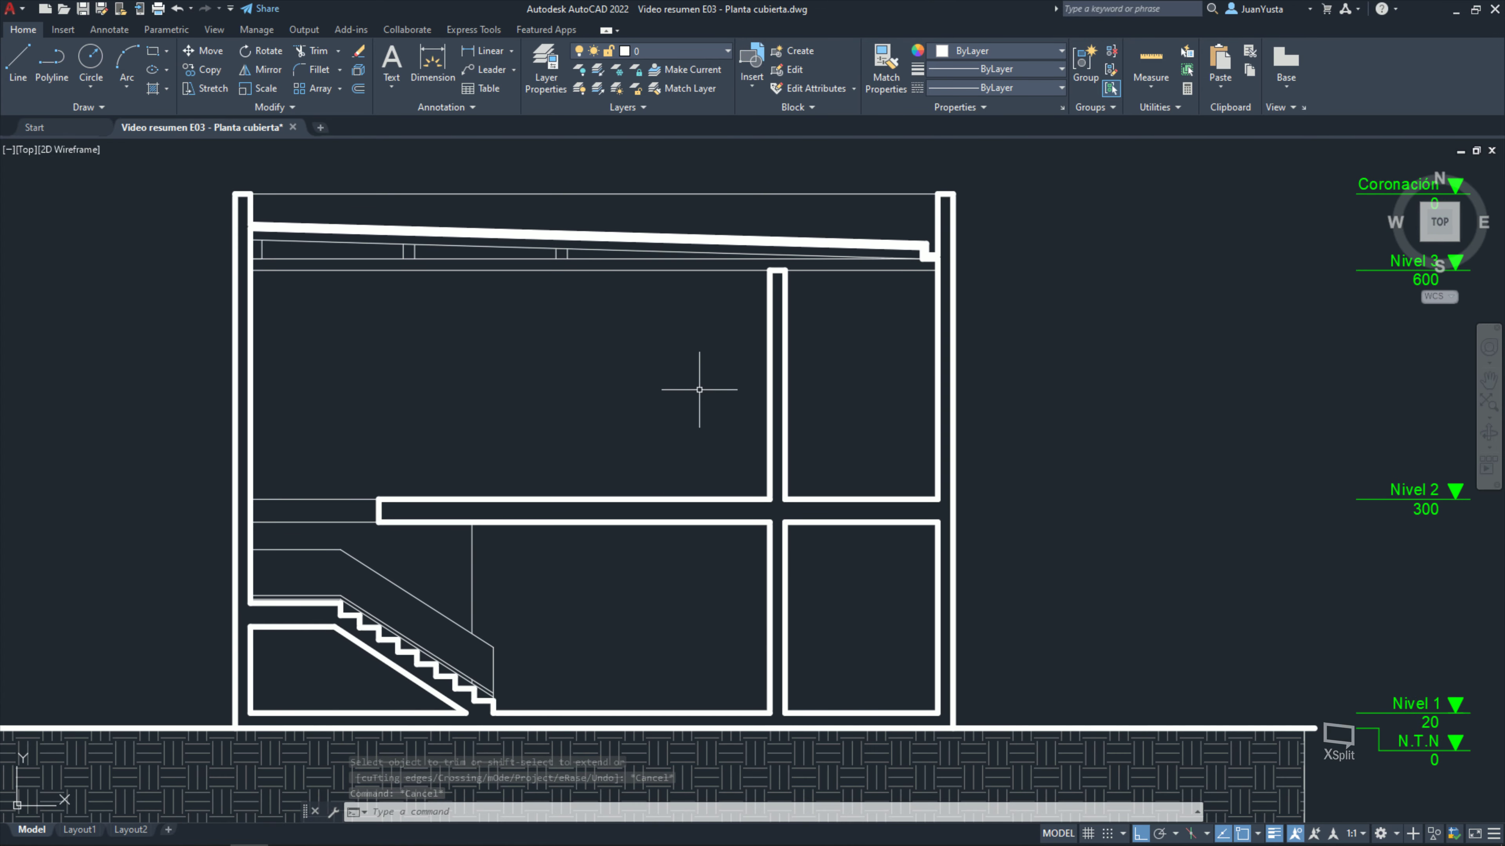
middle_click(698, 387)
scroll(651, 474, "up", 3)
scroll(621, 527, "up", 2)
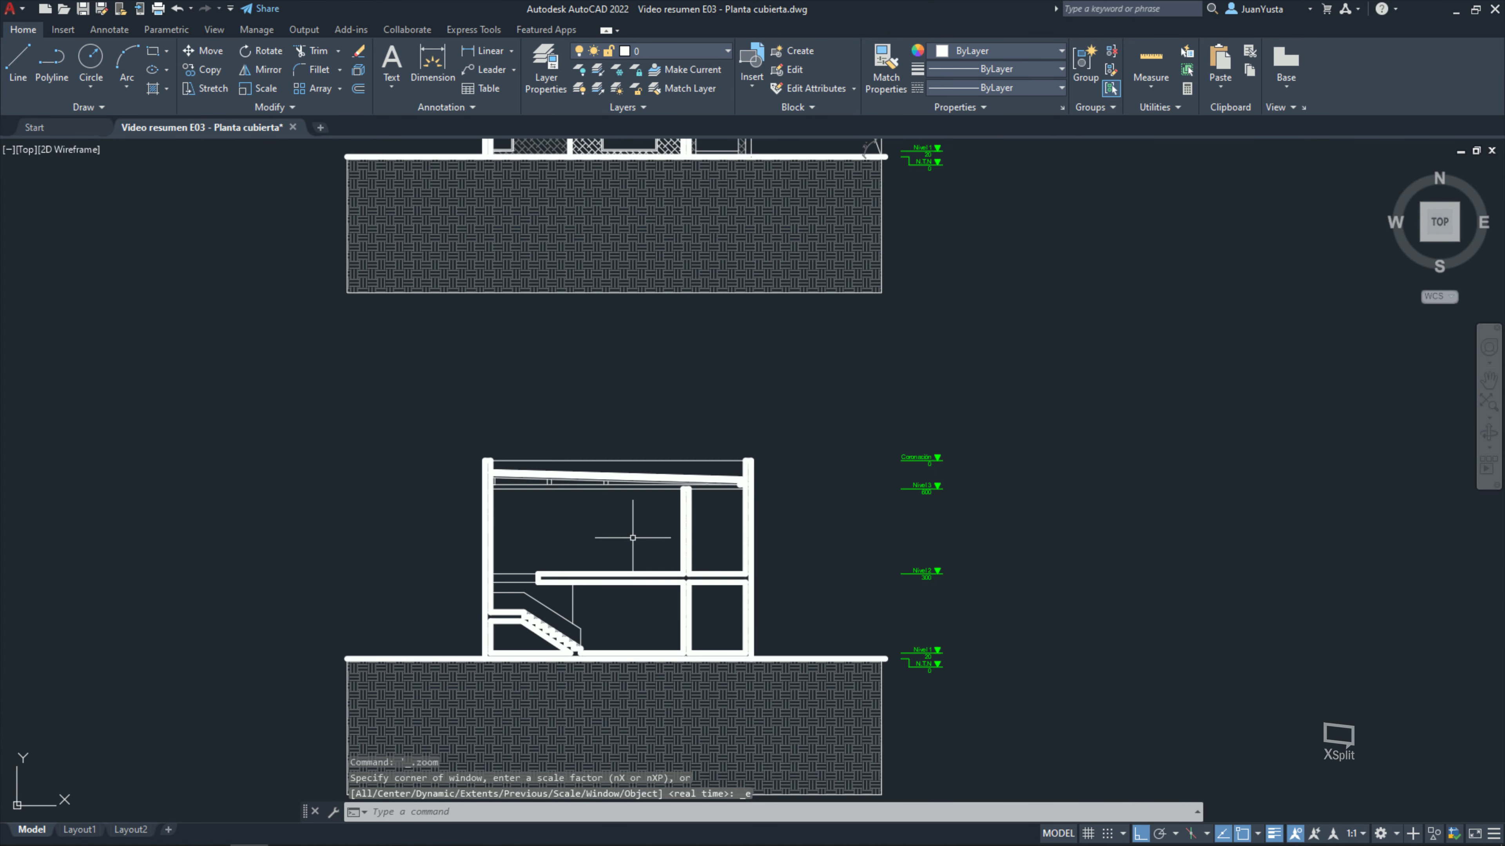
middle_click_drag(621, 528, 687, 436)
scroll(646, 492, "up", 2)
scroll(679, 475, "up", 2)
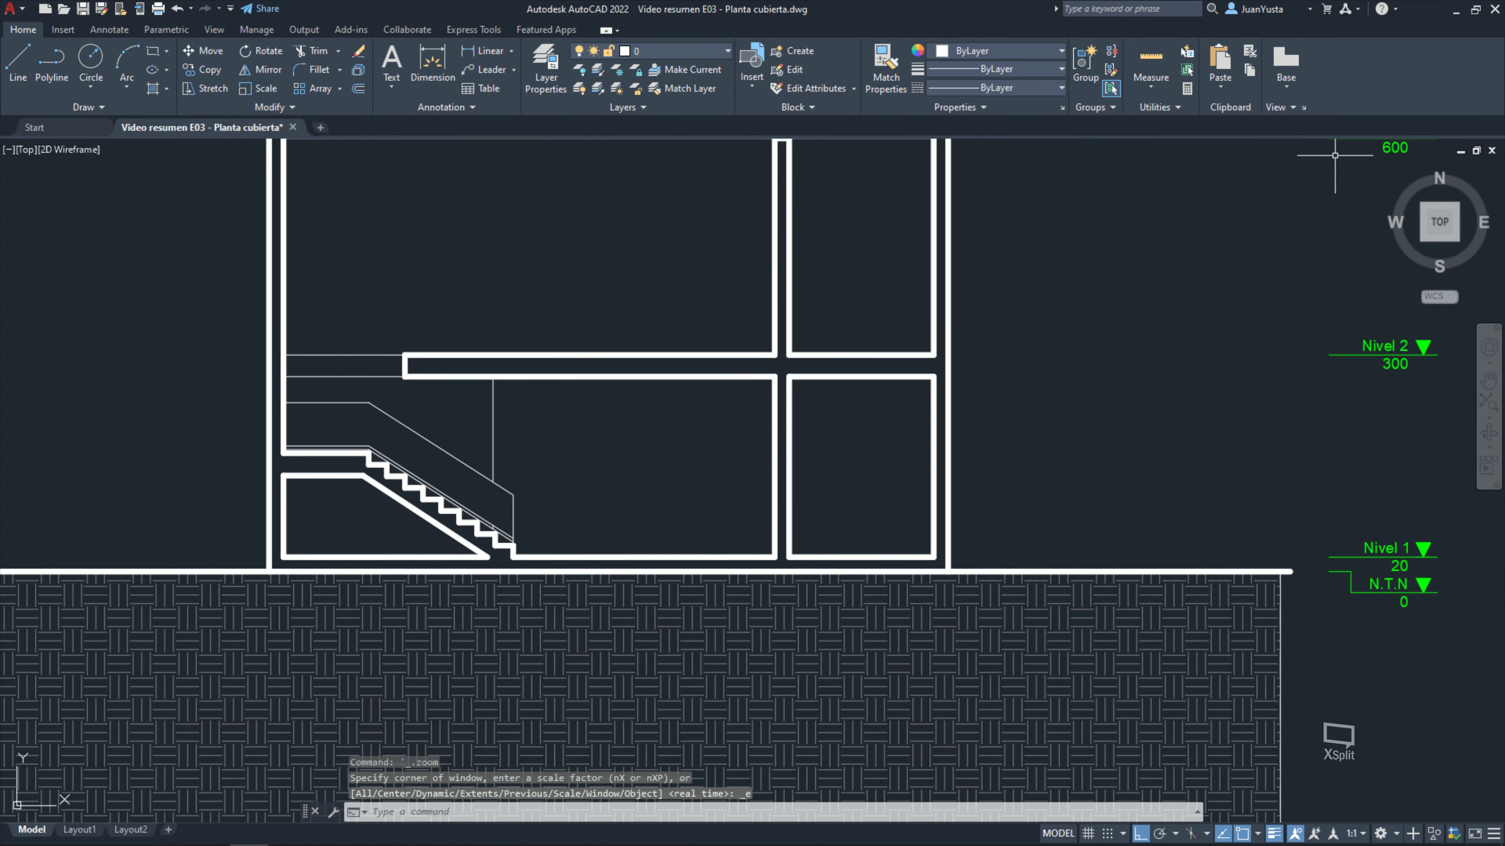
Step: Erase the blue arrow and sketch marks from the roof detail in Edge's PDF viewer
key("alt+Tab")
double_click(728, 81)
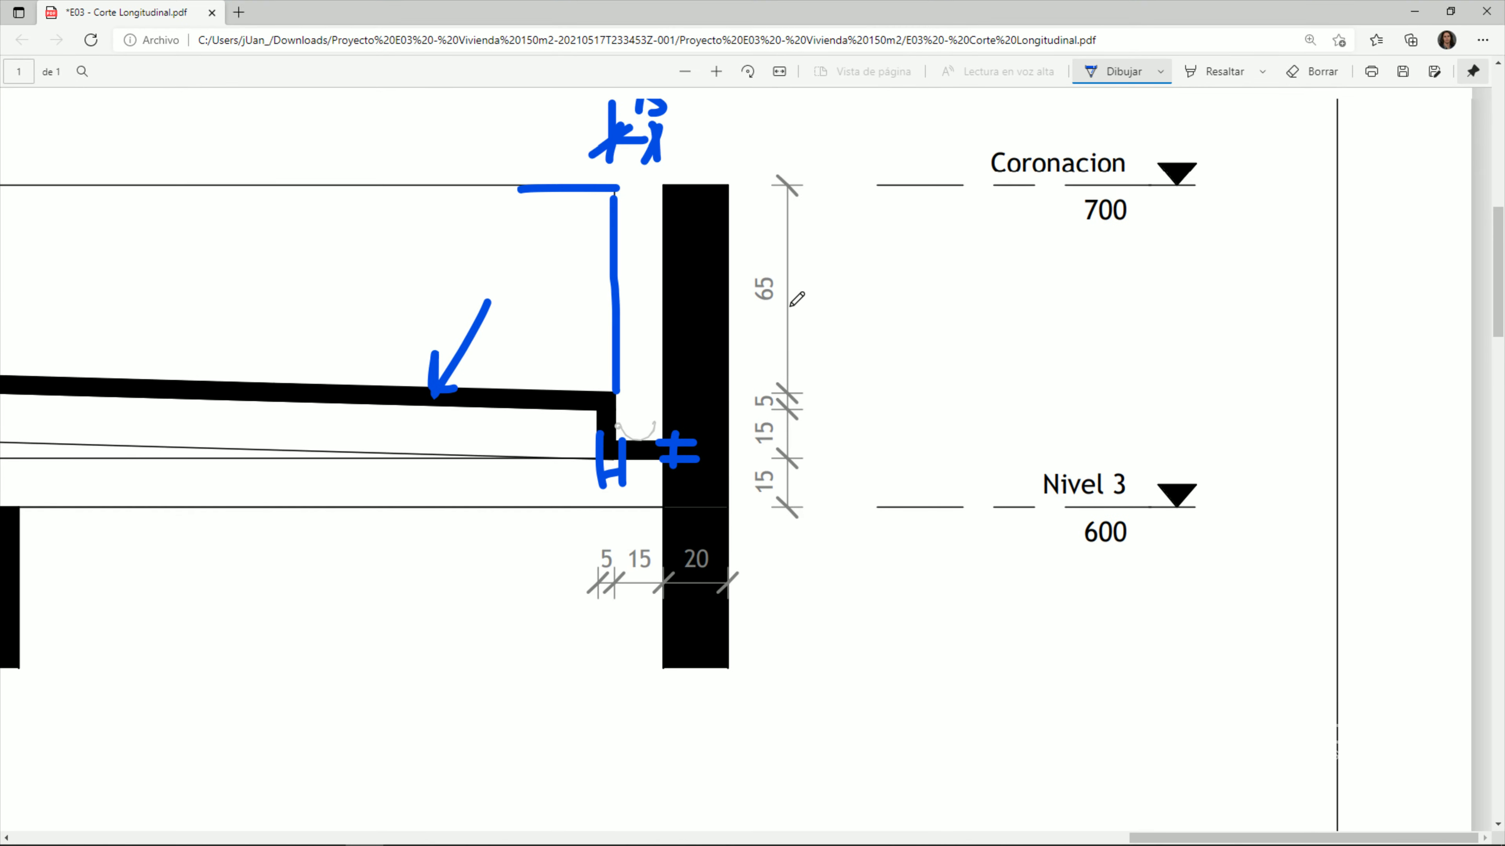
scroll(796, 299, "up", 1)
left_click(1311, 71)
left_click_drag(610, 480, 765, 444)
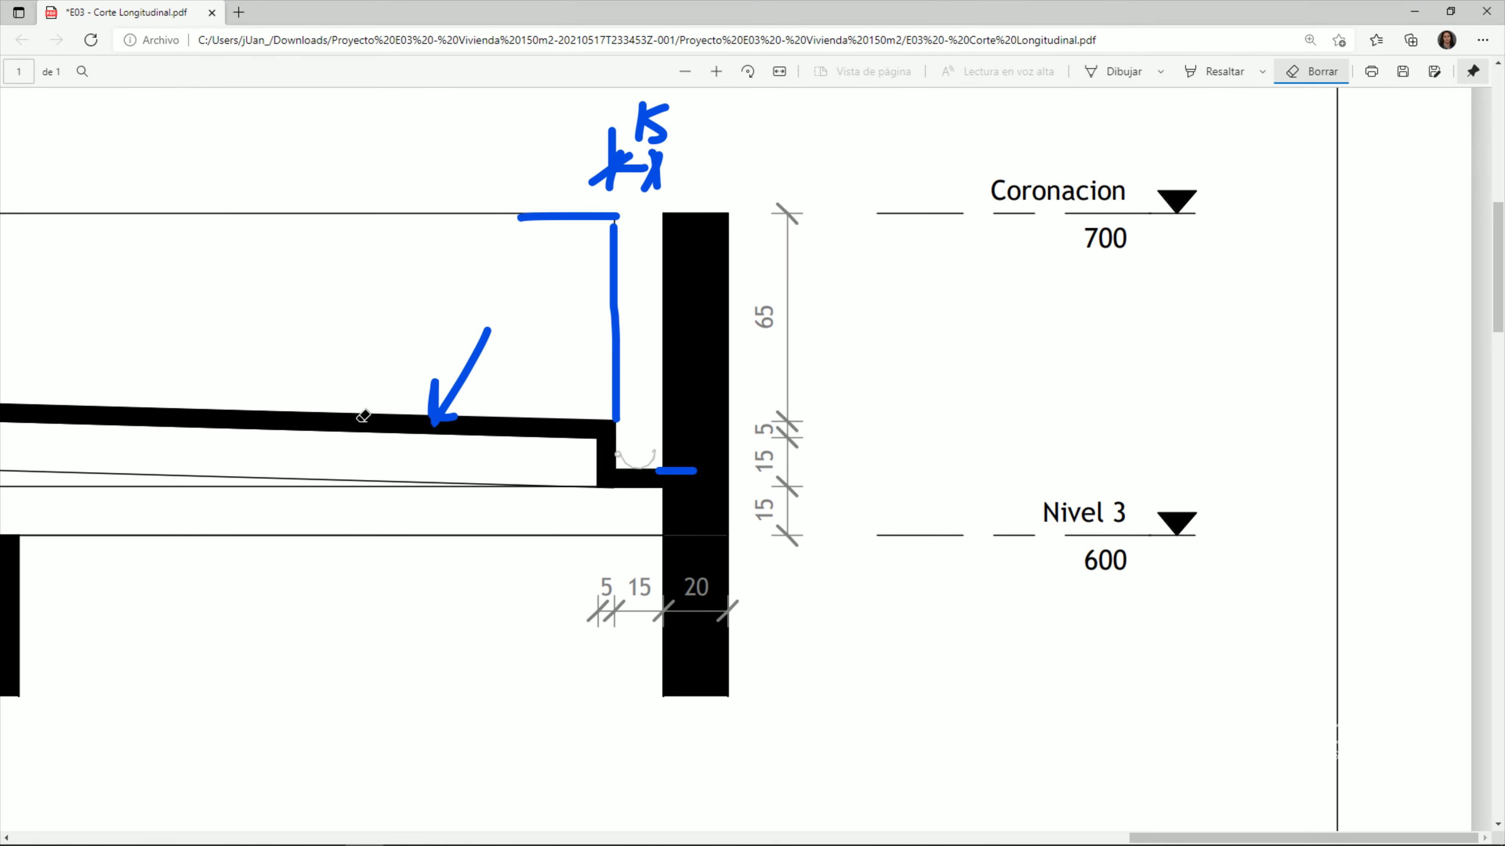
mouse_move(362, 416)
left_mouse_down()
mouse_move(585, 361)
mouse_move(636, 112)
left_mouse_up()
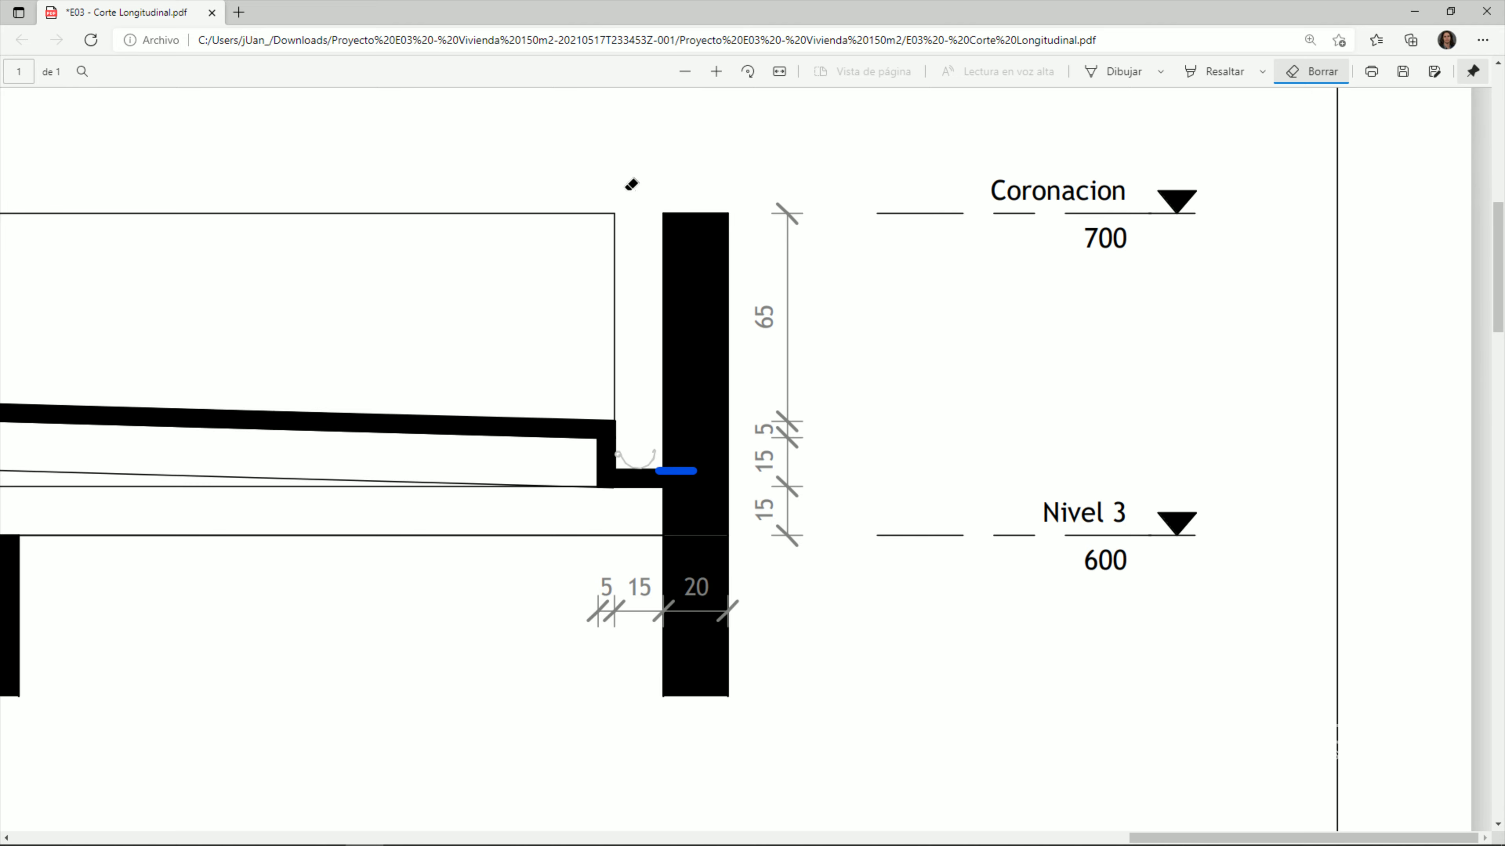
Step: Review the cleaned PDF, minimize Edge, and bring up AutoCAD's Start page
scroll(926, 413, "down", 2, "ctrl")
scroll(926, 413, "down", 2, "ctrl")
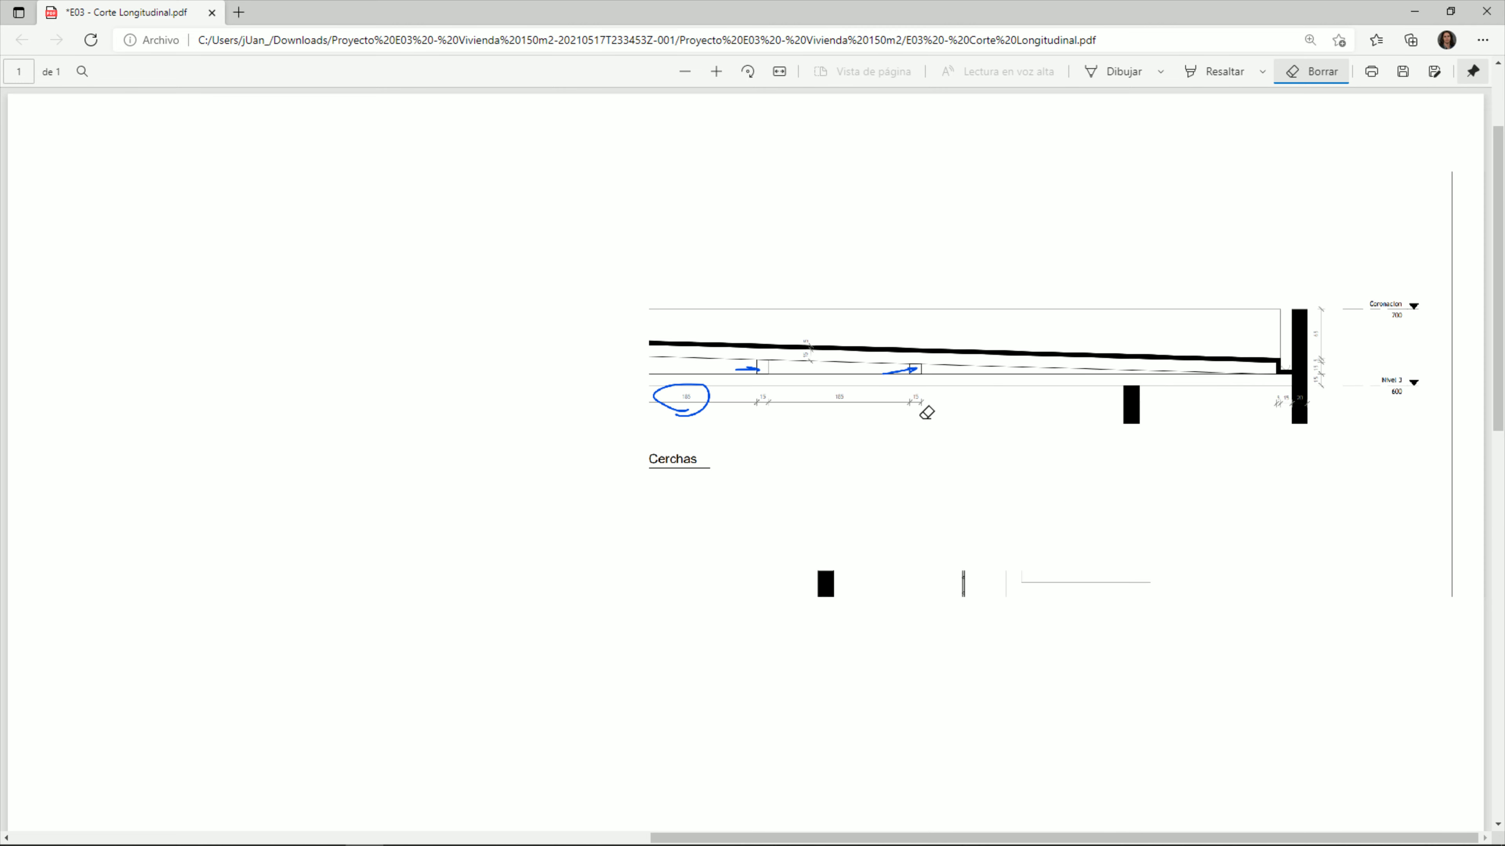
scroll(927, 413, "down", 2, "ctrl")
scroll(926, 413, "down", 1, "ctrl")
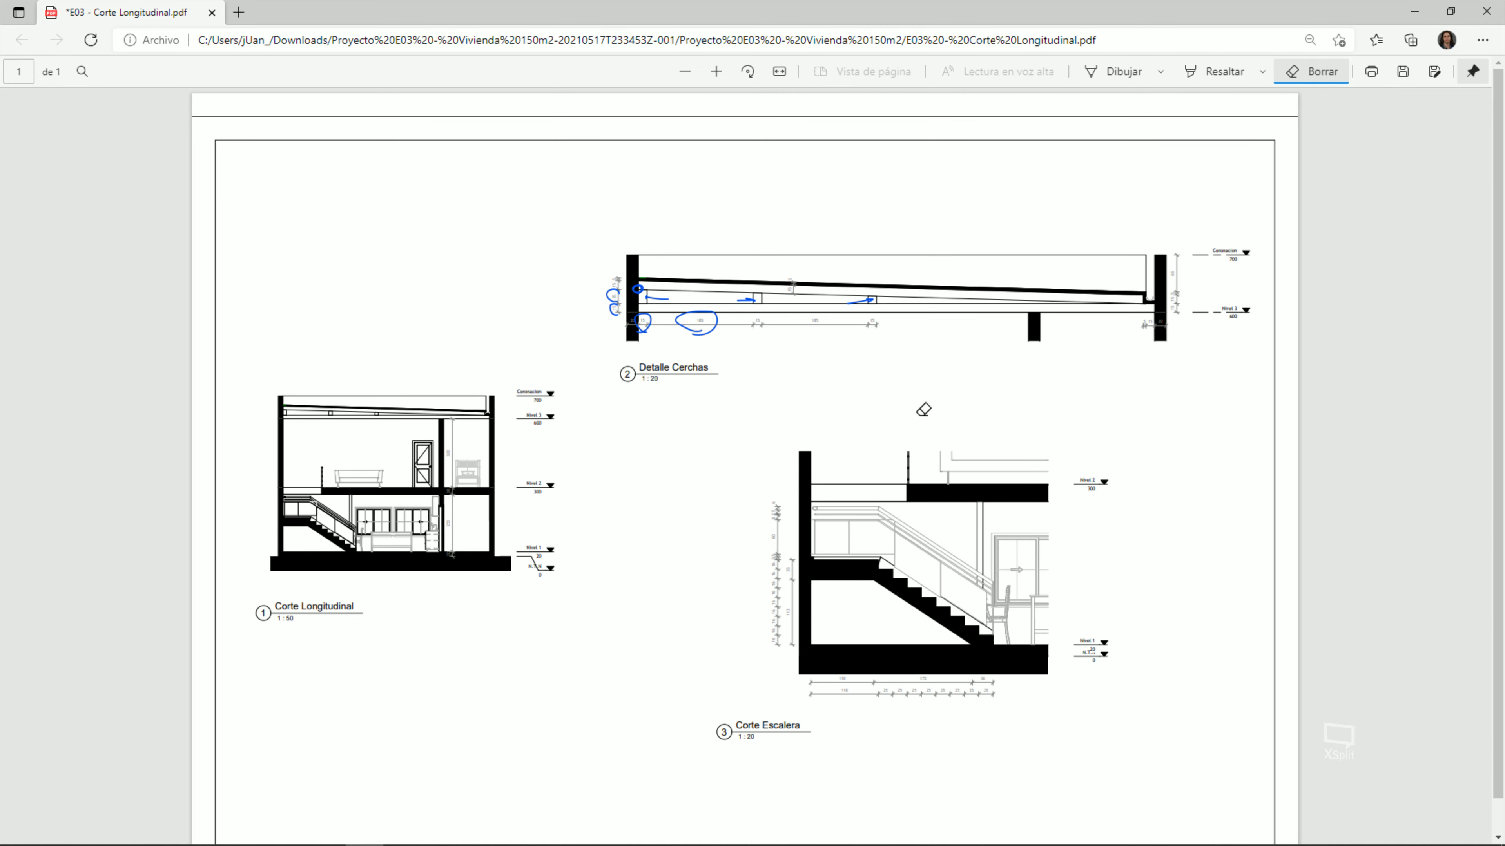
scroll(337, 570, "up", 1, "ctrl")
scroll(6, 462, "up", 1, "ctrl")
scroll(6, 461, "up", 1, "ctrl")
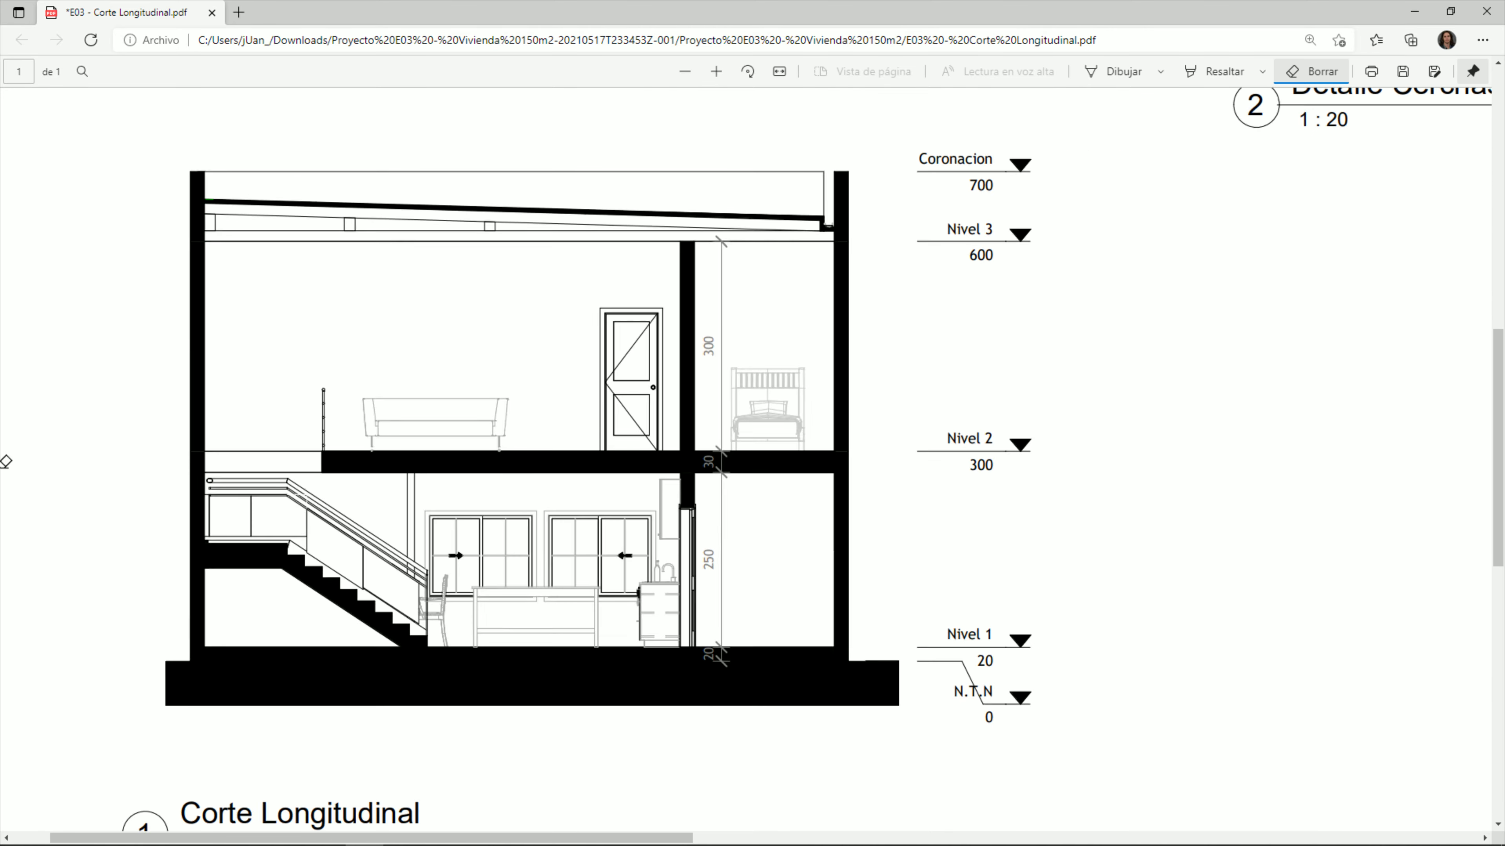
scroll(6, 461, "up", 1, "ctrl")
scroll(6, 461, "down", 1, "ctrl")
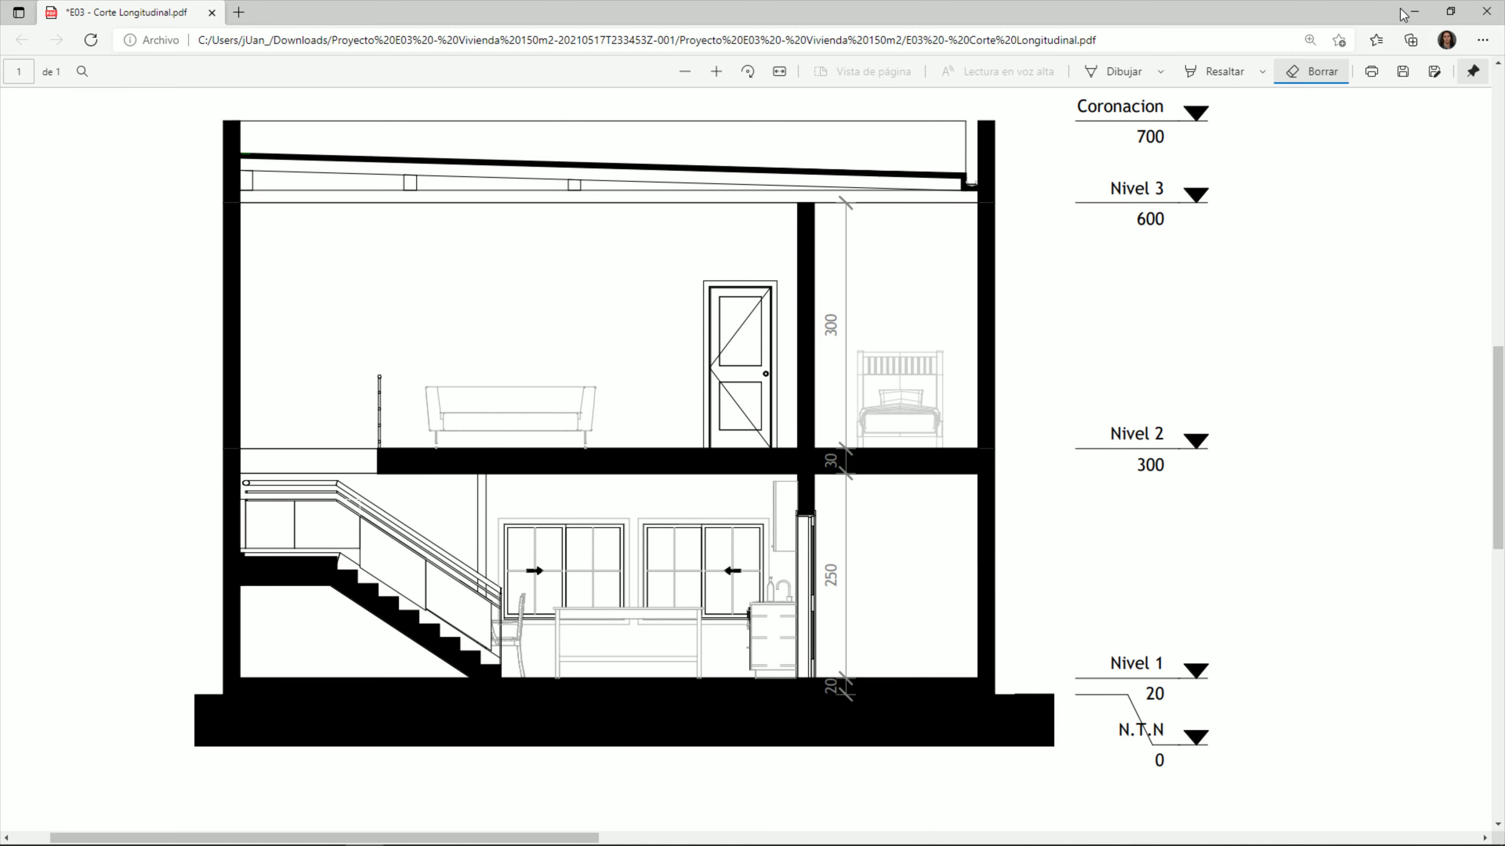
left_click(1412, 11)
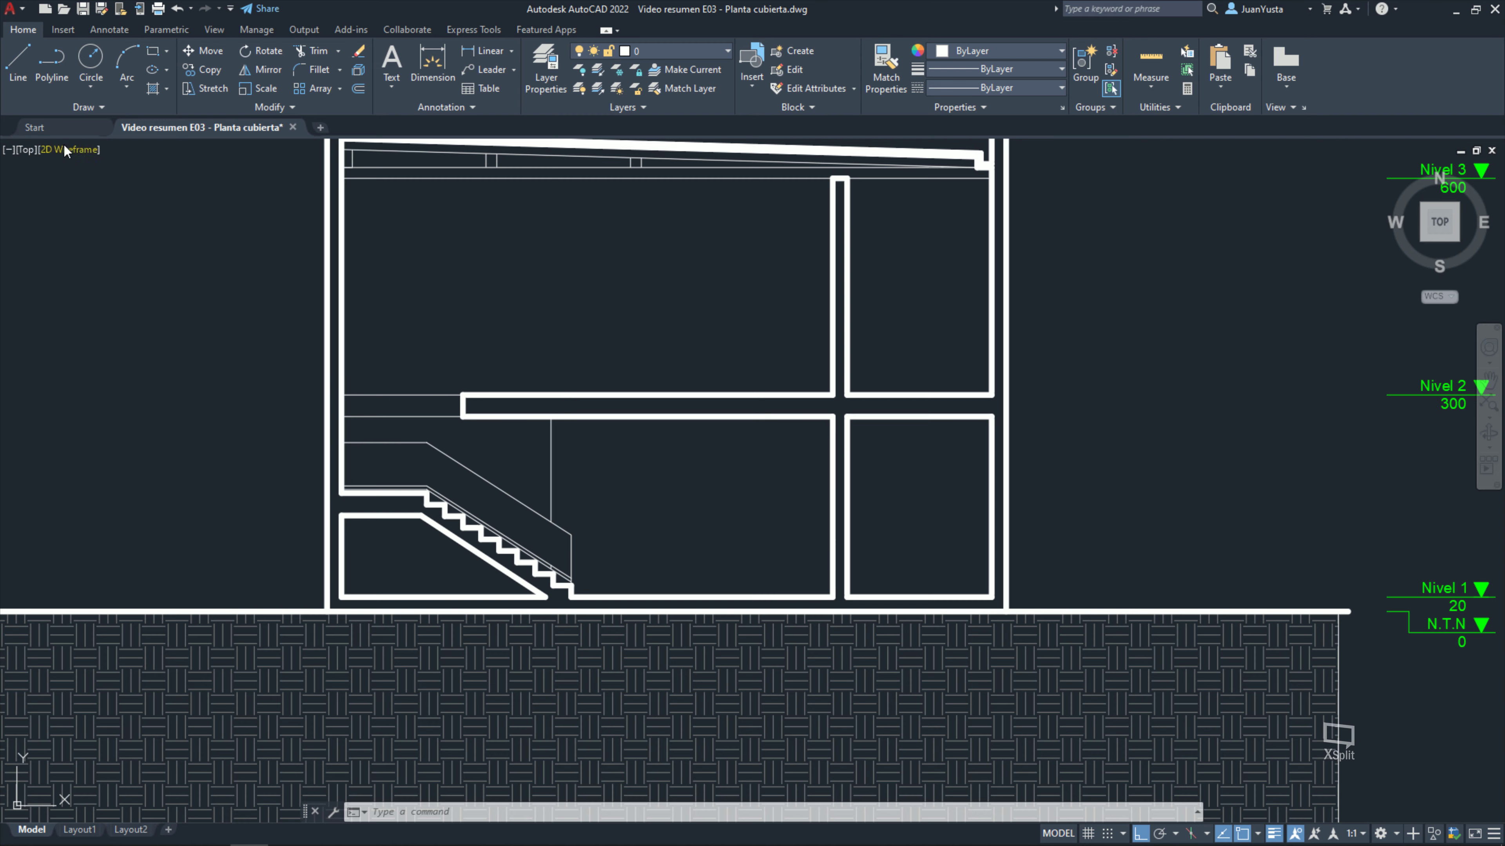
left_click(64, 125)
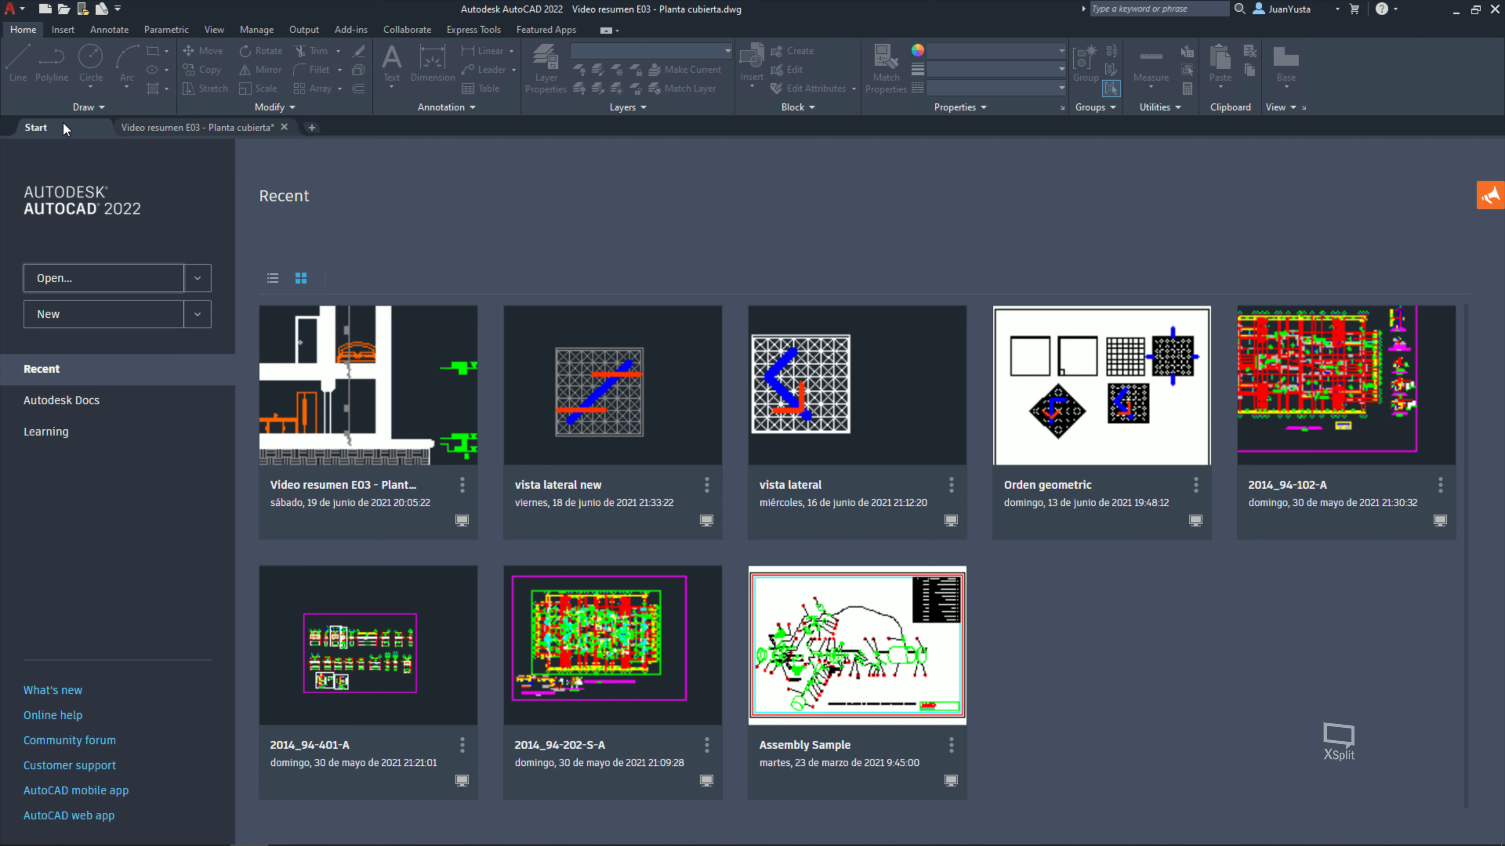
Step: Search the Clase 13, Clase 12, E02 and E01 folders for the block library
left_click(65, 281)
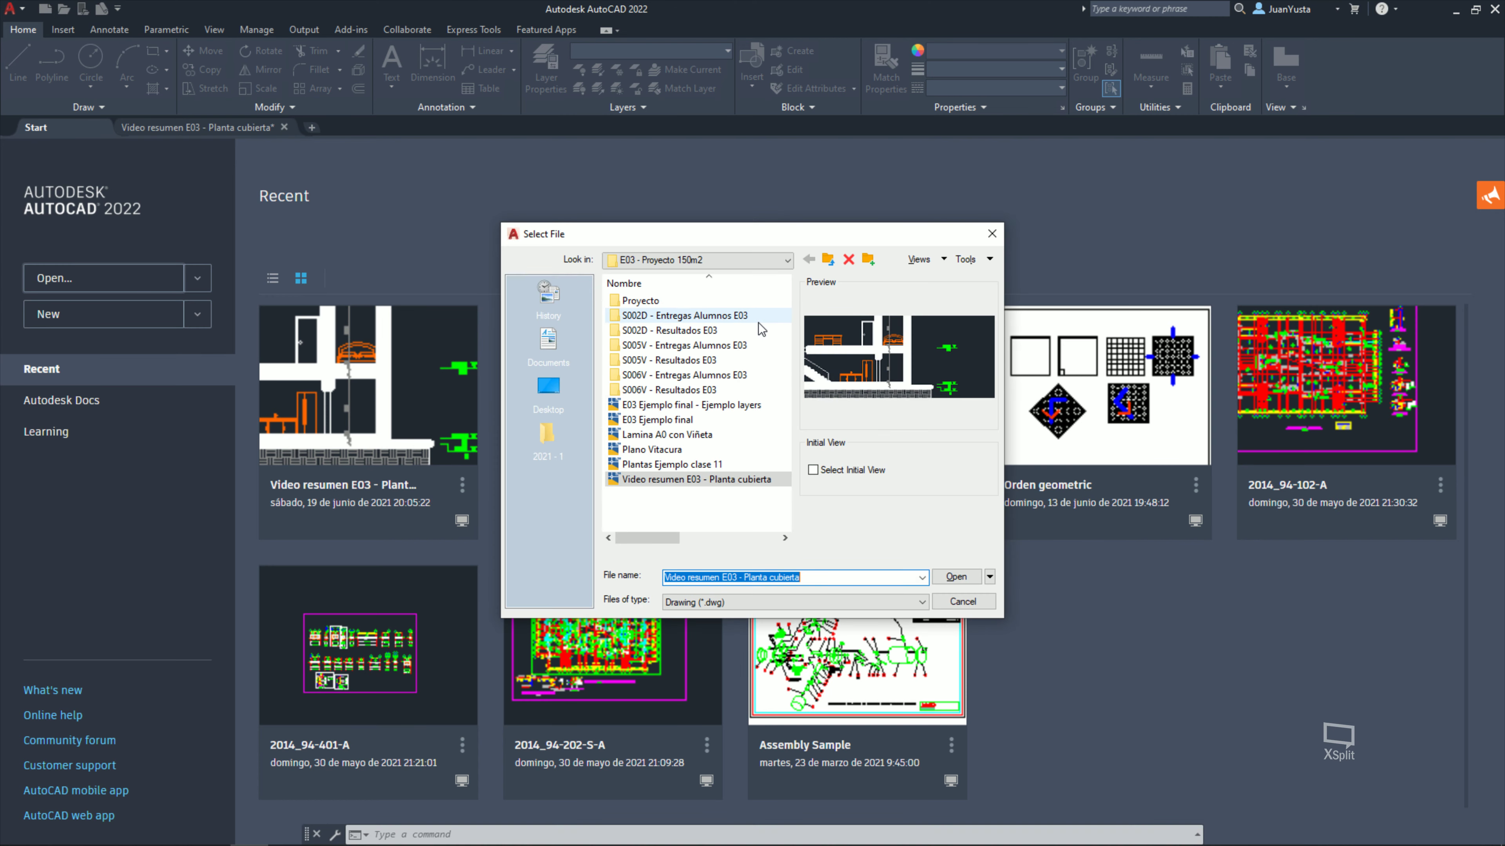
left_click(829, 259)
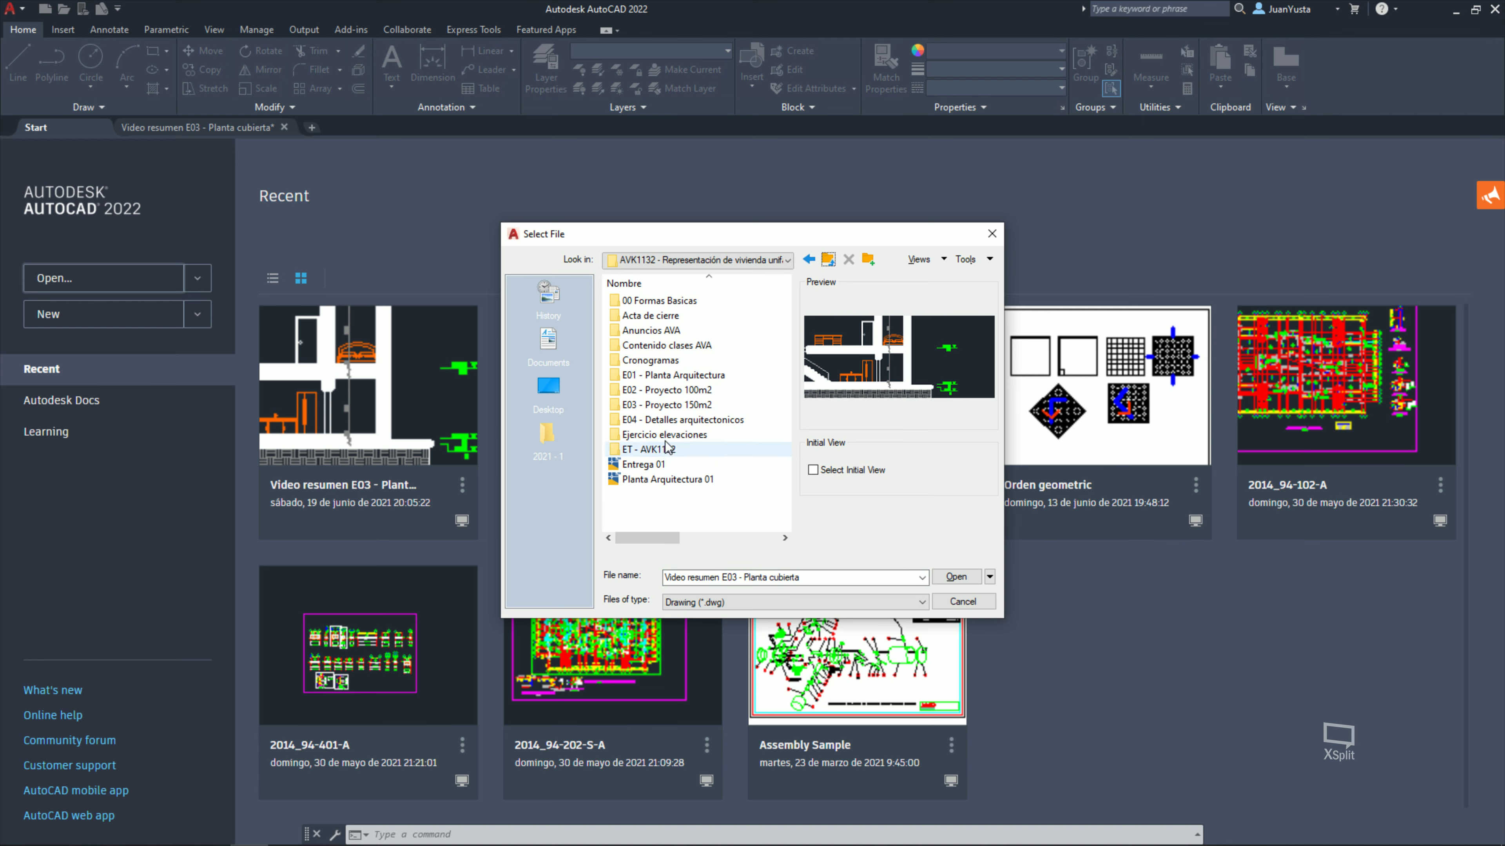
double_click(667, 345)
scroll(665, 481, "down", 1)
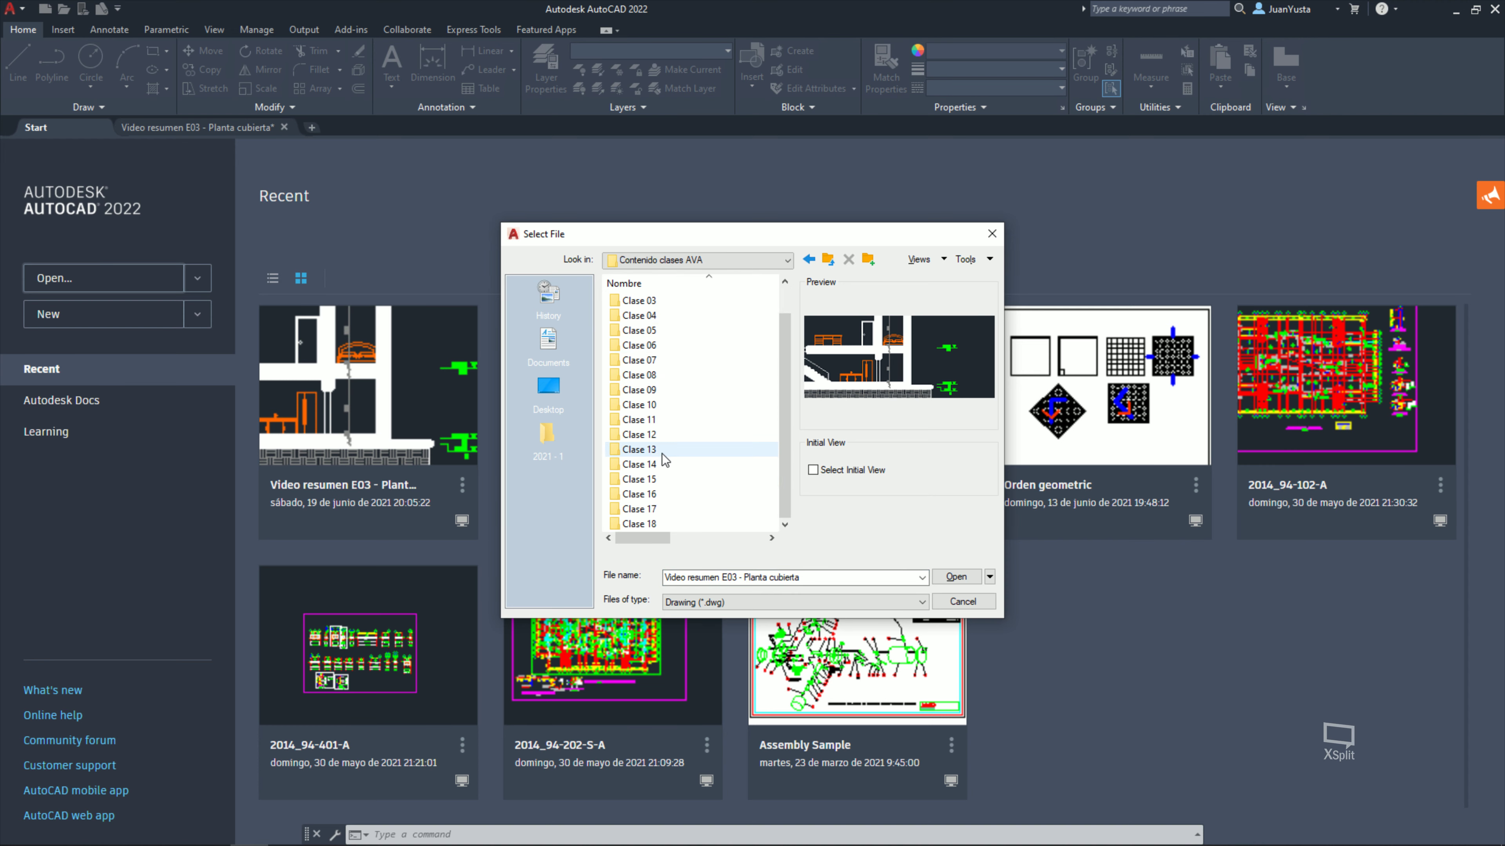
double_click(658, 450)
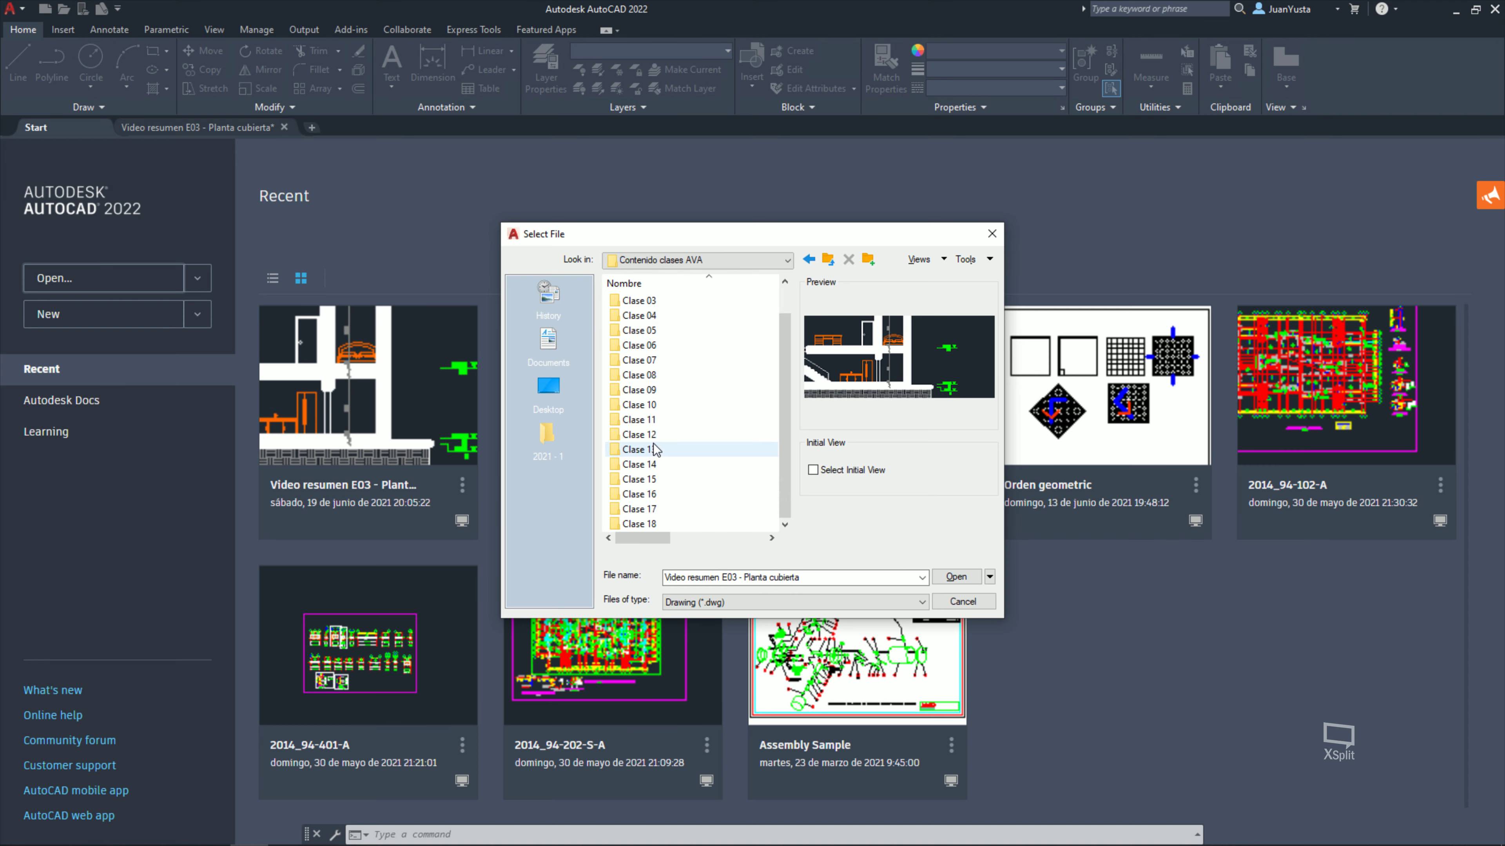
left_click(827, 260)
double_click(657, 469)
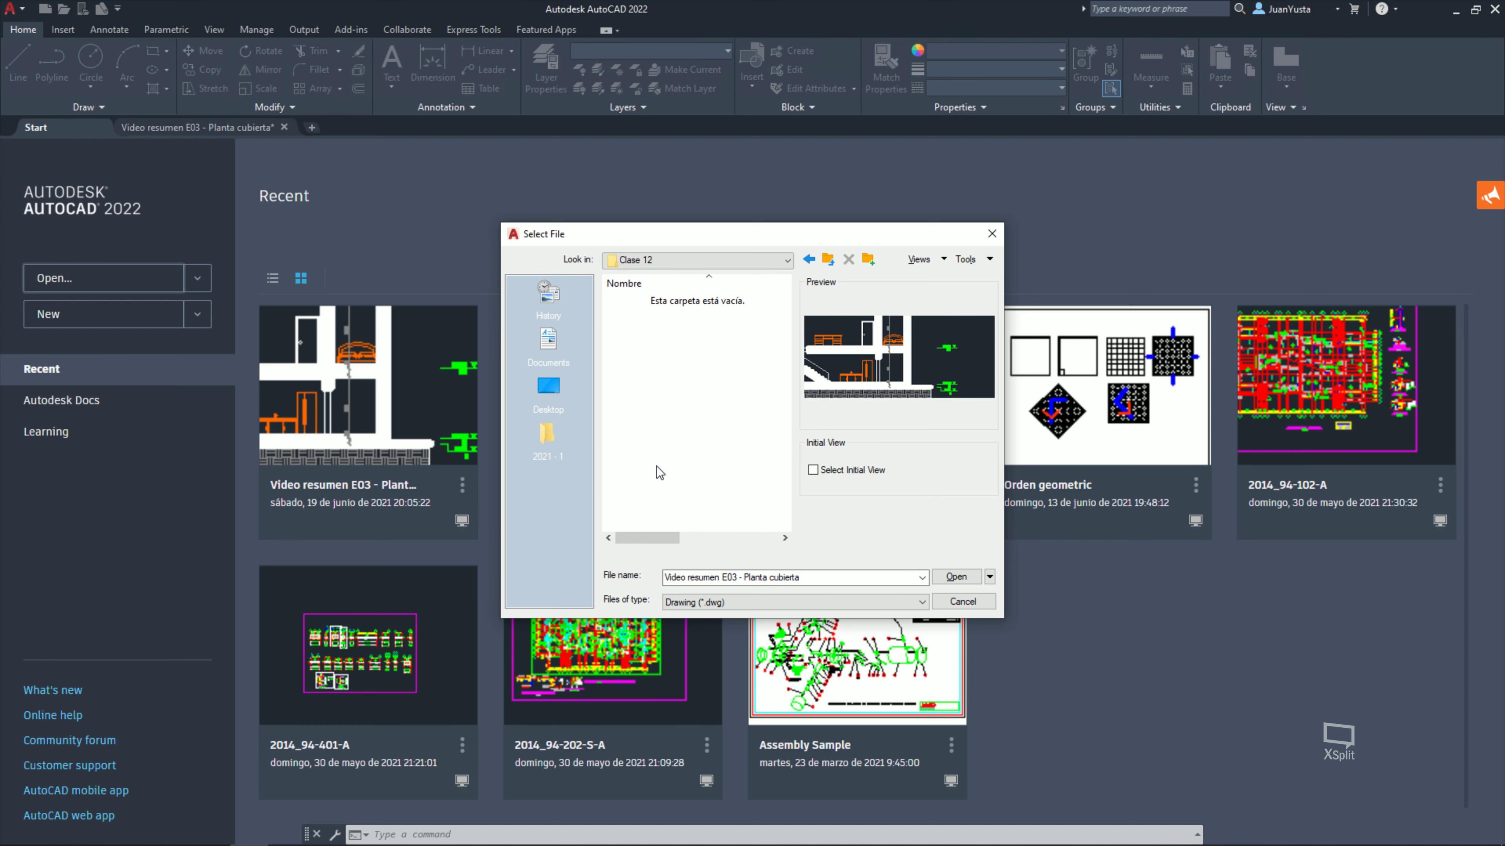
left_click(830, 261)
left_click(830, 258)
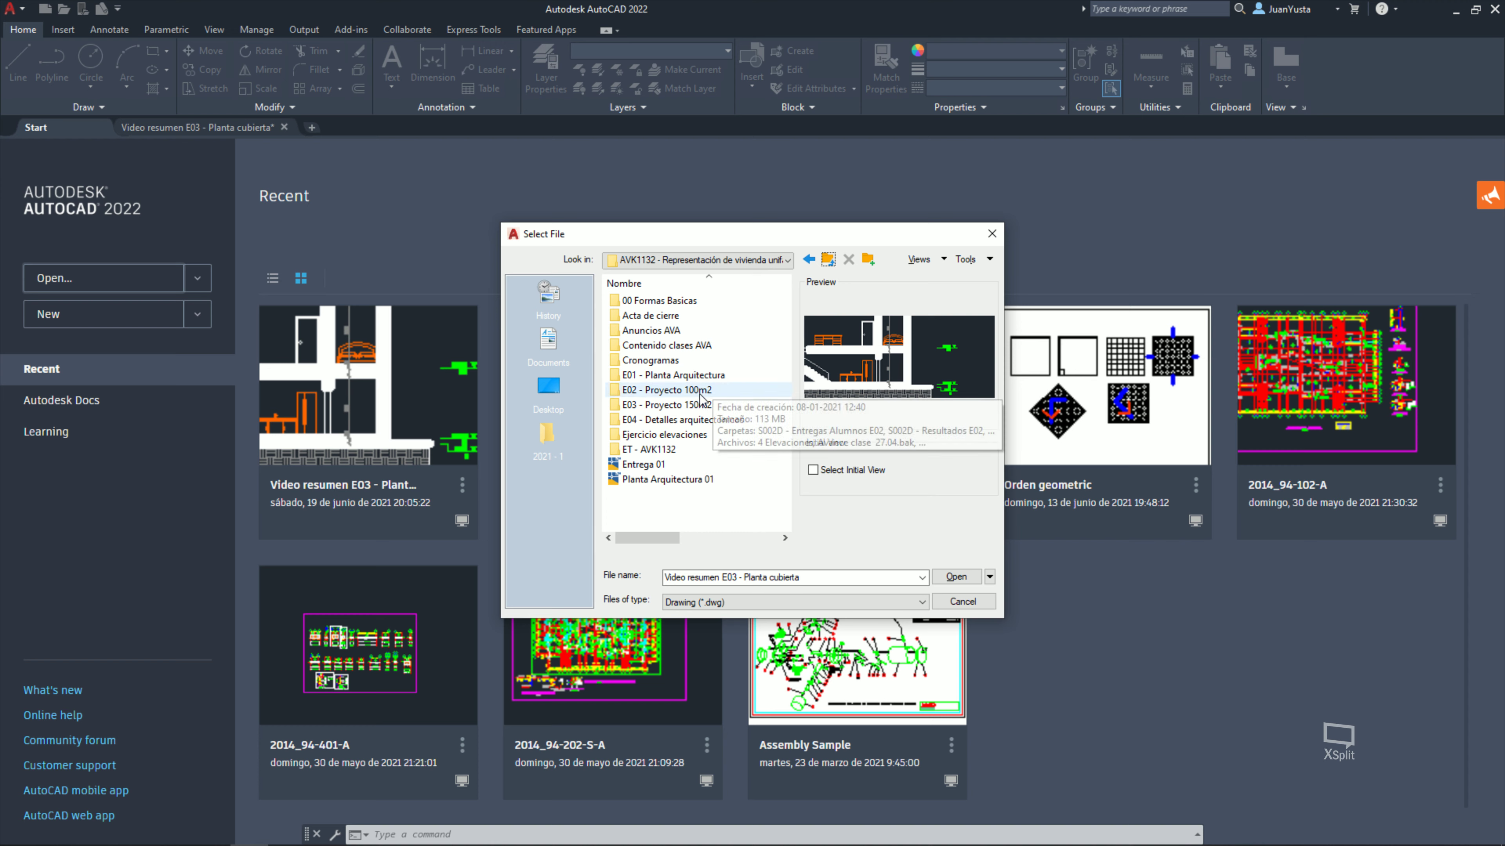
double_click(699, 390)
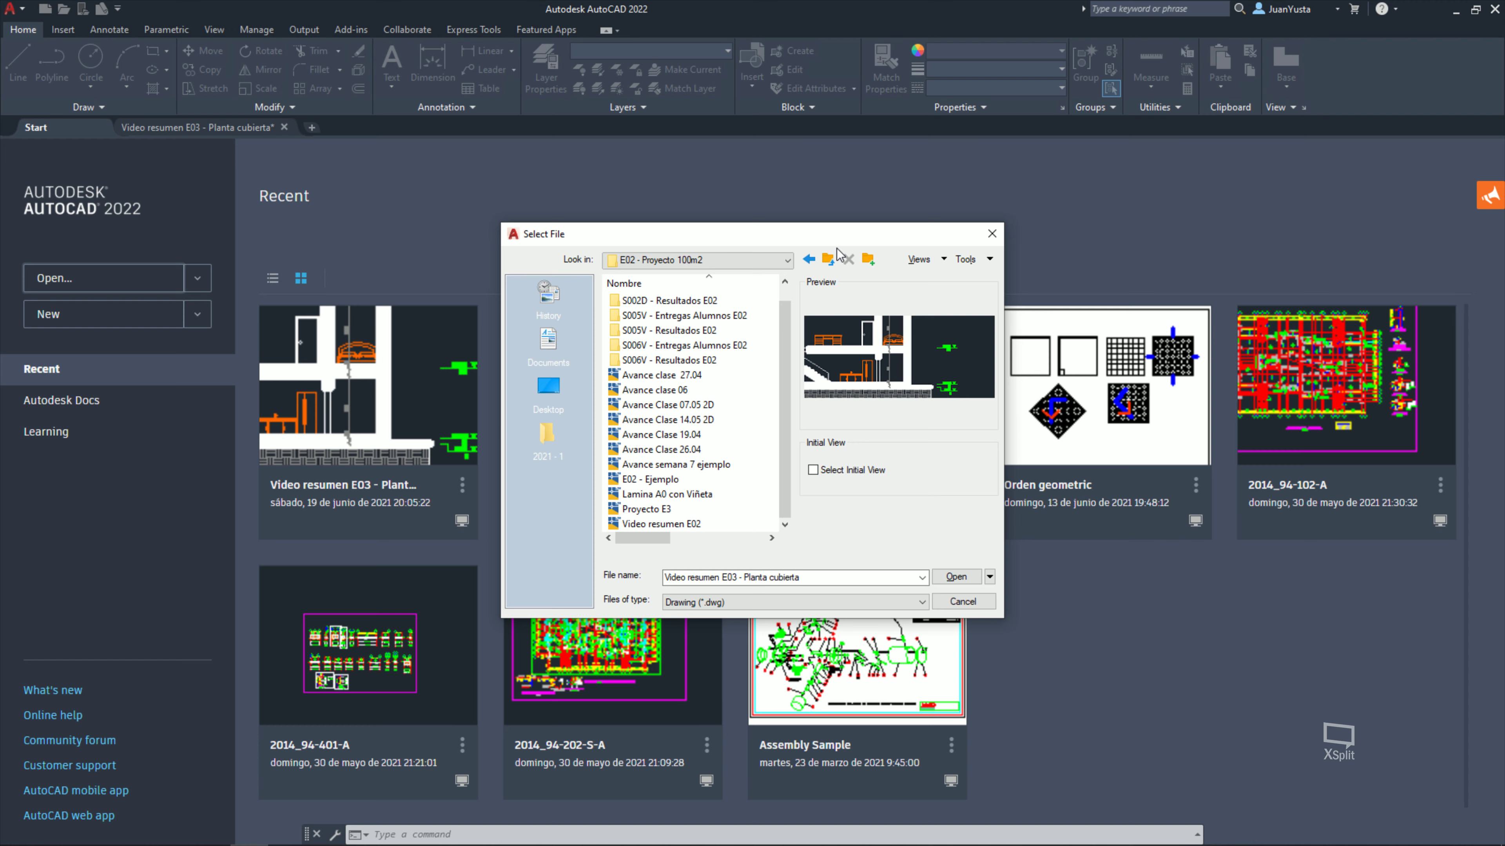
left_click(827, 264)
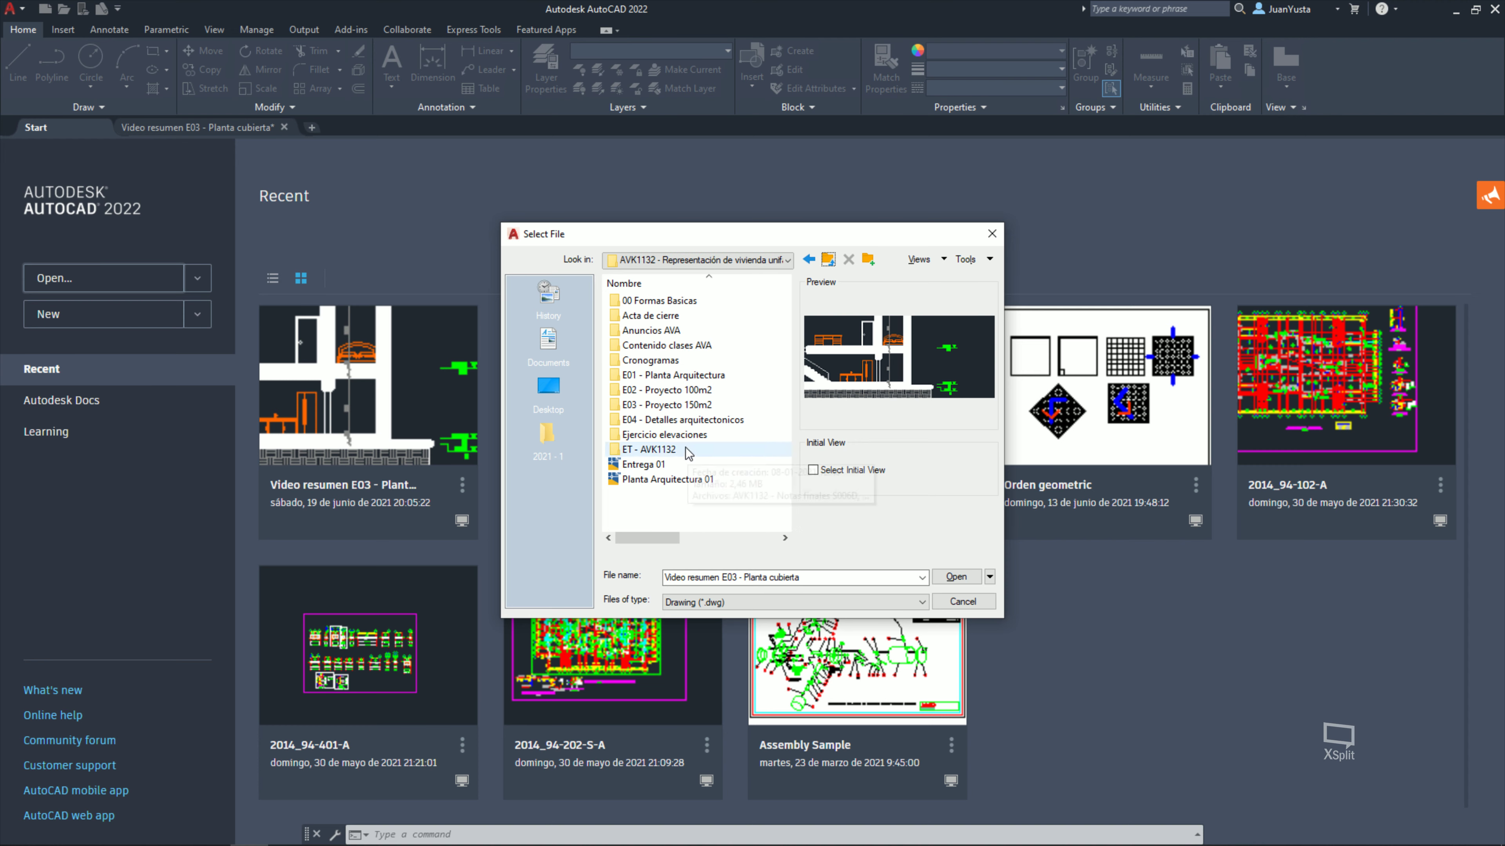
double_click(677, 377)
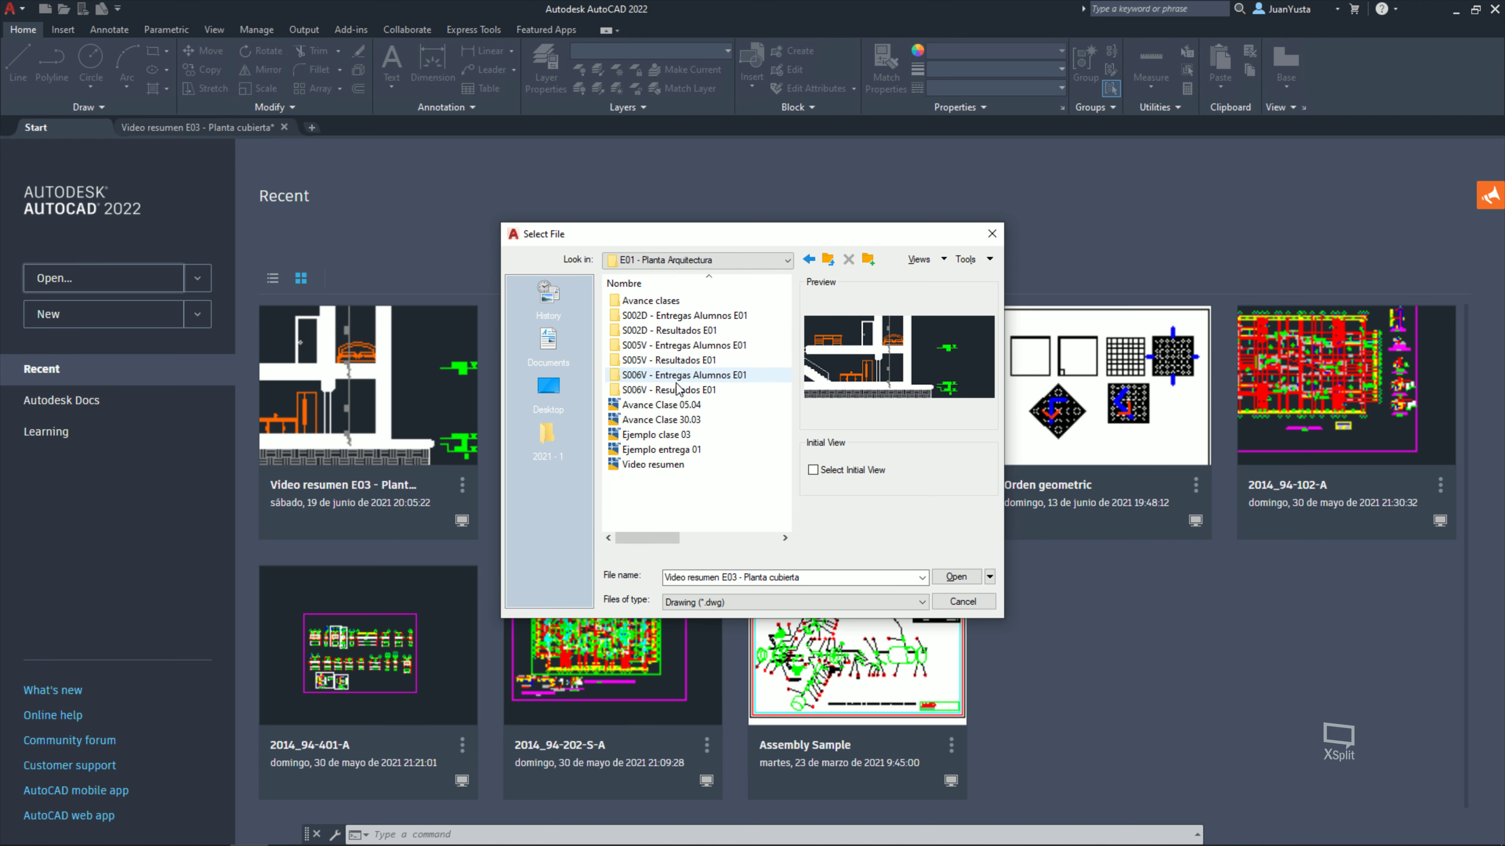
left_click(827, 261)
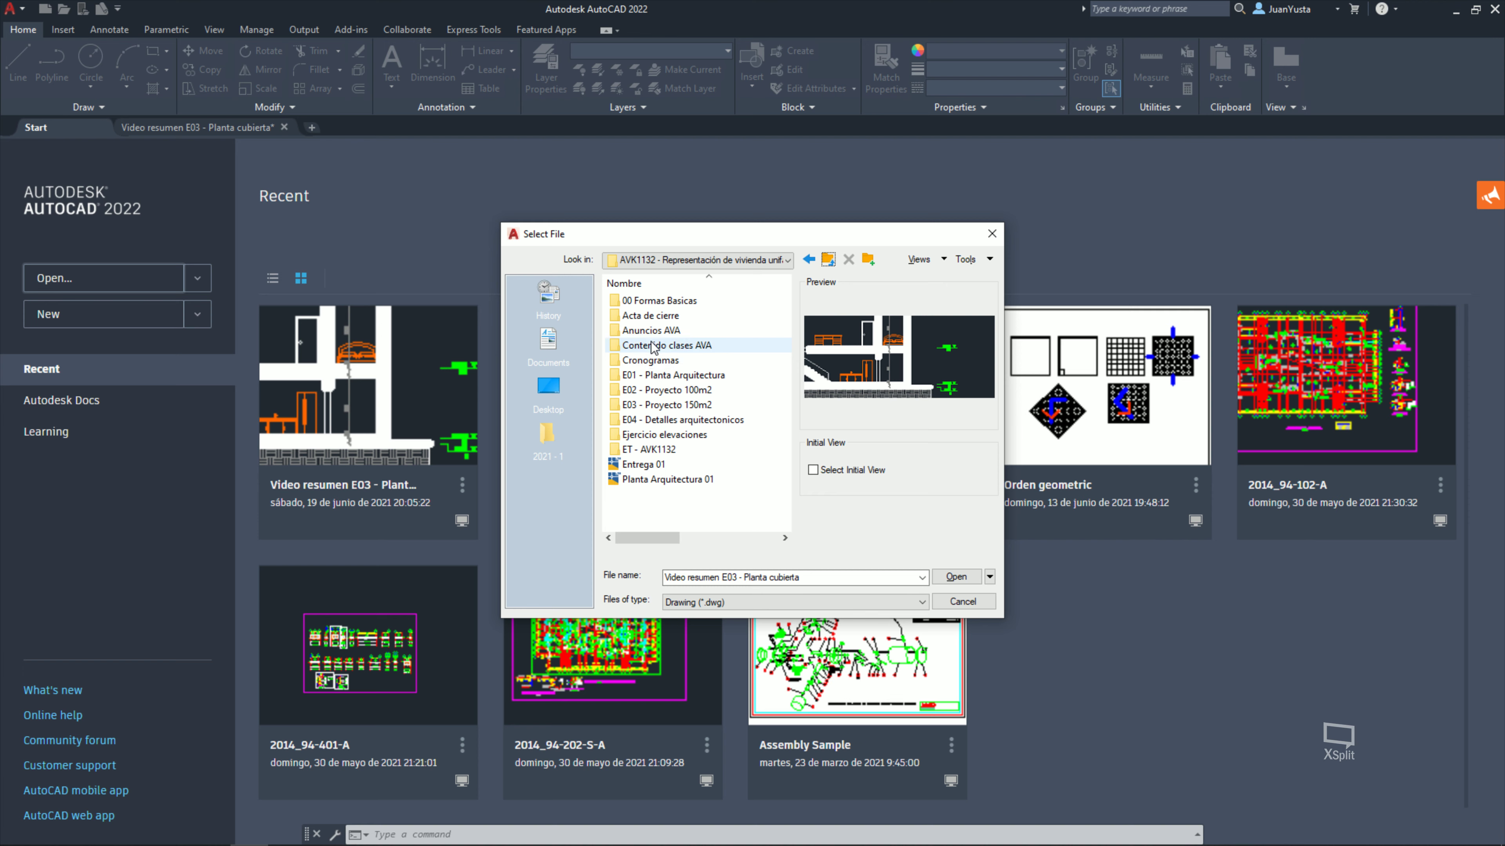
Step: Open Bloques CAD.dwg from the Contenido clases AVA > Clase 04 folder
double_click(652, 346)
double_click(639, 359)
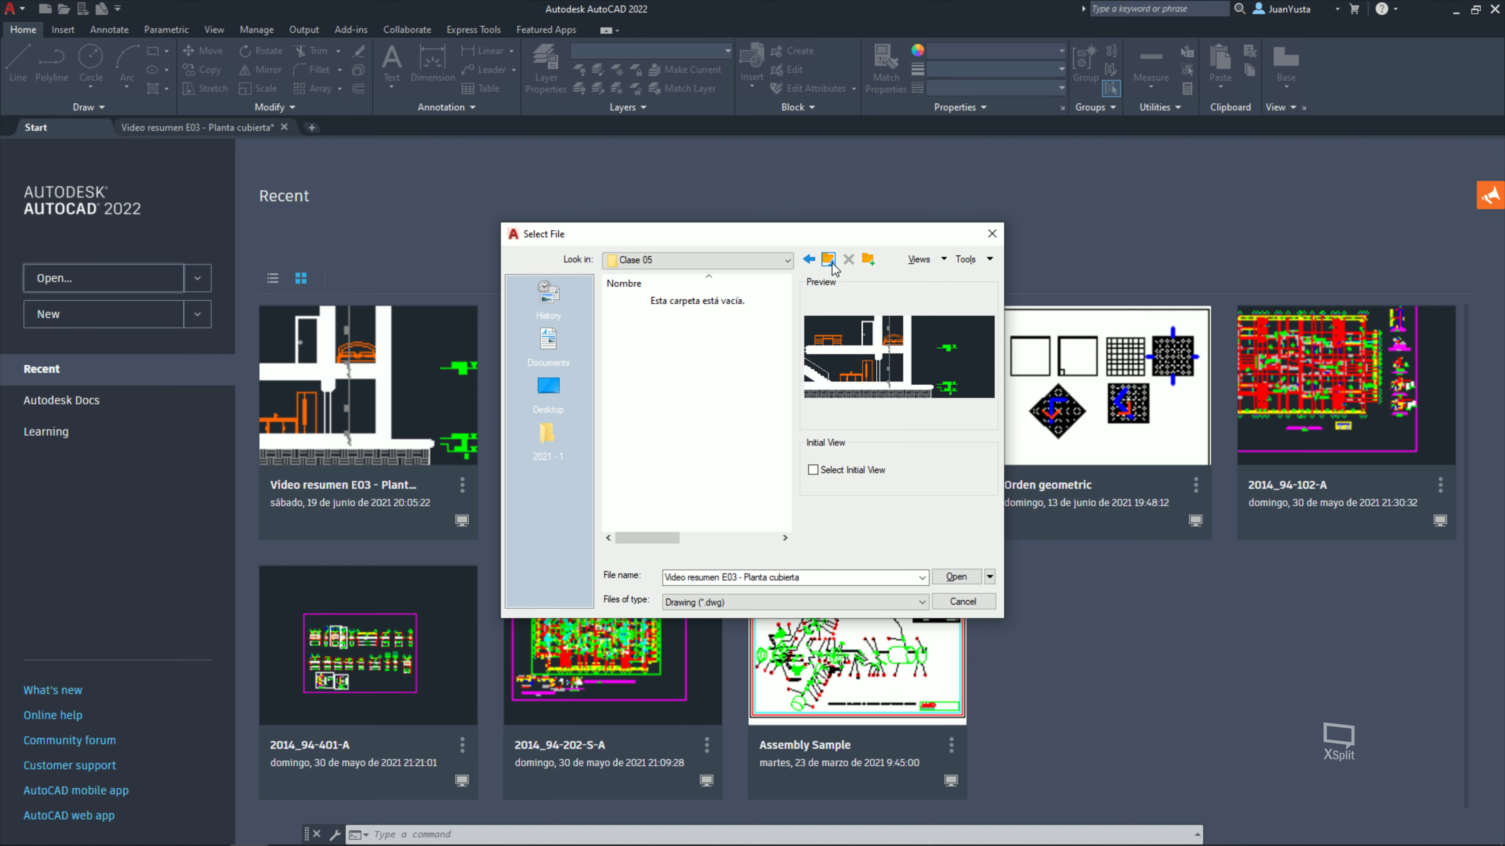
left_click(828, 261)
double_click(664, 346)
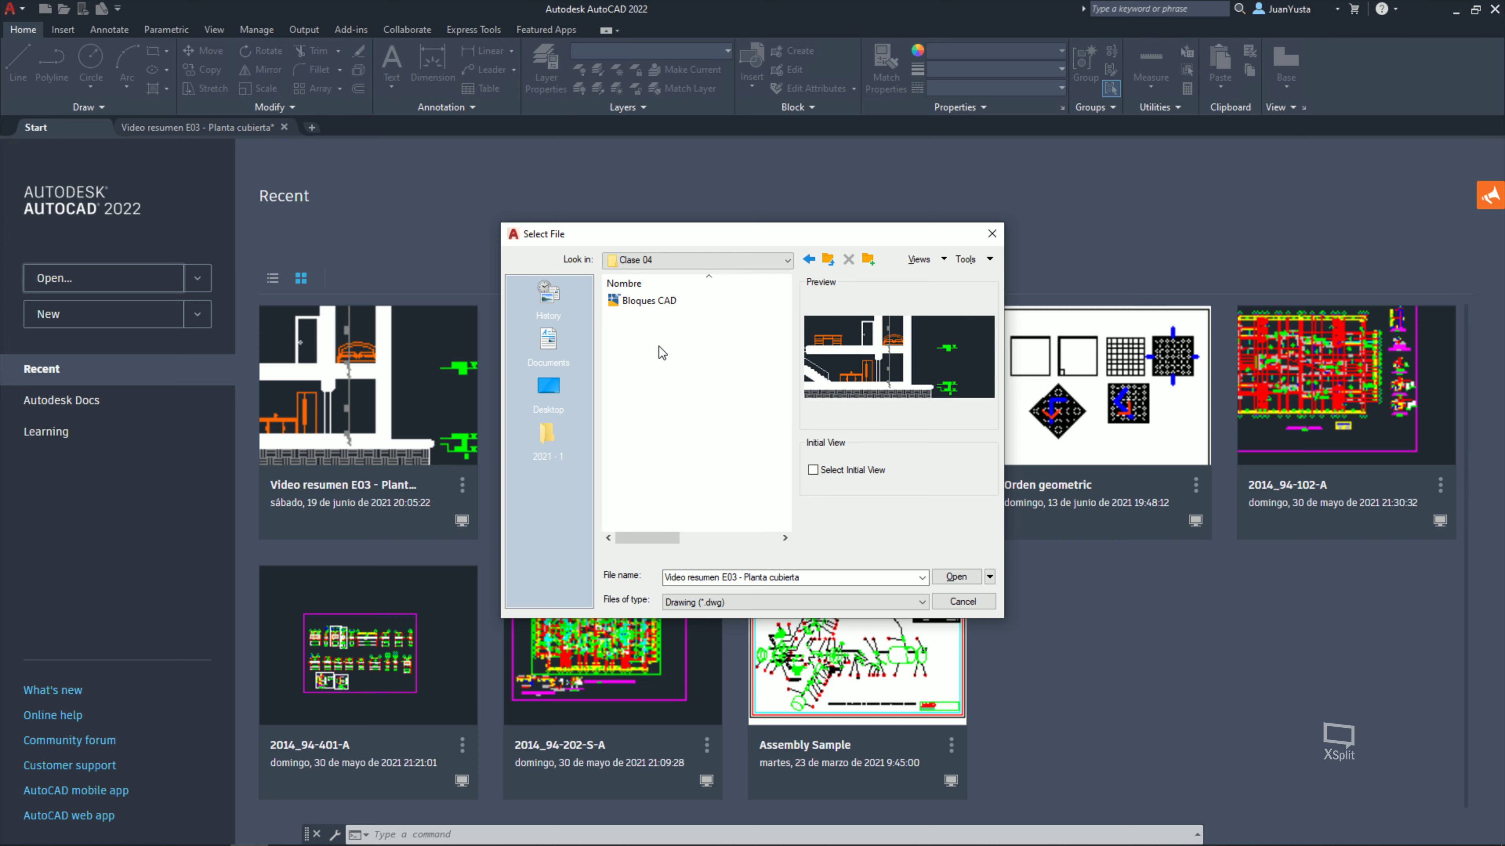
double_click(668, 303)
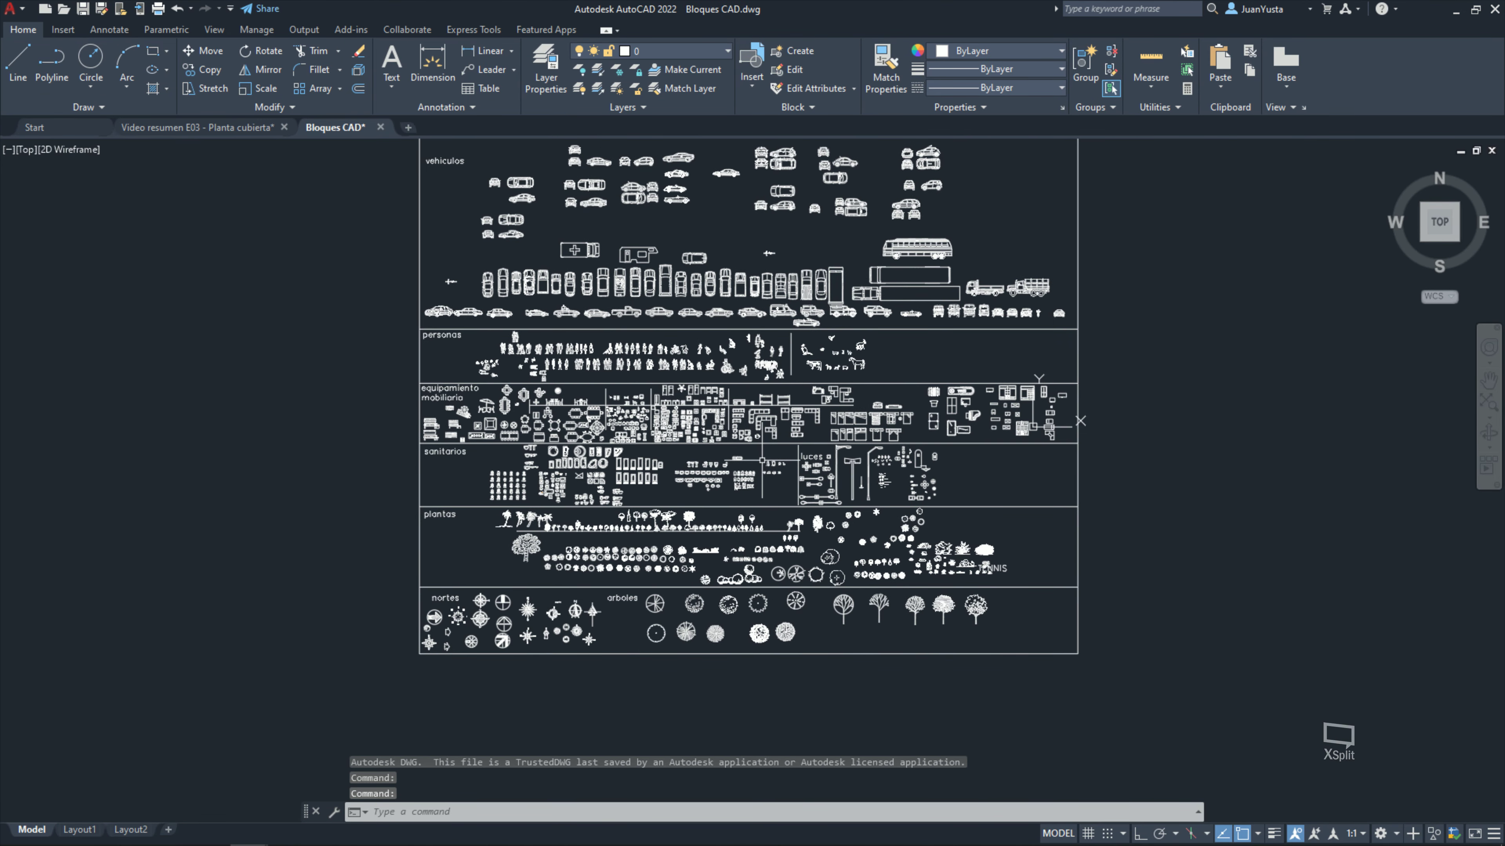
Step: Copy the fridge and sink cabinet blocks from the Bloques CAD library
scroll(762, 460, "up", 3)
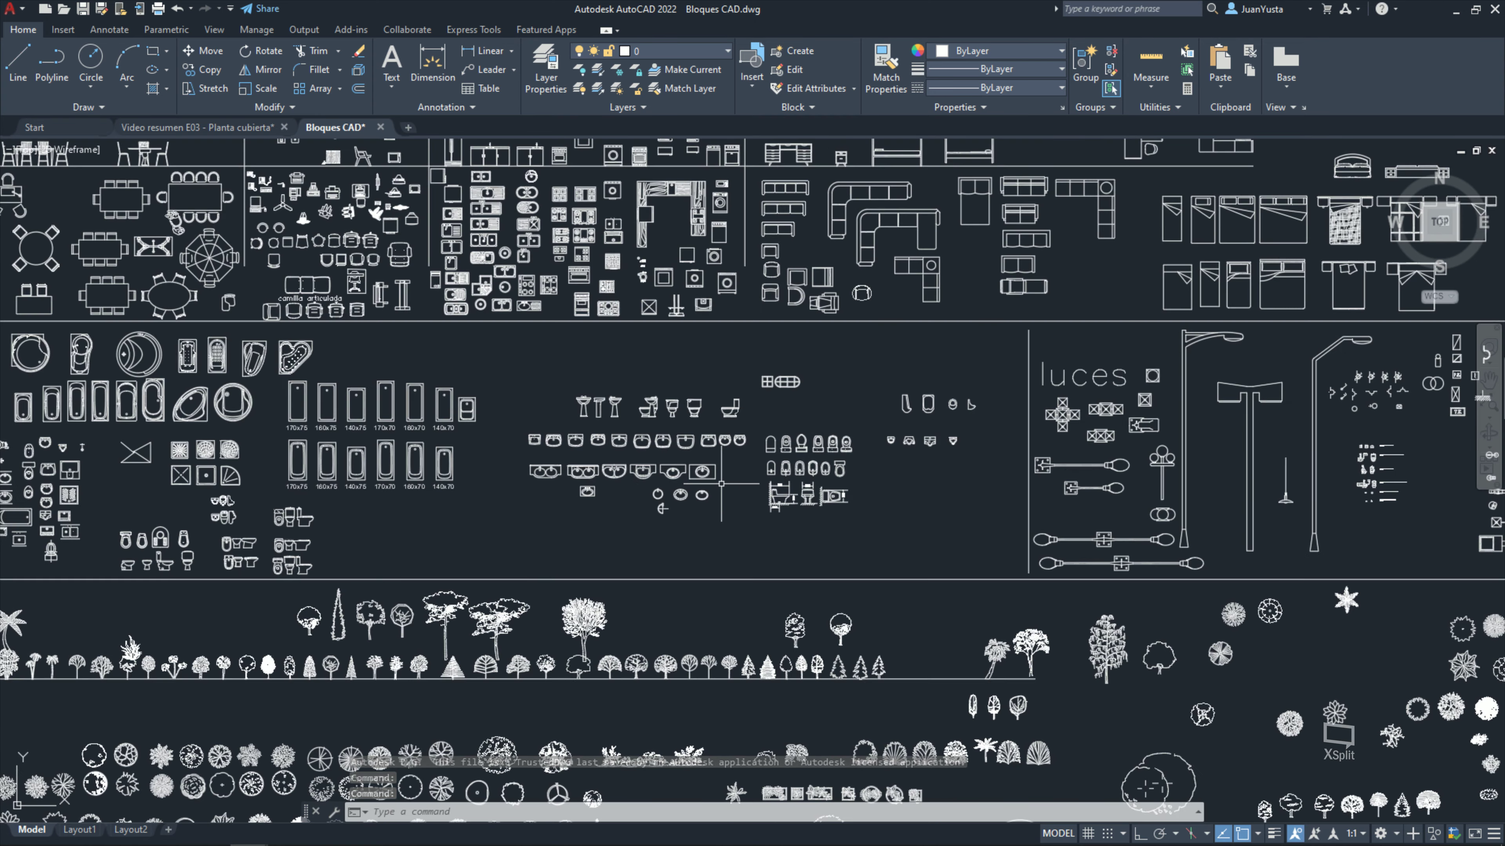
scroll(711, 534, "up", 2)
scroll(598, 639, "up", 2)
scroll(899, 293, "up", 2)
scroll(898, 293, "down", 3)
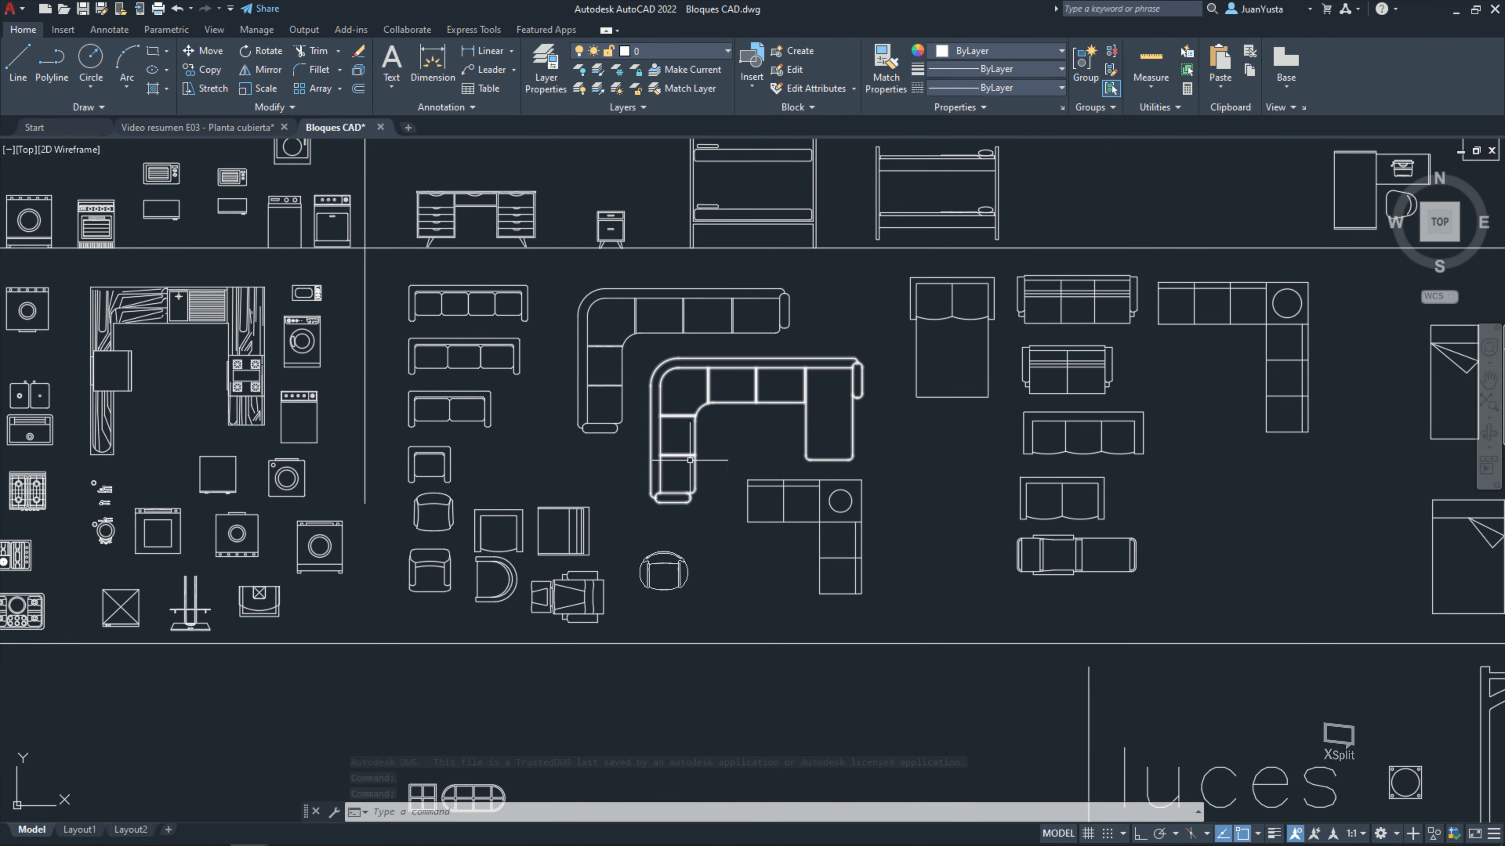
scroll(65, 399, "up", 3)
middle_click_drag(65, 399, 522, 438)
scroll(522, 437, "down", 2)
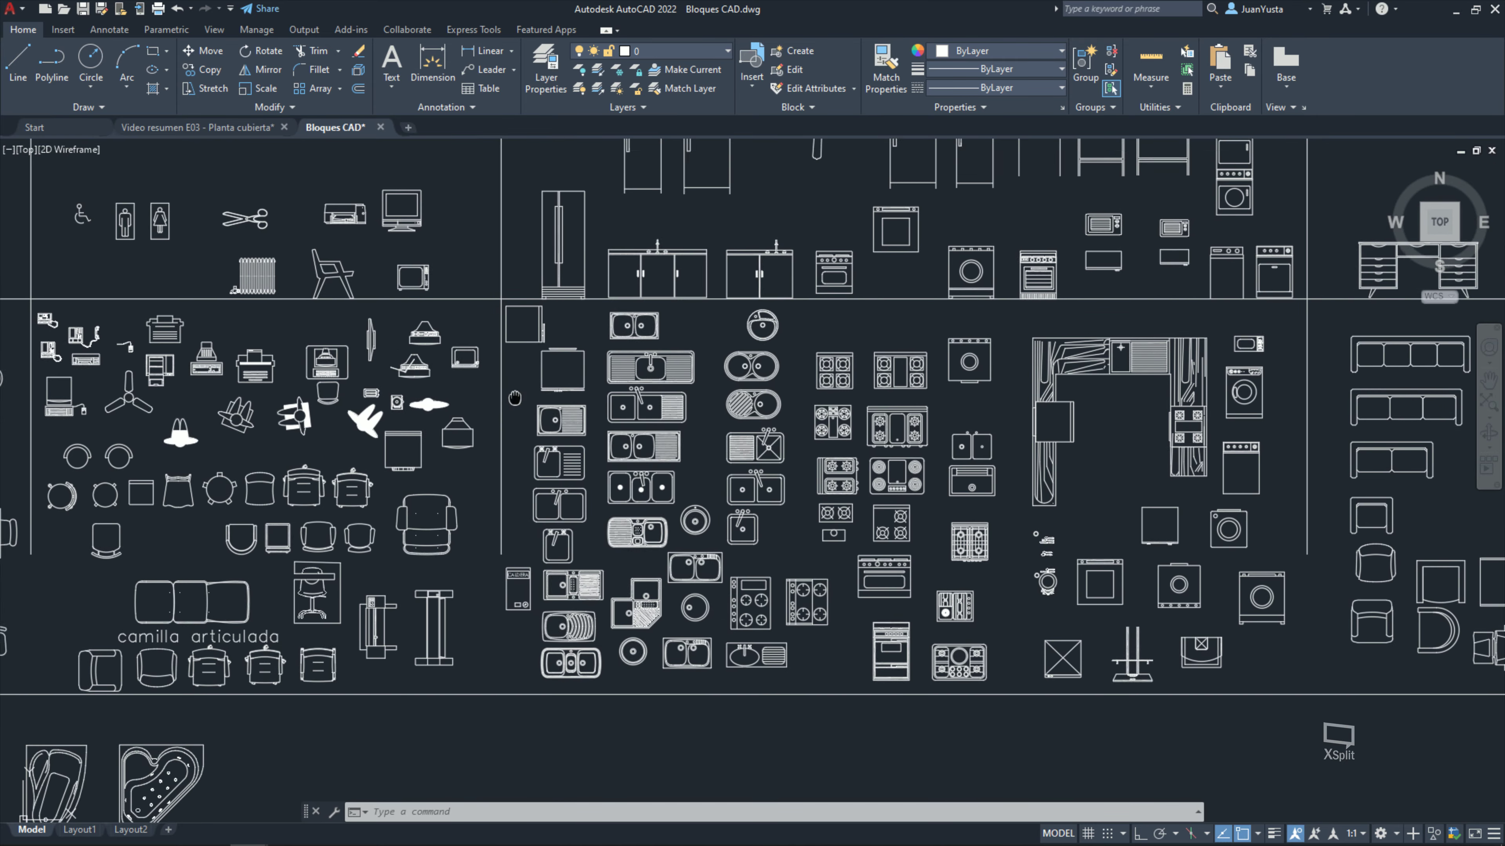
scroll(519, 548, "up", 2)
scroll(519, 548, "up", 1)
scroll(519, 548, "up", 1)
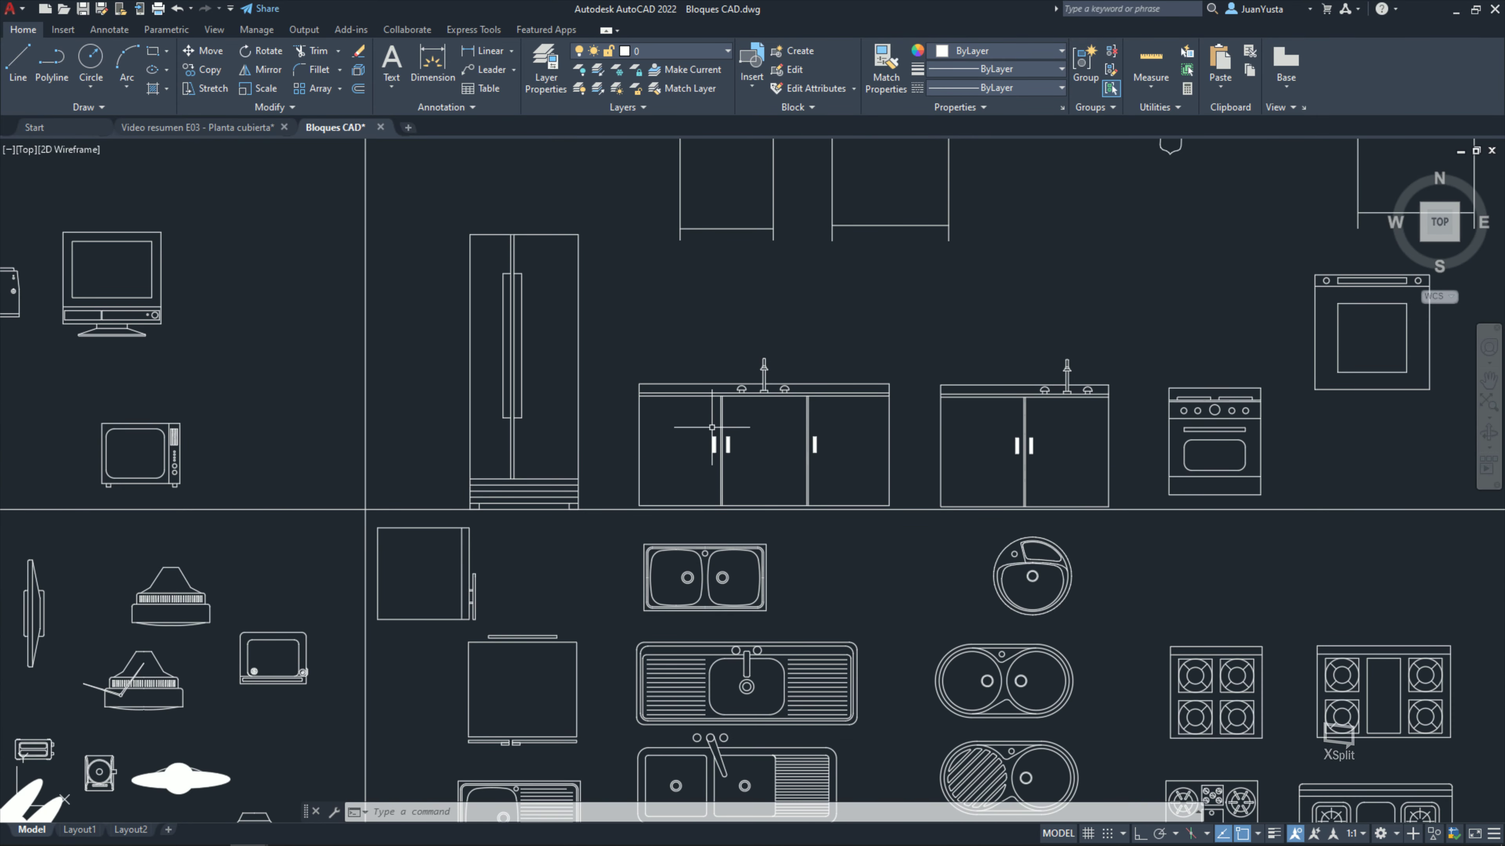
left_click(787, 432)
left_click(554, 336)
key("ctrl+c")
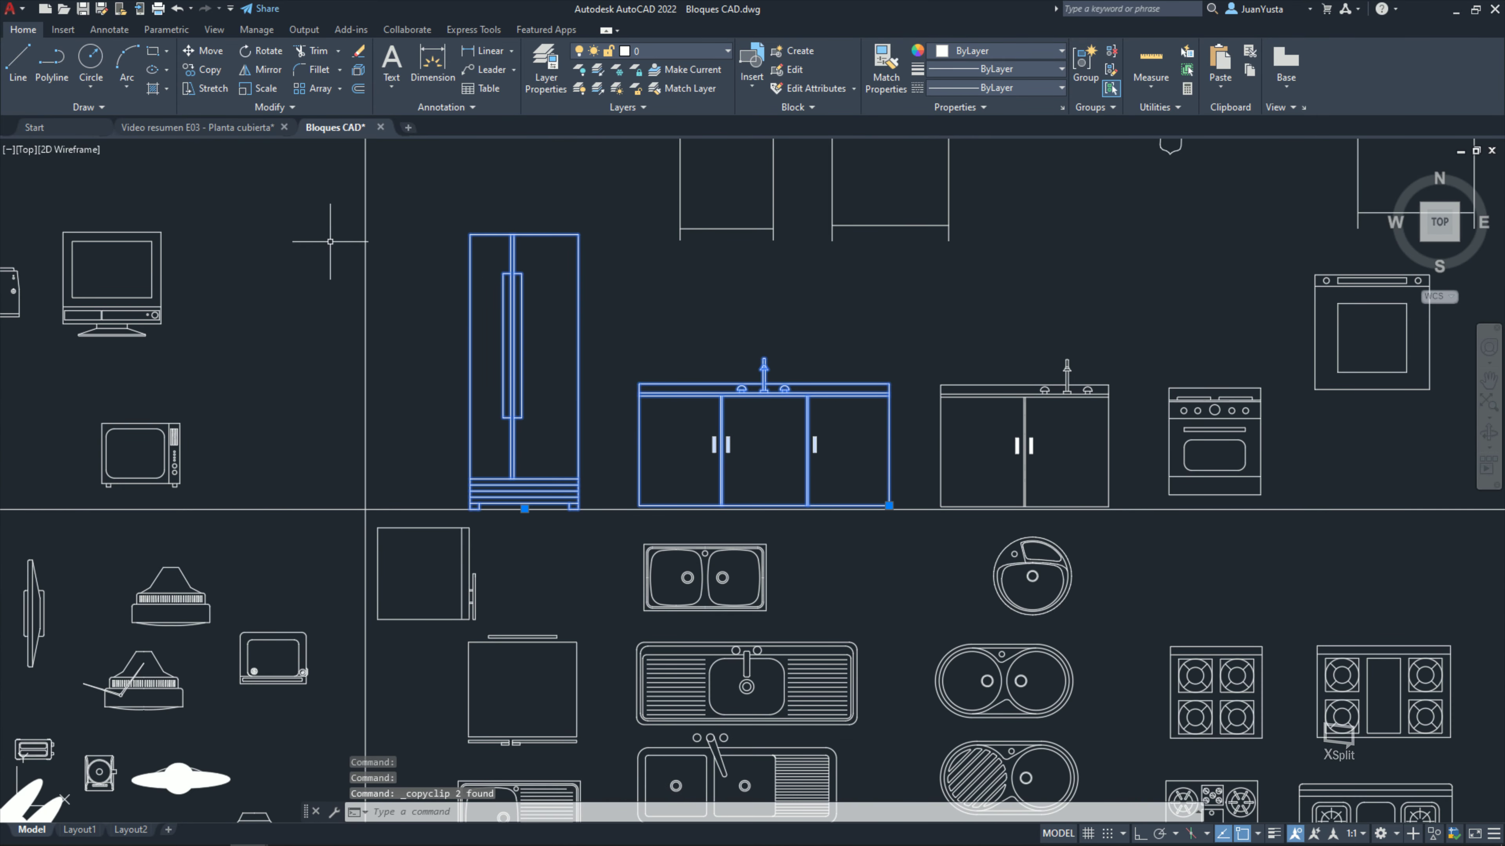
Step: Paste the fridge and sink onto the ground floor of the Planta cubierta section
left_click(195, 127)
key("ctrl+v")
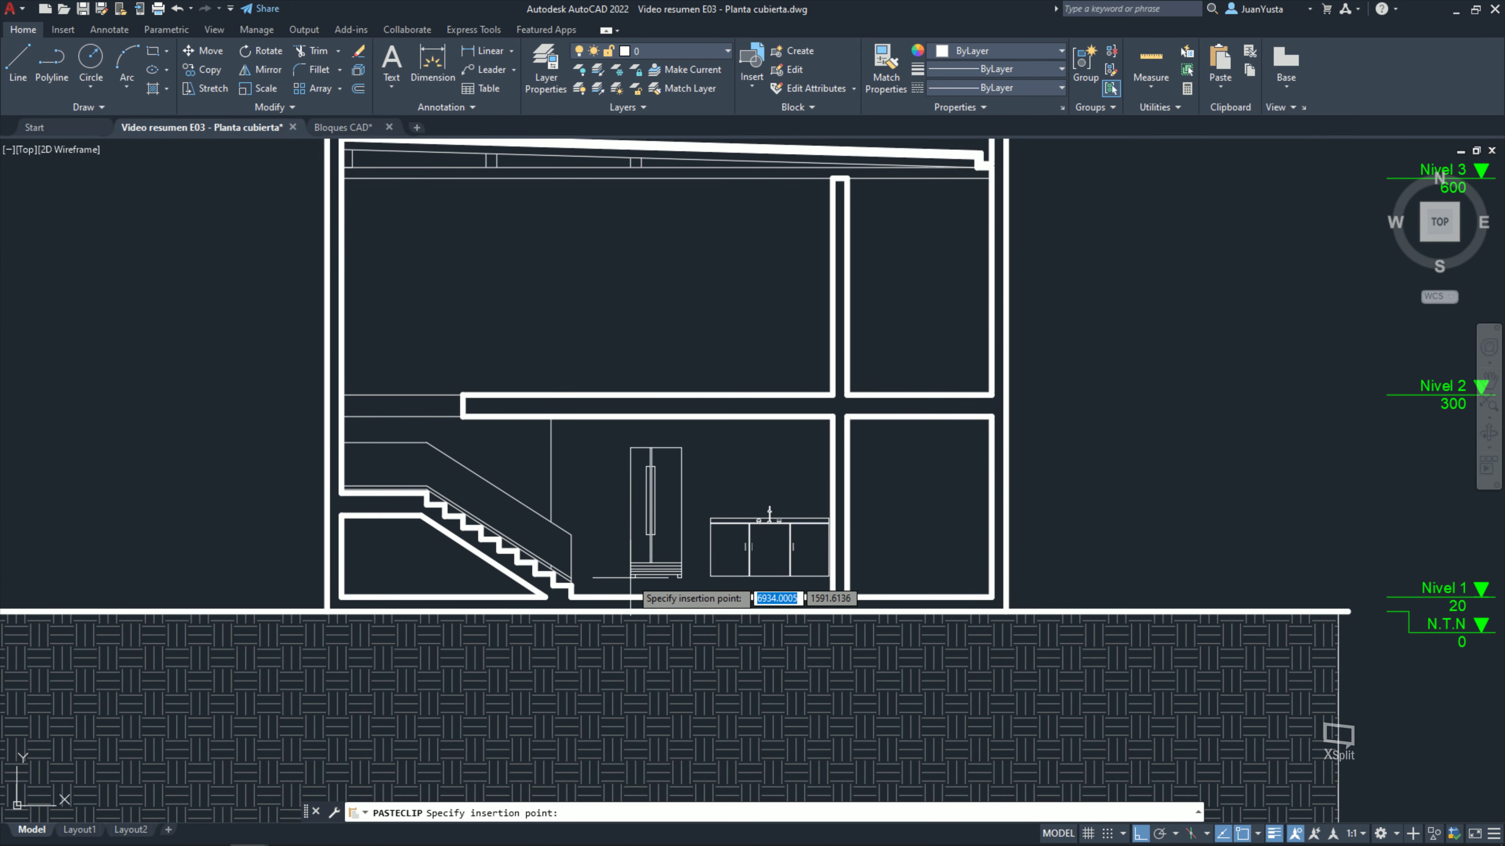
scroll(610, 625, "up", 3)
left_click(596, 624)
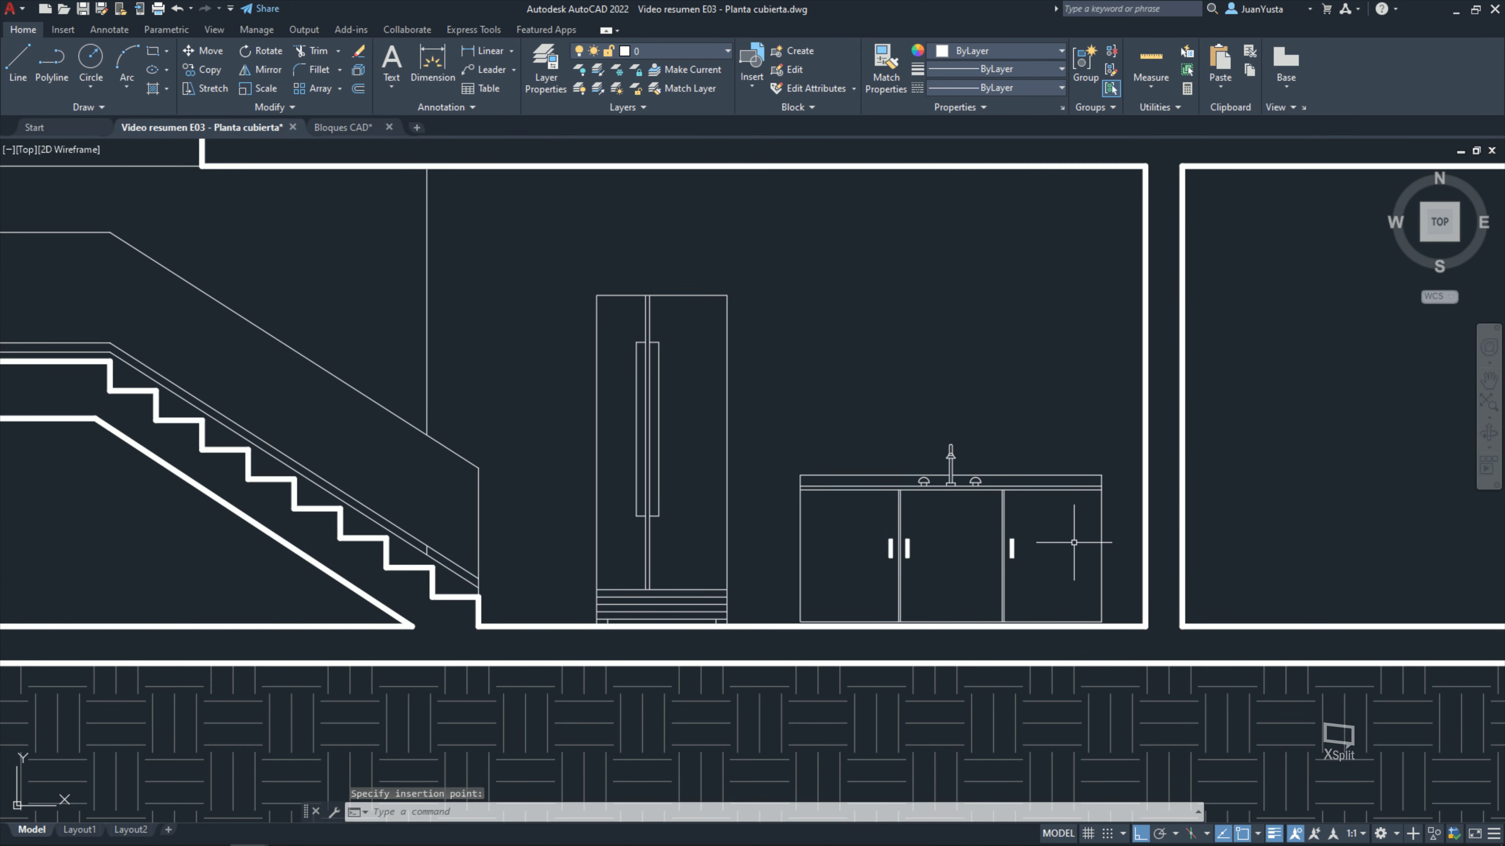
Step: Put the pasted fridge and sink cabinet on the Mobiliario layer
left_click(1117, 553)
left_click(615, 413)
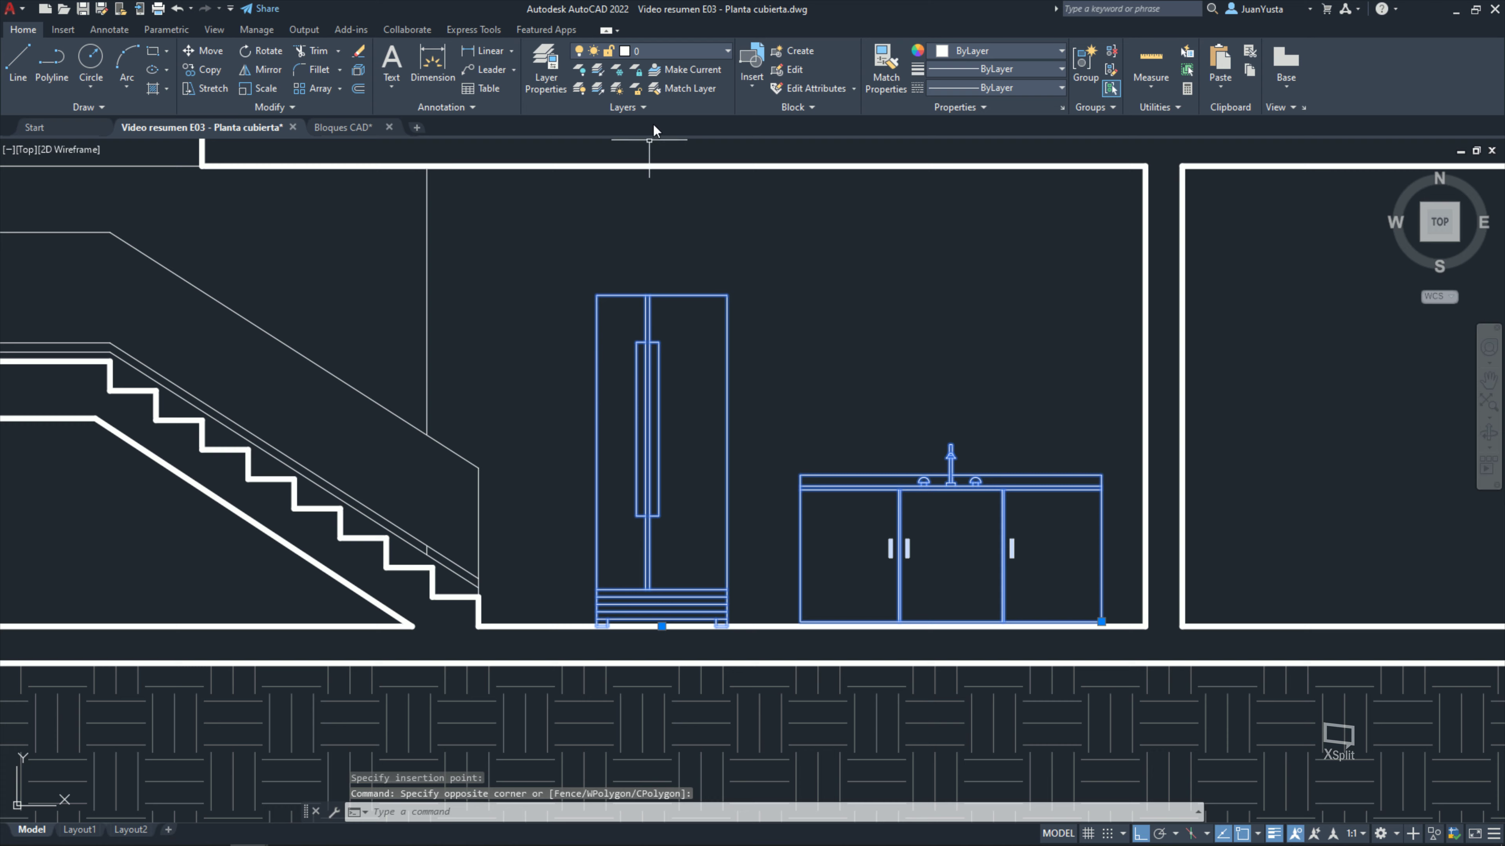
left_click(707, 56)
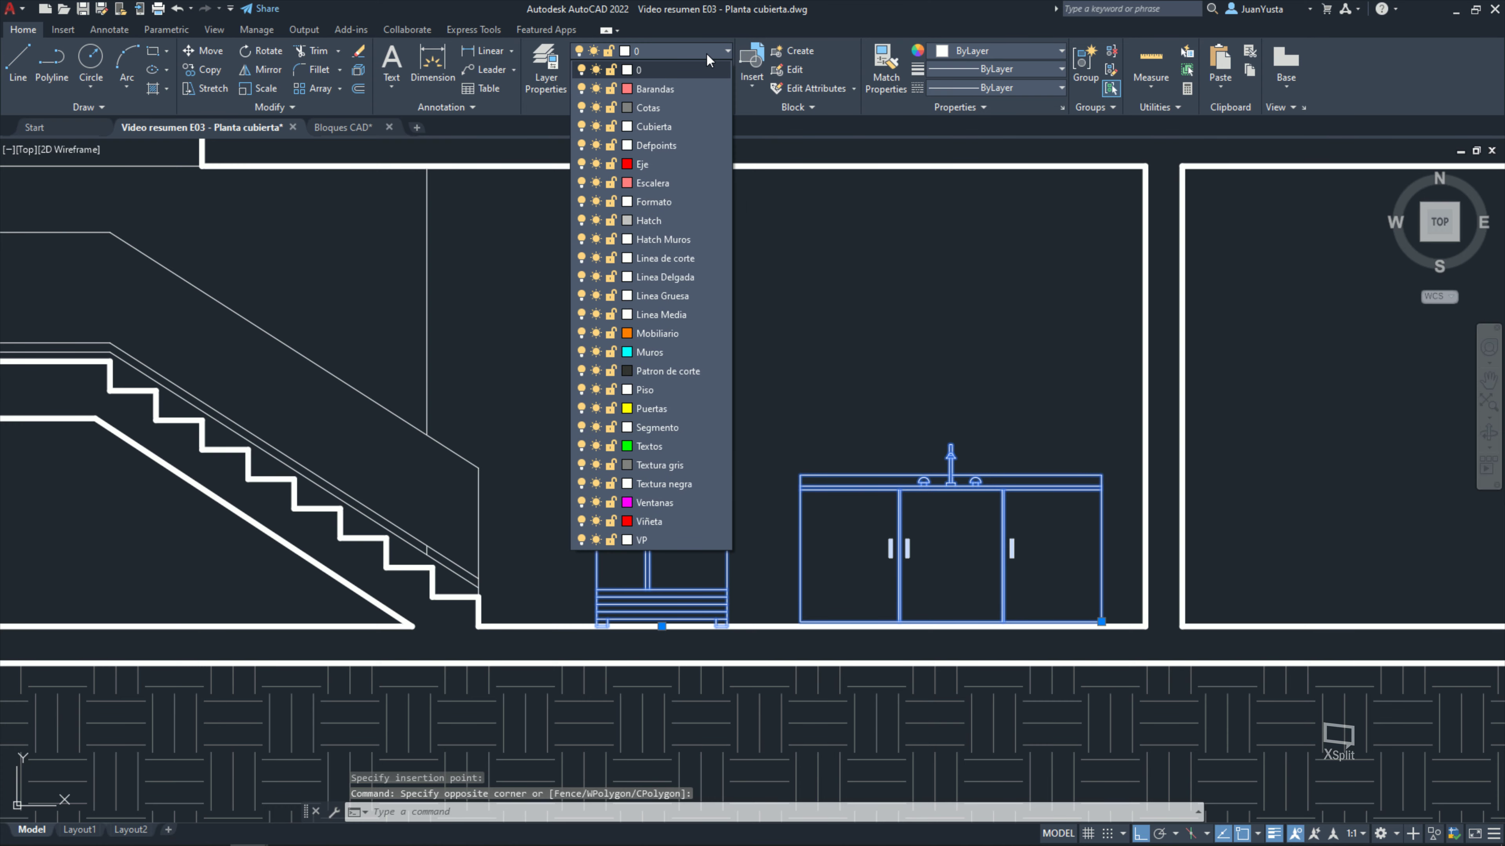
left_click(663, 334)
key("Escape")
key("Escape")
key("Escape")
scroll(497, 242, "down", 3)
scroll(497, 296, "up", 2)
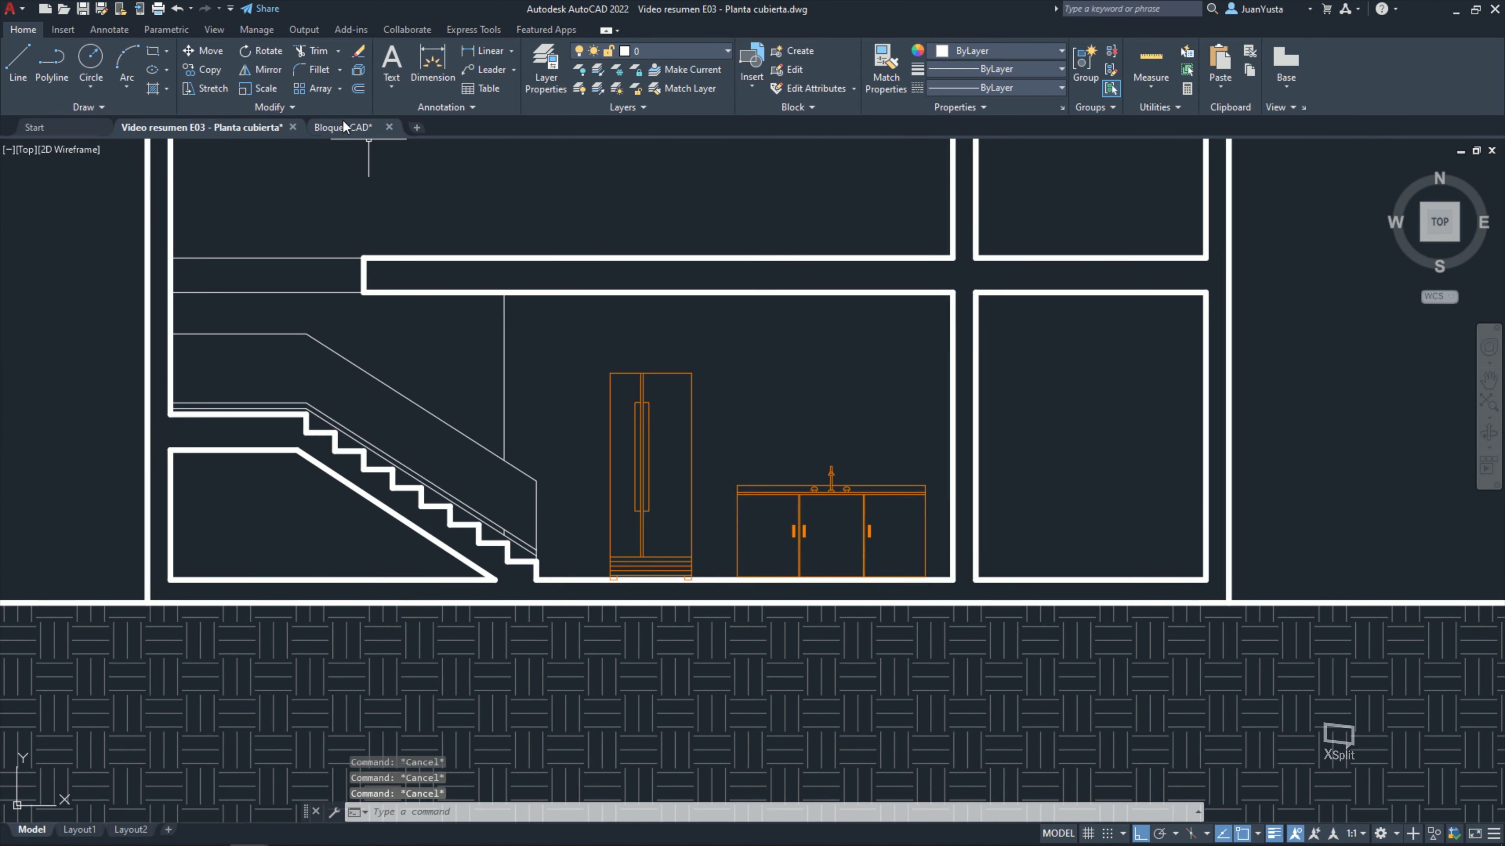
left_click(343, 126)
scroll(780, 410, "down", 5)
Step: Pan through the Bloques CAD library's furniture, plants and luces sections
scroll(779, 411, "up", 3)
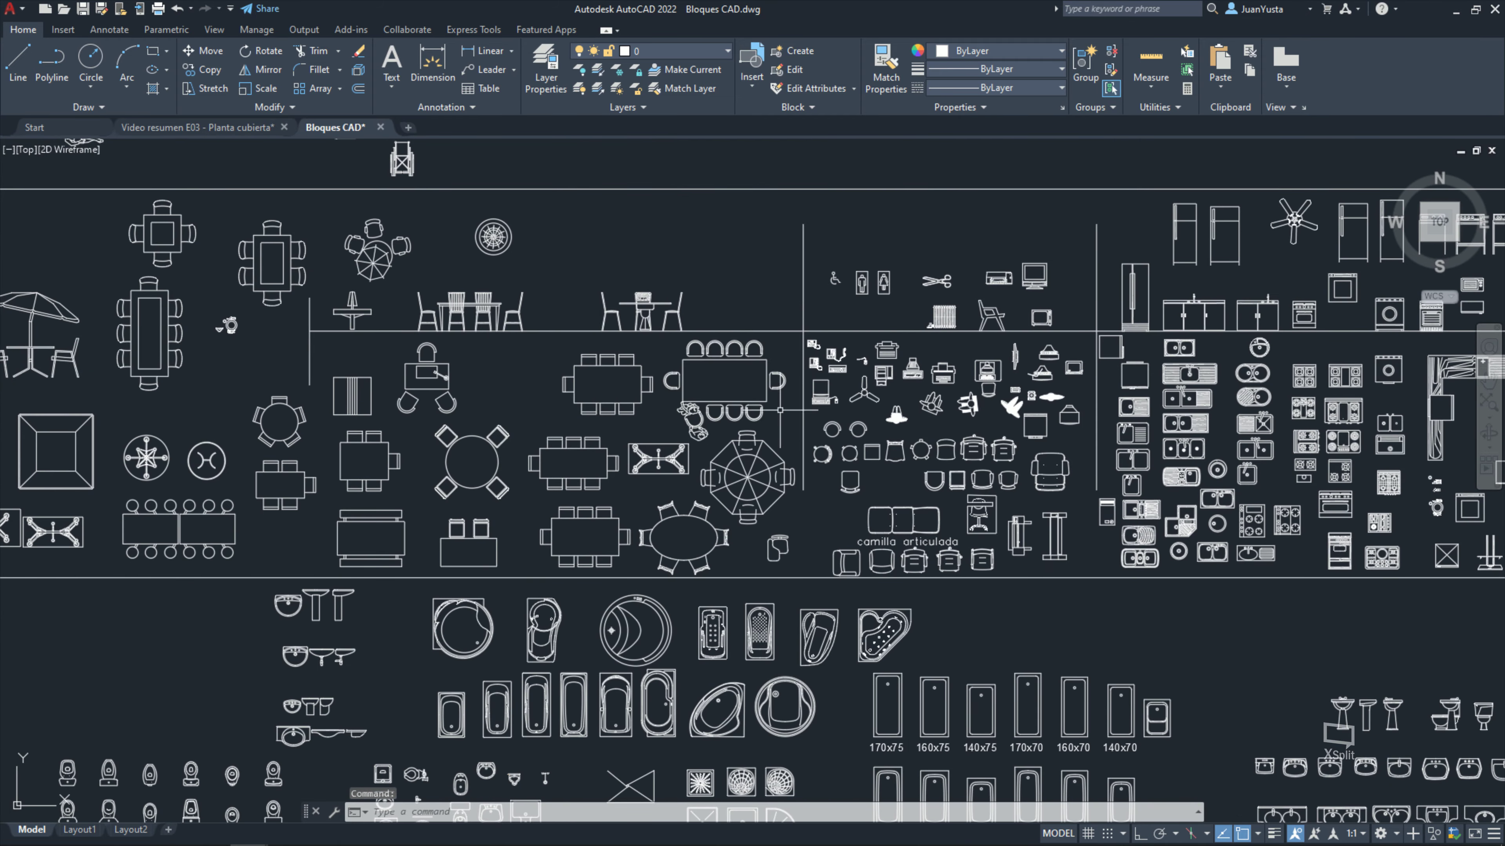
middle_click_drag(462, 415, 653, 486)
scroll(372, 438, "up", 2)
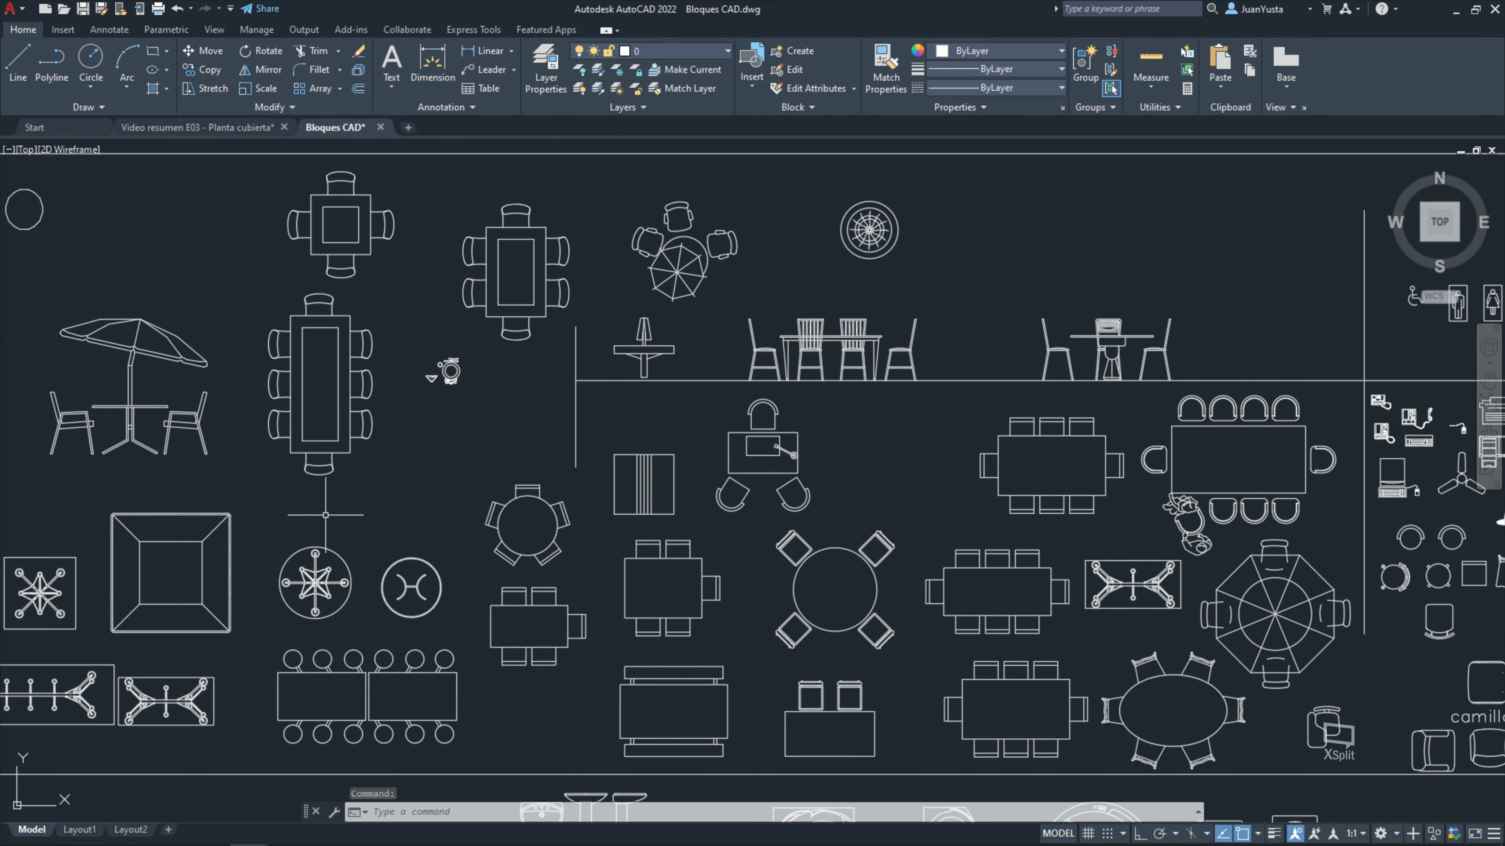
middle_click_drag(325, 515, 672, 509)
scroll(233, 497, "down", 2)
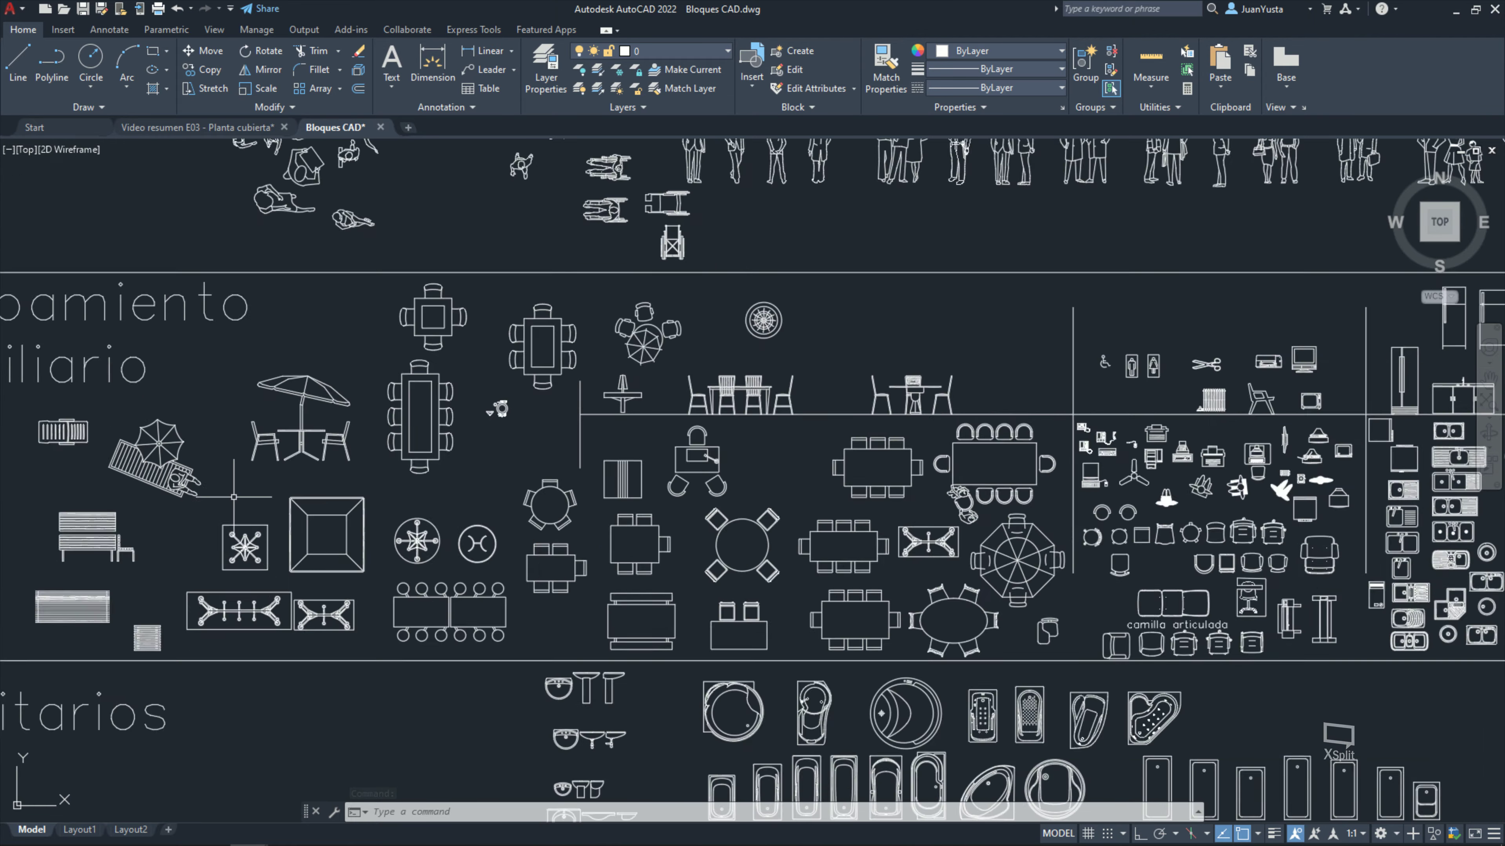
scroll(233, 497, "down", 3)
middle_click_drag(800, 492, 590, 476)
scroll(590, 476, "up", 3)
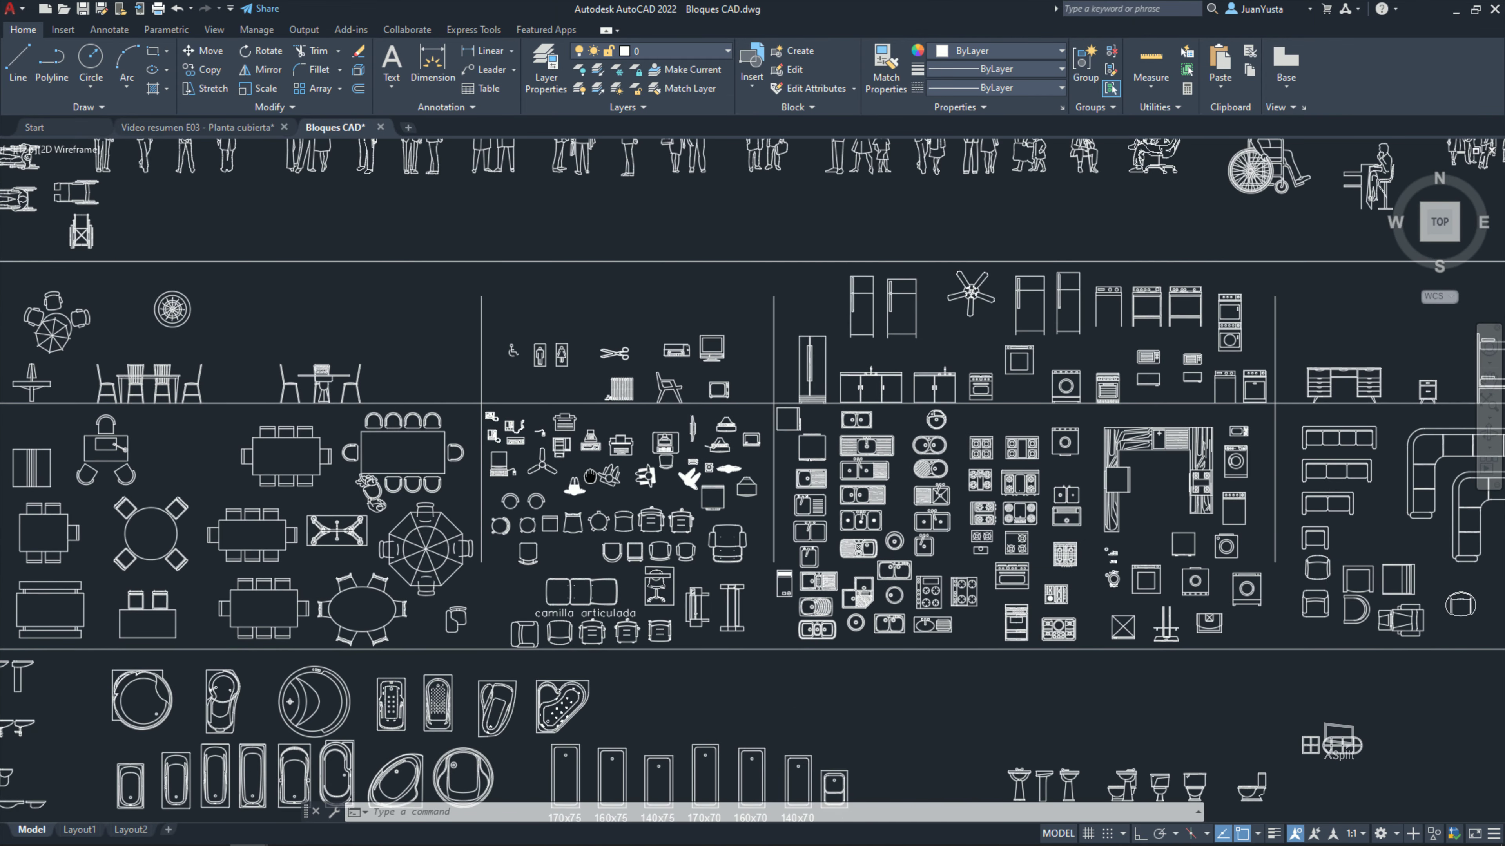
scroll(360, 380, "up", 3)
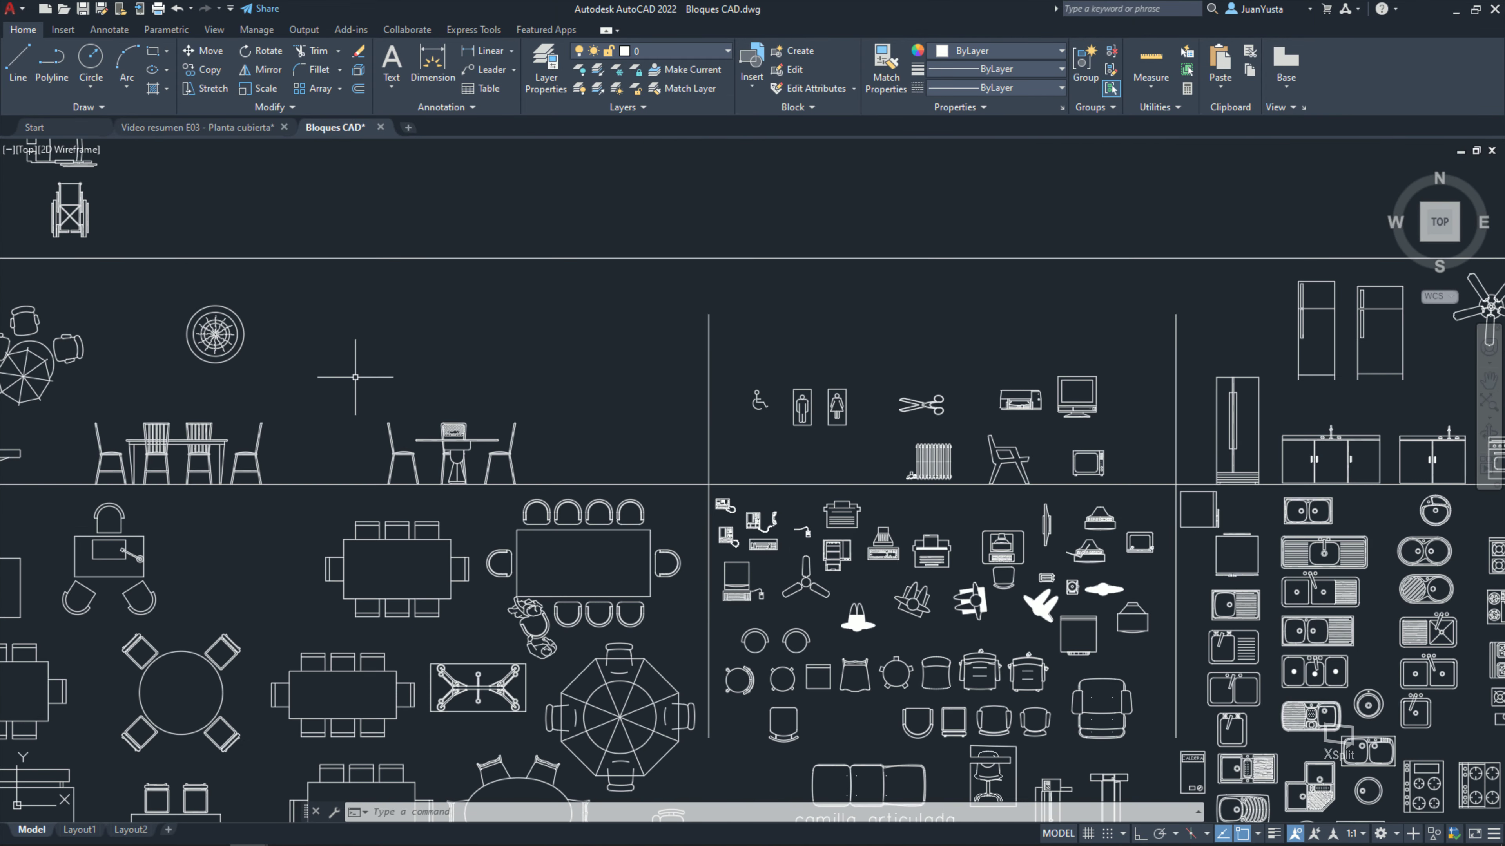
scroll(296, 413, "up", 1)
middle_click_drag(296, 413, 682, 437)
scroll(665, 436, "down", 5)
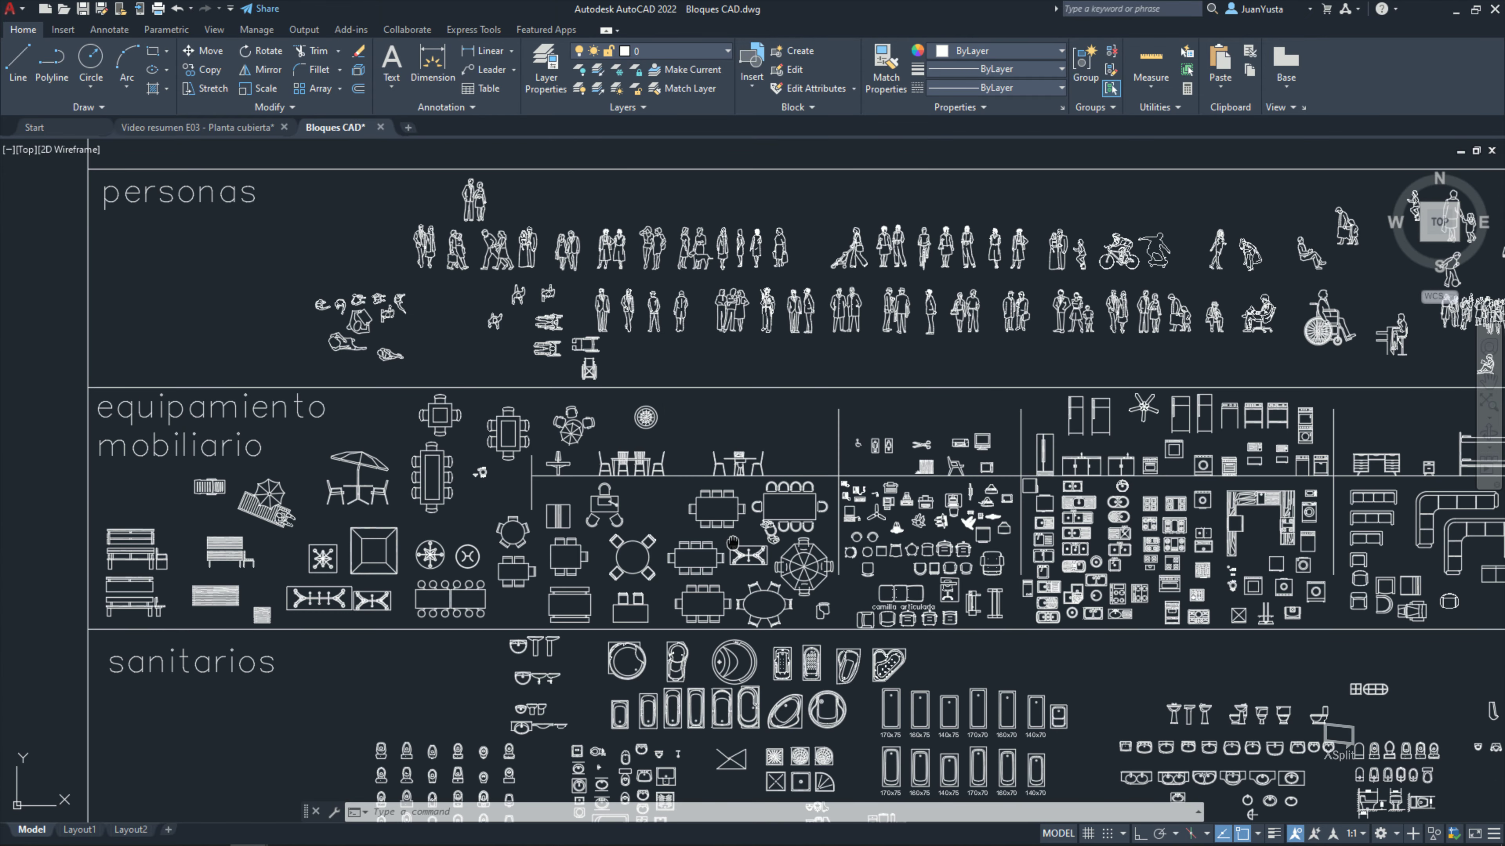
mouse_move(732, 542)
middle_mouse_down()
mouse_move(707, 442)
mouse_move(394, 502)
middle_mouse_up()
middle_click_drag(852, 417, 483, 417)
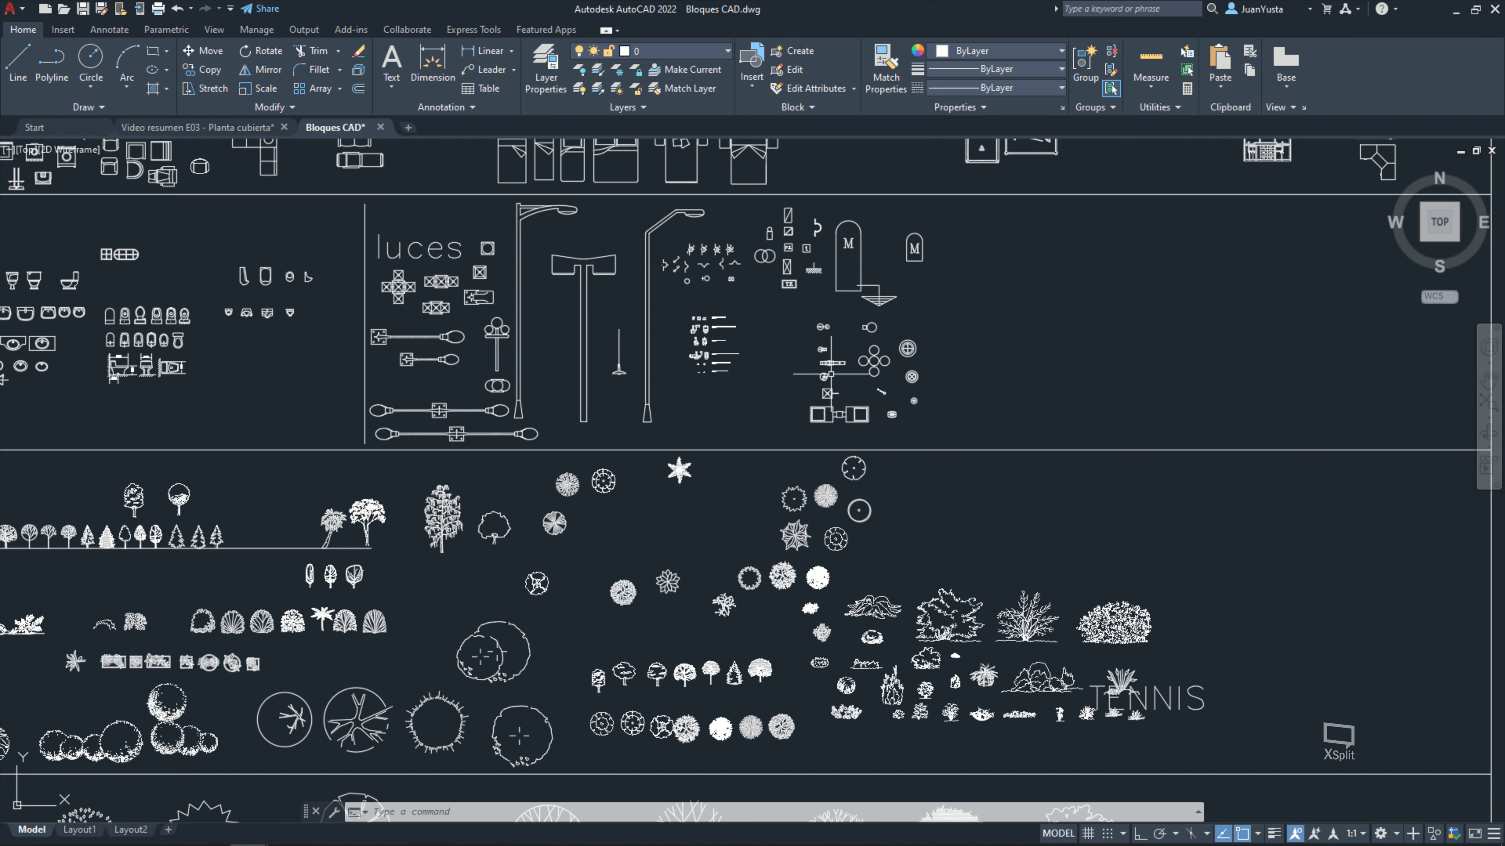
Step: Select the double bed block in the library's bedroom section
middle_click_drag(173, 271, 59, 462)
scroll(521, 242, "up", 3)
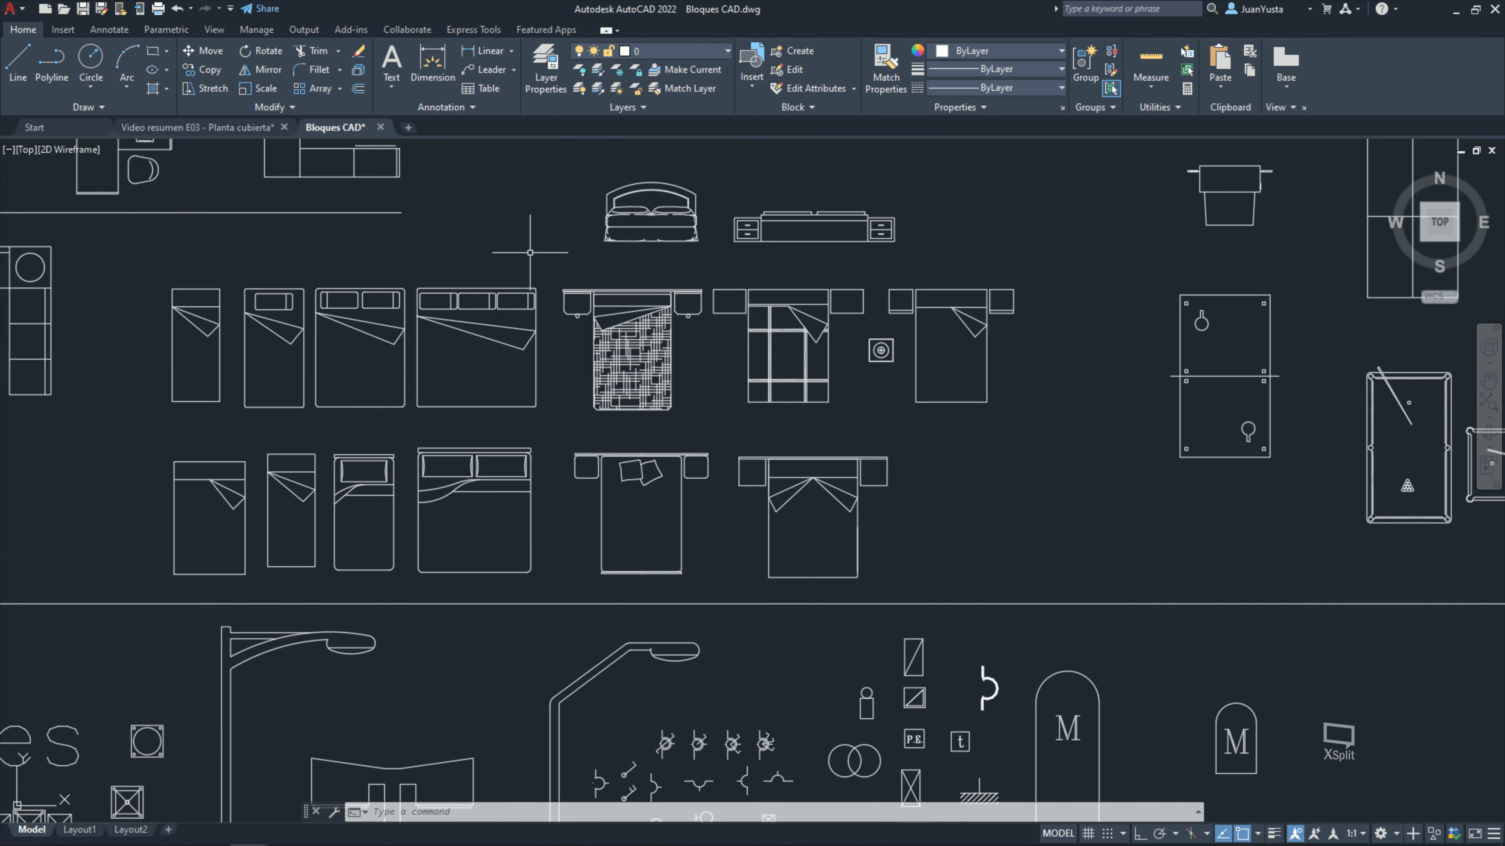
scroll(771, 249, "up", 2)
scroll(771, 250, "down", 3)
left_click(671, 385)
left_click(462, 220)
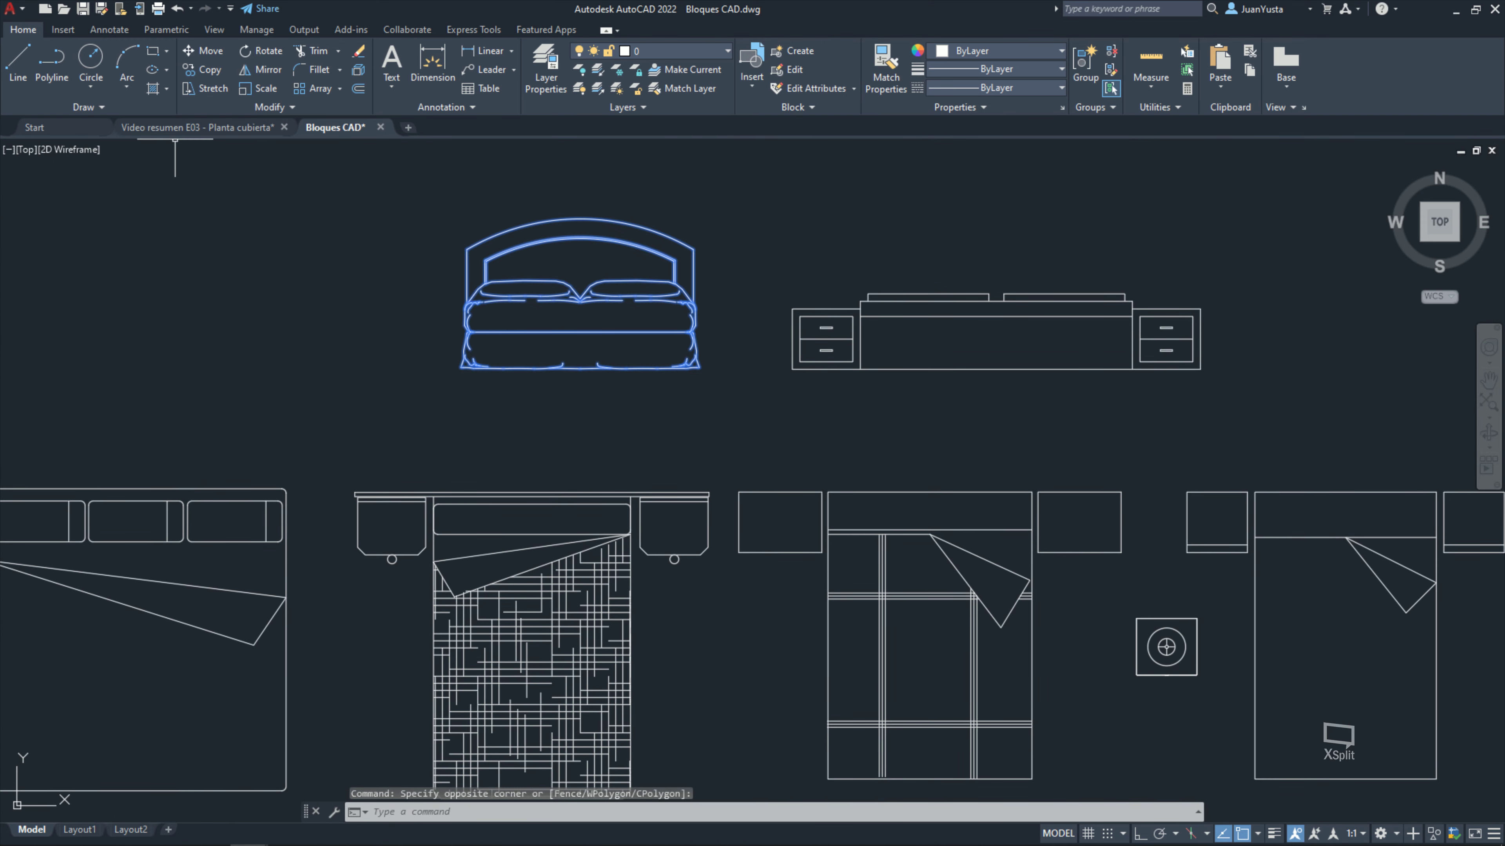
Step: Paste the double bed into the section's upper-floor right room
left_click(196, 127)
key("ctrl+v")
scroll(830, 420, "up", 5)
scroll(830, 437, "up", 2)
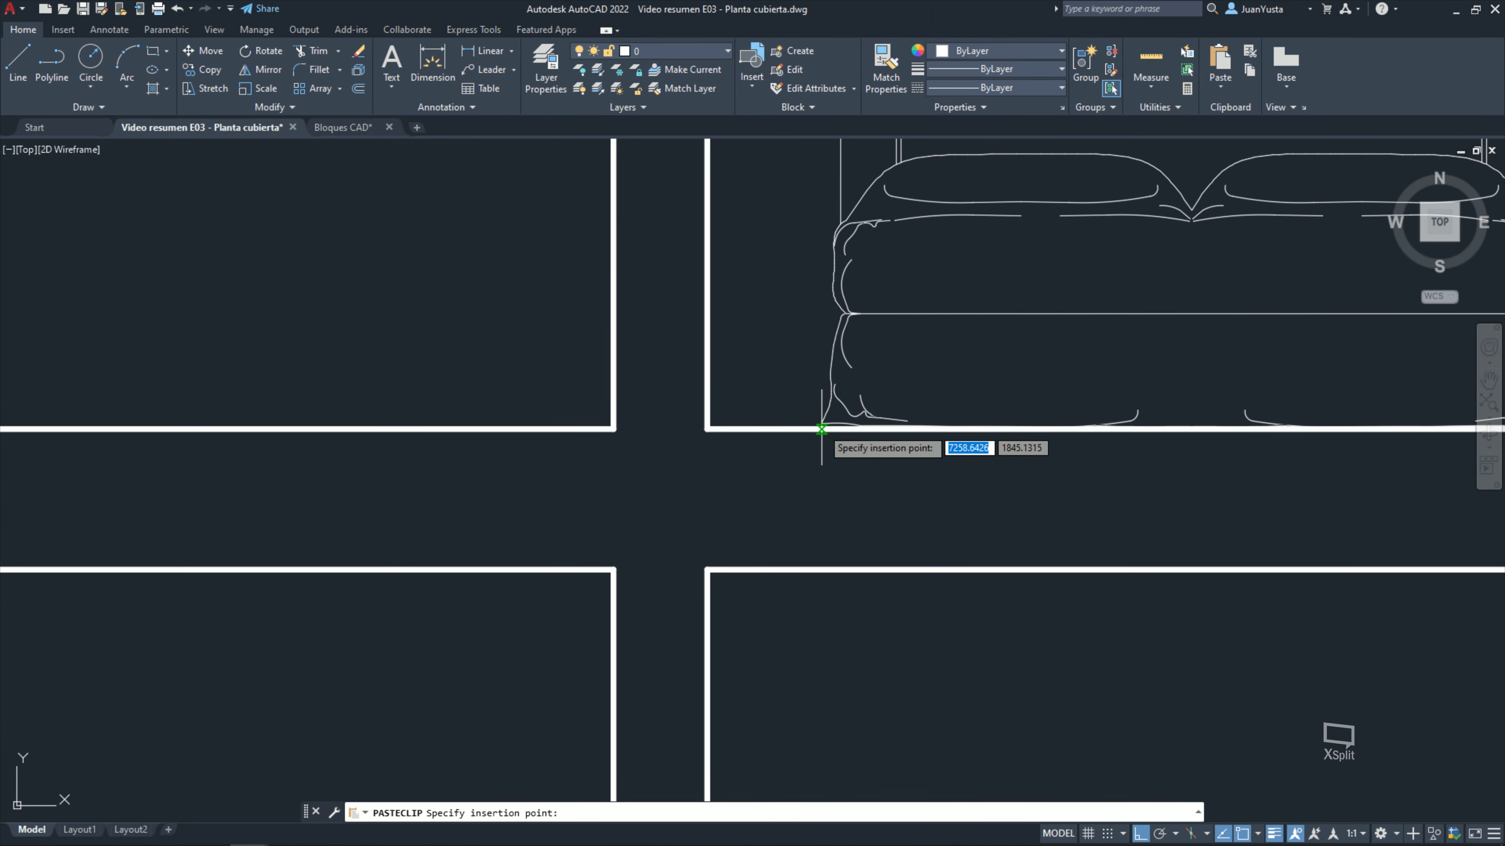
scroll(611, 574, "up", 2)
left_click(611, 574)
scroll(612, 574, "down", 3)
Step: Move the pasted double bed onto the Mobiliario layer
left_click(890, 403)
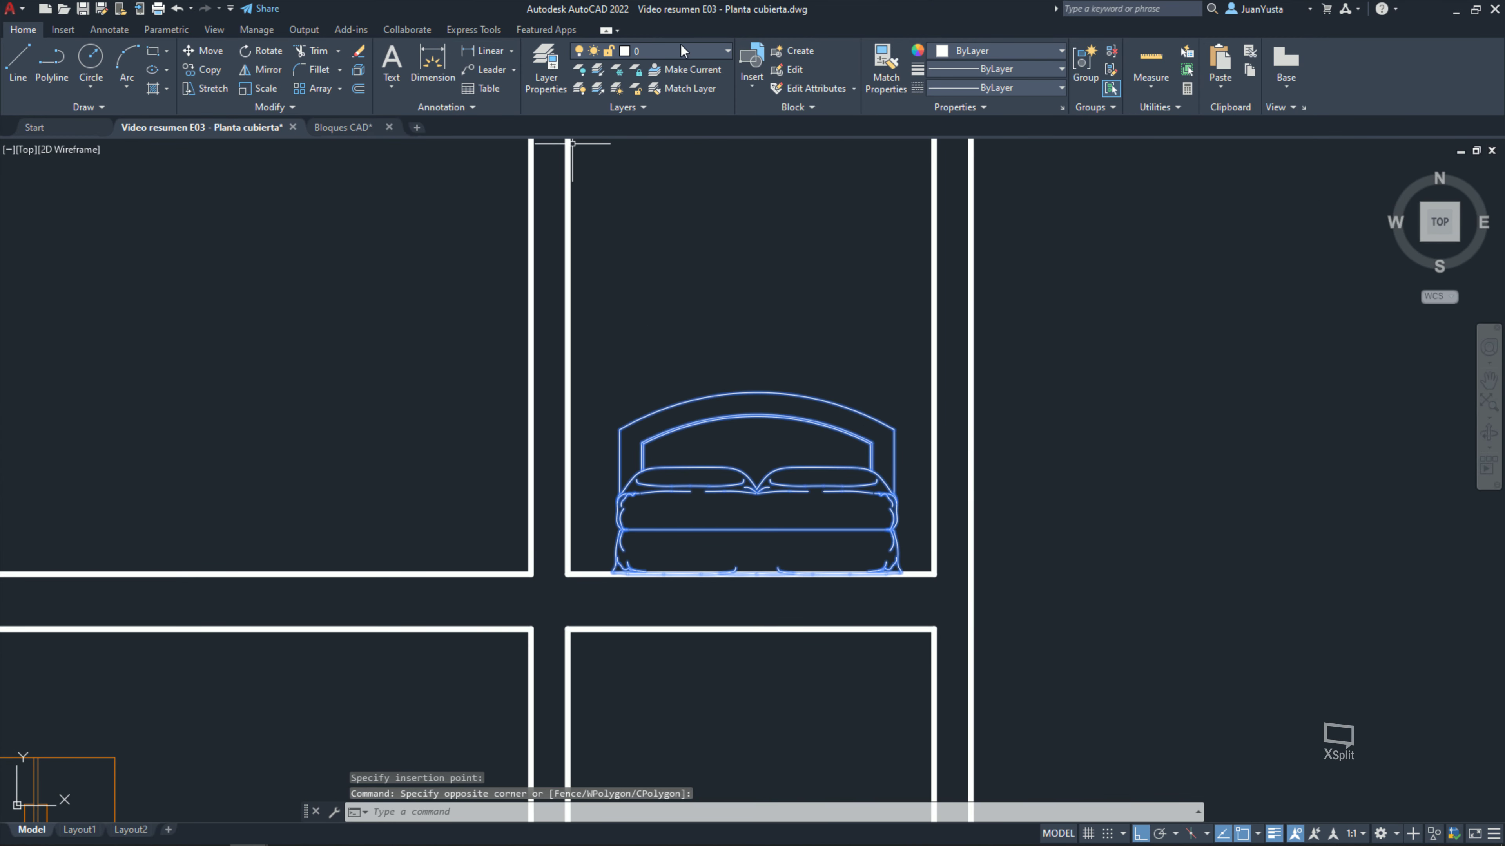
left_click(711, 53)
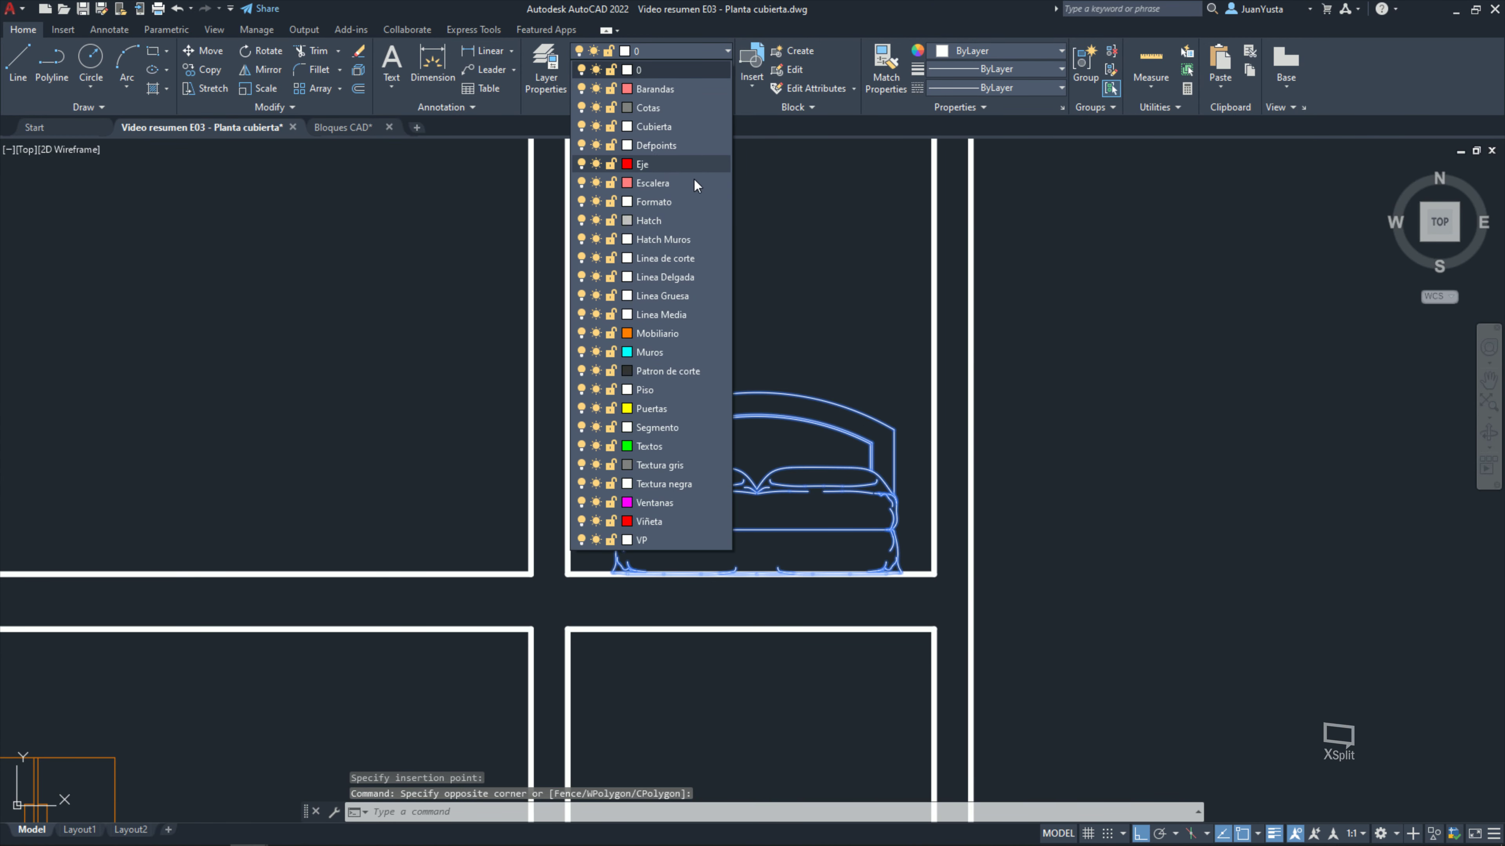
left_click(668, 332)
key("Escape")
key("Escape")
scroll(750, 342, "down", 4)
scroll(750, 342, "down", 2)
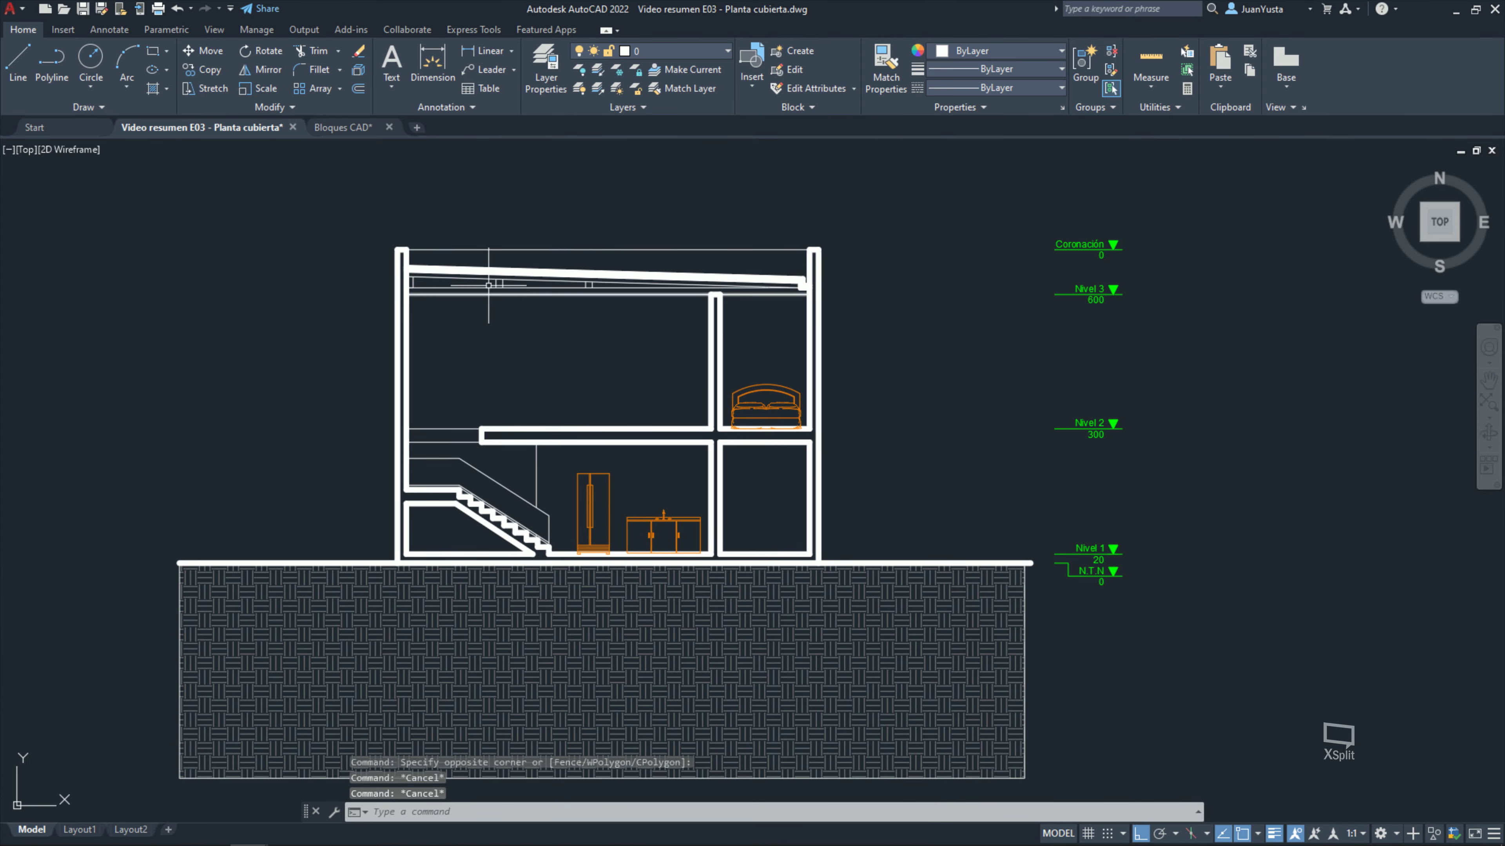
key("alt+Tab")
Step: Review the reference longitudinal section PDF in Edge, then return to AutoCAD's Start page
left_click(652, 356)
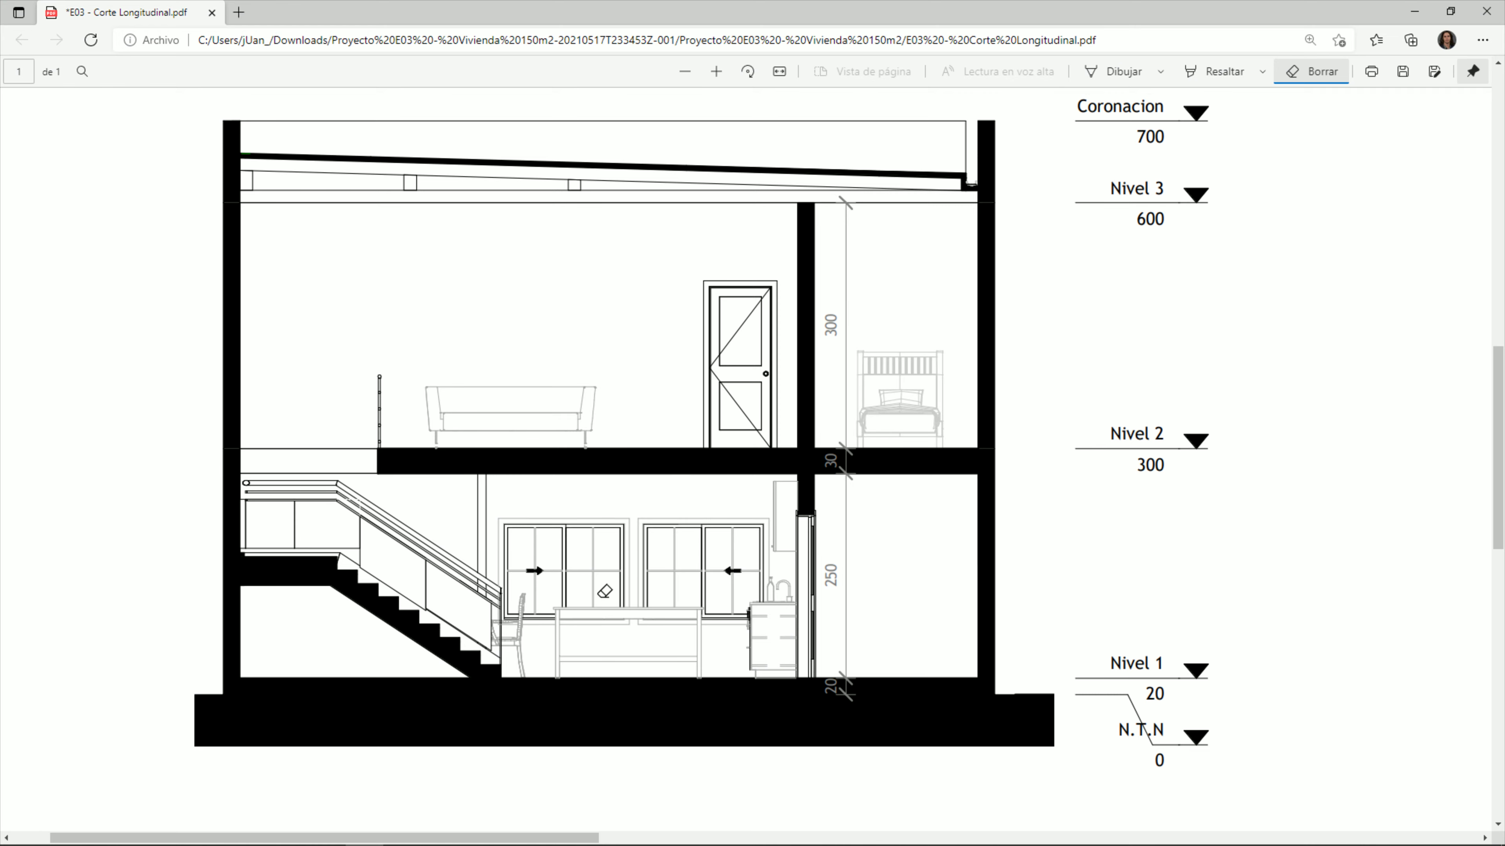
left_click(676, 578)
left_click(676, 578)
left_click(724, 372)
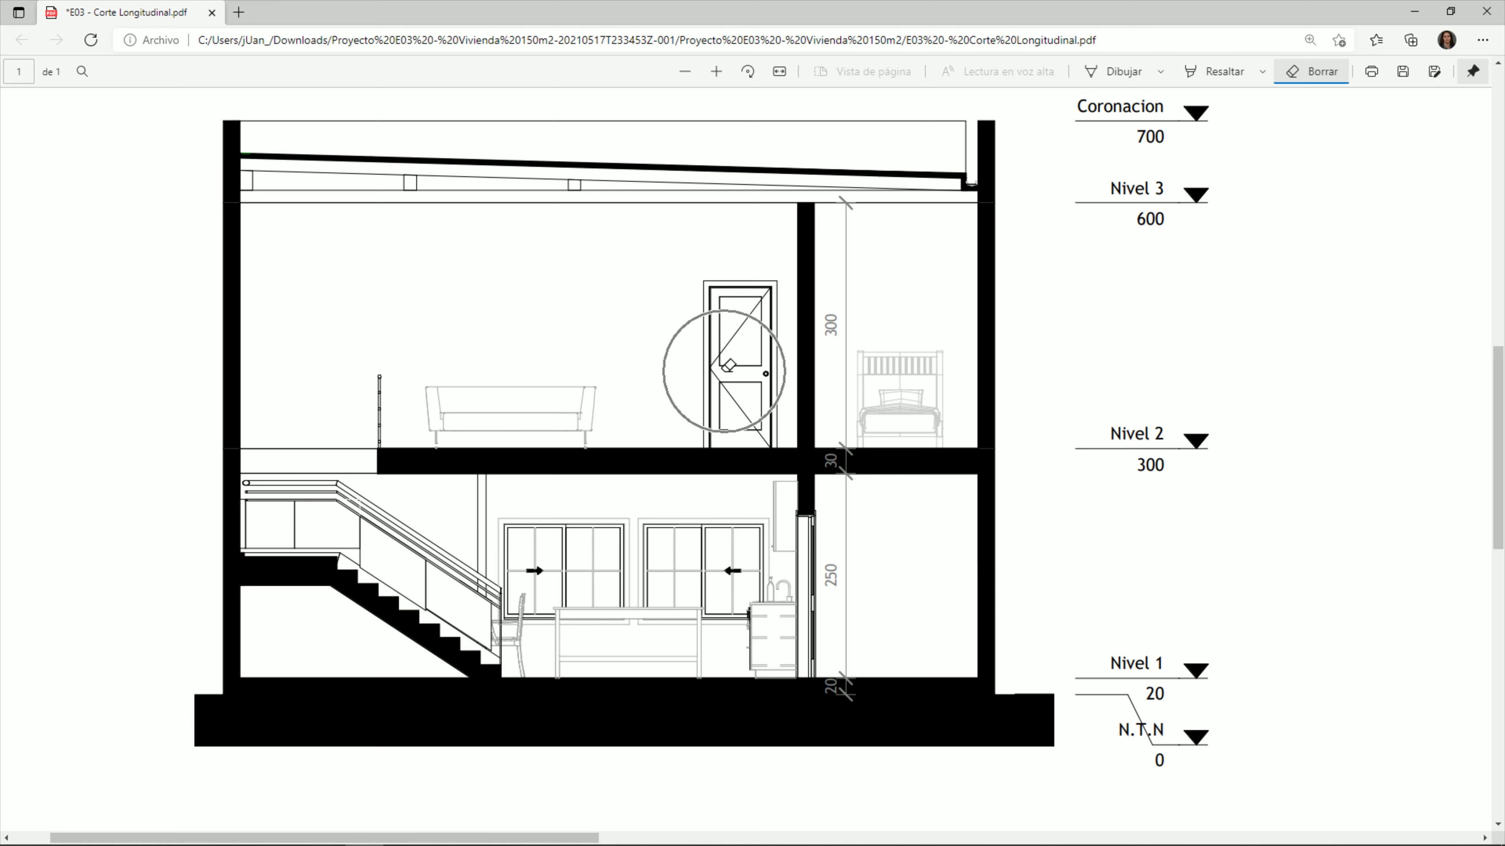
key("alt+Tab")
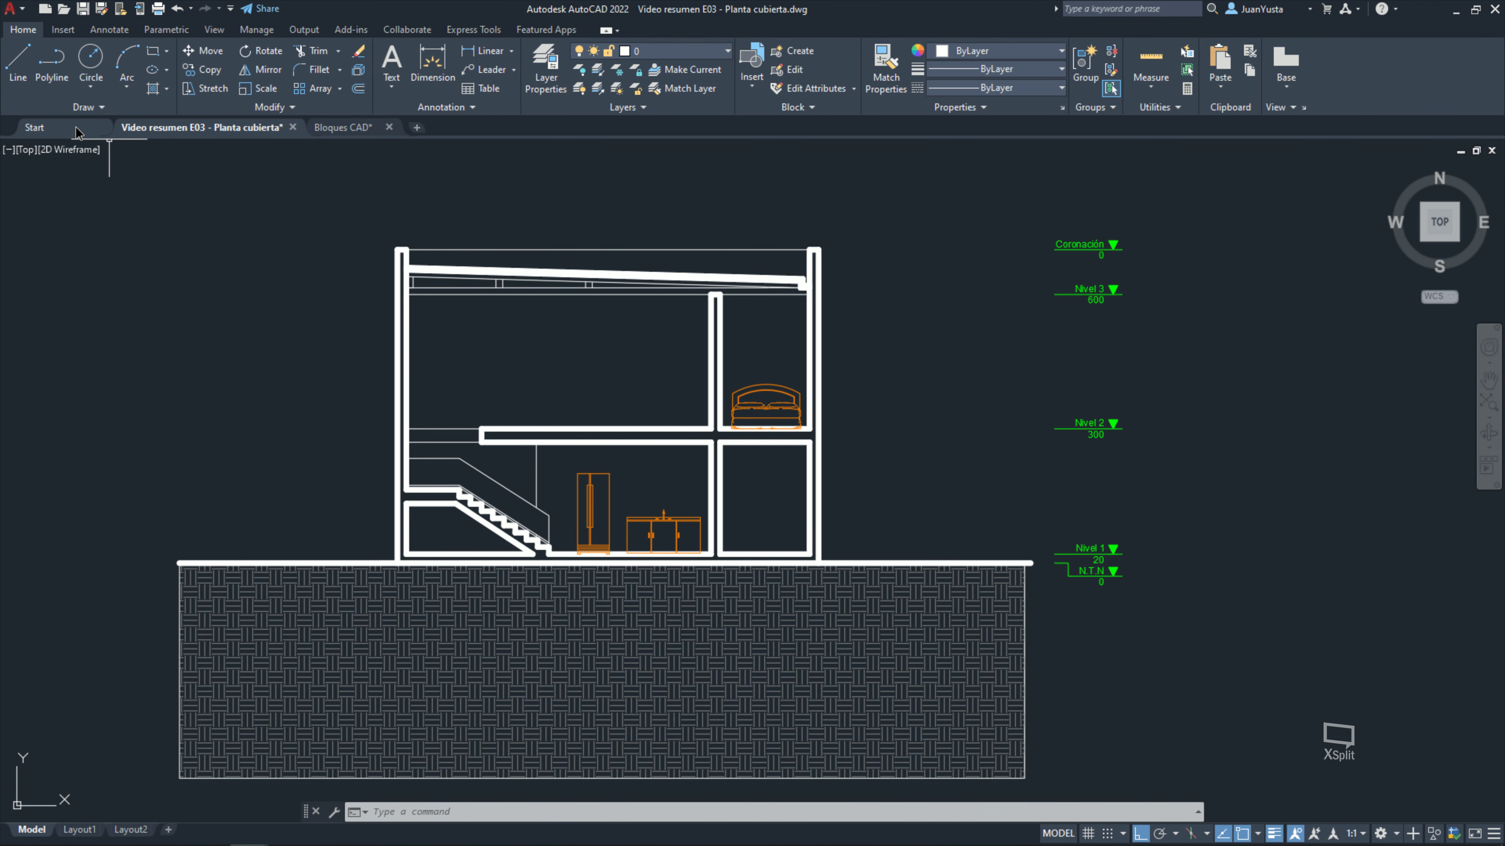
left_click(80, 127)
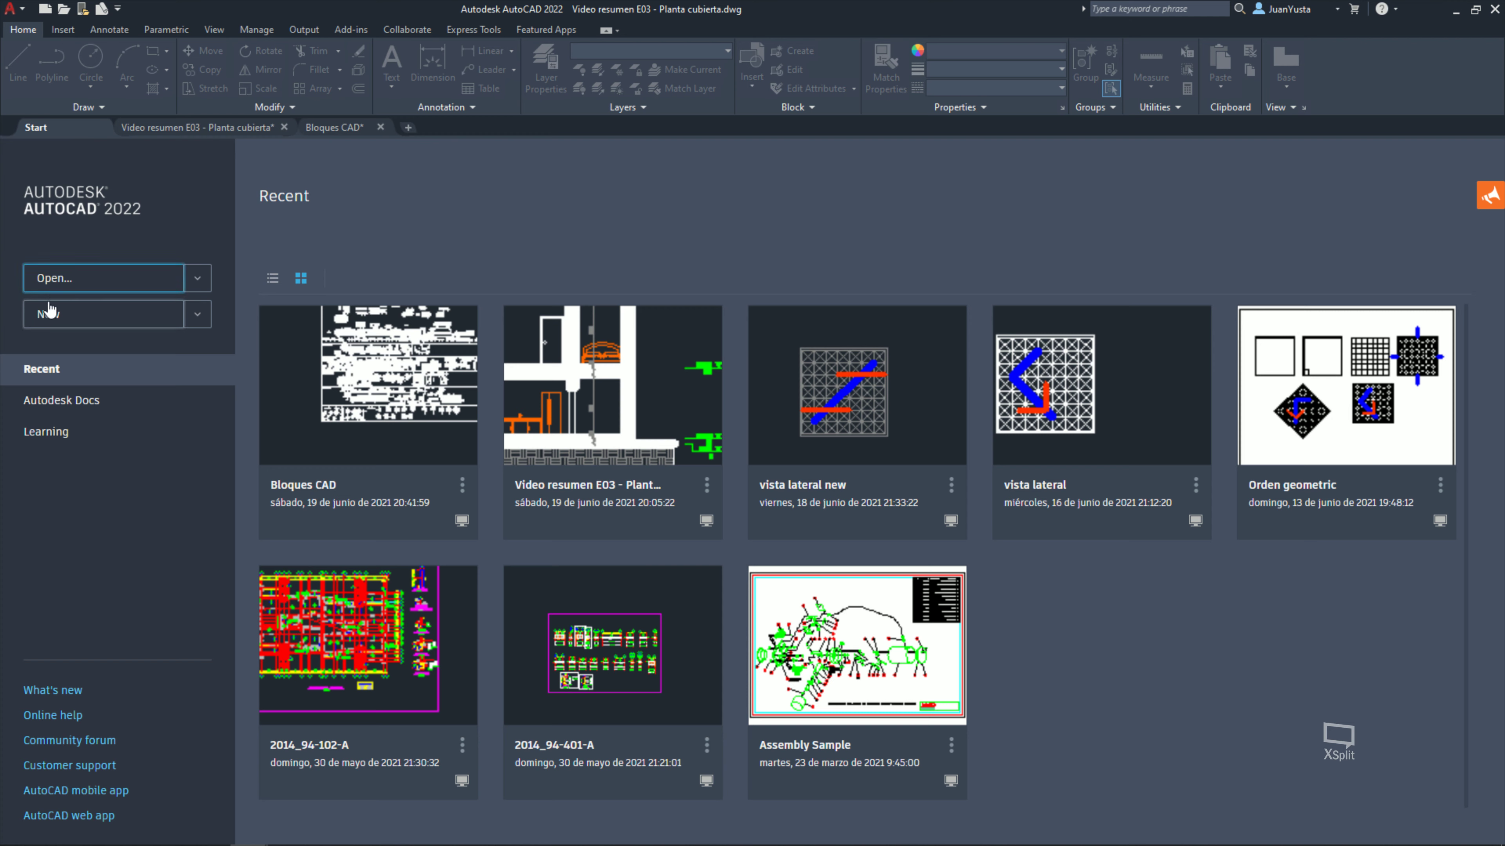
Step: Open the E02 - Ejemplo drawing from the E02 - Proyecto 100m2 folder
left_click(61, 283)
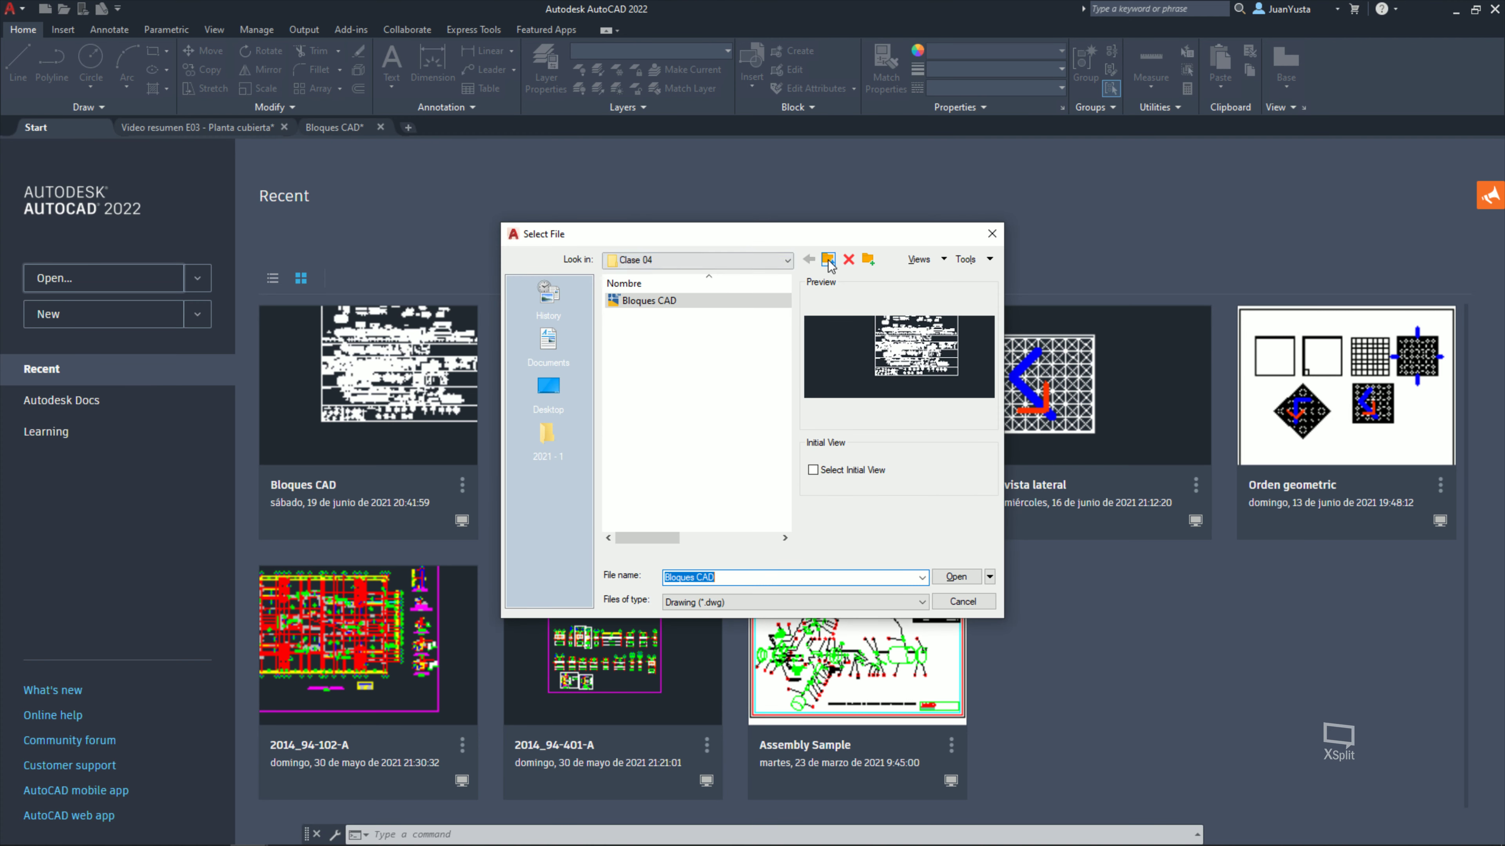
left_click(827, 260)
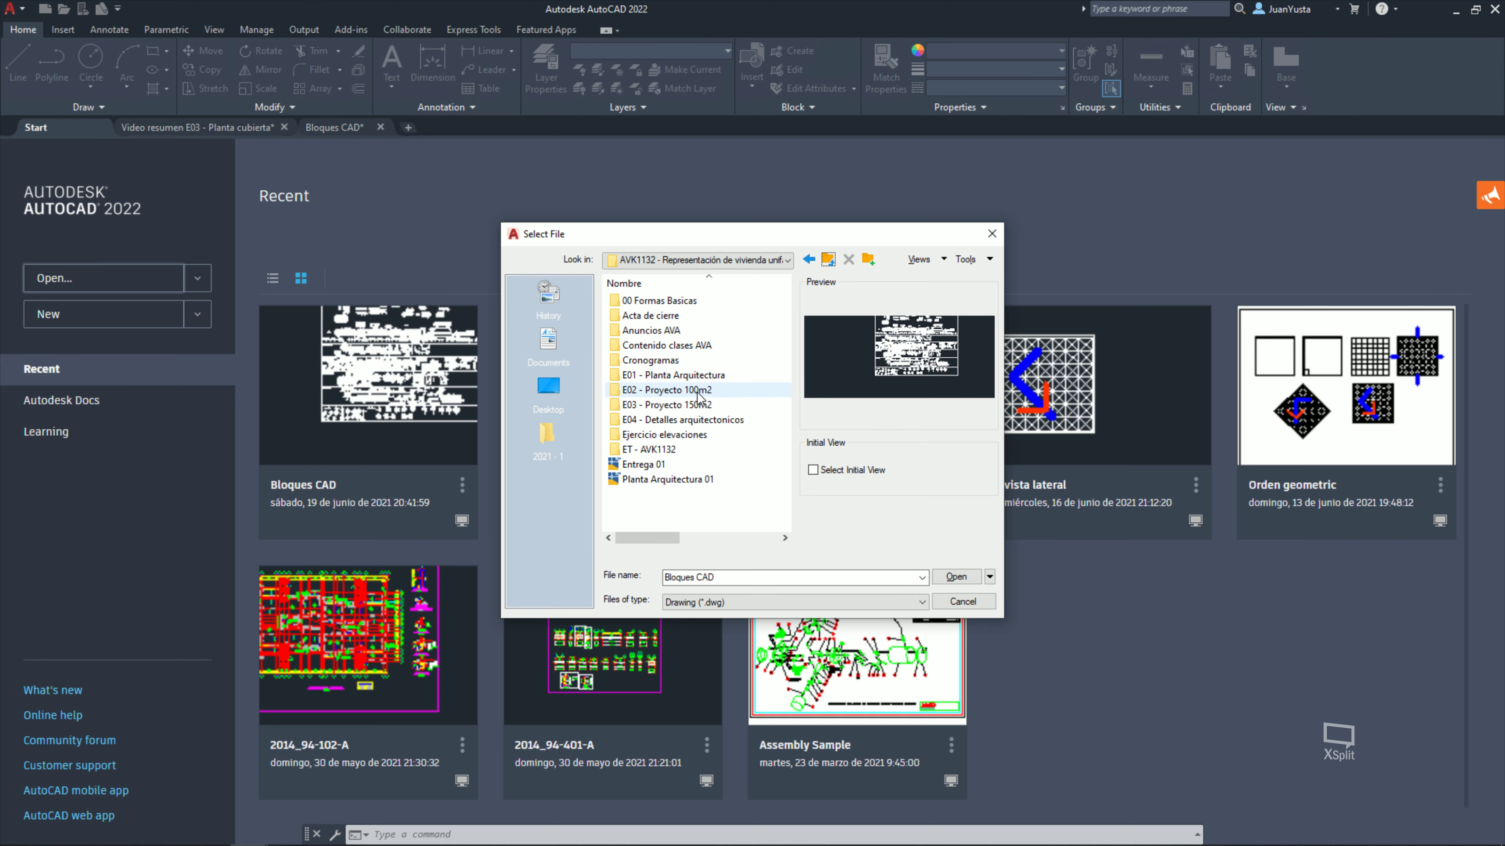
double_click(696, 390)
scroll(684, 394, "down", 1)
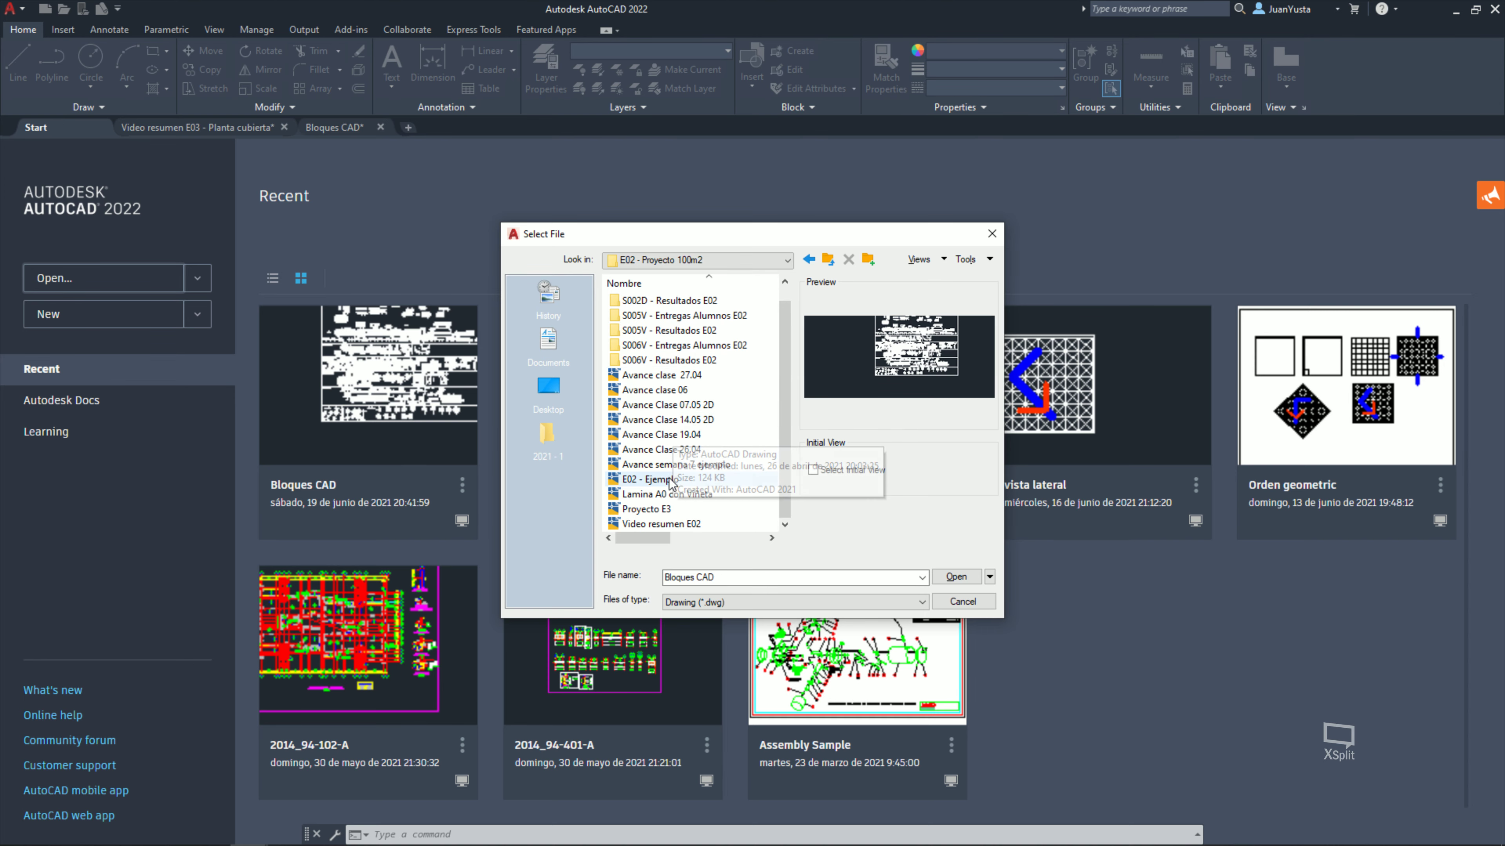
left_click(650, 479)
left_click(955, 579)
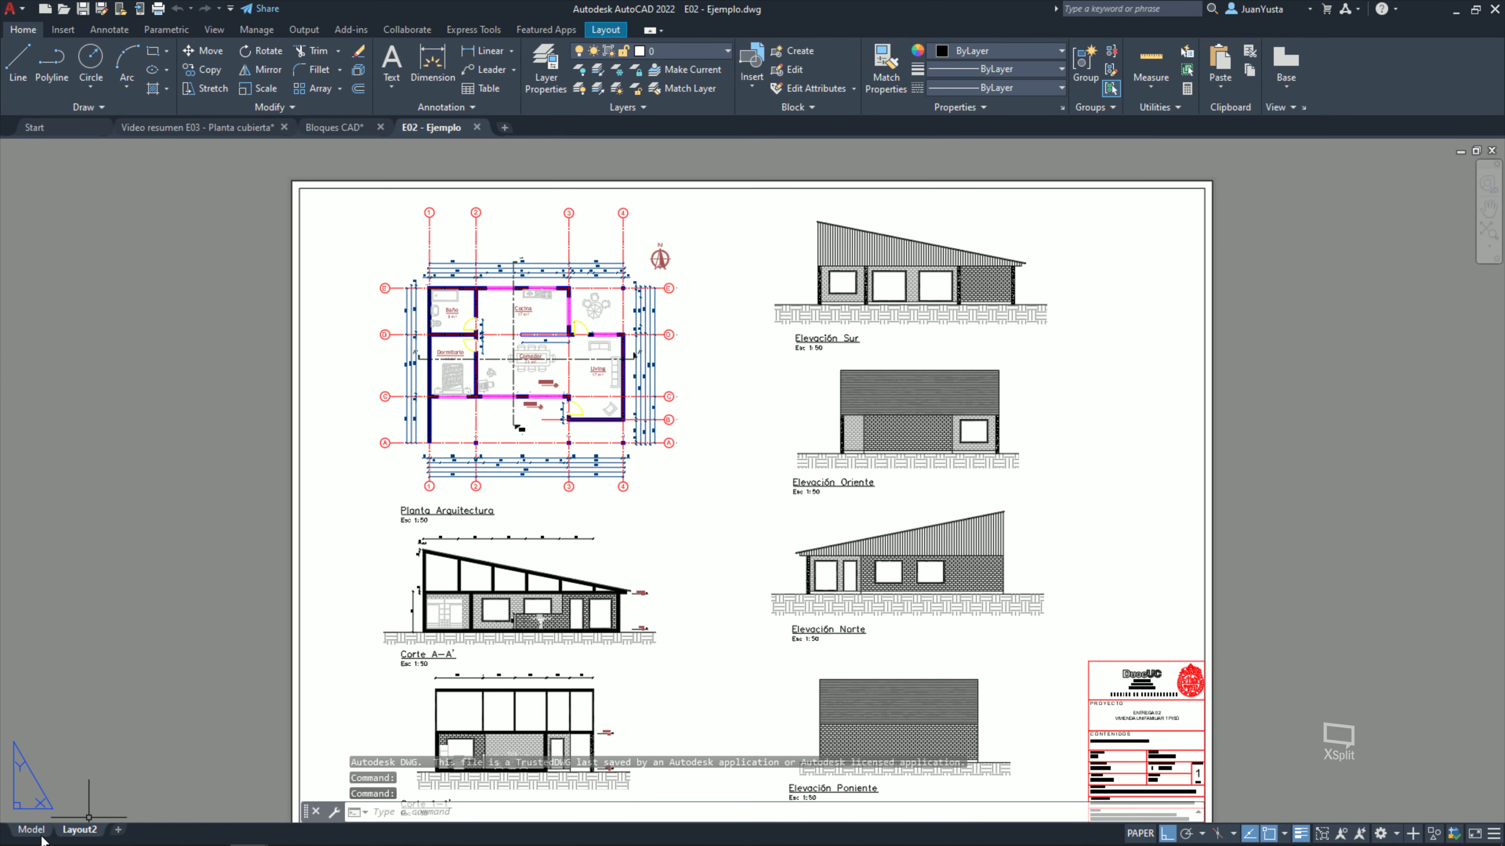
Step: Copy the door-frame outlines from the Elevación Sur to the clipboard for the E03 section
left_click(31, 829)
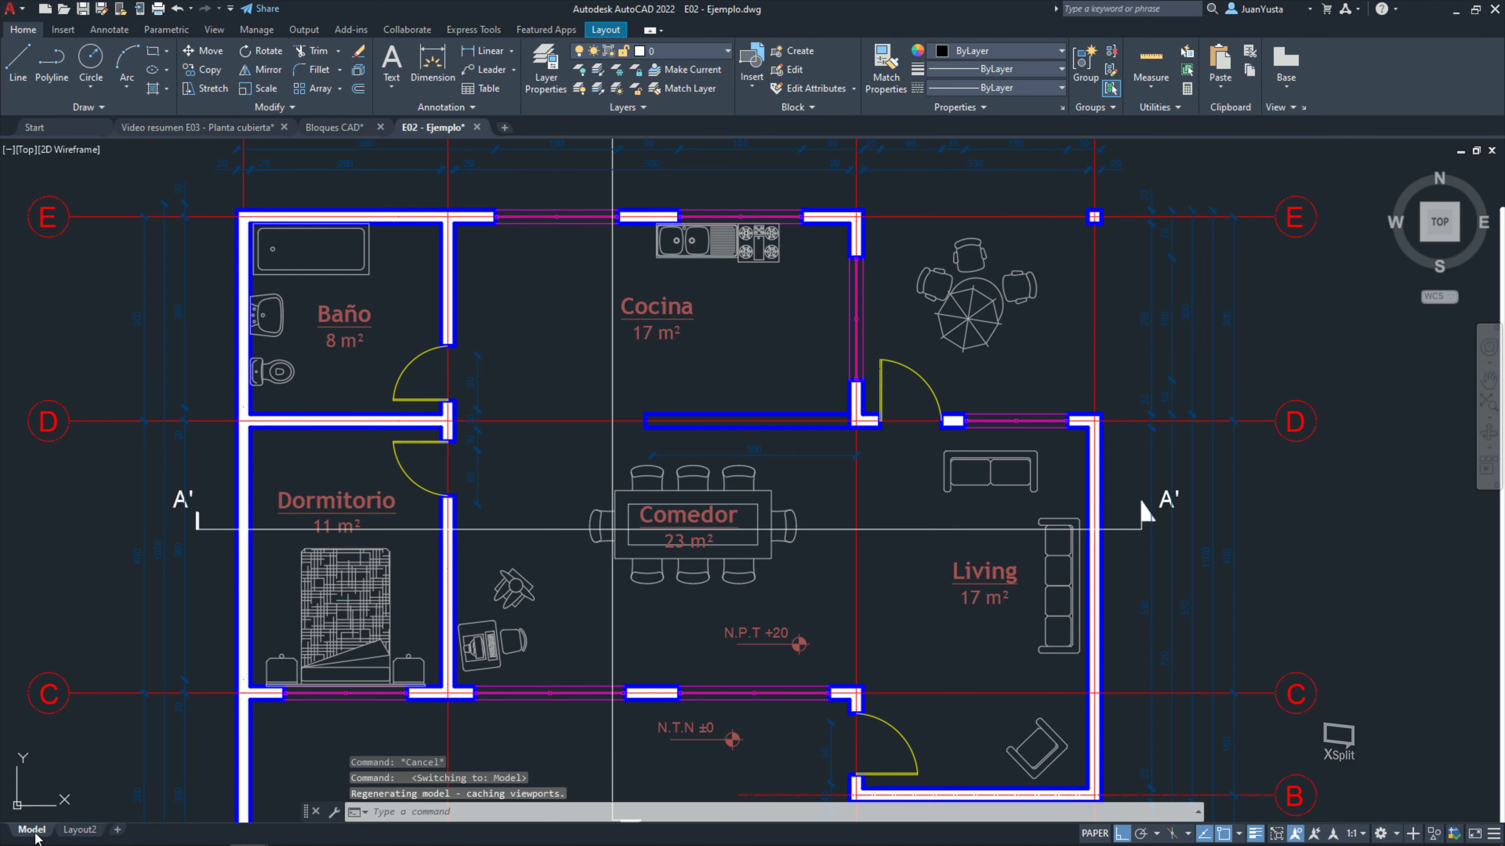
scroll(572, 698, "down", 5)
middle_click_drag(630, 764, 570, 437)
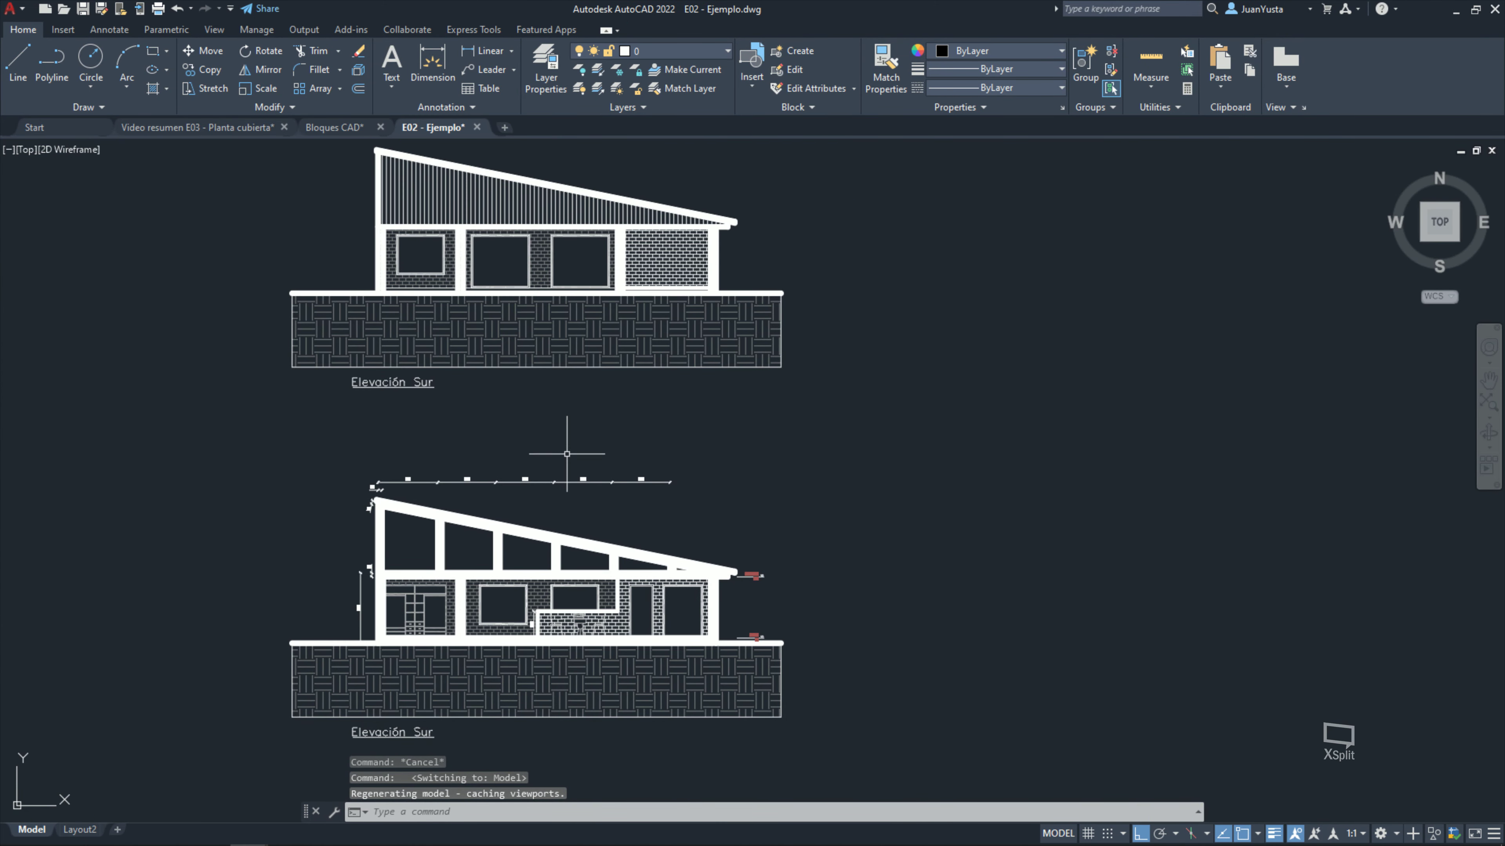
scroll(648, 437, "up", 8)
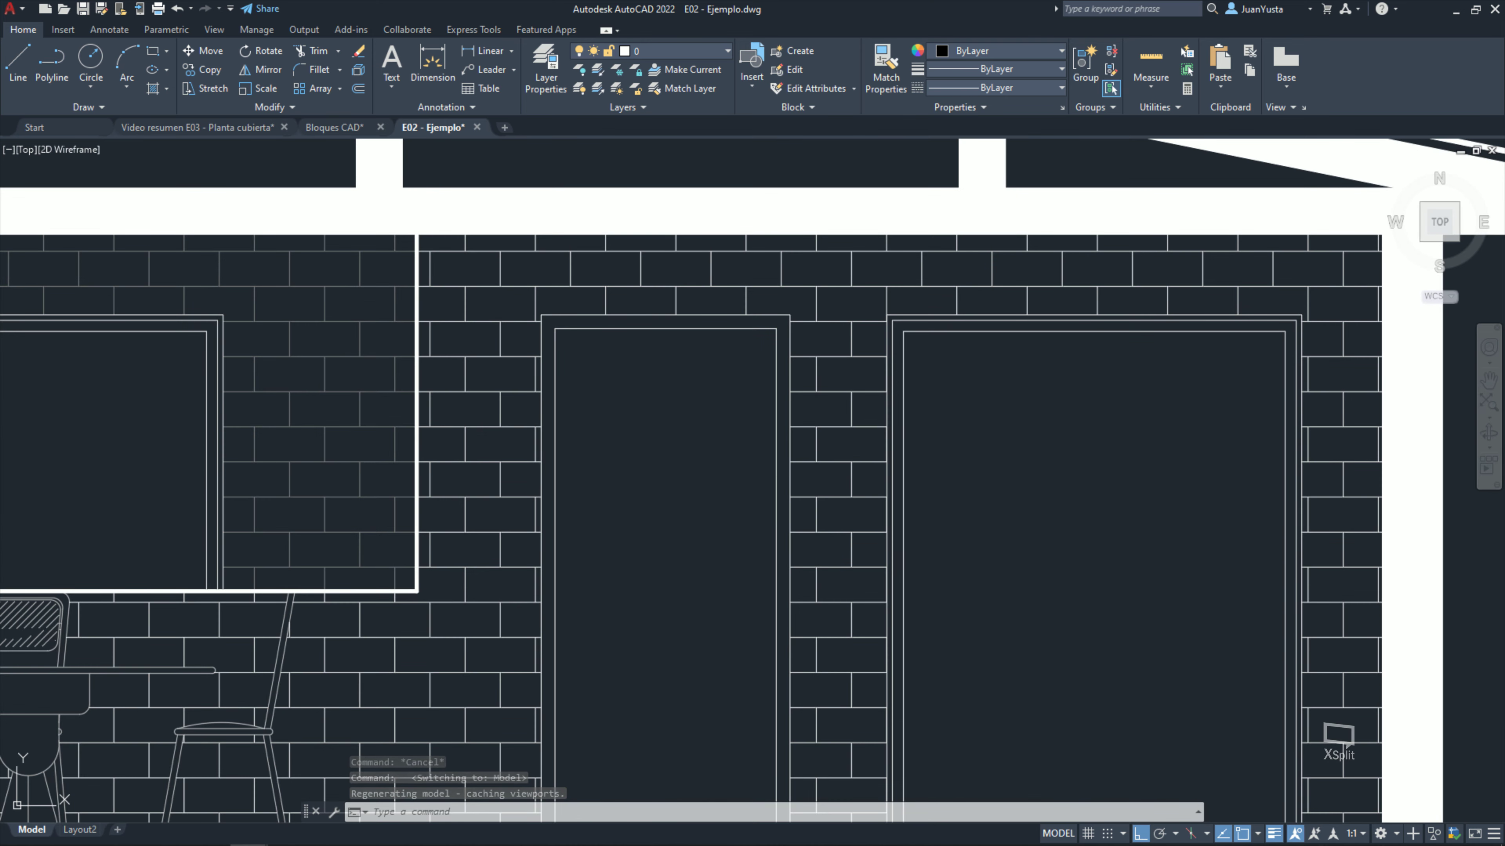
left_click_drag(841, 593, 757, 480)
key("ctrl+c")
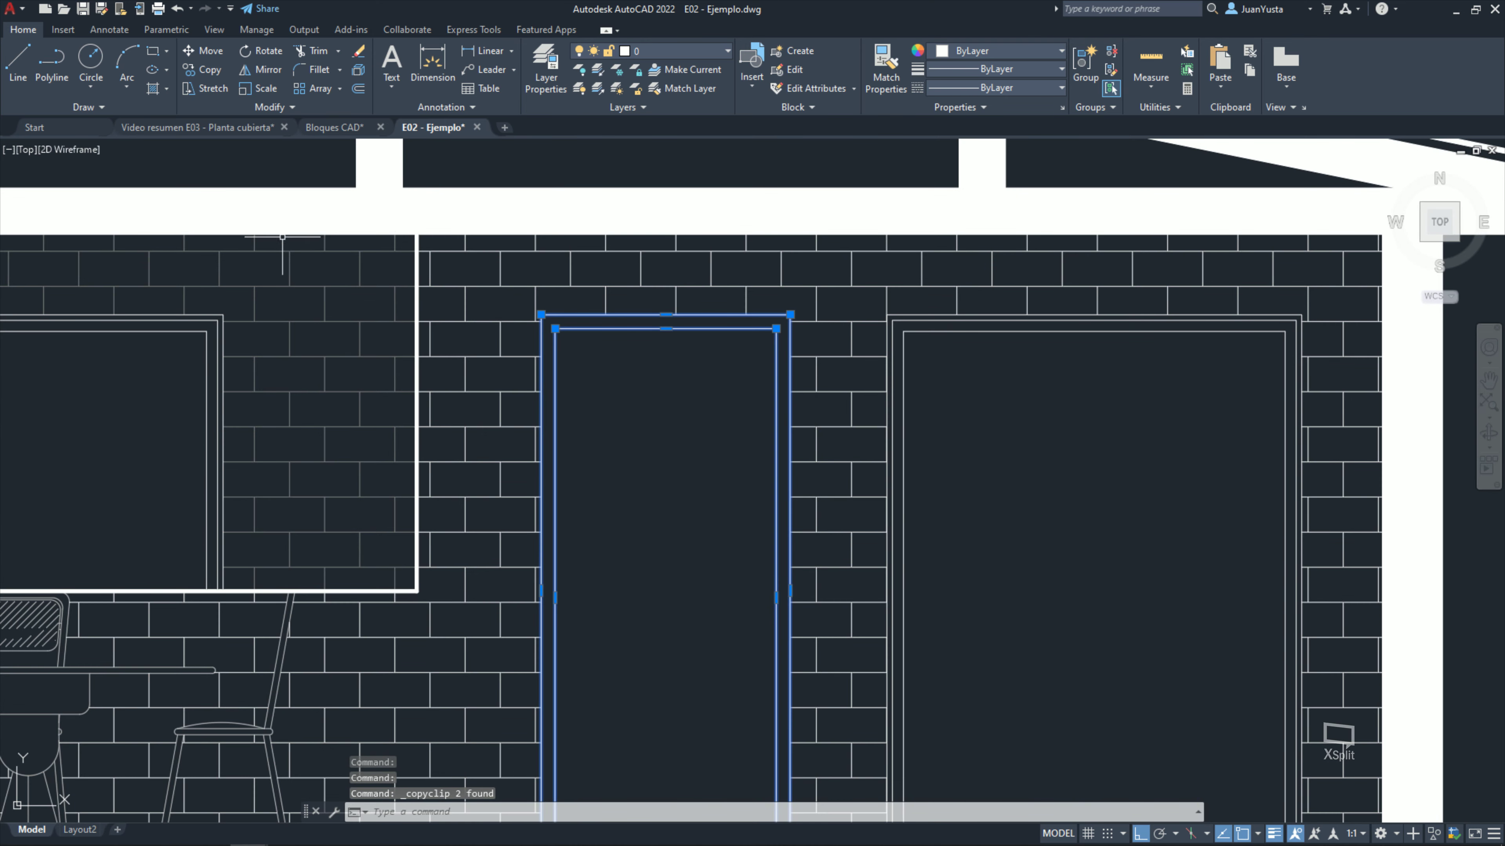
left_click(189, 130)
Step: Paste the copied door frame into the section drawing
scroll(588, 456, "up", 6)
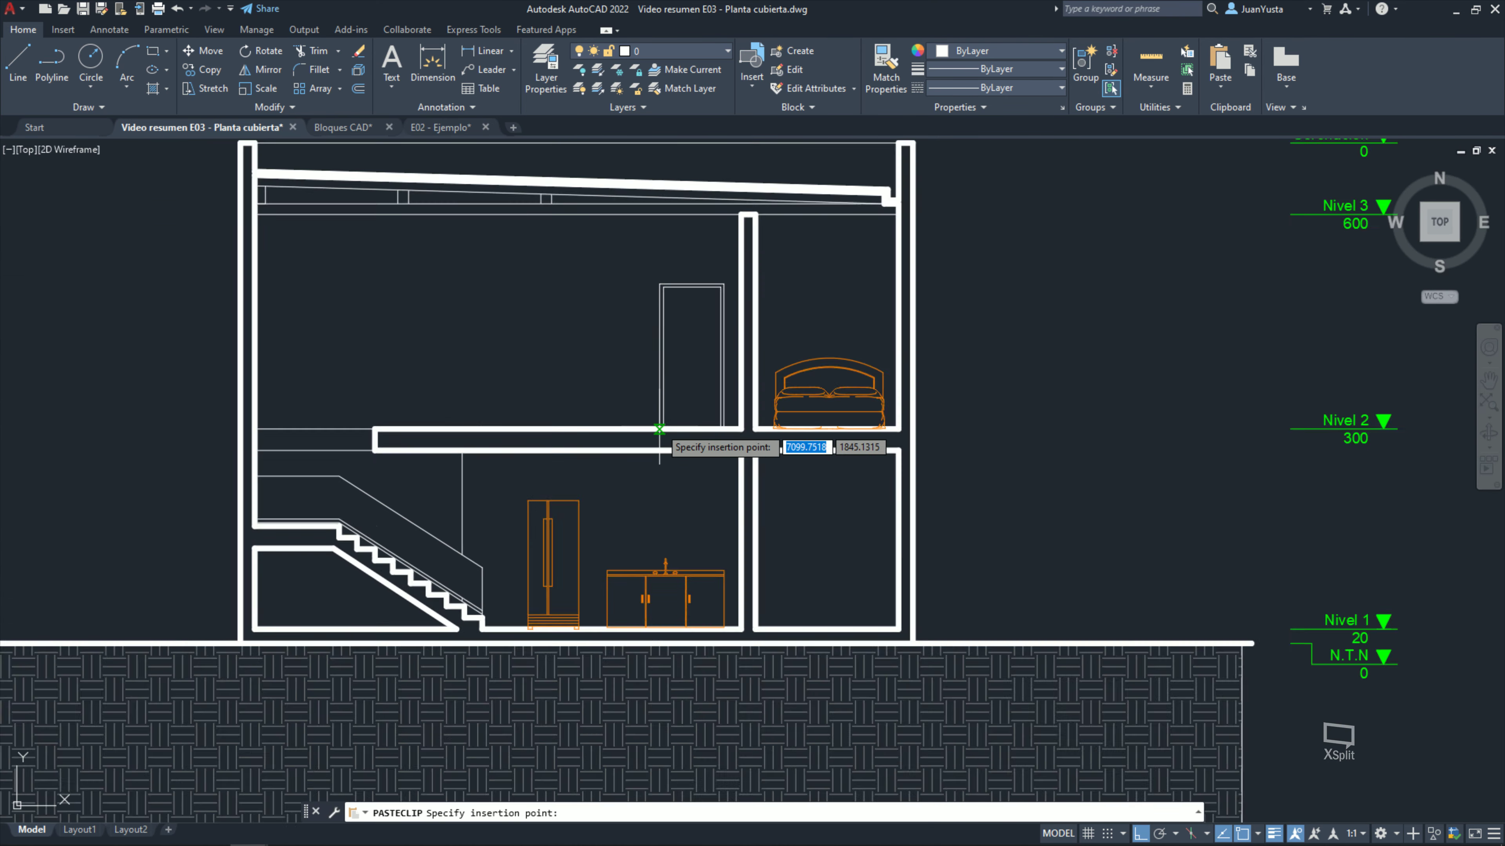
left_click(561, 338)
scroll(561, 339, "down", 2)
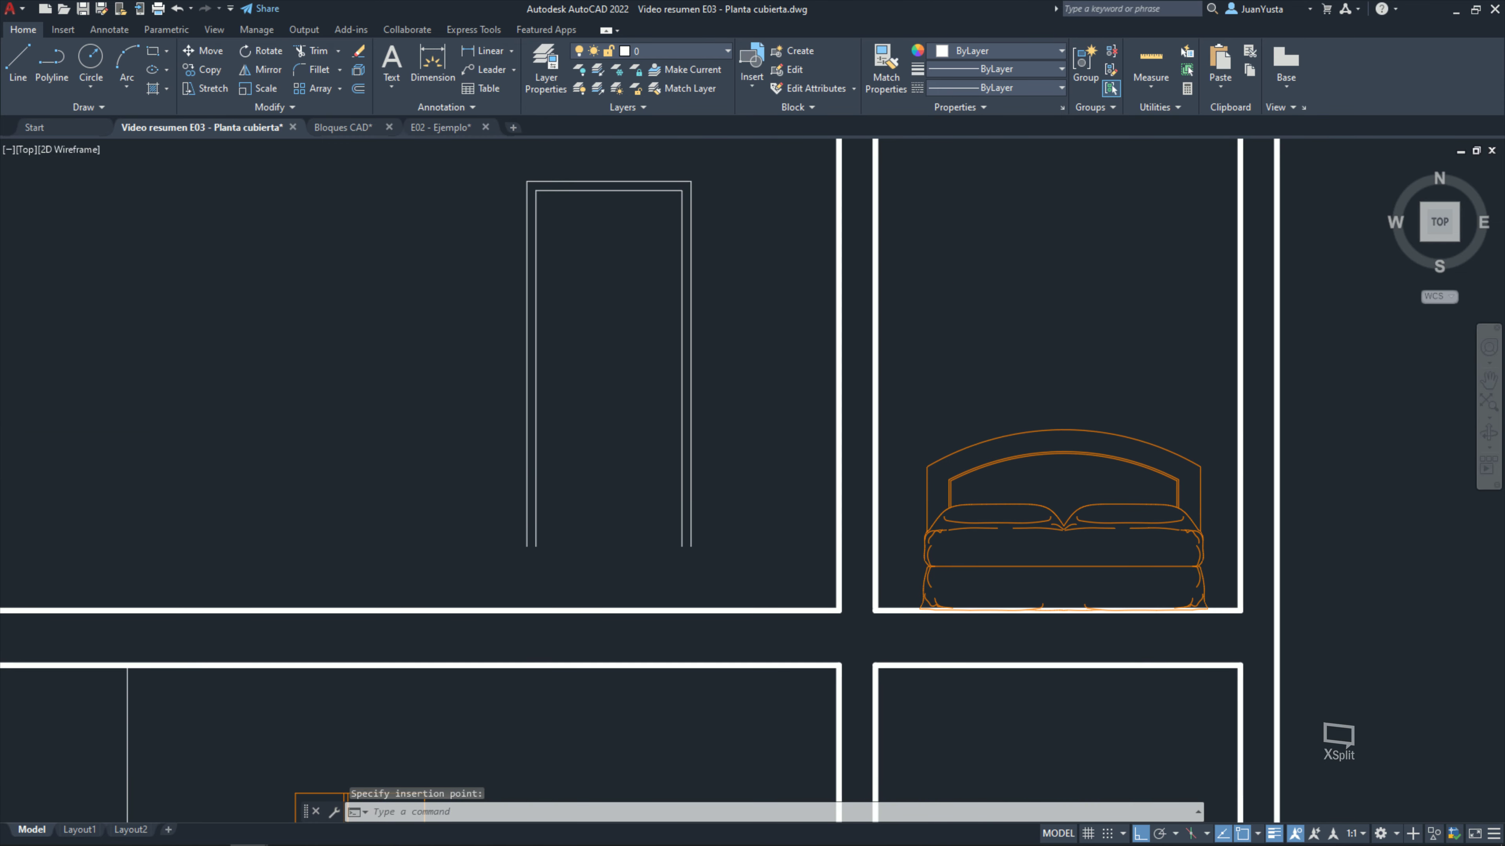
scroll(689, 346, "down", 2)
scroll(675, 385, "up", 3)
scroll(657, 521, "down", 1)
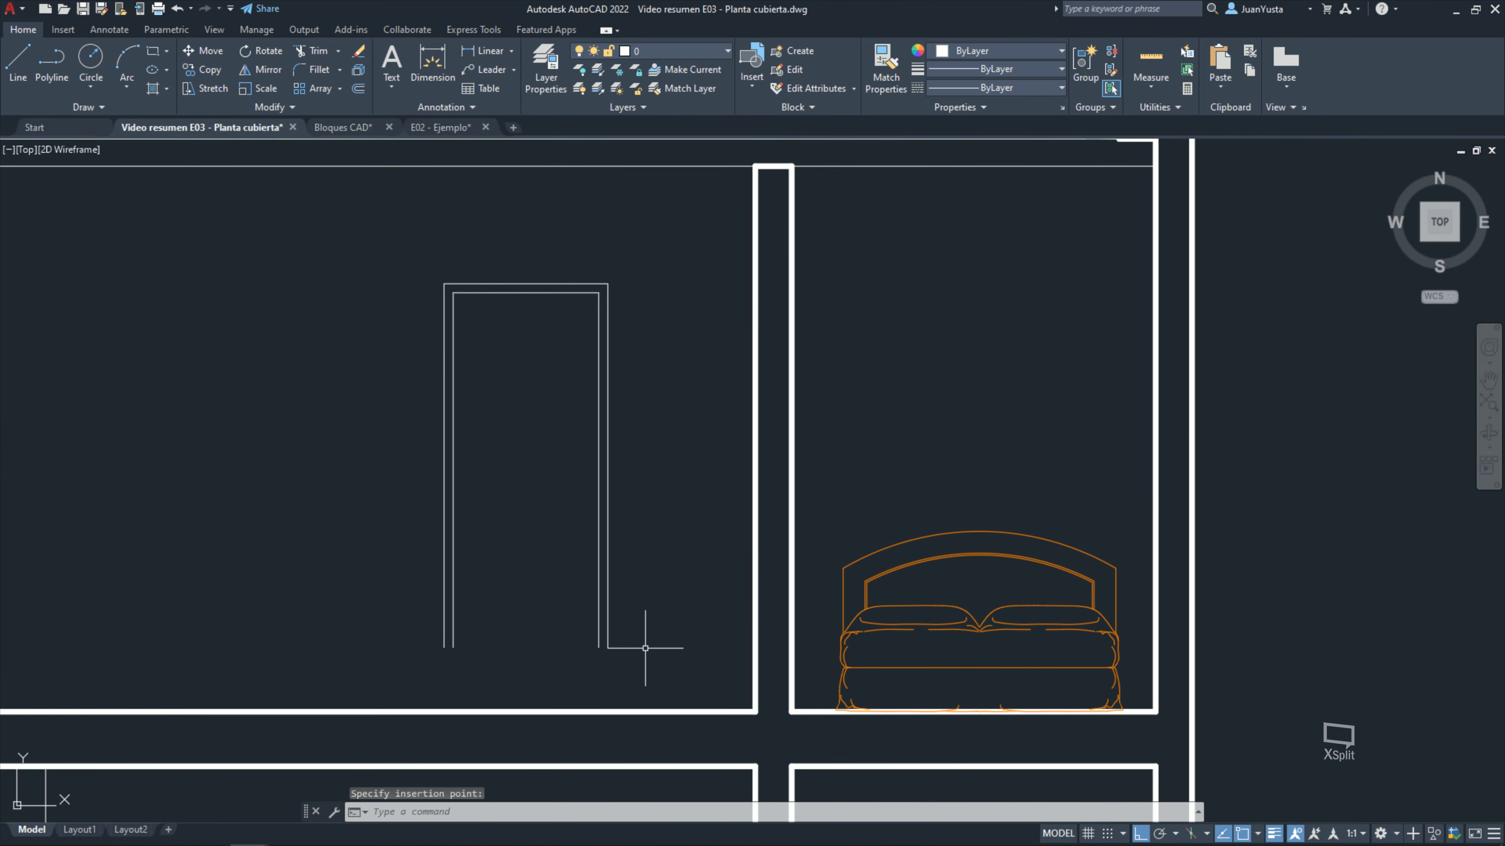
scroll(640, 638, "down", 5)
scroll(711, 534, "down", 2)
scroll(763, 335, "up", 1)
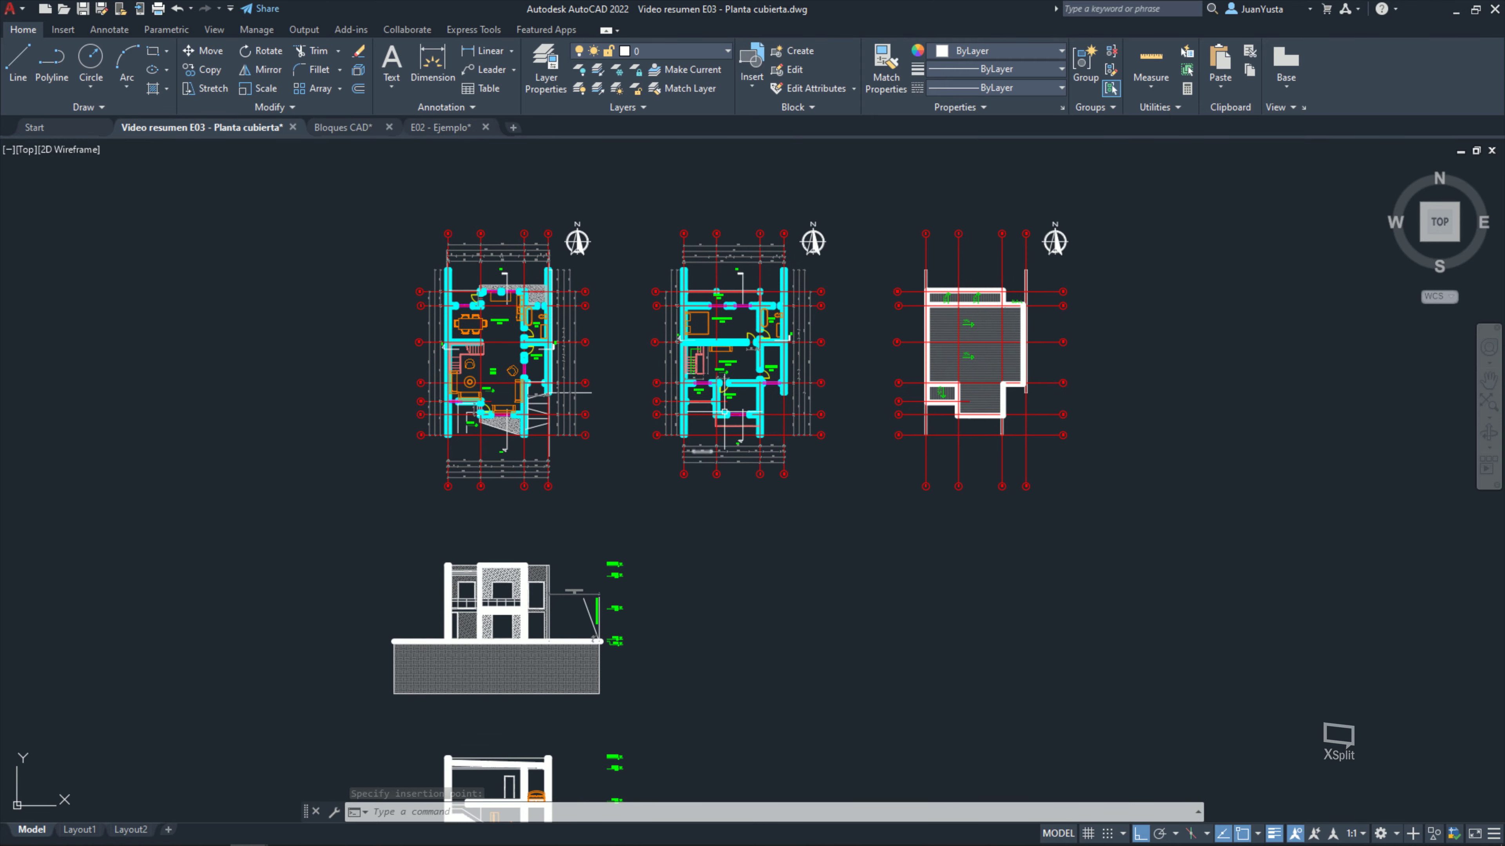
scroll(764, 335, "up", 3)
scroll(764, 335, "up", 4)
scroll(728, 464, "up", 4)
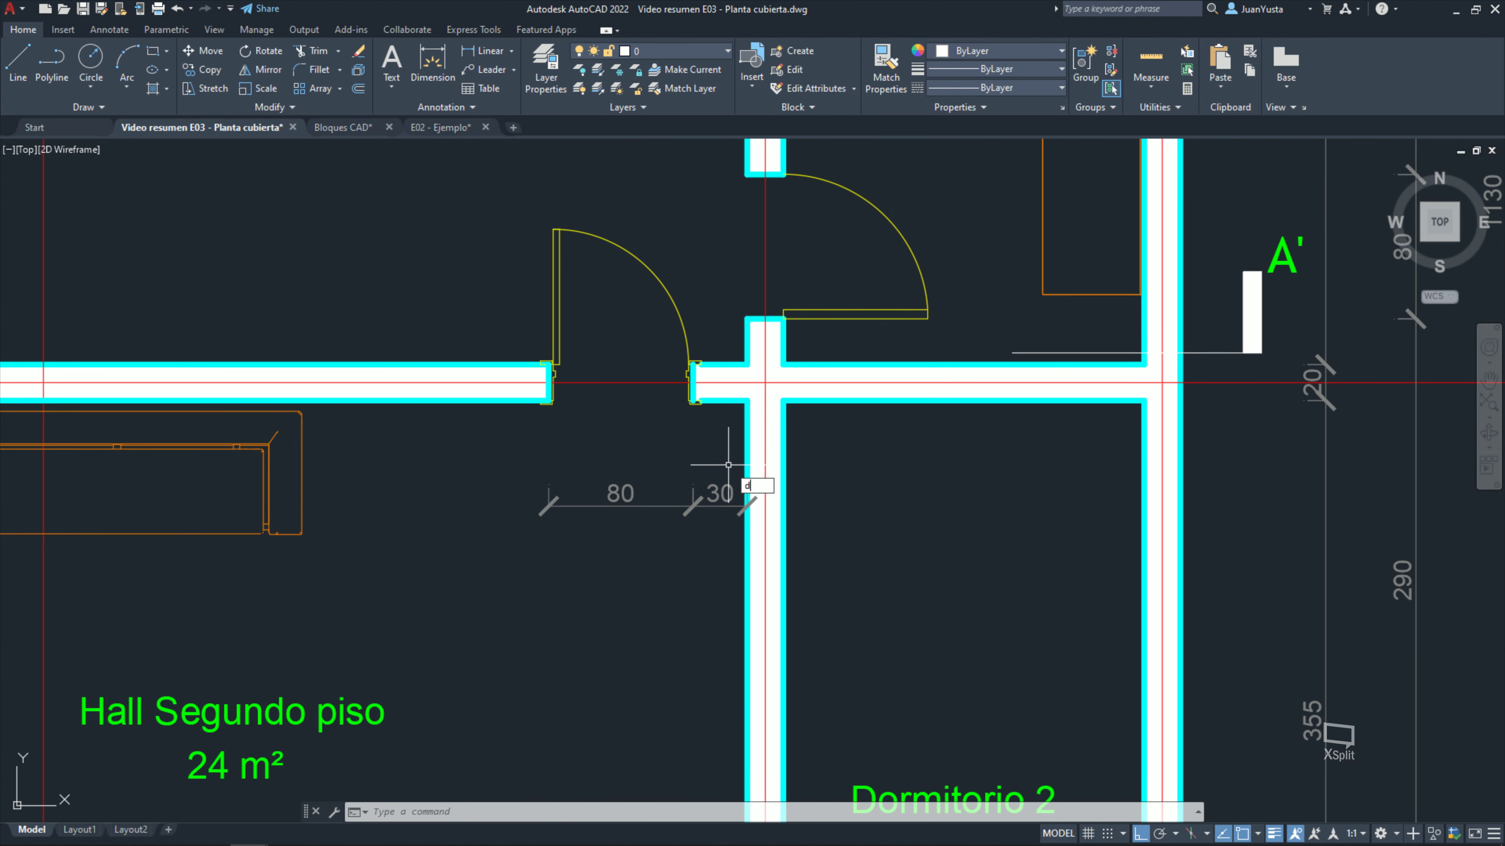
Step: Begin measuring a distance from the door-jamb corner, then cancel it
type("i")
key("Return")
scroll(695, 400, "up", 2)
left_click(695, 401)
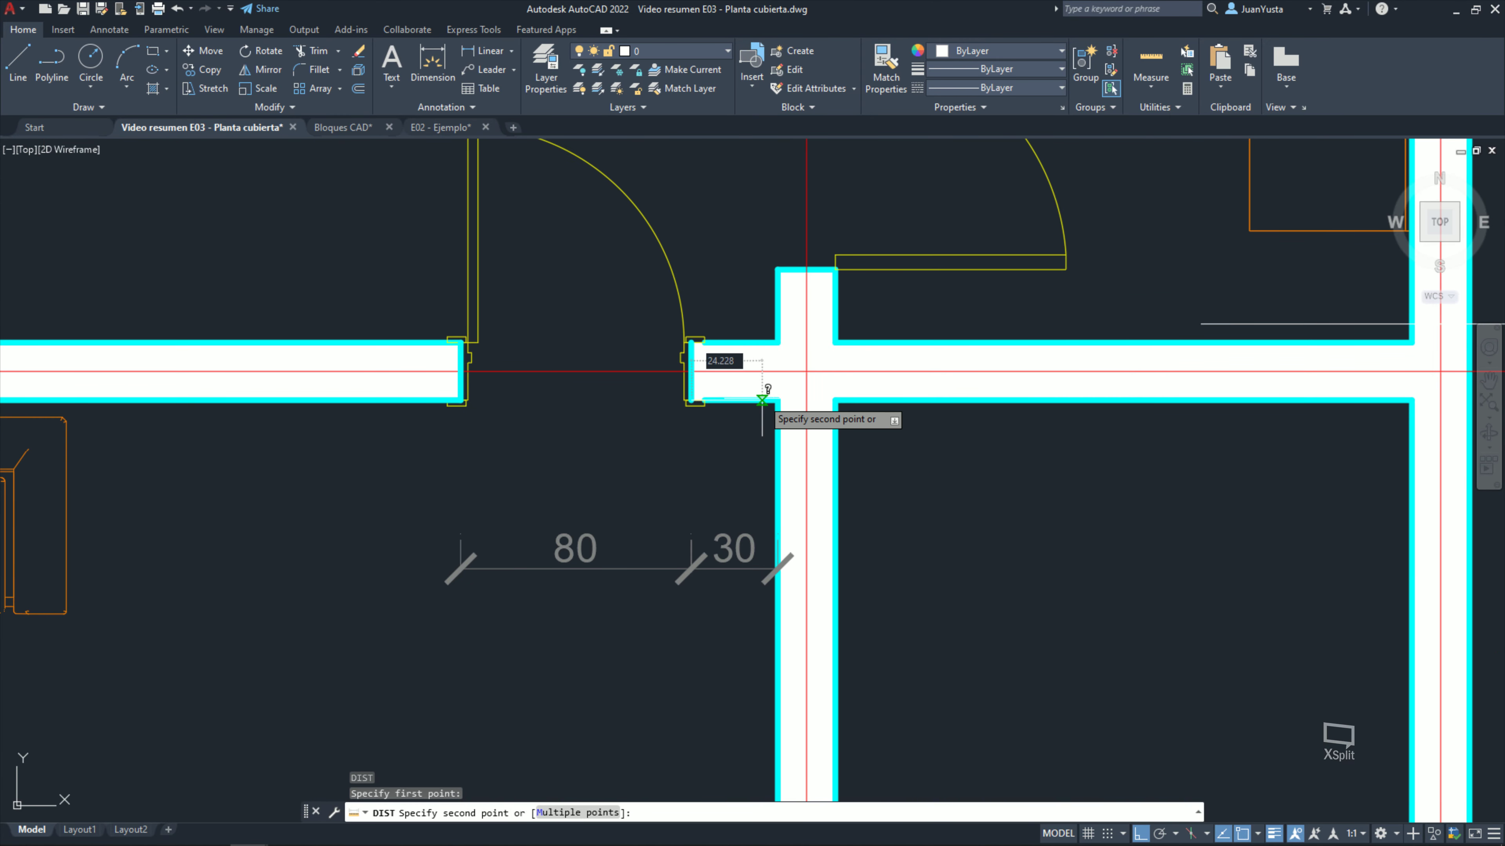
key("Escape")
key("Escape")
scroll(778, 400, "down", 10)
scroll(592, 711, "down", 2)
scroll(592, 711, "up", 1)
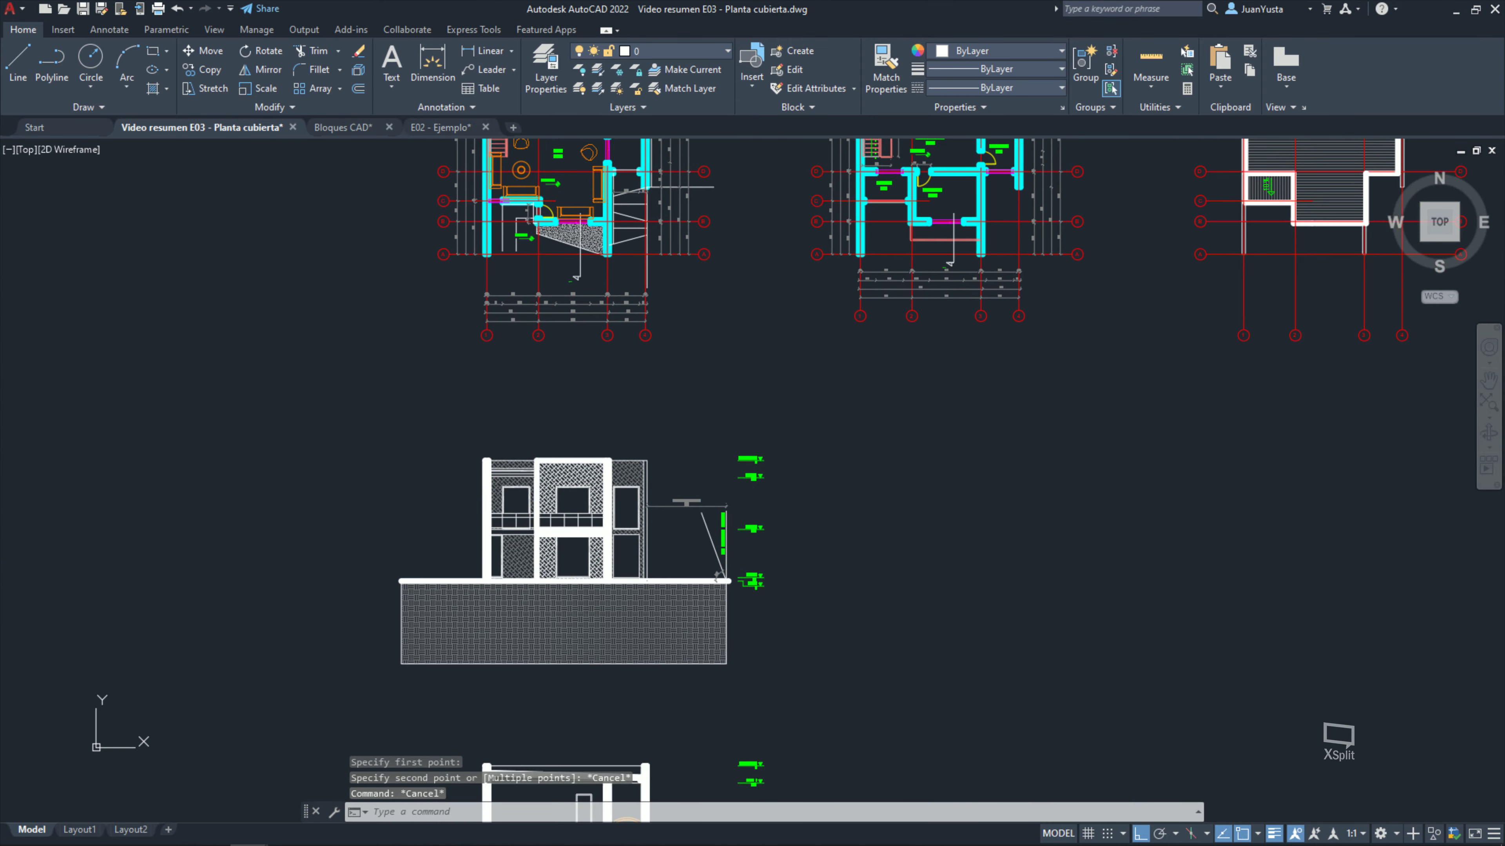
middle_click_drag(576, 760, 636, 469)
scroll(656, 520, "up", 5)
scroll(715, 610, "up", 3)
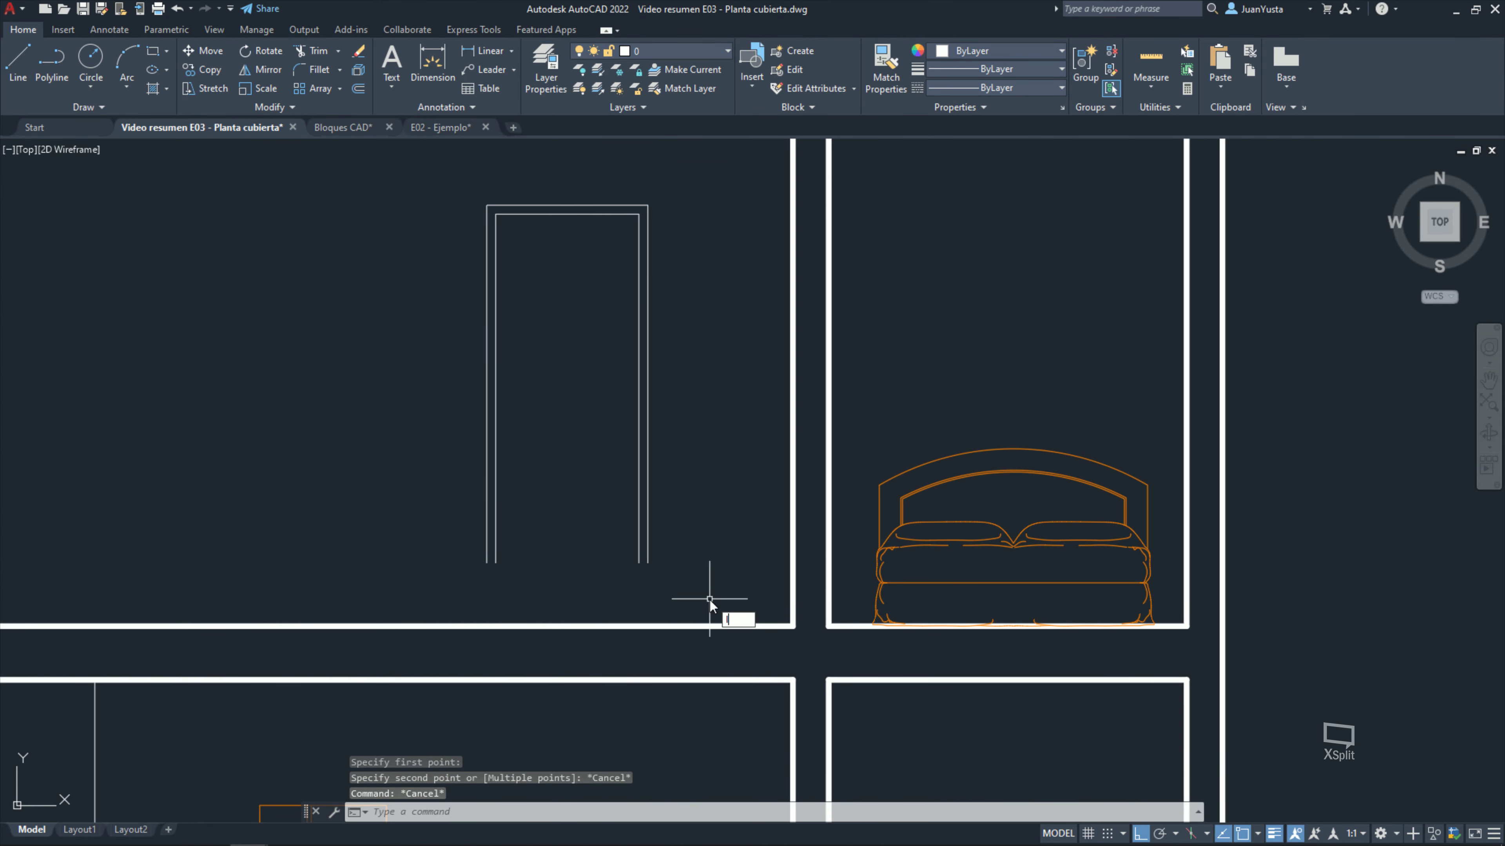
Step: Draw a short helper segment from the wall corner on the upper slab
key("Return")
left_click(793, 626)
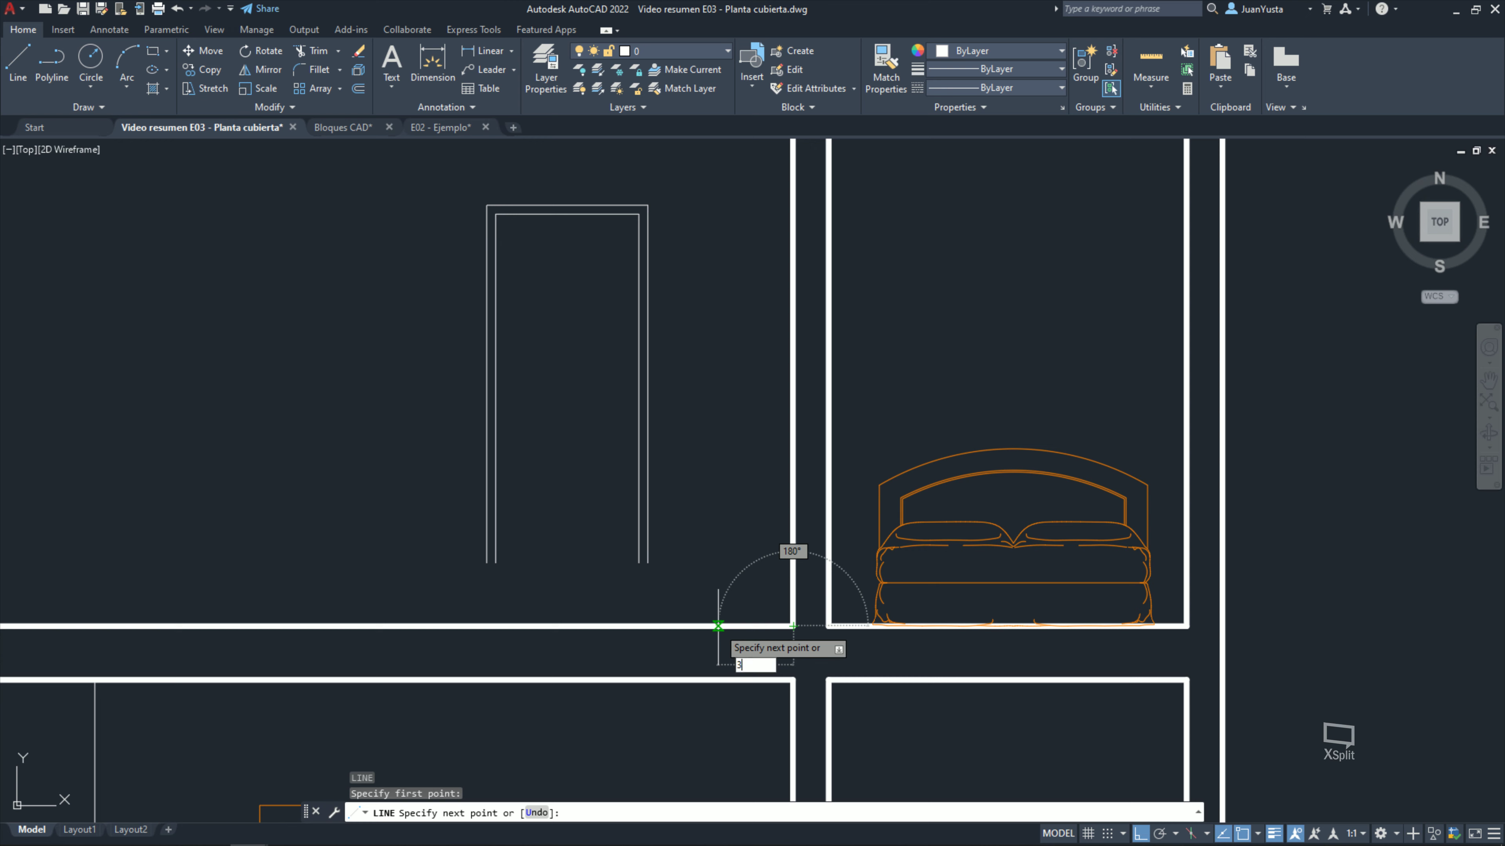
type("0")
key("Return")
key("Escape")
Step: Move the door frame down onto the upper-floor slab beside the bedroom wall
left_click(726, 585)
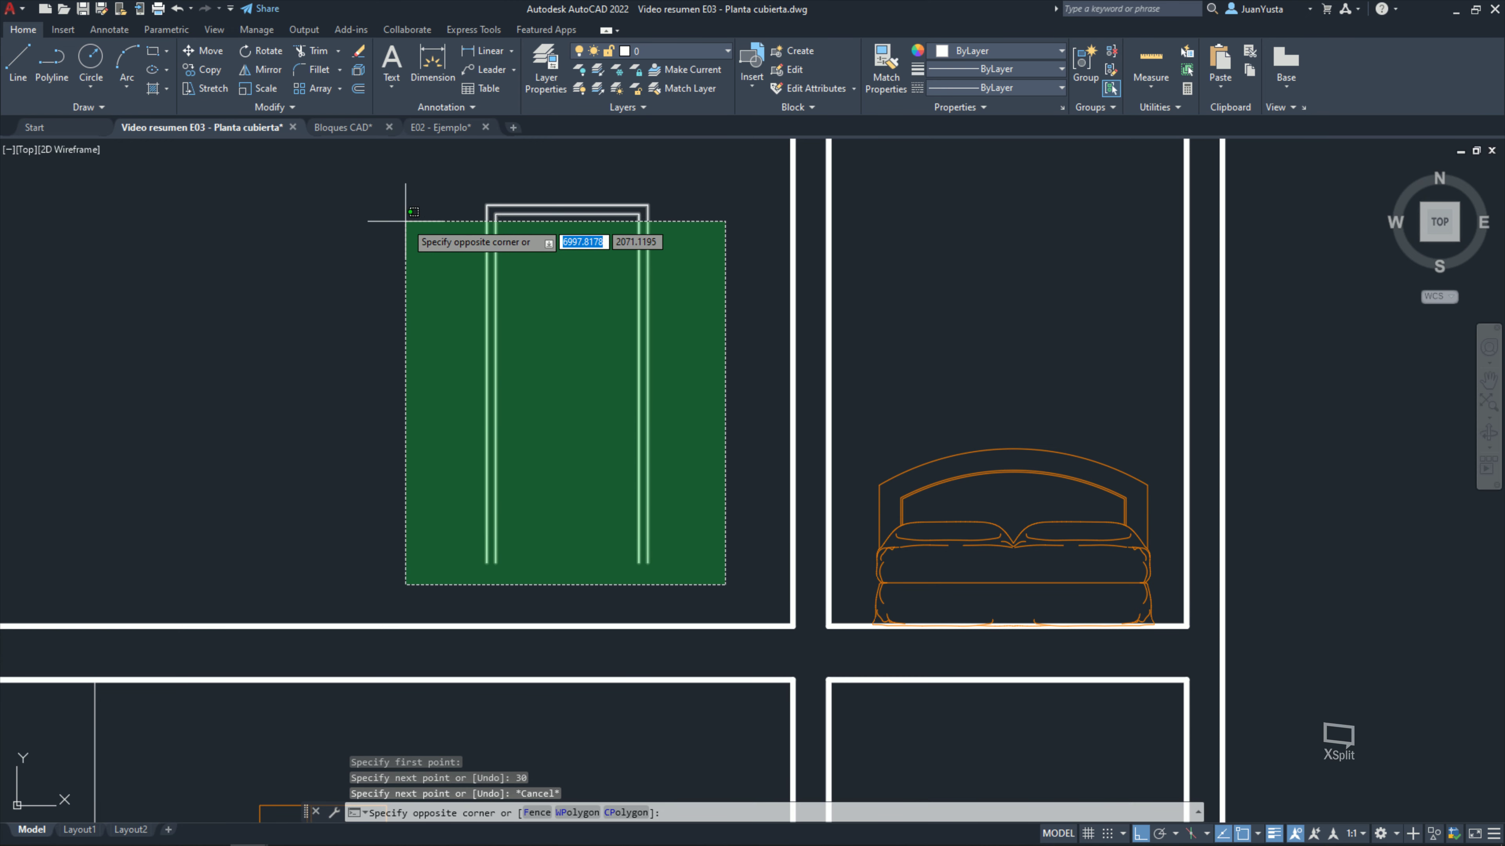
left_click(406, 221)
key("Return")
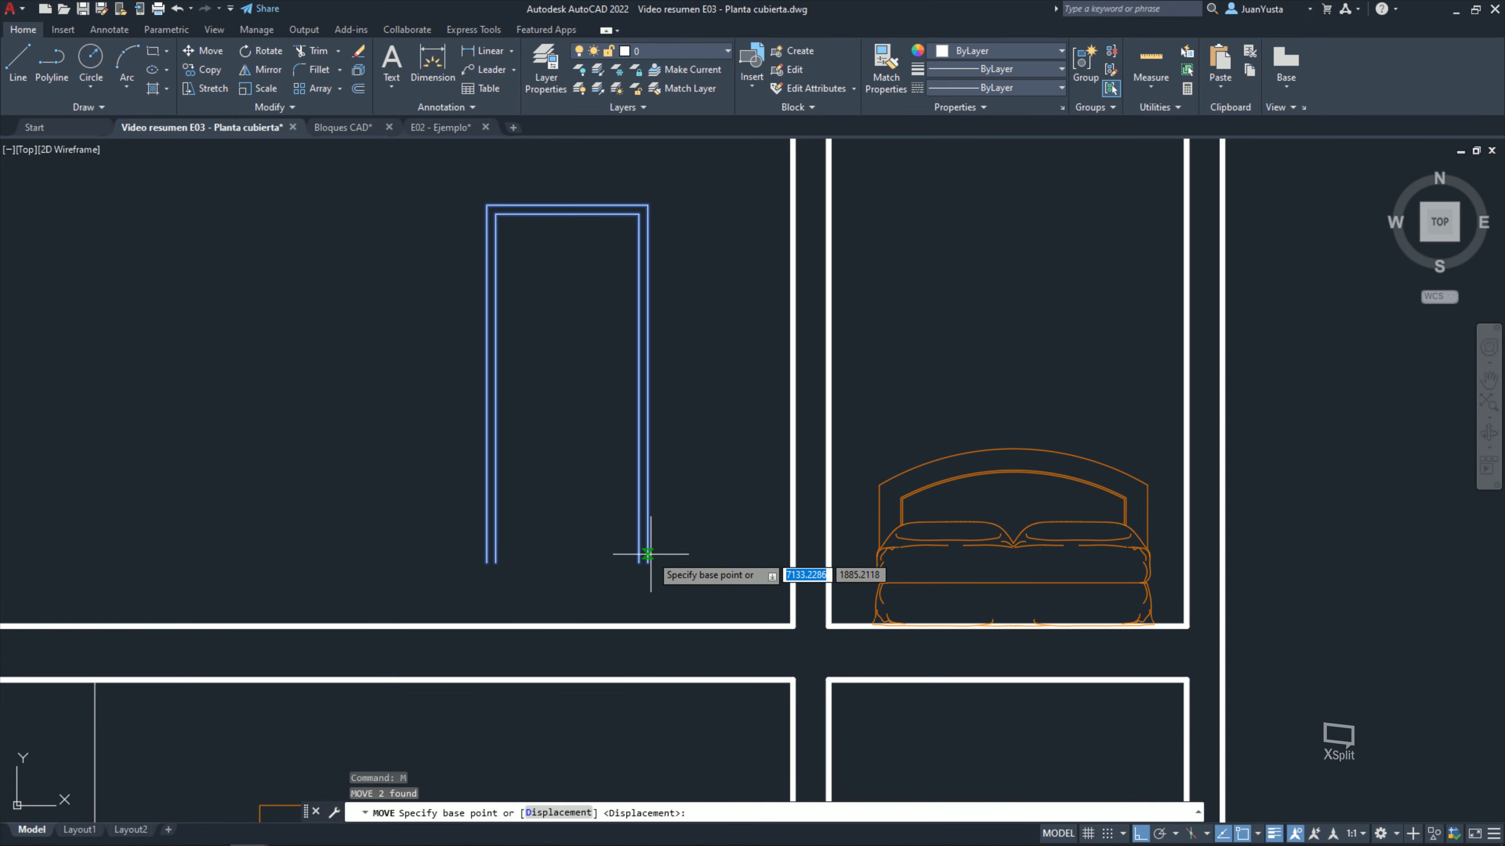
left_click(648, 562)
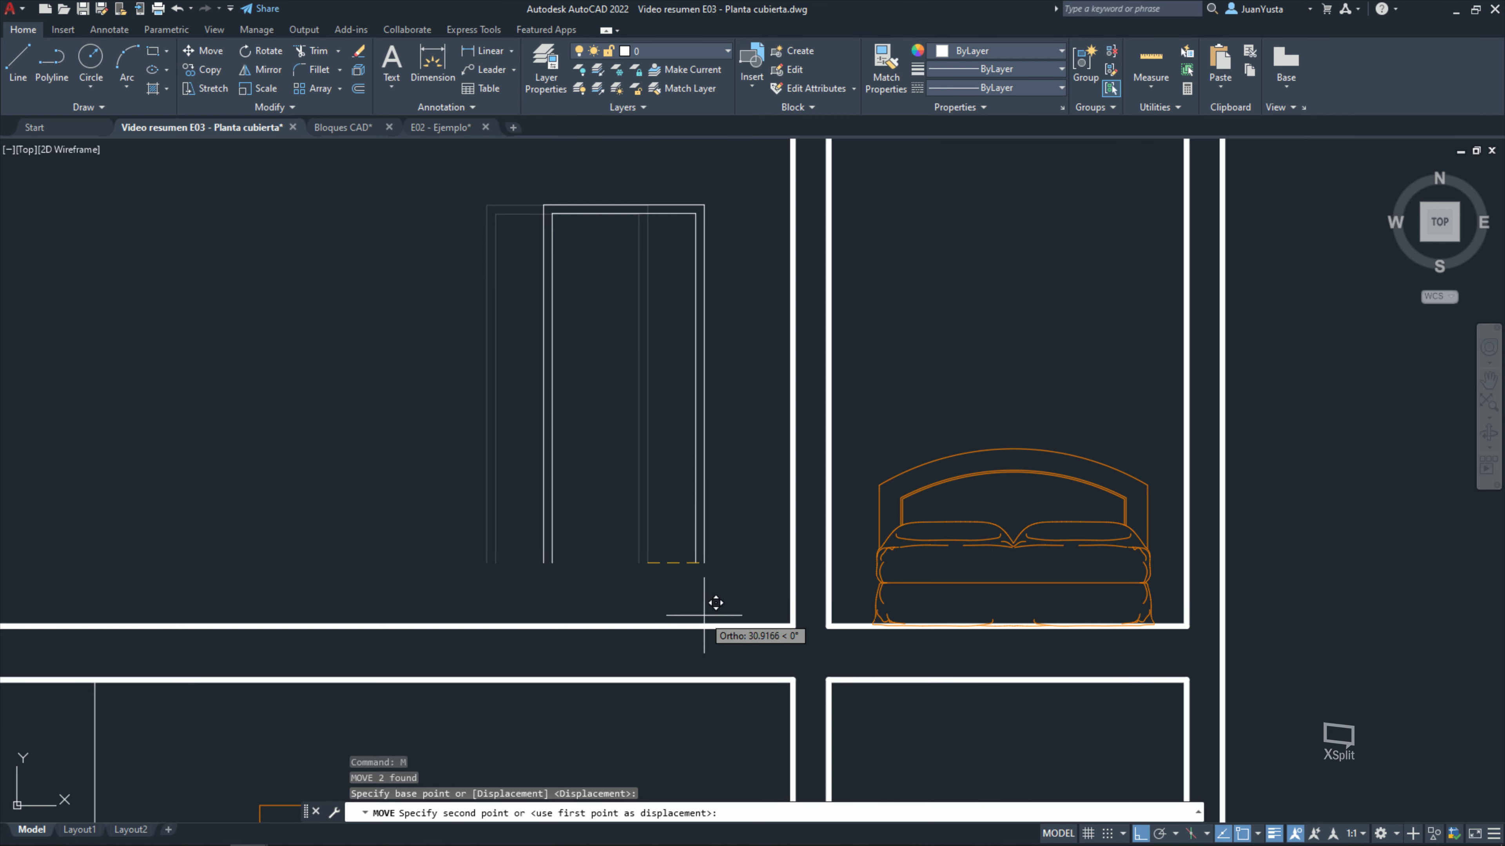
left_click(740, 626)
key("Escape")
key("Escape")
Step: Erase the leftover helper segment and recenter on the section with its level markers
key("Delete")
scroll(711, 533, "down", 4)
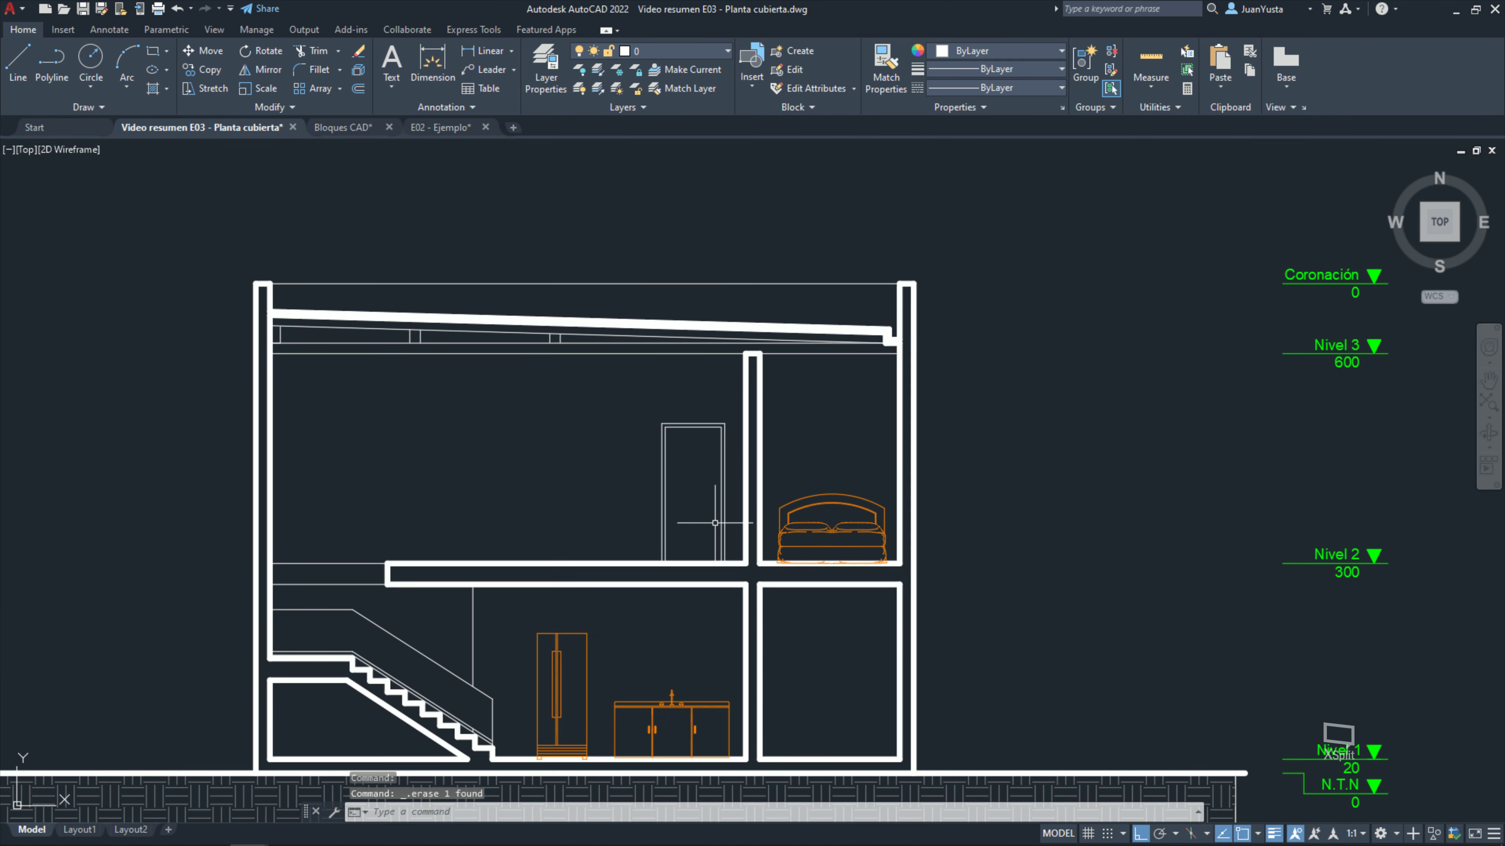
mouse_move(714, 602)
middle_mouse_down()
mouse_move(681, 554)
mouse_move(674, 581)
middle_mouse_up()
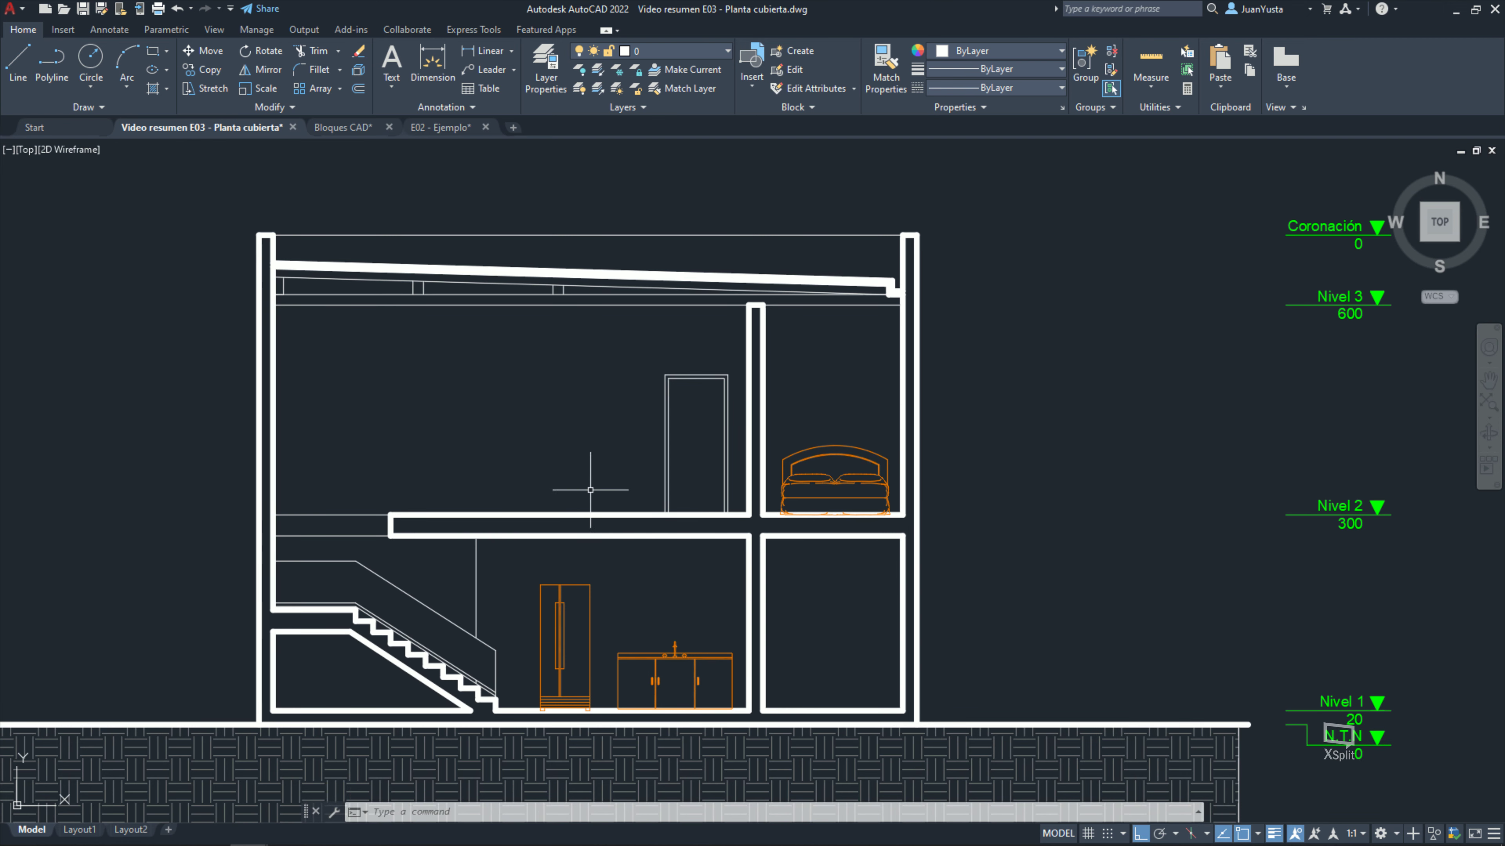
middle_click_drag(590, 490, 546, 473)
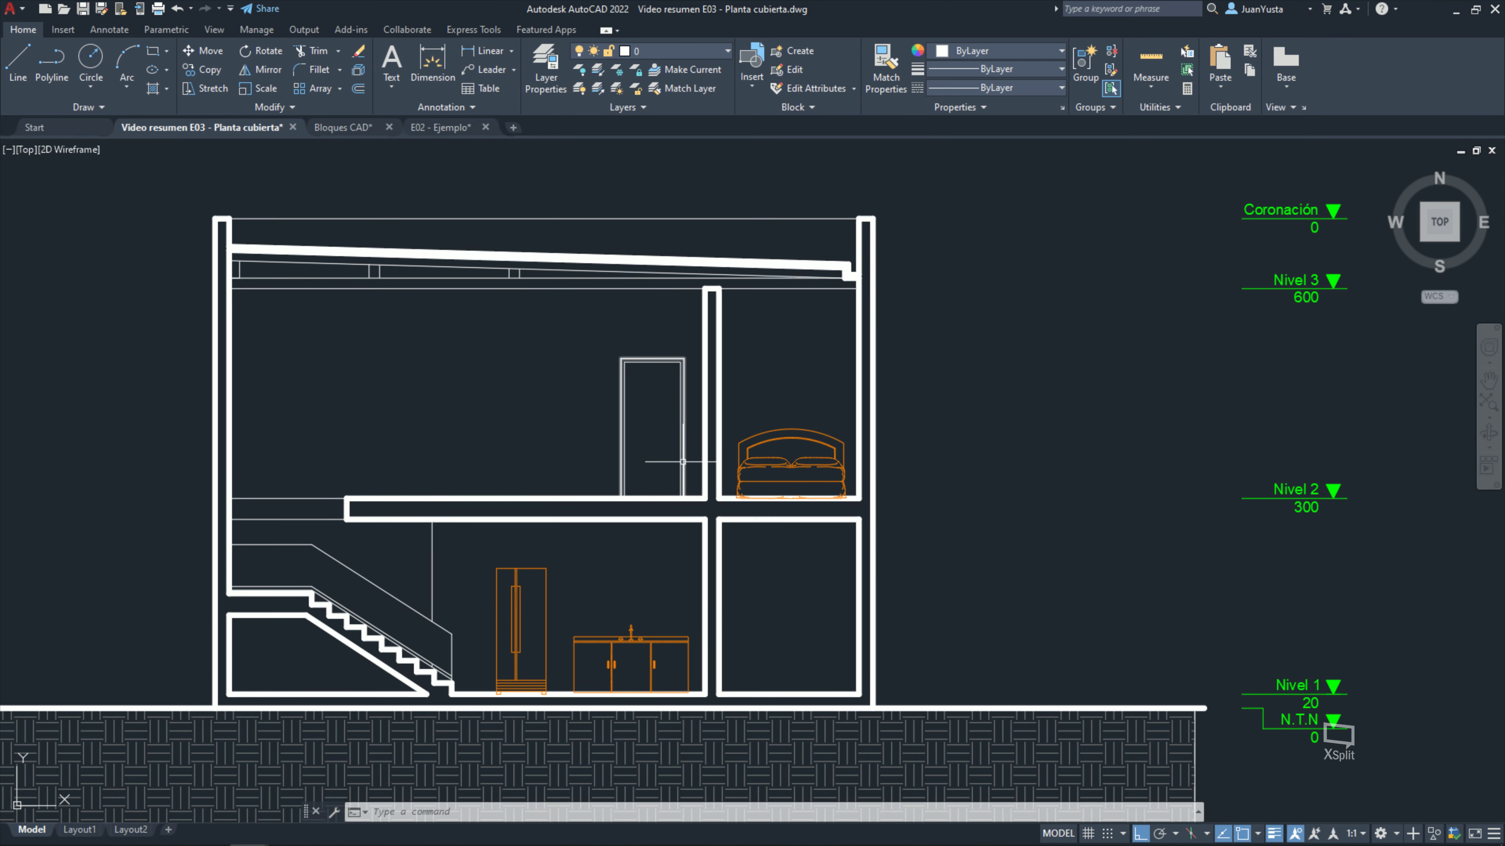
scroll(774, 603, "up", 1)
scroll(756, 571, "up", 2)
Step: Draw a 200-unit vertical line from the room's lower-left corner
scroll(732, 595, "up", 2)
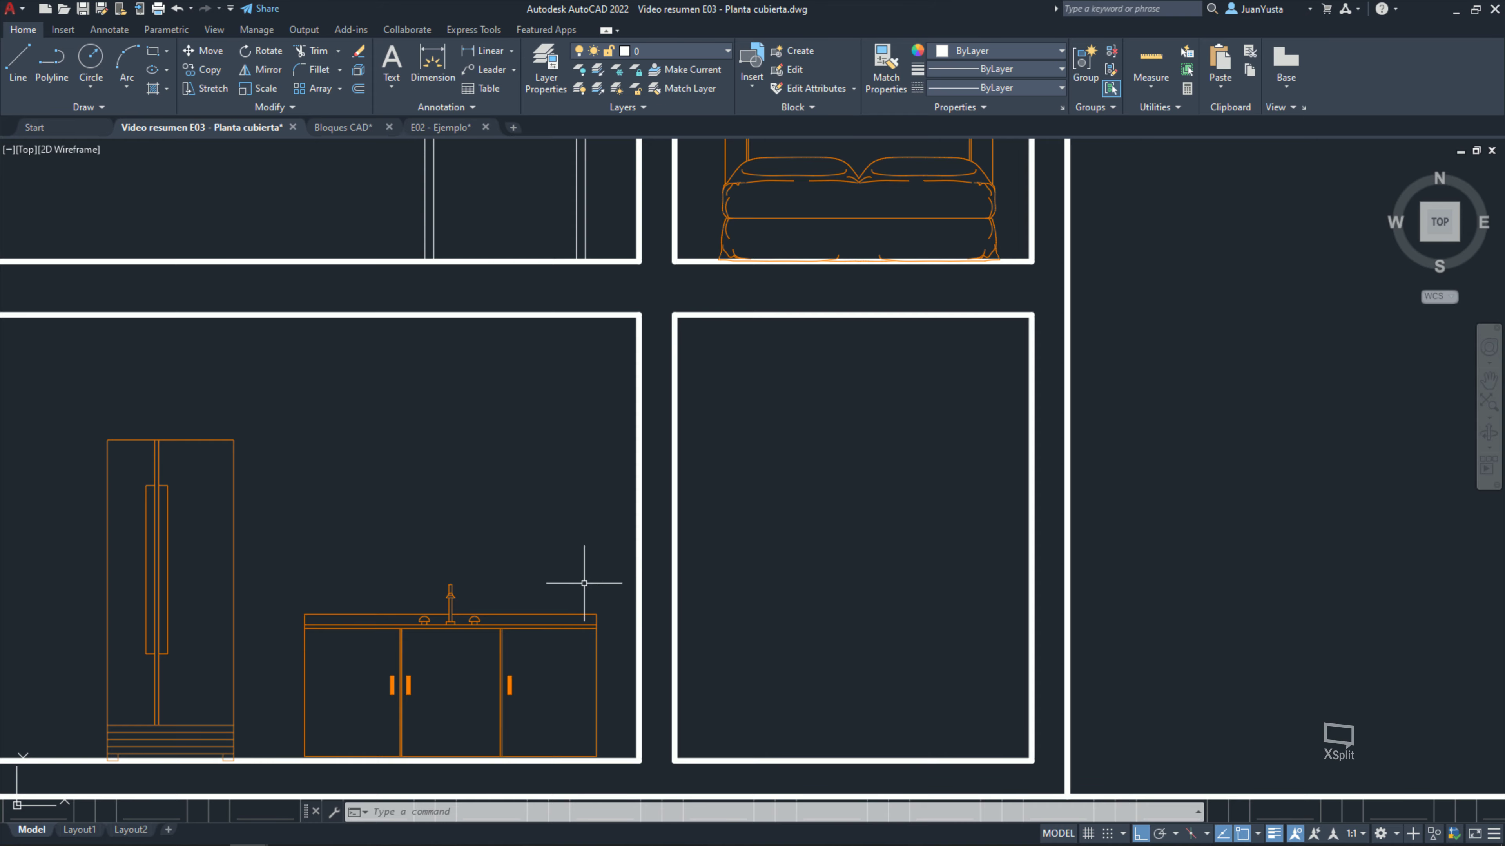
scroll(667, 477, "down", 6)
middle_click_drag(670, 356, 669, 658)
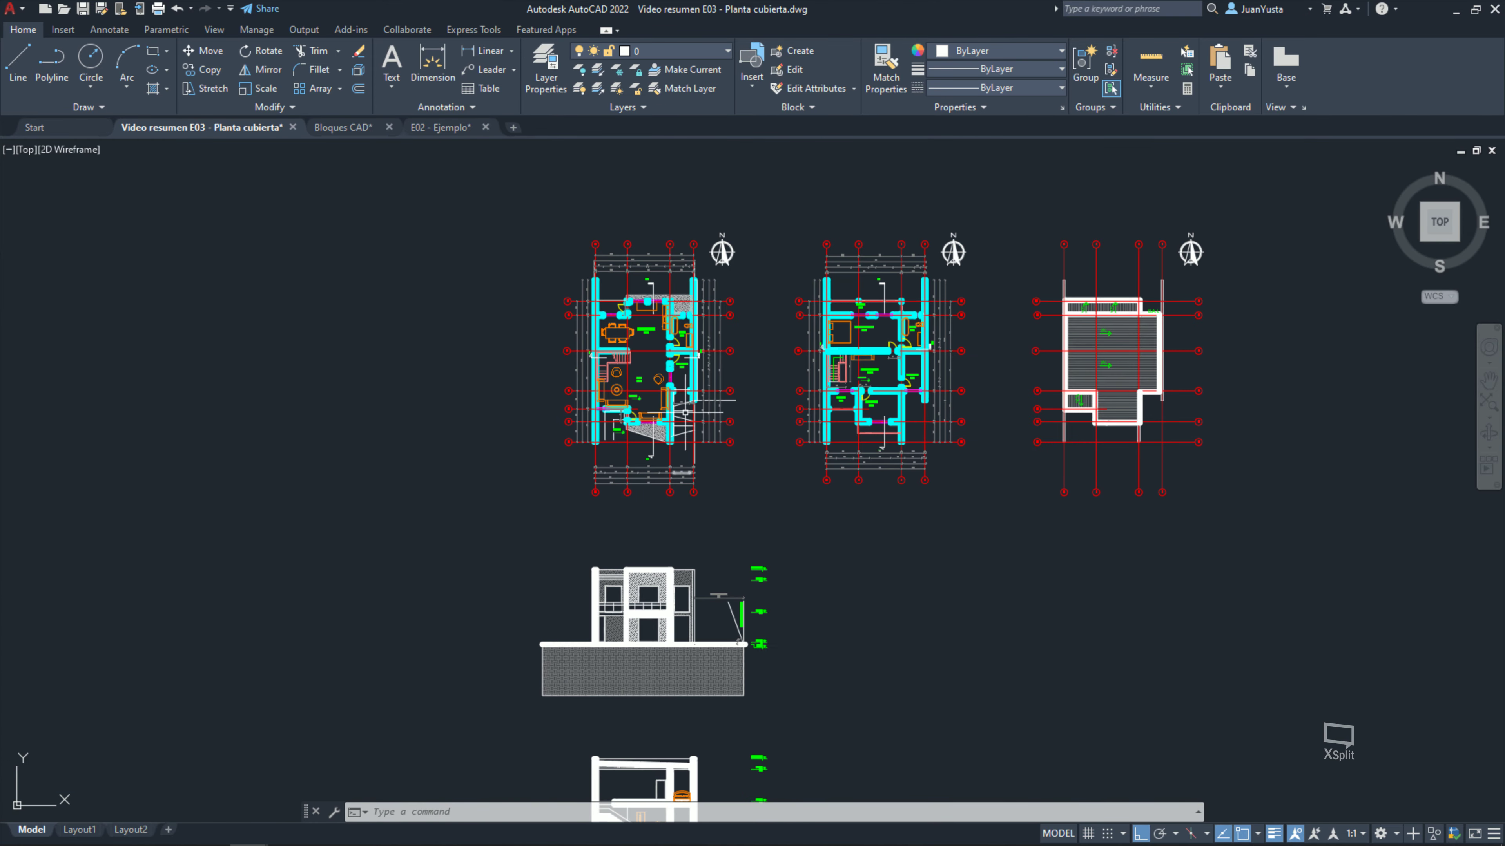
scroll(669, 361, "up", 3)
scroll(669, 361, "up", 2)
scroll(669, 360, "up", 2)
scroll(616, 314, "down", 6)
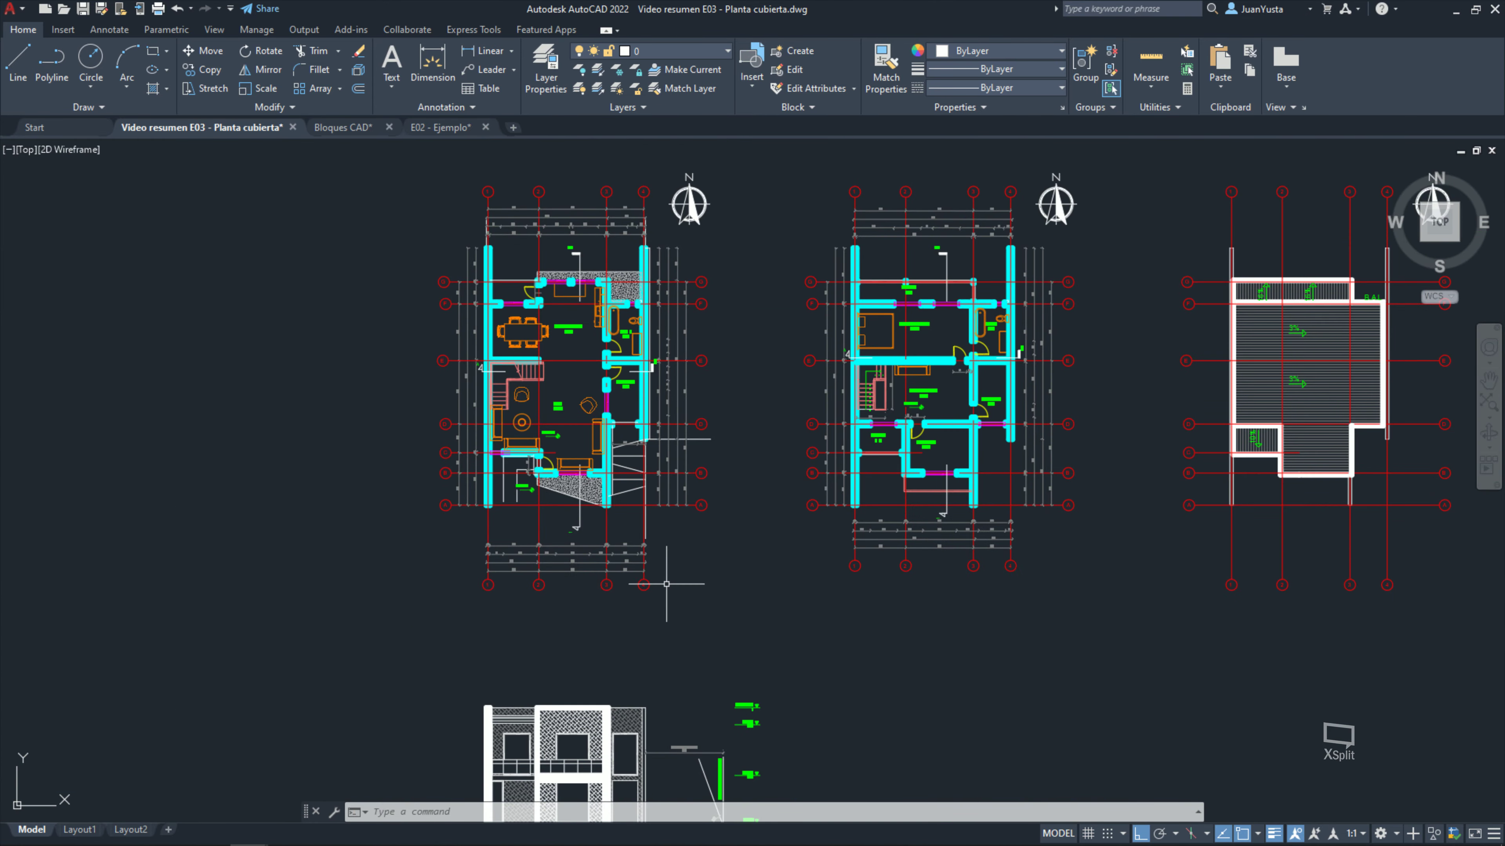
middle_click_drag(662, 800, 662, 471)
scroll(605, 616, "up", 5)
scroll(621, 511, "up", 2)
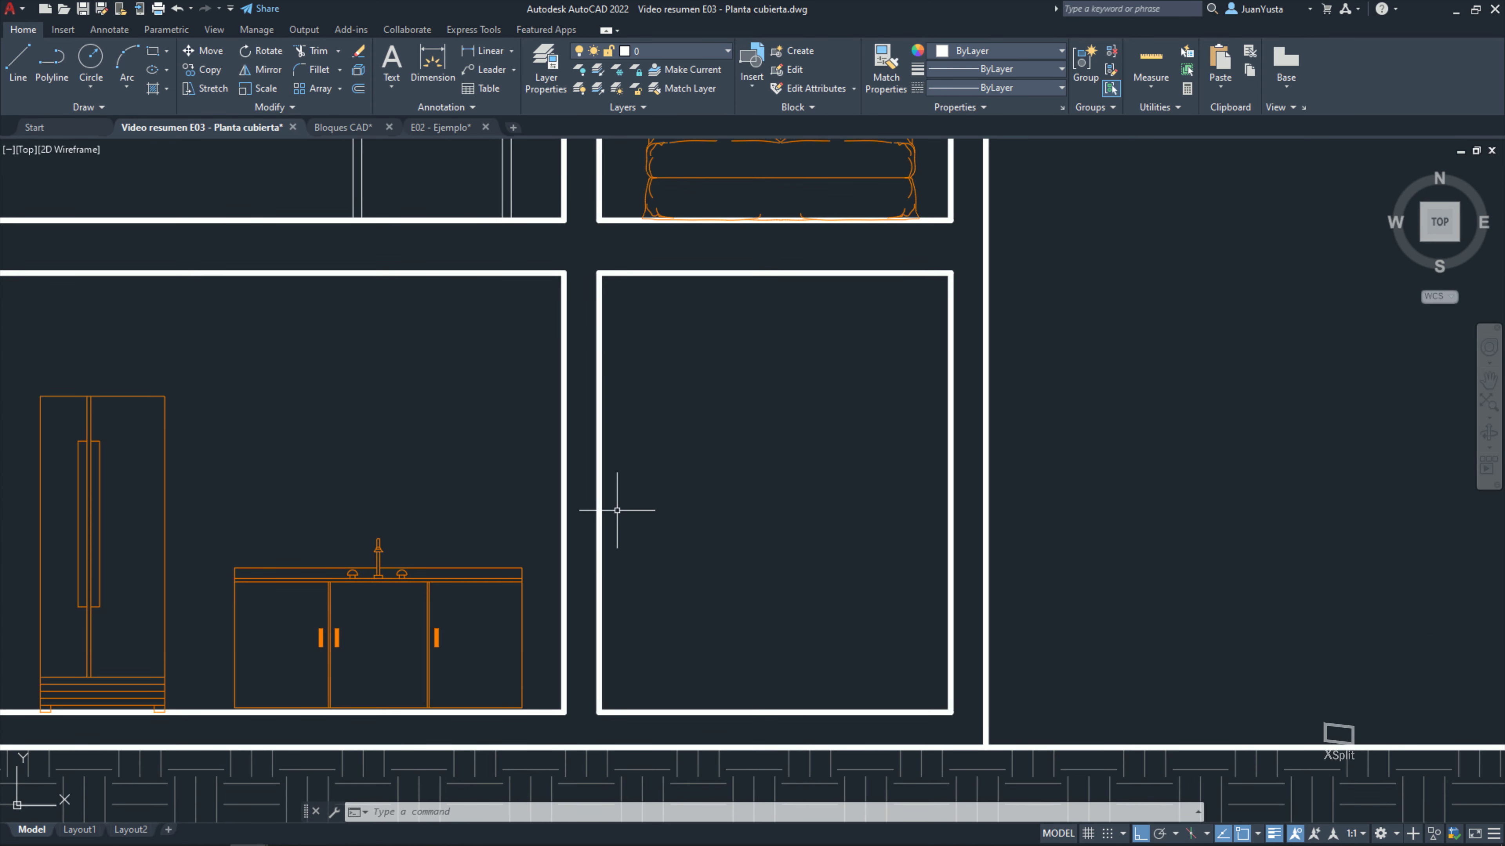
type("l")
key("Return")
left_click(600, 712)
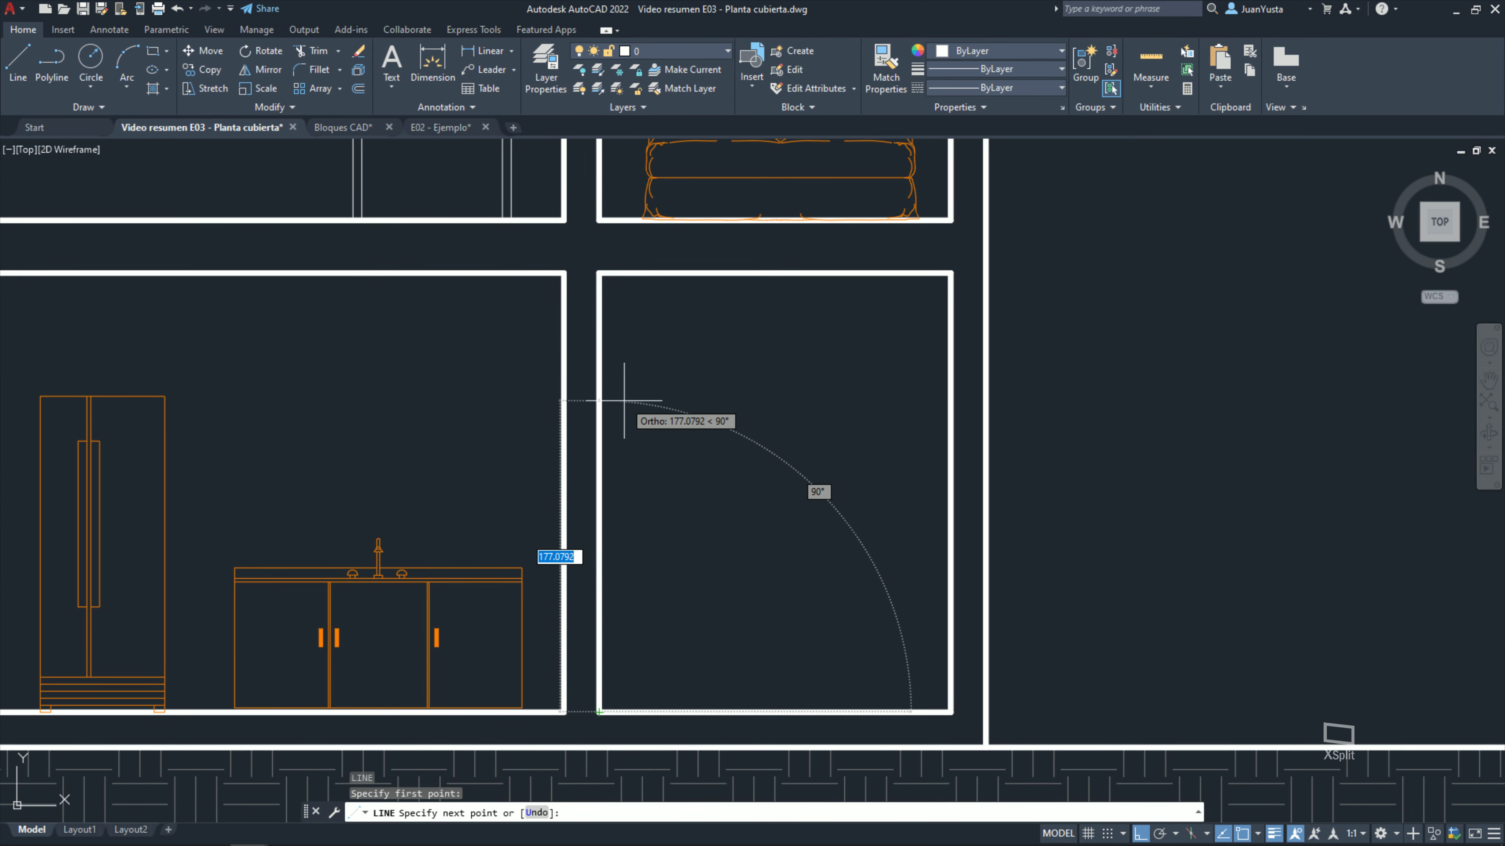
key("Return")
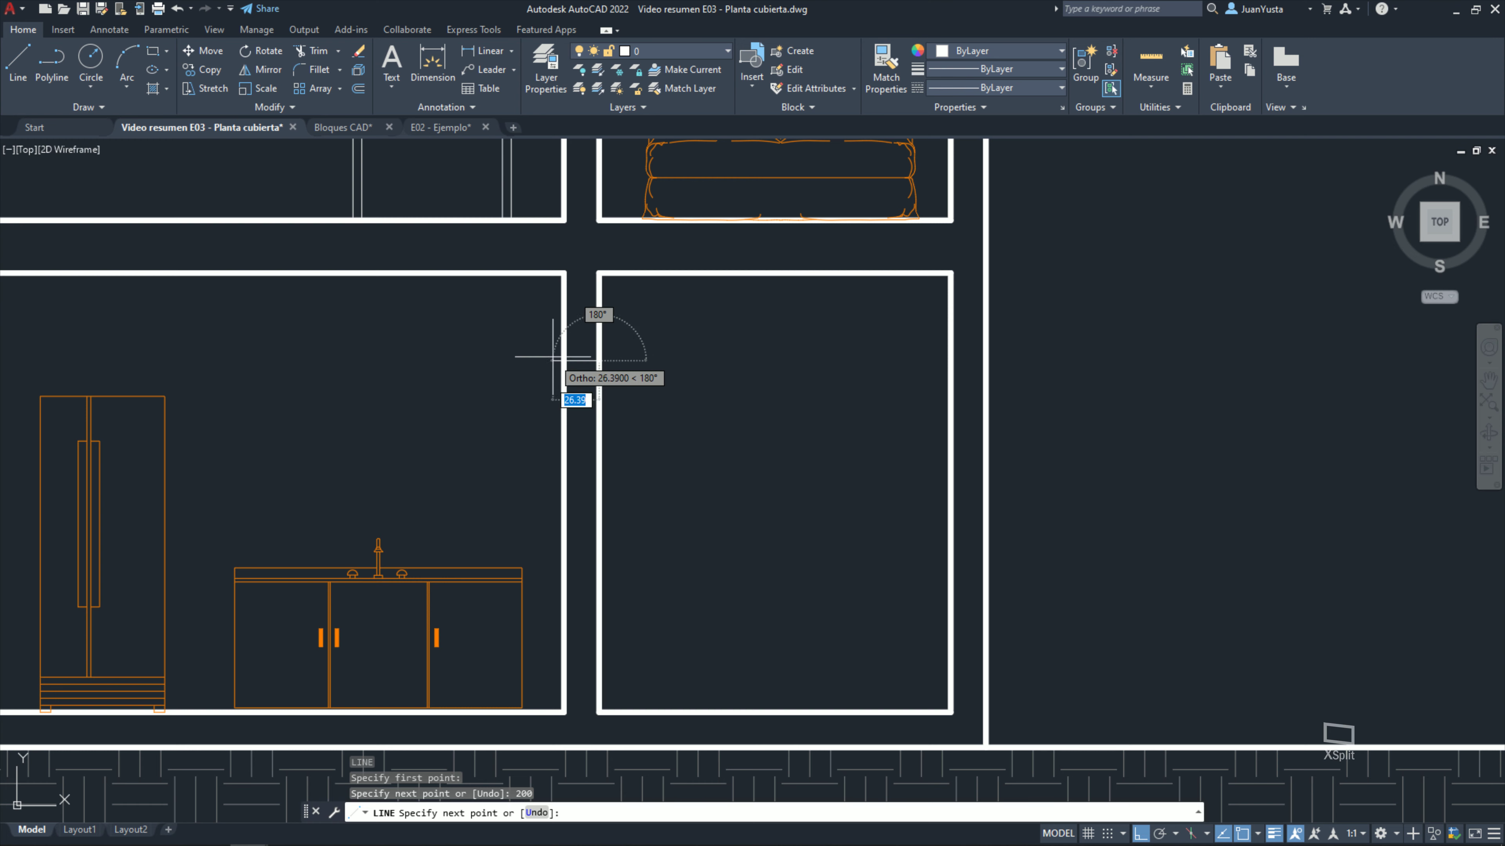
key("Escape")
type("tr")
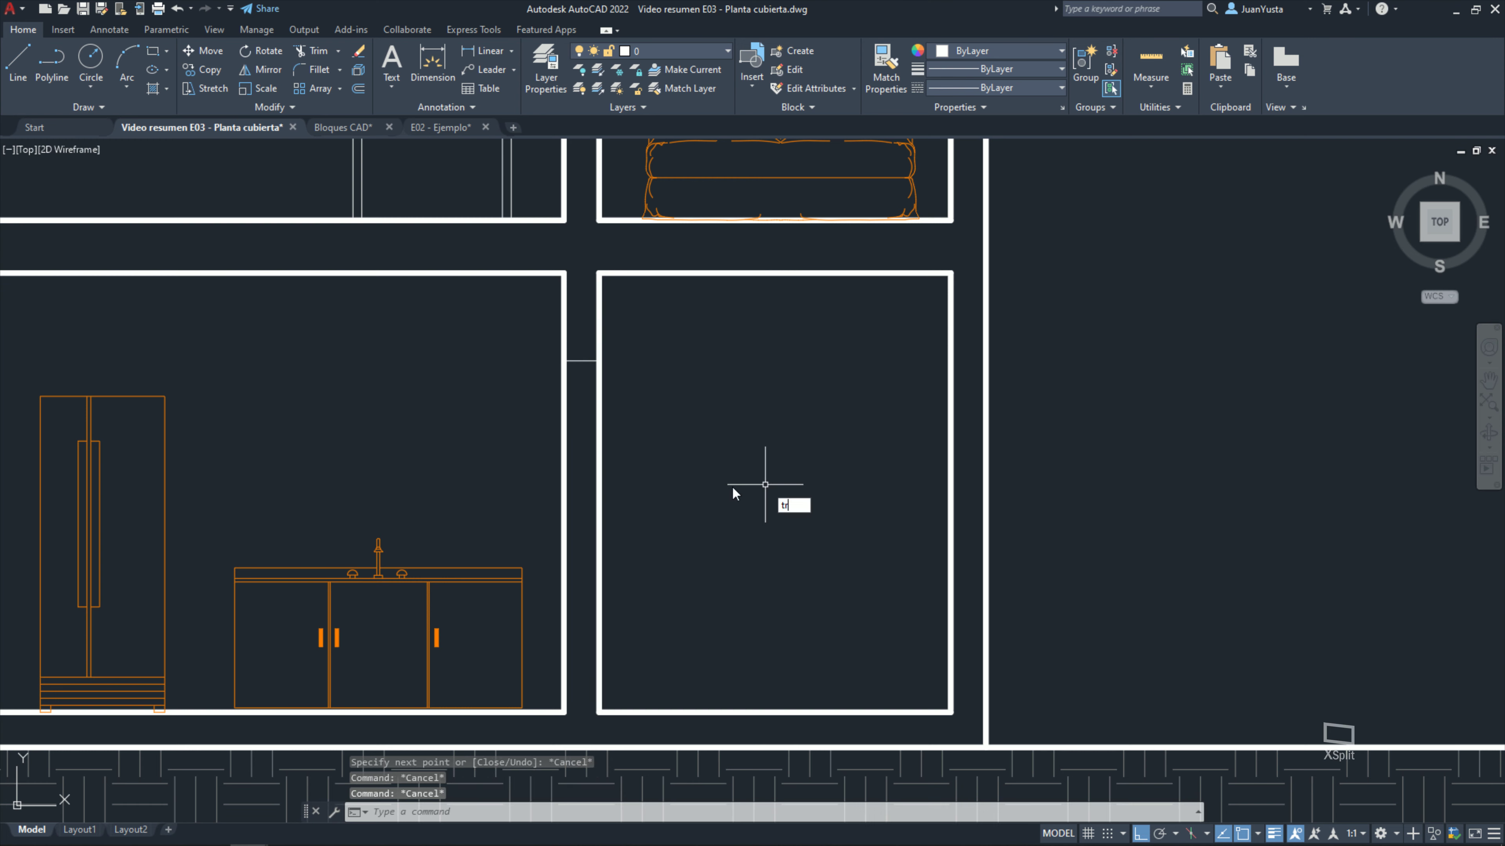
Step: Trim the wall lines below the opening and stretch the bottom-left wall line to close the gap
key("Return")
left_click(596, 474)
key("Escape")
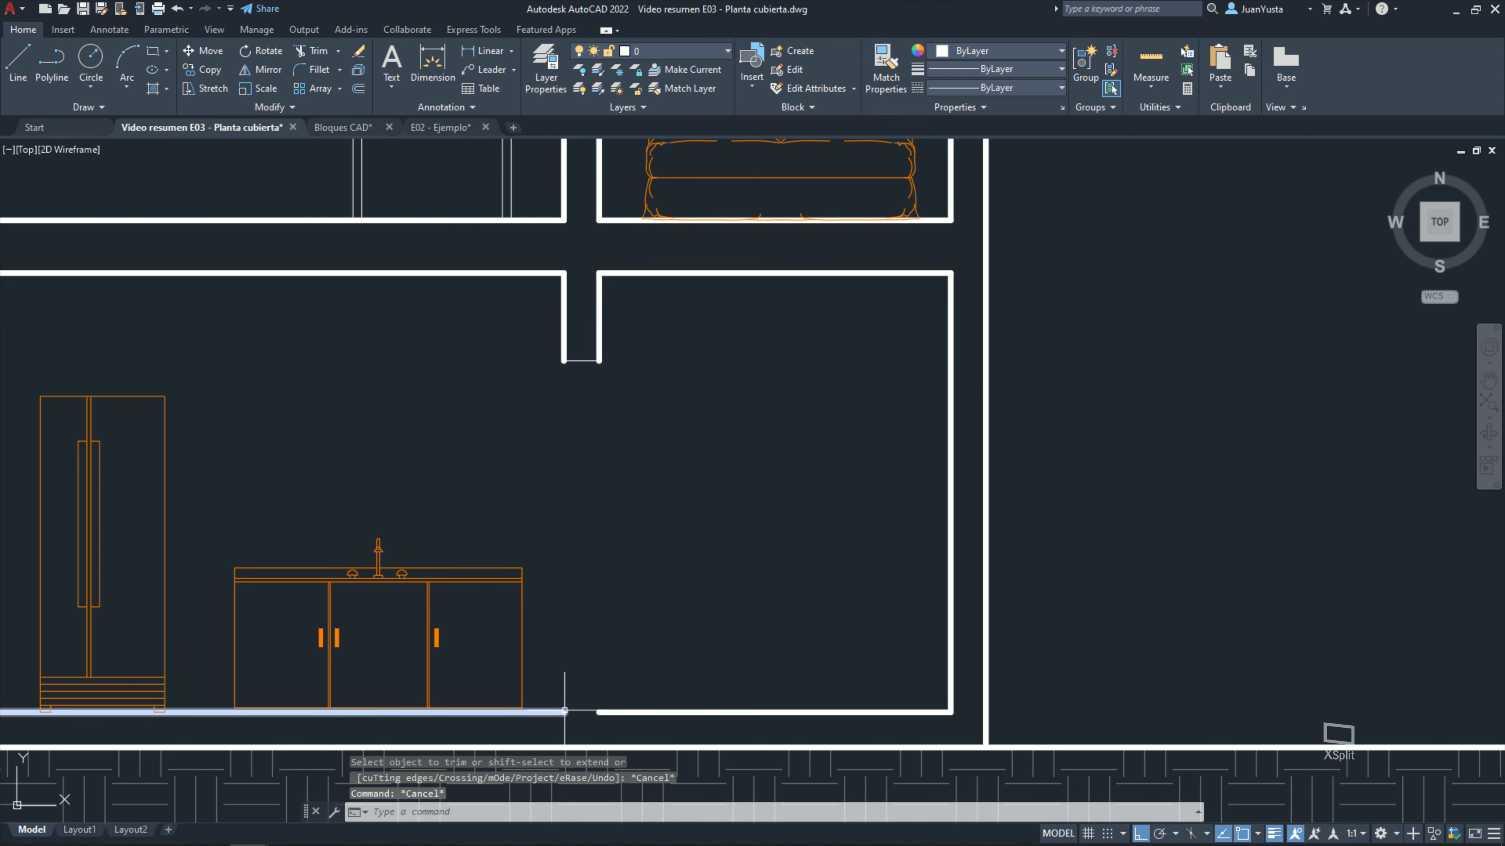
left_click(565, 710)
left_click(597, 712)
key("Escape")
key("Escape")
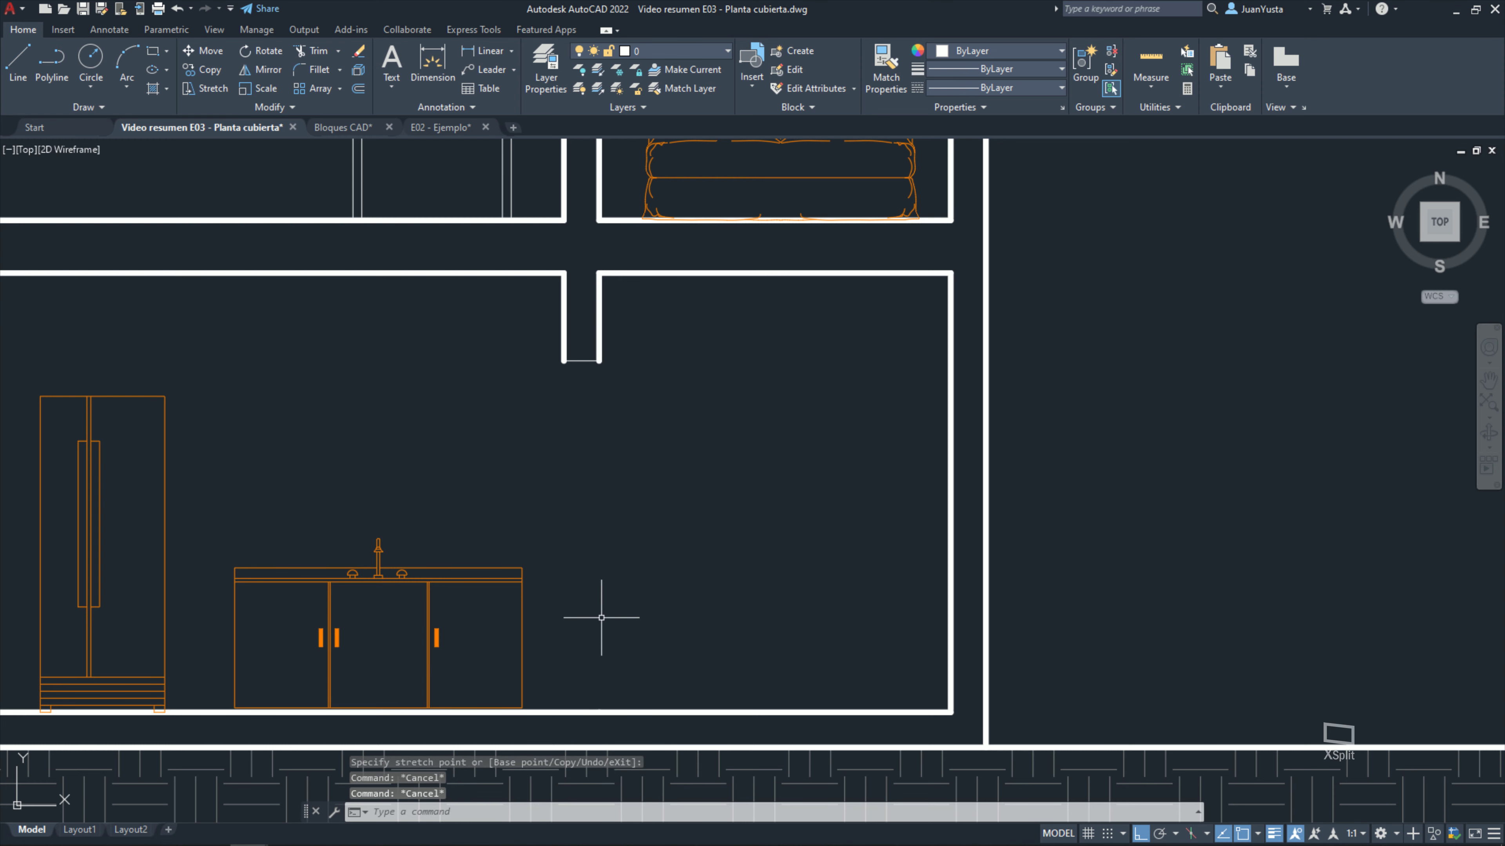
type("ma")
Step: Match the thin closing segment to the thick wall line's properties
key("Return")
left_click(599, 327)
left_click(584, 361)
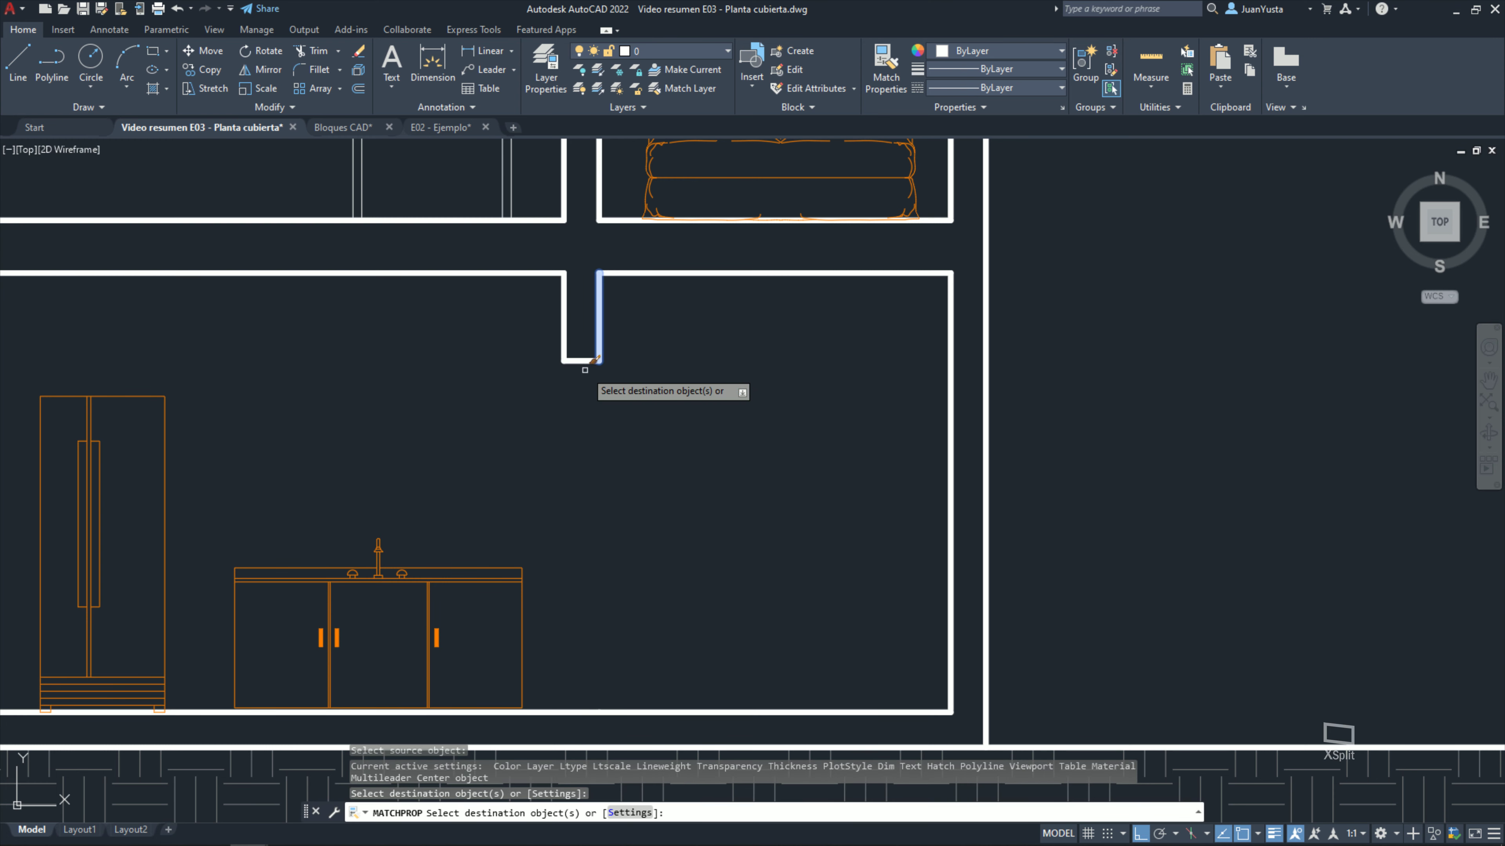
key("Escape")
Step: Drop thin vertical lines from the notch's left and right top corners to the kitchen floor
key("Return")
left_click(563, 363)
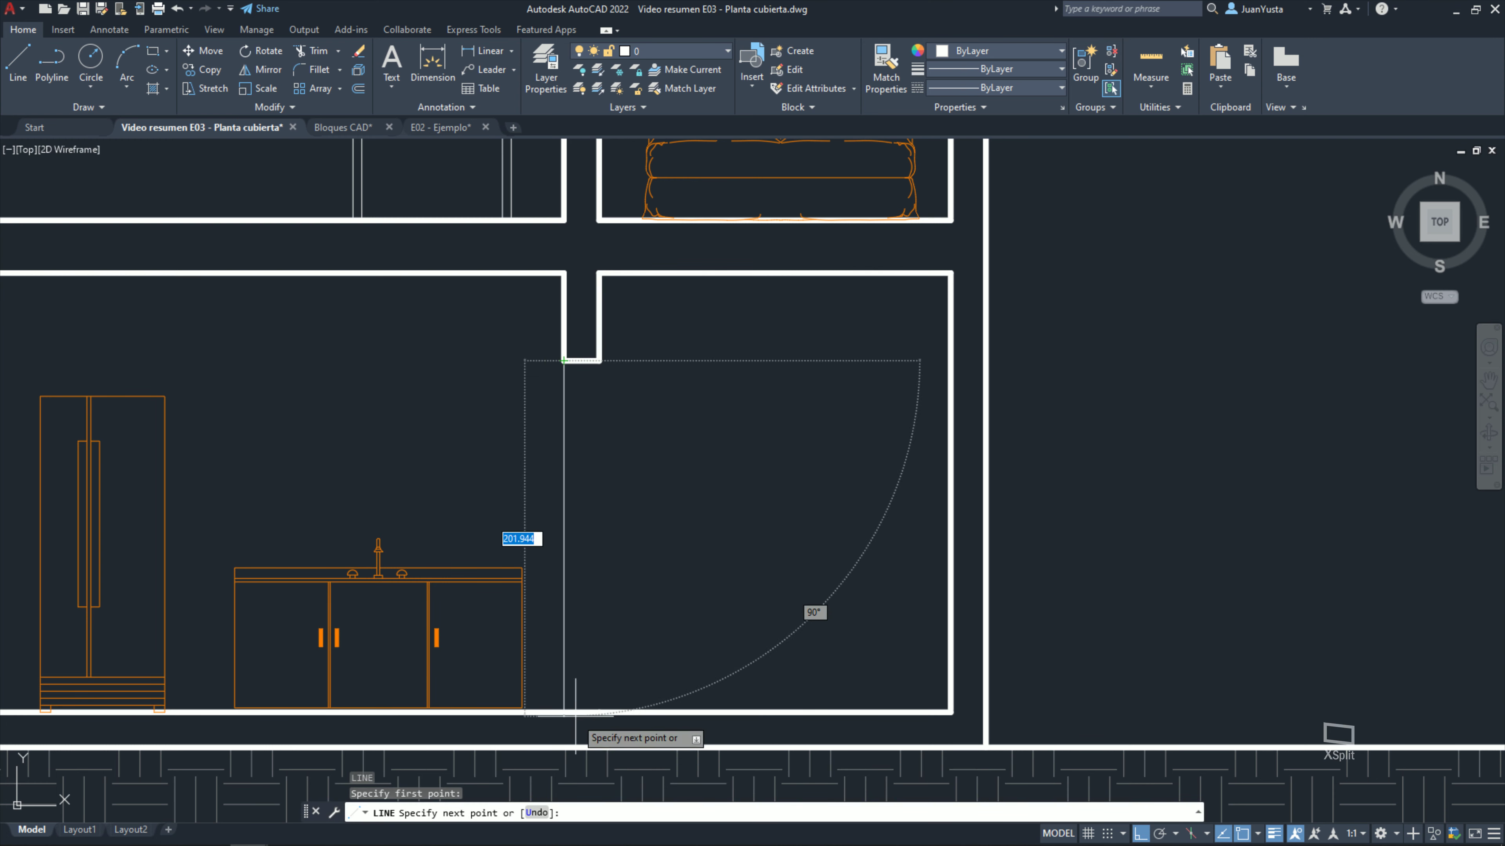
left_click(563, 711)
key("Escape")
key("Return")
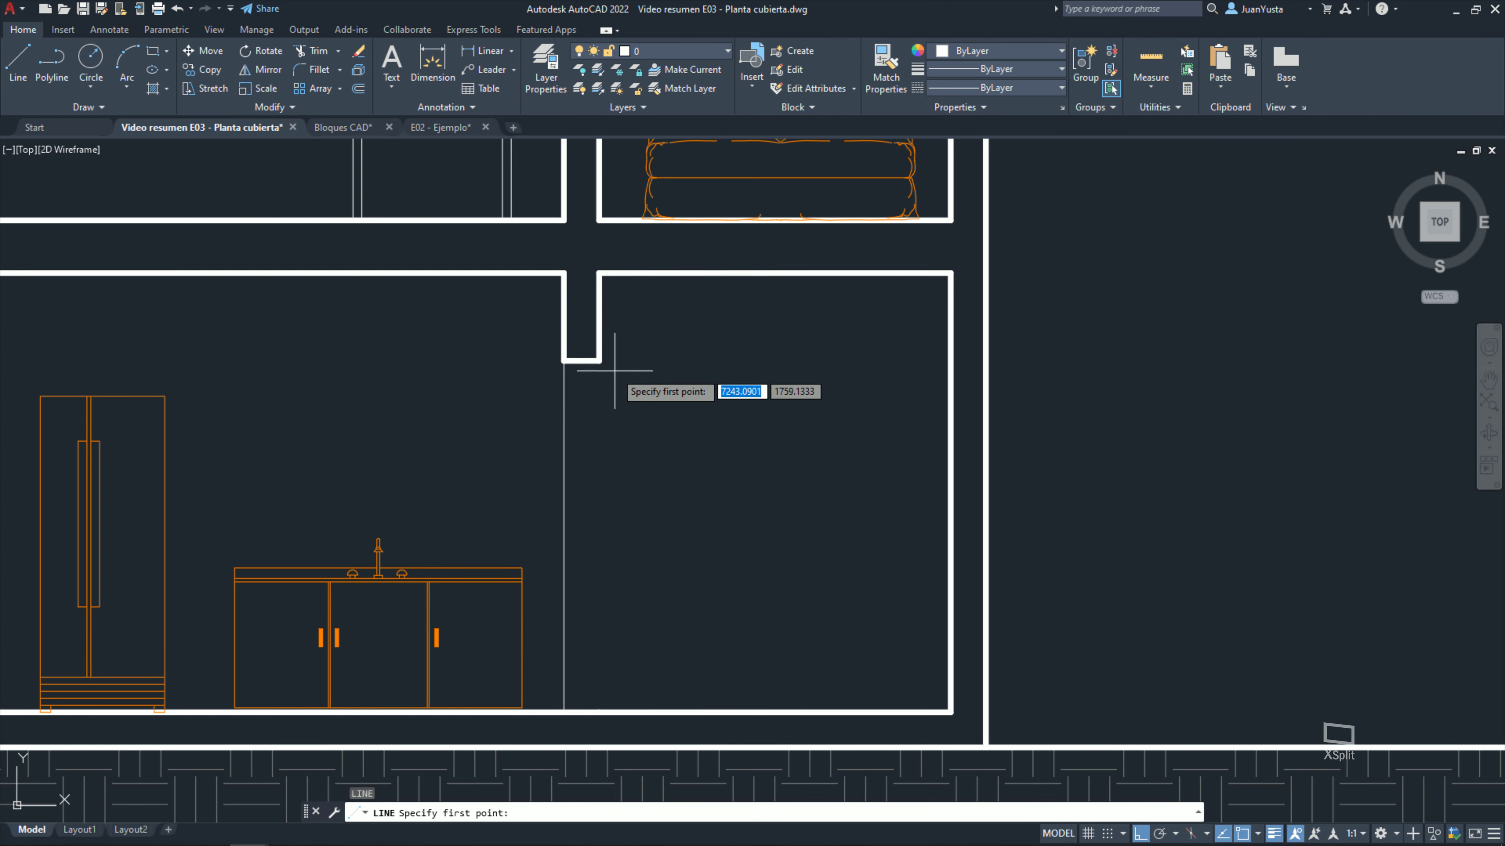
left_click(599, 360)
left_click(599, 711)
key("Escape")
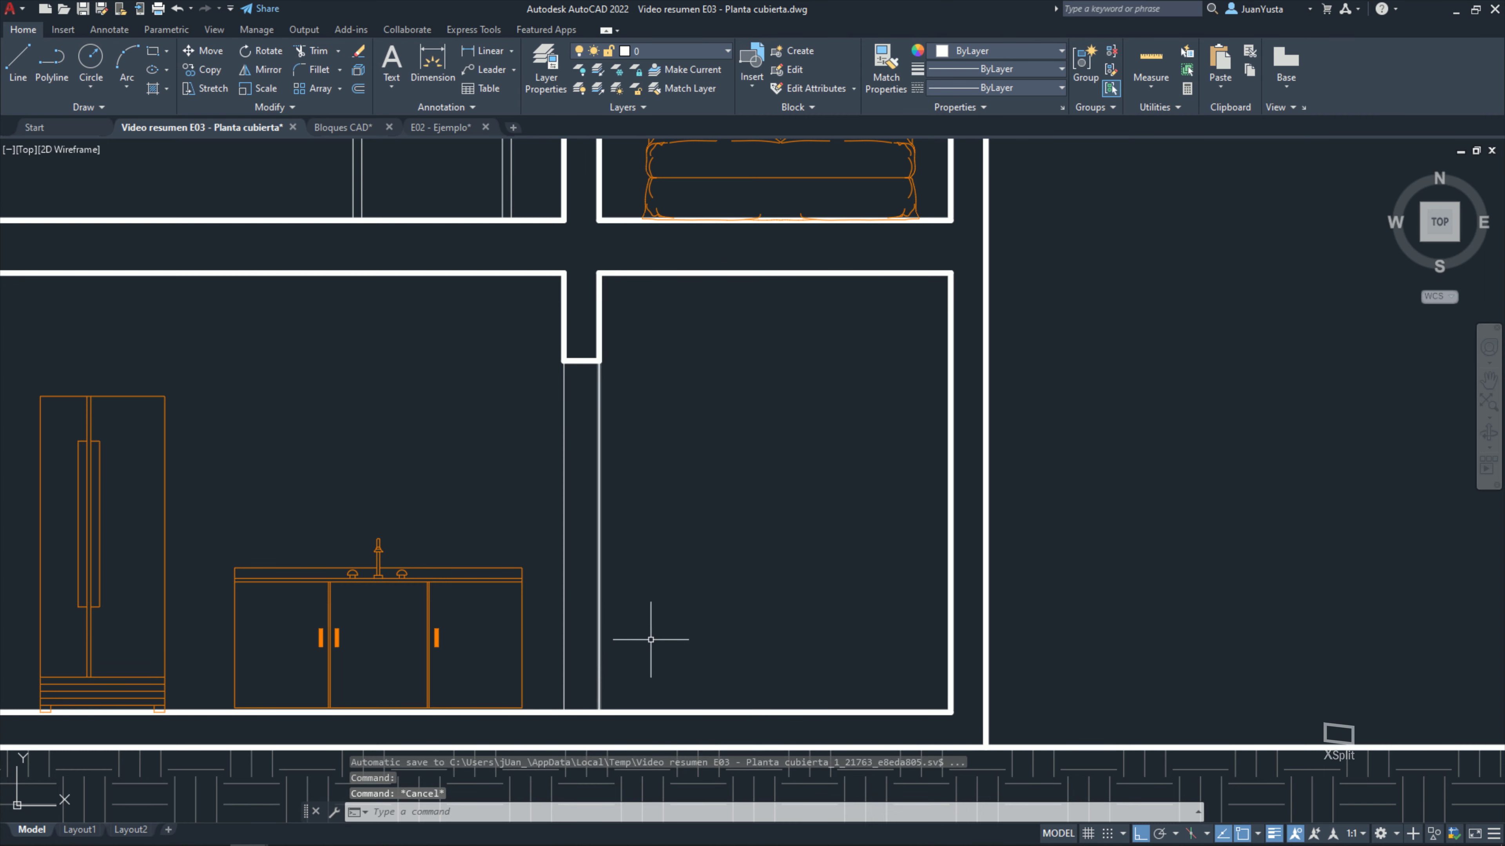
scroll(766, 521, "up", 2)
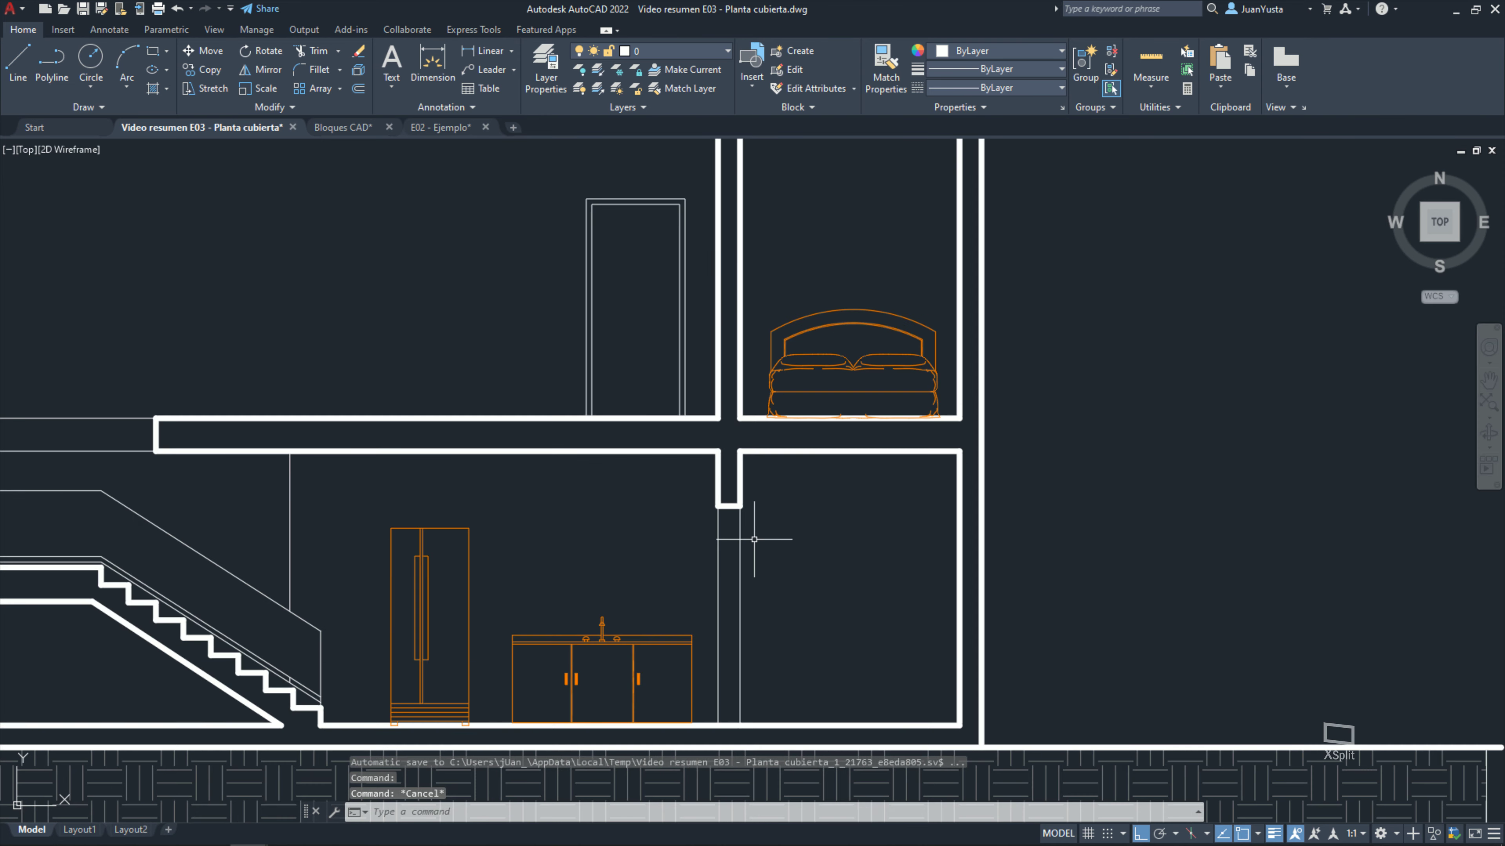
scroll(661, 615, "up", 2)
scroll(533, 413, "up", 2)
scroll(647, 480, "down", 5)
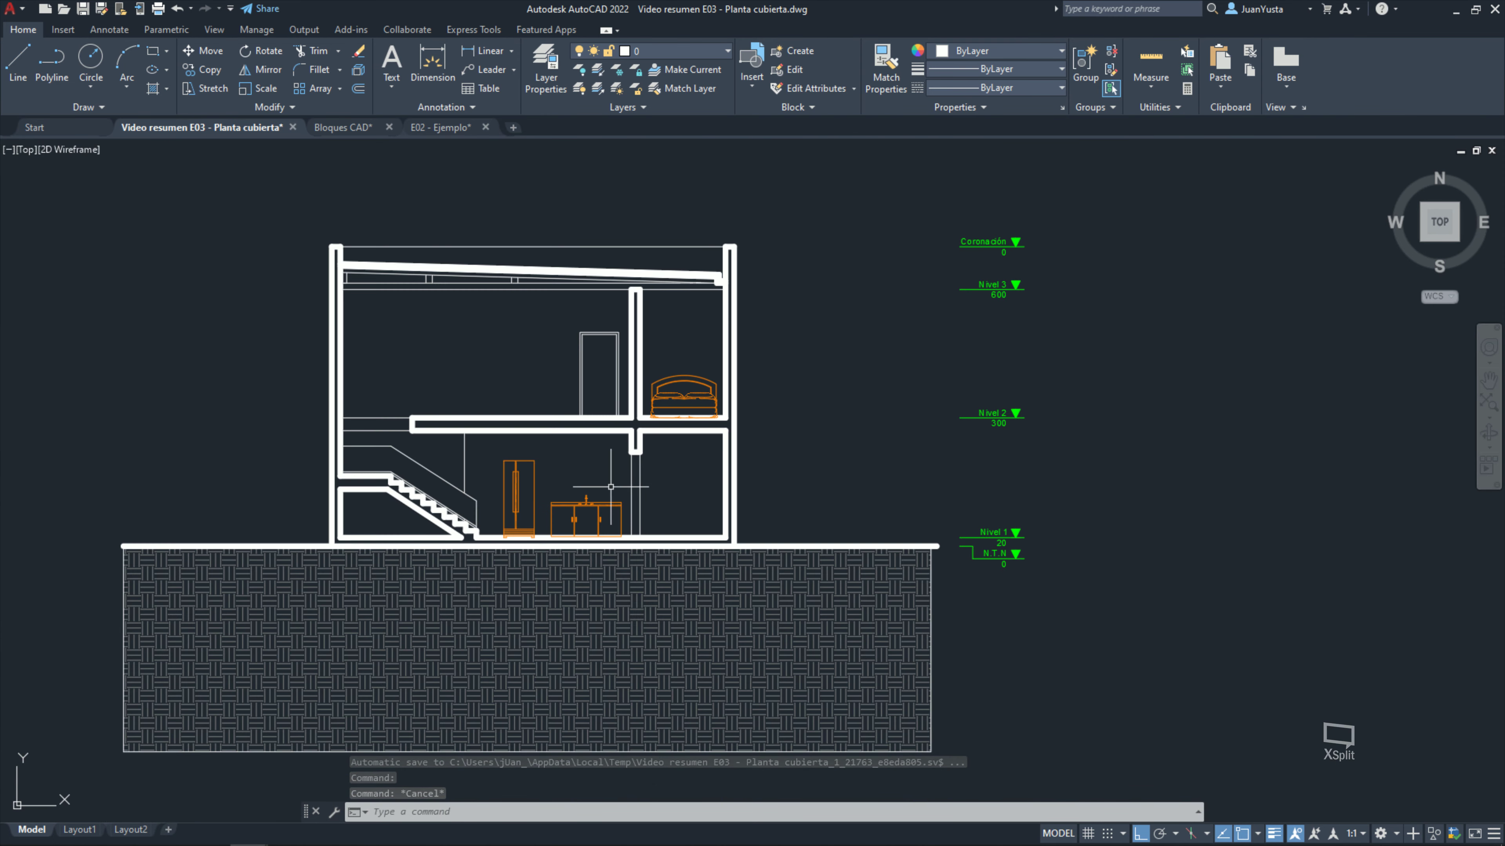
scroll(829, 451, "up", 2)
scroll(867, 440, "up", 2)
scroll(748, 458, "up", 1)
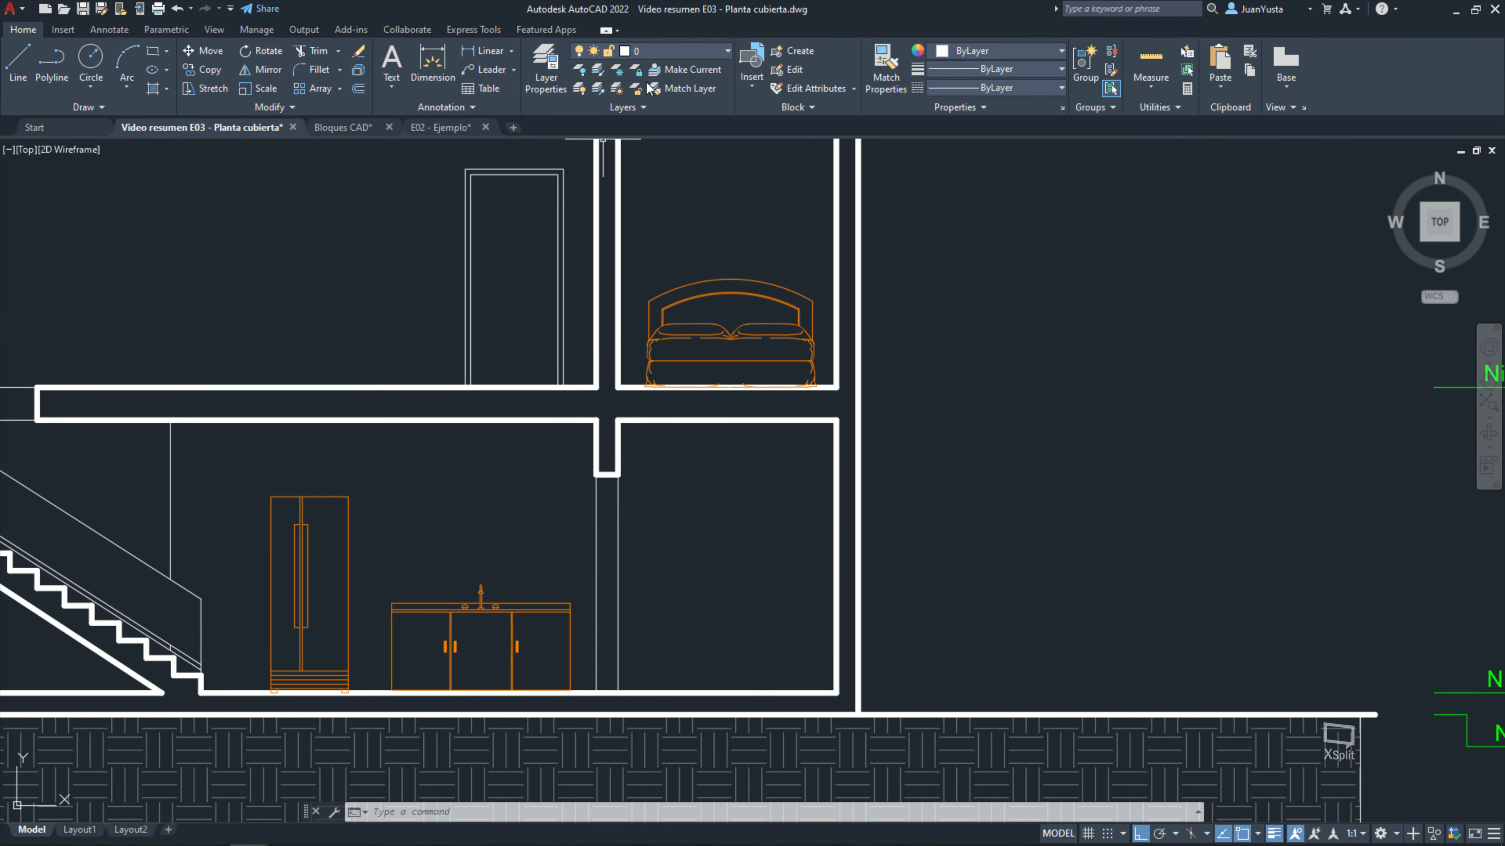
Step: Make Cotas the current layer and dimension the 20 floor thickness
left_click(714, 52)
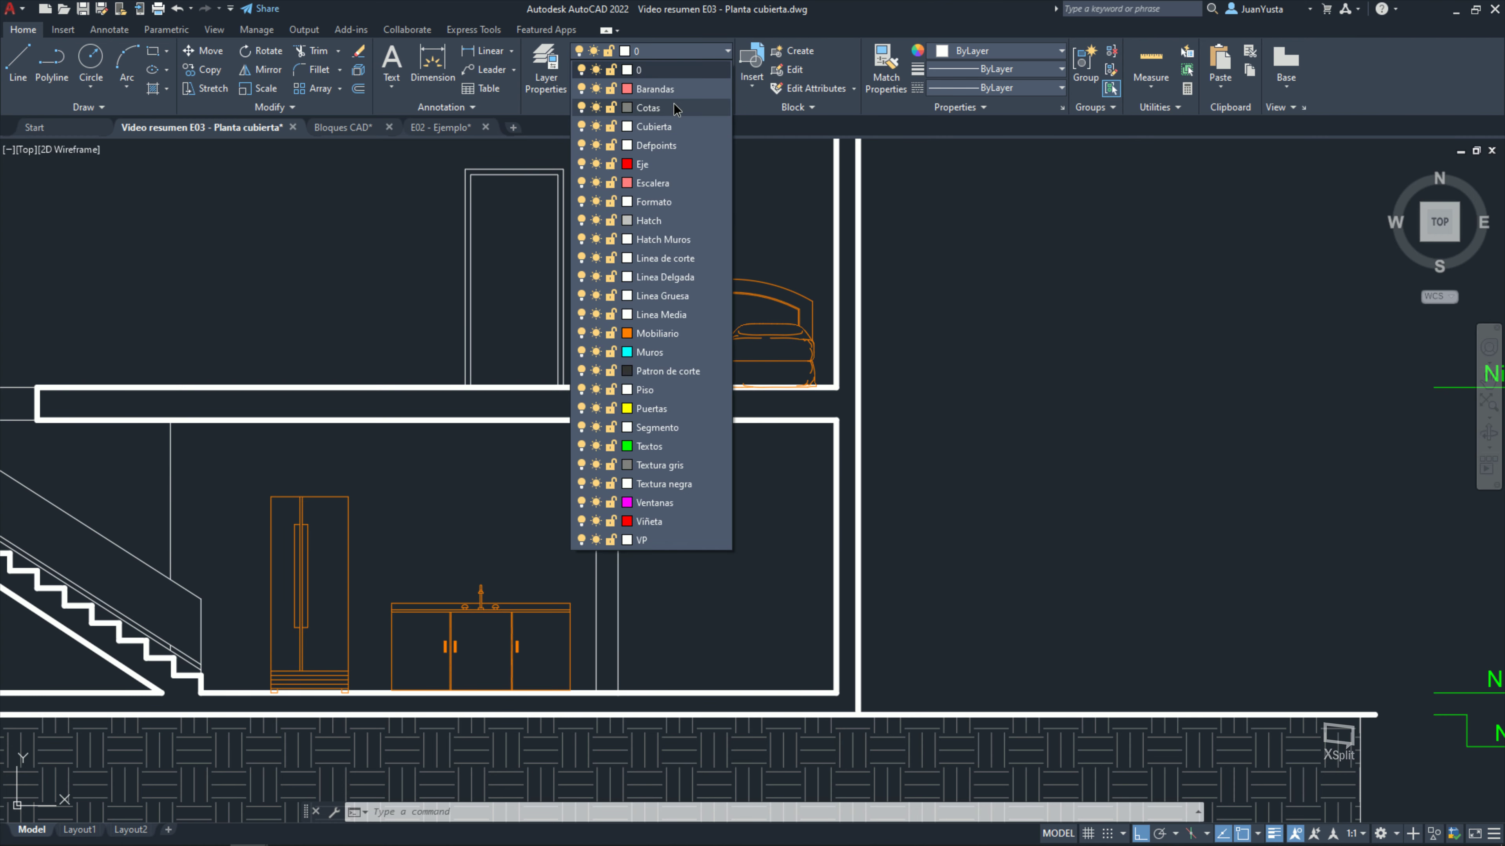
left_click(674, 104)
left_click(494, 52)
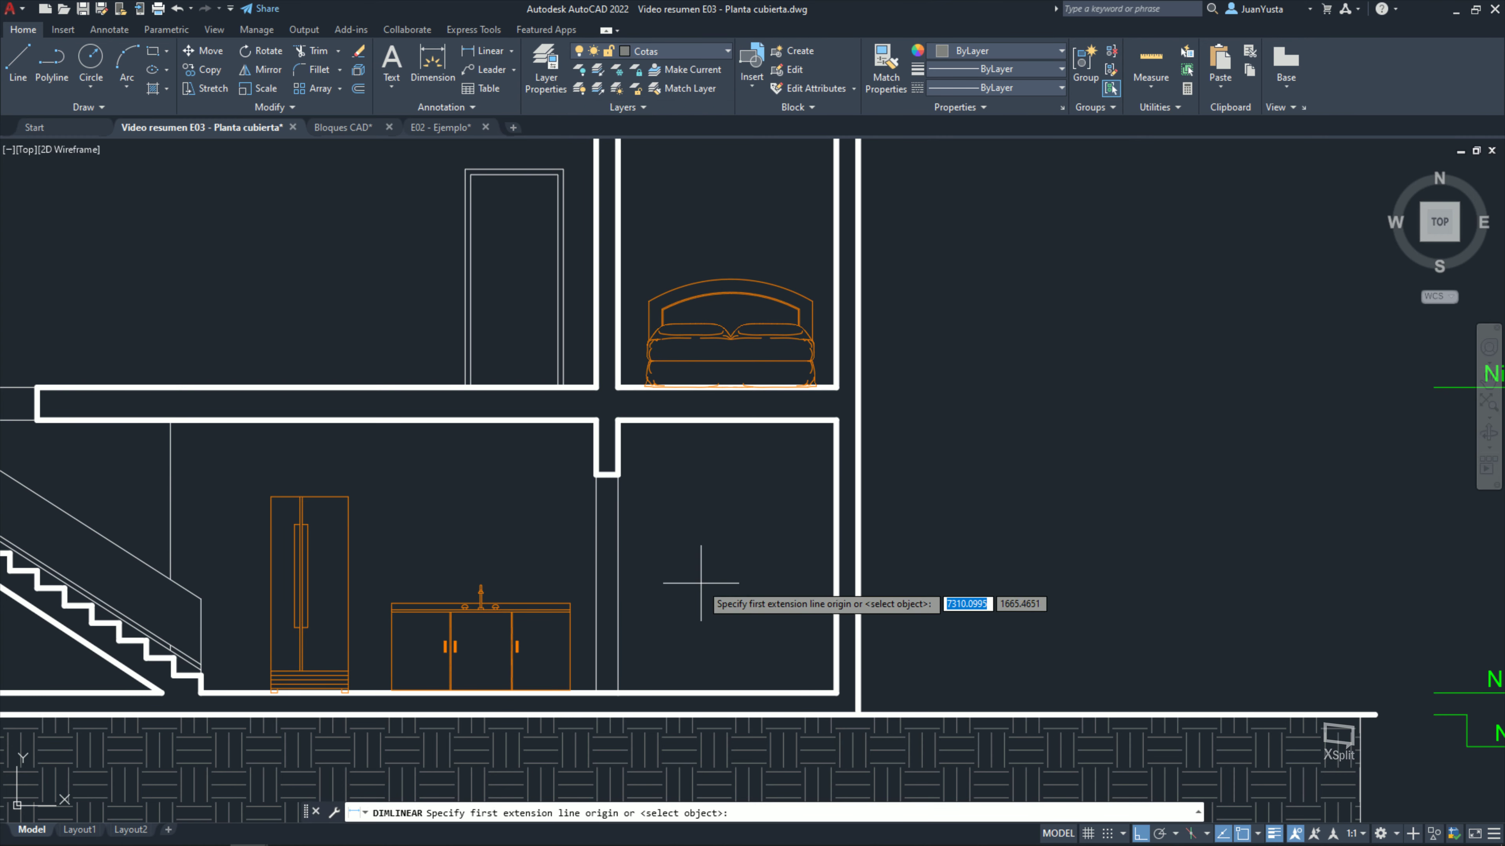
scroll(653, 717, "up", 4)
left_click(652, 717)
left_click(652, 663)
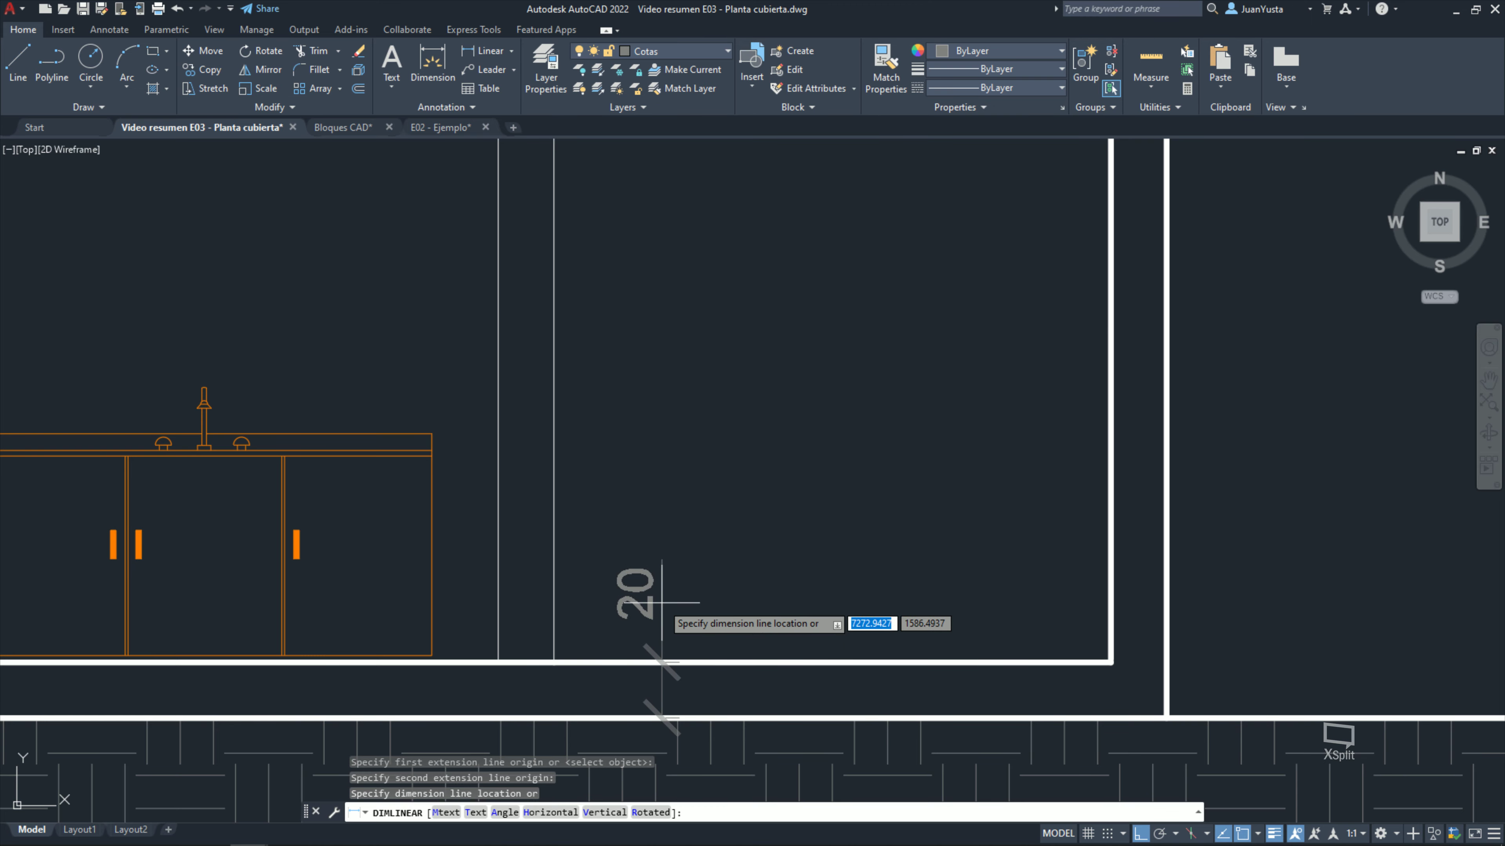
left_click(661, 682)
Step: Add the 250 storey-height dimension from the floor line to the upper slab
left_click(468, 53)
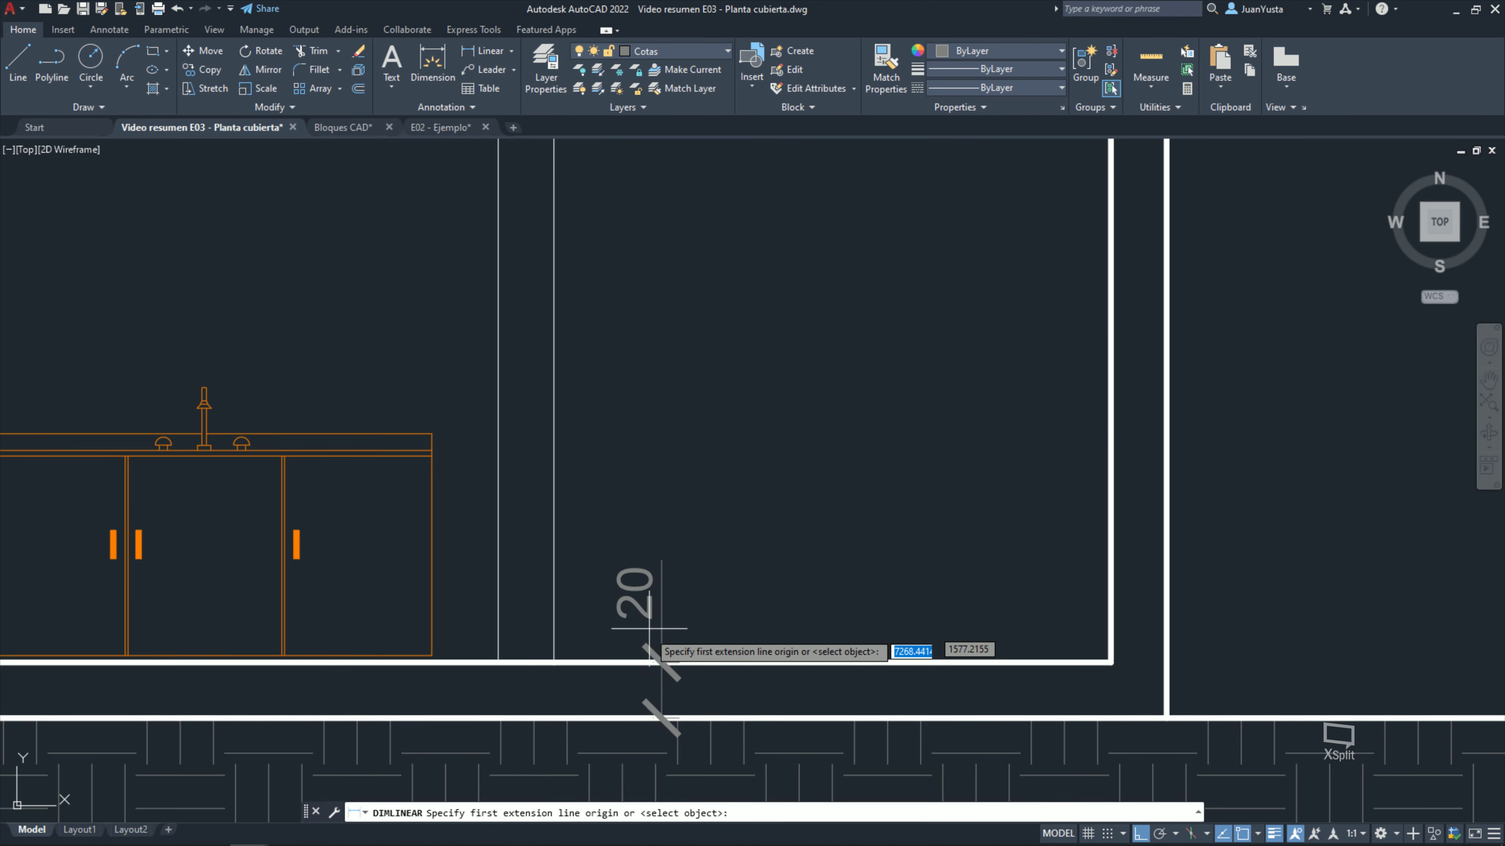
left_click(661, 662)
scroll(661, 662, "down", 4)
left_click(660, 415)
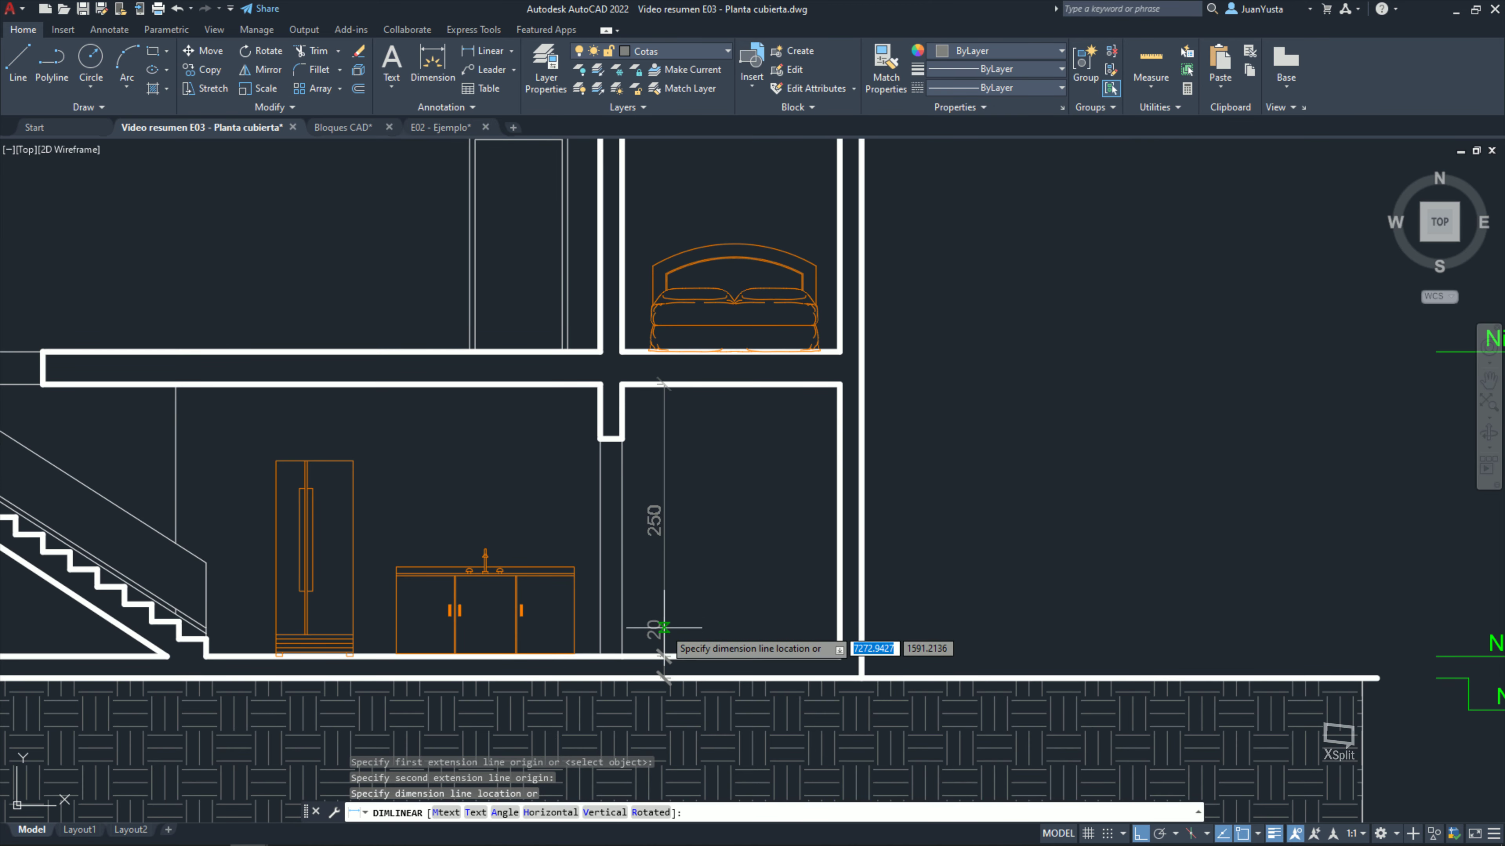
scroll(658, 652, "up", 10)
left_click(597, 436)
scroll(597, 435, "down", 8)
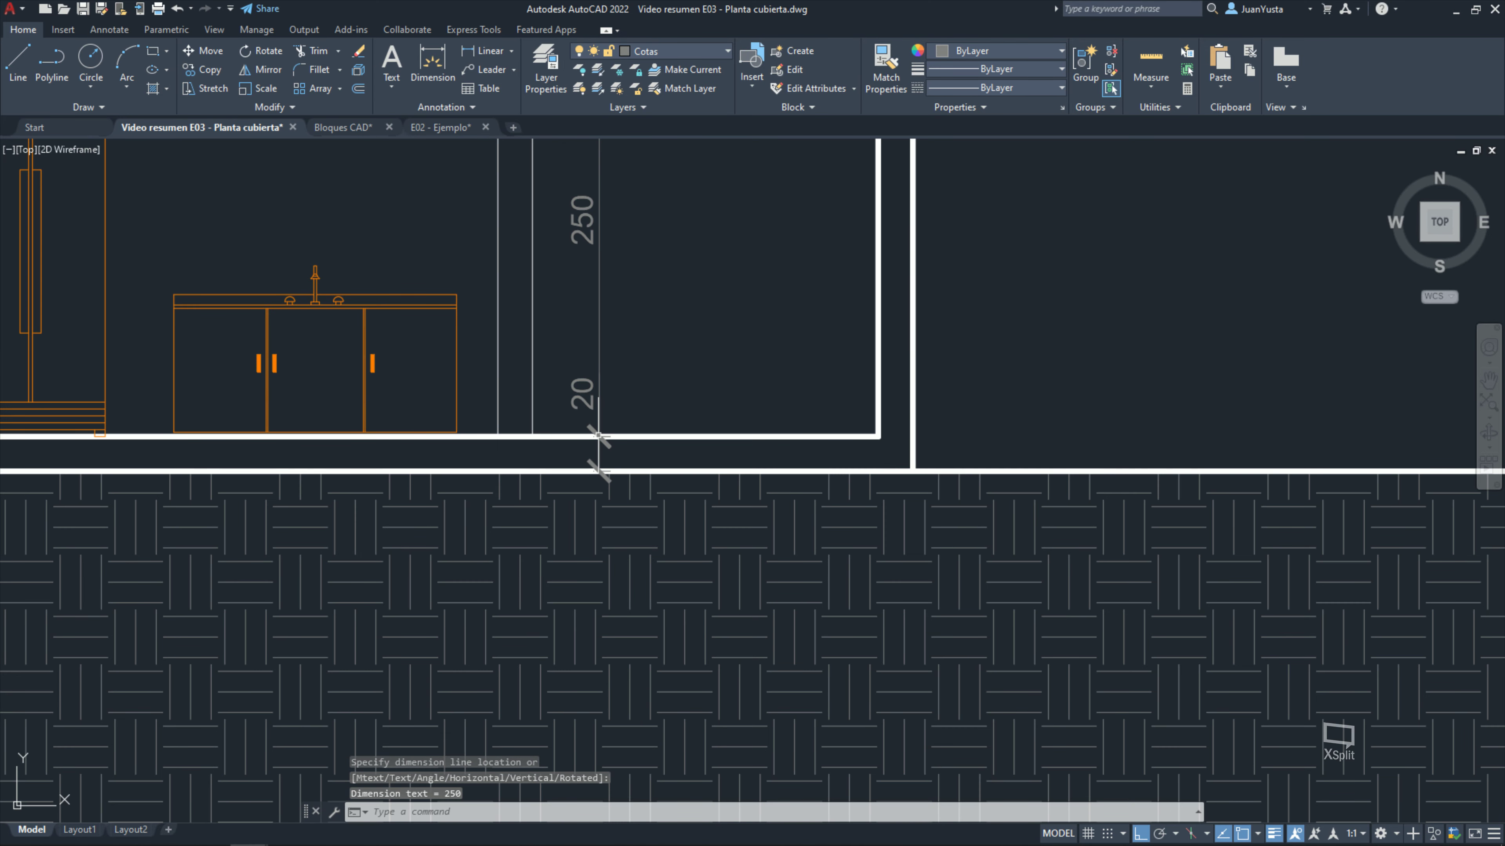
Step: Add the 30 slab-thickness dimension
left_click(489, 57)
scroll(672, 391, "up", 5)
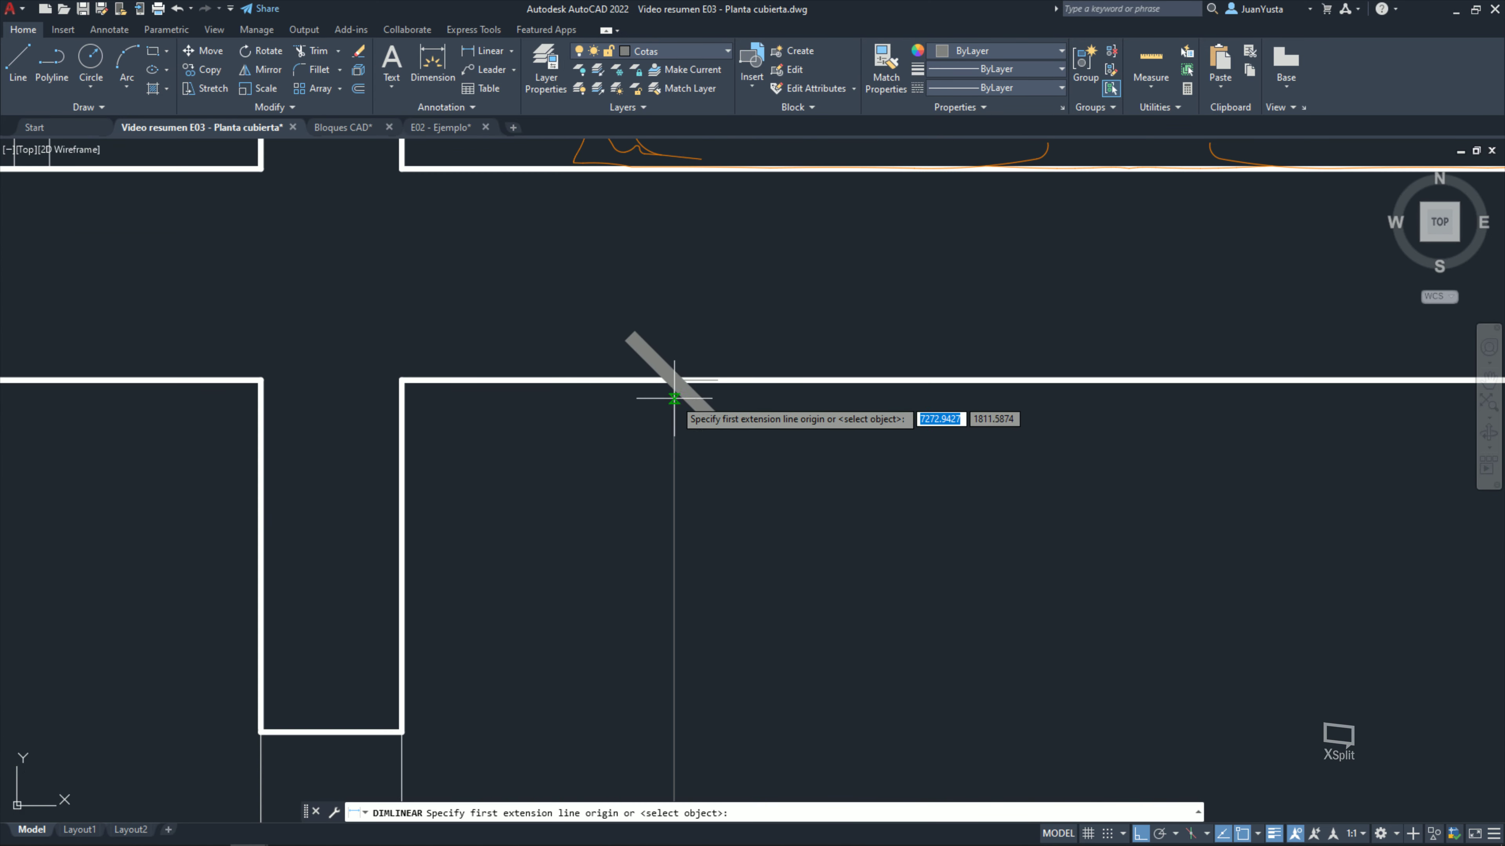
left_click(674, 380)
left_click(674, 169)
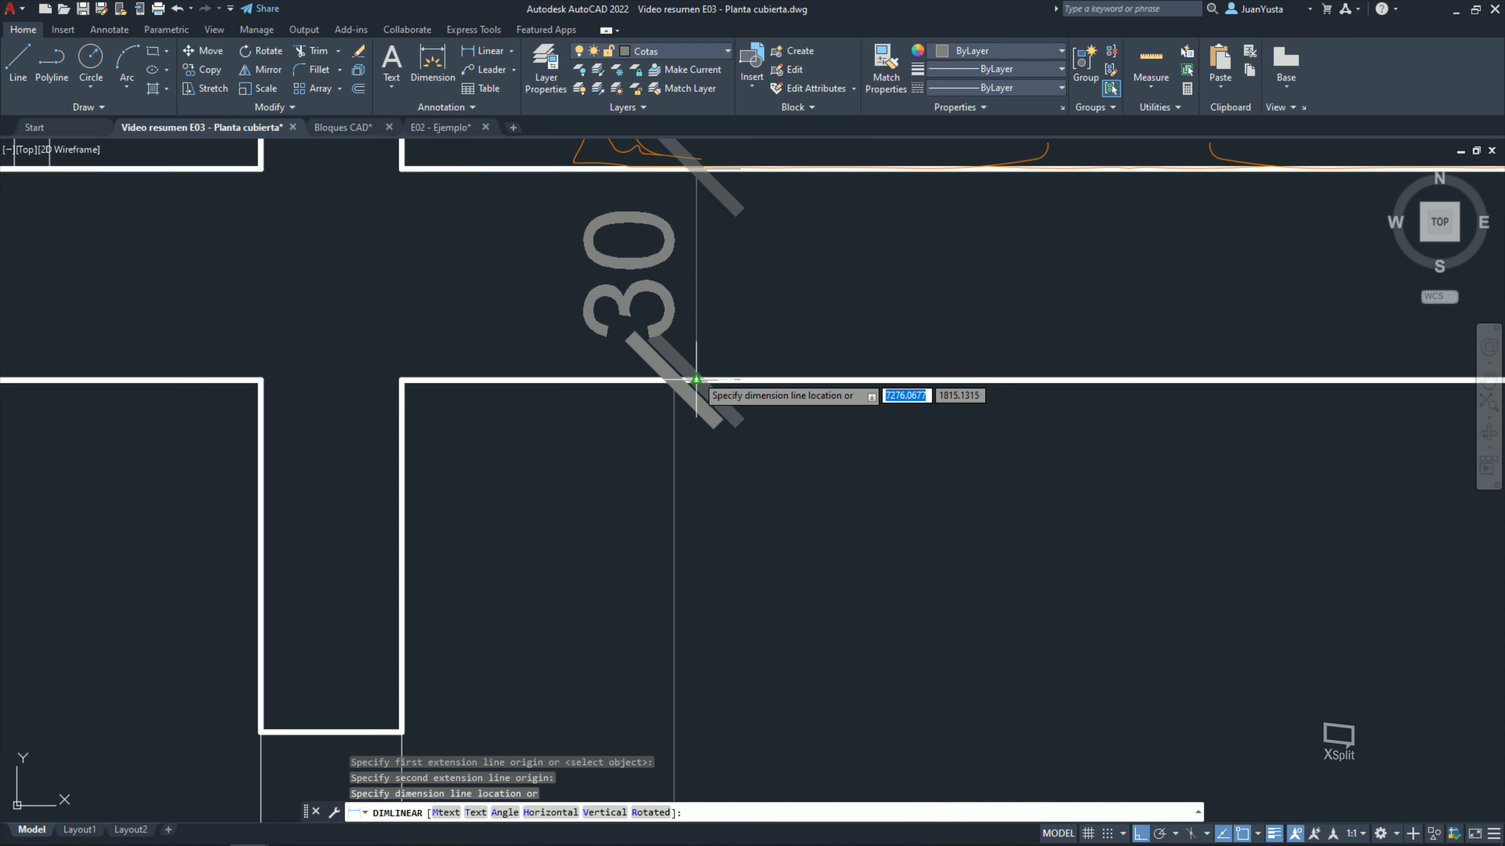
left_click(675, 378)
scroll(675, 378, "down", 5)
middle_click_drag(675, 378, 631, 566)
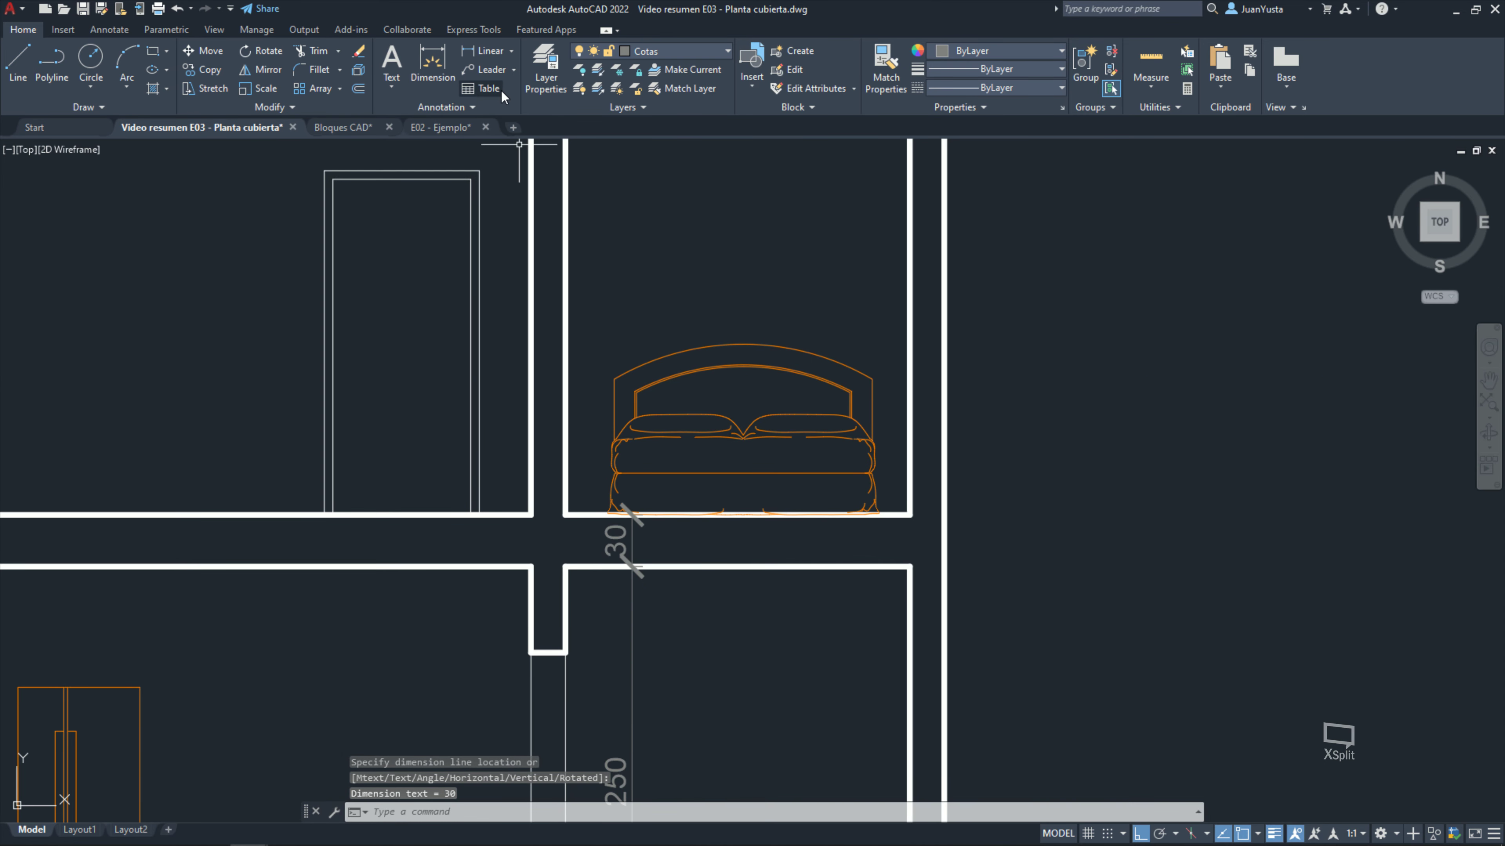
Step: Dimension the 300 upper storey from the bedroom floor to the roof underside
left_click(475, 55)
scroll(617, 519, "up", 5)
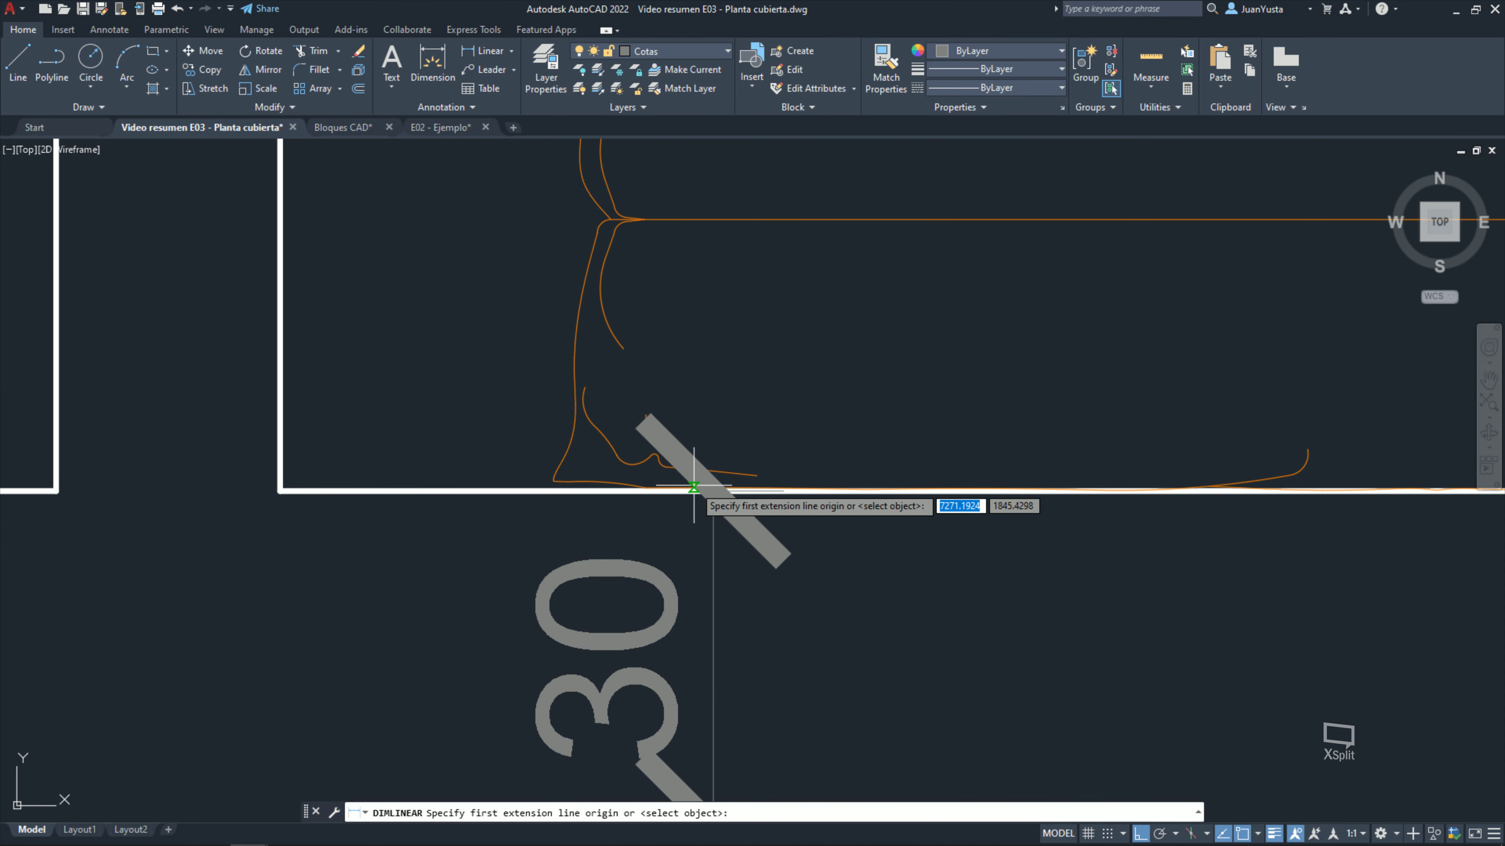
left_click(713, 491)
scroll(712, 504, "down", 5)
scroll(689, 302, "up", 5)
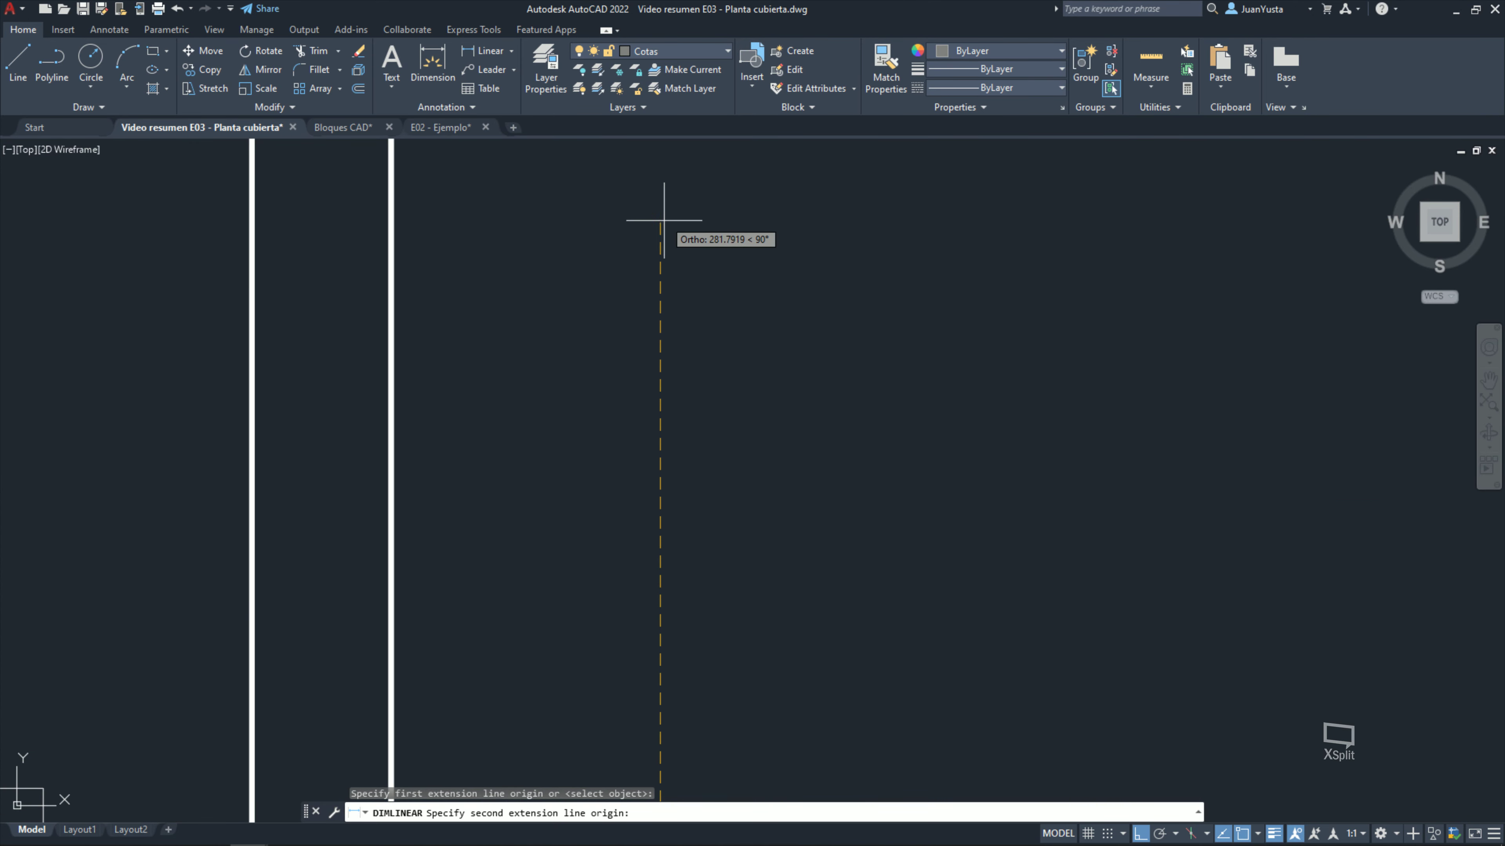
middle_click_drag(664, 219, 658, 394)
left_click(658, 383)
scroll(658, 383, "down", 5)
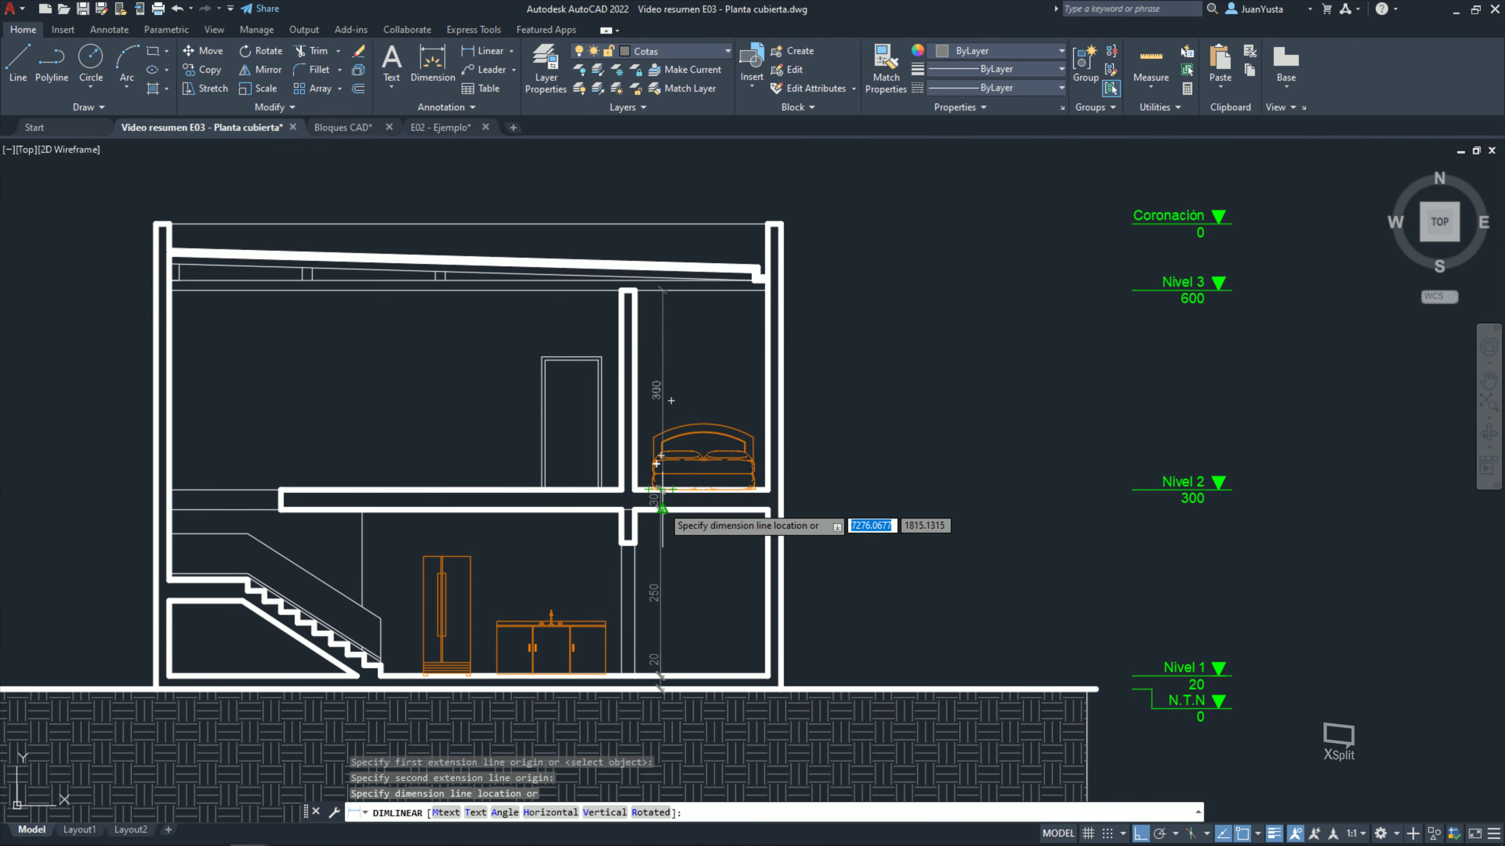
scroll(662, 509, "up", 3)
scroll(642, 410, "up", 3)
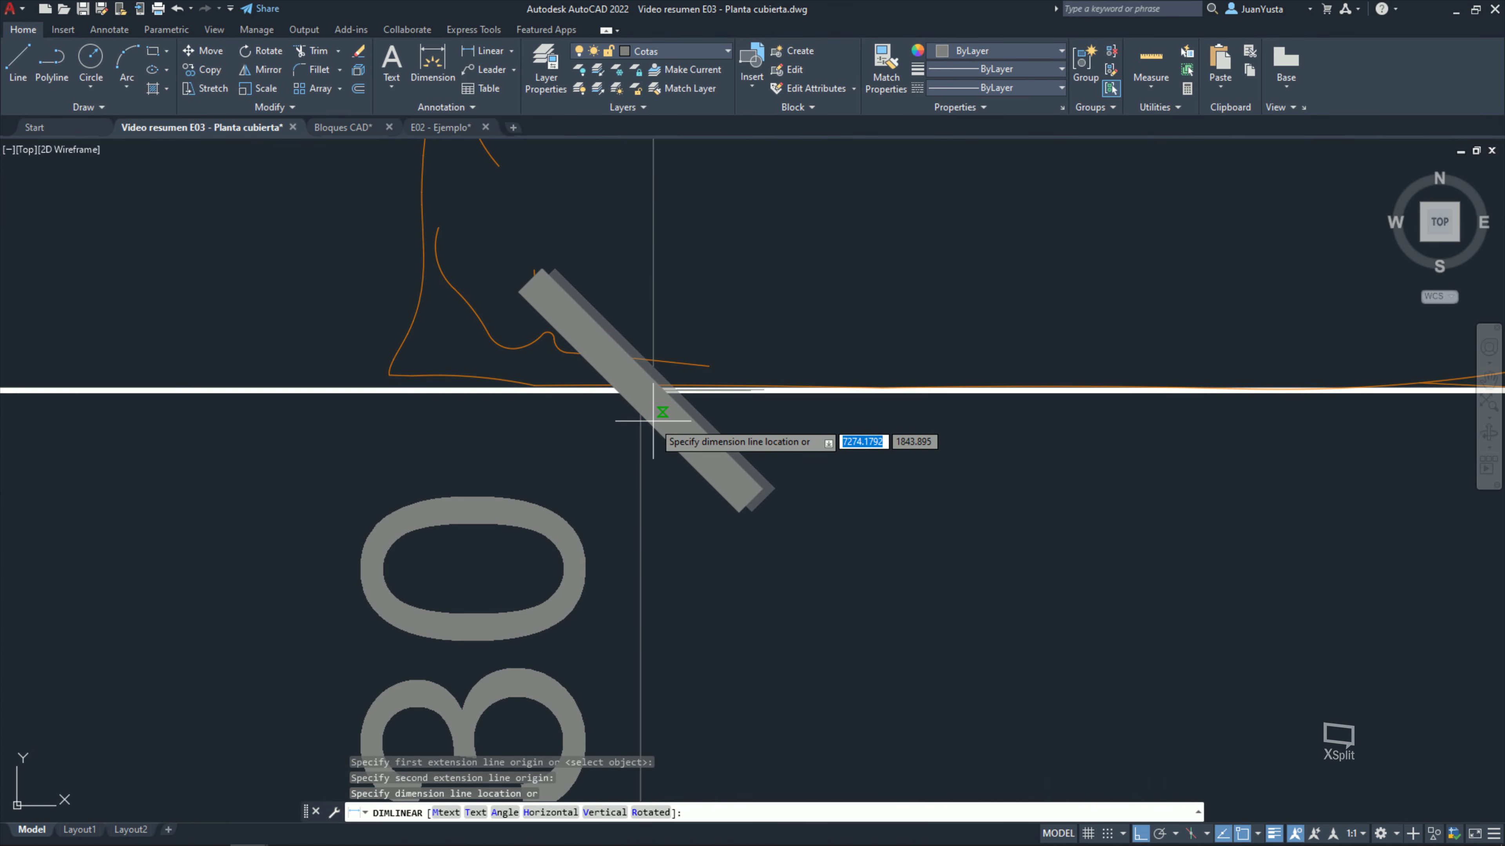
left_click(640, 389)
scroll(662, 481, "down", 3)
scroll(682, 456, "up", 3)
Step: Check the new 300 dimension, then select the 30 slab dimension
left_click(653, 508)
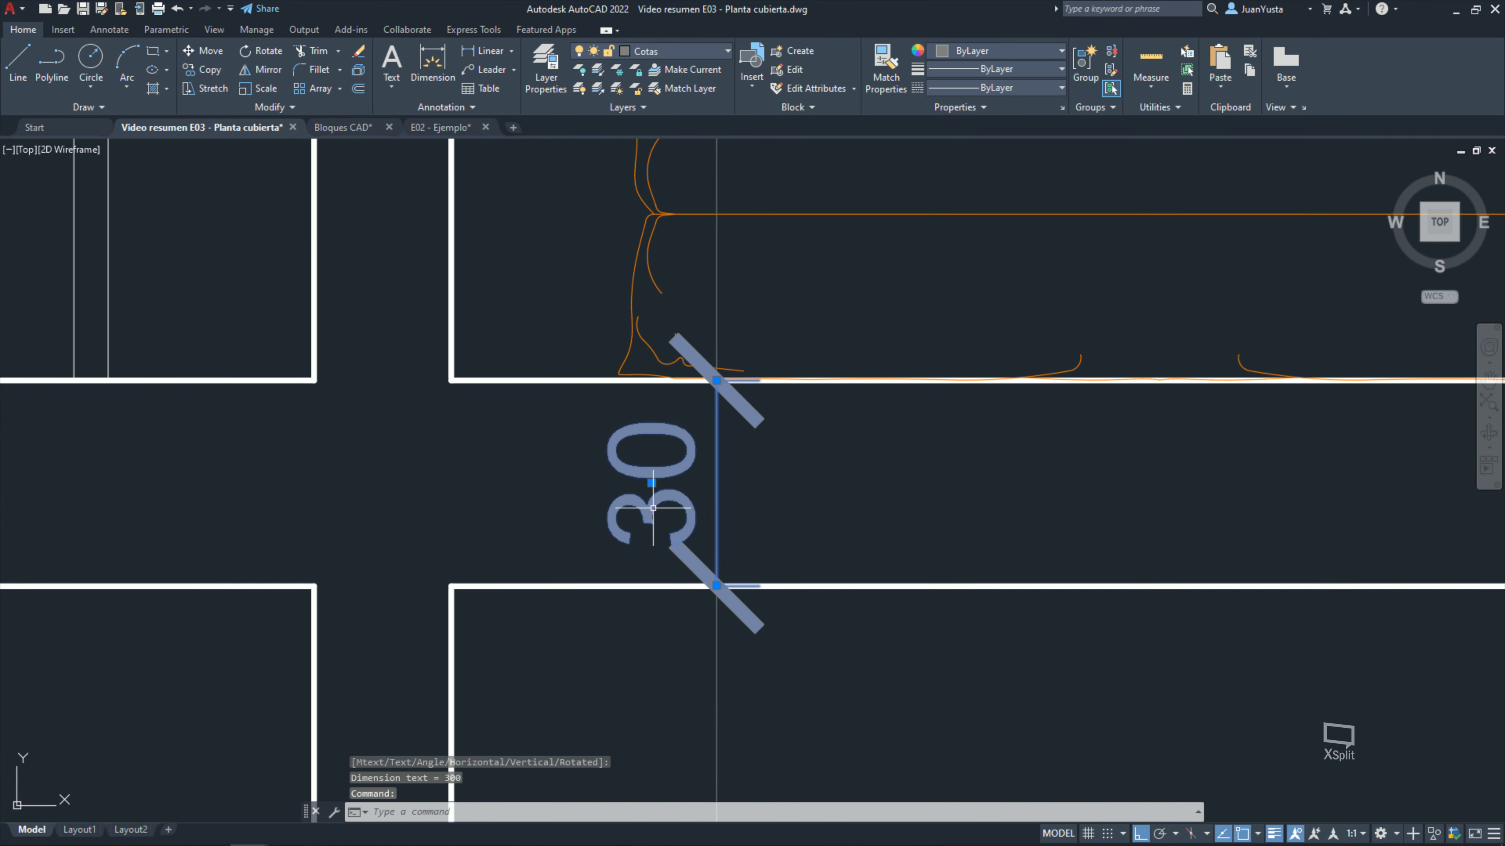
middle_click_drag(653, 508, 633, 441)
scroll(462, 329, "down", 5)
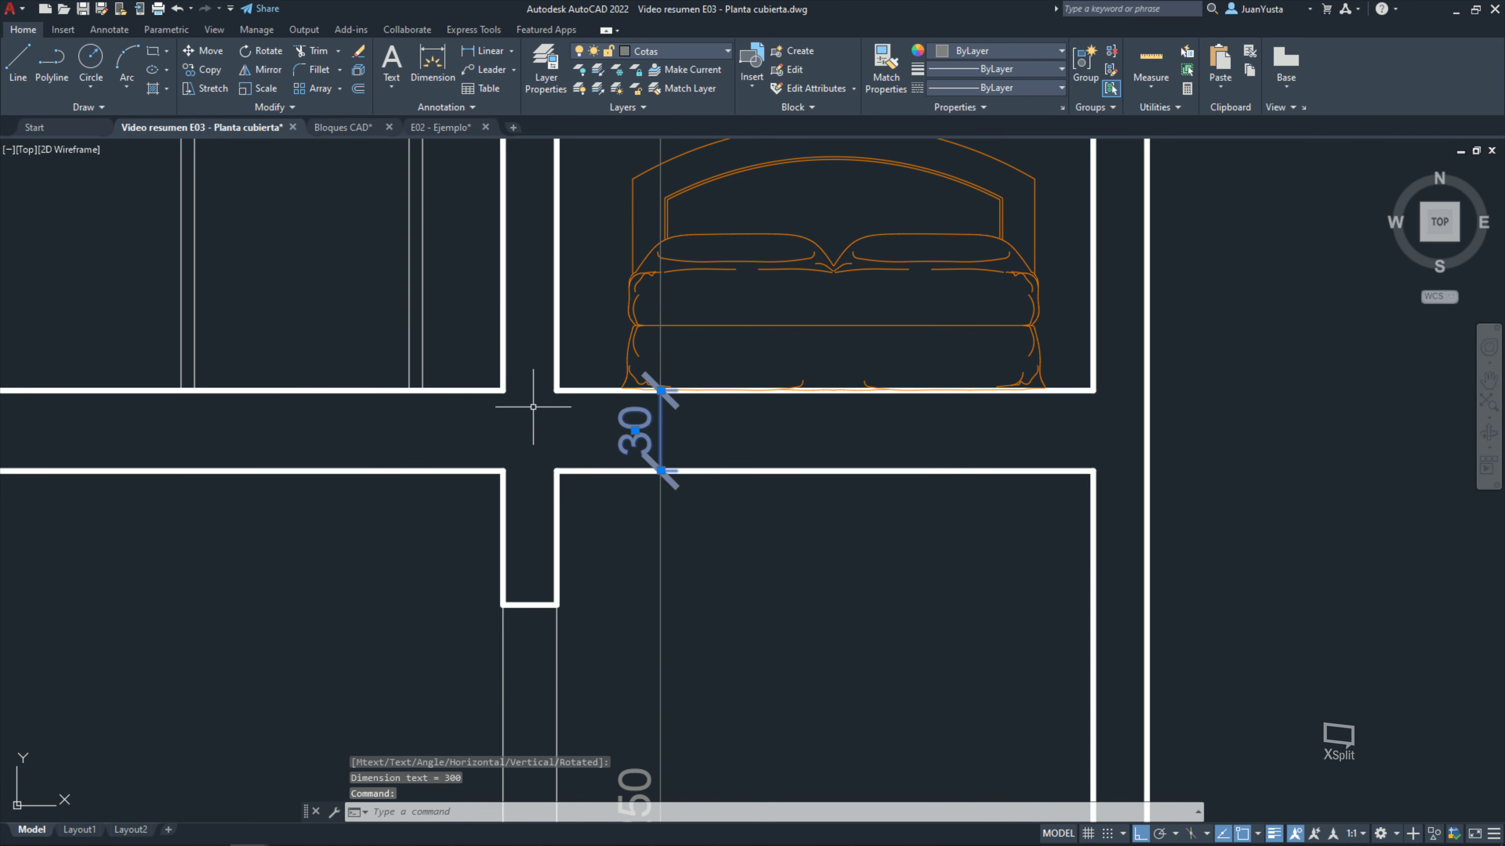
key("Escape")
mouse_move(671, 487)
middle_mouse_down()
mouse_move(538, 141)
mouse_move(598, 337)
middle_mouse_up()
scroll(591, 460, "up", 2)
scroll(575, 141, "down", 4)
scroll(596, 356, "up", 4)
left_click(592, 368)
Step: Move only the 30 dimension's text down below the slab with Move Text Only
scroll(592, 368, "up", 2)
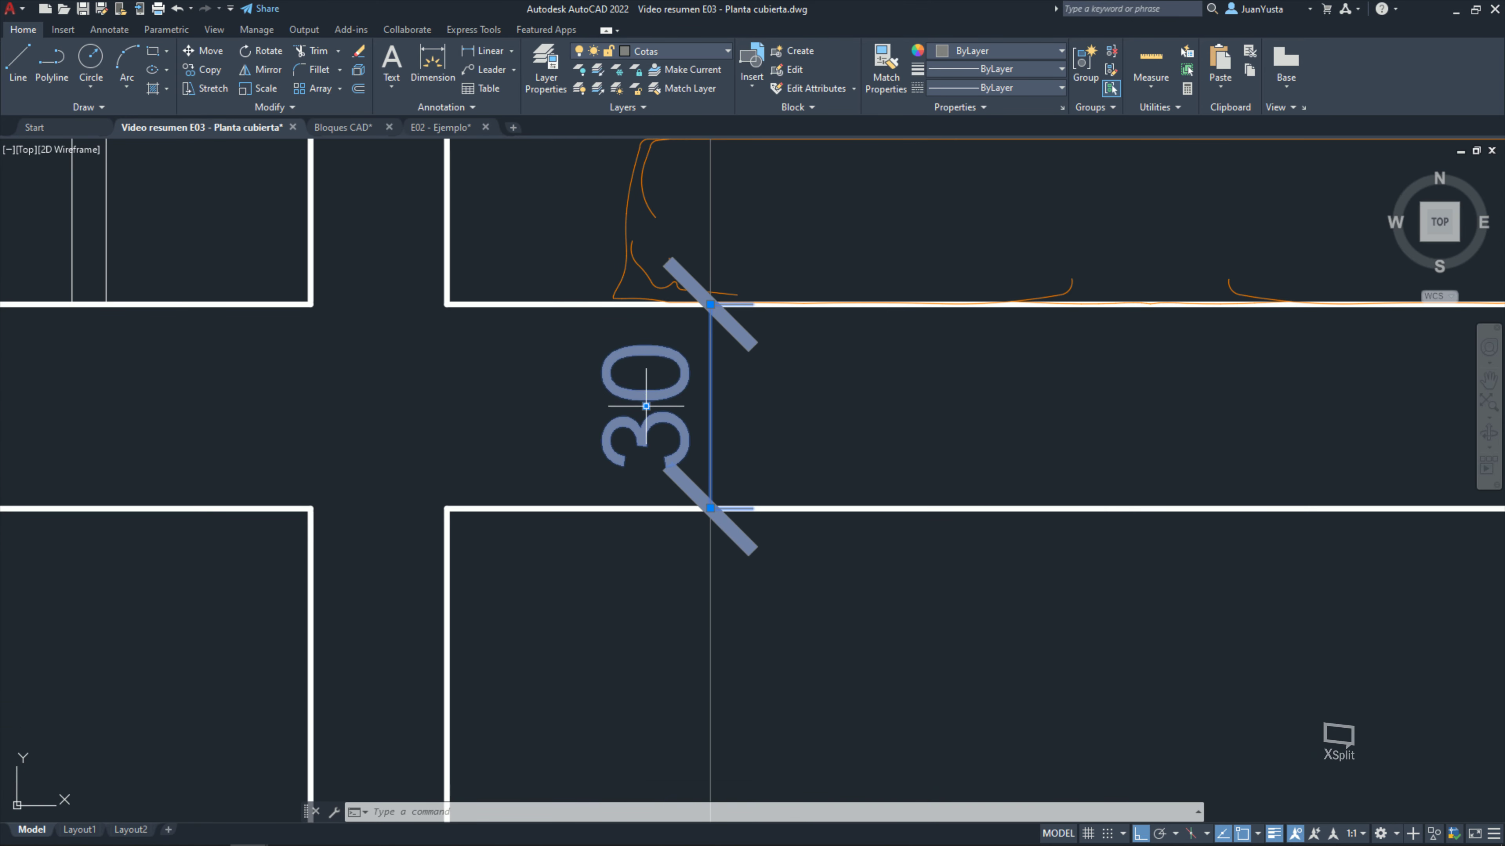
key("Escape")
mouse_move(645, 407)
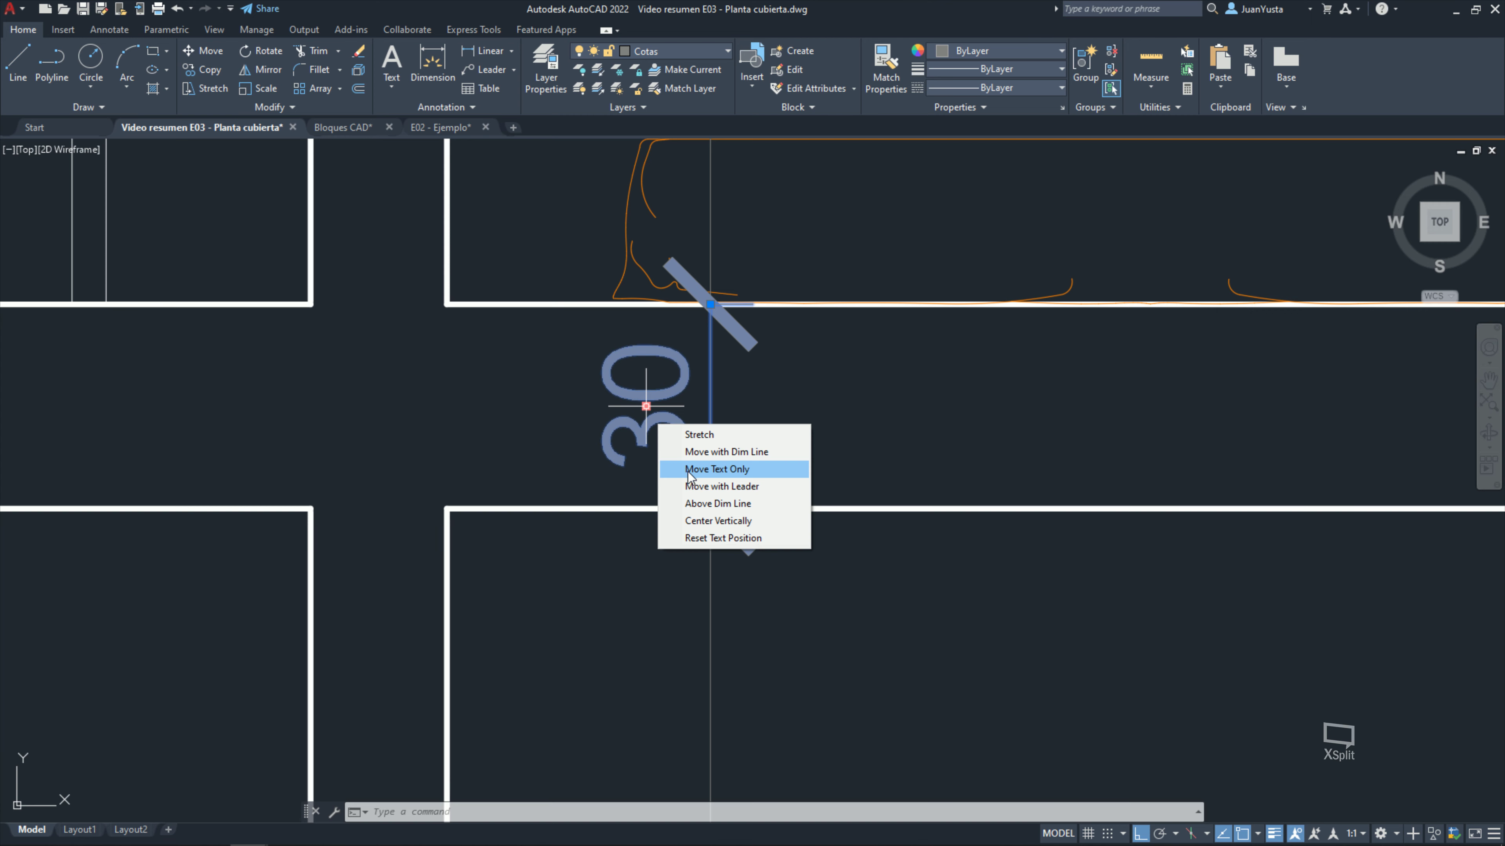
left_click(744, 471)
left_click(646, 609)
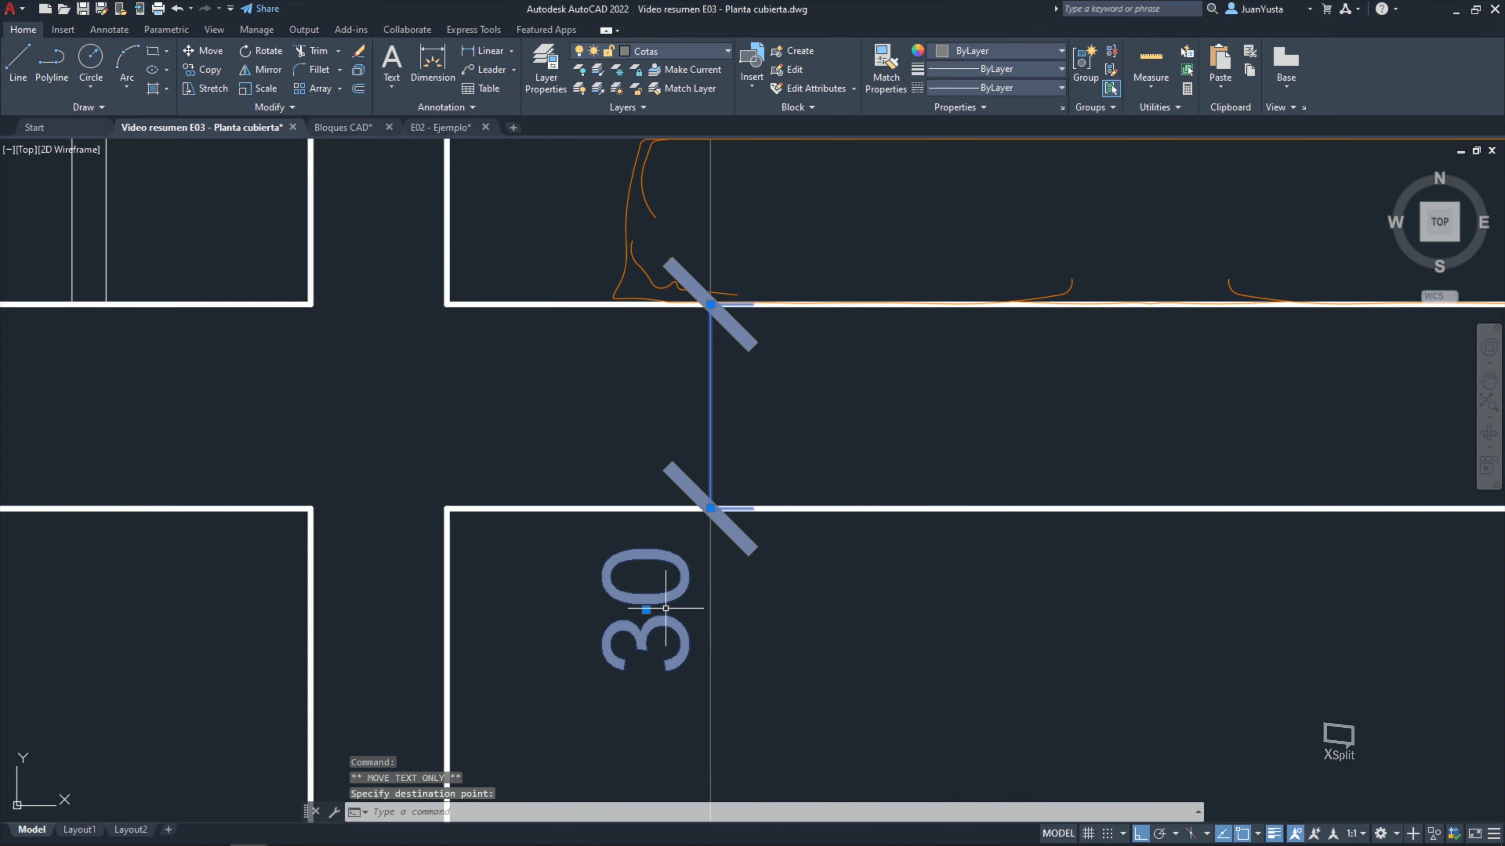
key("Escape")
key("Escape")
scroll(665, 608, "down", 2)
scroll(823, 561, "down", 2)
mouse_move(823, 561)
middle_mouse_down()
mouse_move(779, 564)
mouse_move(798, 567)
middle_mouse_up()
scroll(779, 564, "down", 3)
scroll(796, 531, "up", 1)
scroll(837, 560, "down", 1)
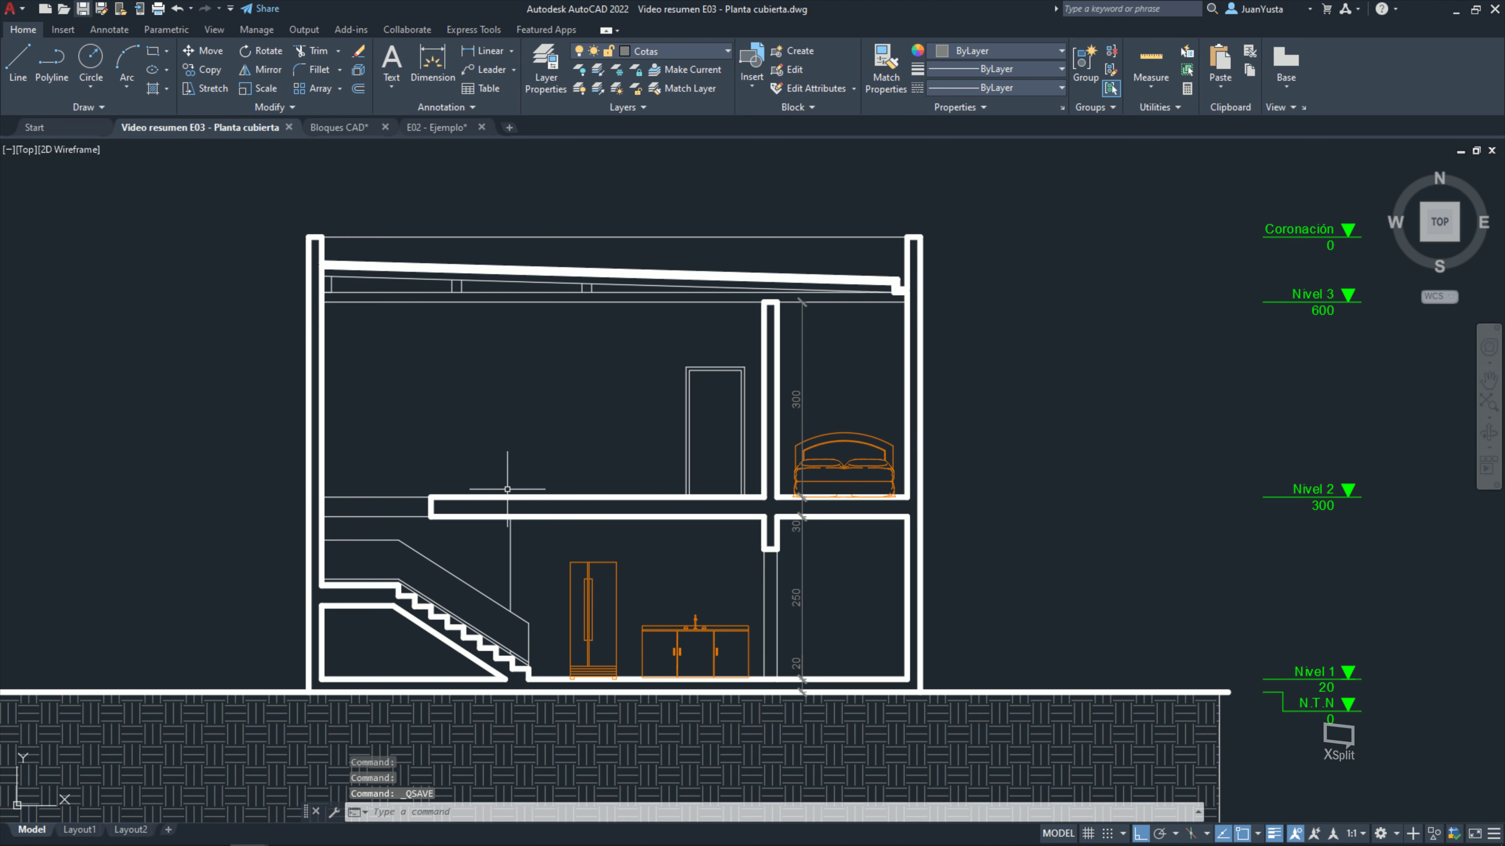
Step: Hatch the enclosed wall and slab region of the section by picking inside it
scroll(490, 506, "up", 2)
type("H")
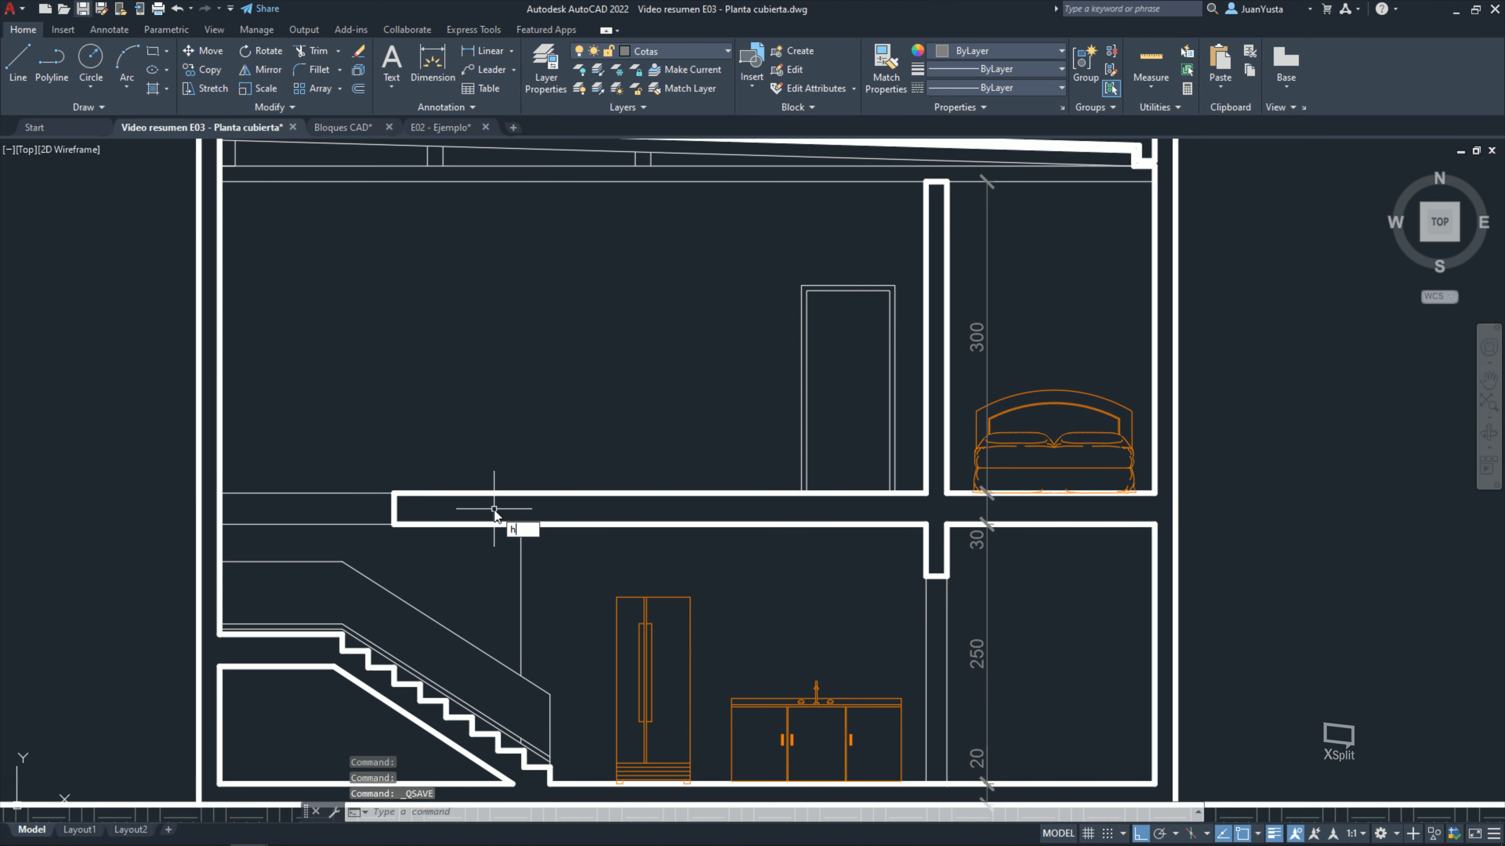
key("Return")
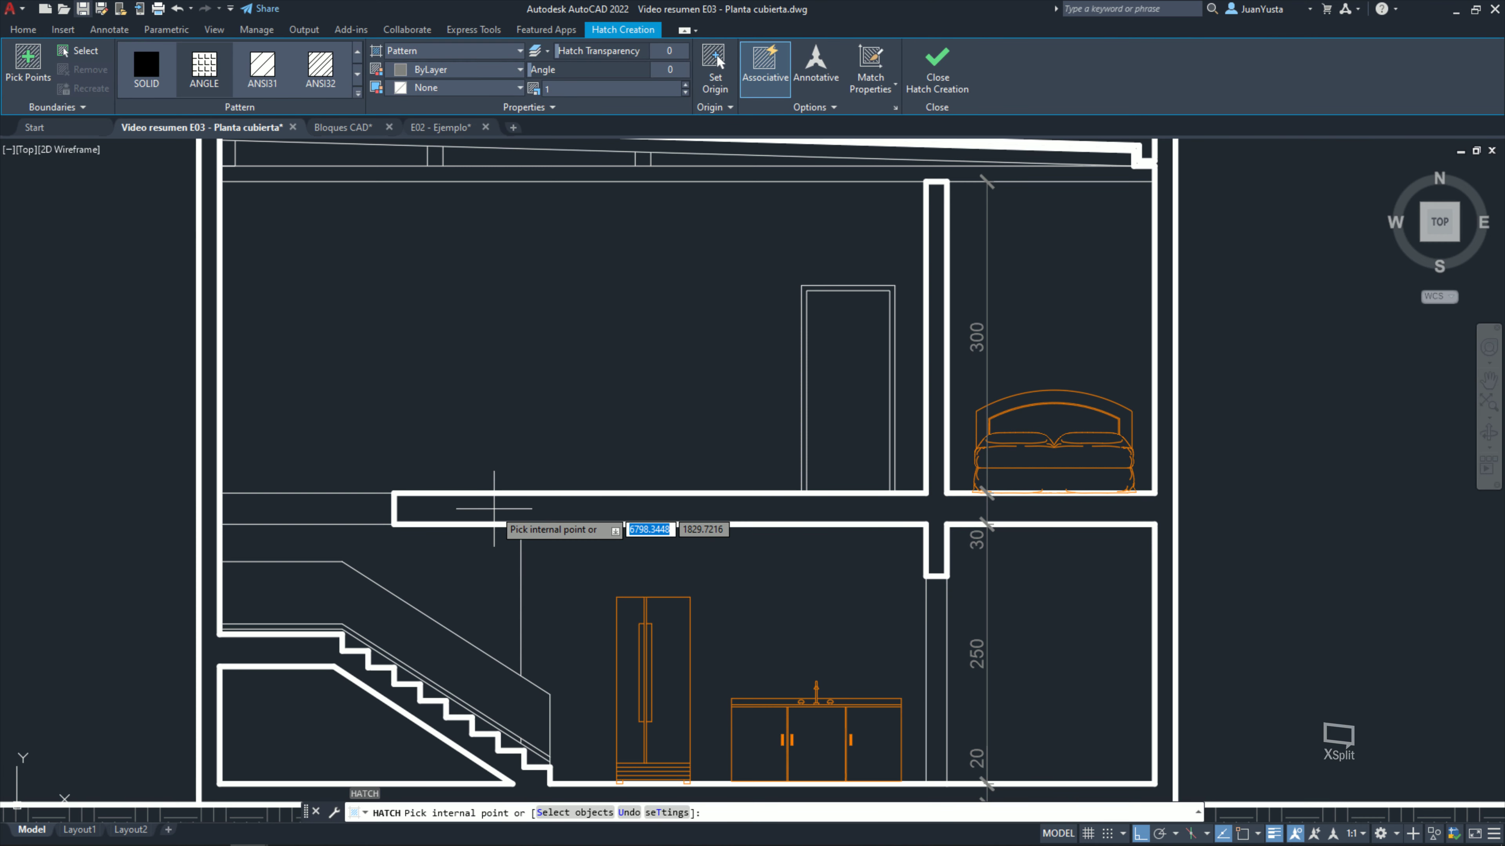
left_click(493, 507)
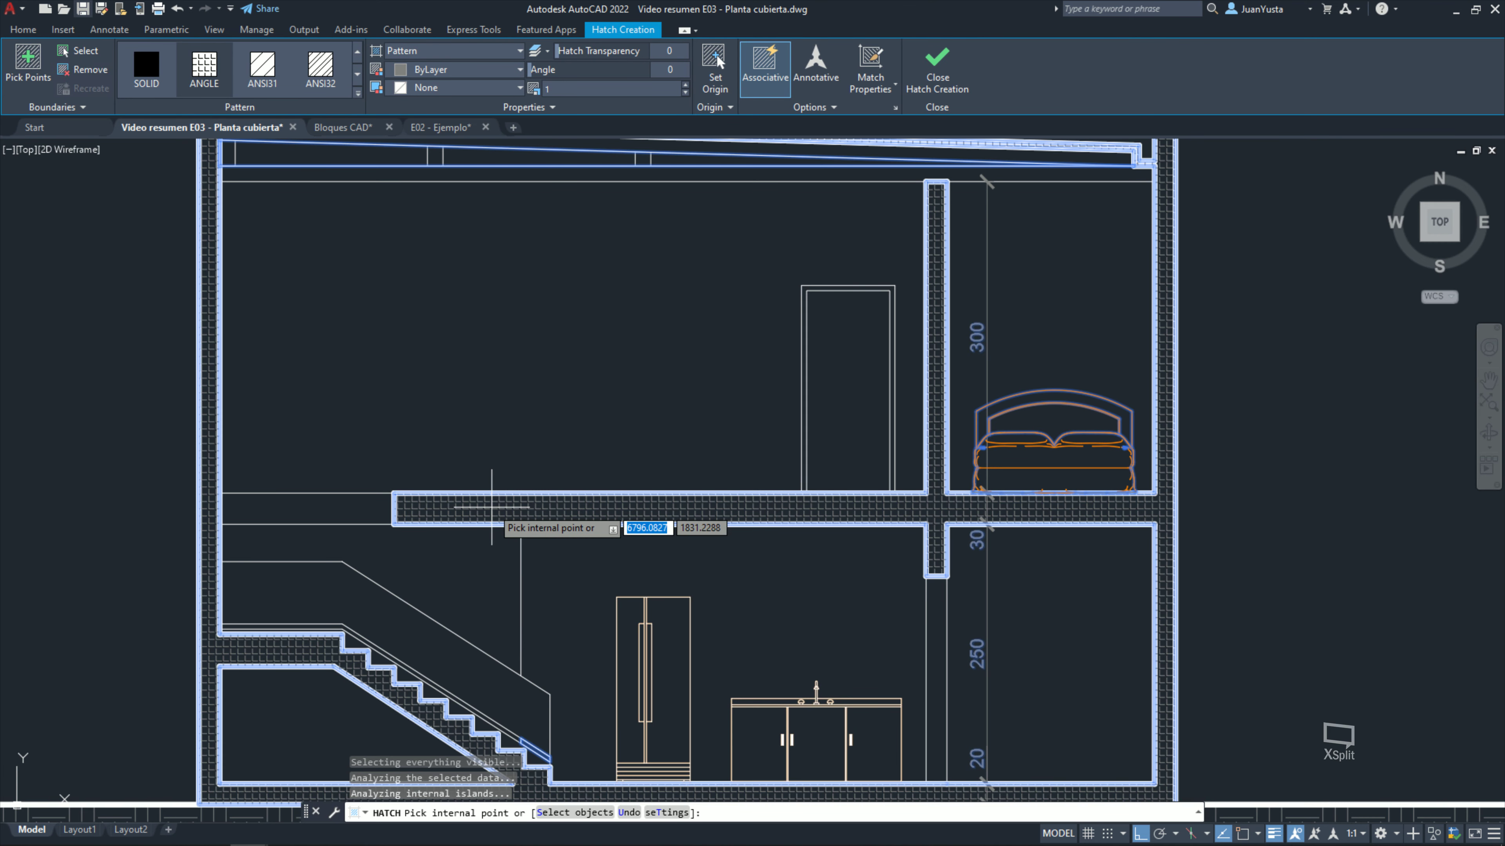
scroll(491, 507, "down", 2)
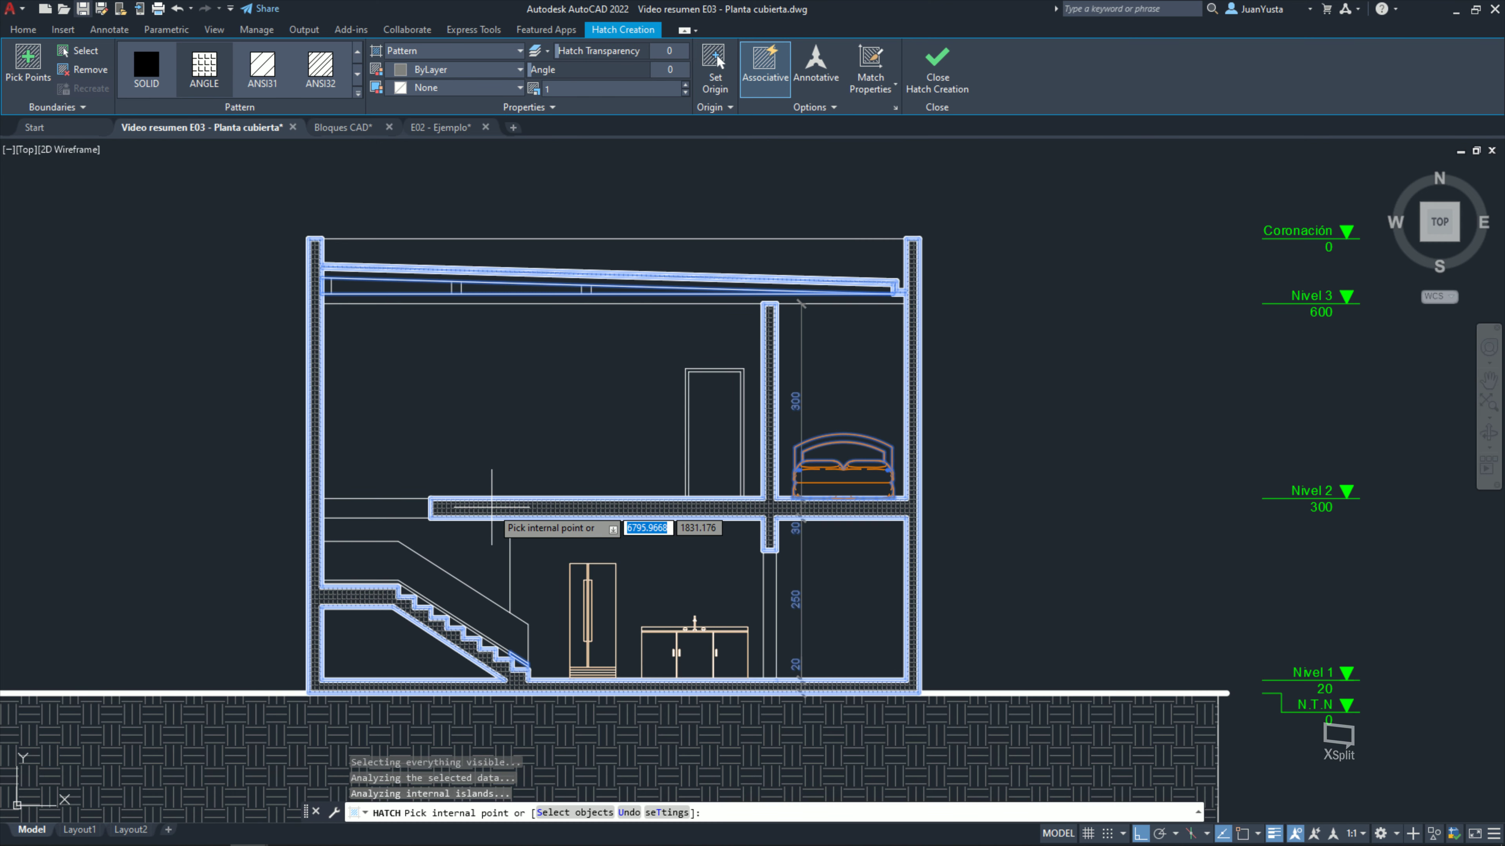
key("Return")
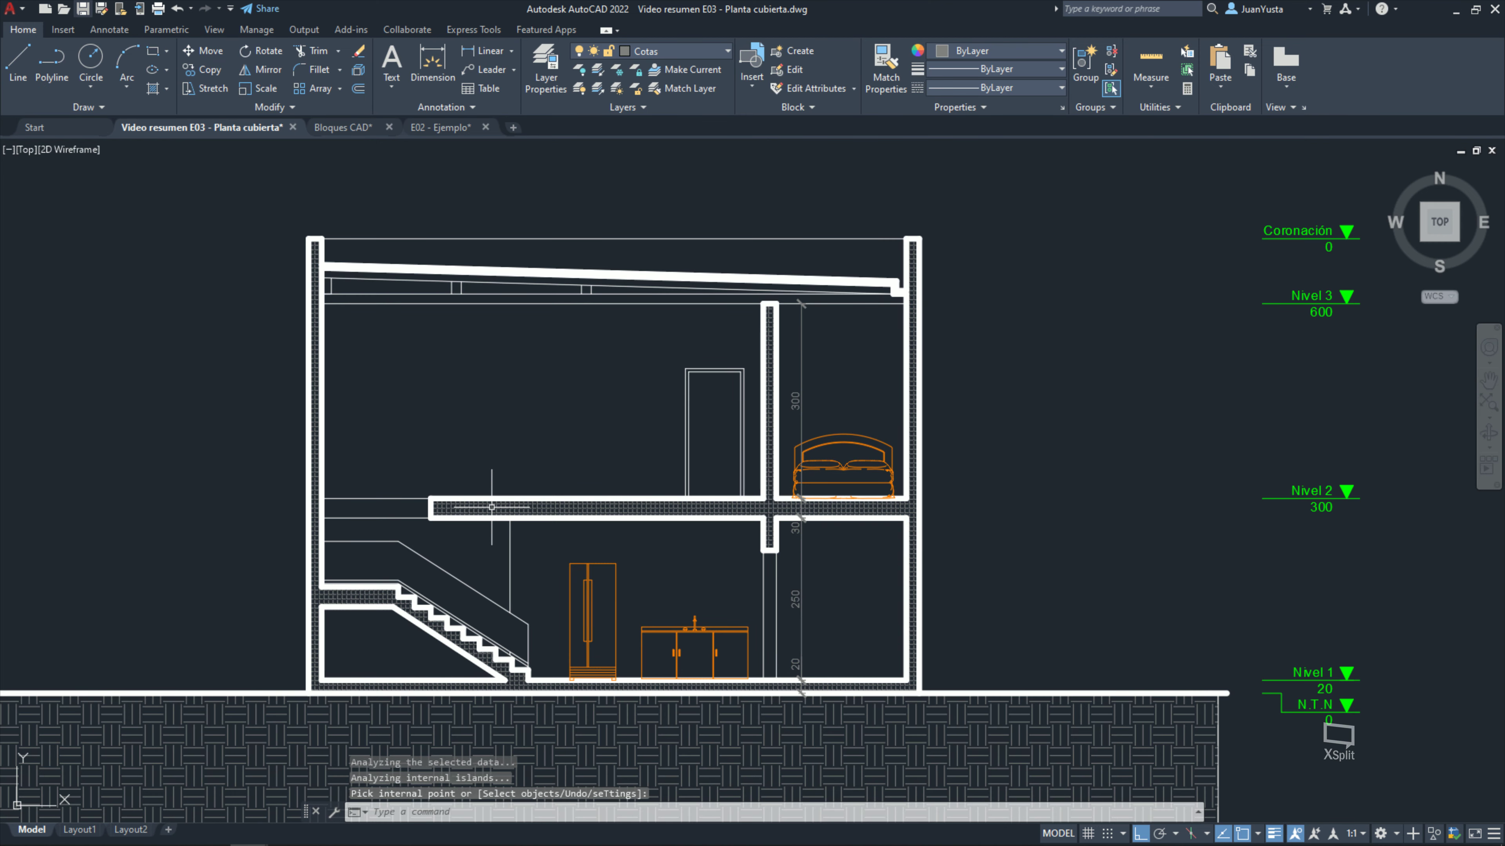
scroll(492, 507, "up", 5)
Step: Start MATCHPROP and pick a filled wall in the floor plan as source
scroll(346, 527, "up", 2)
scroll(588, 438, "up", 2)
scroll(585, 465, "down", 3)
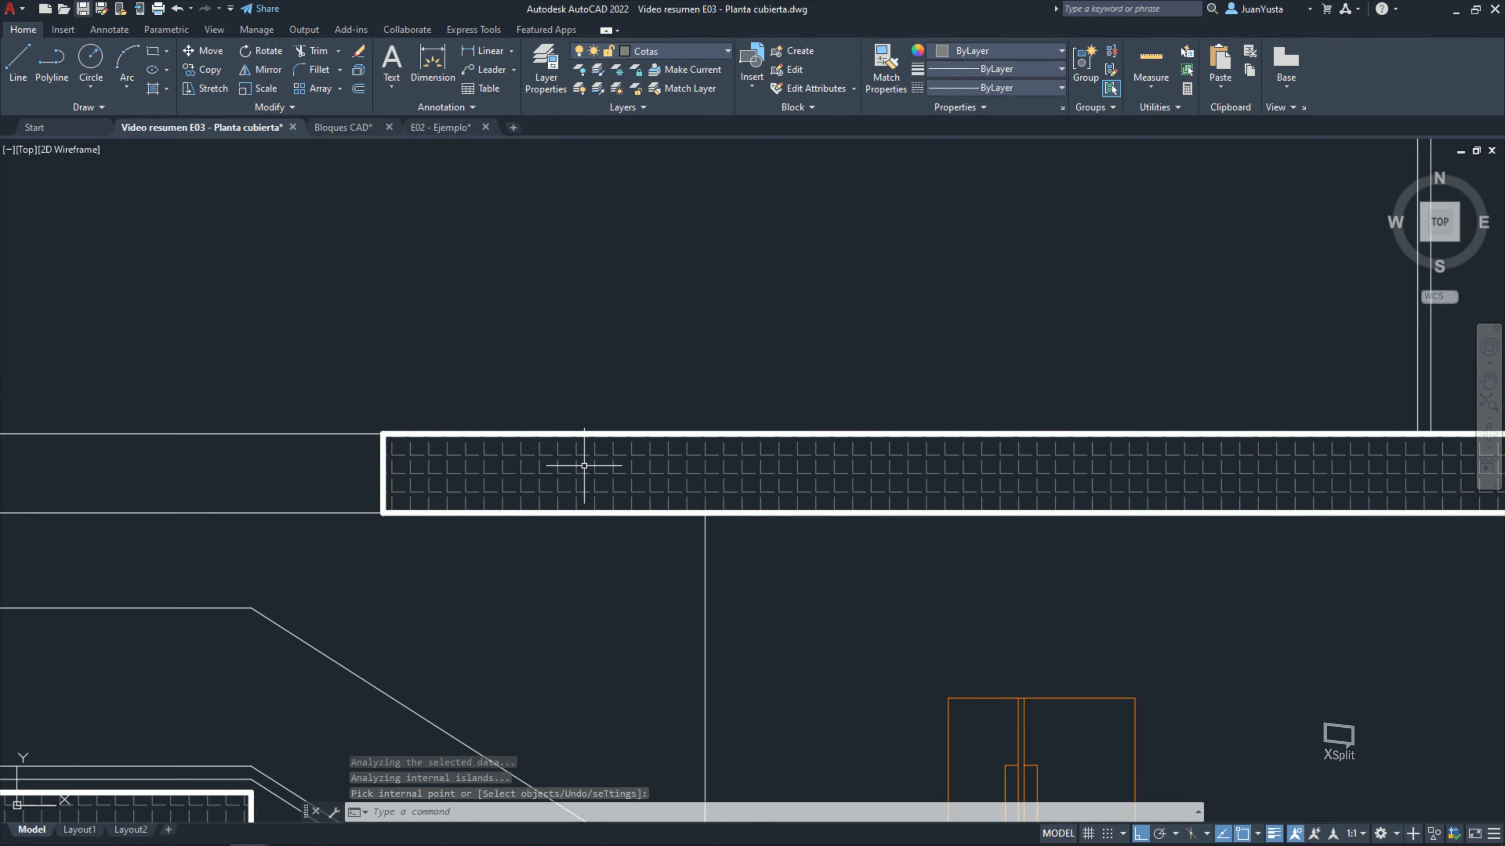
scroll(584, 466, "down", 4)
middle_click_drag(487, 359, 521, 453)
scroll(549, 336, "down", 2)
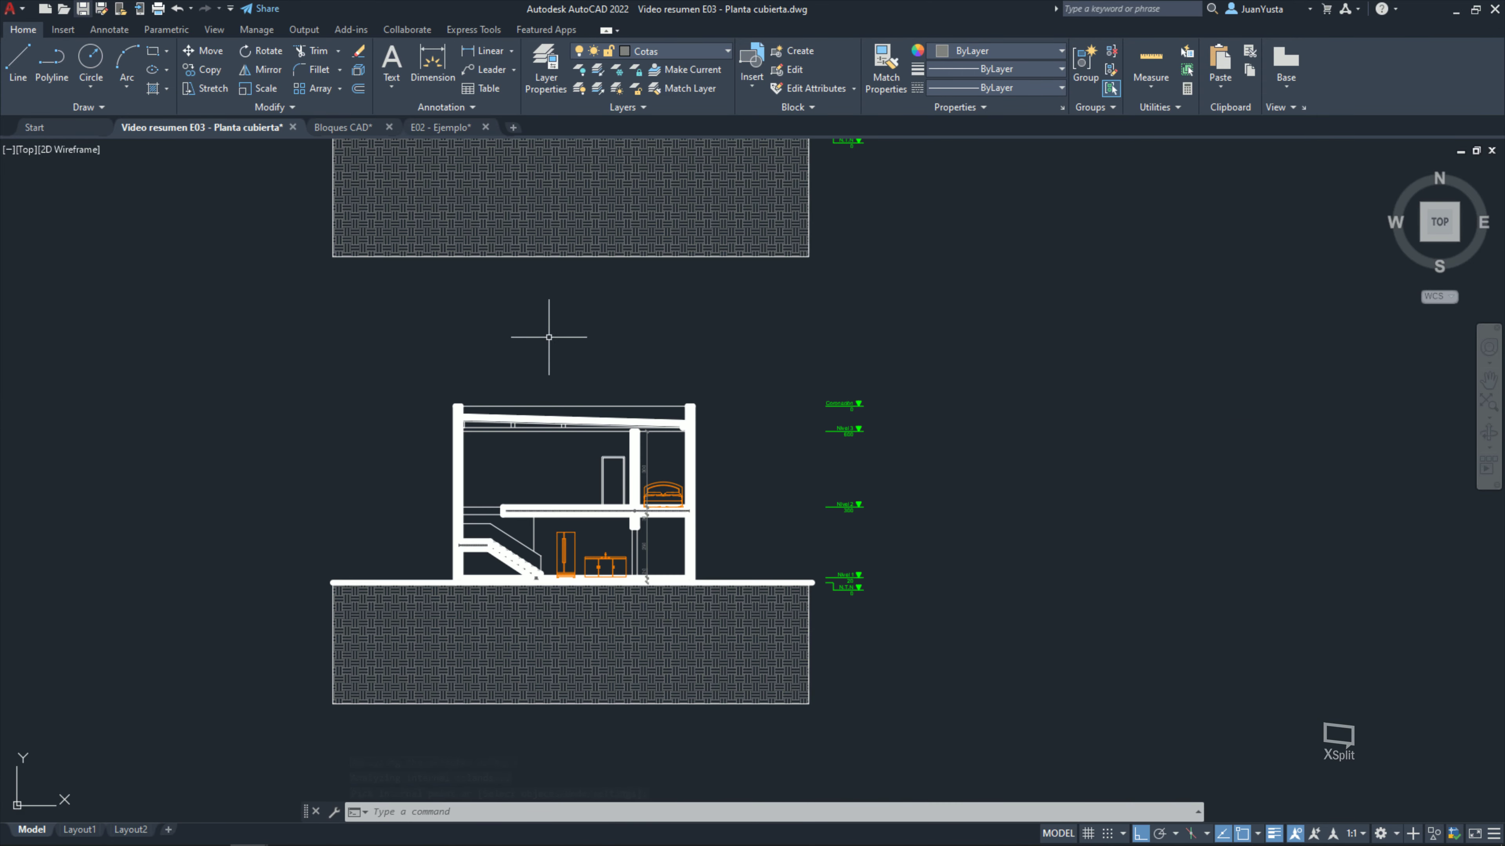
middle_click_drag(548, 336, 551, 599)
middle_click_drag(557, 178, 569, 486)
scroll(574, 431, "up", 3)
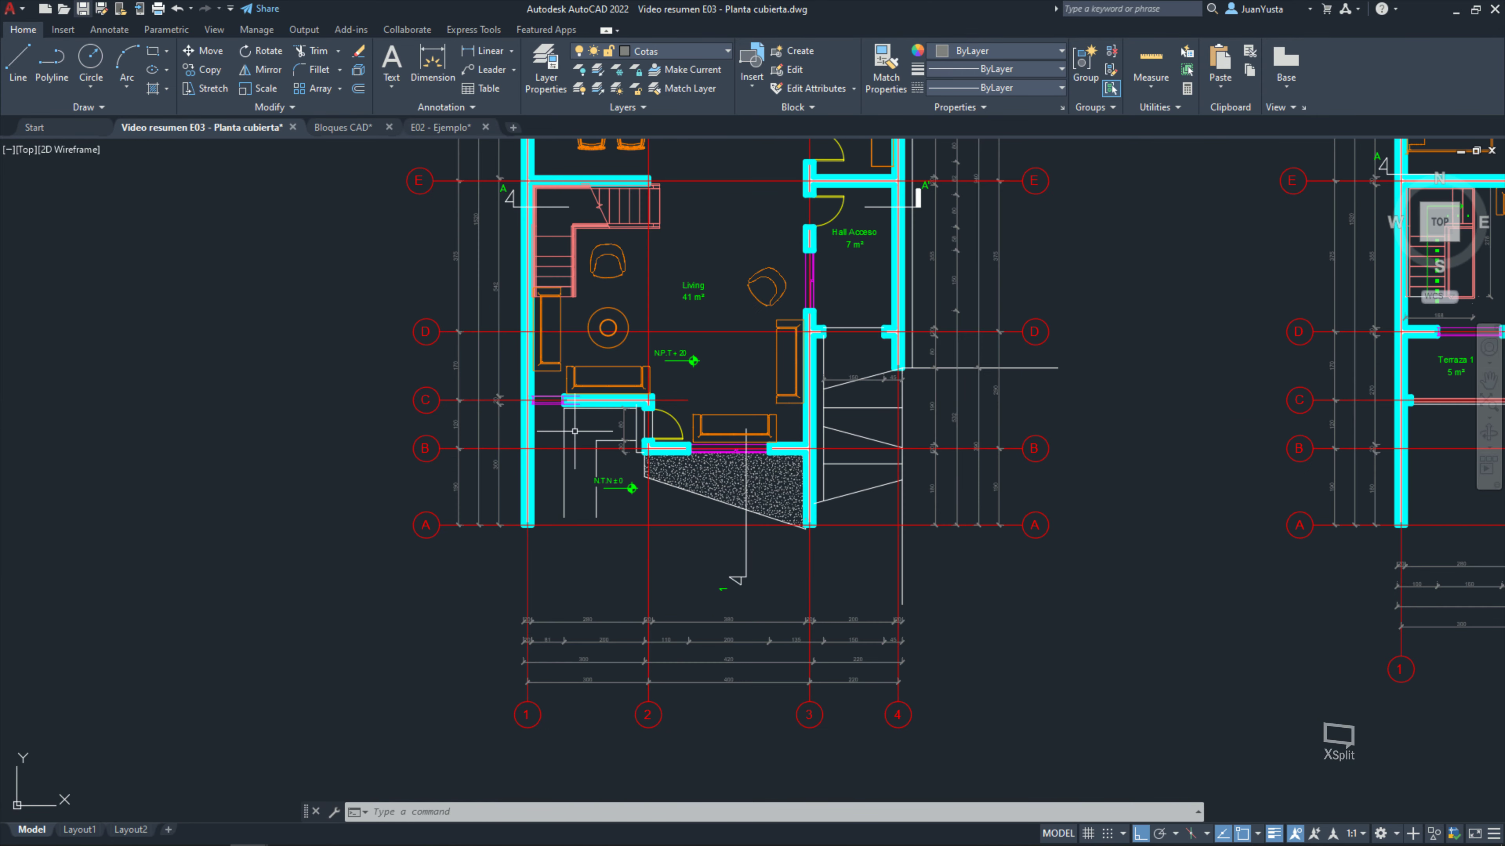
scroll(574, 431, "up", 5)
scroll(564, 458, "up", 3)
type("MA")
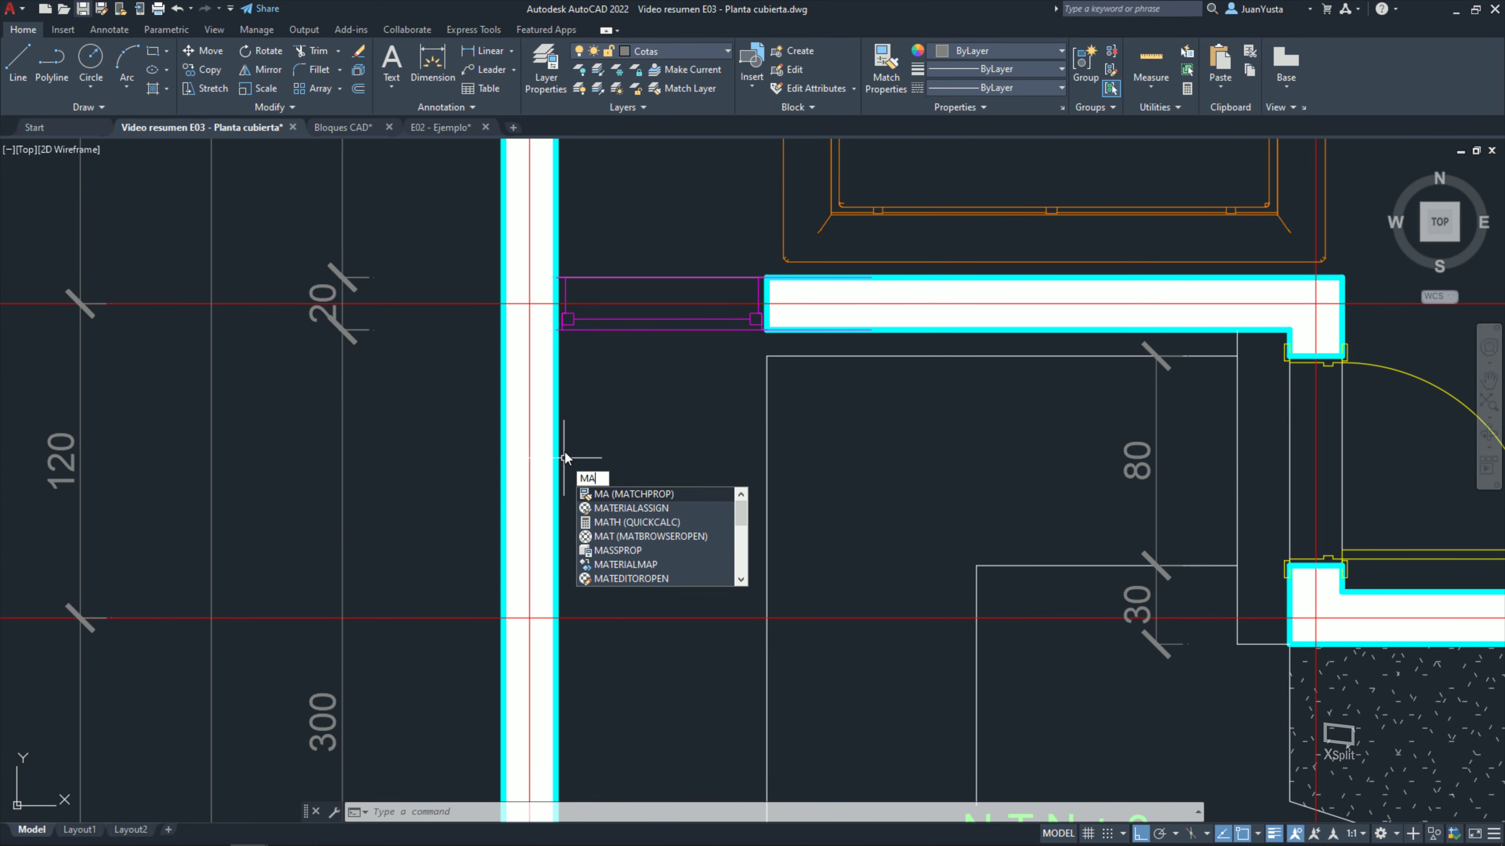
key("Return")
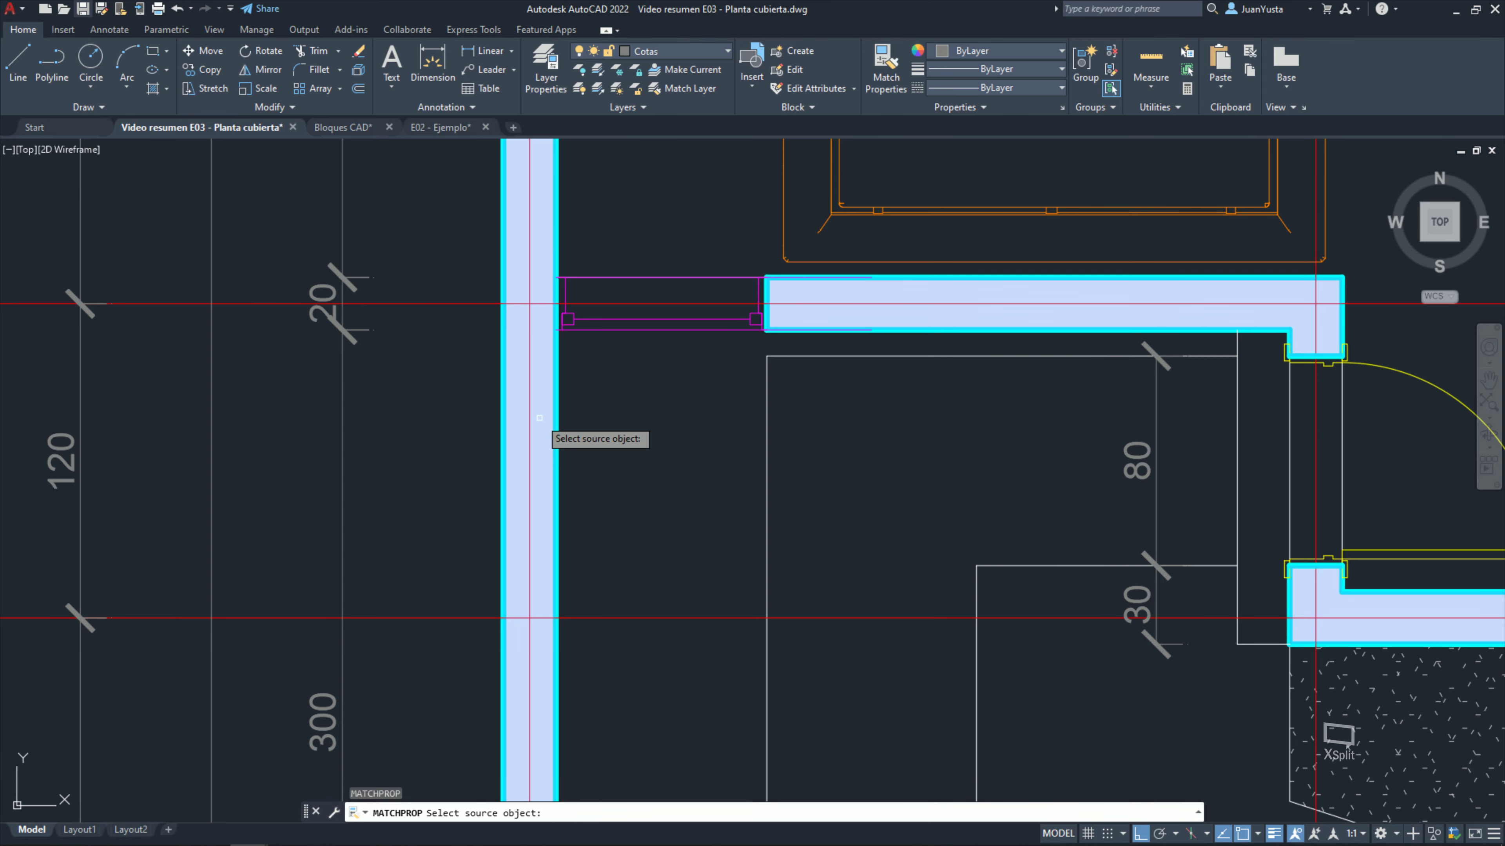
left_click(539, 418)
Step: Apply the plan's solid white fill to the section's wall and slab hatch
scroll(548, 420, "down", 5)
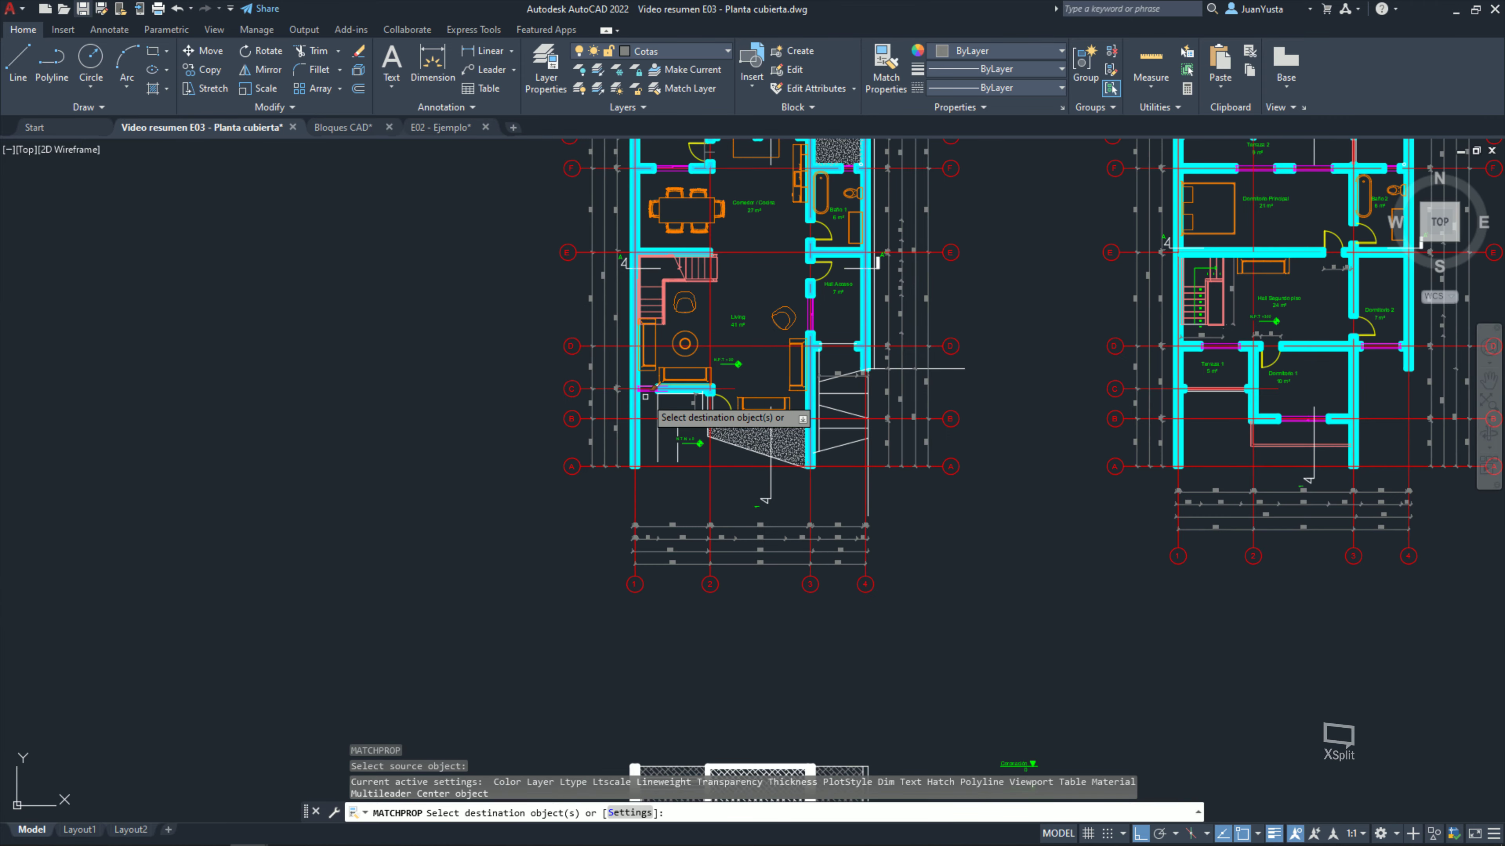
middle_click_drag(604, 652, 604, 214)
middle_click_drag(604, 522, 604, 234)
middle_click_drag(608, 587, 611, 326)
scroll(487, 521, "up", 3)
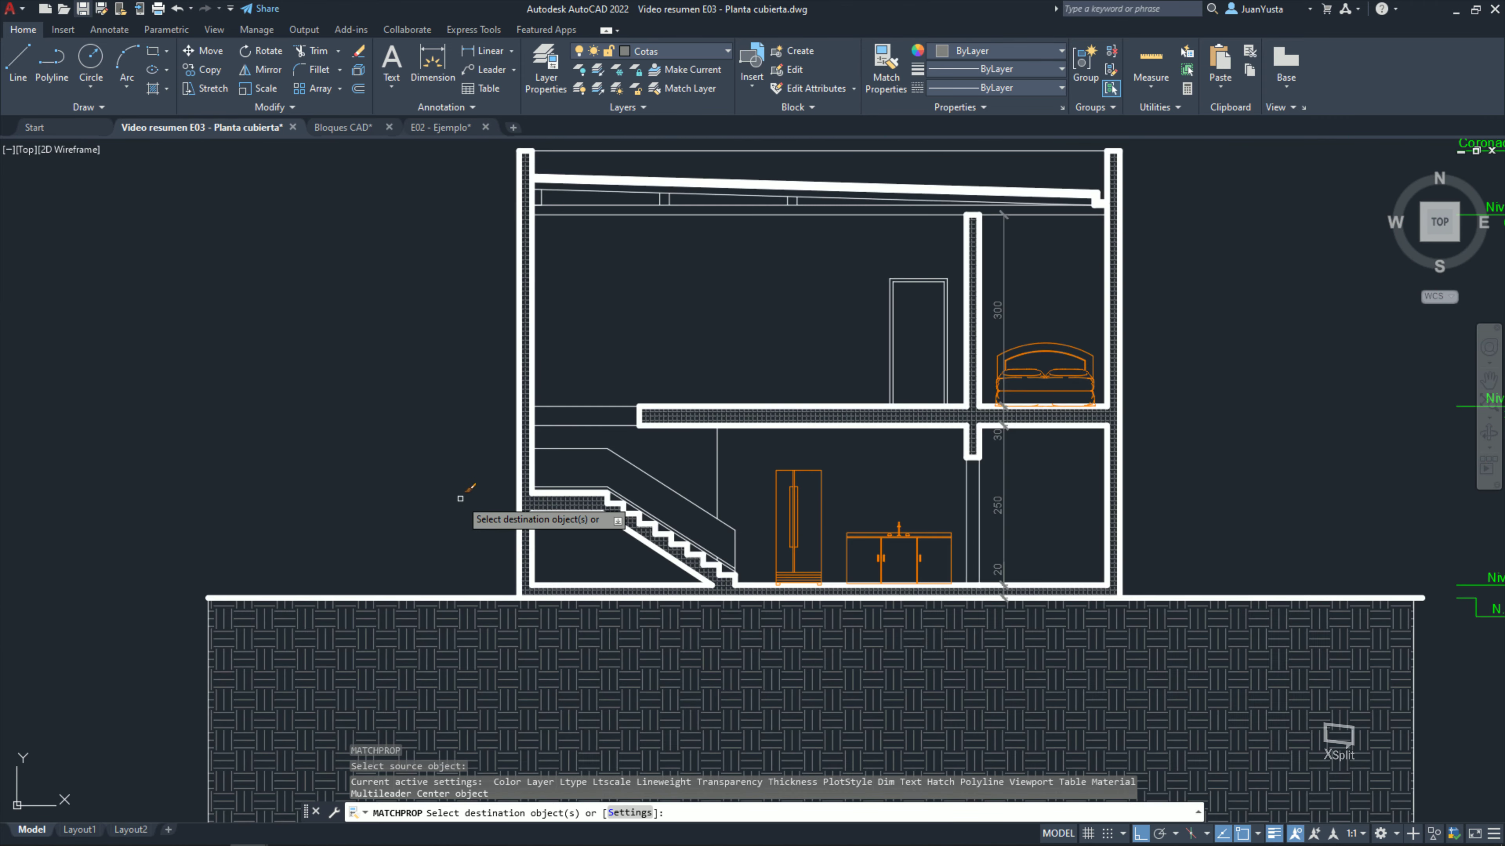
scroll(493, 492, "up", 5)
left_click(847, 495)
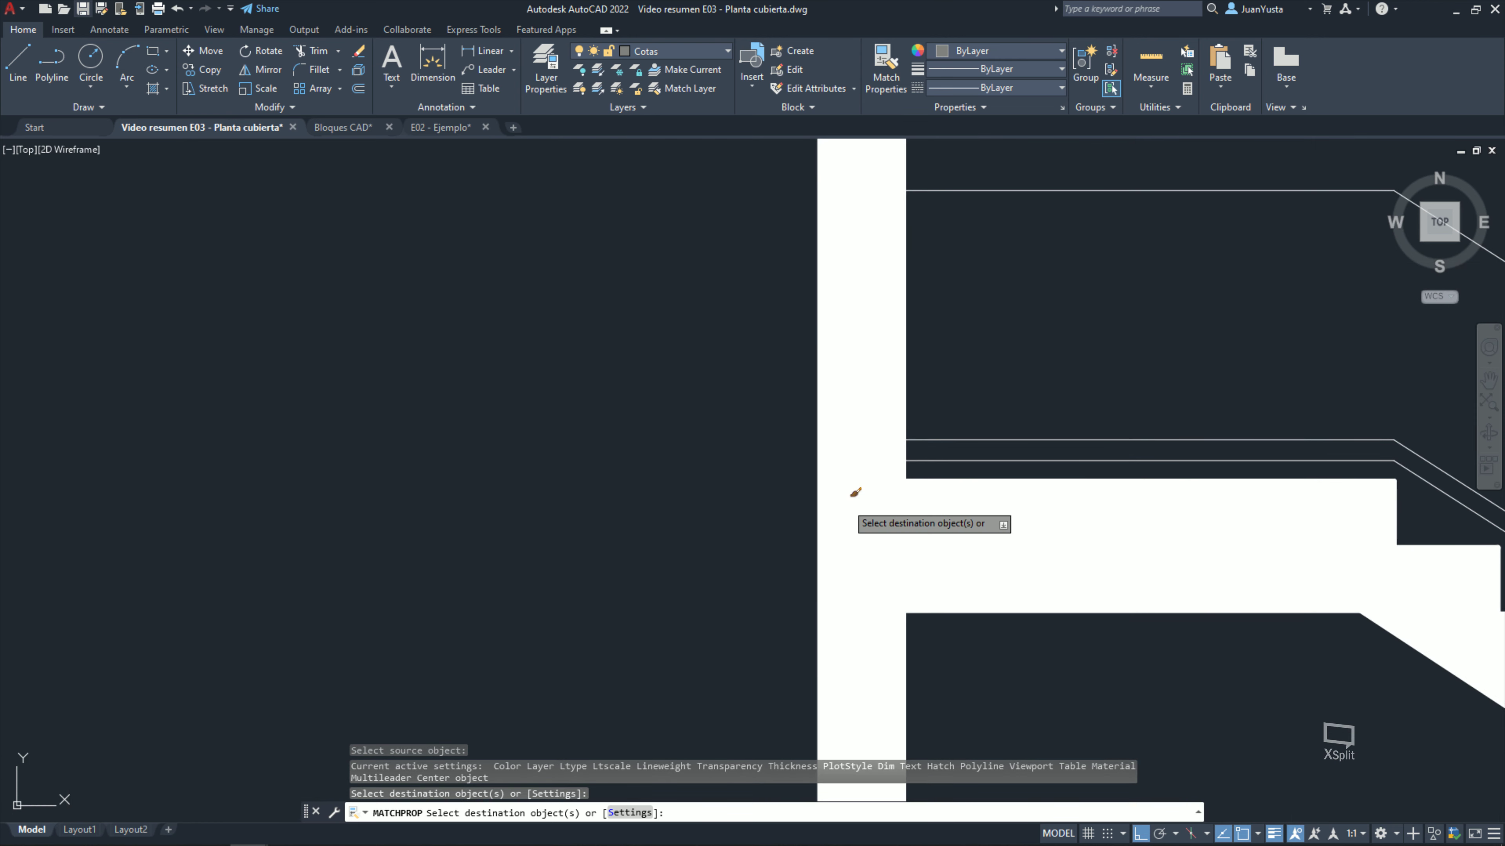
scroll(604, 511, "down", 2)
key("Escape")
scroll(591, 494, "down", 3)
middle_click_drag(591, 494, 474, 492)
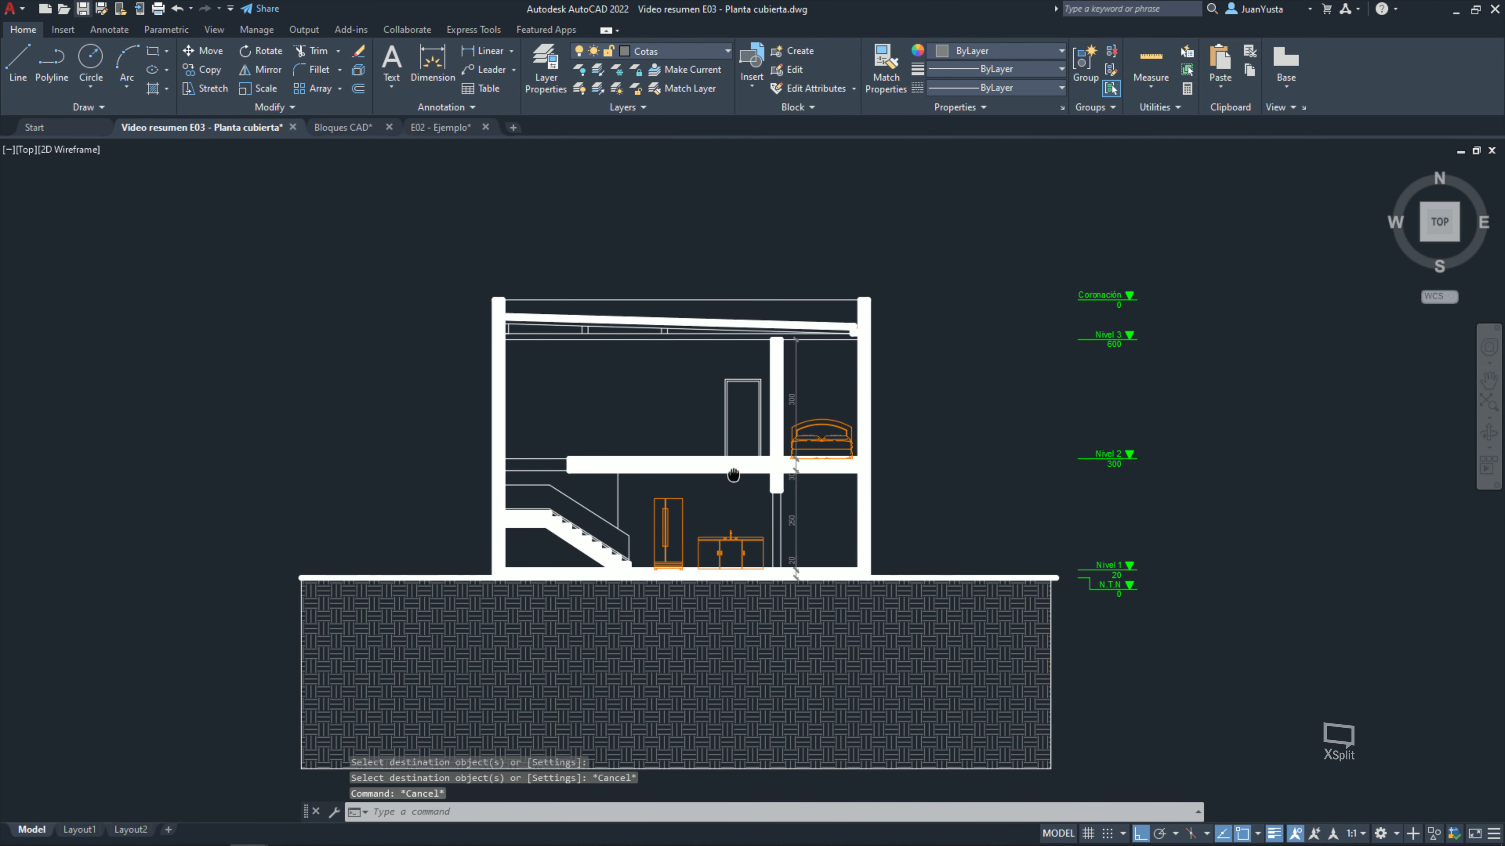
key("Escape")
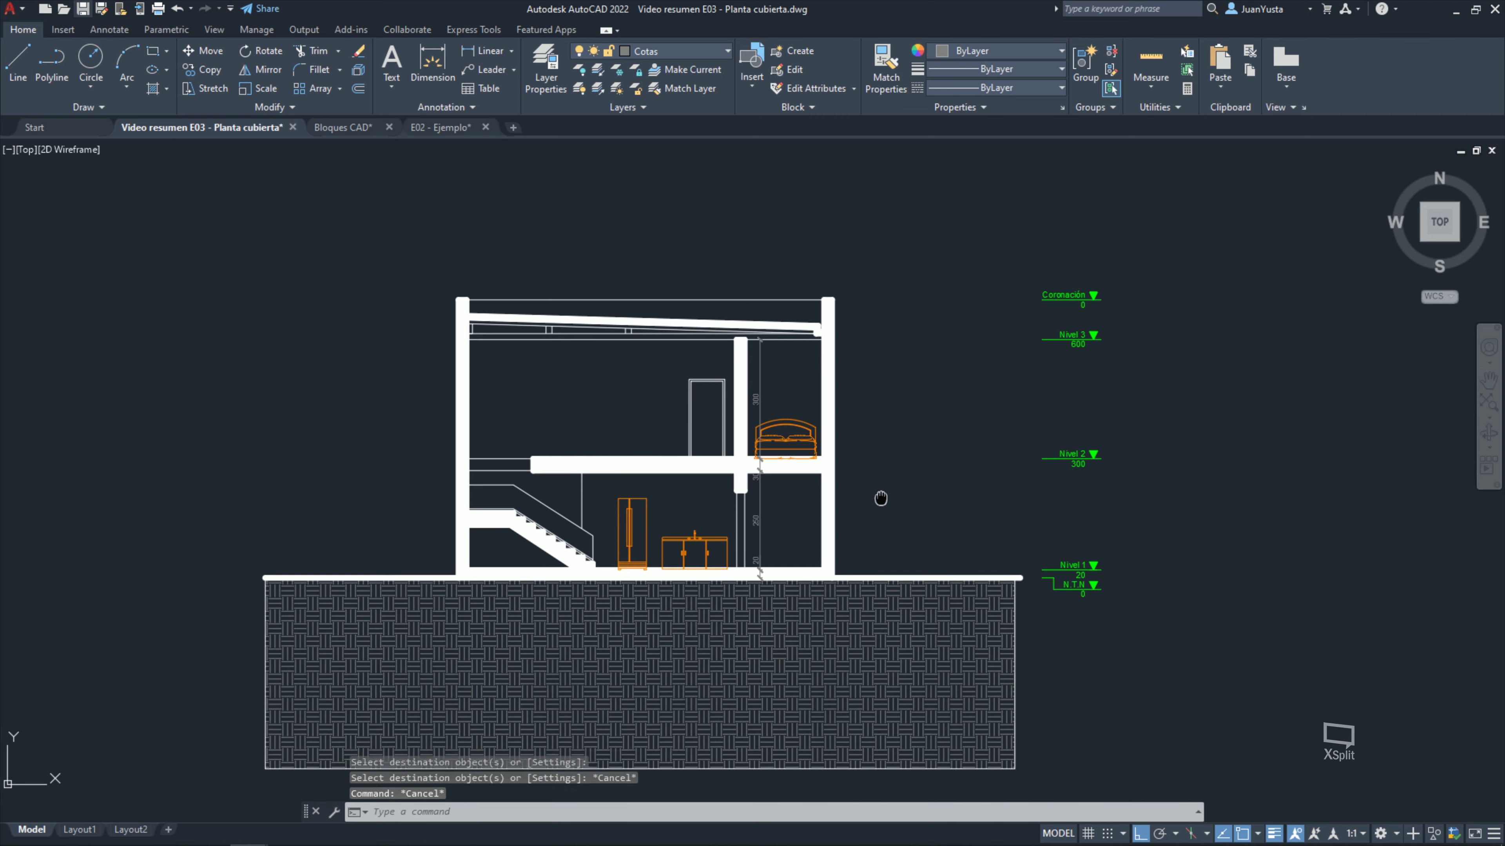
Step: Pan and zoom to review the filled section, ground hatch and level markers
middle_click_drag(879, 501, 860, 428)
scroll(817, 356, "up", 2)
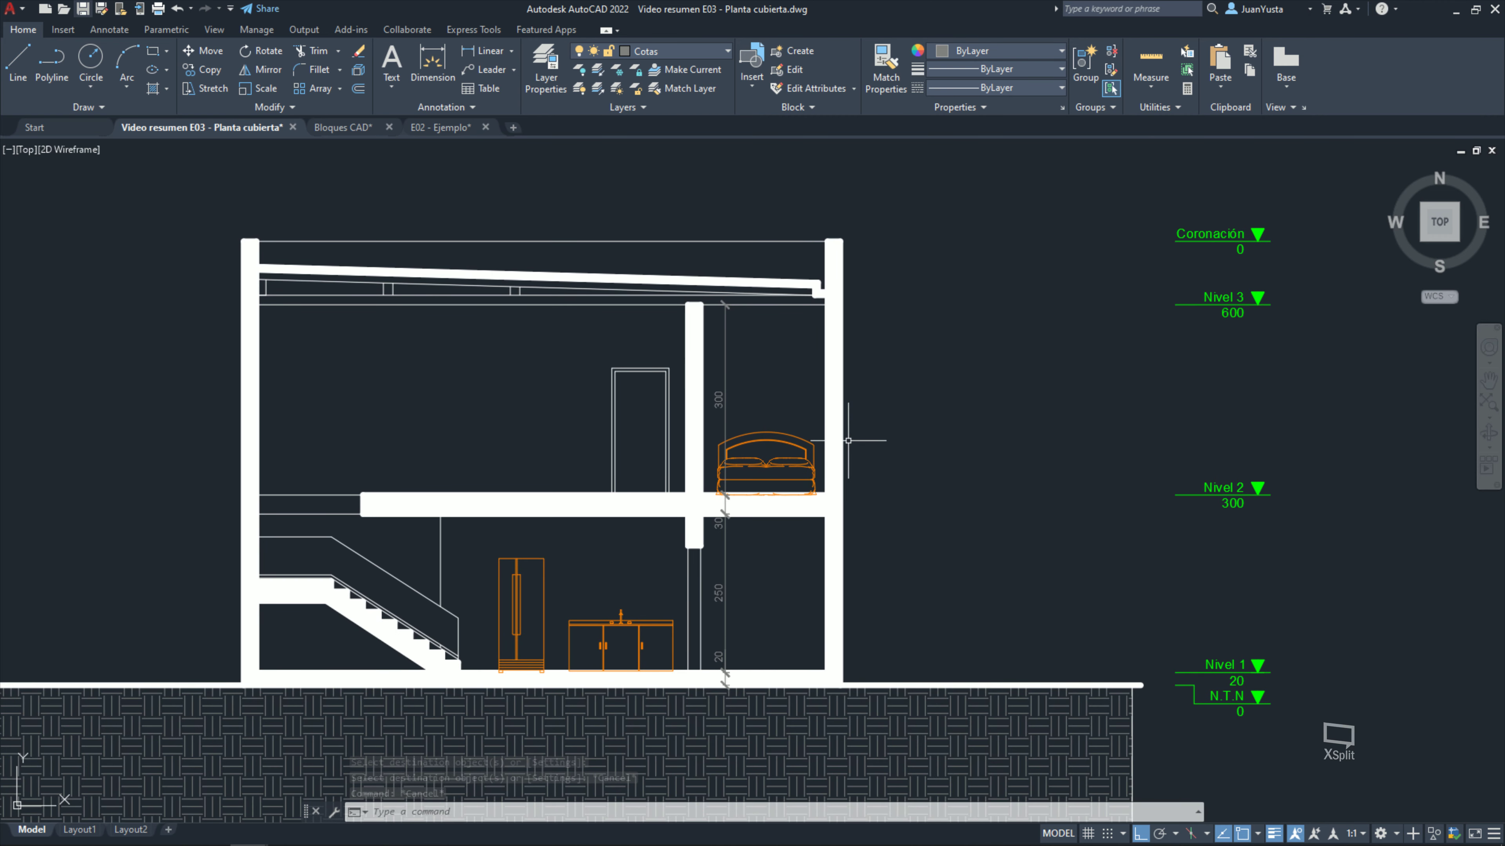
mouse_move(954, 564)
middle_mouse_down()
mouse_move(912, 477)
mouse_move(931, 527)
mouse_move(857, 531)
mouse_move(776, 578)
mouse_move(677, 583)
middle_mouse_up()
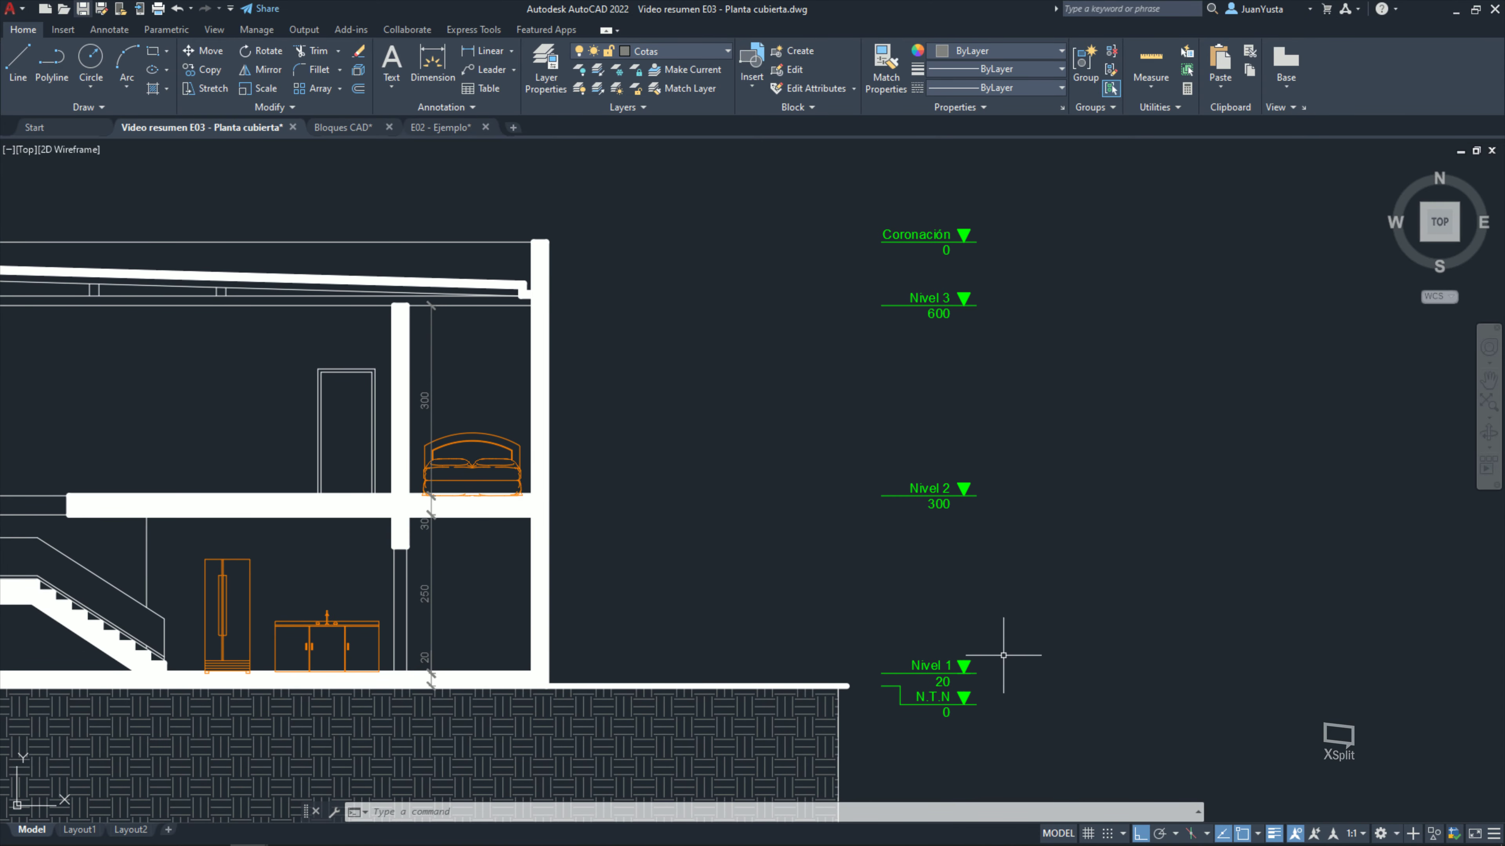
scroll(963, 427, "down", 3)
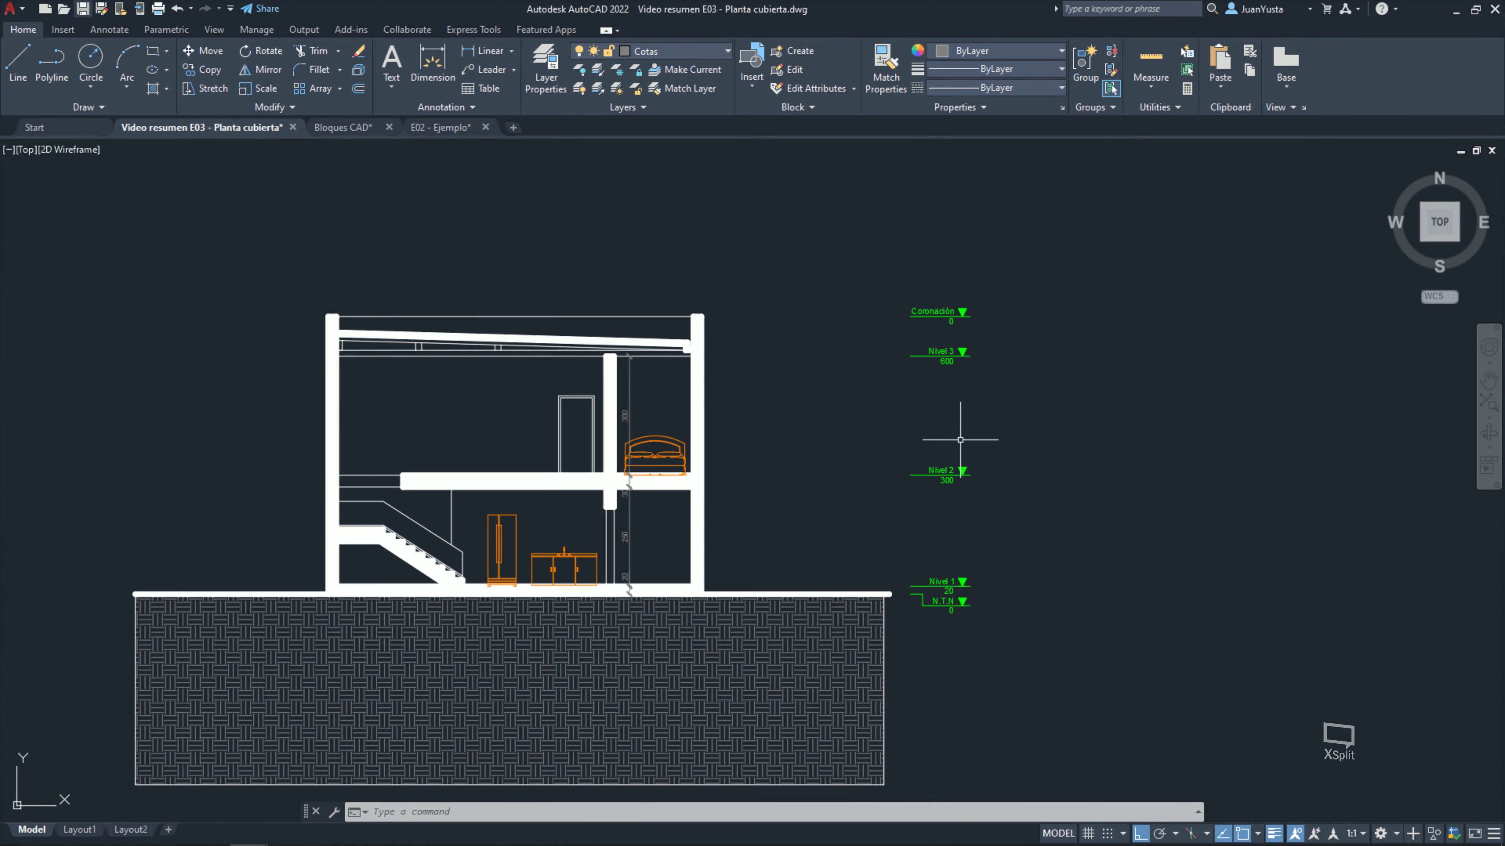
scroll(1029, 535, "up", 1)
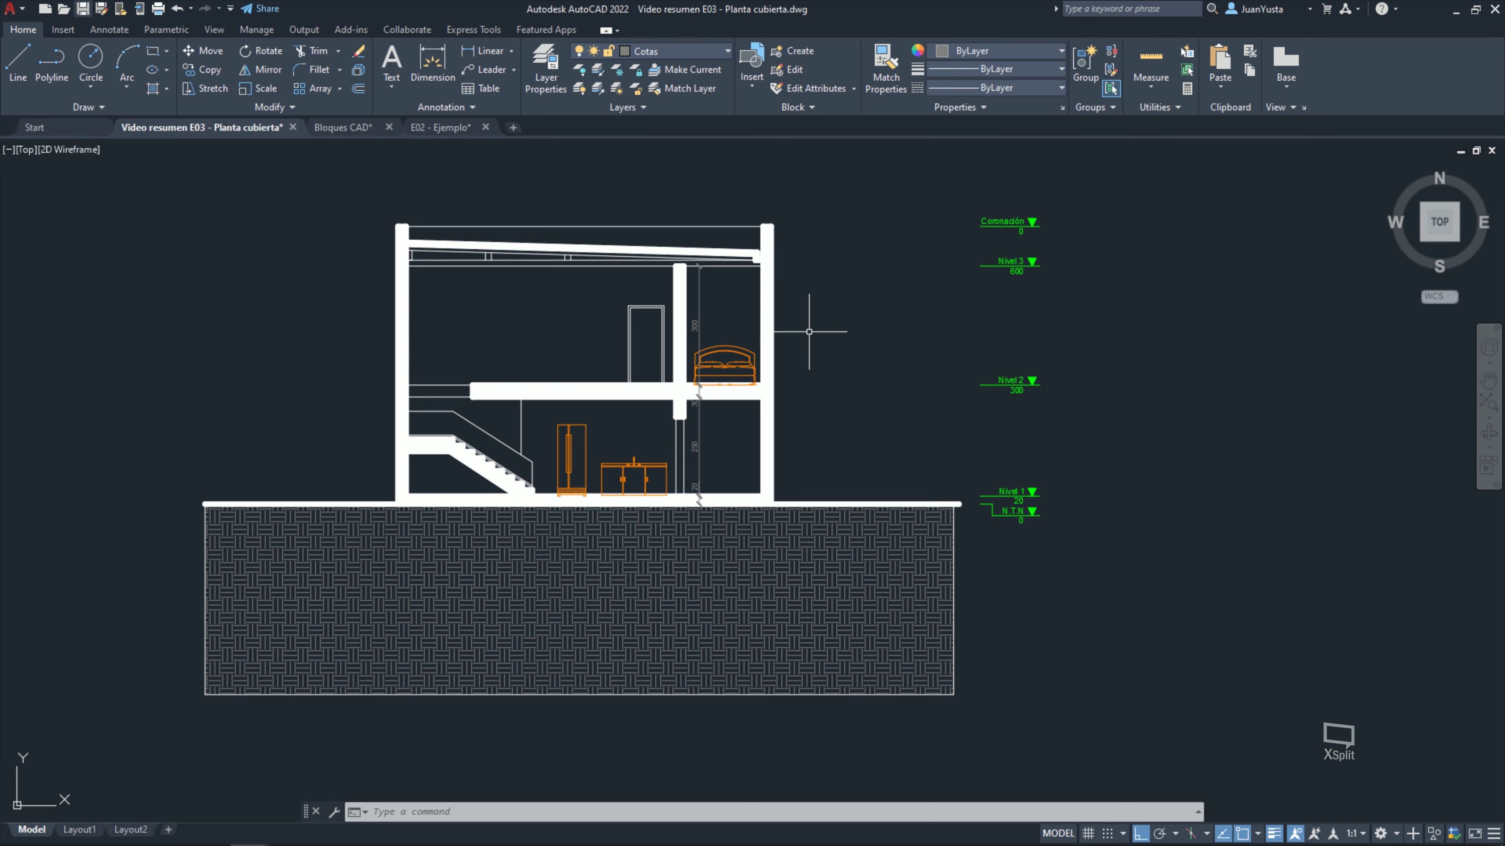
scroll(809, 332, "up", 2)
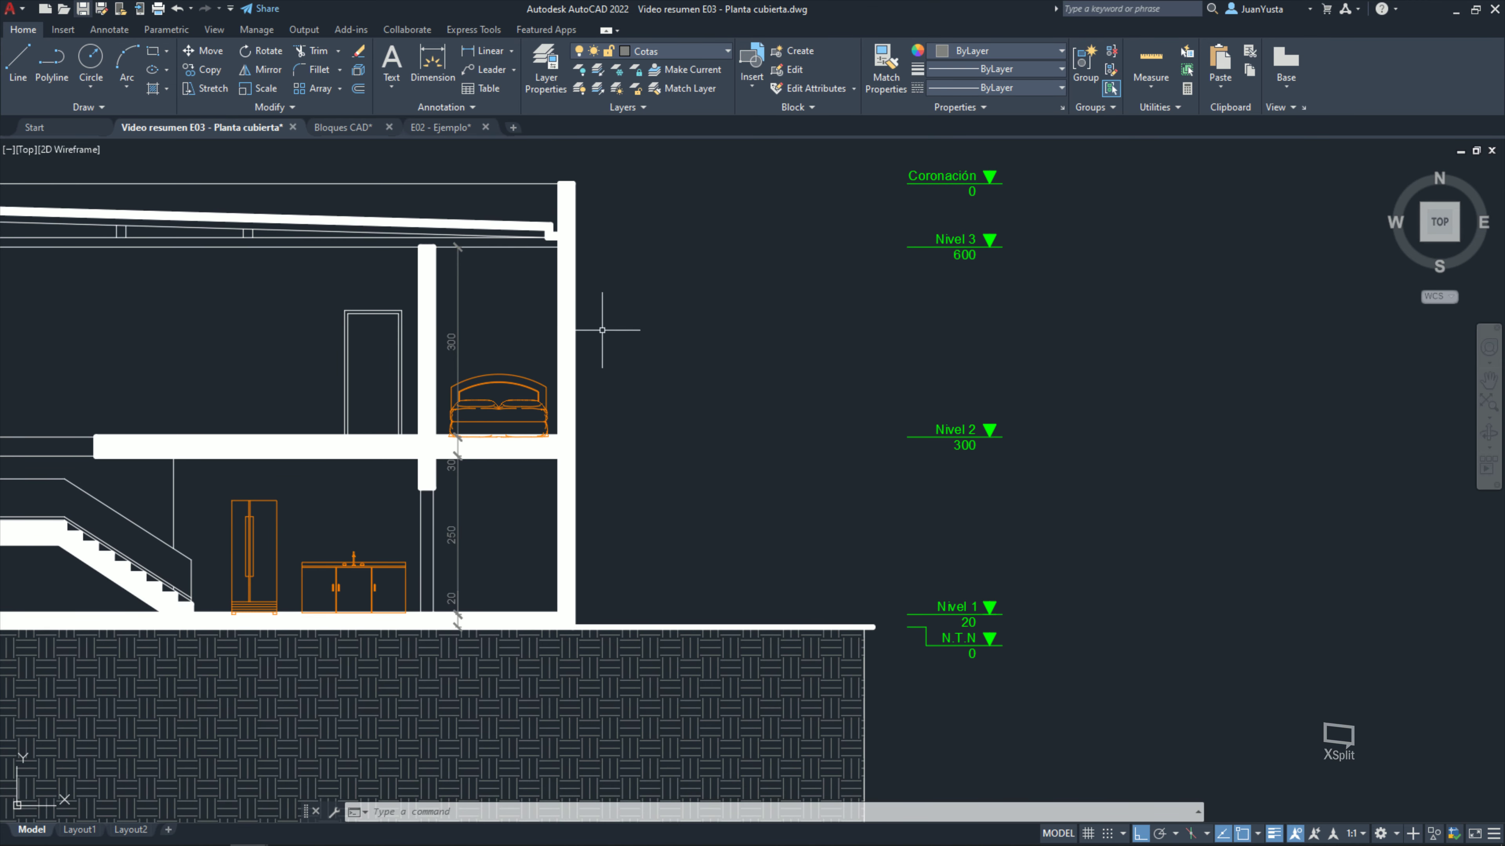
mouse_move(901, 384)
middle_mouse_down()
mouse_move(800, 594)
mouse_move(766, 730)
mouse_move(708, 516)
middle_mouse_up()
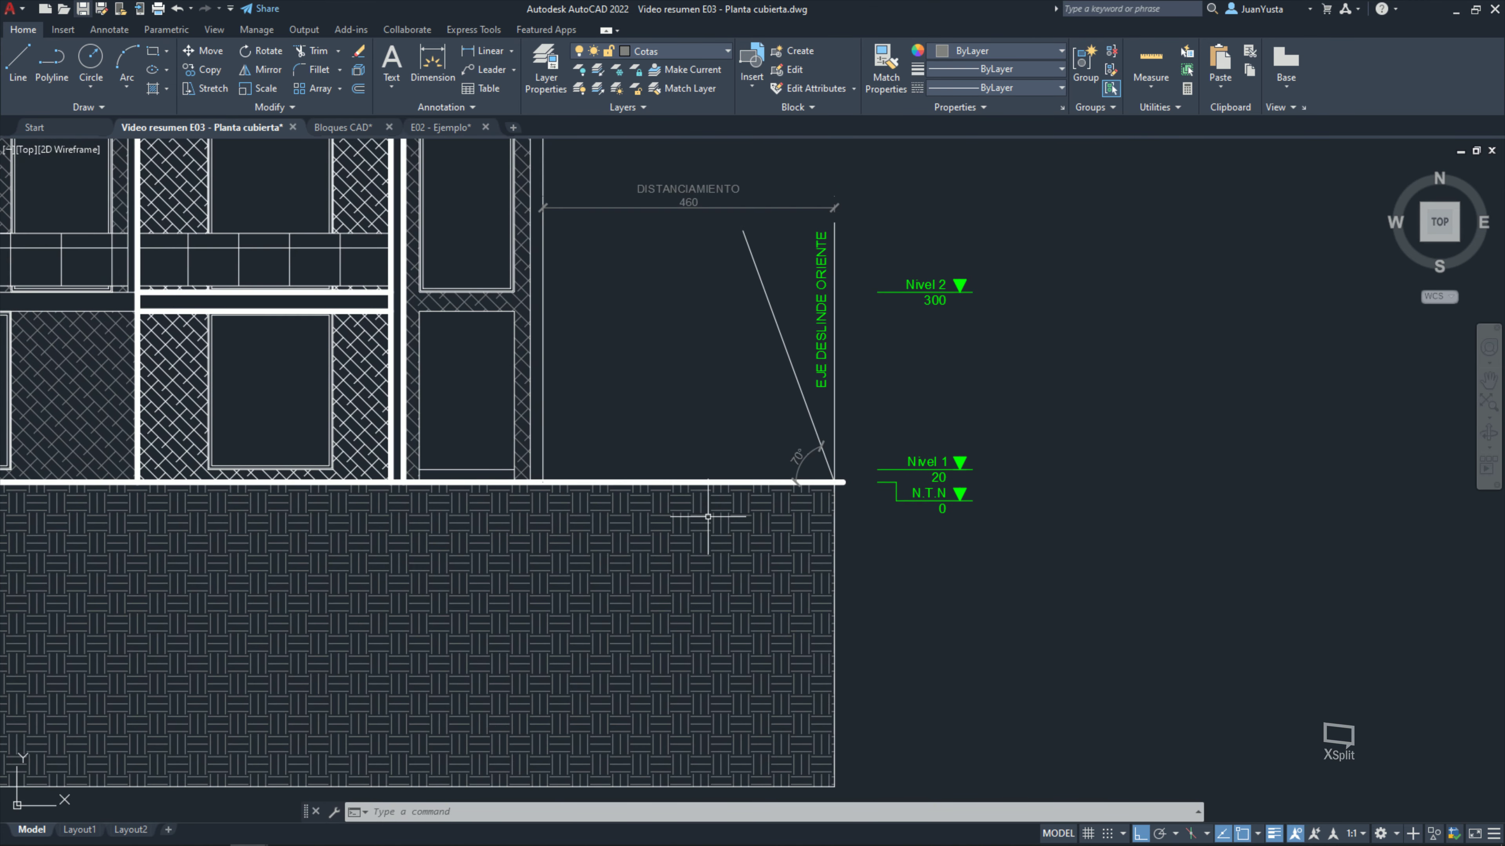
mouse_move(766, 573)
middle_mouse_down()
mouse_move(803, 477)
mouse_move(890, 468)
middle_mouse_up()
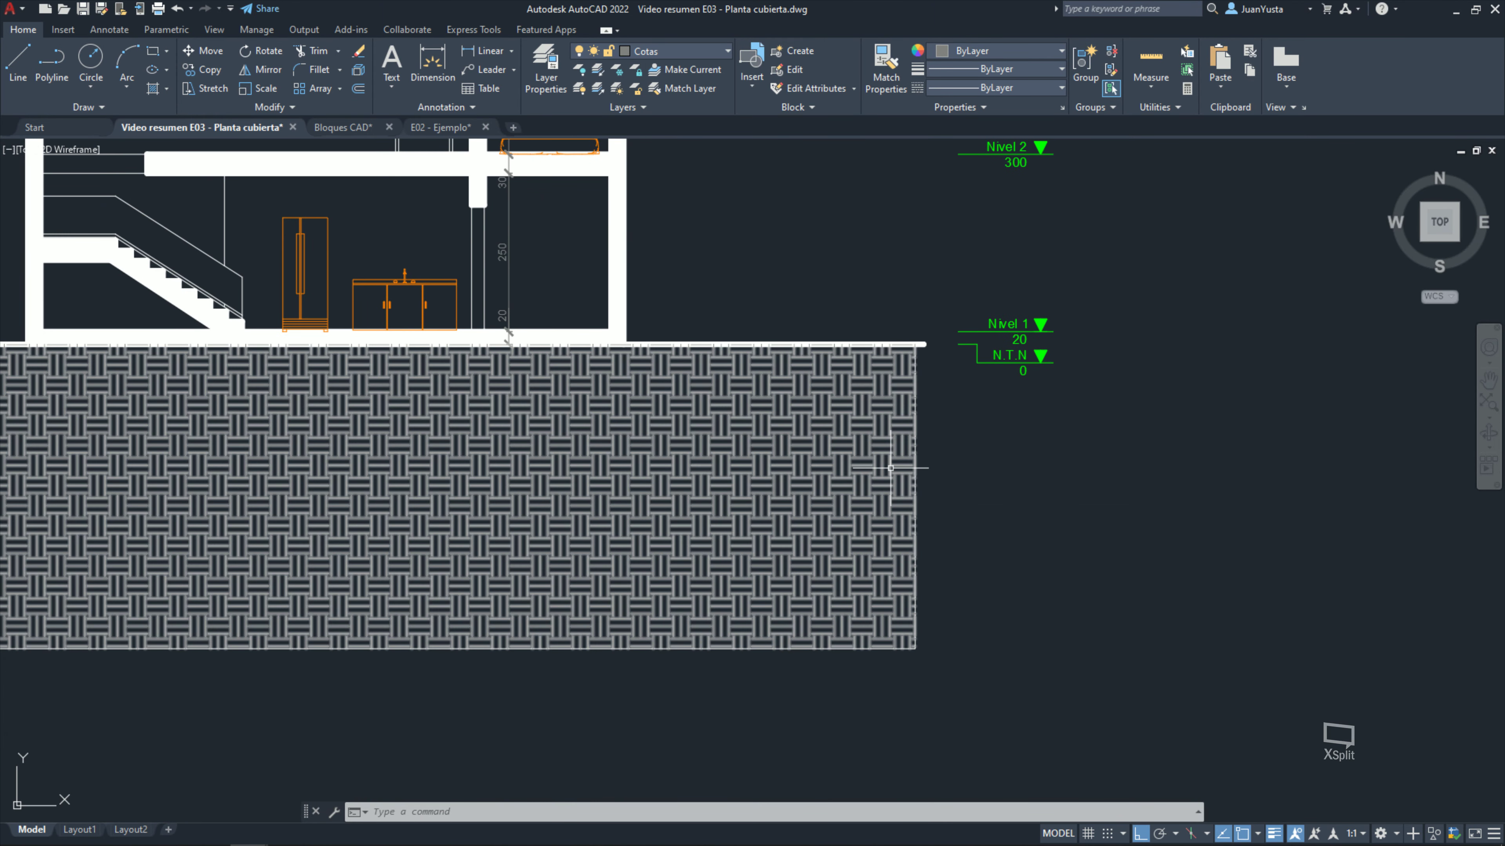
Step: Delete the ground hatch and move the ground block's right edge line left
left_click(890, 467)
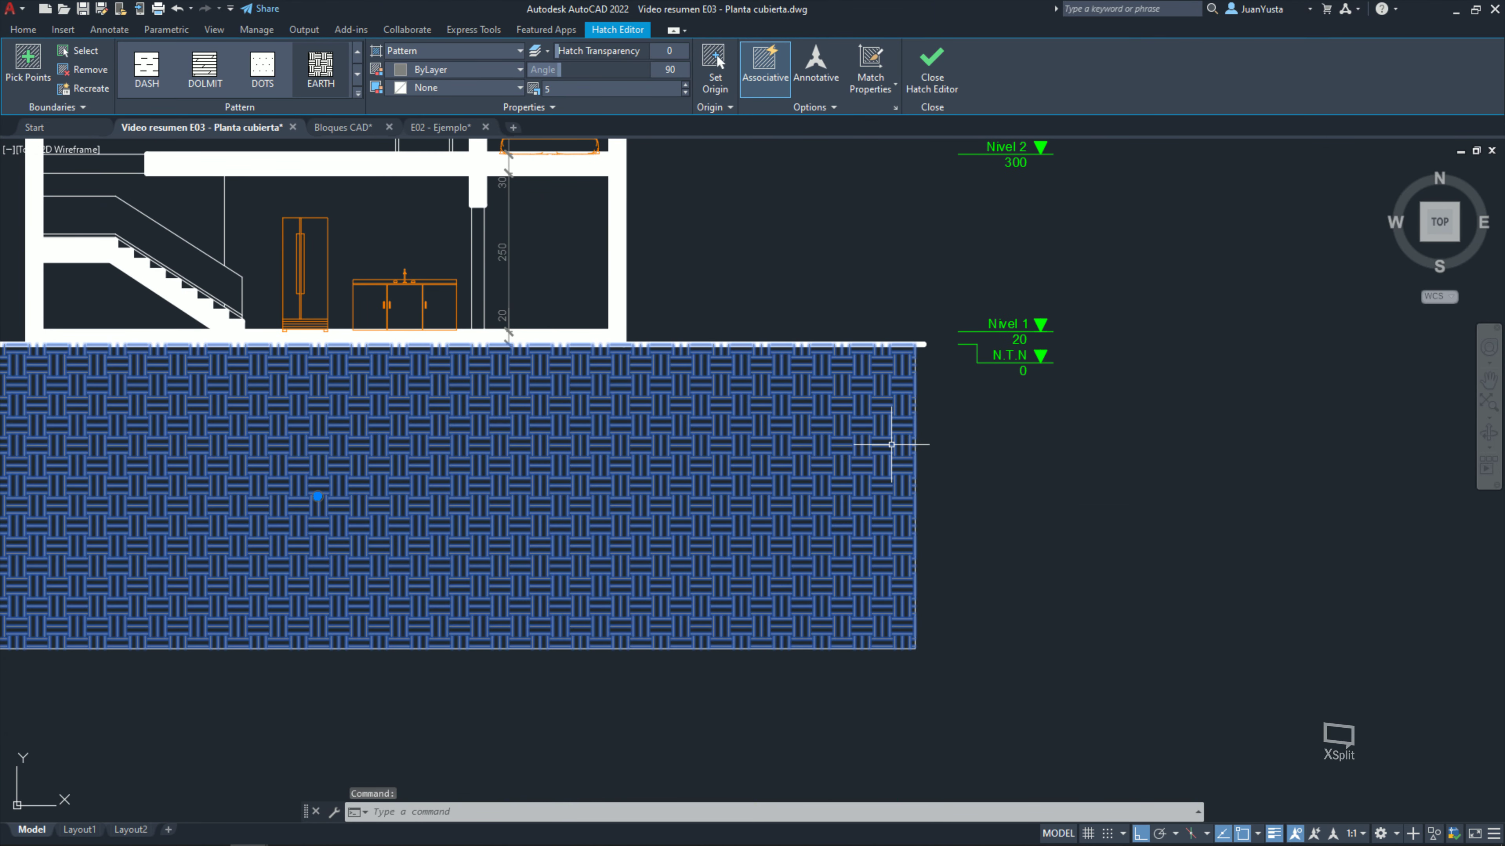
key("Delete")
left_click(913, 477)
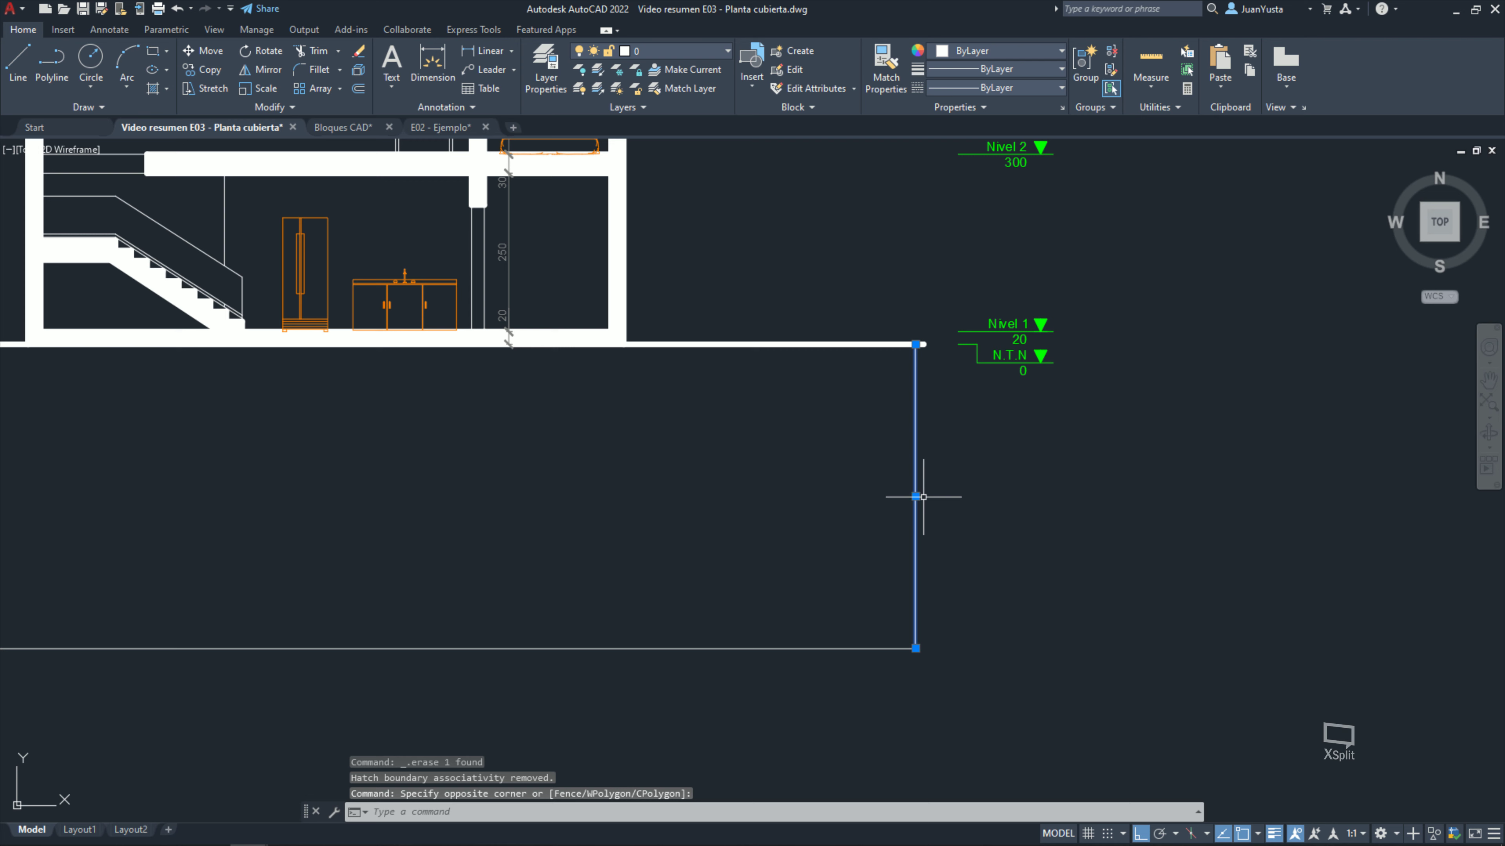
type("m")
key("Return")
left_click(918, 497)
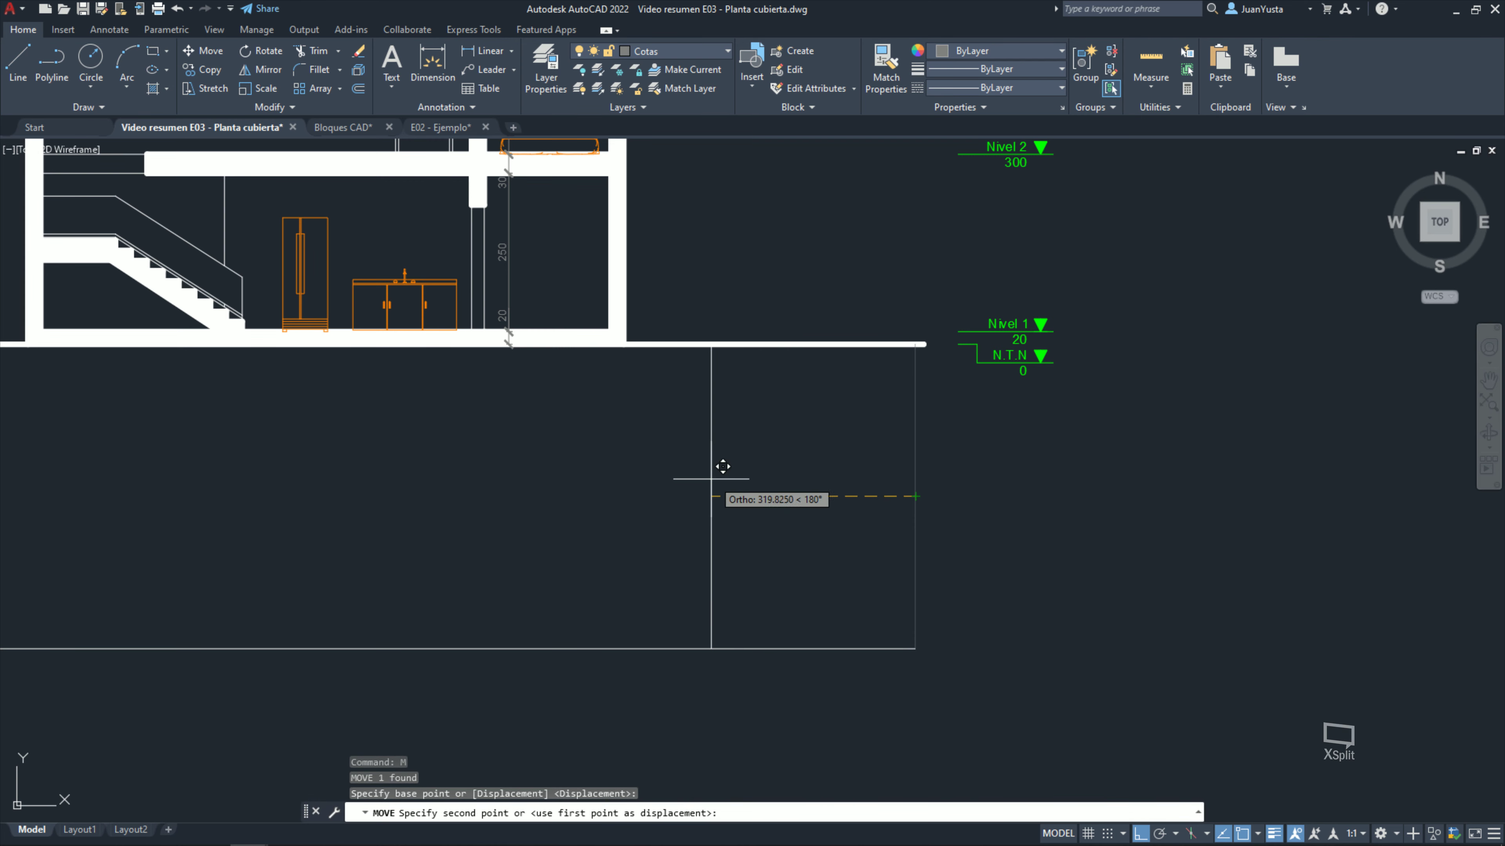
left_click(690, 479)
Step: Trim the ground lines past the new edge and erase the leftover stub
type("tr")
key("Return")
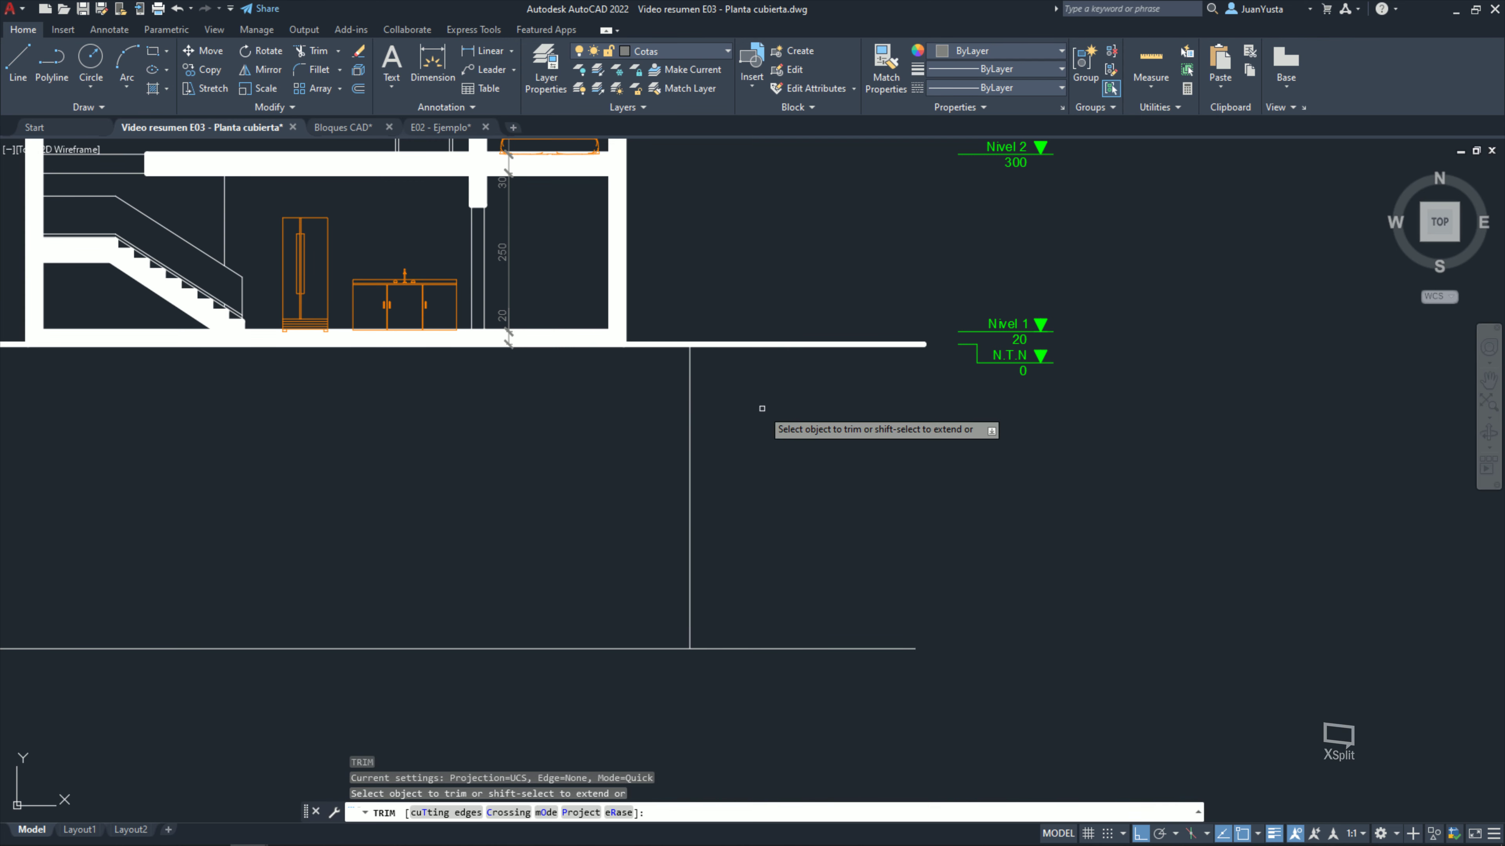
left_click_drag(796, 309, 794, 667)
key("Escape")
key("Escape")
left_click(939, 290)
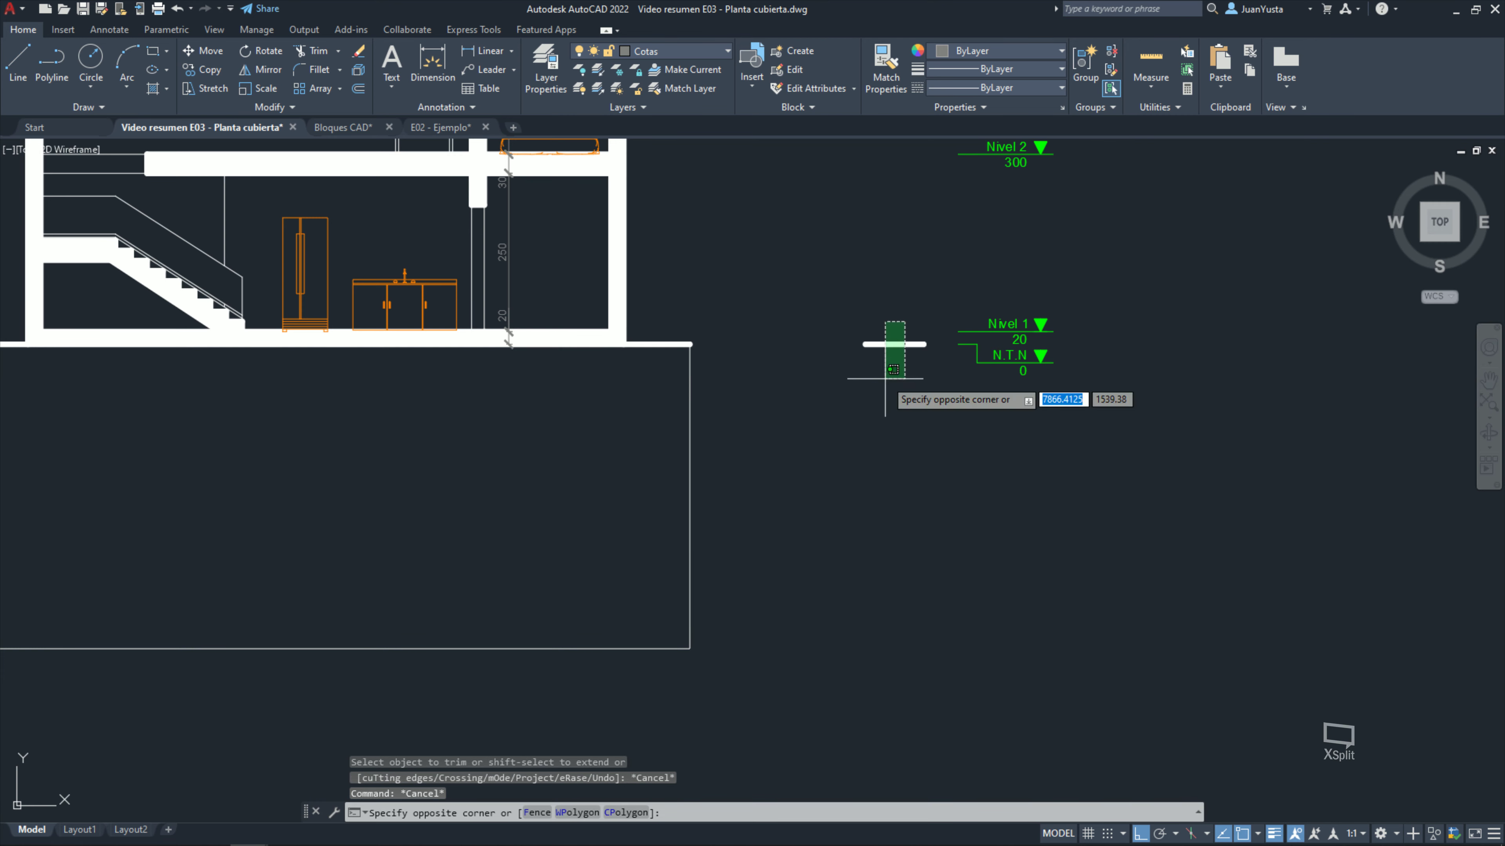
left_click(866, 430)
key("Delete")
scroll(786, 443, "down", 2)
scroll(787, 433, "down", 2)
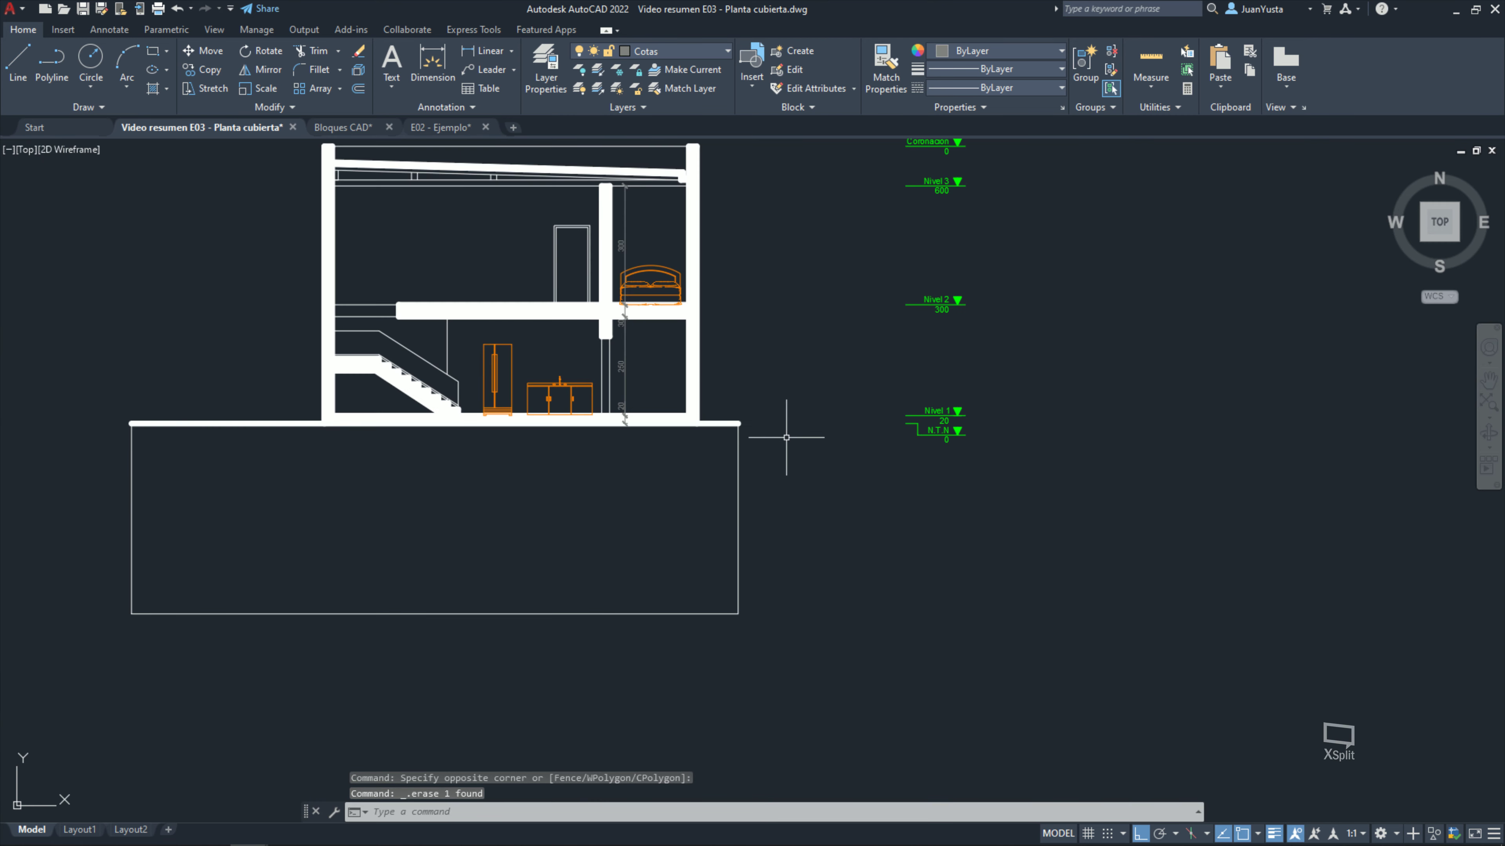
mouse_move(770, 485)
middle_mouse_down()
mouse_move(794, 523)
mouse_move(787, 570)
middle_mouse_up()
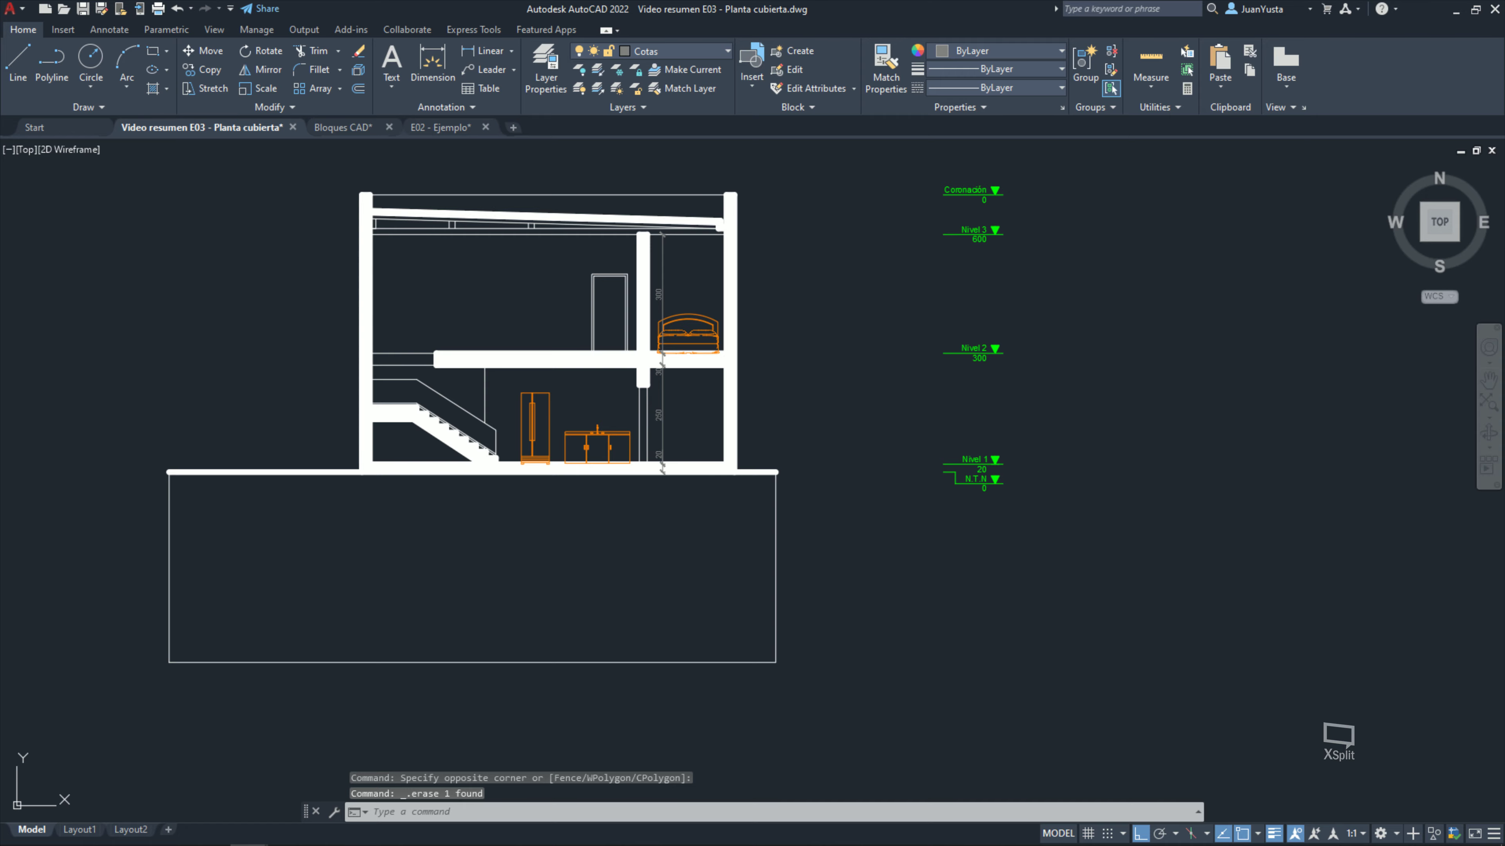
Step: Hatch the narrowed ground rectangle
type("h")
key("Return")
left_click(597, 548)
key("Escape")
key("Escape")
middle_click_drag(744, 335, 710, 511)
Step: Match the elevation's woven hatch pattern onto the new ground hatch
type("m")
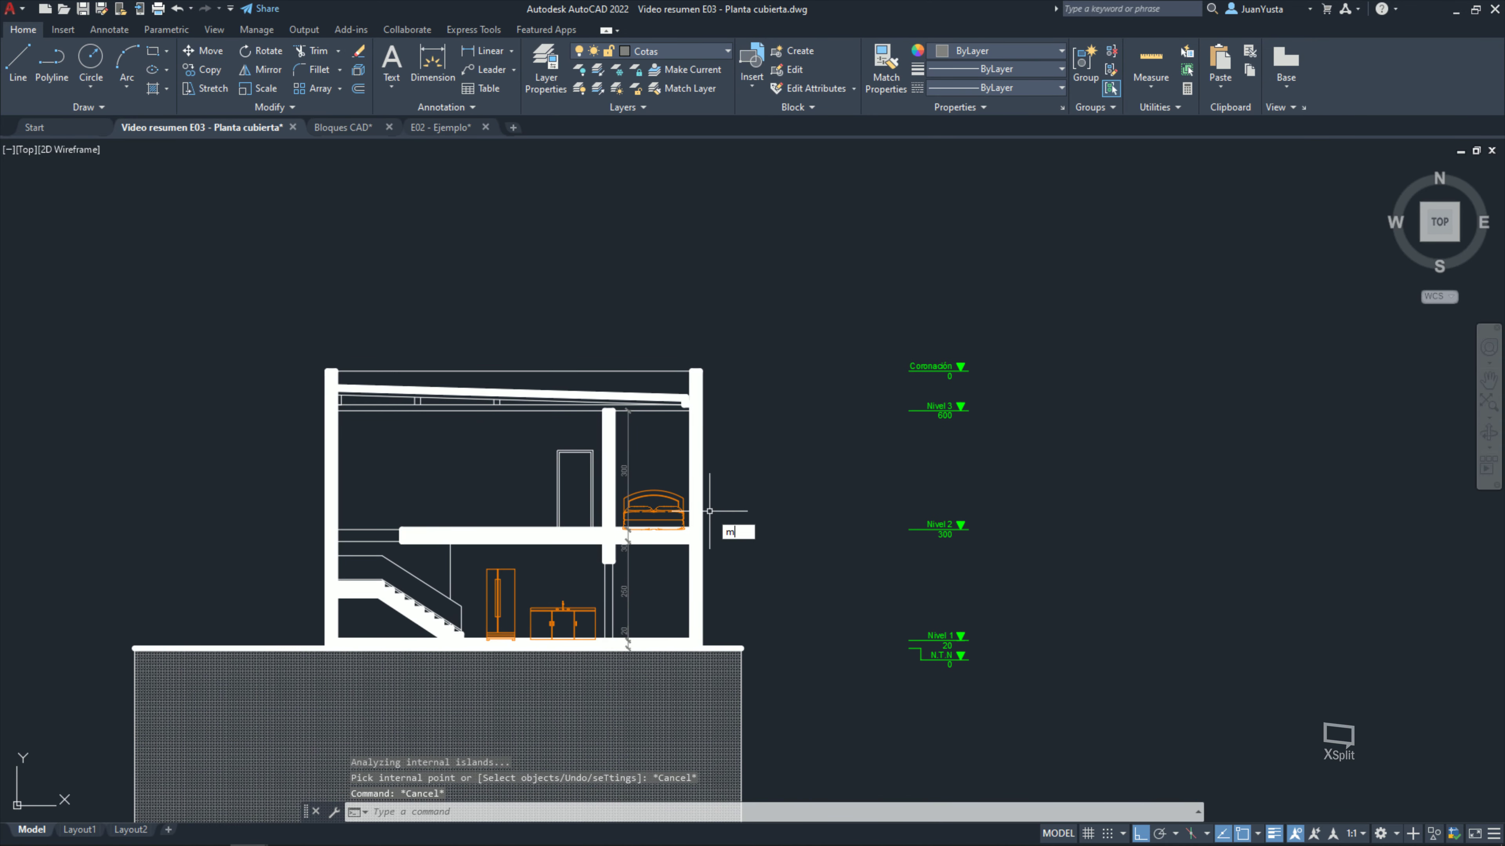
type("a")
key("Return")
middle_click_drag(711, 89, 693, 320)
left_click(687, 309)
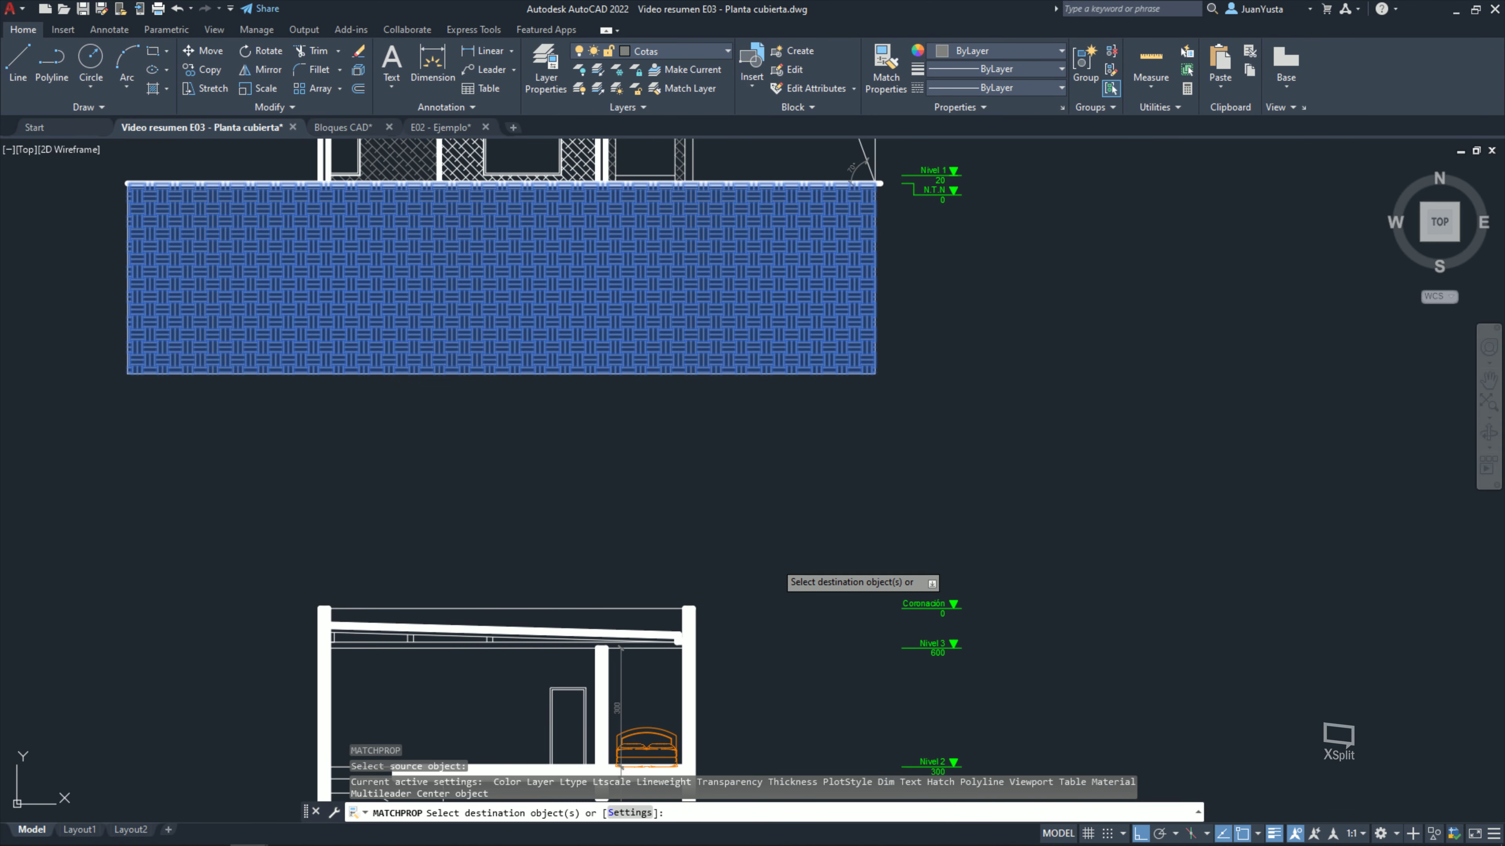
middle_click_drag(782, 575, 646, 560)
left_click(643, 559)
key("Escape")
key("Escape")
key("Escape")
middle_click_drag(799, 504, 767, 479)
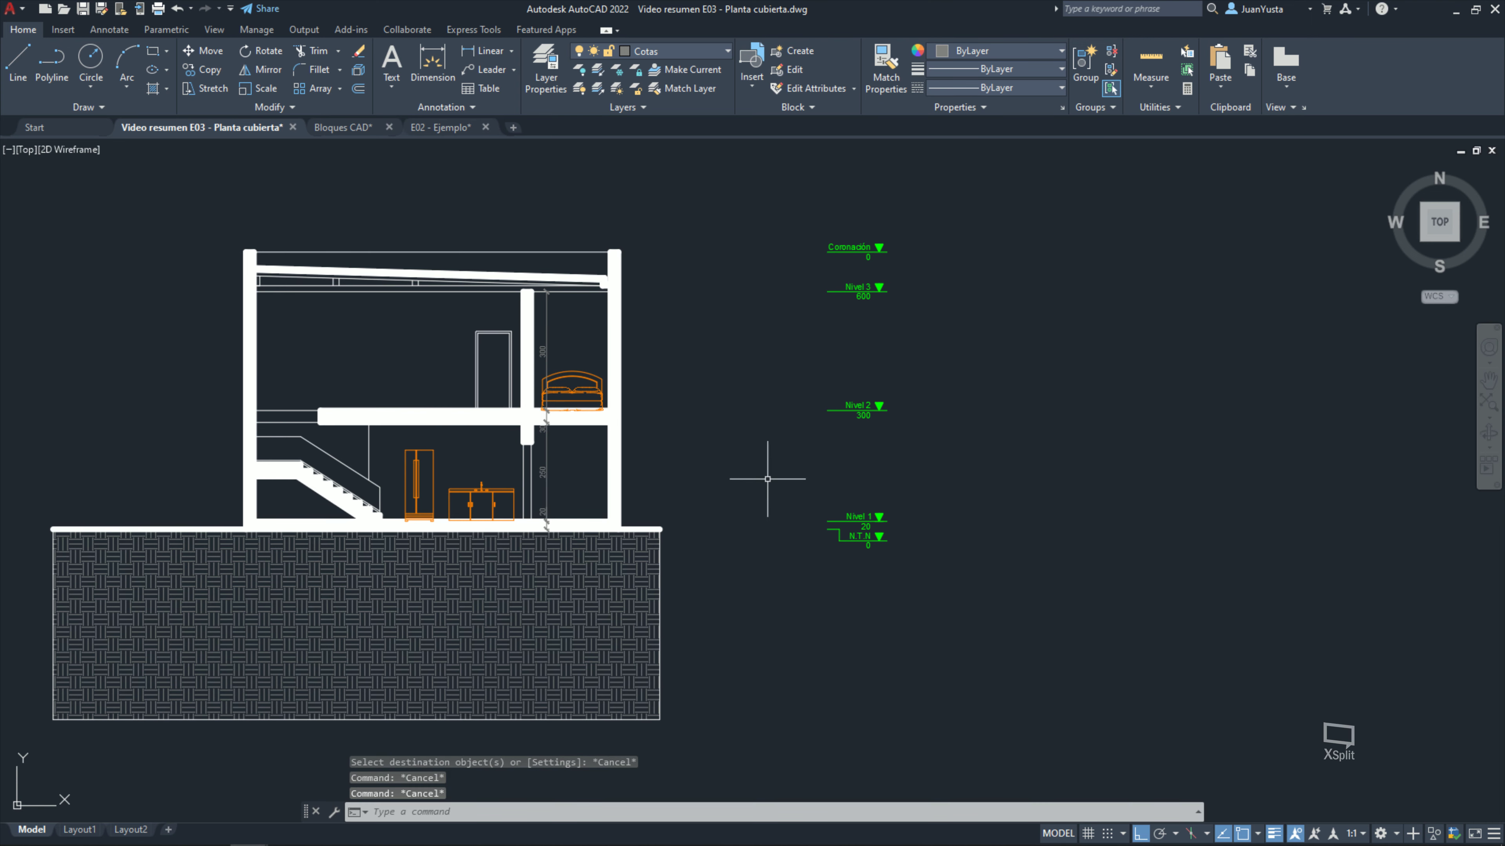
left_click(922, 640)
Step: Move the level markers left beside the section and save the drawing
left_click(771, 188)
key("Return")
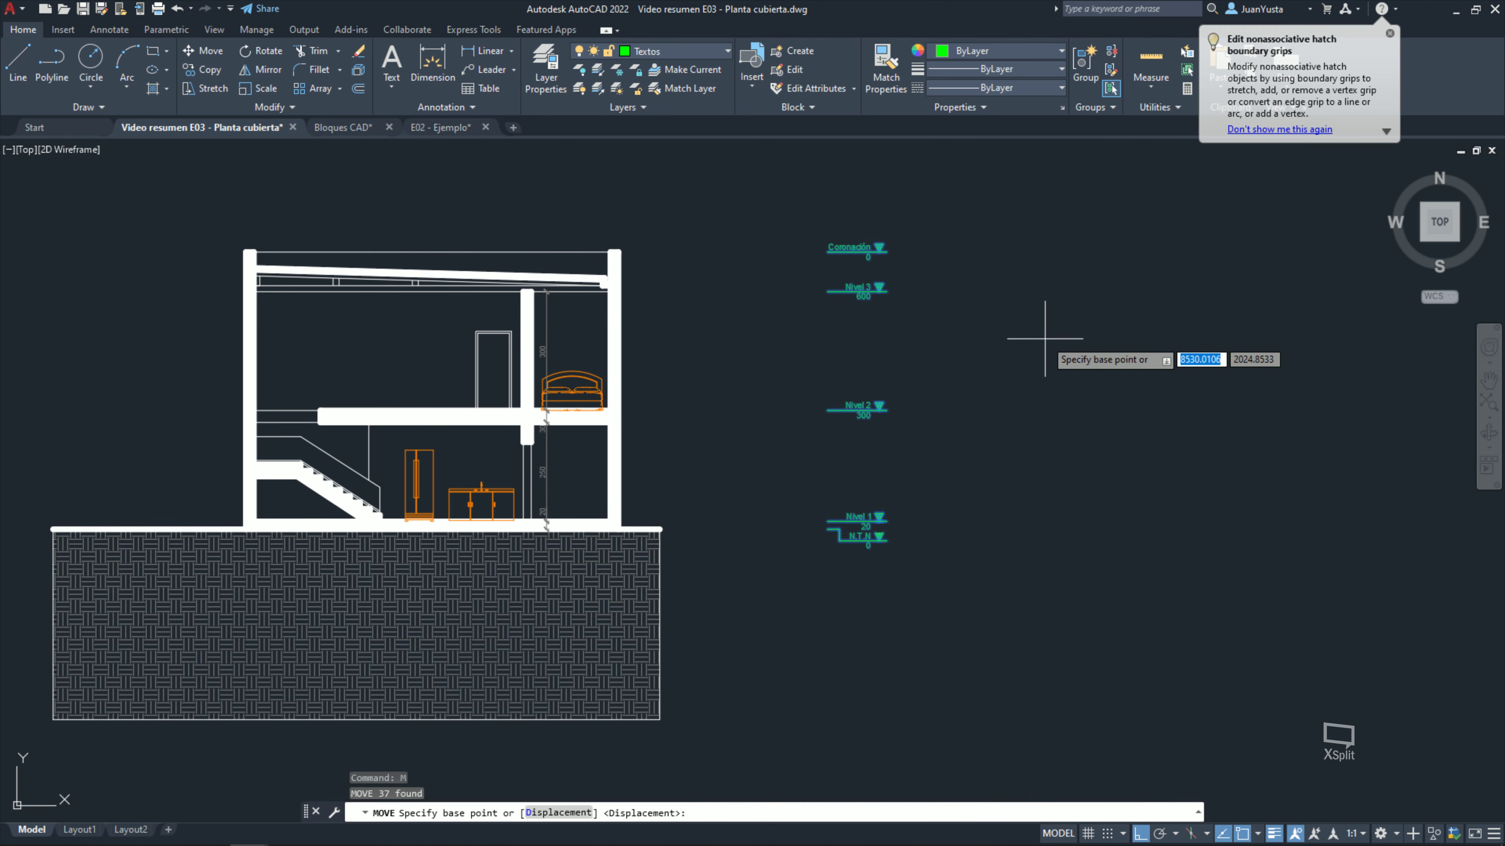
left_click(1056, 338)
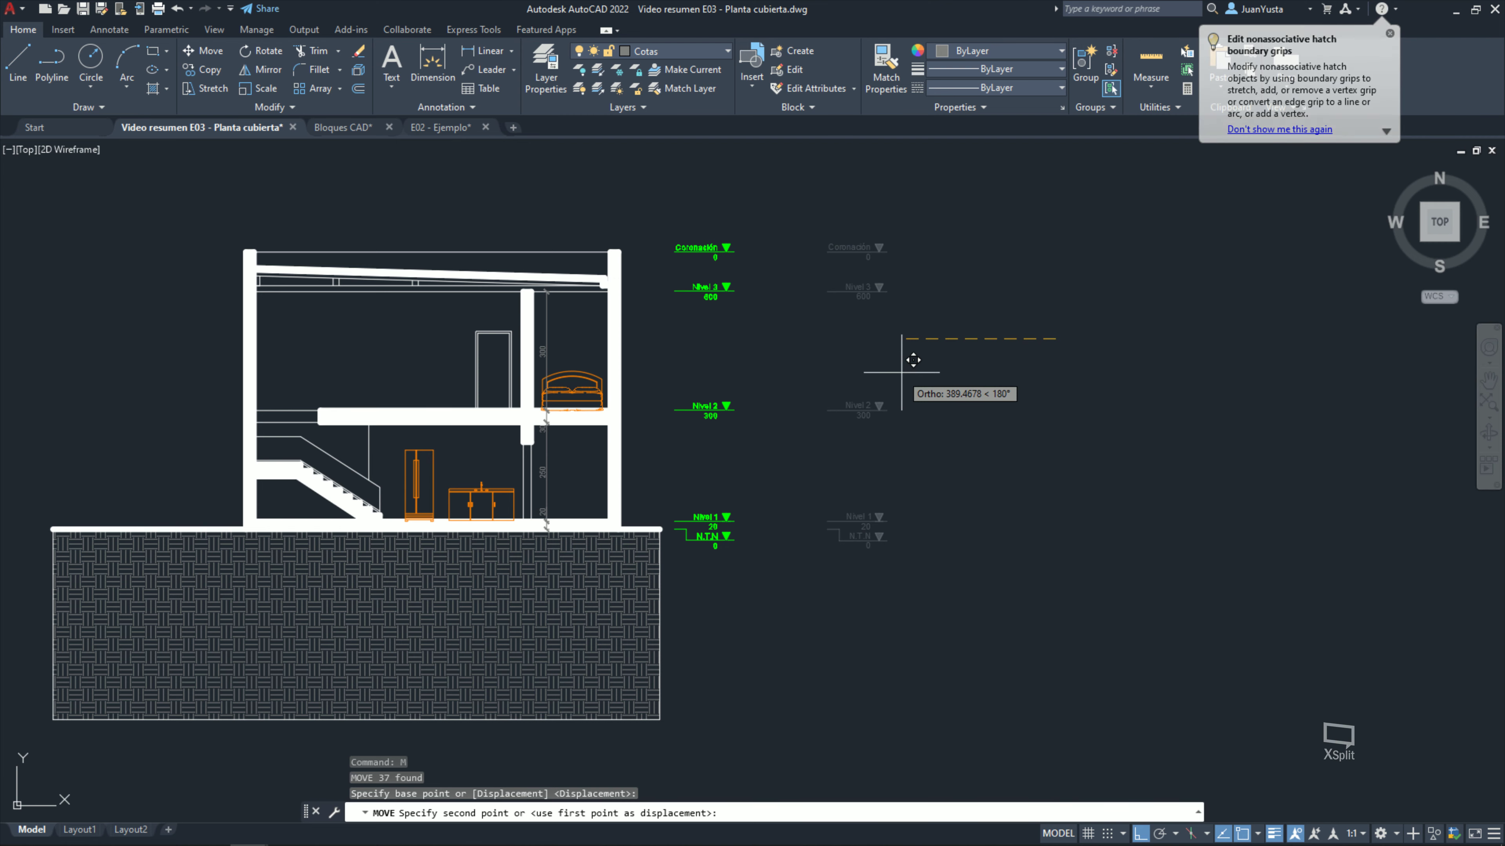
left_click(910, 356)
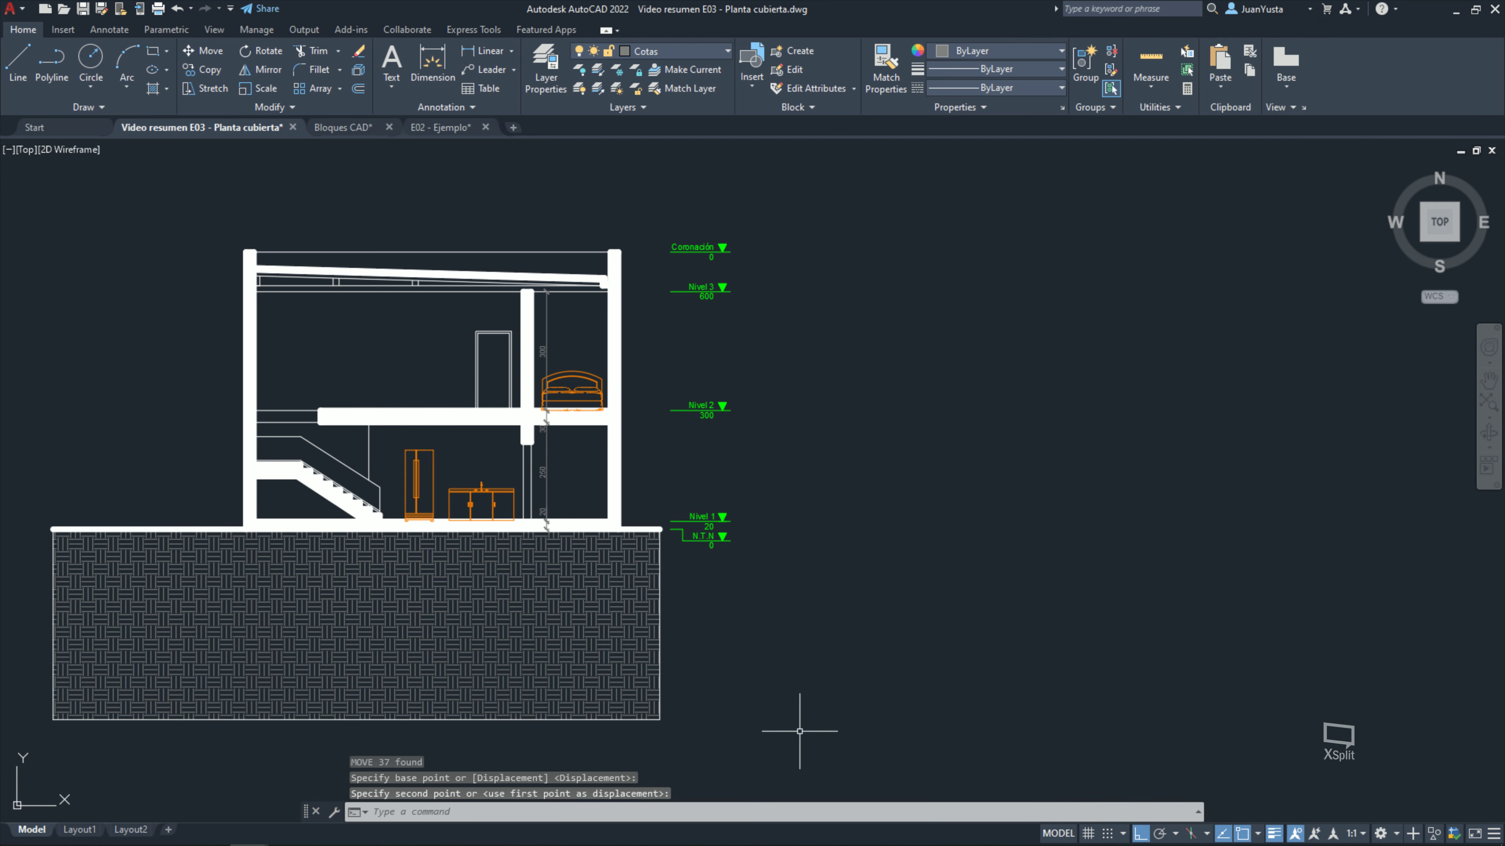
scroll(800, 727, "up", 1)
scroll(800, 726, "up", 2)
middle_click_drag(529, 471, 583, 520)
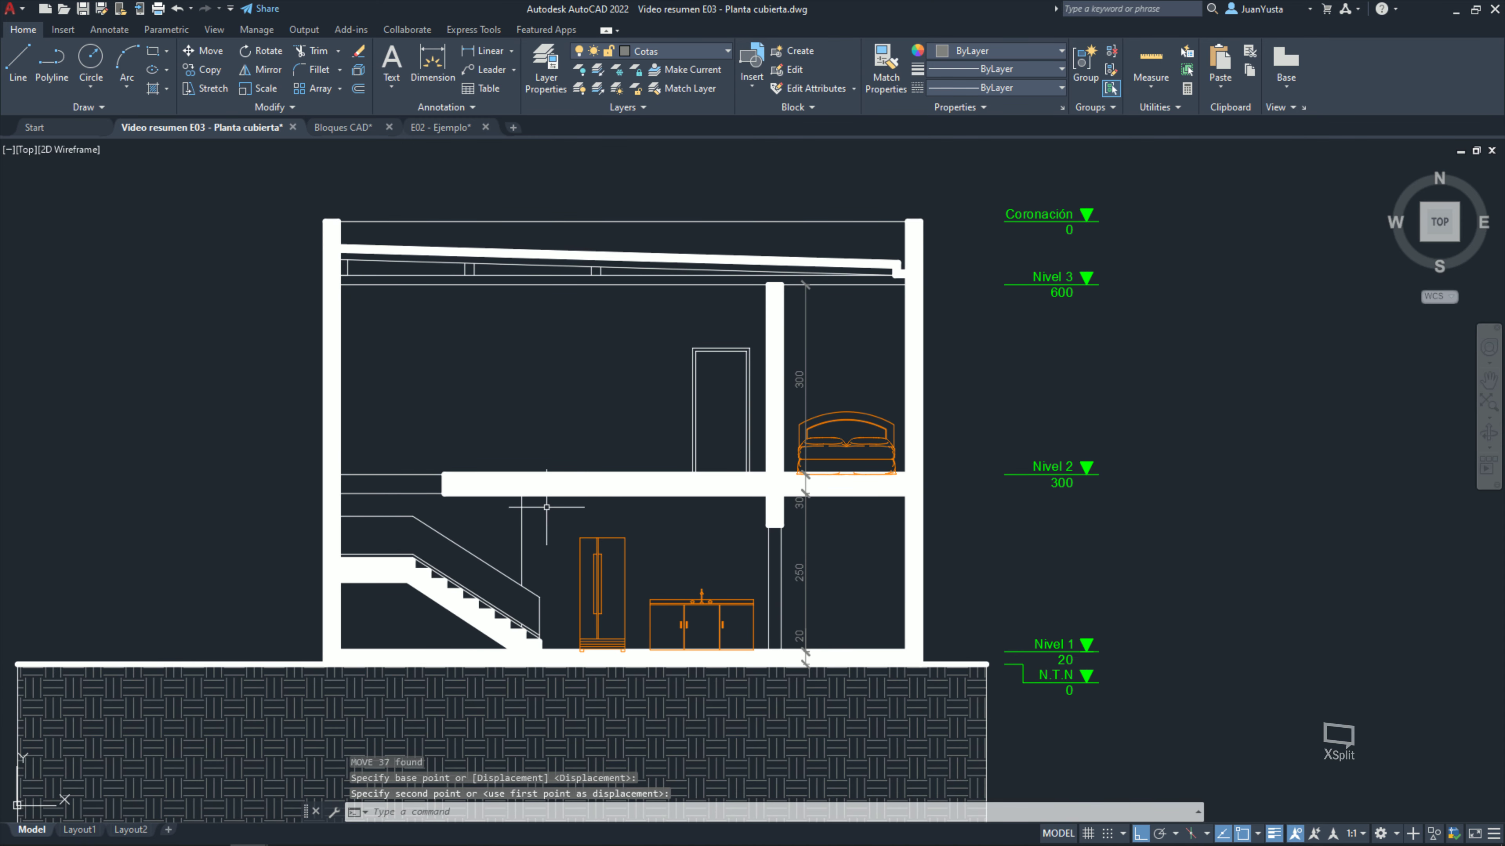
left_click(83, 9)
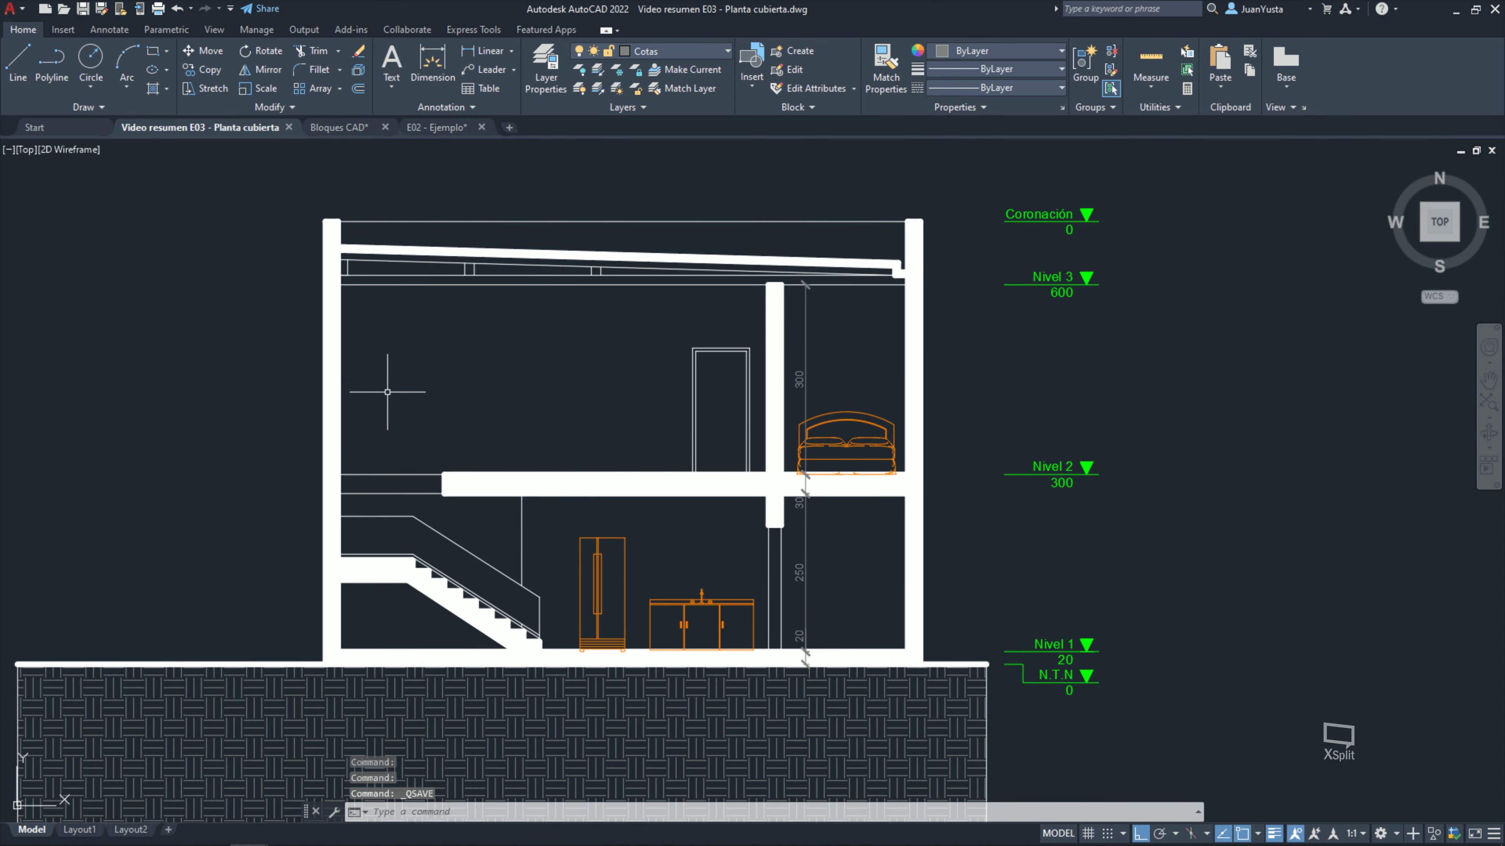